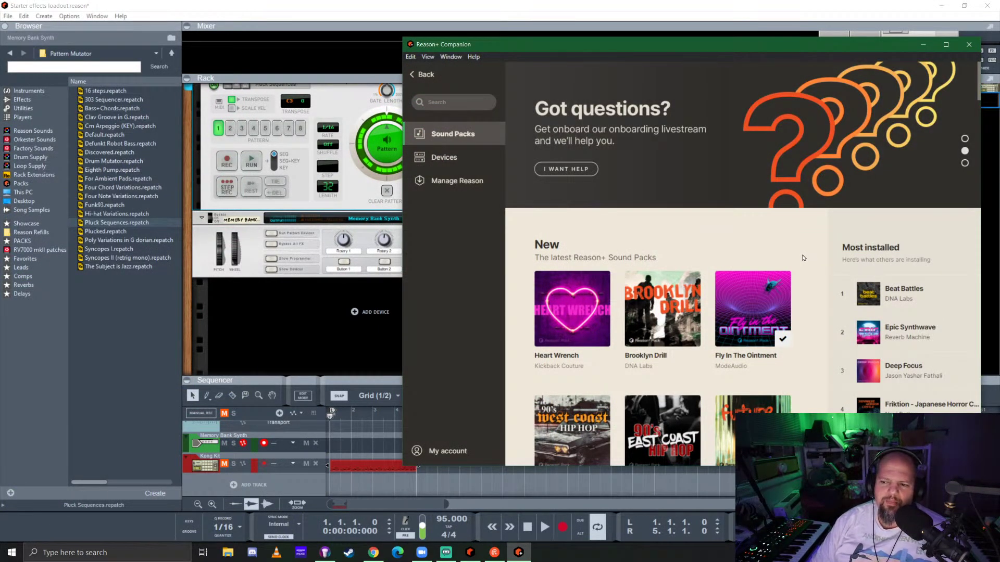
# Open the Epic Synthwave sound pack and examine the patches included in it
pyautogui.click(906, 335)
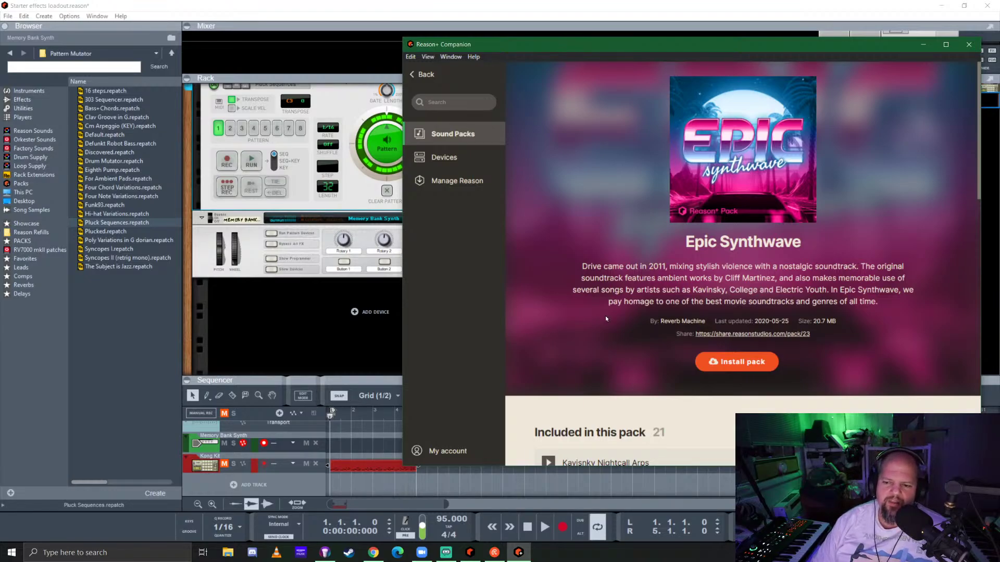
pyautogui.scroll(-5, 607, 316)
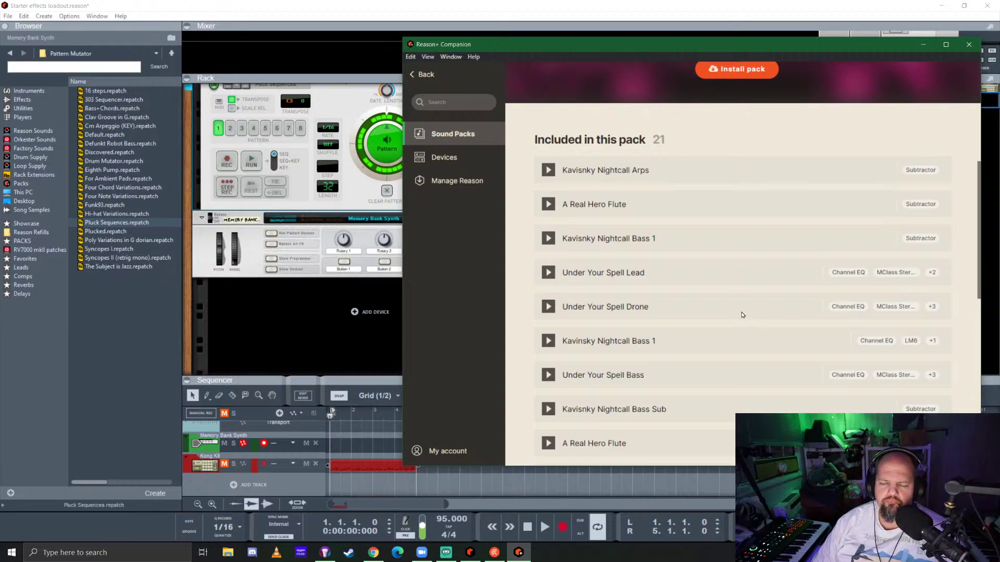
pyautogui.scroll(-8, 734, 319)
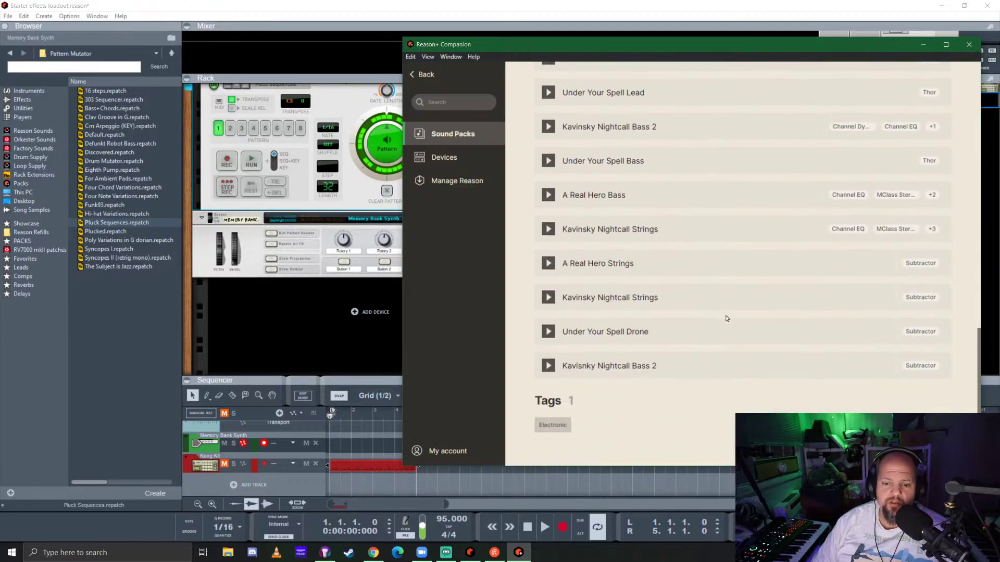
pyautogui.scroll(12, 719, 319)
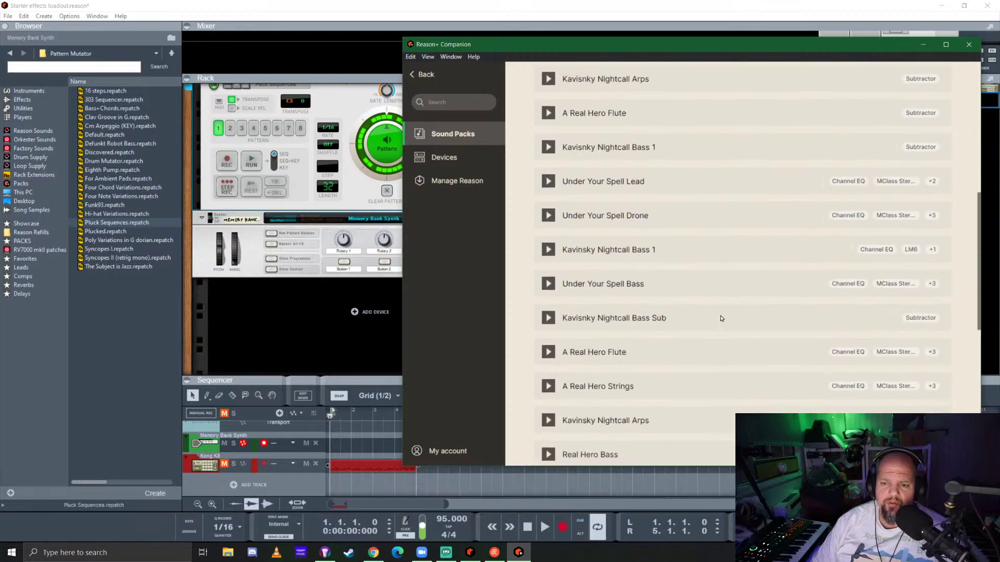
pyautogui.scroll(-5, 606, 293)
pyautogui.scroll(2, 606, 292)
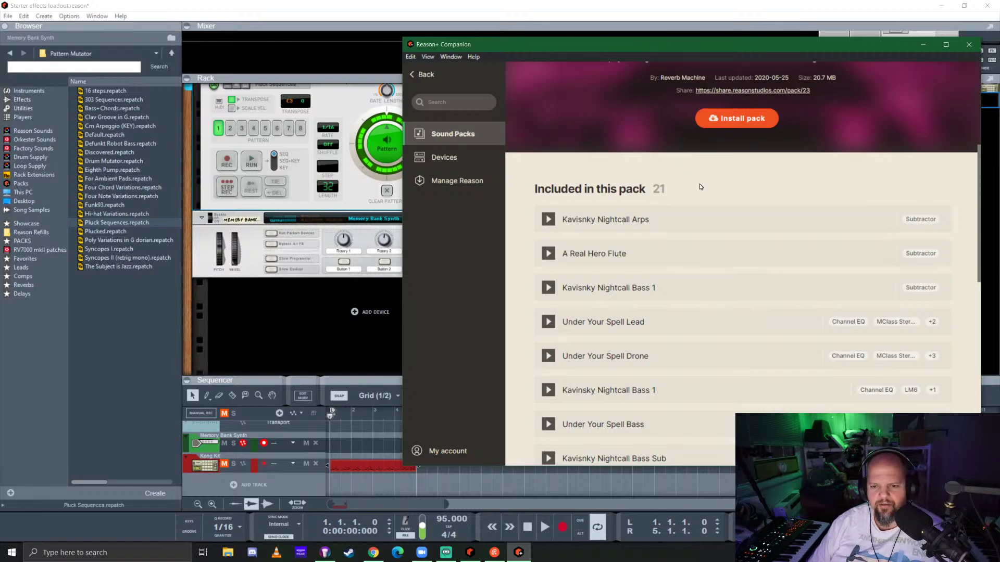
# Preview the Subtractor patches Kavisnky Nightcall Arps, A Real Hero Flute and Kavisnky Nightcall Bass 1
pyautogui.click(546, 220)
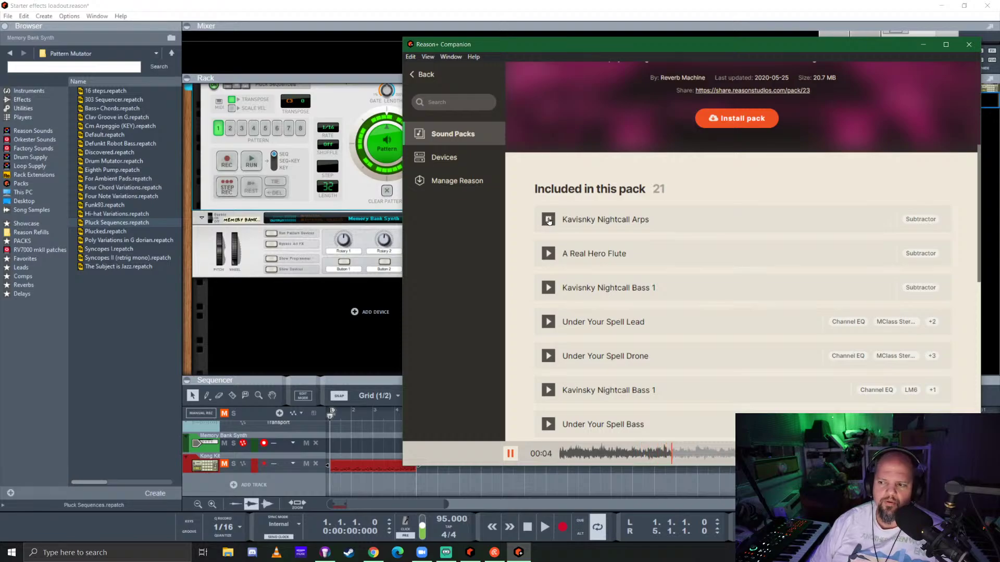
pyautogui.click(548, 220)
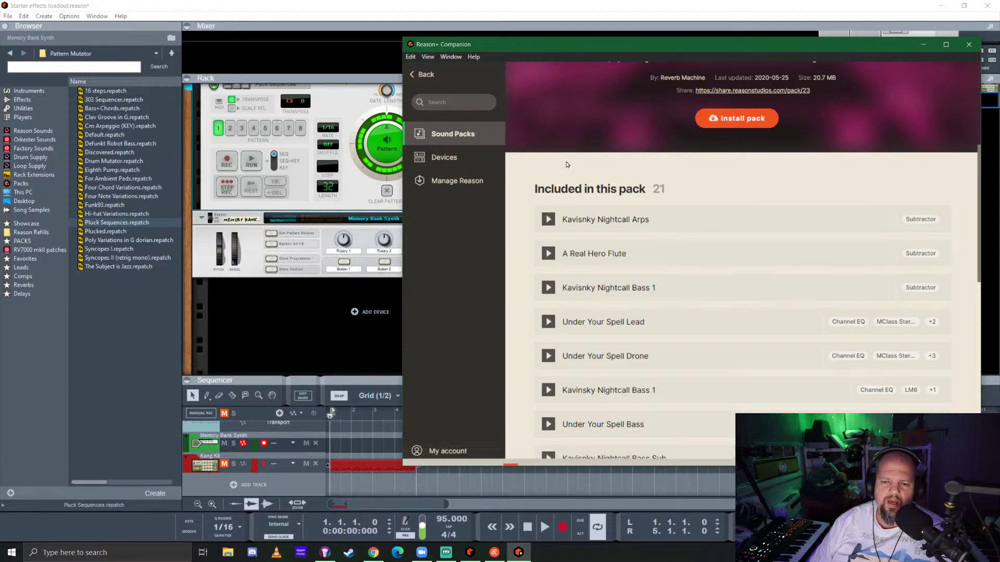
pyautogui.click(548, 254)
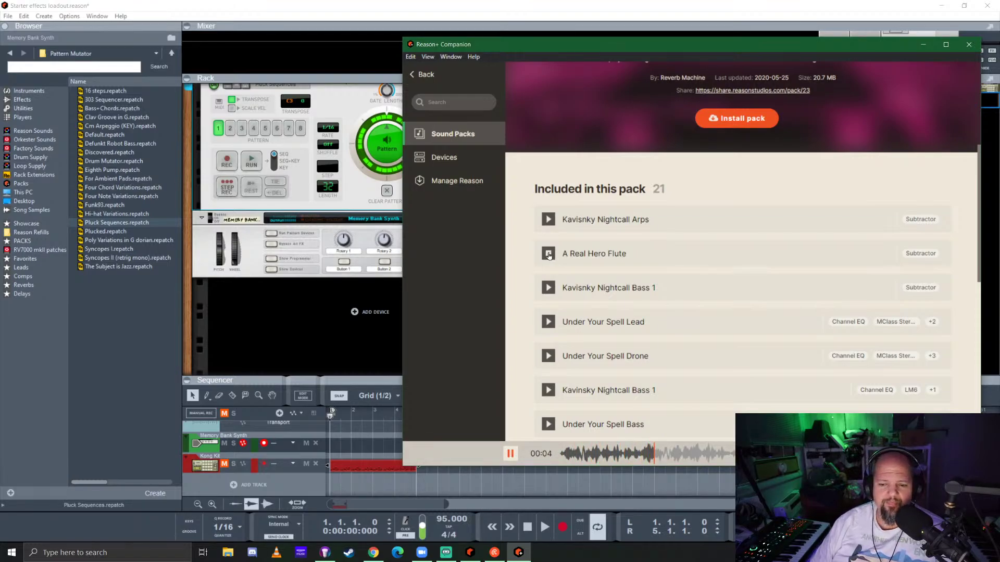
pyautogui.click(548, 288)
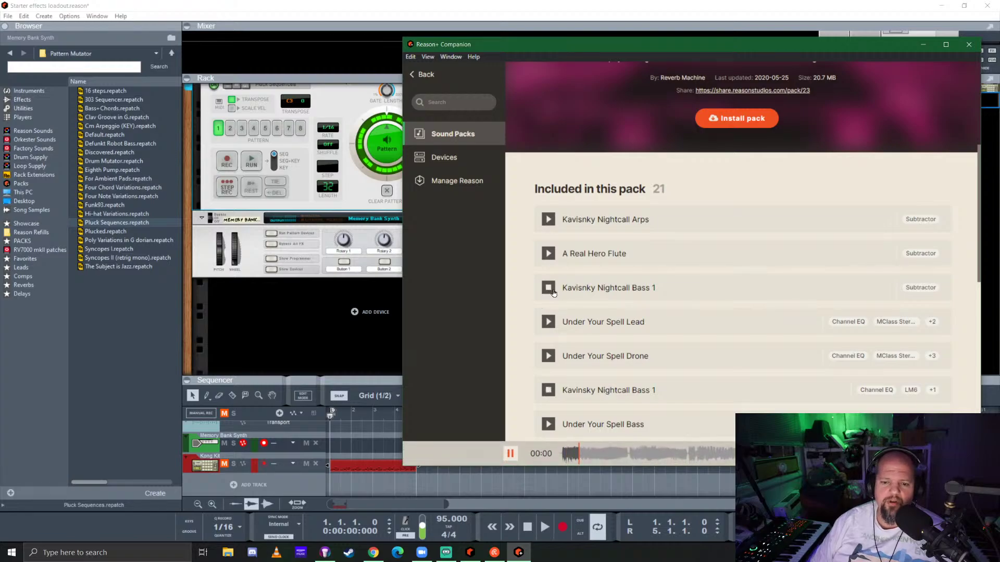
pyautogui.click(549, 288)
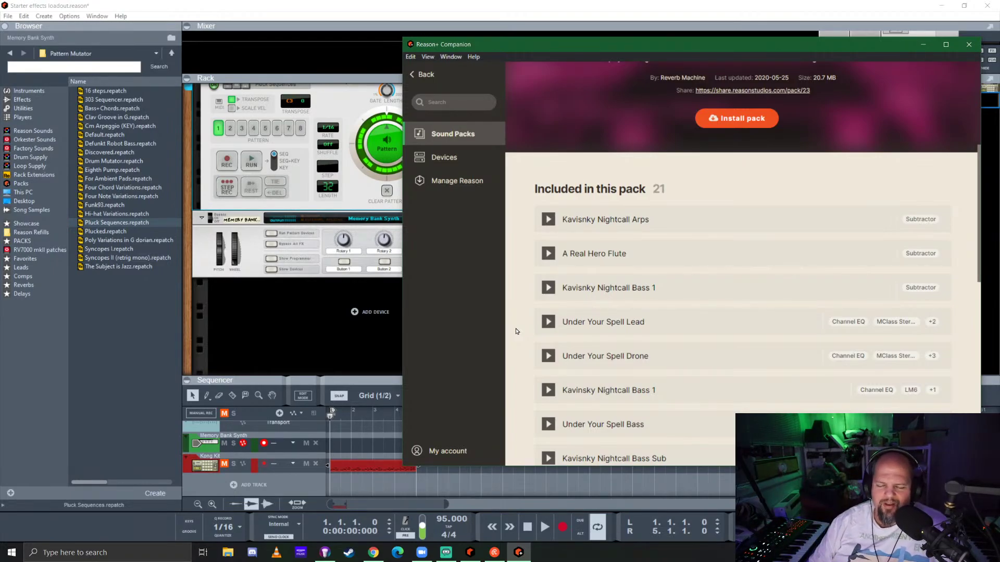
# Preview the Under Your Spell Lead, Under Your Spell Drone and A Real Hero Strings patches further down the pack's list
pyautogui.scroll(-2, 508, 346)
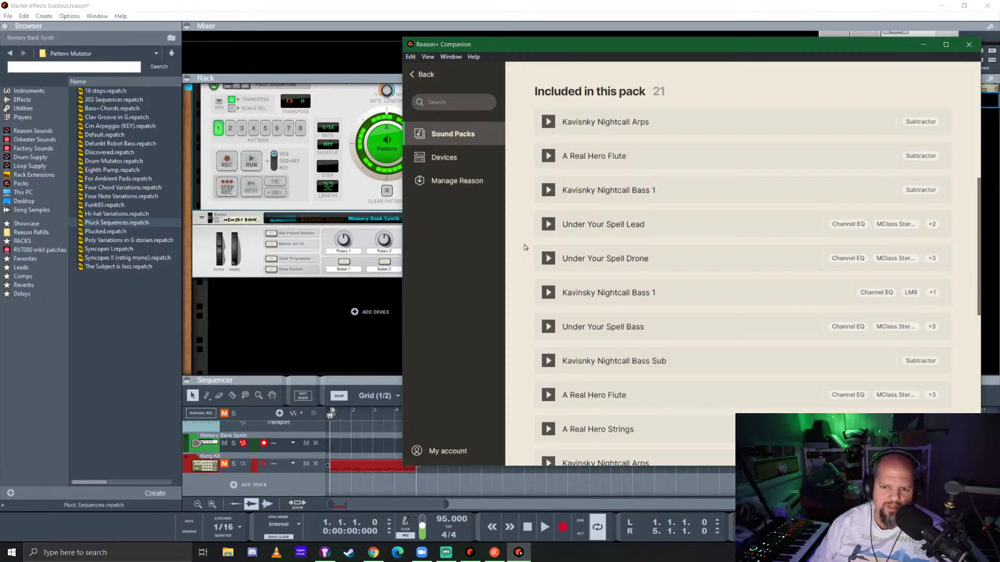
pyautogui.click(549, 225)
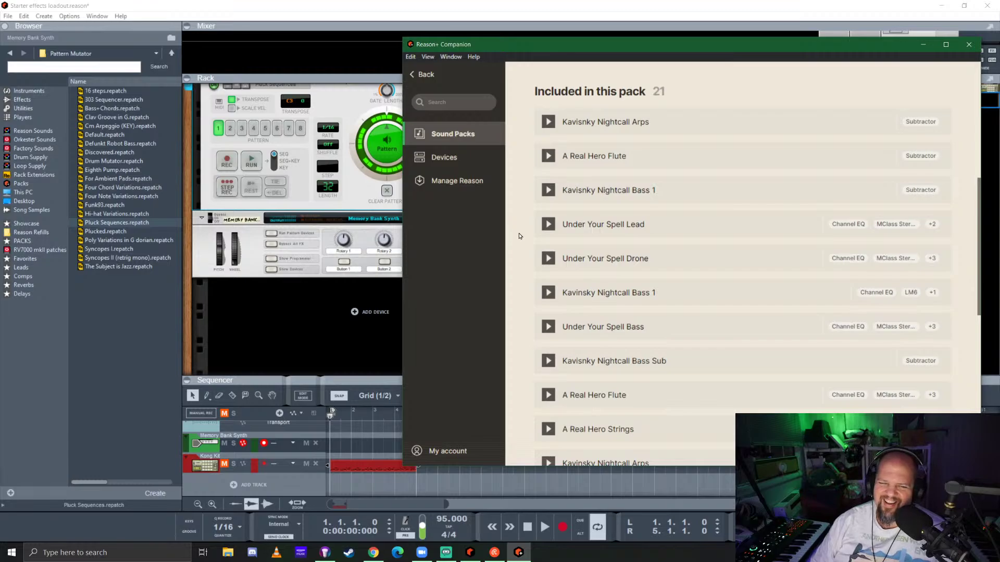
pyautogui.click(548, 259)
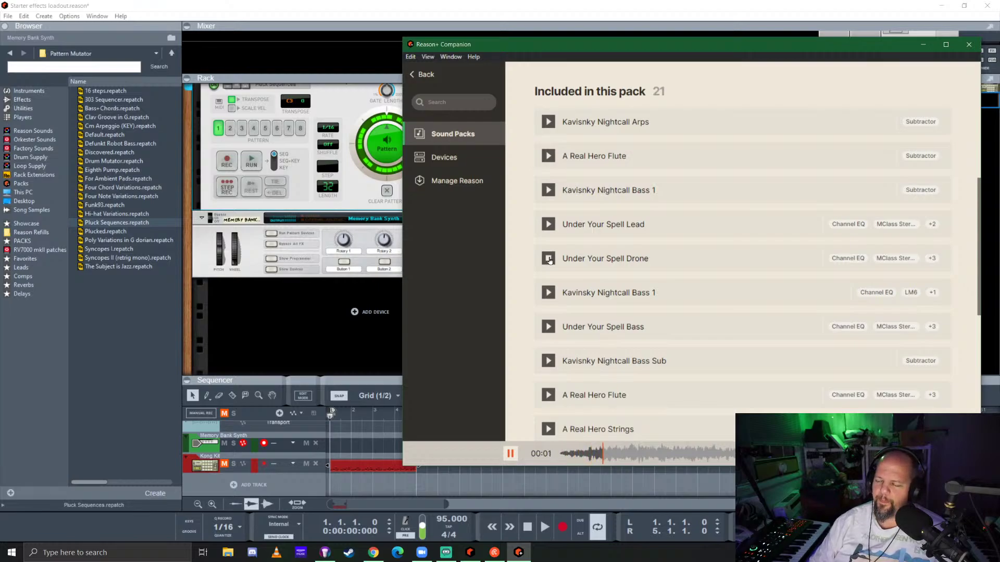
pyautogui.click(549, 260)
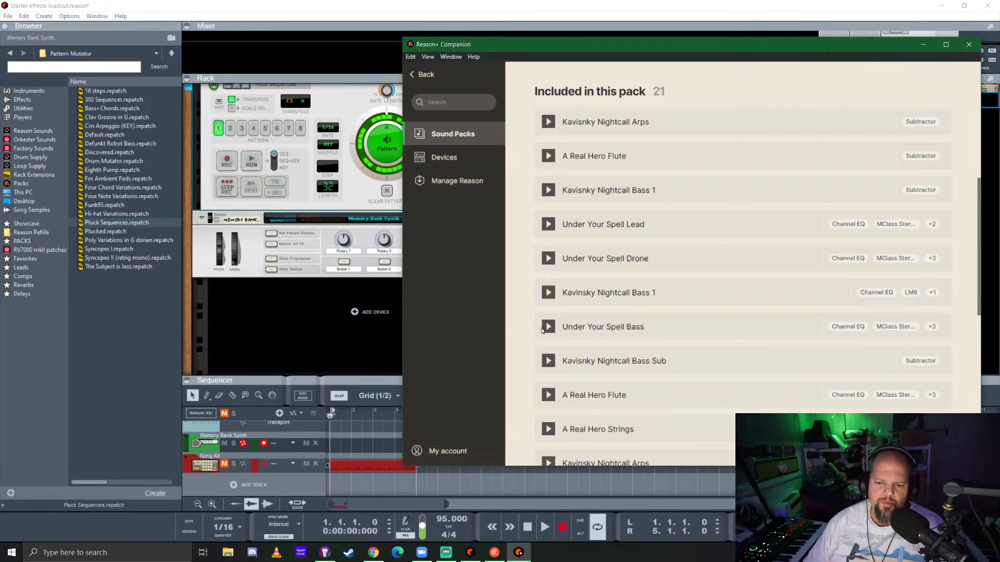
pyautogui.scroll(-3, 541, 329)
pyautogui.click(550, 283)
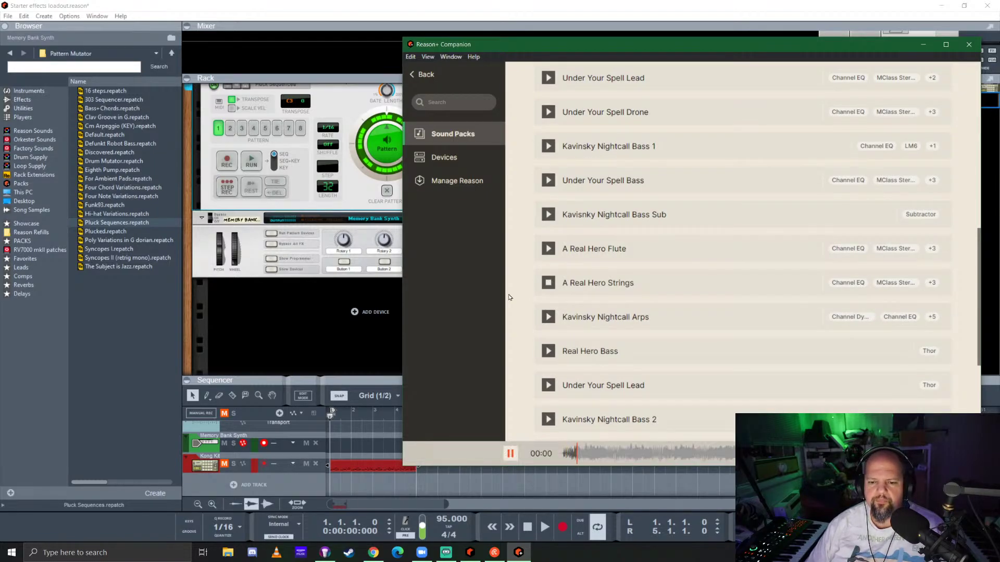
pyautogui.click(548, 283)
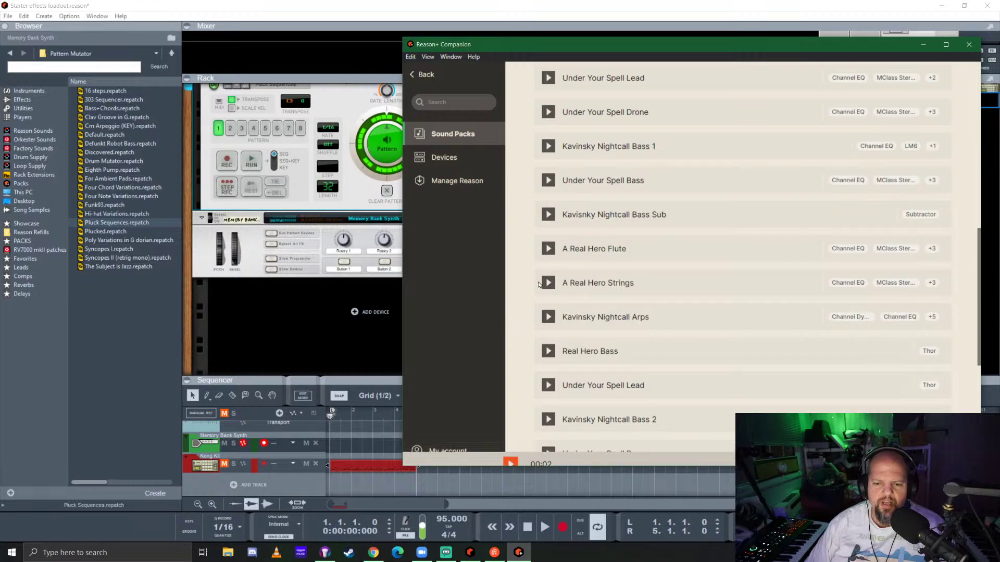
# Install the Epic Synthwave pack
pyautogui.scroll(10, 538, 282)
pyautogui.click(732, 364)
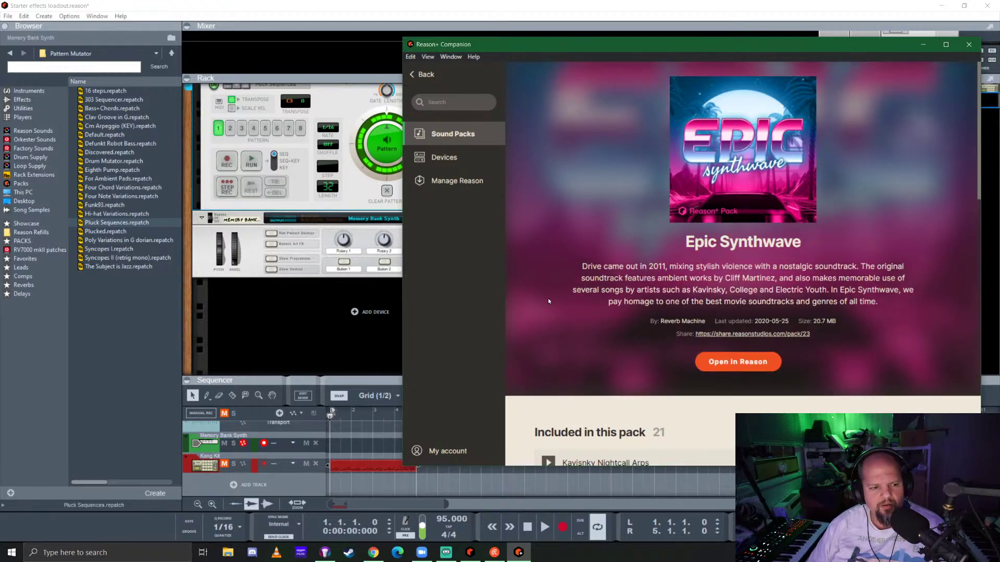
# Switch to Reason, look through the Reason Refills location in the browser, open the Reason Pianos ReFill and return to the list
pyautogui.click(28, 233)
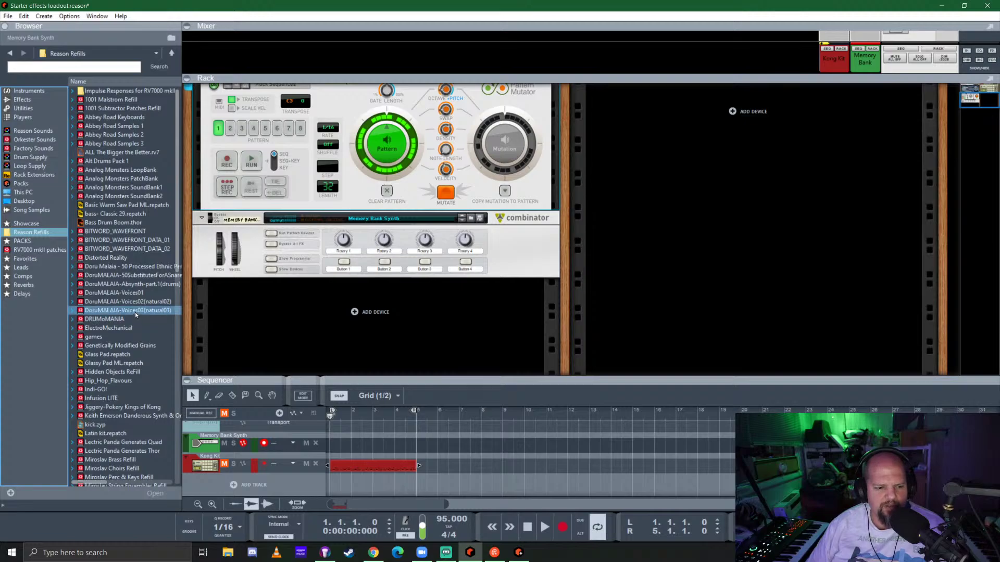
pyautogui.press('Up')
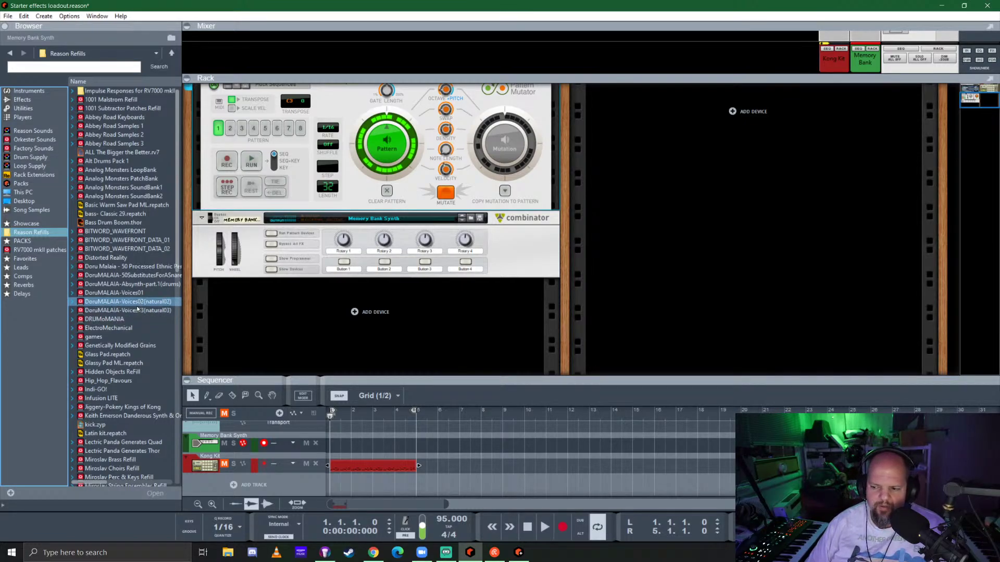
pyautogui.scroll(-3, 138, 297)
pyautogui.click(139, 275)
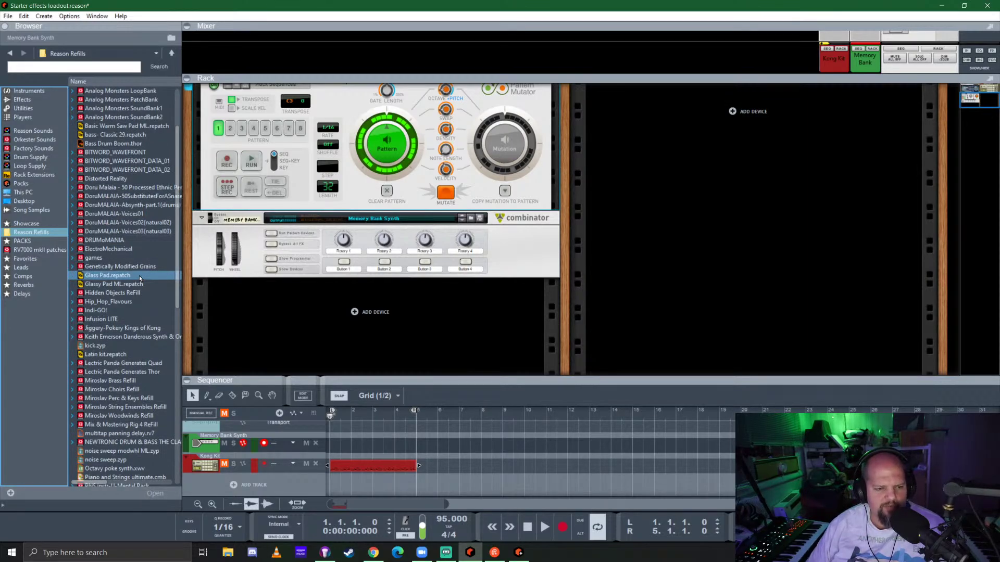
pyautogui.scroll(-6, 139, 275)
pyautogui.click(139, 276)
pyautogui.doubleClick(120, 381)
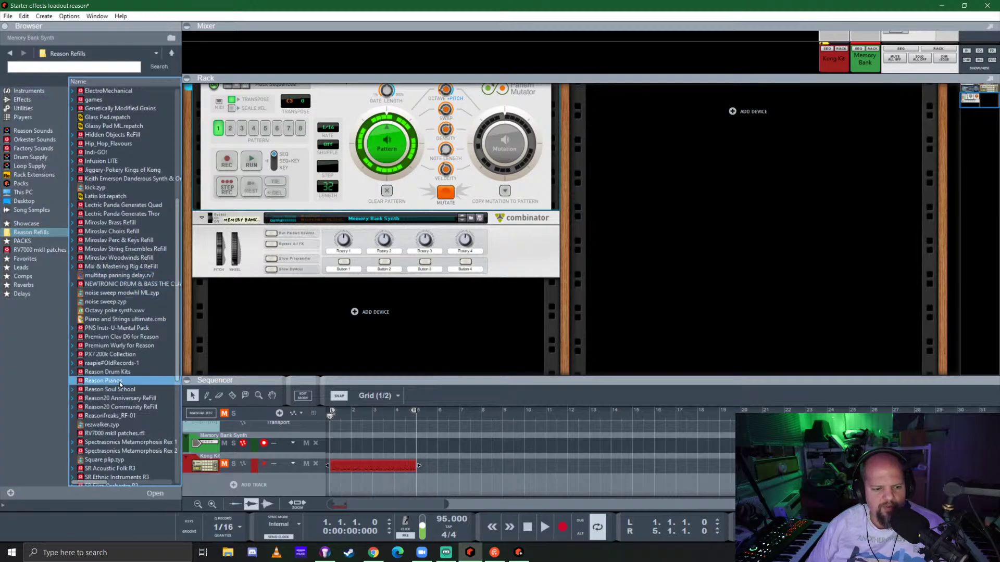
pyautogui.click(172, 53)
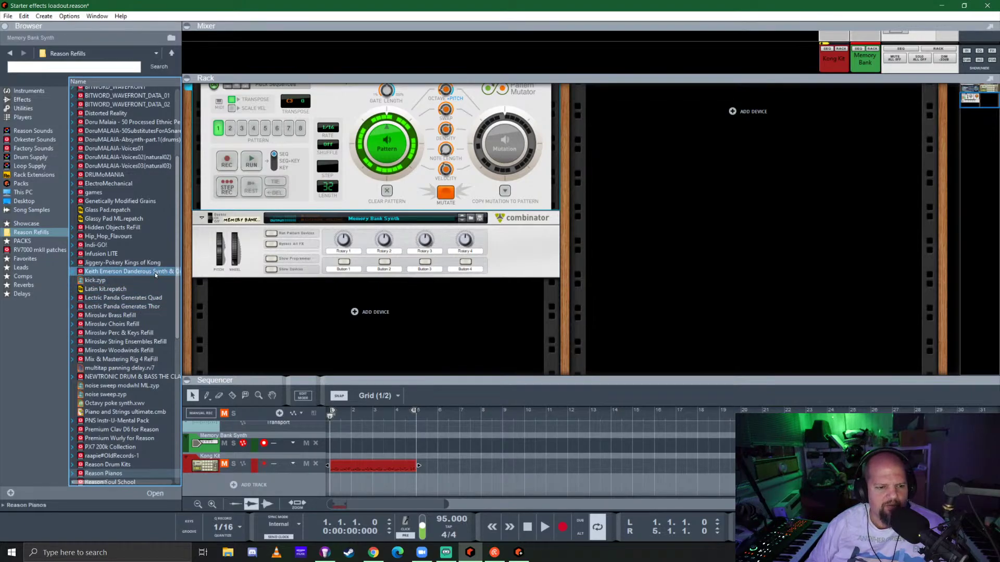
# Narrow the browser slightly and examine the full list of ReFills and loose patches in Reason Refills
pyautogui.moveTo(180, 280)
pyautogui.mouseDown()
pyautogui.moveTo(227, 281)
pyautogui.moveTo(173, 283)
pyautogui.mouseUp()
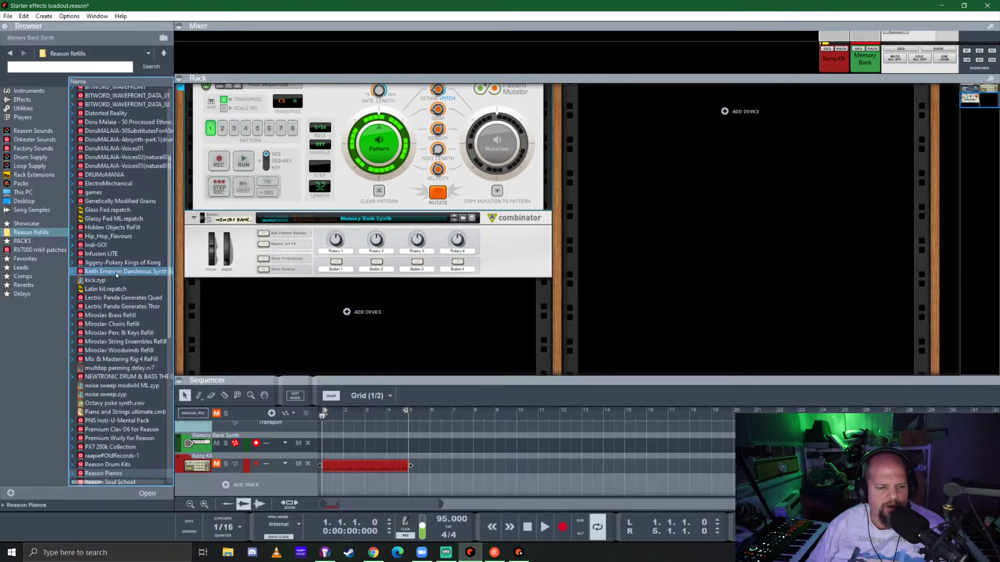
pyautogui.scroll(-6, 116, 273)
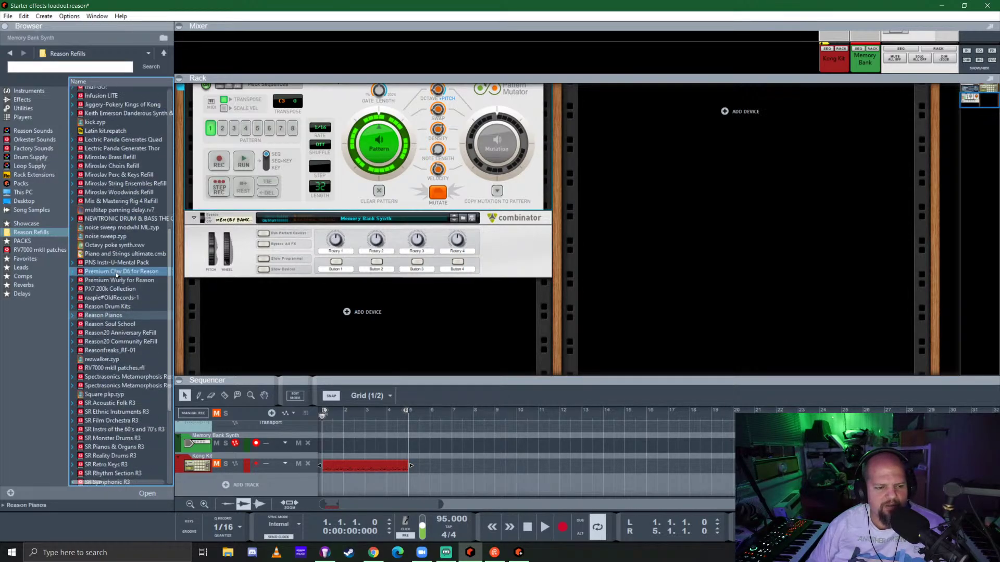
pyautogui.scroll(11, 133, 258)
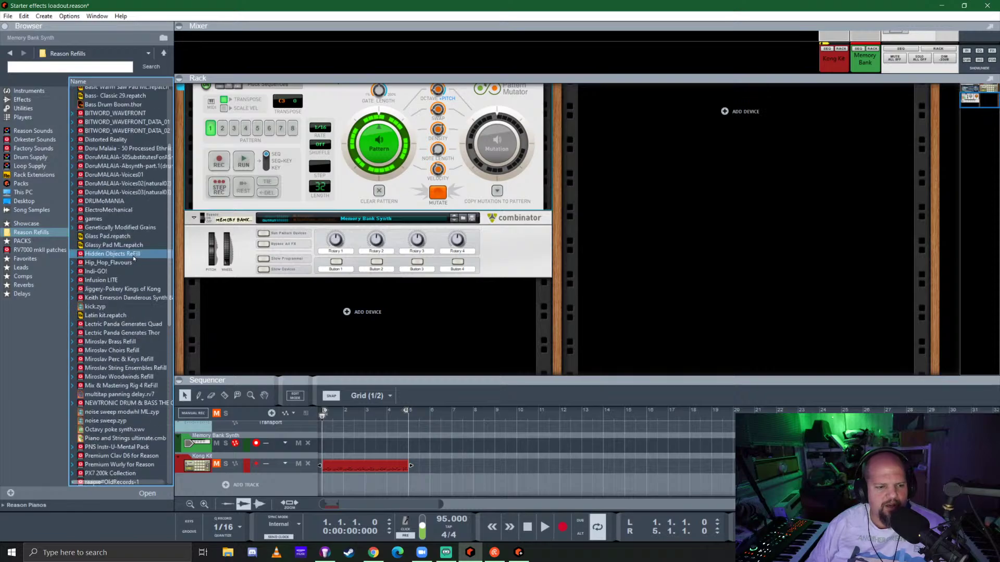
pyautogui.scroll(-15, 128, 255)
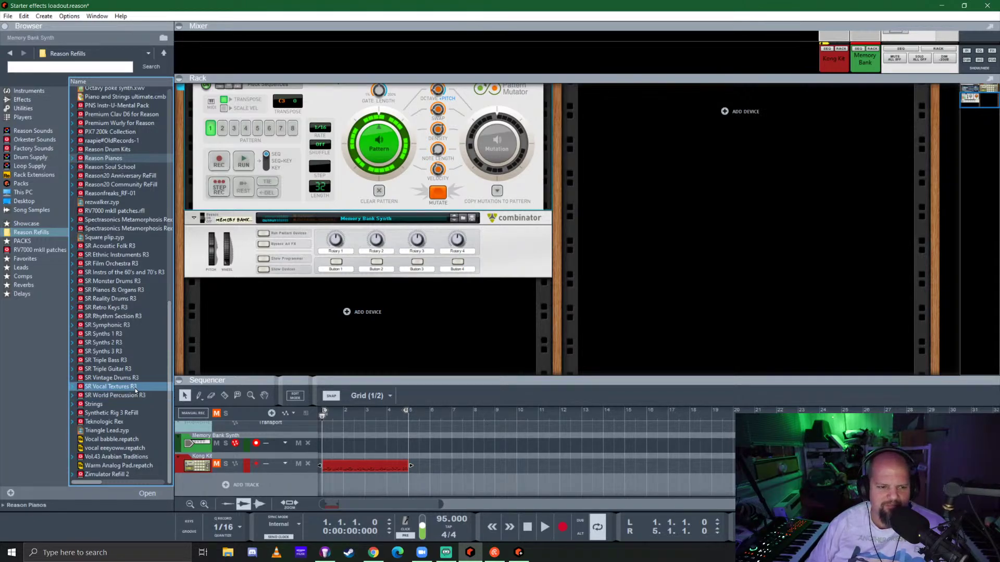
pyautogui.scroll(14, 138, 375)
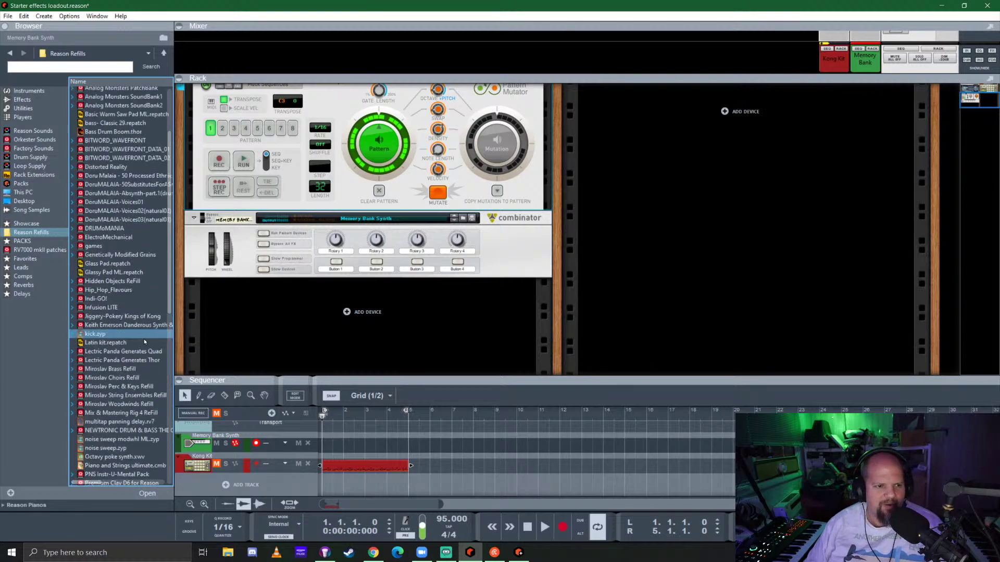
# Select the Pattern Mutator device above the Memory Bank Synth combinator in the rack
pyautogui.scroll(1, 411, 316)
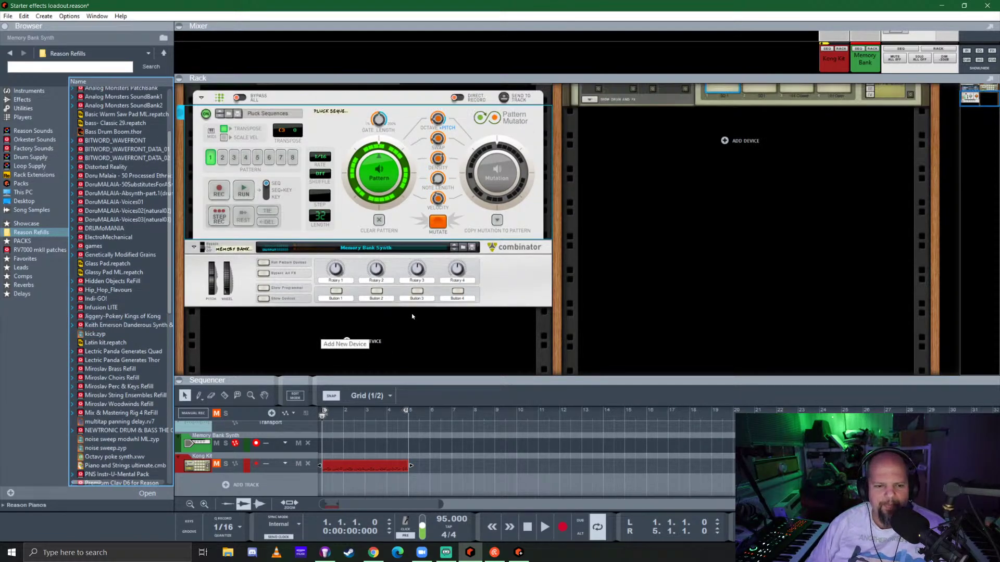
pyautogui.scroll(2, 412, 316)
pyautogui.click(379, 234)
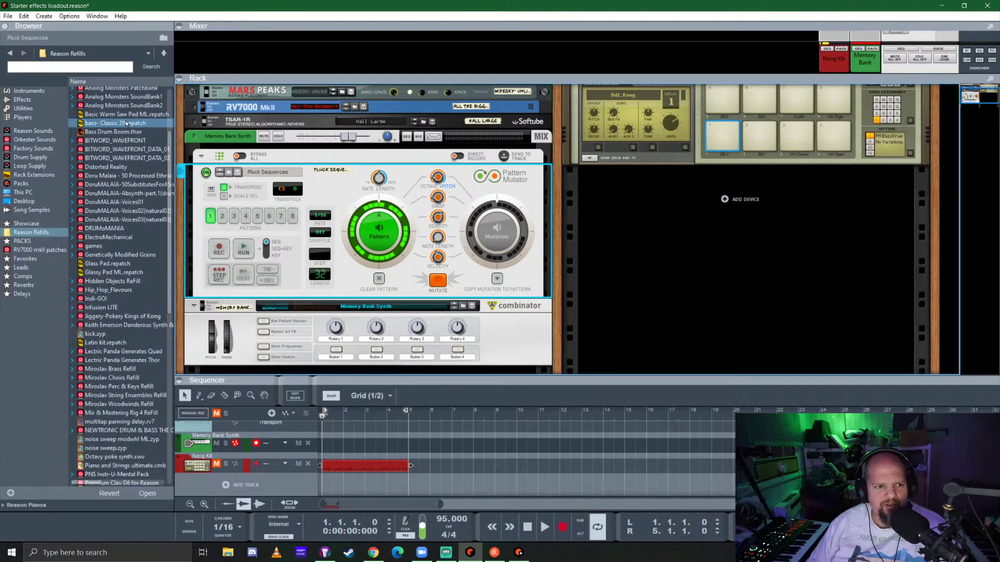
# Browse the installed packs to the Patches folder of Fly In The Ointment and select Memory Bank Synth.cmb
pyautogui.click(22, 241)
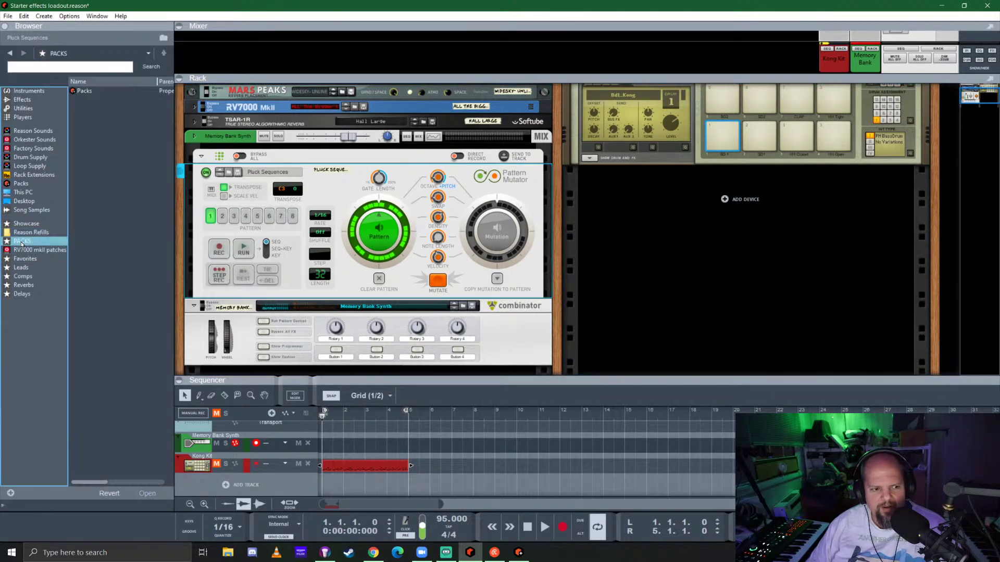
pyautogui.doubleClick(83, 90)
pyautogui.doubleClick(108, 108)
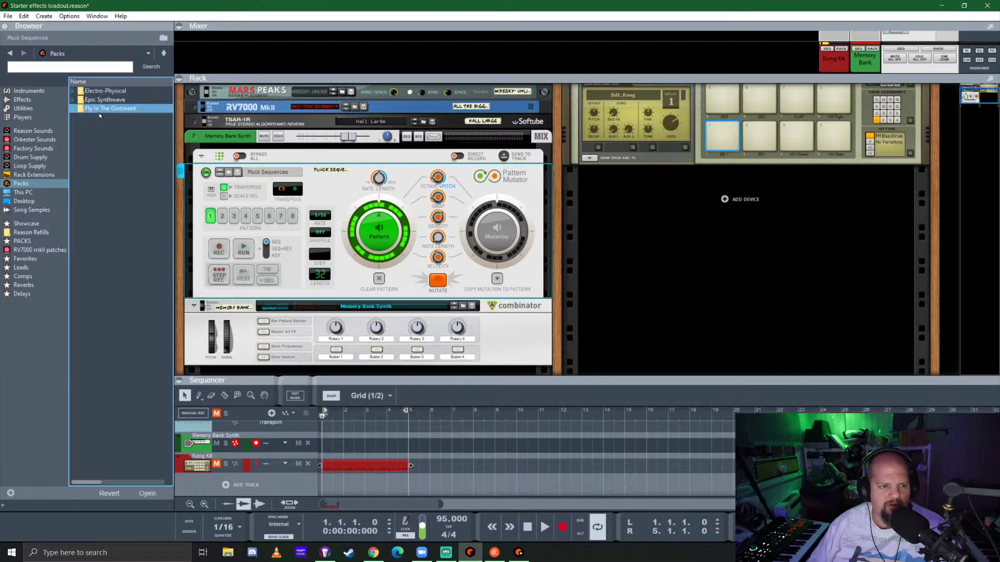
pyautogui.doubleClick(91, 90)
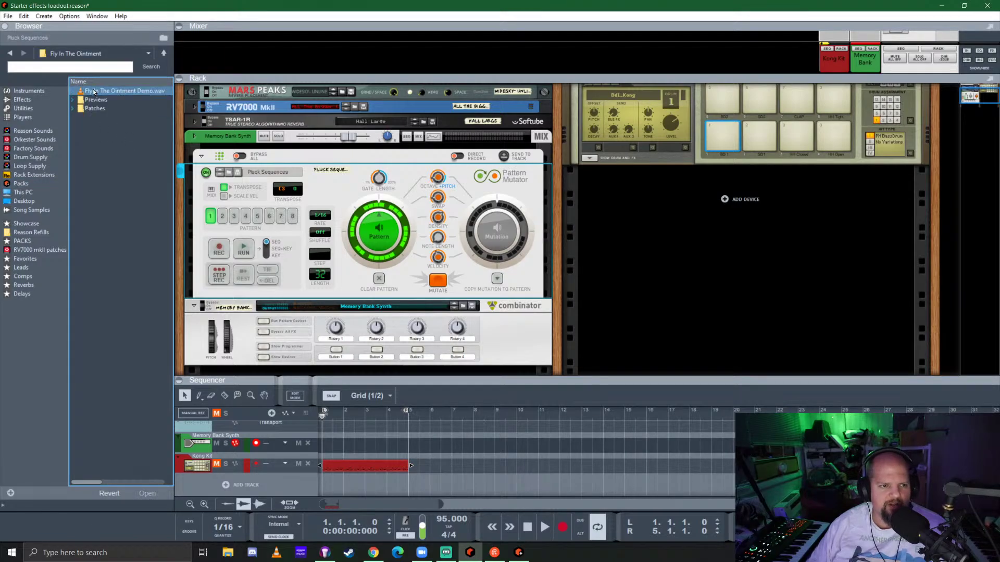
pyautogui.click(96, 110)
pyautogui.doubleClick(95, 110)
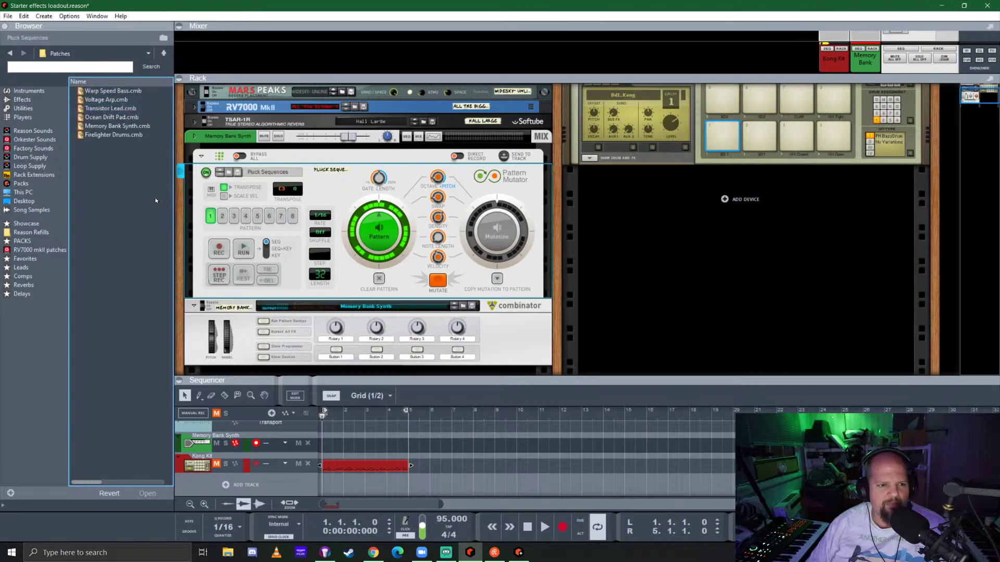
pyautogui.scroll(-1, 396, 245)
pyautogui.scroll(1, 396, 246)
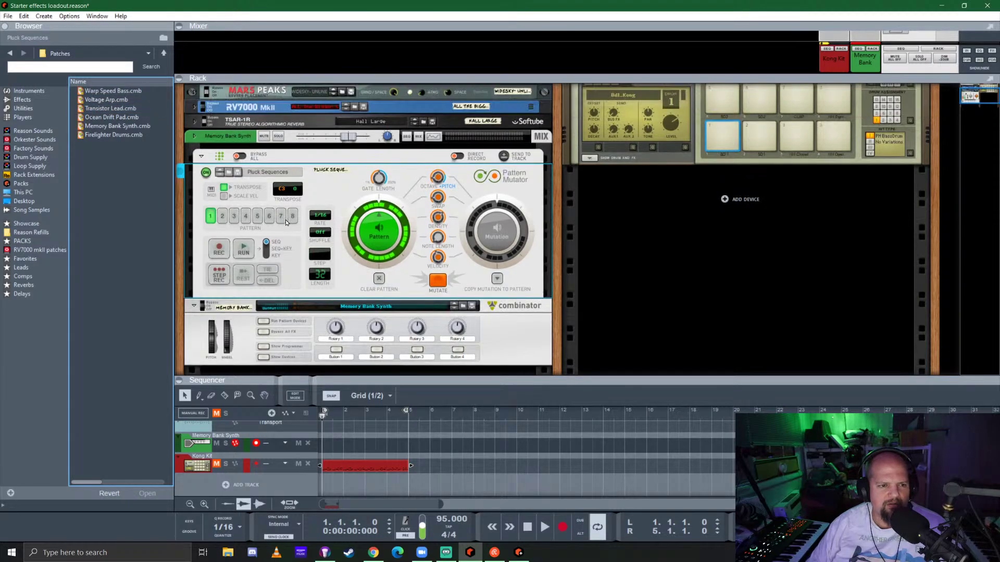
pyautogui.click(119, 127)
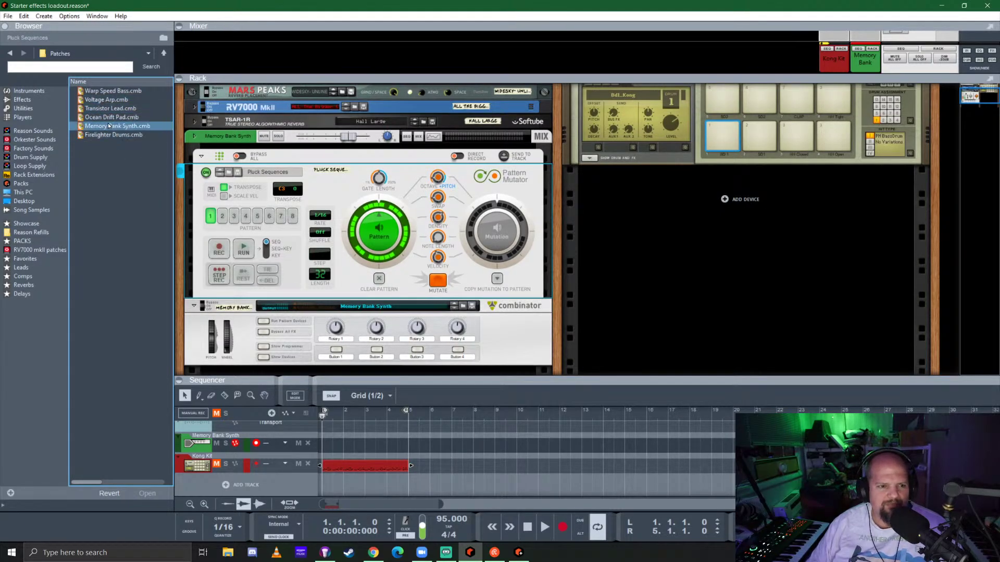
# Start playback and audition the Memory Bank Synth and Transistor Lead patches in the combinator, ending on Voltage Arp
pyautogui.moveTo(108, 131); pyautogui.dragTo(333, 329)
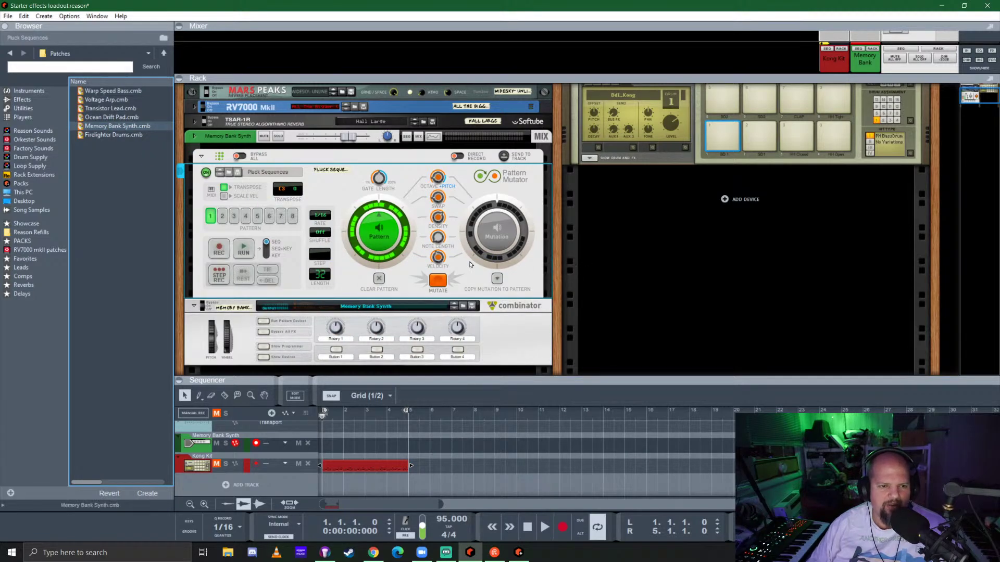
pyautogui.press('space')
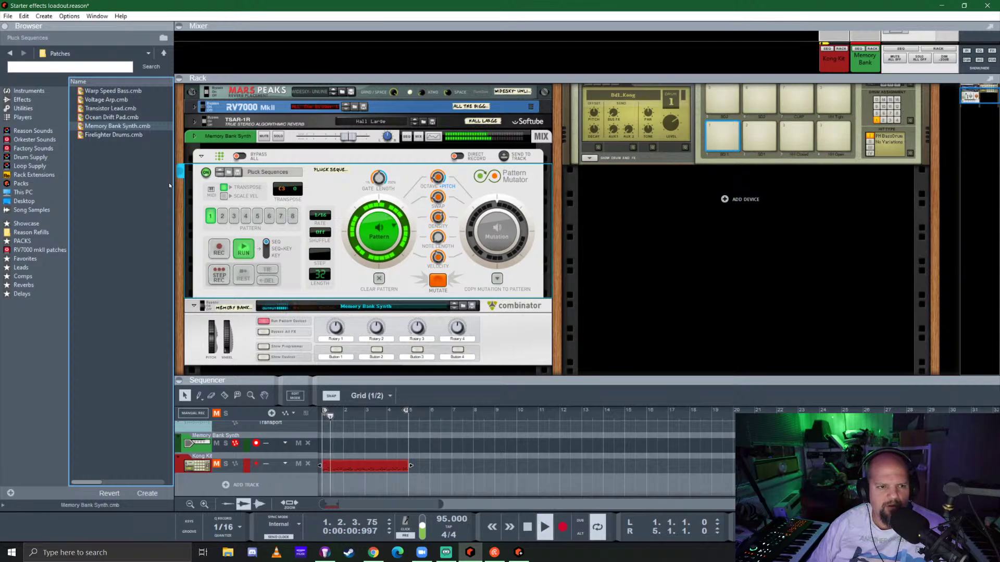
pyautogui.click(99, 109)
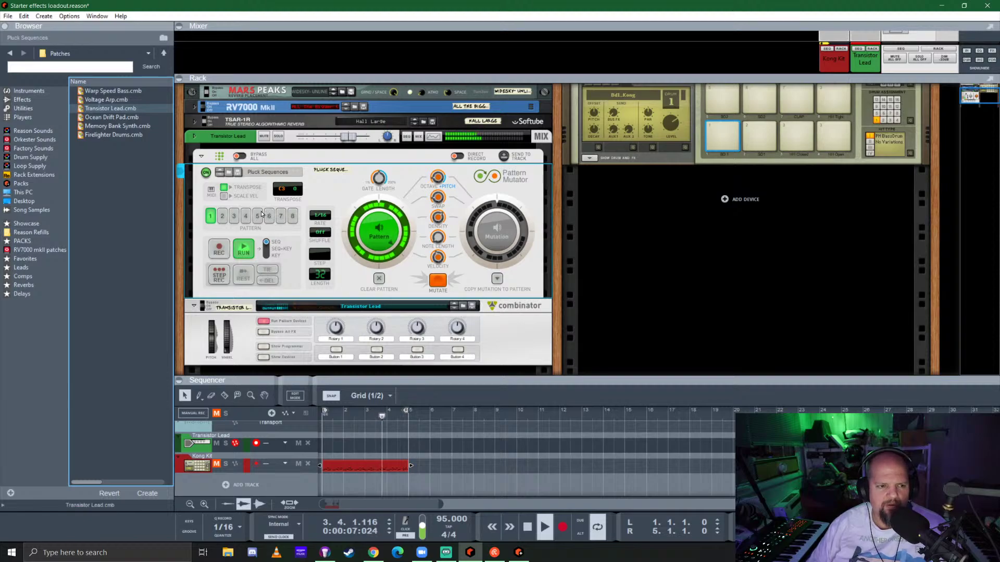
pyautogui.click(122, 111)
pyautogui.click(118, 100)
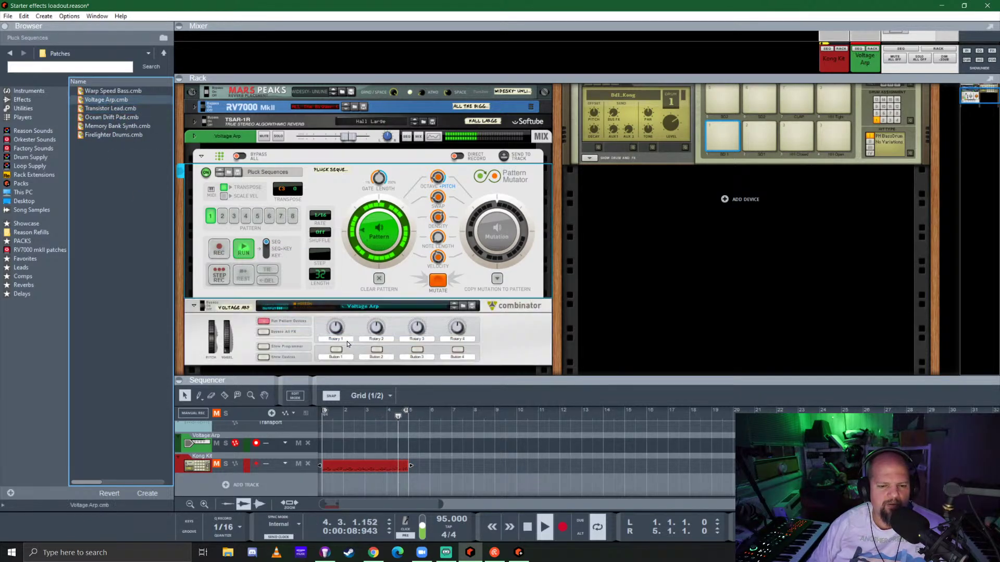
# Show the devices inside the Voltage Arp combinator, examine the Complex-1 and its effects chain down to the RV7000, and hide them again
pyautogui.scroll(-4, 268, 260)
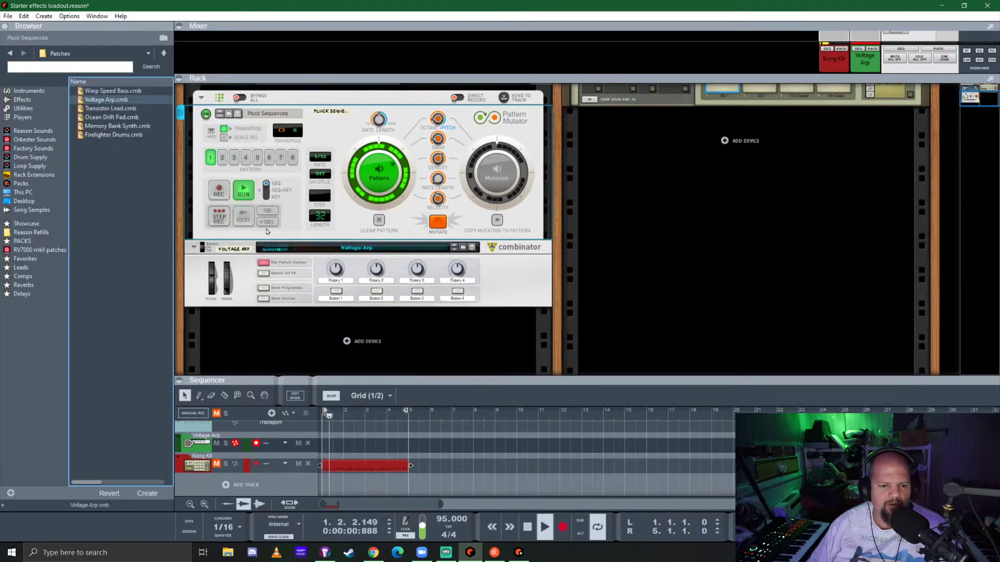
pyautogui.click(264, 269)
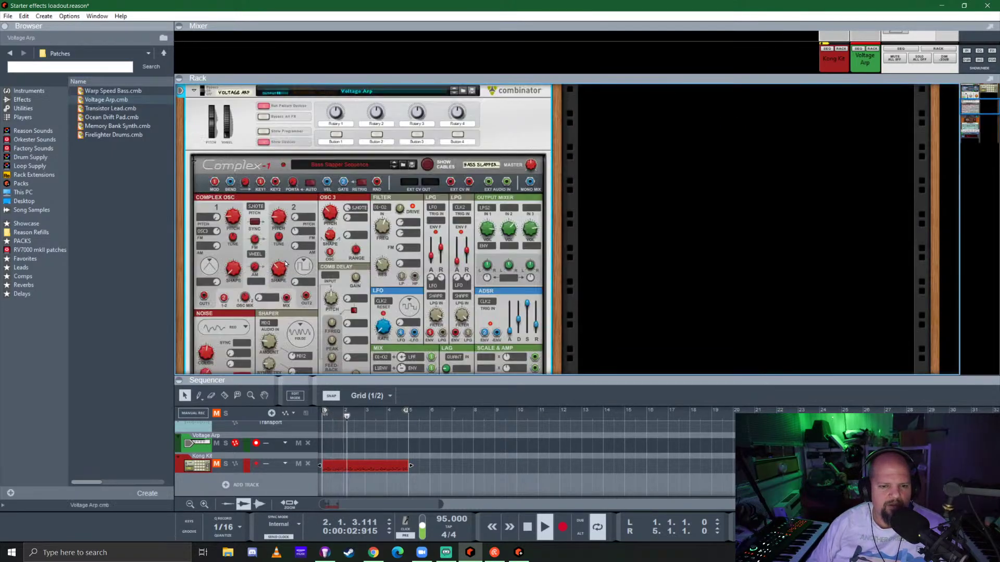
pyautogui.scroll(-3, 299, 257)
pyautogui.scroll(-2, 300, 255)
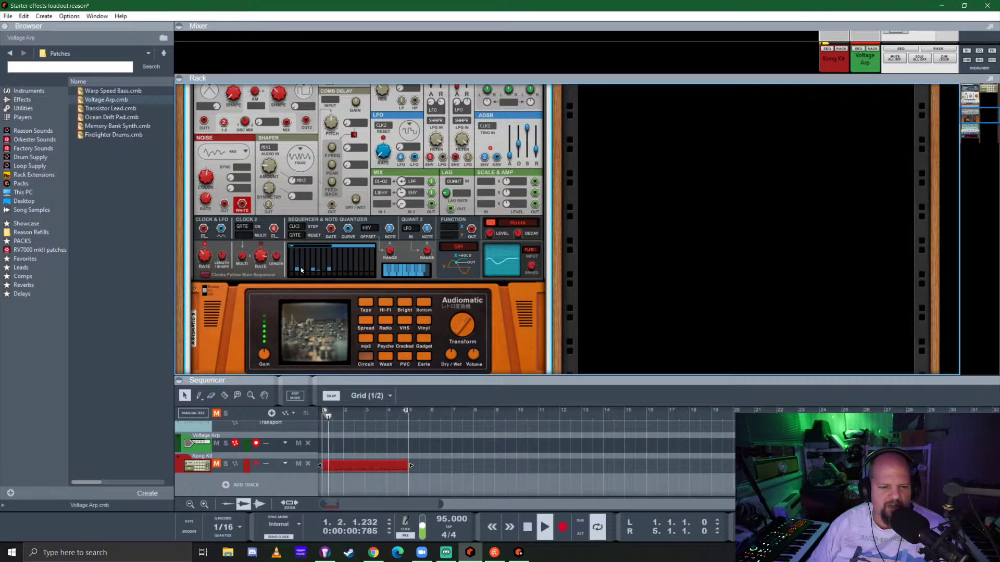
pyautogui.scroll(-3, 316, 267)
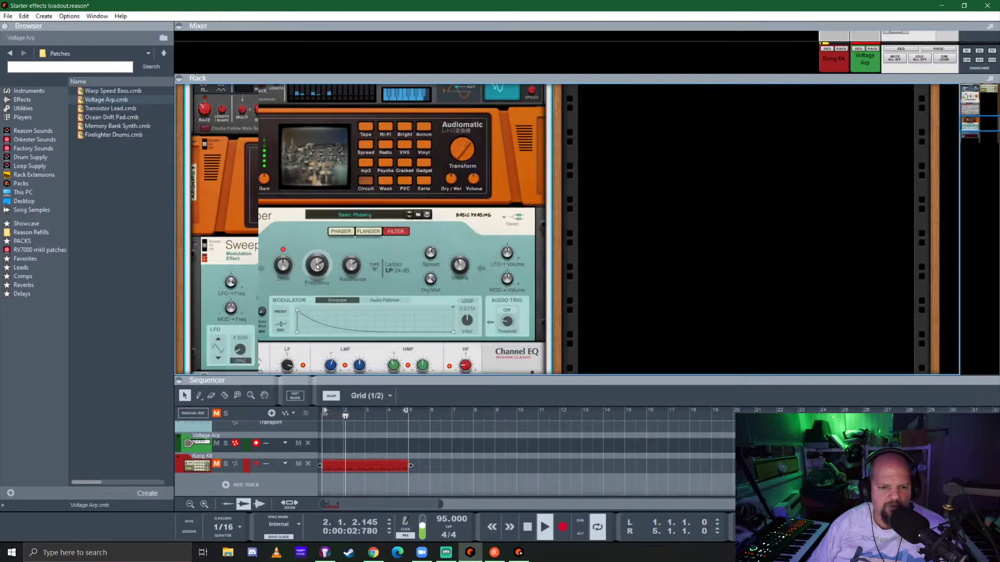
pyautogui.scroll(-3, 315, 264)
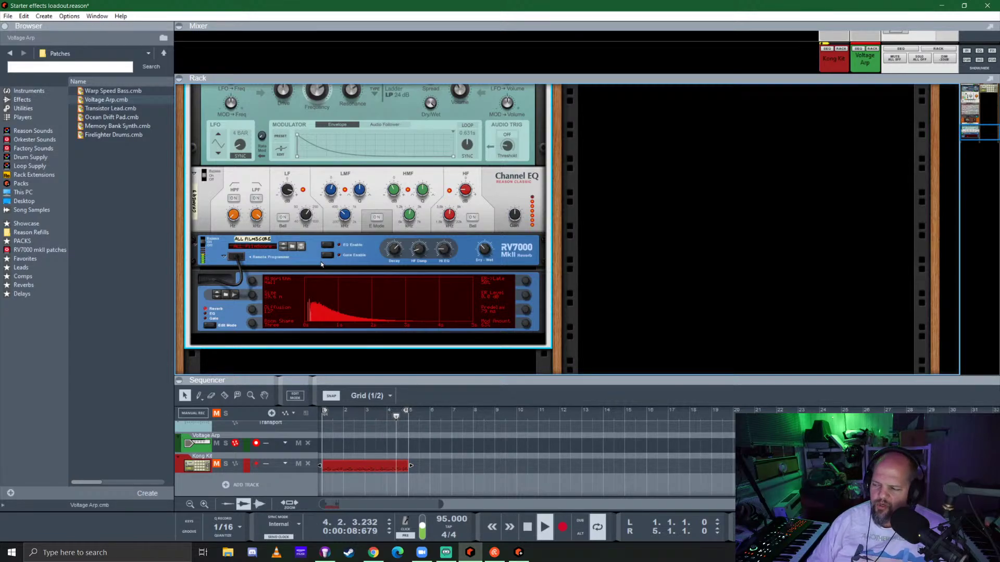
pyautogui.scroll(10, 321, 264)
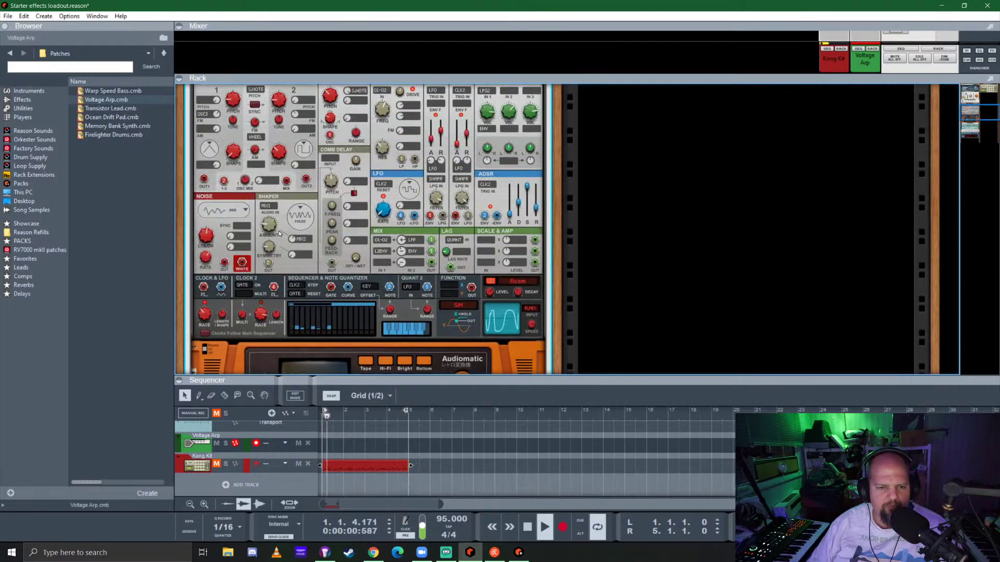
pyautogui.scroll(3, 279, 234)
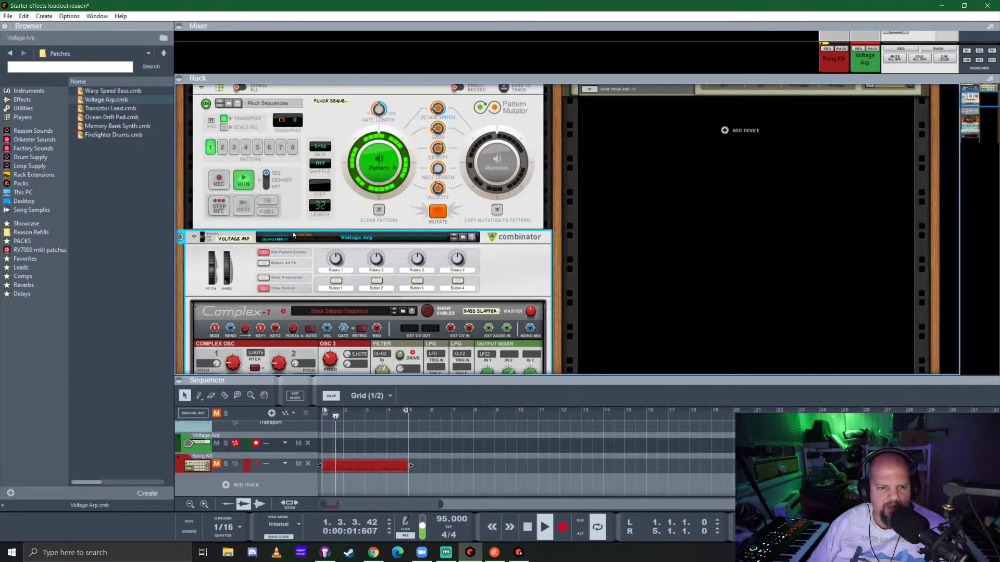
pyautogui.click(261, 288)
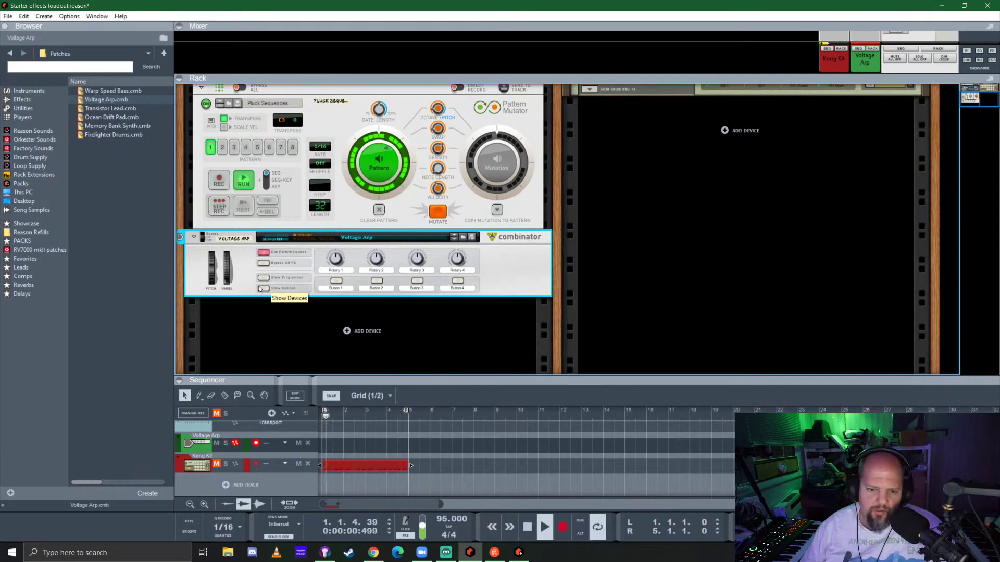
# Glance at Reason+ Companion, return to Reason, and mutate the Pluck Sequences pattern twice in the Pattern Mutator
pyautogui.click(495, 551)
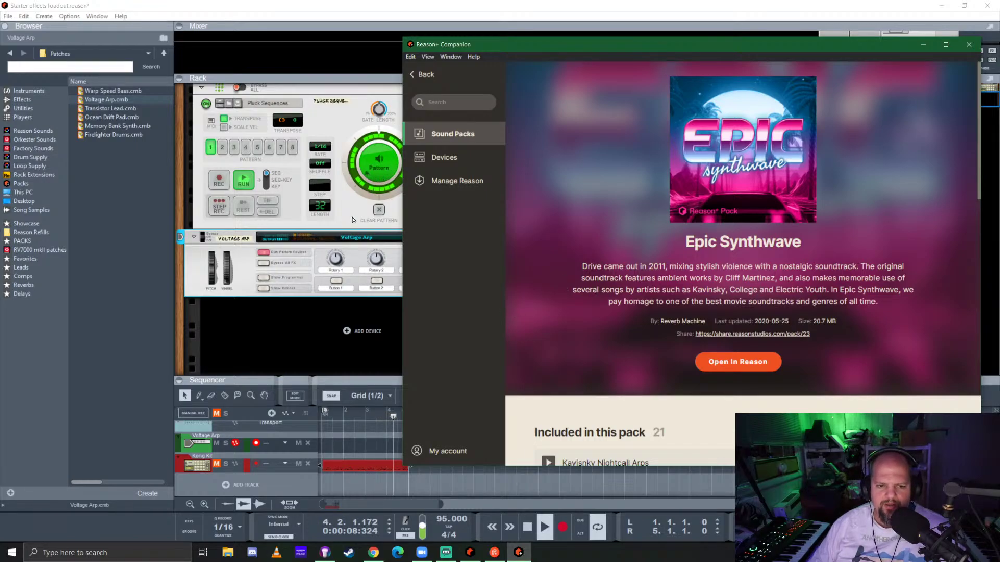
pyautogui.hotkey('alt', 'Tab')
pyautogui.click(429, 198)
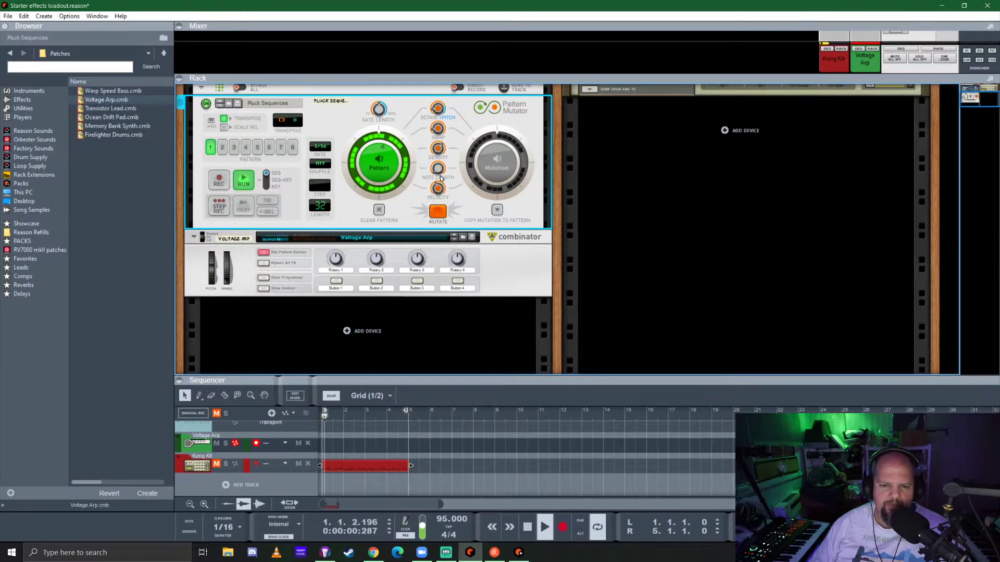
pyautogui.click(438, 211)
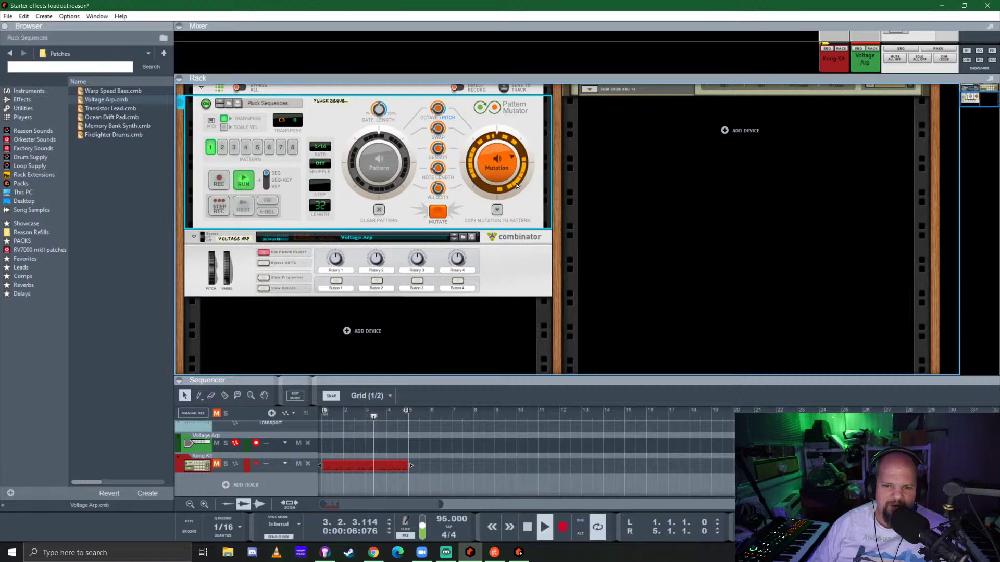
pyautogui.click(441, 216)
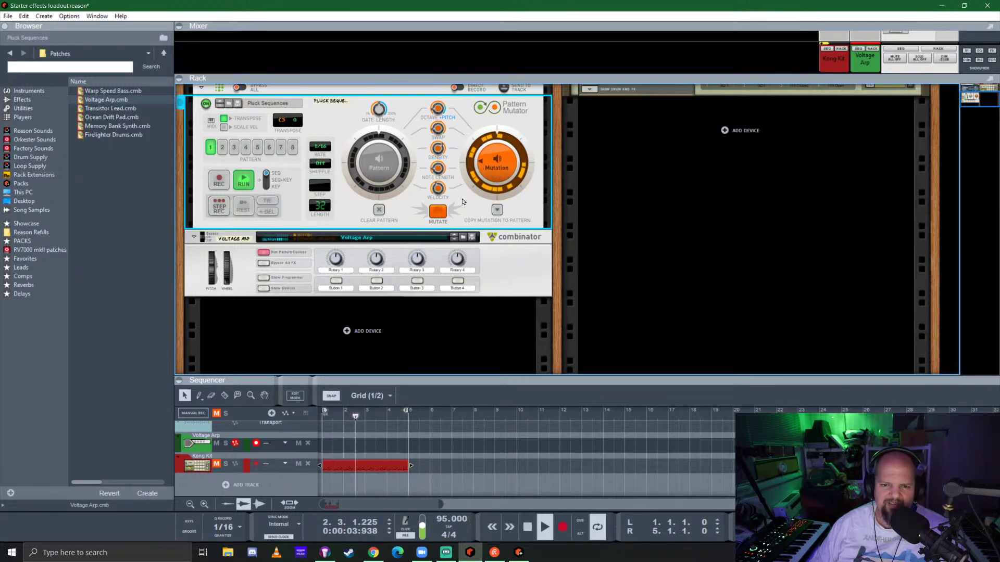
# Set the Voltage Arp mix channel level to 4.46 dB and the master level of its inner Complex-1 to -7.0 dB
pyautogui.scroll(2, 379, 142)
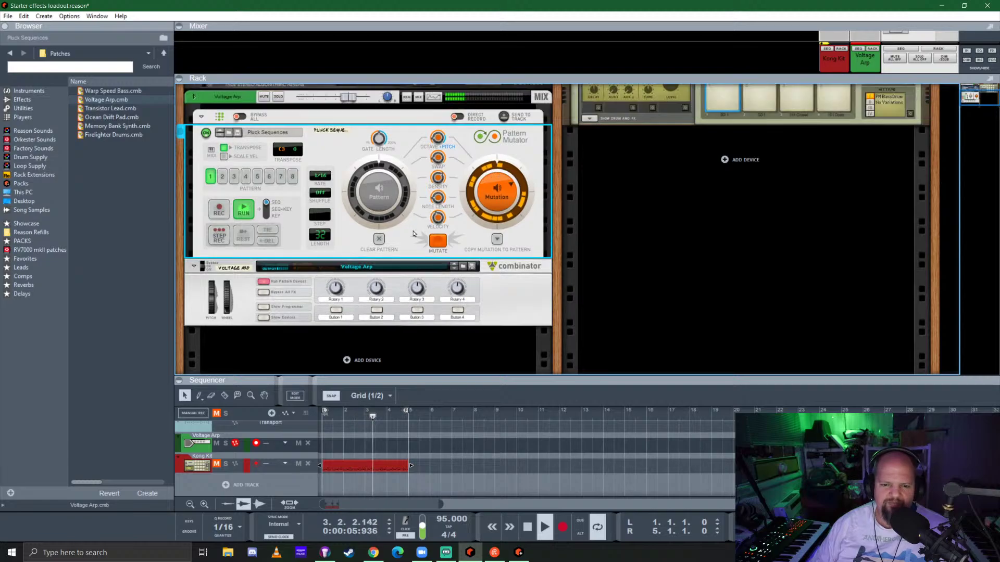
pyautogui.click(378, 141)
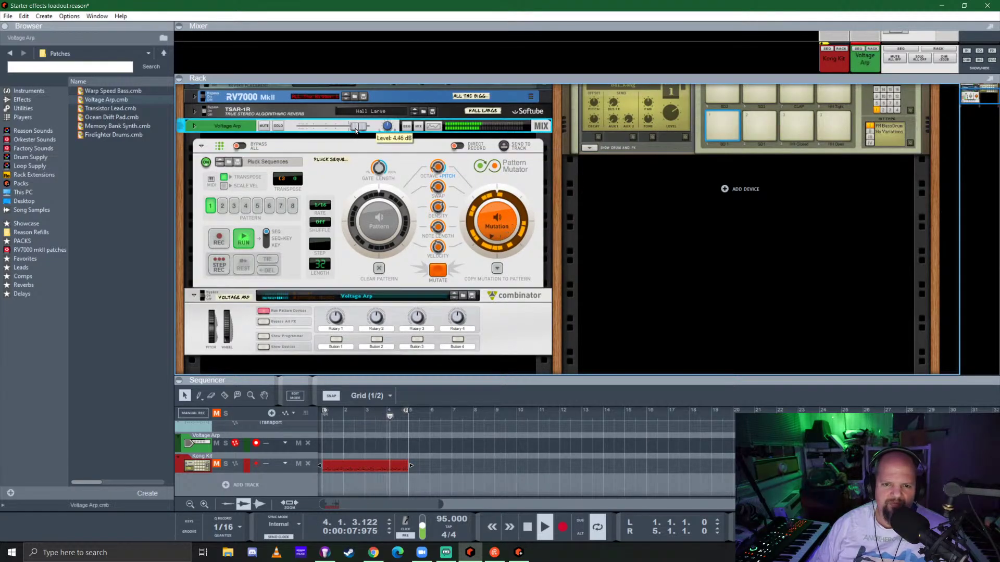
pyautogui.scroll(-1, 339, 245)
pyautogui.scroll(-2, 340, 245)
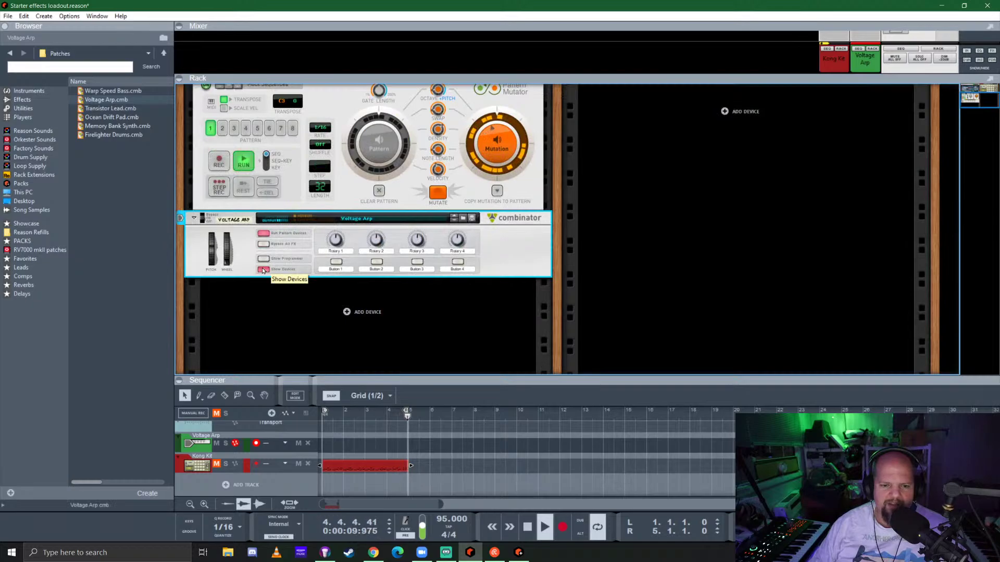
pyautogui.click(263, 268)
pyautogui.scroll(-4, 266, 268)
pyautogui.click(539, 156)
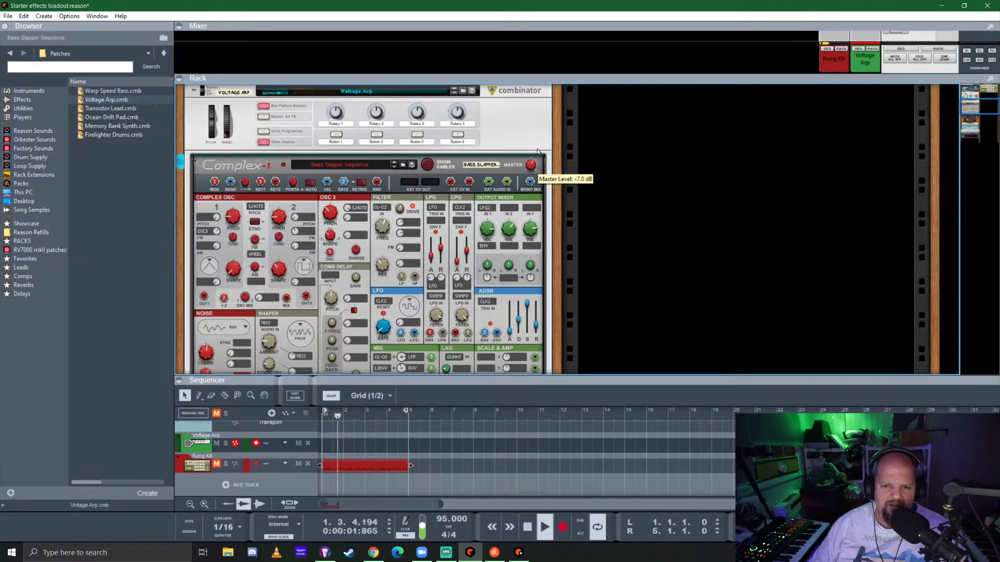
pyautogui.scroll(4, 540, 149)
pyautogui.click(264, 269)
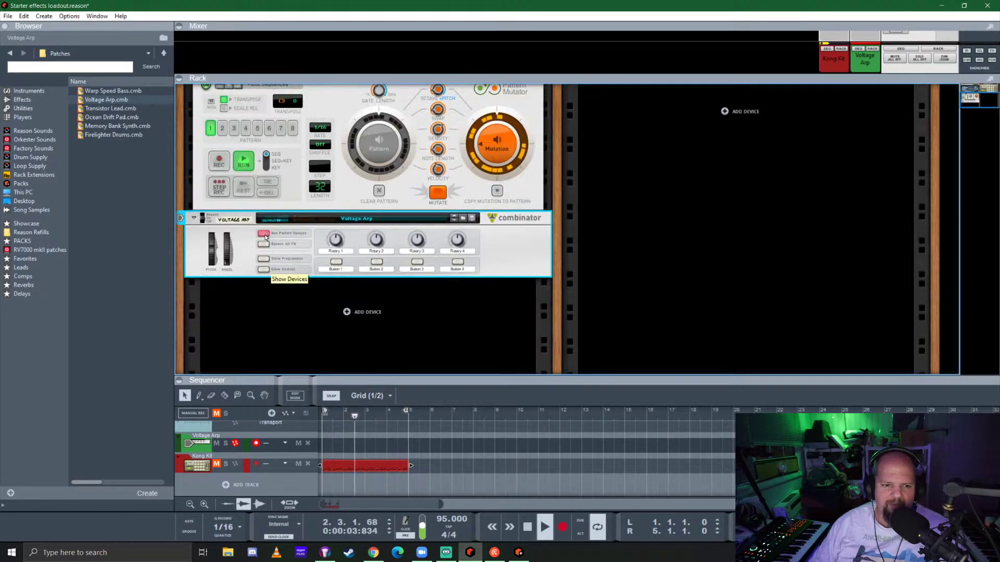
# Switch the Pattern Mutator back from the mutation to the original pattern and restart playback
pyautogui.scroll(5, 406, 255)
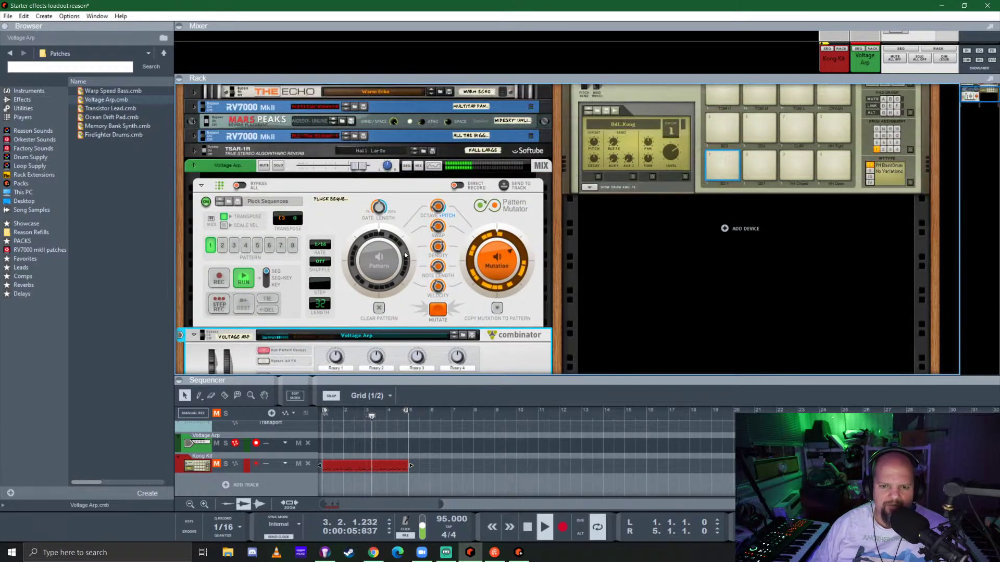
pyautogui.scroll(-2, 411, 254)
pyautogui.scroll(1, 411, 254)
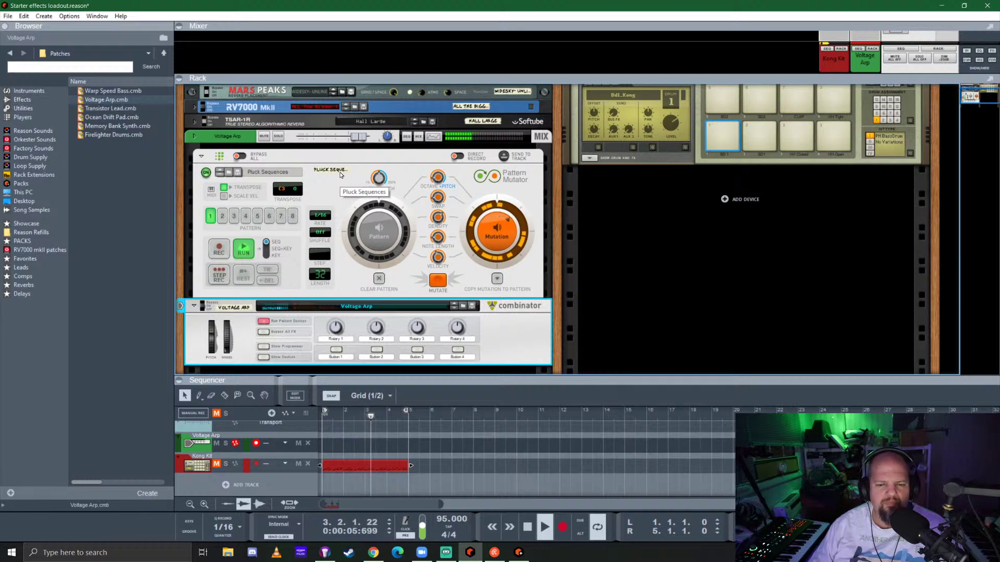
pyautogui.click(379, 230)
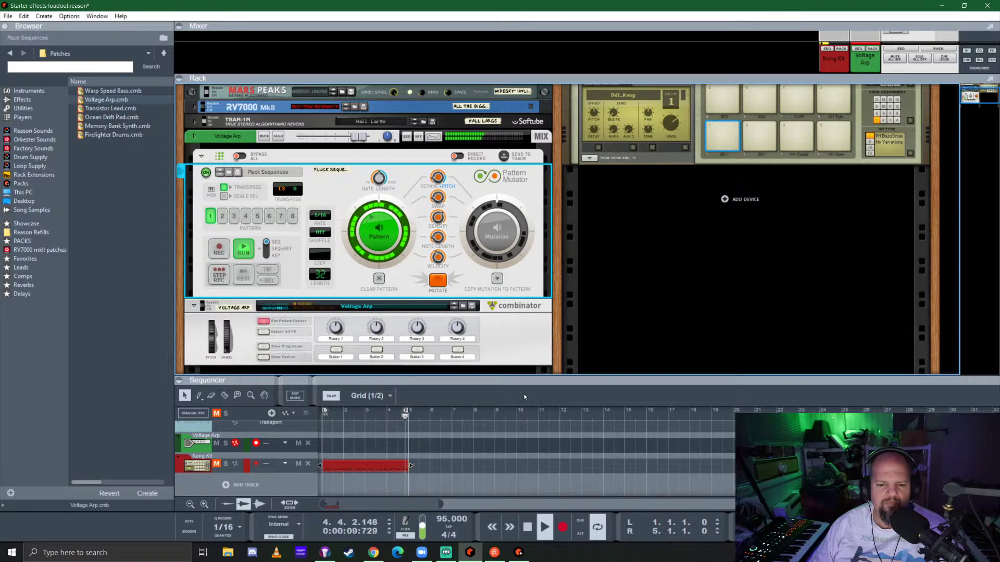
pyautogui.press('space')
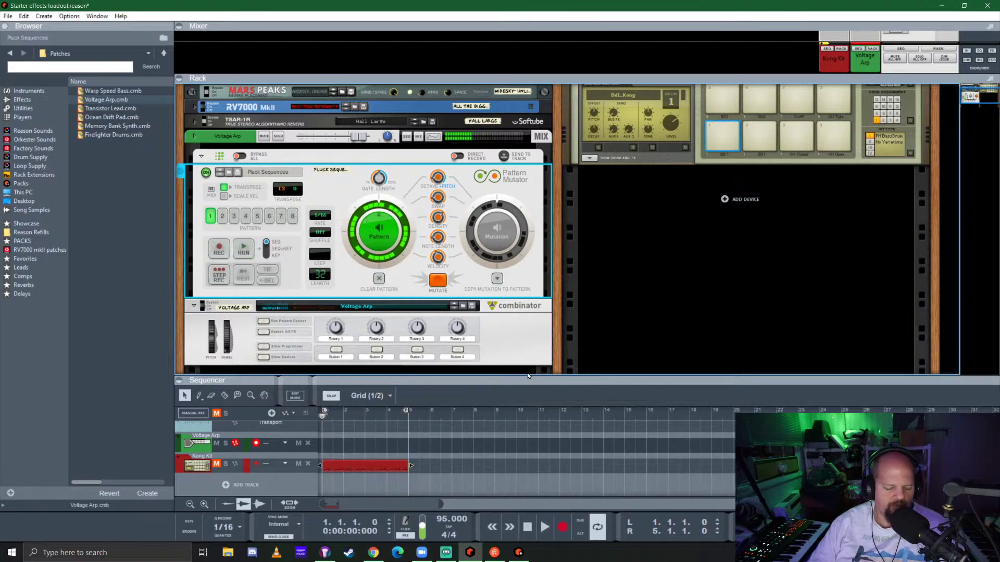
pyautogui.press('space')
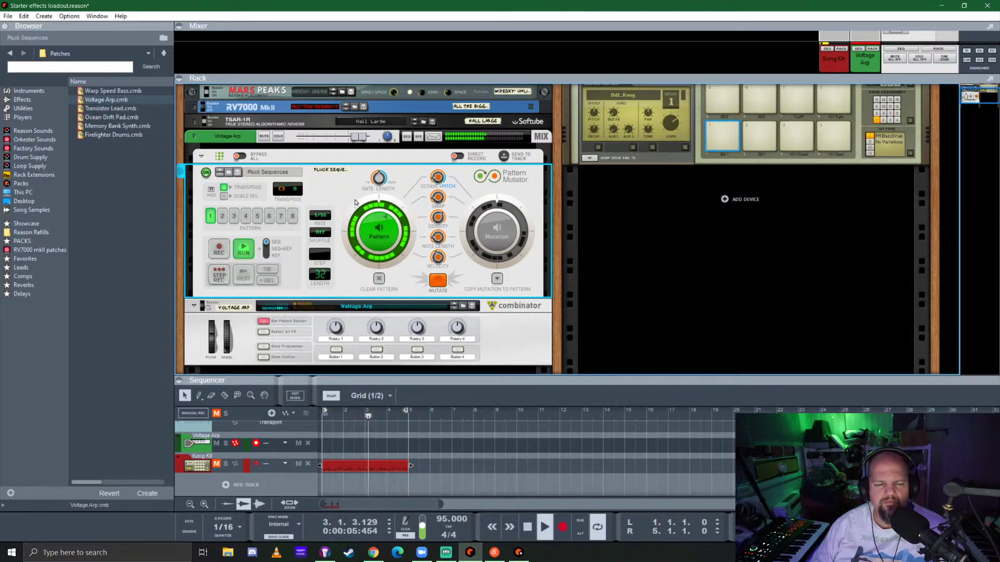
pyautogui.scroll(1, 354, 208)
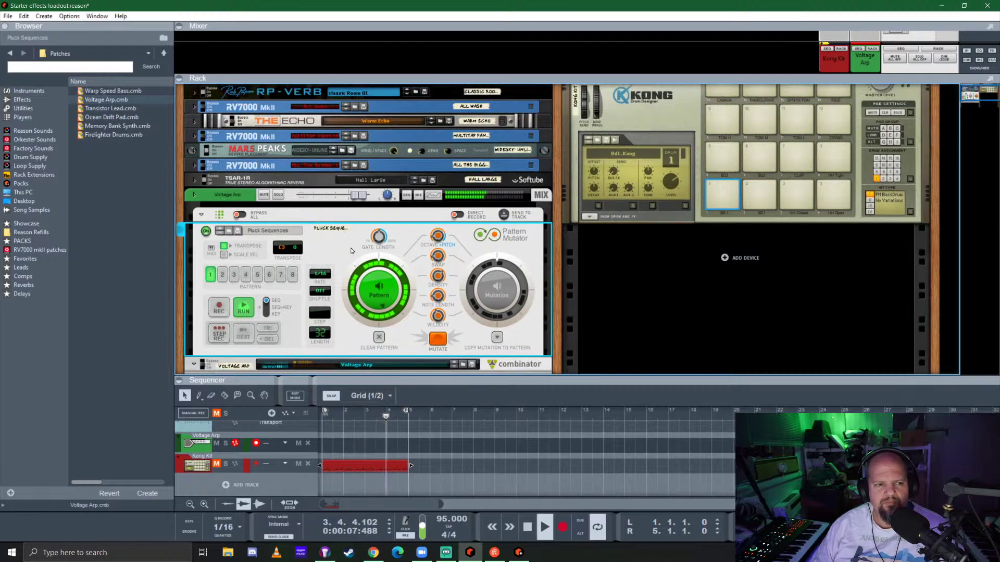
pyautogui.scroll(-2, 352, 239)
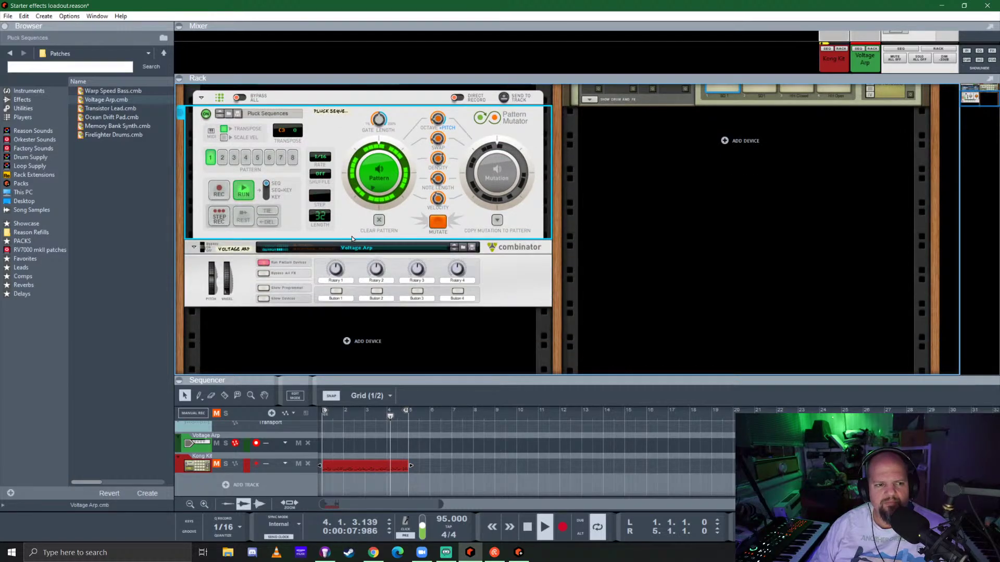
# Create an Ocean Drift Pad combinator from the patch list in the rack below Voltage Arp
pyautogui.click(99, 117)
pyautogui.moveTo(99, 118); pyautogui.dragTo(370, 340)
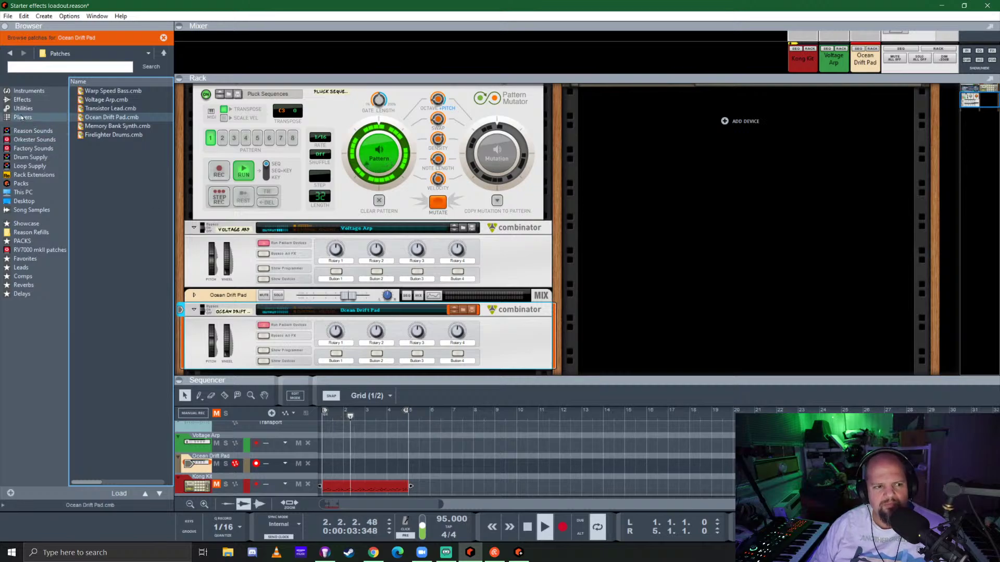
# Add a Pattern Mutator player to the Ocean Drift Pad combinator and load the For Ambient Pads patch into it
pyautogui.click(43, 118)
pyautogui.moveTo(121, 285); pyautogui.dragTo(329, 314)
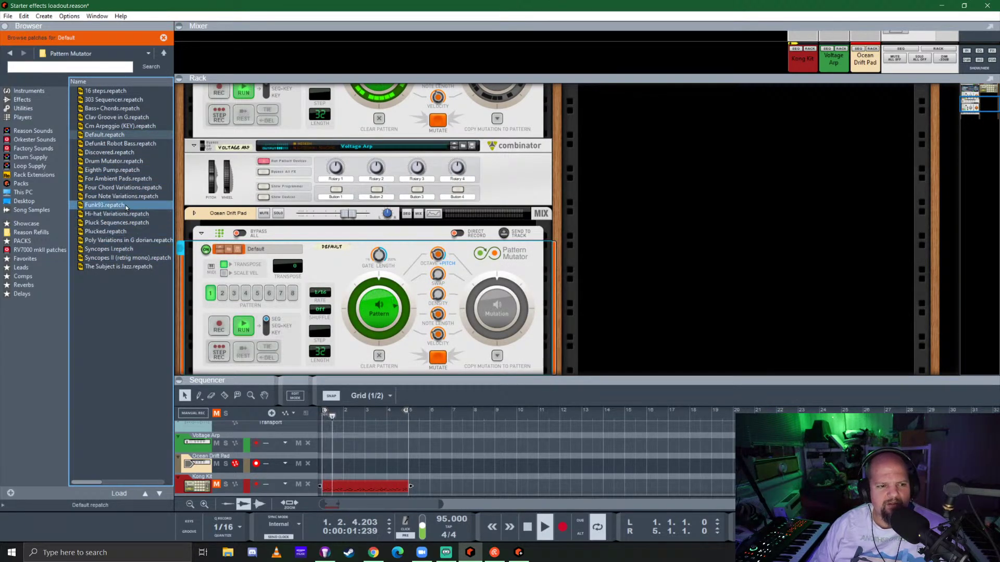
pyautogui.moveTo(120, 179); pyautogui.dragTo(370, 303)
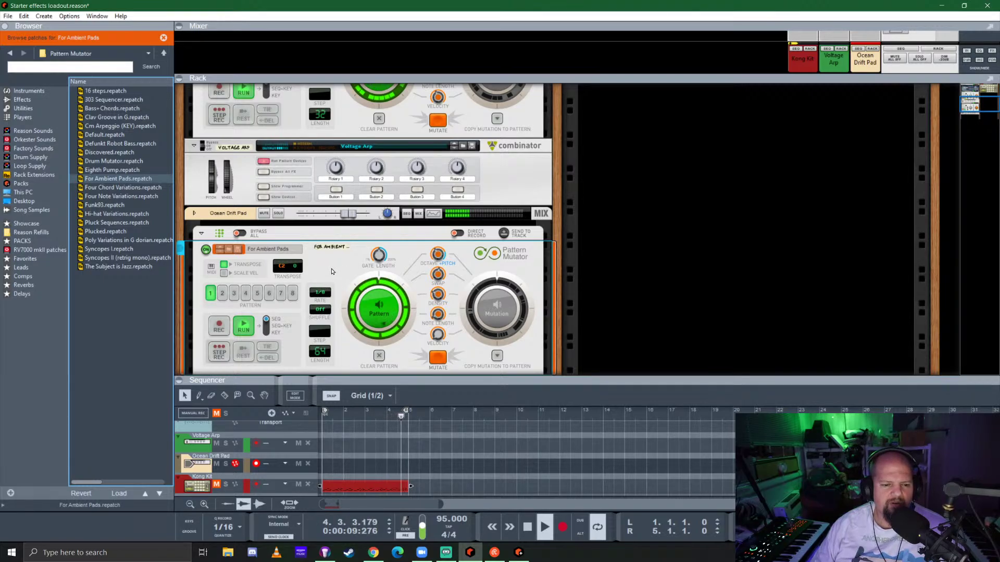
# Solo the Ocean Drift Pad mix channel to hear it alone and stop playback
pyautogui.click(278, 213)
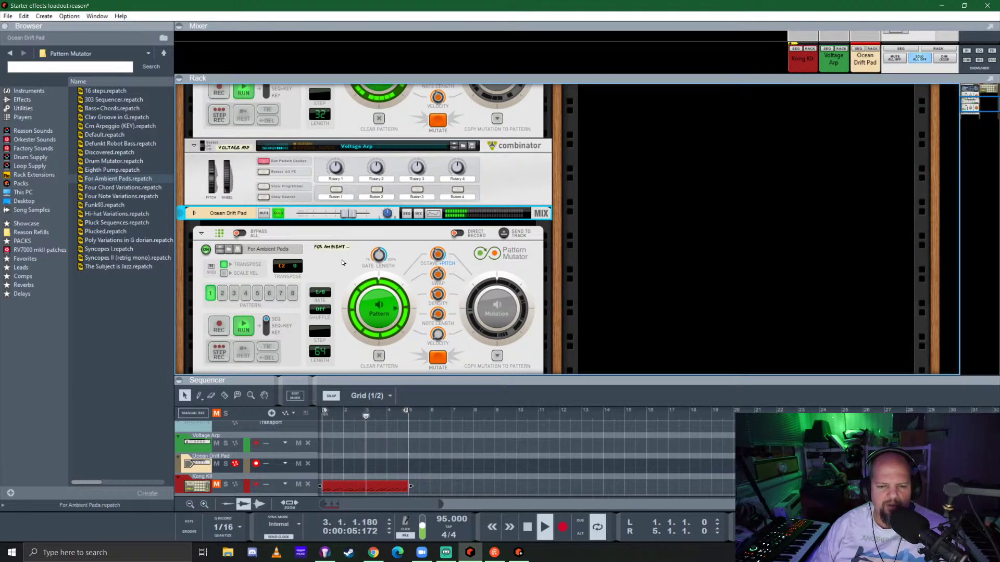
pyautogui.scroll(-3, 340, 262)
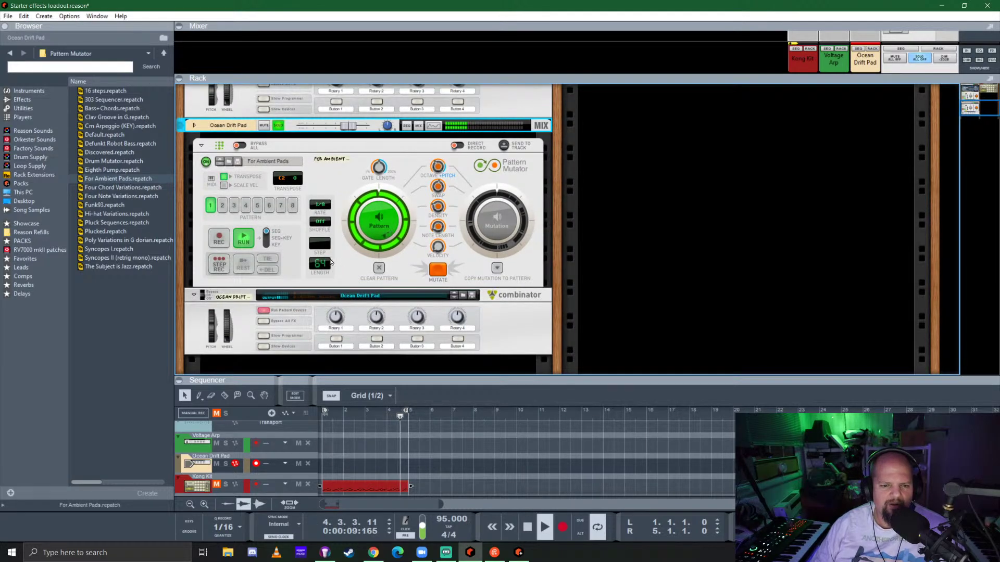
pyautogui.press('space')
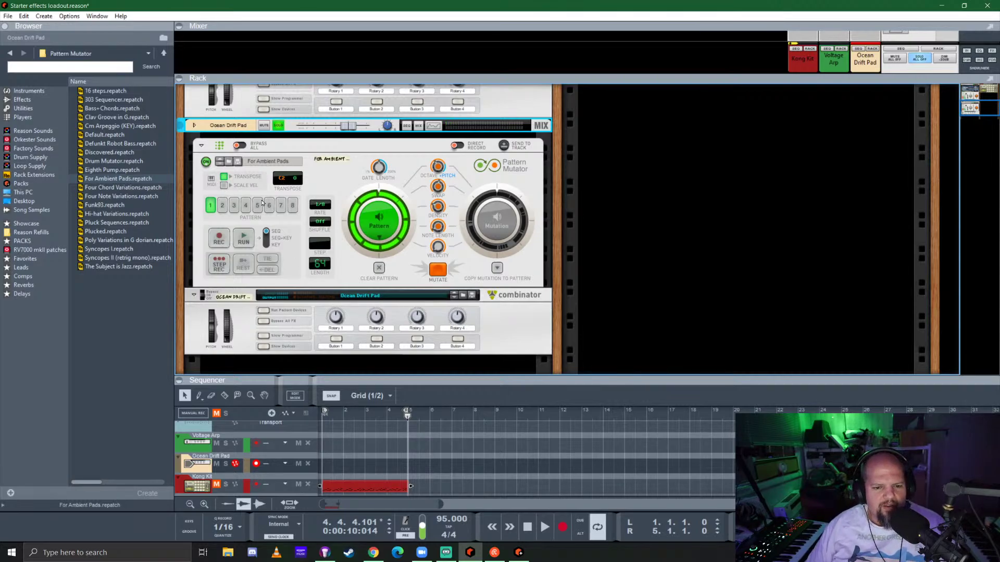
# Show the devices inside the Ocean Drift Pad combinator, hide them again, and fold the combinator
pyautogui.click(263, 347)
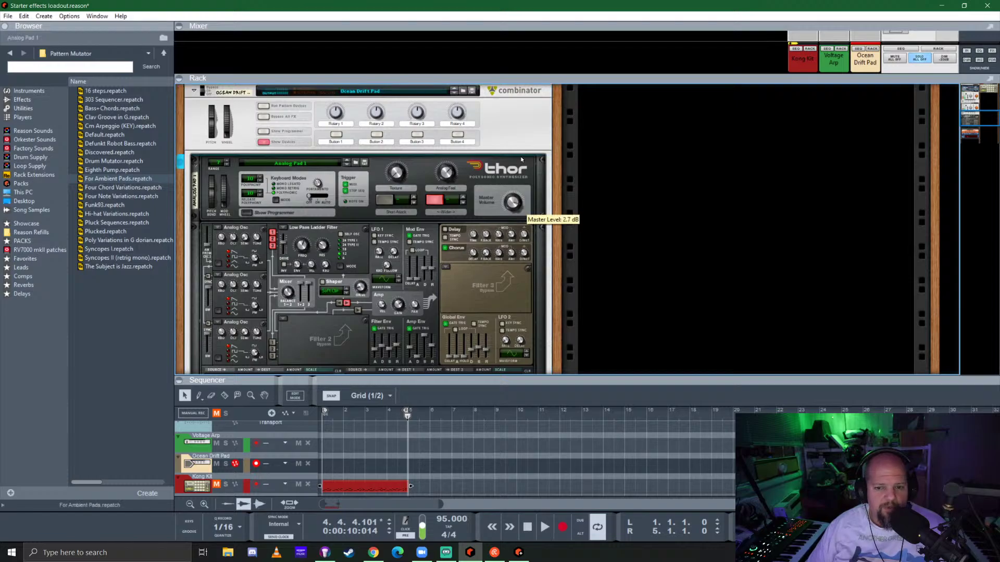
pyautogui.click(264, 141)
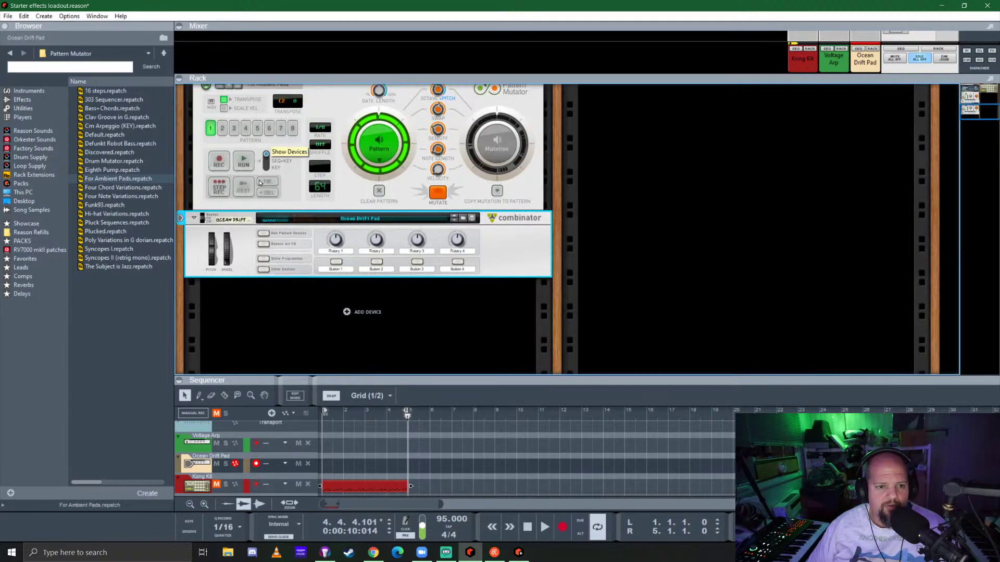
pyautogui.click(193, 219)
pyautogui.scroll(2, 351, 269)
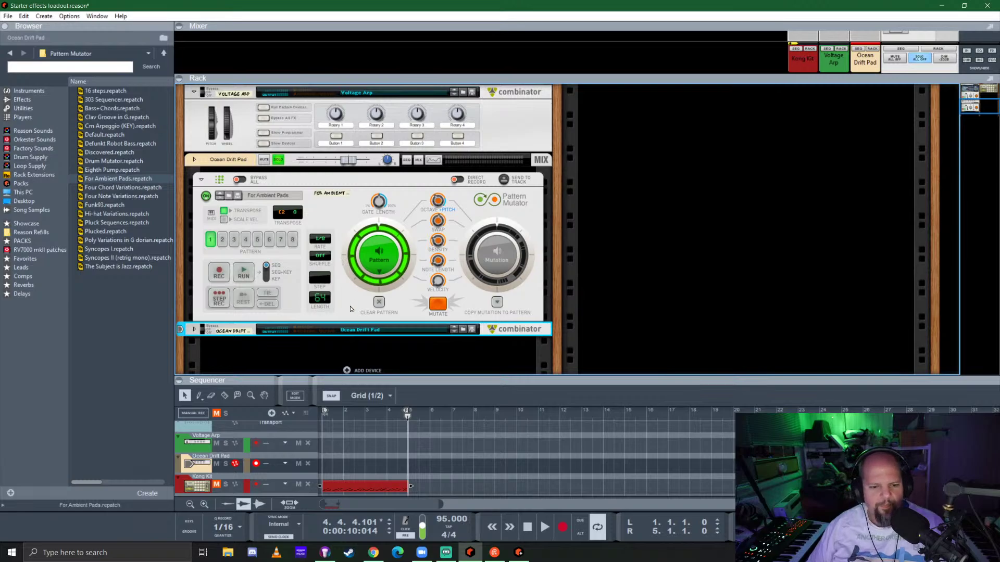
# Play patterns 2, 3 and 4 of the For Ambient Pads mutator in turn, leaving pattern 4 selected, and stop playback
pyautogui.click(222, 239)
pyautogui.press('space')
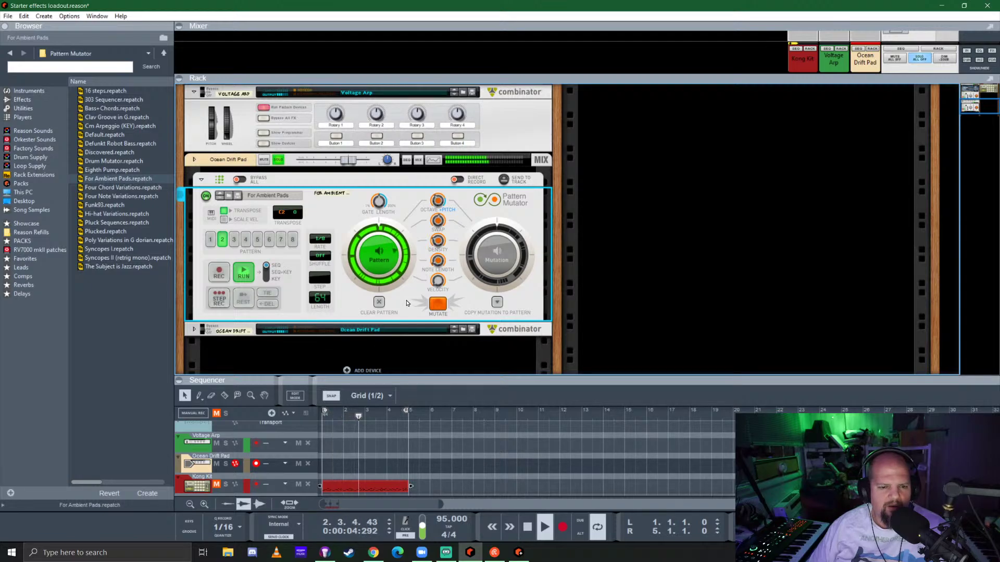
pyautogui.click(234, 240)
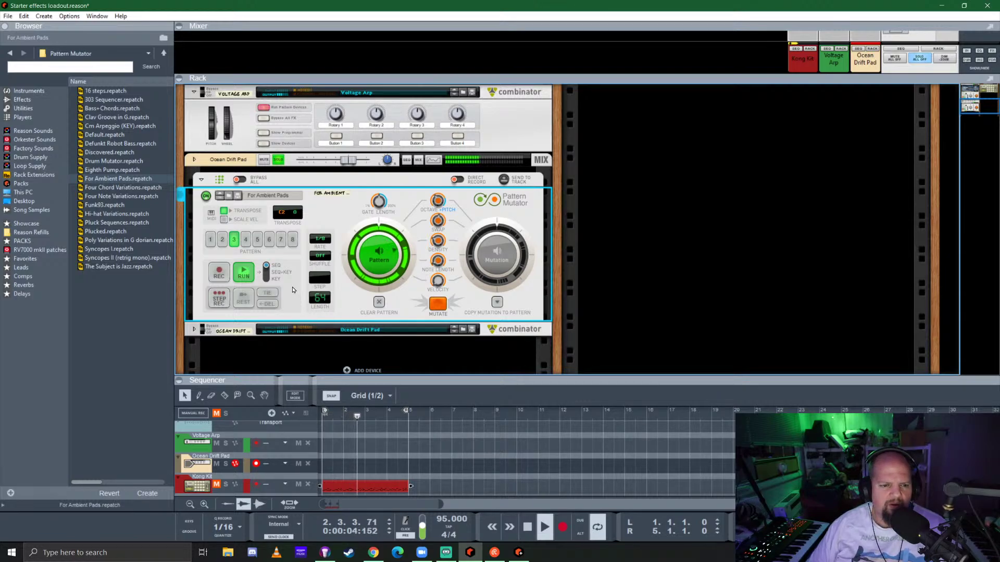
pyautogui.click(245, 240)
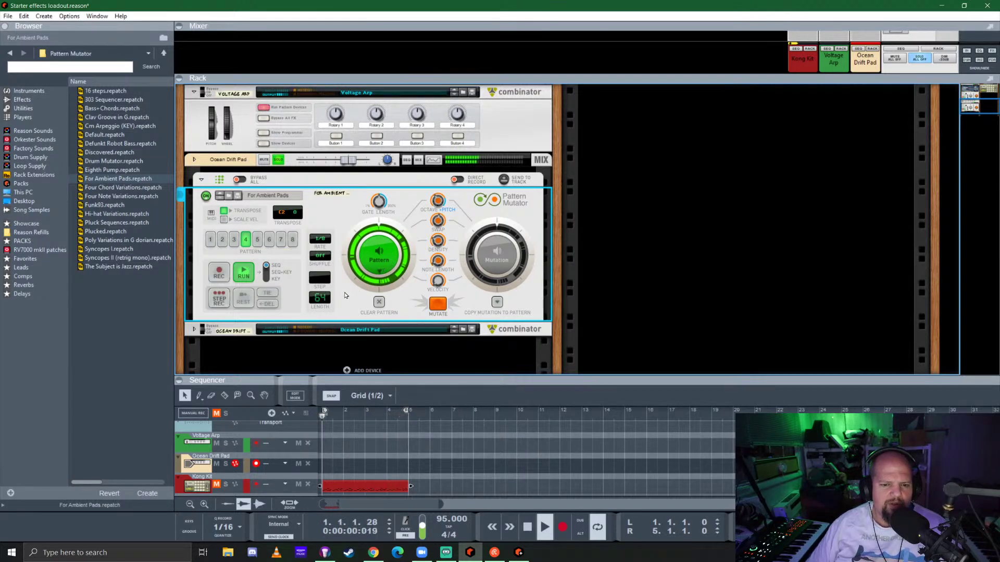
pyautogui.press('space')
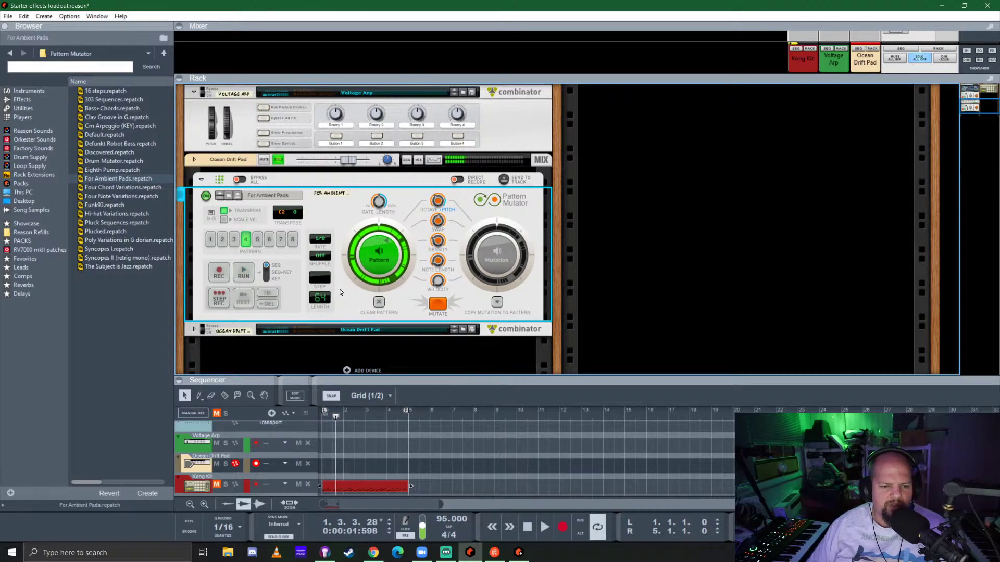
# Reset the Ocean Drift Pad's Pattern Mutator and step-record a four-step pattern at a 1/4 rate
pyautogui.rightClick(336, 212)
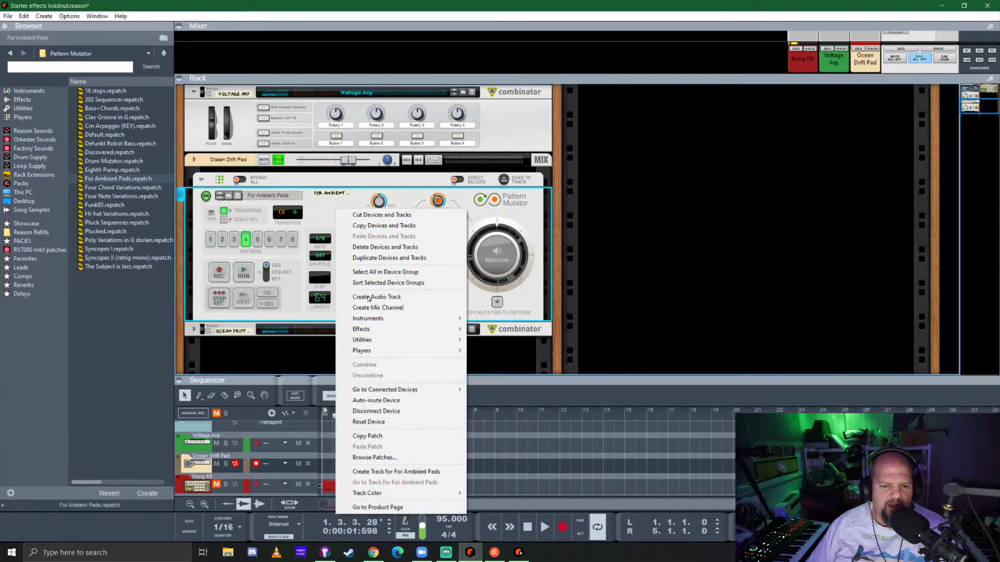
pyautogui.click(385, 427)
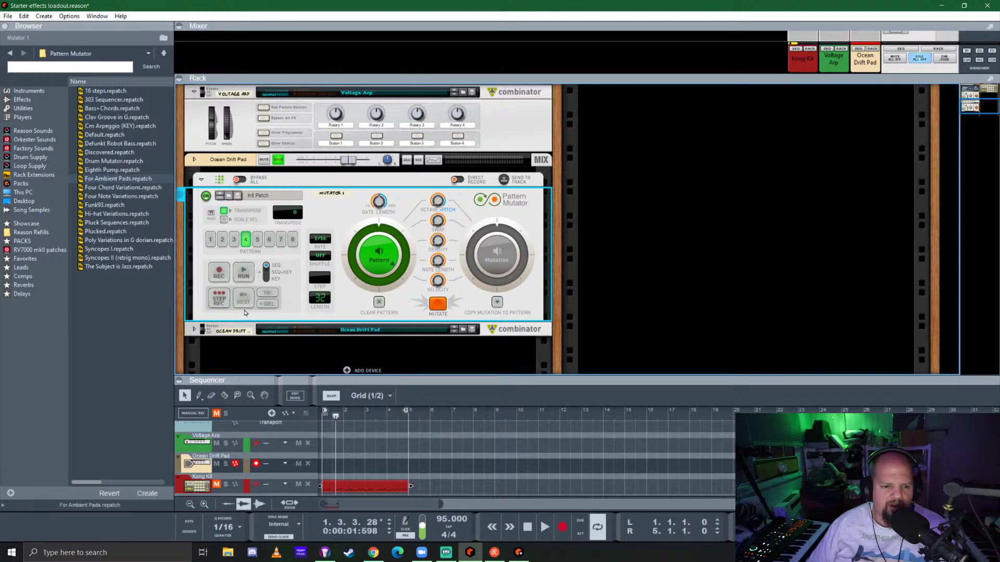
pyautogui.click(219, 298)
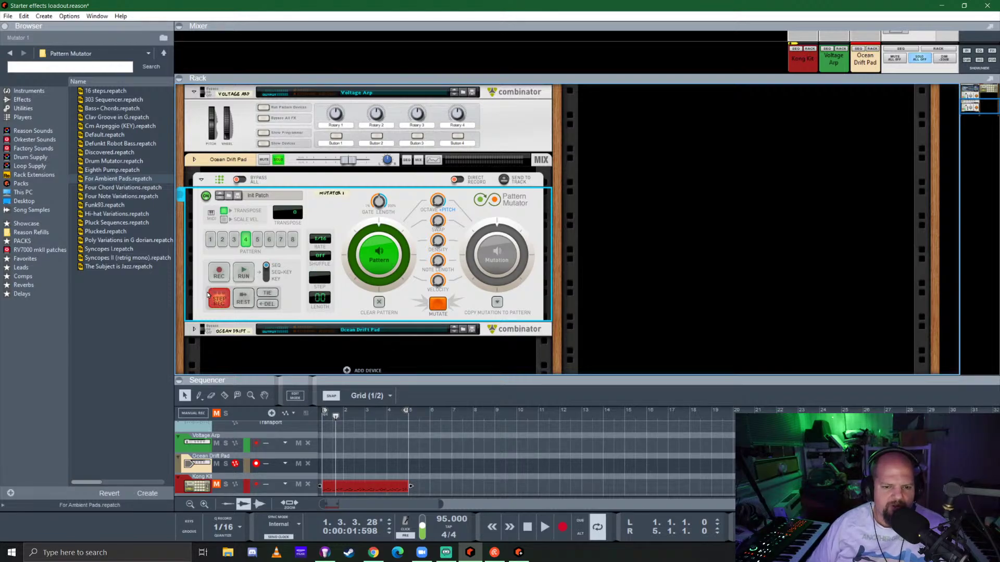
pyautogui.click(326, 240)
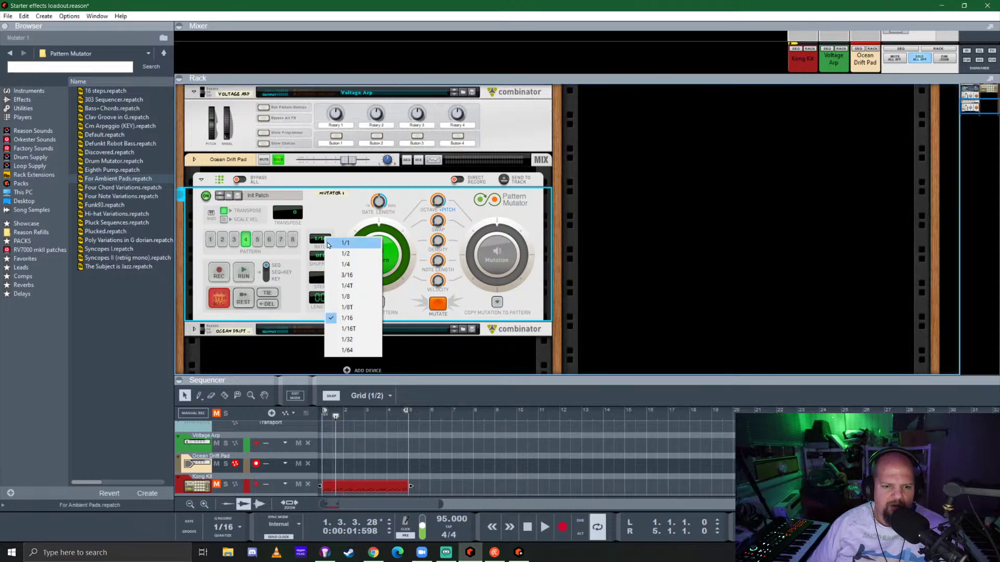
pyautogui.click(353, 267)
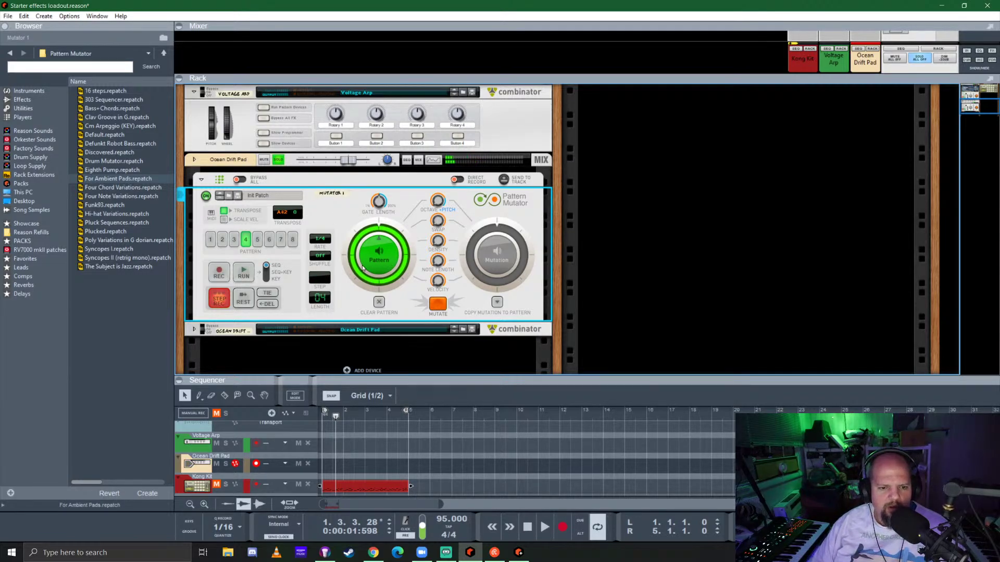
pyautogui.click(220, 299)
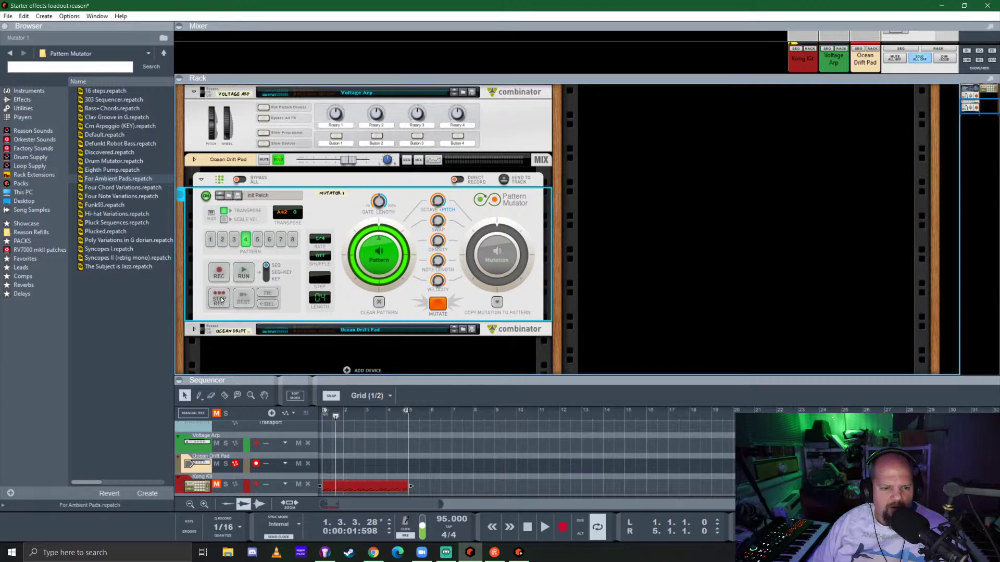
# Run the recorded pattern to hear it, stop it, set its rate to 1/1, and run it again
pyautogui.click(244, 273)
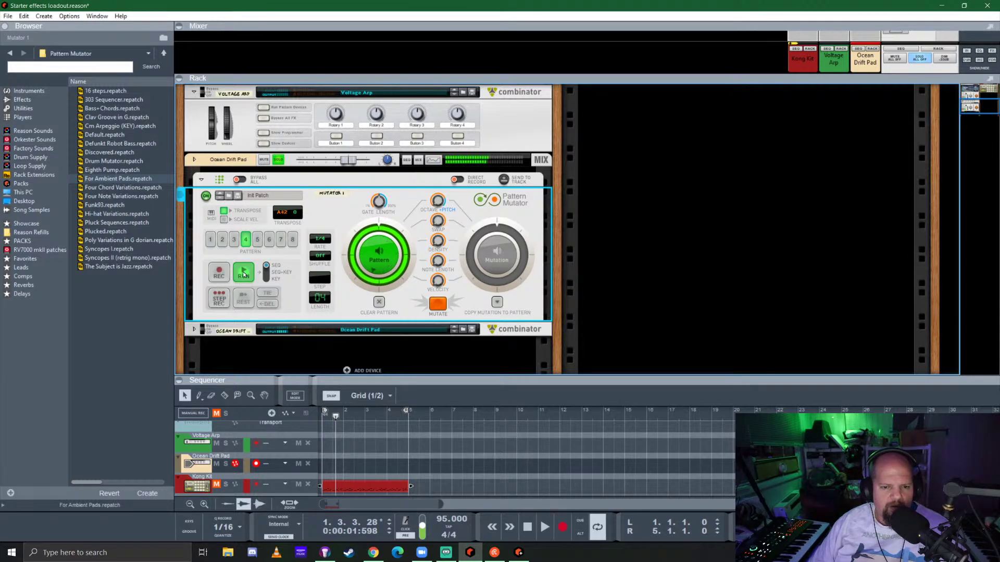
pyautogui.click(240, 275)
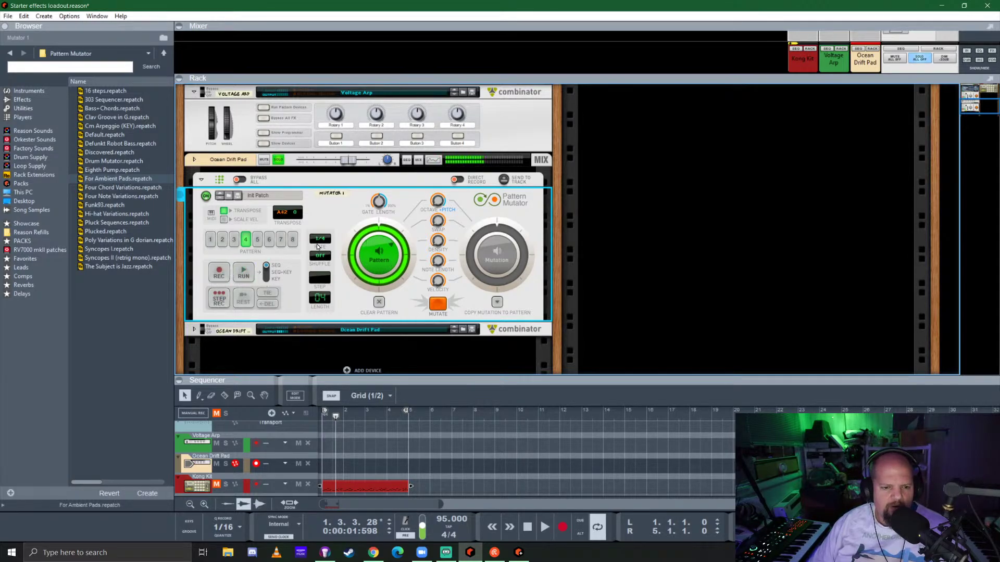
pyautogui.click(319, 240)
pyautogui.click(329, 244)
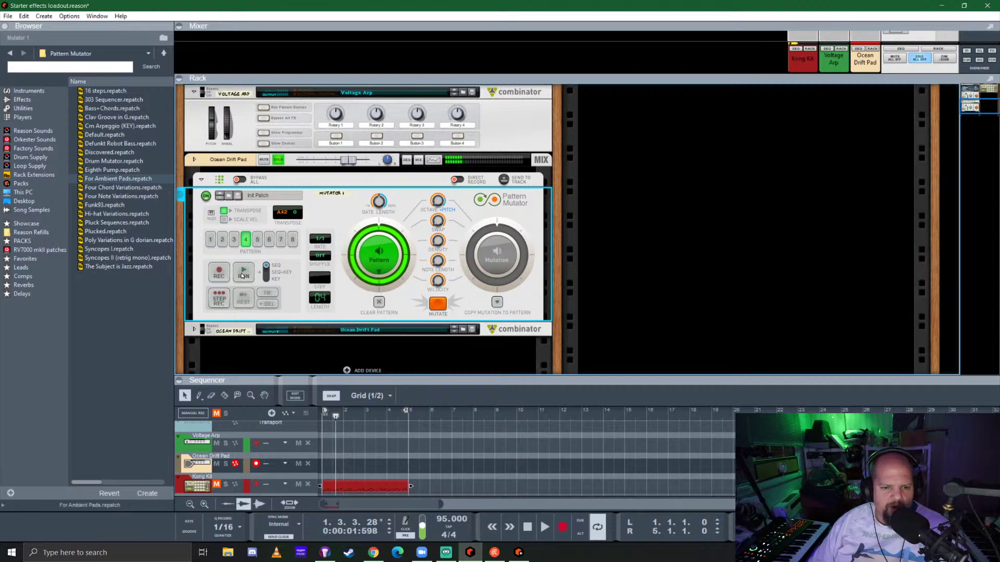
pyautogui.click(241, 275)
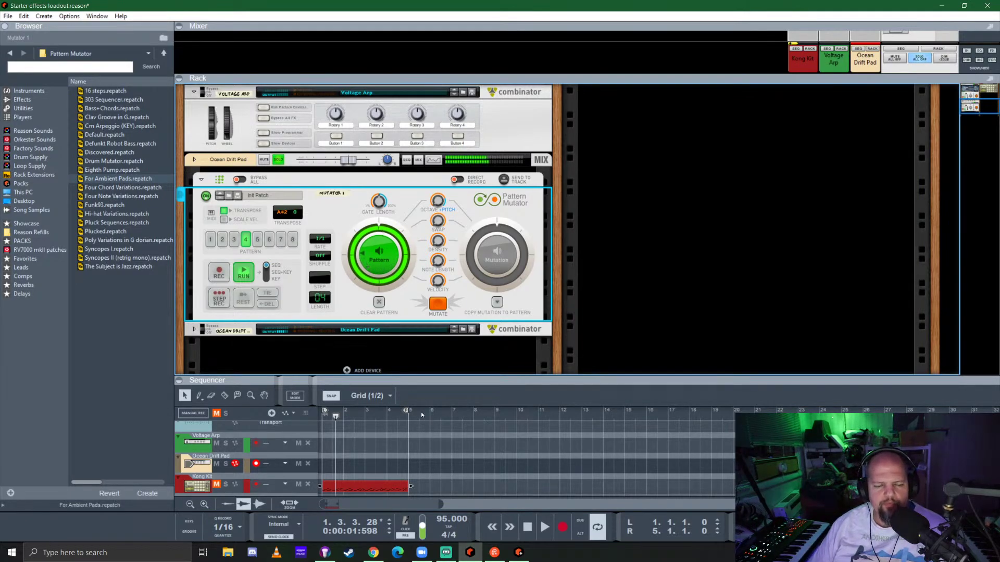
# Turn off solo on the Ocean Drift Pad mix channel and play the whole song with Voltage Arp
pyautogui.click(279, 161)
pyautogui.scroll(4, 311, 201)
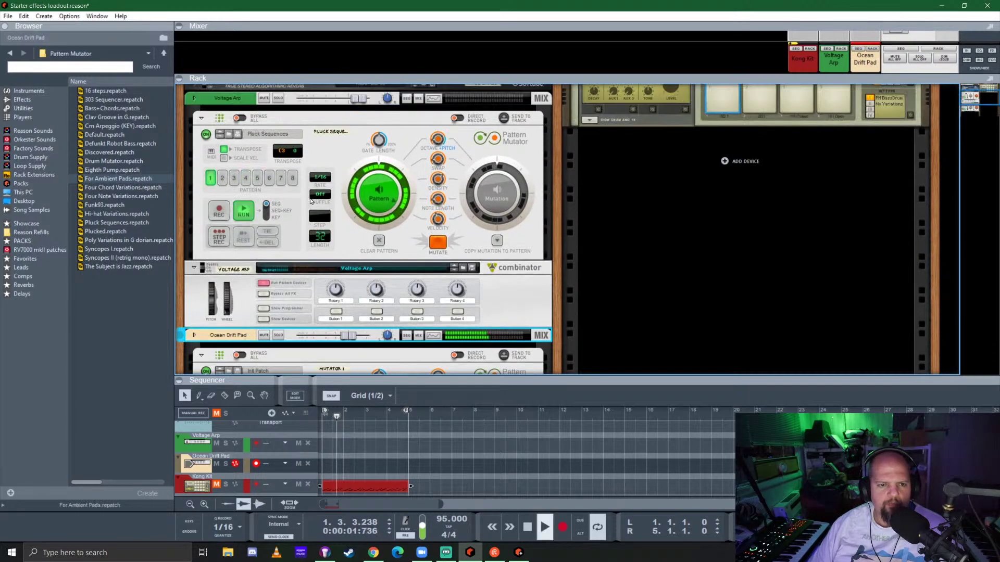
pyautogui.press('space')
pyautogui.press('space')
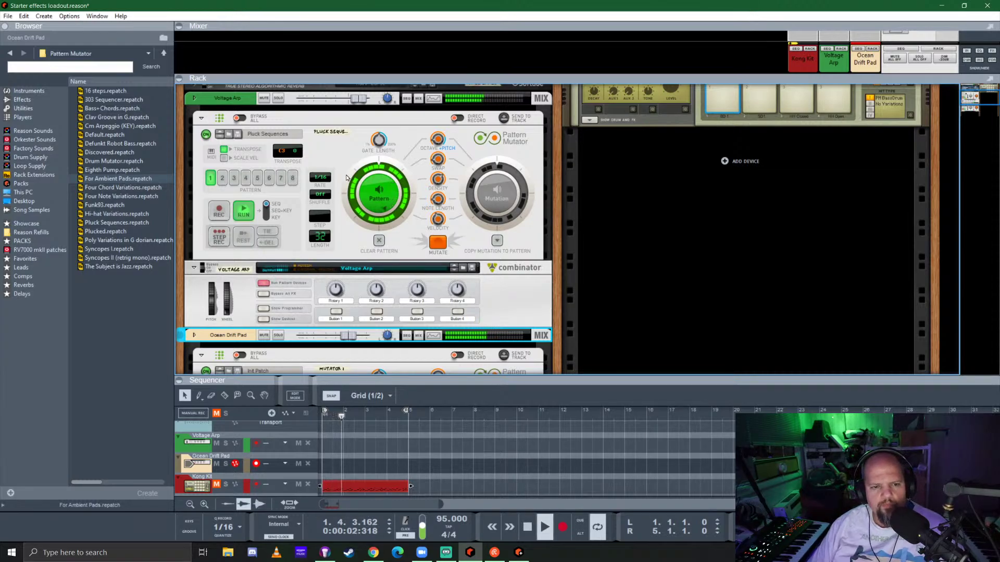
pyautogui.scroll(-4, 336, 224)
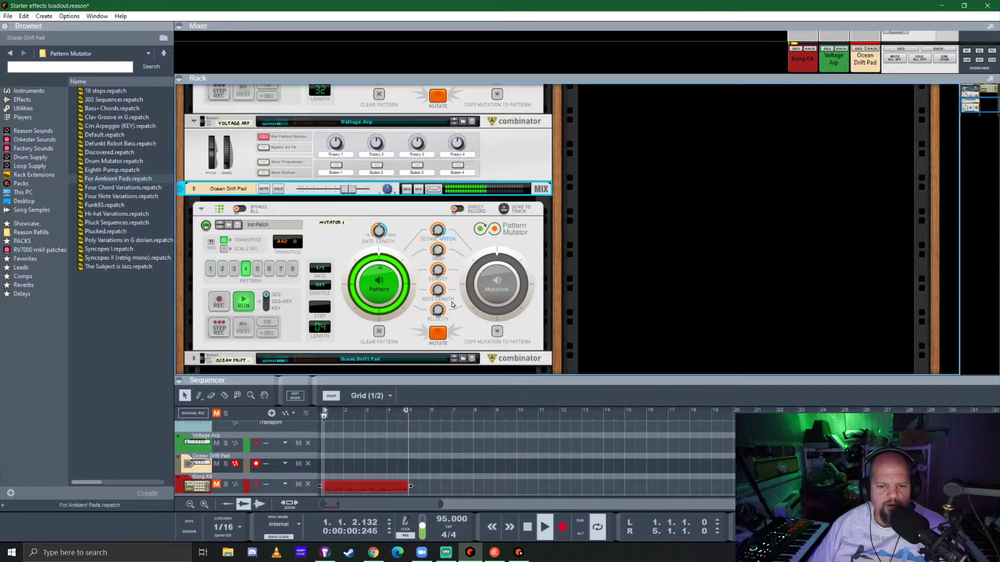
# Adjust the Ocean Drift Pad mutator's Density amount, generate mutations to compare with the recorded pattern, and return to the original pattern
pyautogui.click(441, 270)
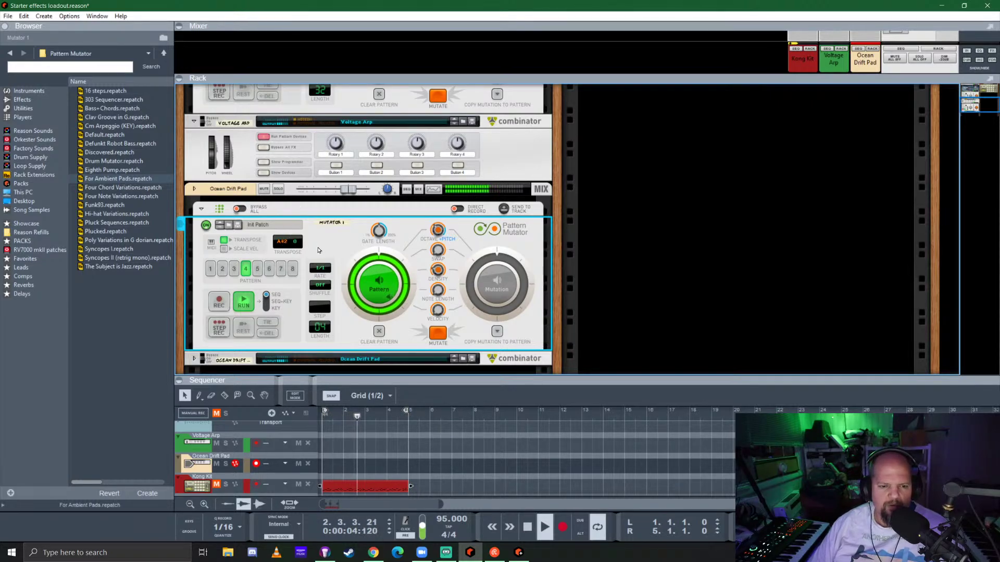
pyautogui.click(441, 337)
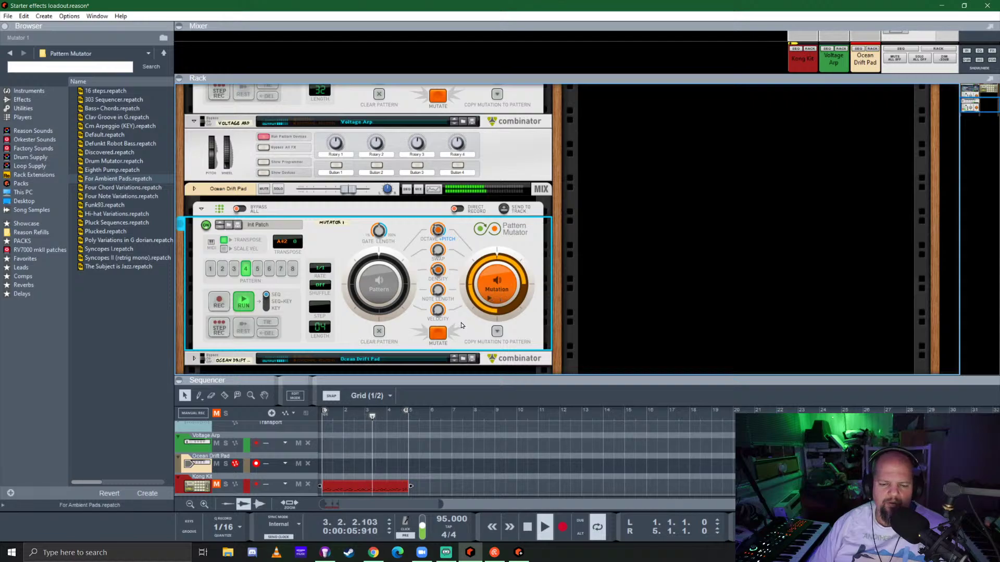
pyautogui.click(375, 290)
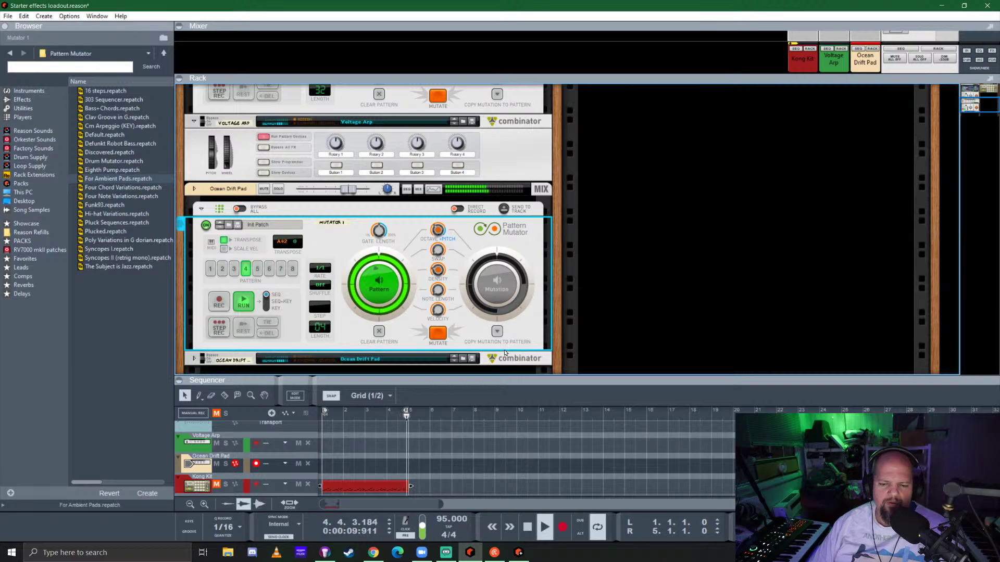
pyautogui.click(437, 335)
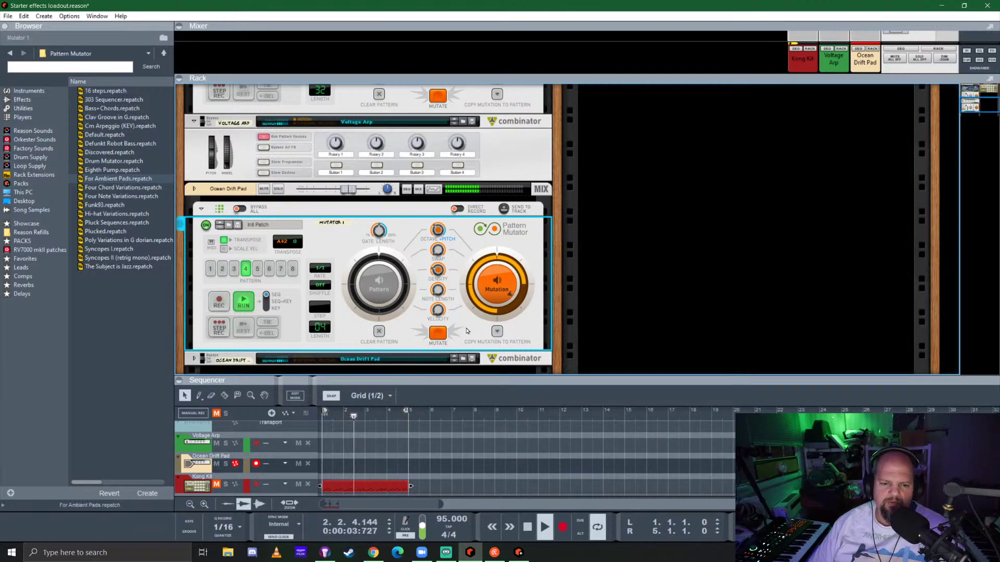
pyautogui.scroll(5, 459, 323)
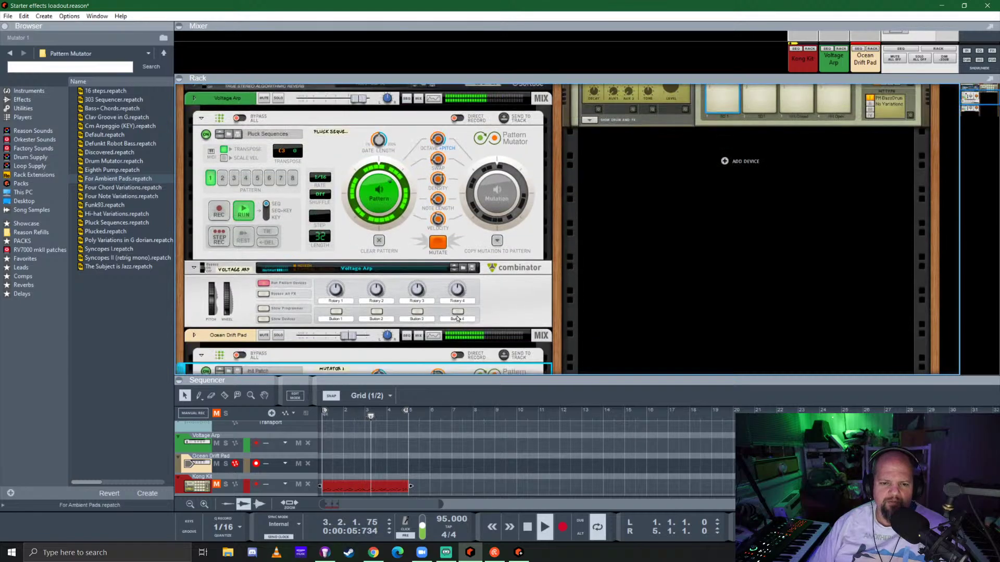
pyautogui.scroll(-5, 457, 319)
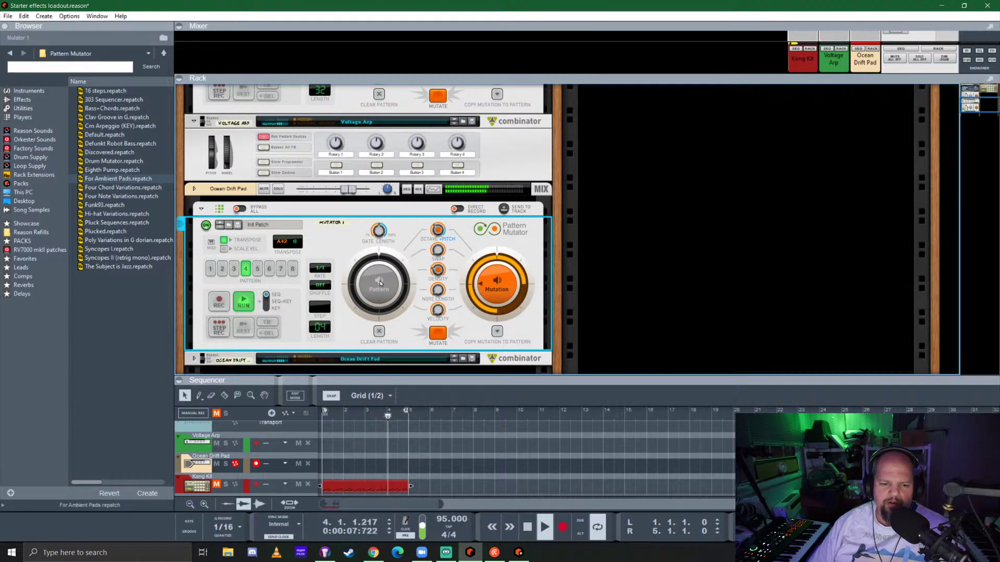
pyautogui.press('Tab')
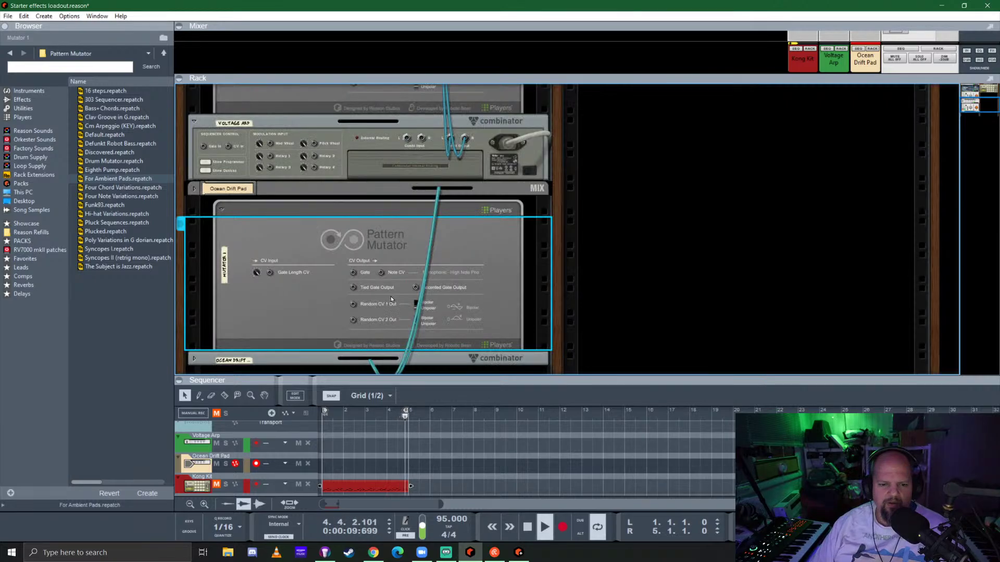
pyautogui.press('Tab')
pyautogui.click(383, 283)
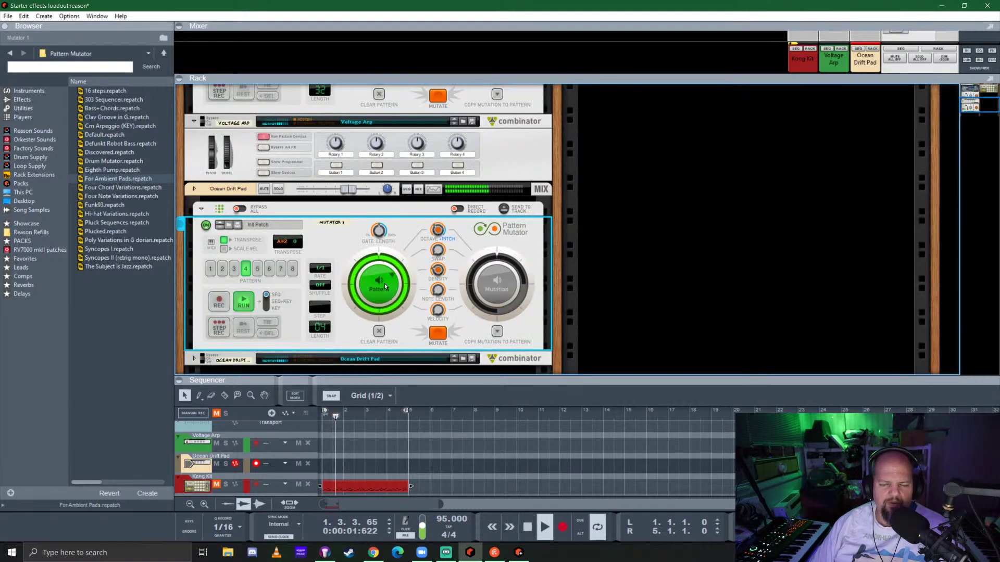
# Turn the rack around with faded cables to view the Pattern Mutator's CV connections, and return to the front
pyautogui.press('Tab')
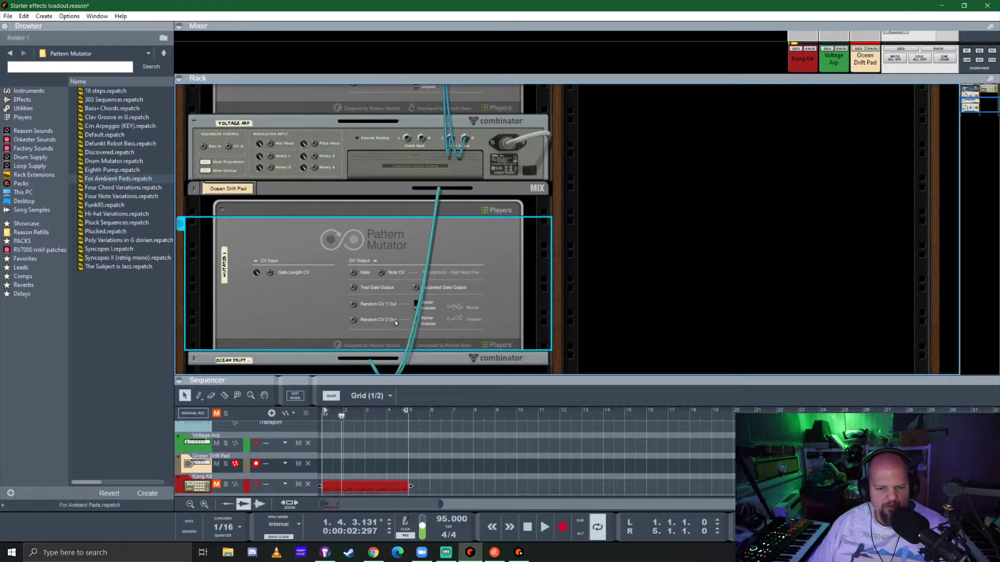
pyautogui.press('k')
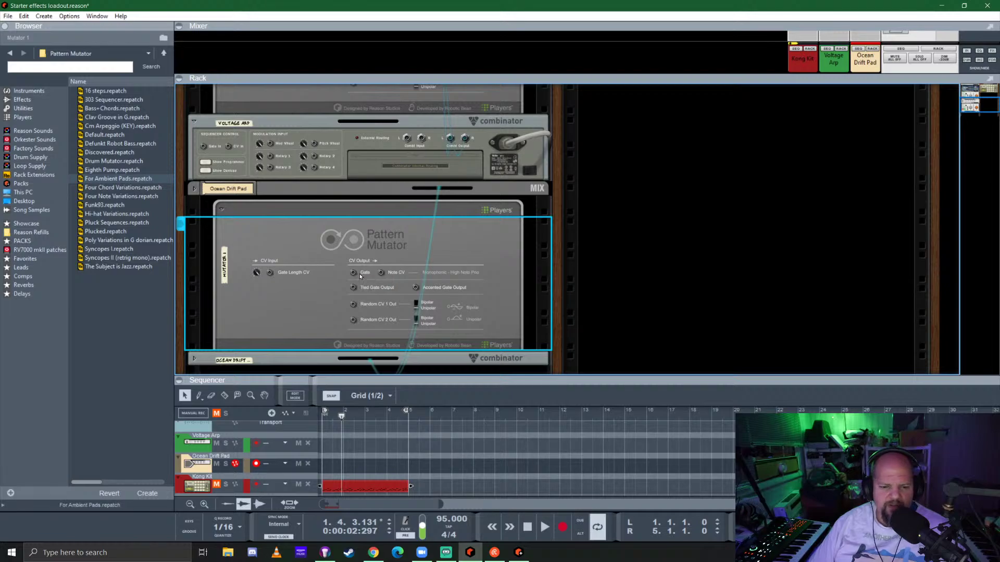
pyautogui.press('Tab')
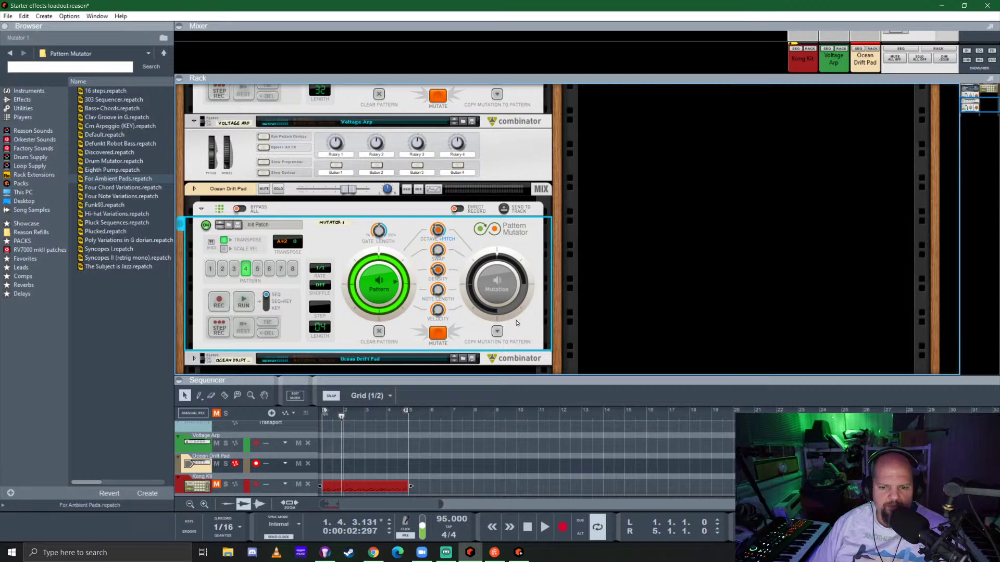
pyautogui.rightClick(496, 283)
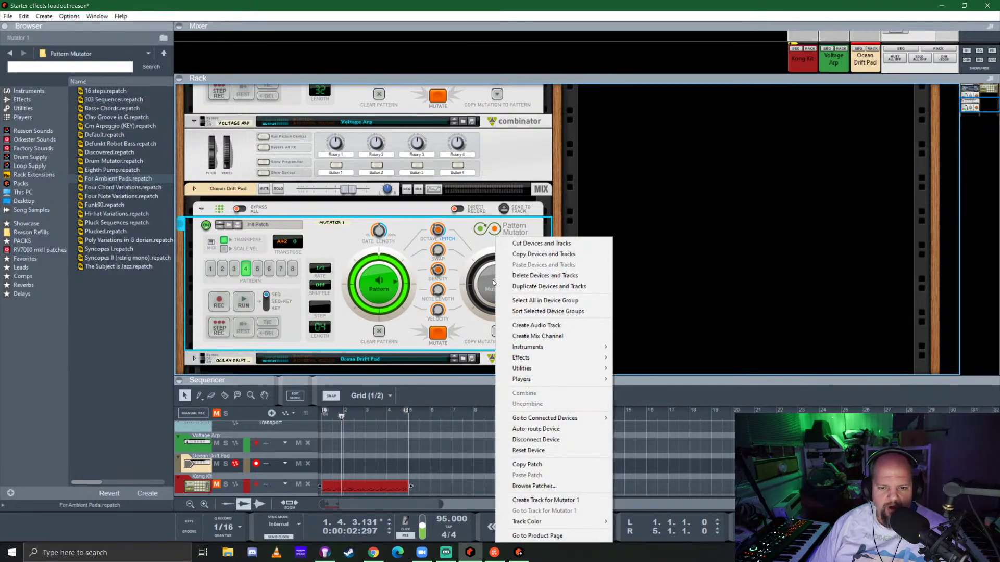
pyautogui.click(467, 244)
pyautogui.rightClick(379, 282)
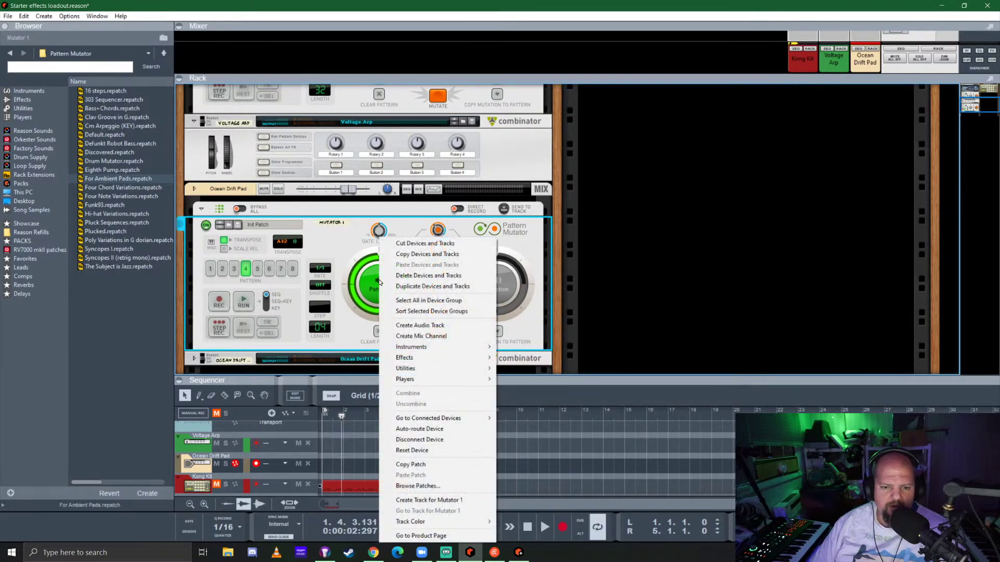
pyautogui.click(332, 237)
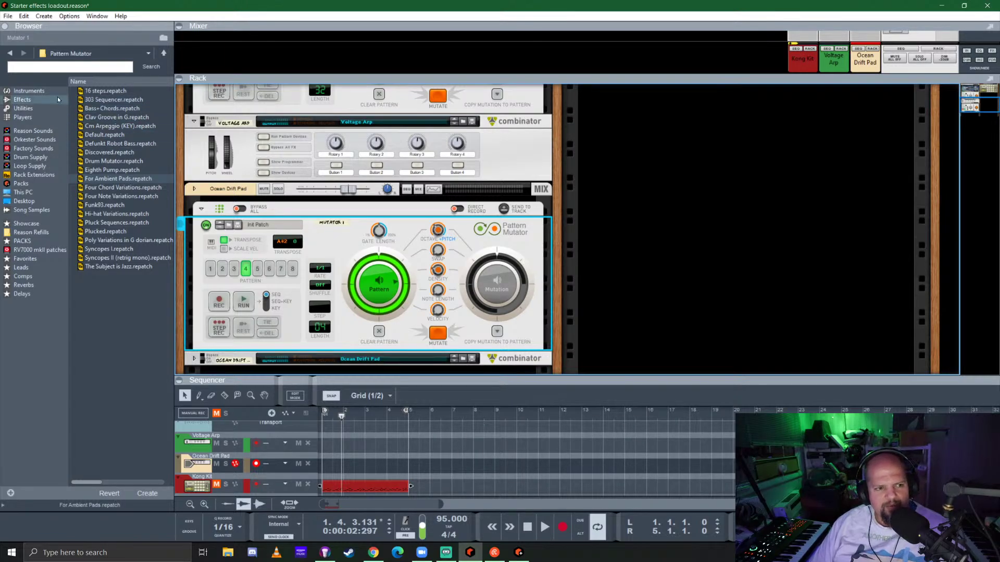
# Find the Jackbox 7R-909 Analog Drum Module among the instruments and use it in place of the Kong Kit in the rack
pyautogui.click(24, 94)
pyautogui.scroll(-5, 115, 321)
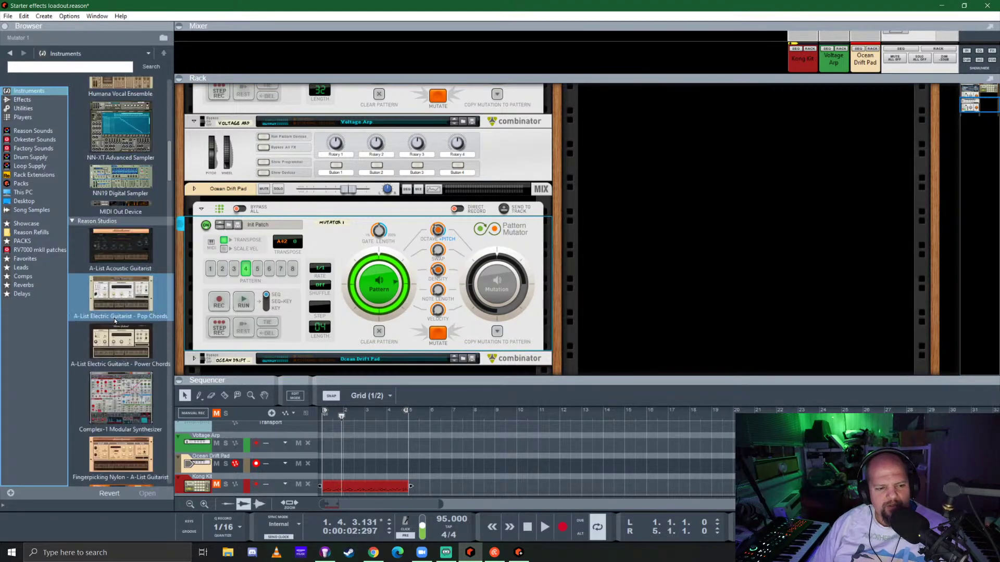
pyautogui.scroll(-10, 115, 322)
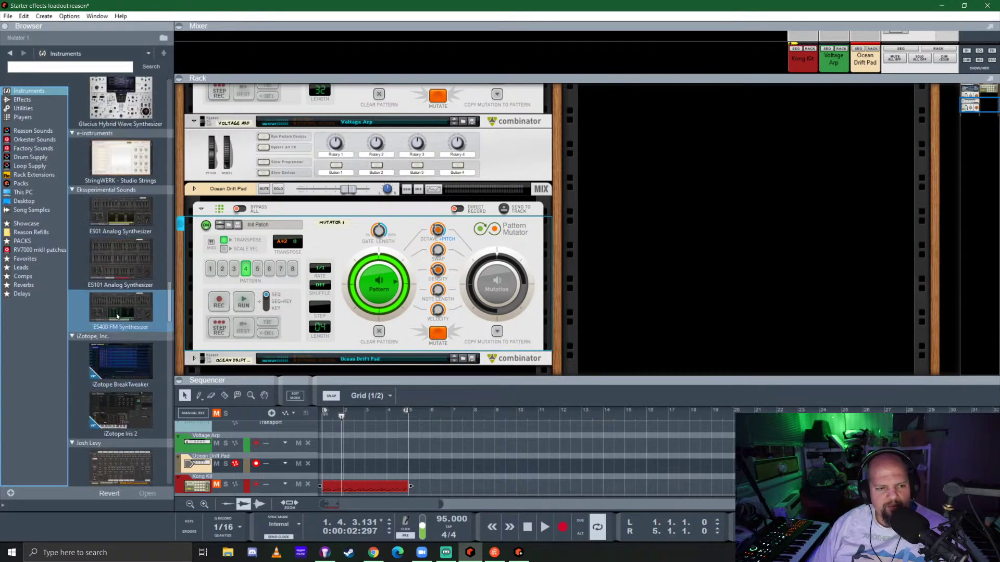
pyautogui.scroll(-12, 117, 316)
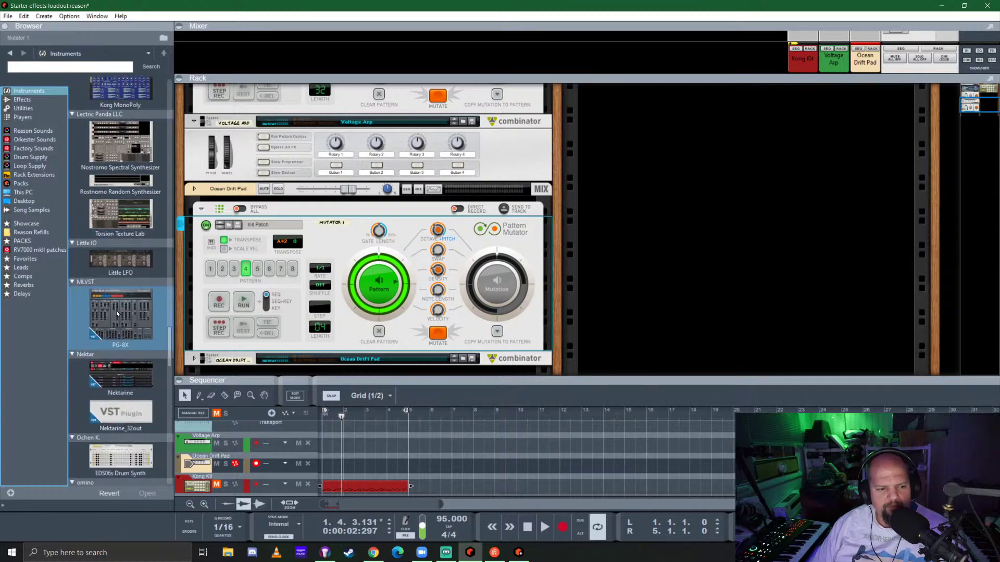
pyautogui.scroll(-5, 117, 314)
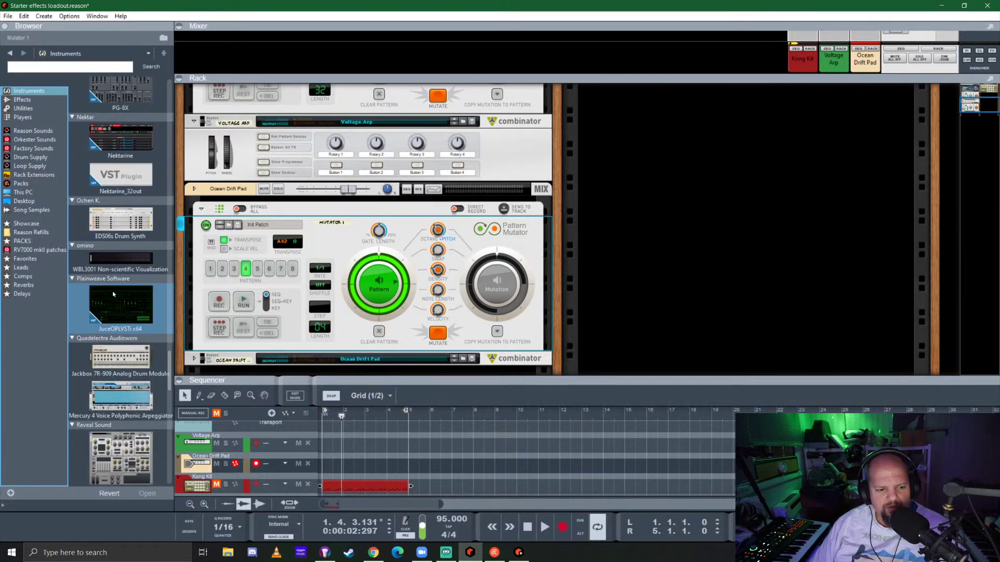
pyautogui.scroll(-5, 113, 294)
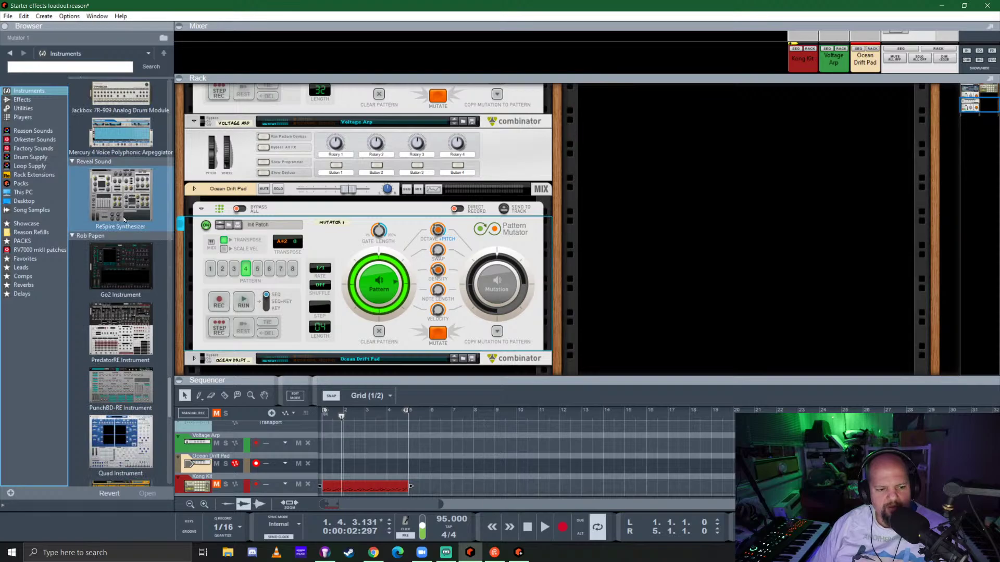
pyautogui.scroll(3, 131, 248)
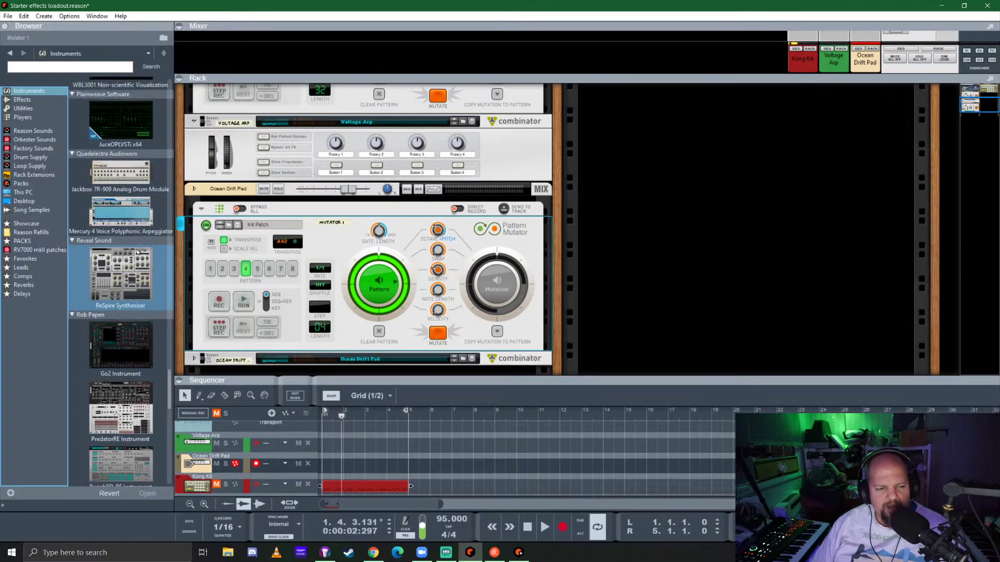
pyautogui.scroll(5, 141, 250)
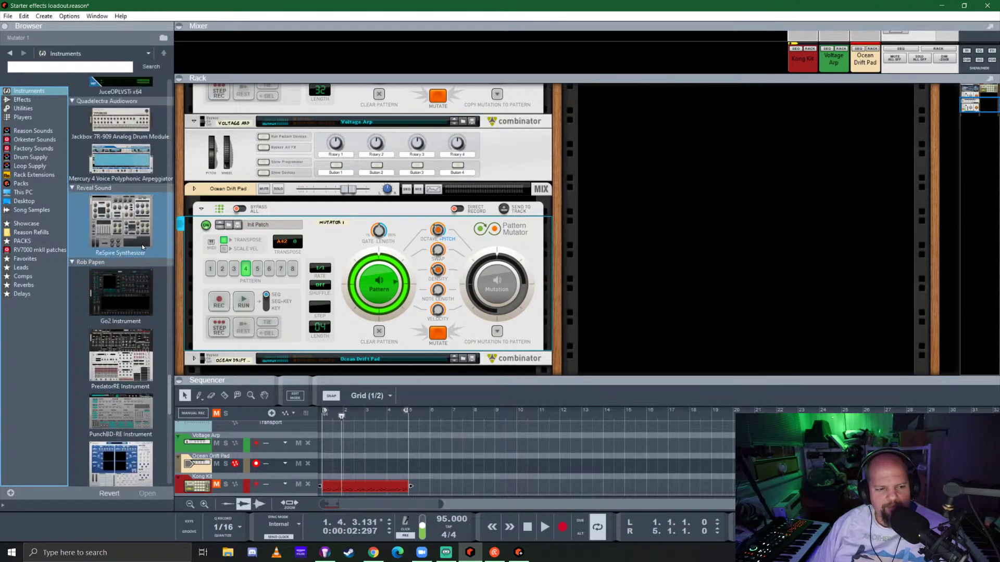
pyautogui.moveTo(125, 296); pyautogui.dragTo(682, 159)
# Find the ABL3 Computer Bassline among the instruments and add it to the rack below the 7R-909
pyautogui.scroll(3, 597, 169)
pyautogui.scroll(3, 597, 169)
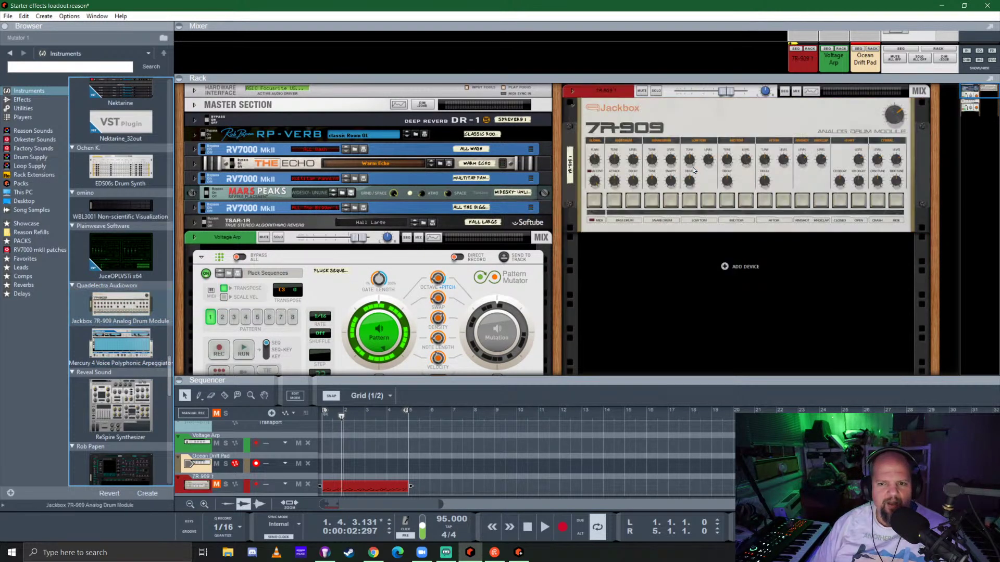
pyautogui.scroll(6, 143, 290)
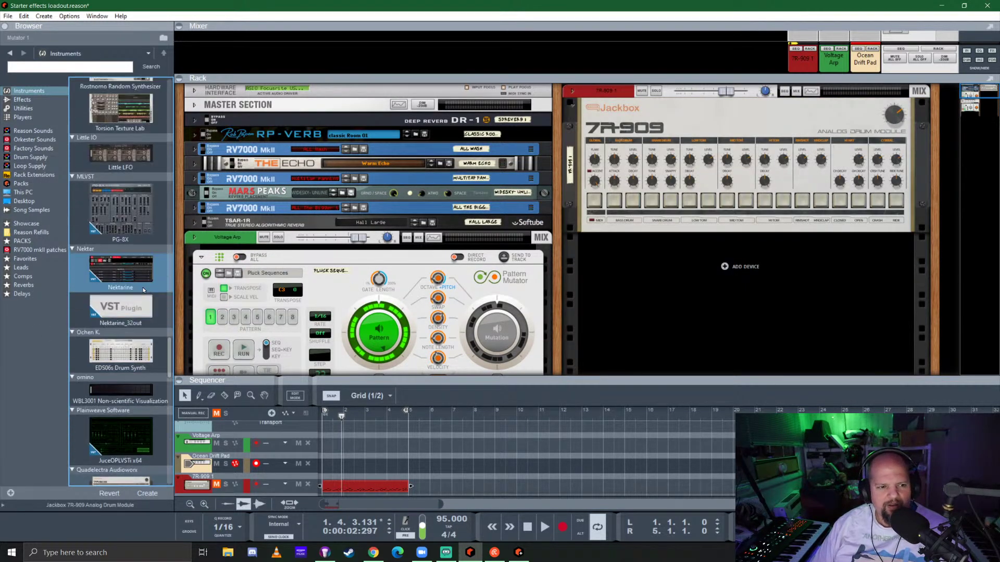
pyautogui.scroll(8, 143, 290)
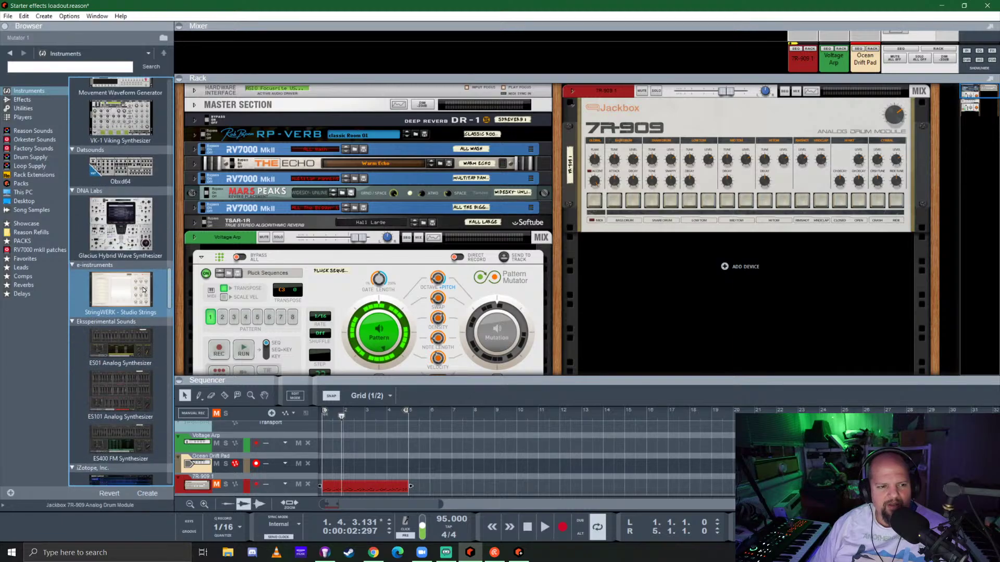
pyautogui.scroll(3, 143, 289)
pyautogui.scroll(3, 143, 290)
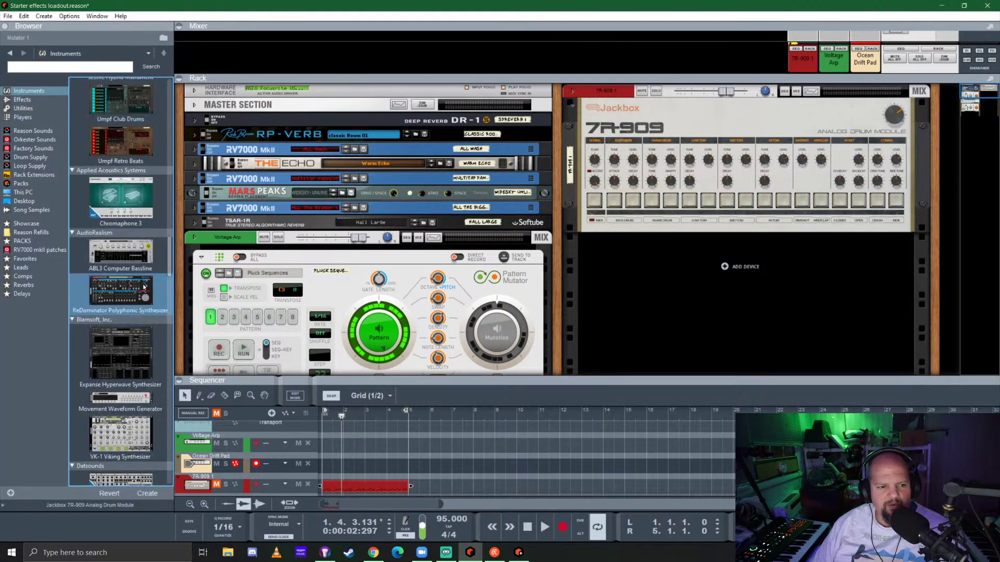
pyautogui.moveTo(121, 254); pyautogui.dragTo(677, 328)
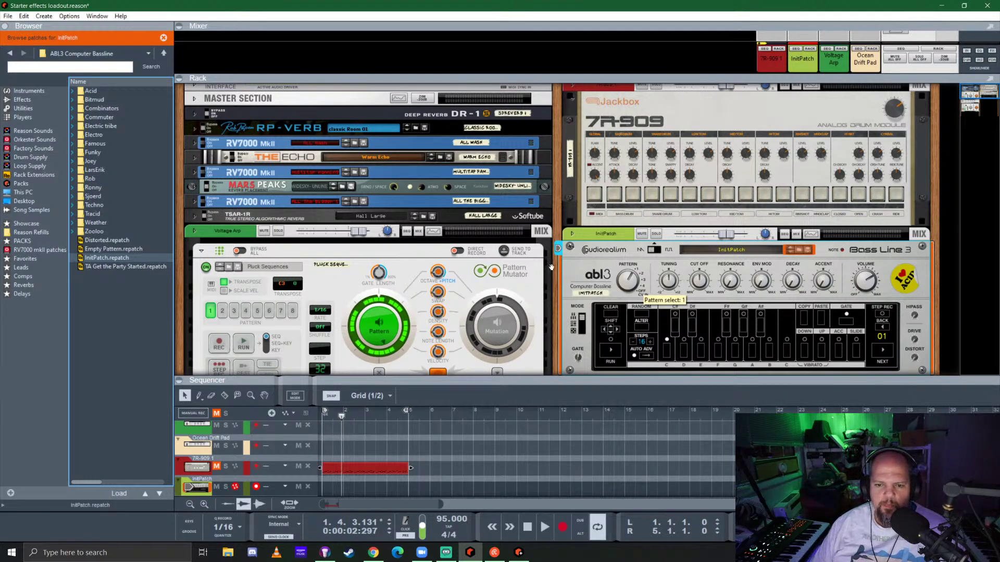
pyautogui.click(574, 275)
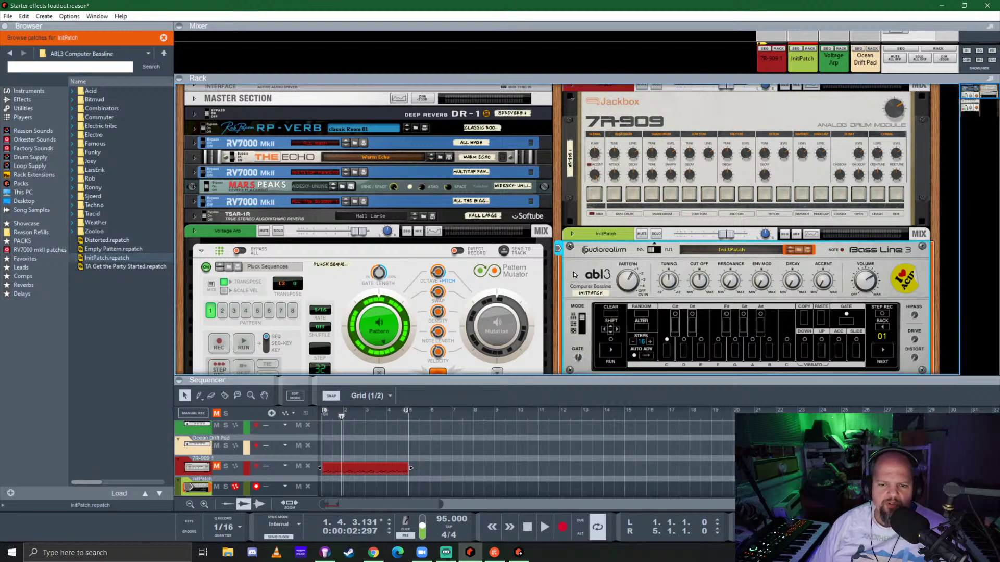
pyautogui.scroll(-3, 558, 291)
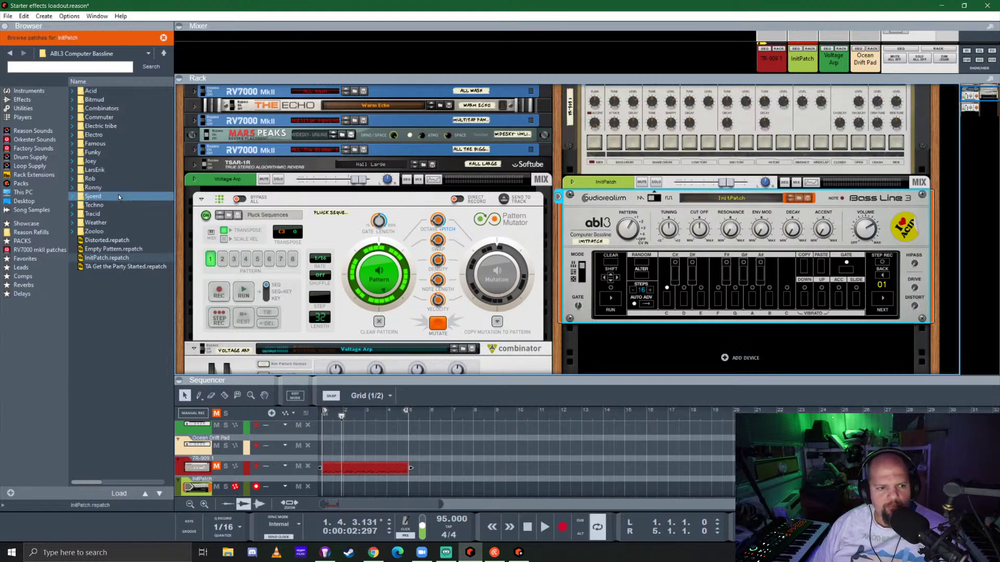
# Add a Pattern Mutator player with the 303 Sequencer patch to the ABL3 bassline, and run its pattern 7
pyautogui.click(22, 117)
pyautogui.click(130, 349)
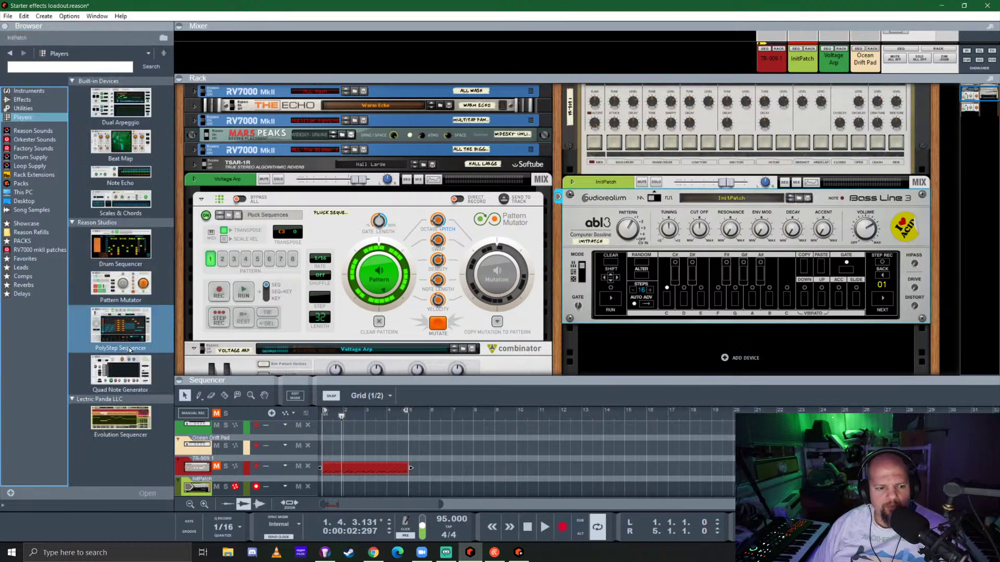
pyautogui.moveTo(120, 283); pyautogui.dragTo(646, 236)
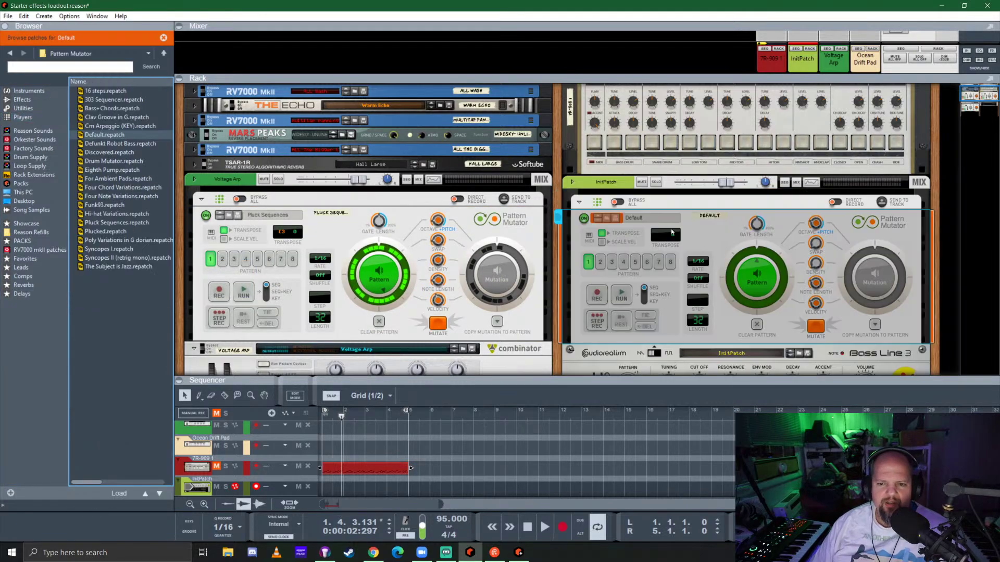
pyautogui.click(114, 99)
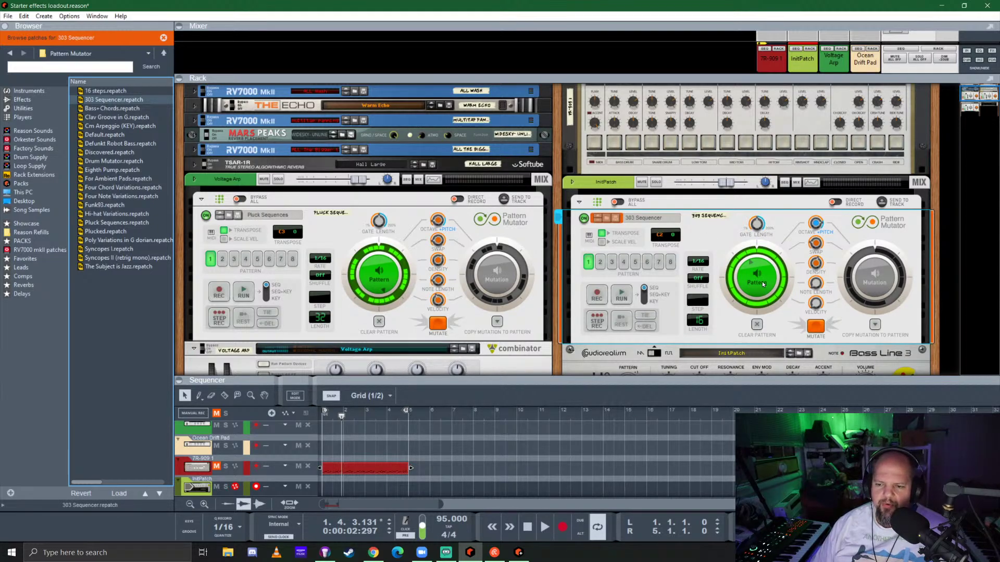
pyautogui.click(658, 262)
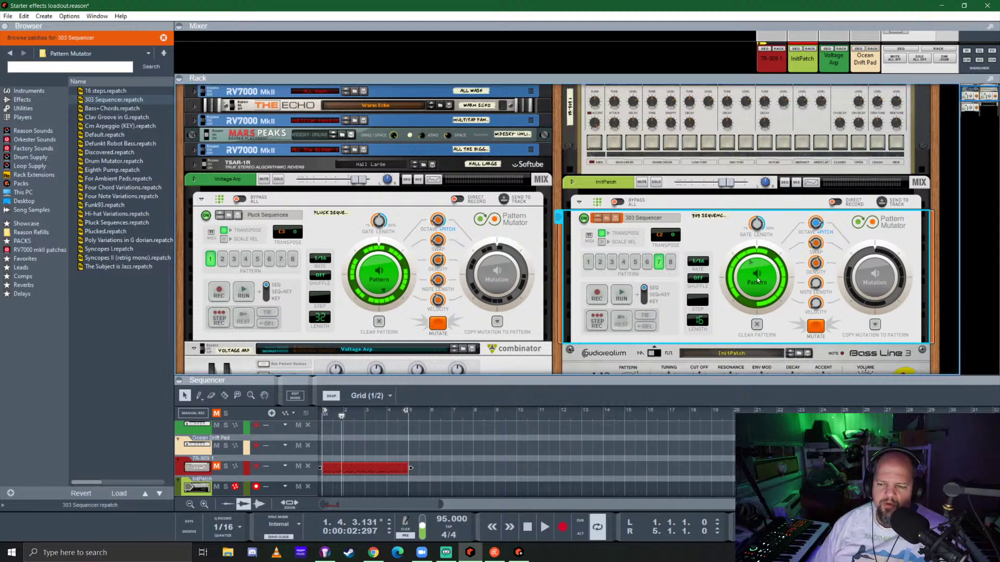
pyautogui.click(620, 295)
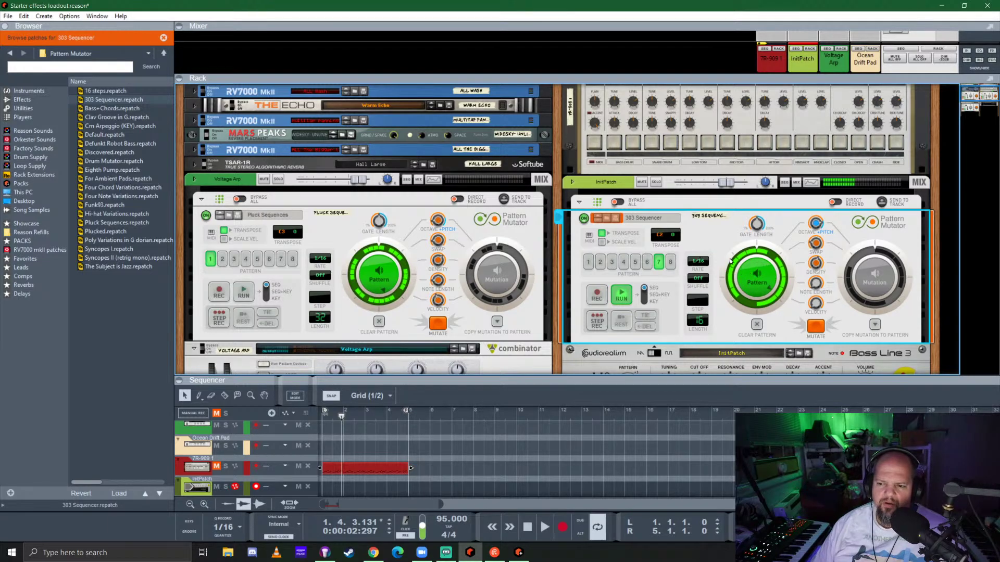
# While the pattern runs, adjust the ABL3's Volume, Resonance and Cut Off and its mutator's Gate Length
pyautogui.scroll(-4, 731, 261)
pyautogui.click(873, 267)
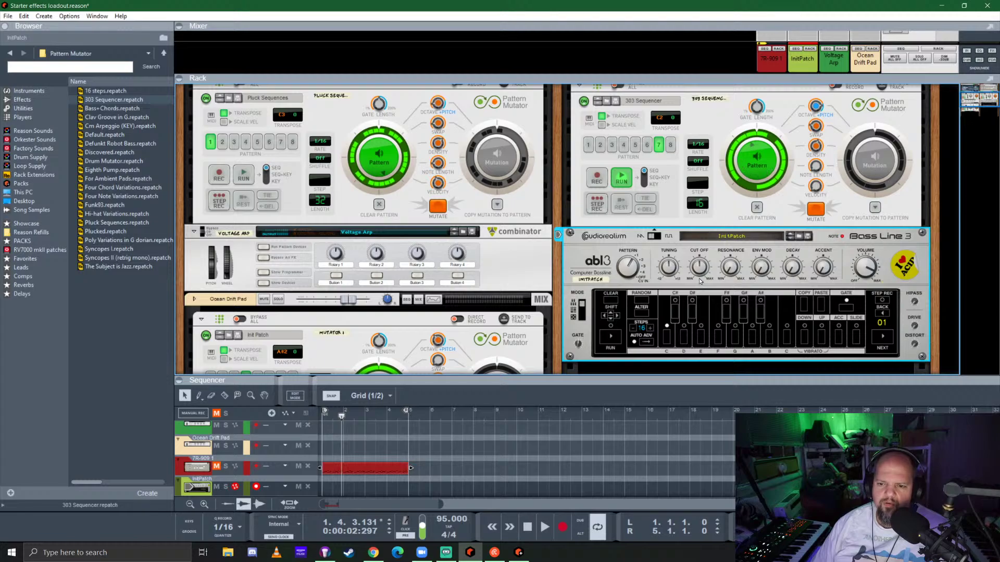
pyautogui.click(758, 112)
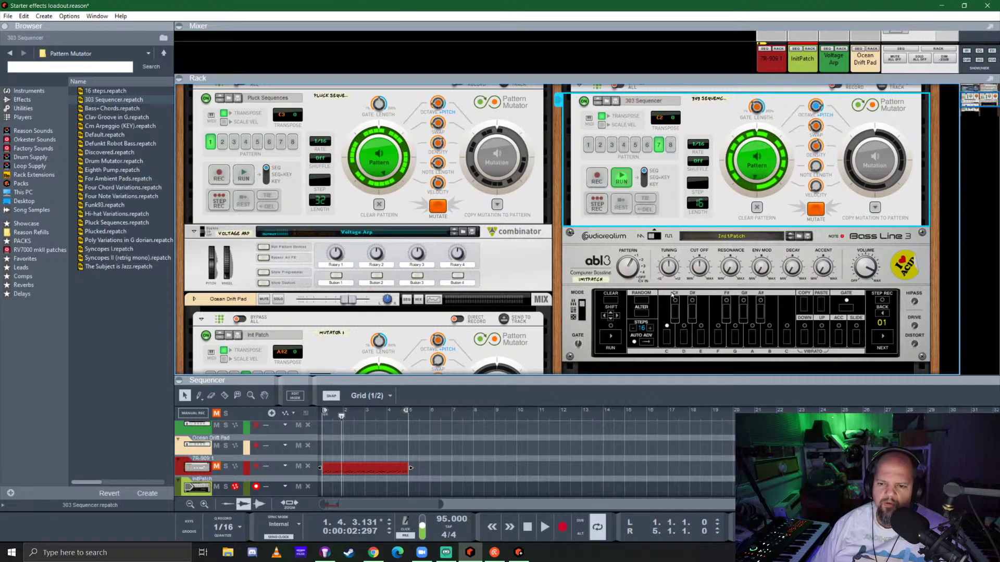
pyautogui.click(727, 270)
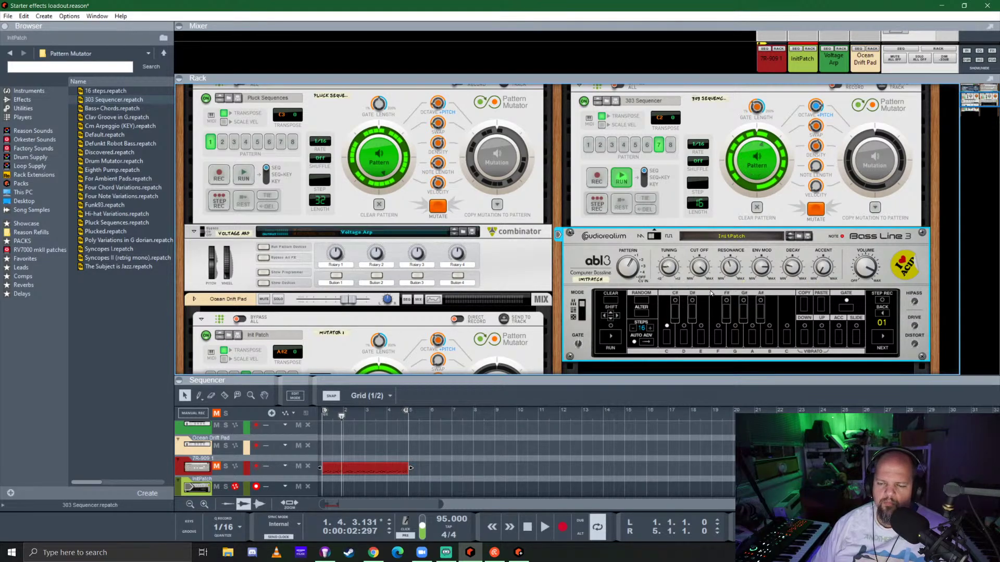
pyautogui.moveTo(692, 273); pyautogui.dragTo(699, 314)
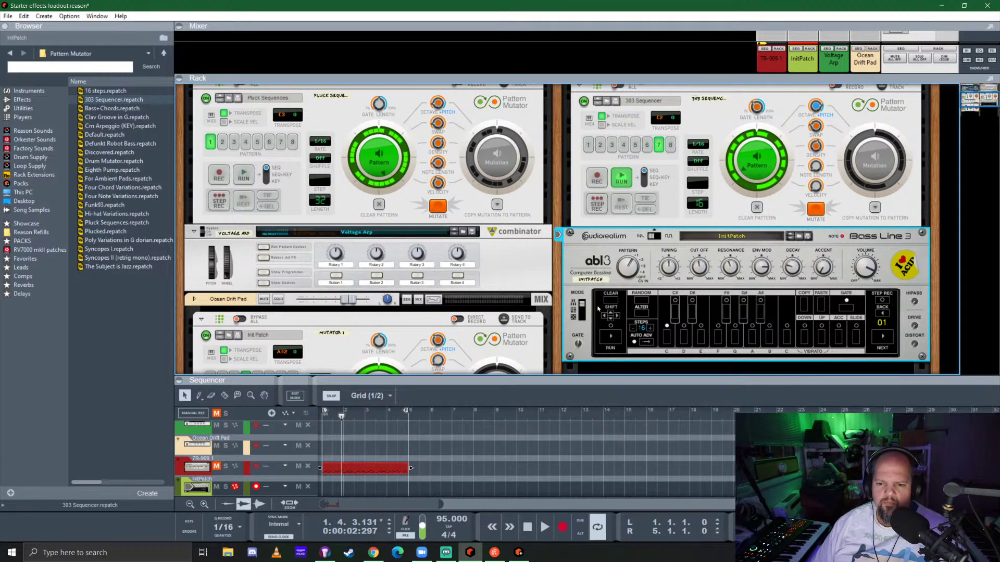
# Set the ABL3's pattern selector to CV In and generate a mutation of the running 303 Sequencer pattern
pyautogui.moveTo(628, 267); pyautogui.dragTo(628, 257)
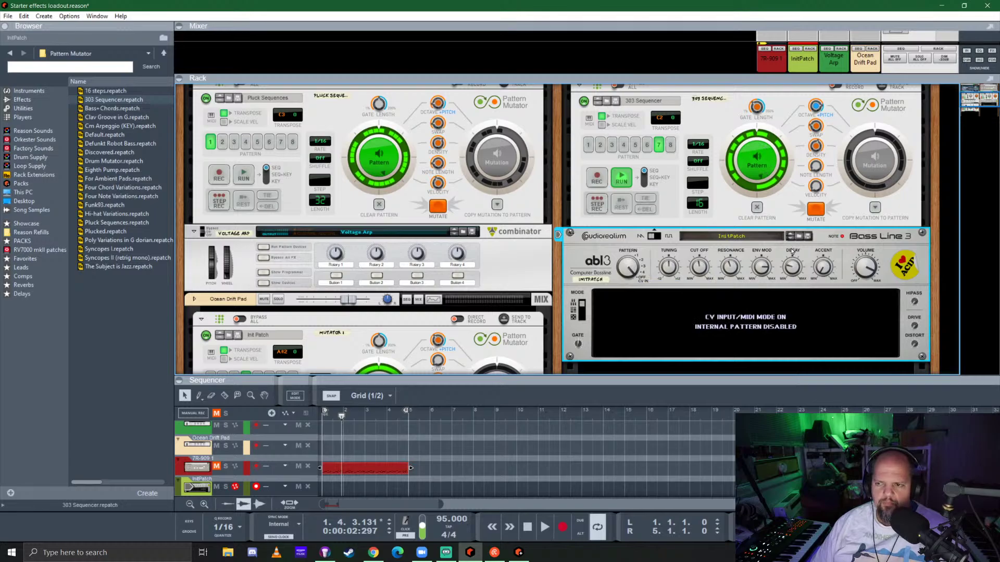
pyautogui.scroll(1, 792, 252)
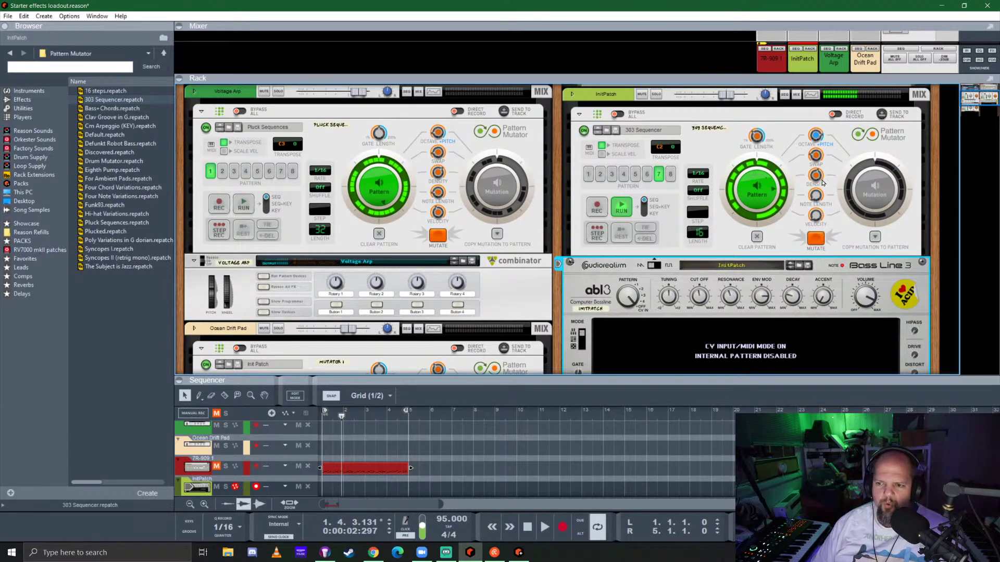
pyautogui.click(815, 239)
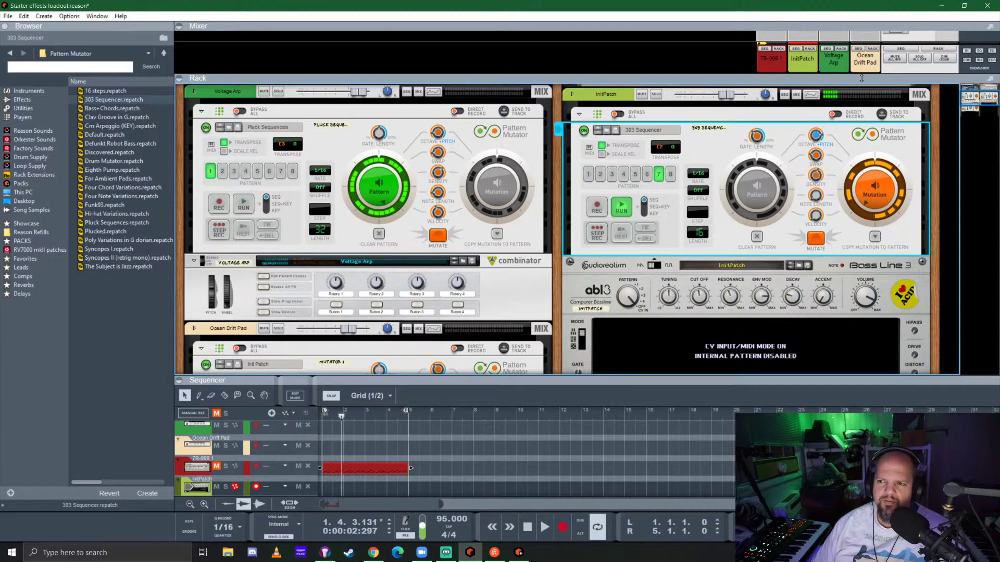
# Enlarge the mixer and enable FX send 5 and FX send 2 on the InitPatch channel
pyautogui.moveTo(861, 78); pyautogui.dragTo(872, 319)
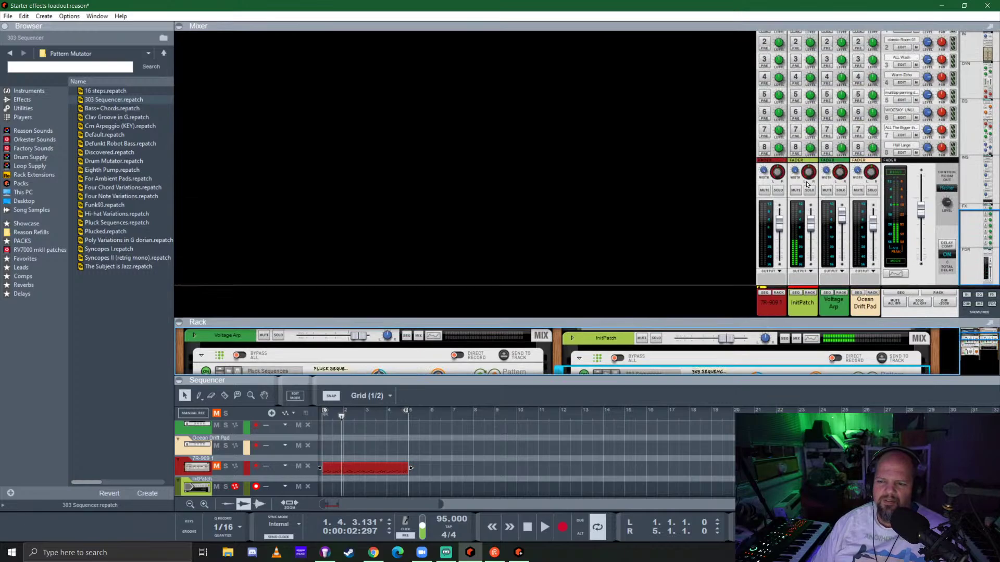
pyautogui.click(800, 94)
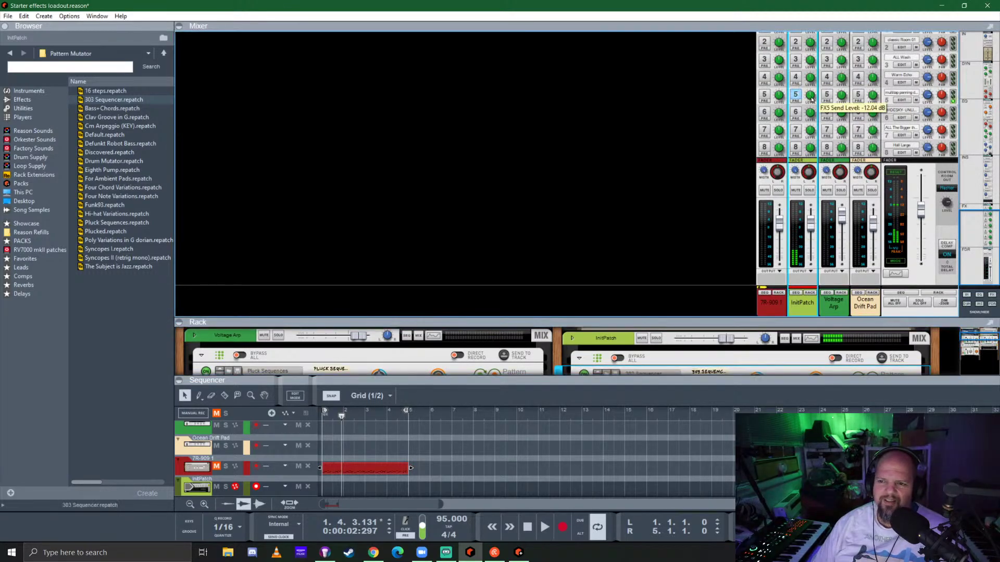
pyautogui.scroll(1, 791, 105)
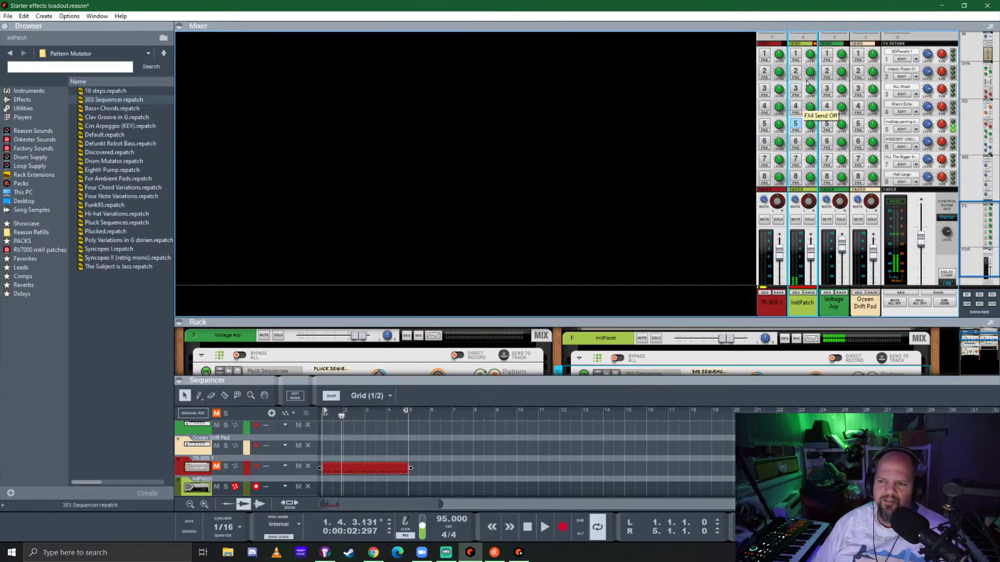
pyautogui.click(795, 71)
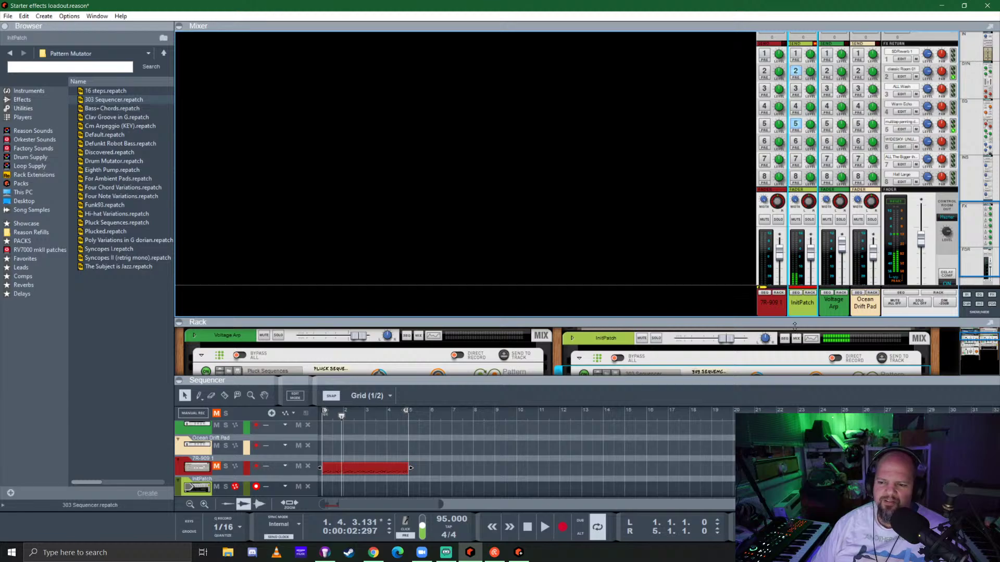
# Bring the rack back to full view, adjust the ABL3's Distort amount and set its Resonance to 43.0%
pyautogui.press('F5')
pyautogui.scroll(-3, 734, 266)
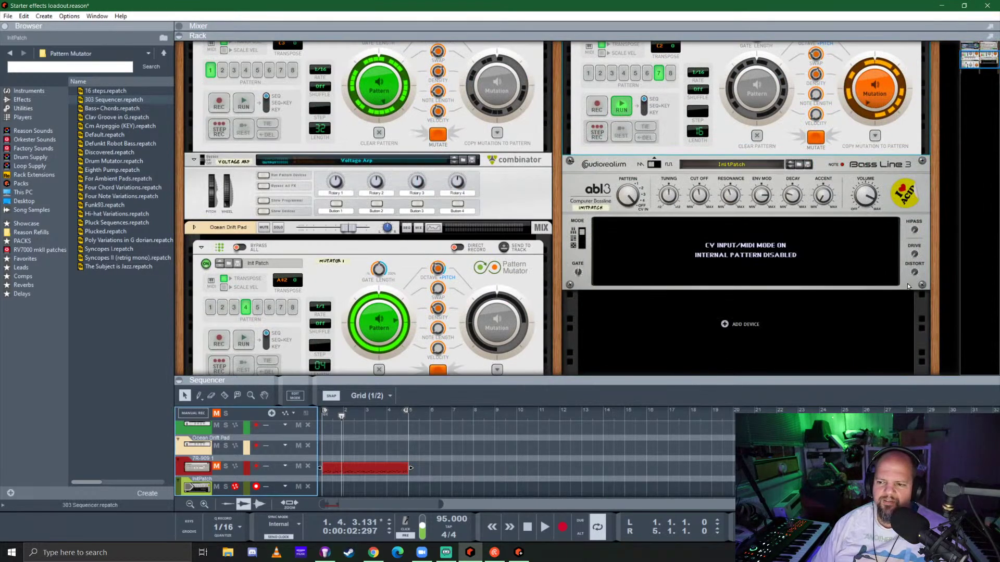
pyautogui.click(916, 275)
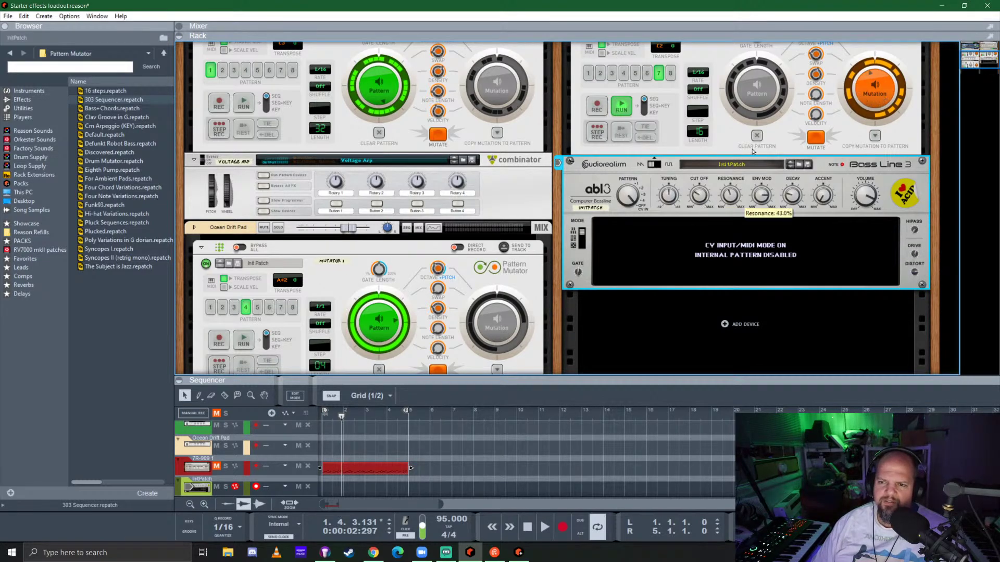
# Switch the 303 Sequencer mutator back to its original pattern, generate another mutation to compare, and return to the original
pyautogui.click(765, 105)
pyautogui.scroll(2, 780, 148)
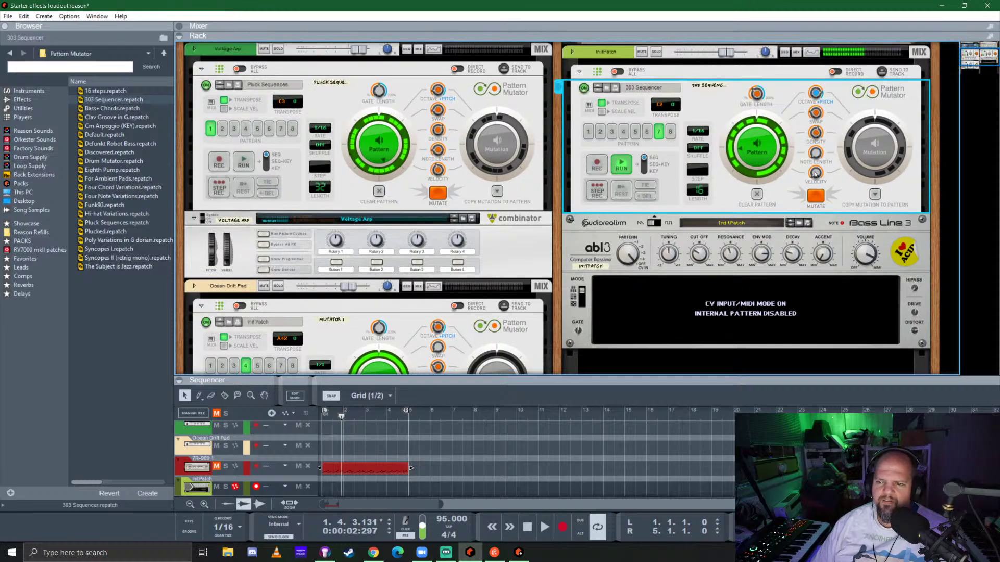
pyautogui.click(815, 198)
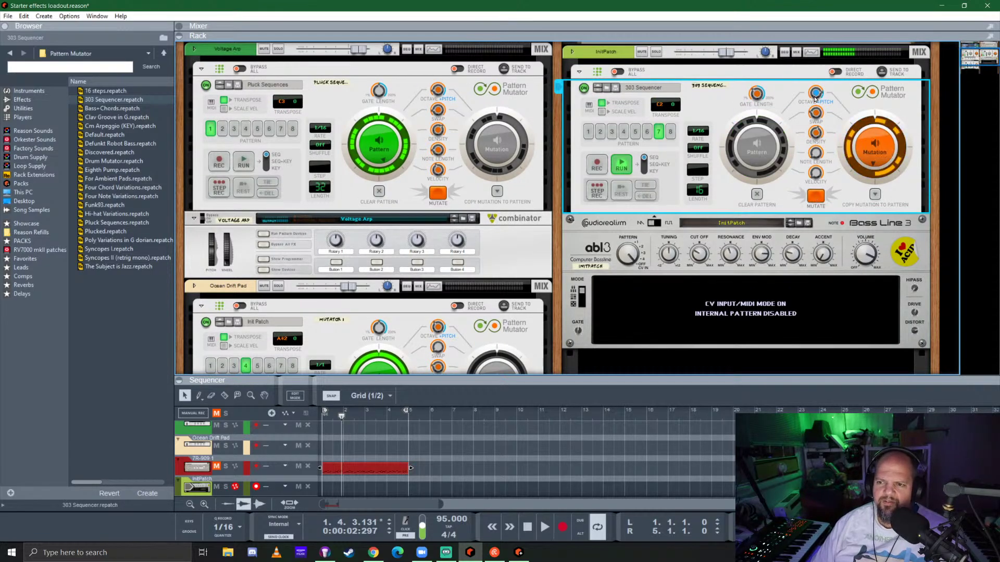
pyautogui.click(755, 147)
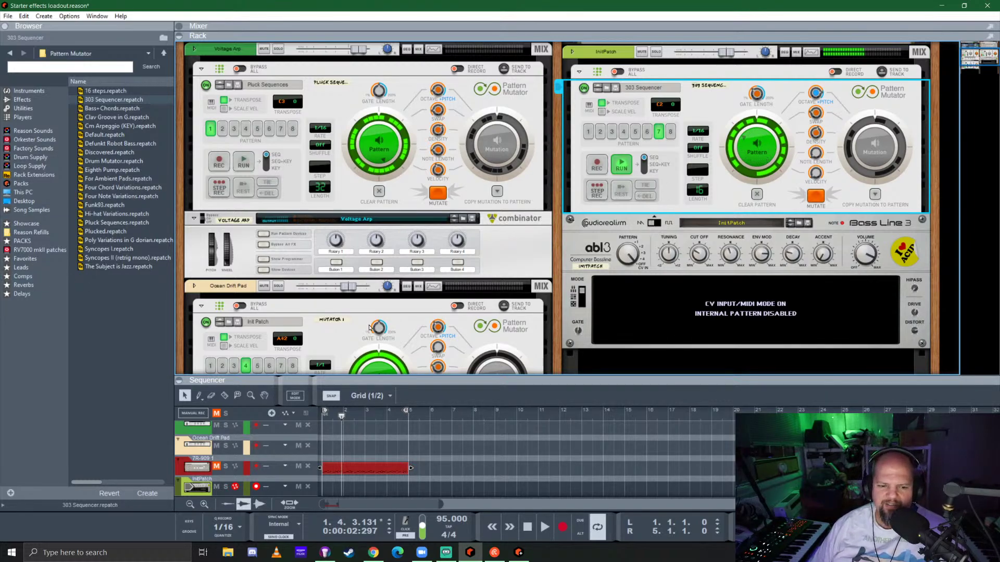
# Start the Pattern Mutator on the Ocean Drift Pad and lower that channel's level
pyautogui.scroll(-4, 363, 327)
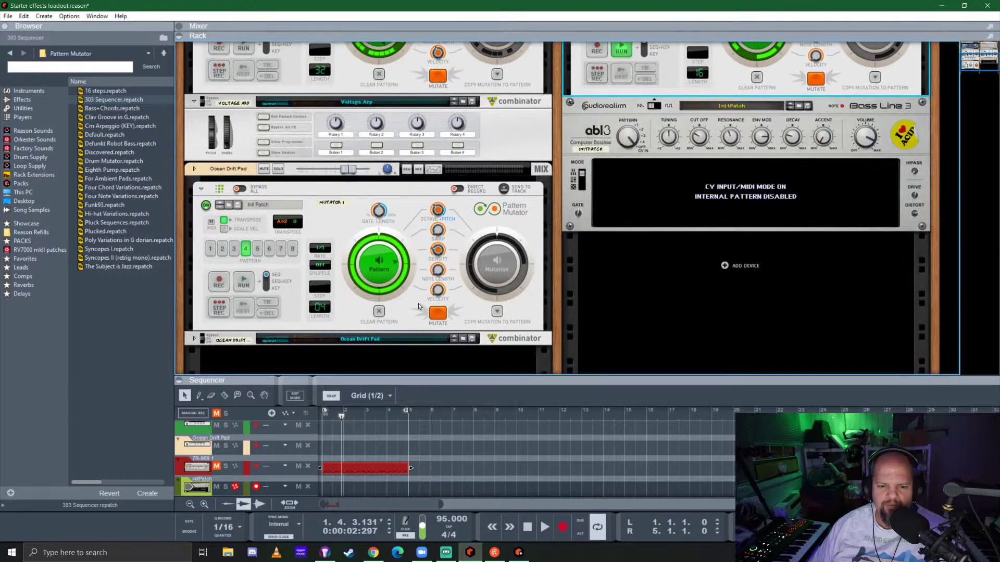
pyautogui.scroll(4, 367, 243)
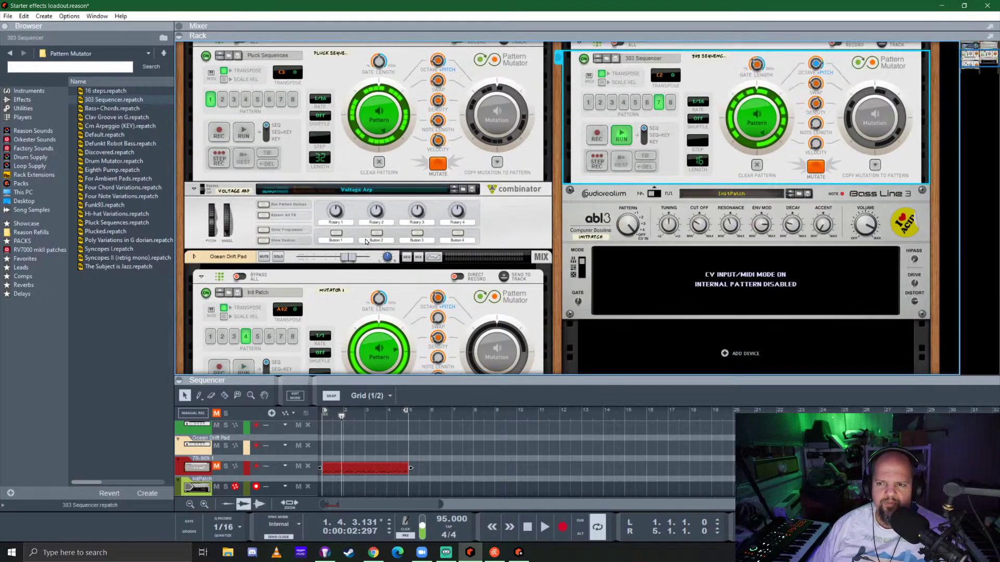
pyautogui.scroll(-6, 262, 212)
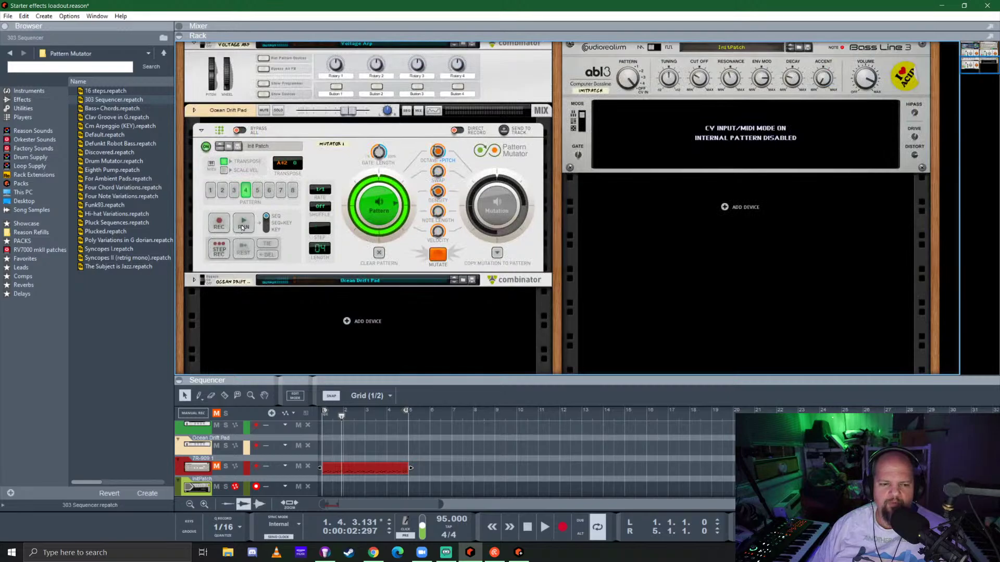
pyautogui.click(242, 227)
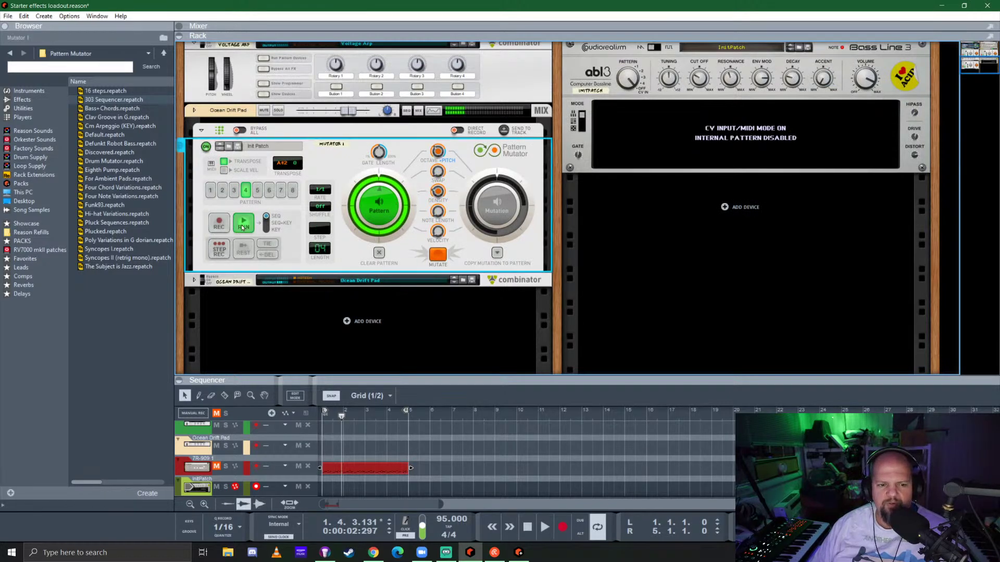
pyautogui.scroll(6, 314, 220)
pyautogui.scroll(-1, 318, 229)
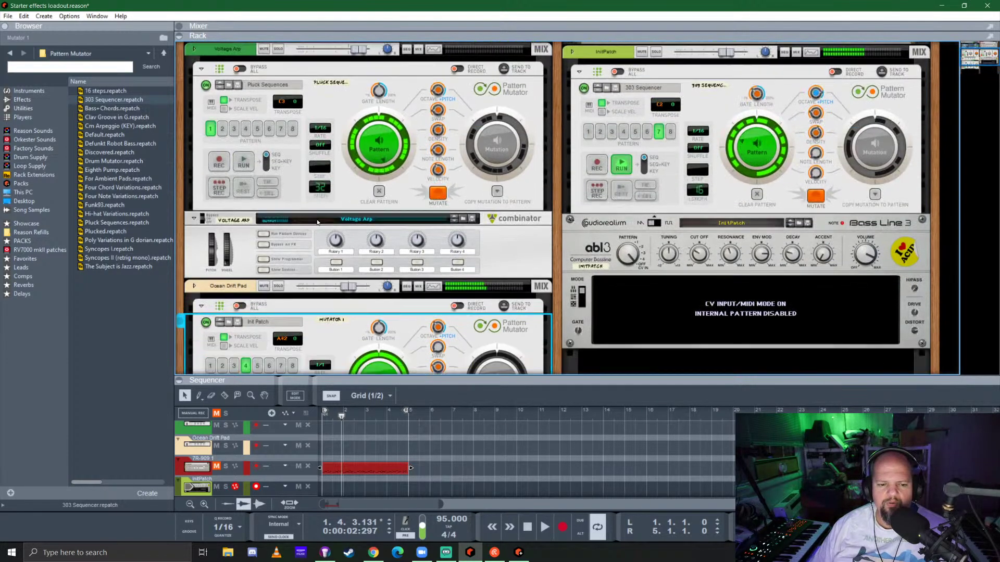
pyautogui.click(345, 260)
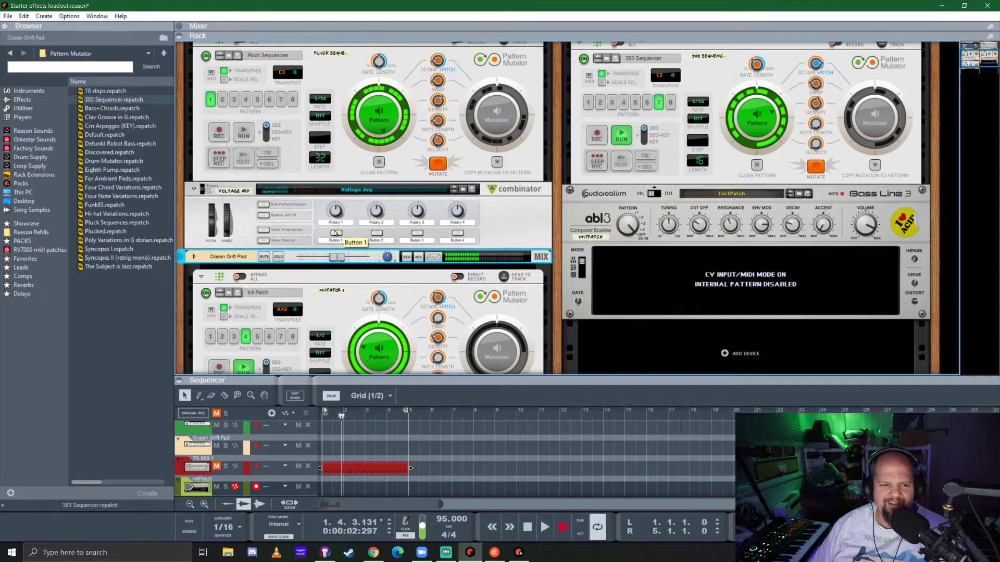
# Return the song position to the start, delete the recorded clip from the 909 drum track and unmute that track
pyautogui.scroll(3, 336, 245)
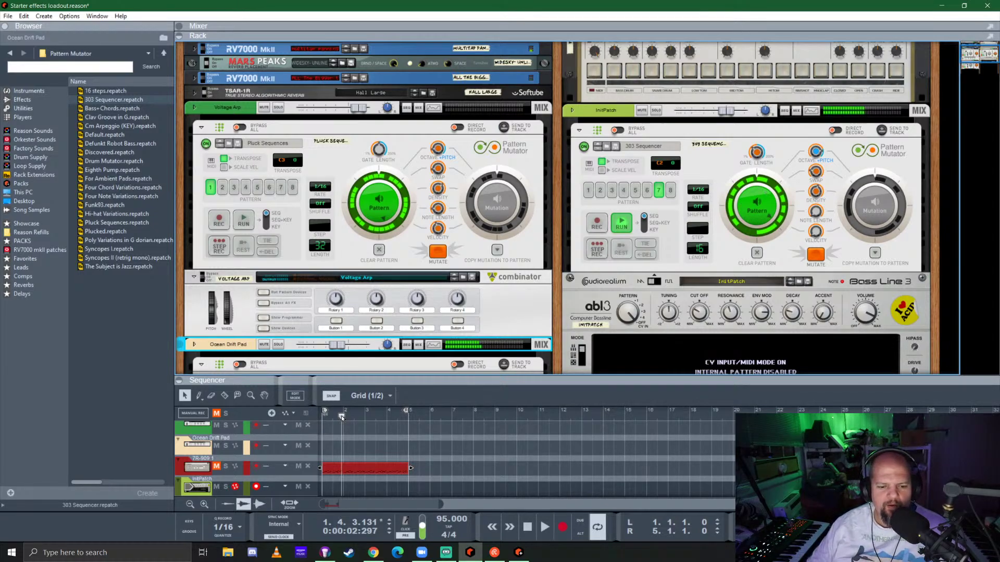
pyautogui.moveTo(341, 418); pyautogui.dragTo(308, 424)
pyautogui.press('Delete')
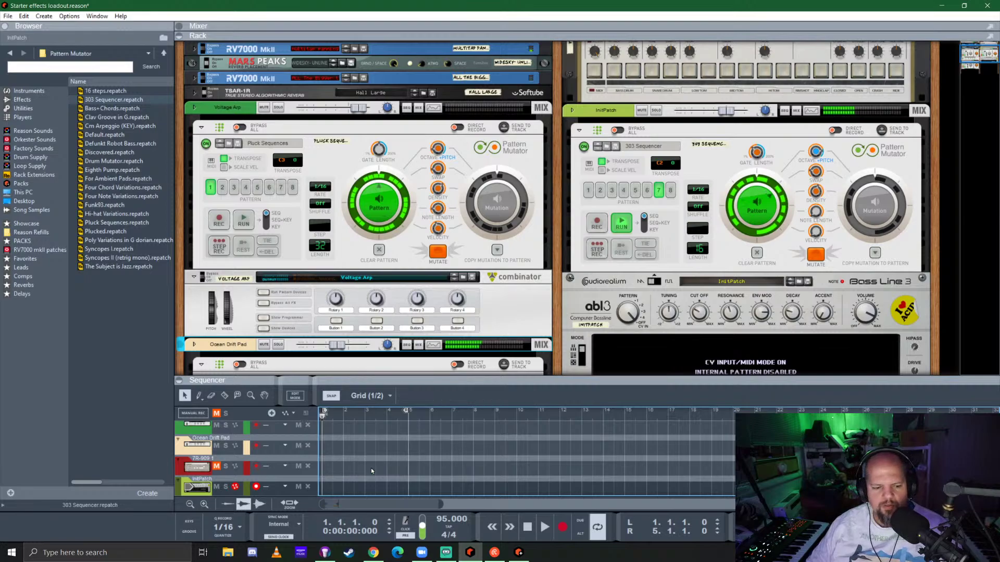
pyautogui.click(216, 466)
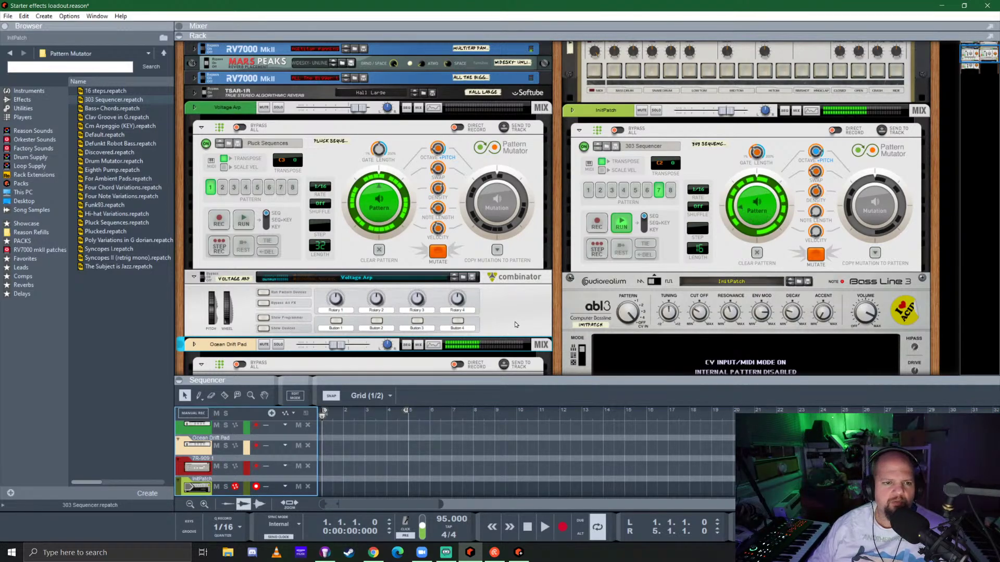
# Set the ABL3's Cut Off to 100.0%
pyautogui.scroll(-3, 620, 257)
pyautogui.click(694, 257)
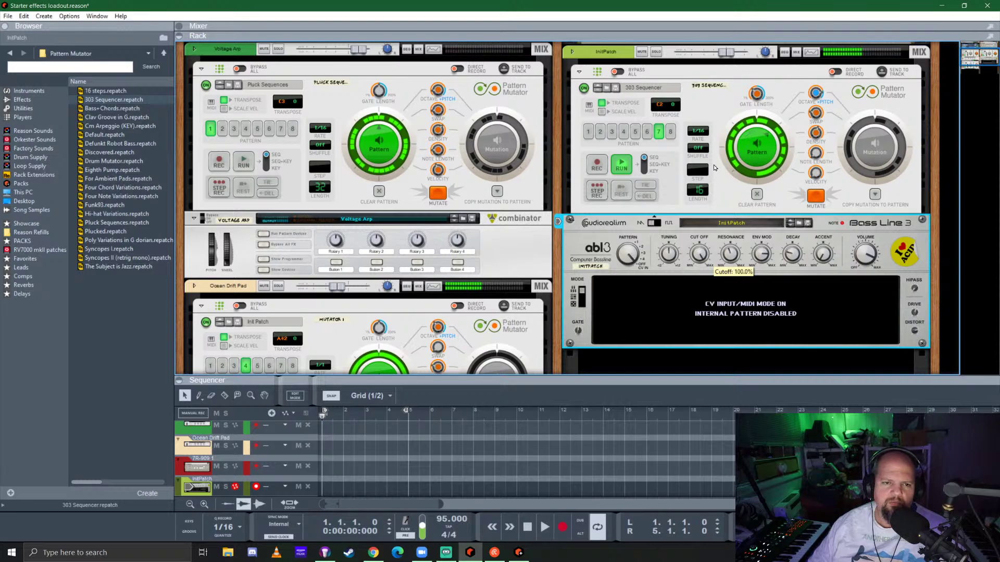
# Solo the Voltage Arp channel, run its Pluck Sequences mutator and start song playback
pyautogui.click(277, 49)
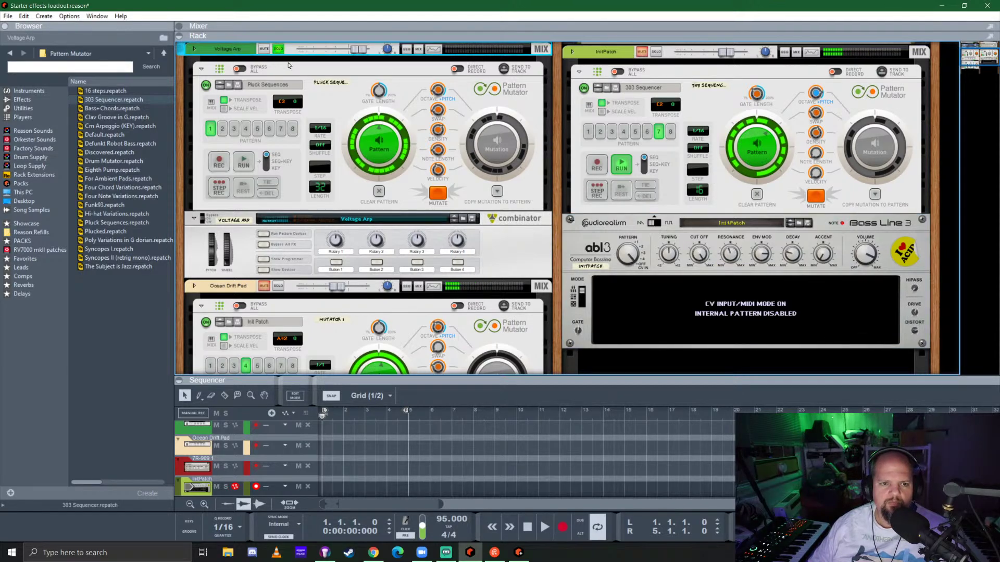
pyautogui.click(244, 163)
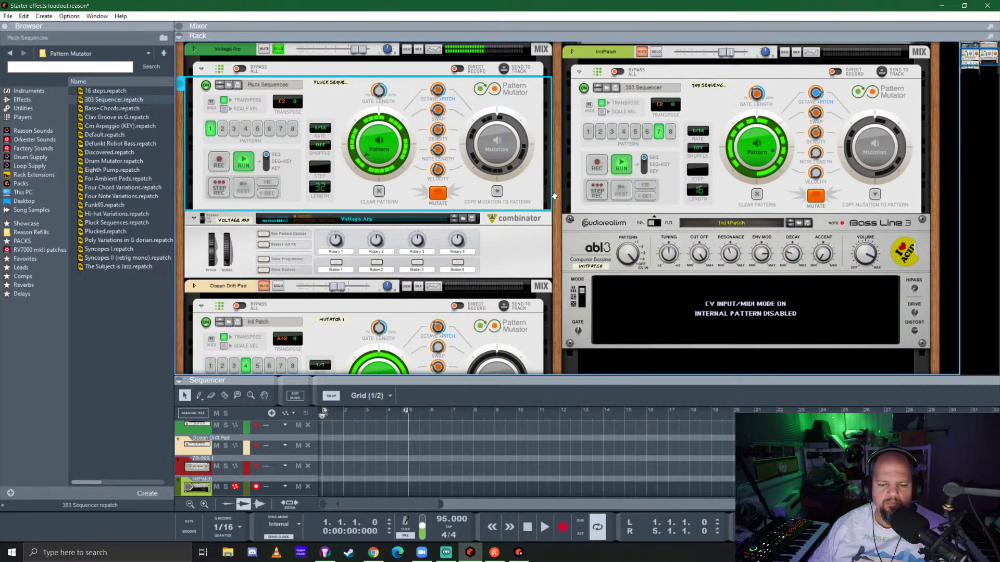
pyautogui.press('space')
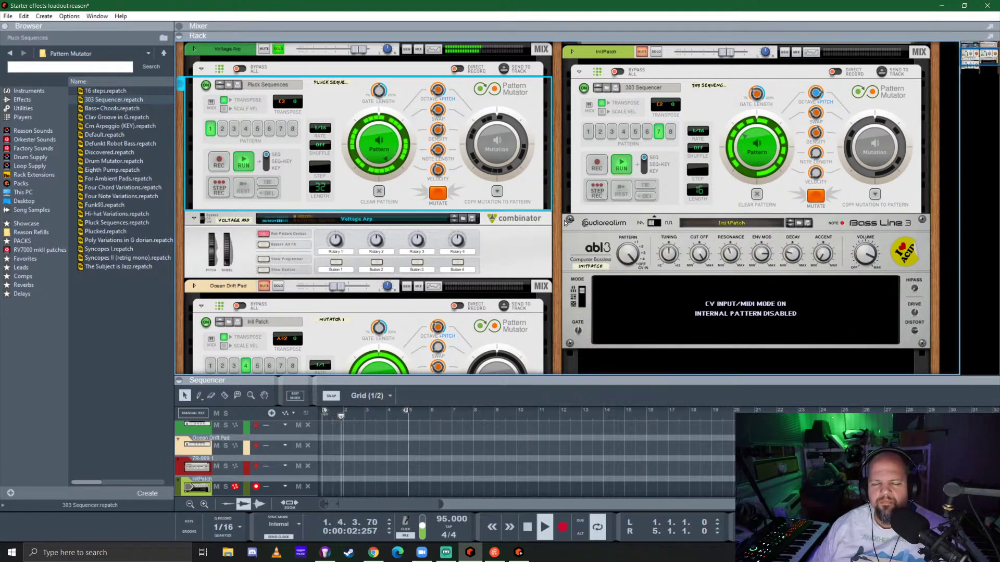
# Solo the InitPatch channel alongside Voltage Arp and adjust the ABL3's Cut Off and Resonance by ear
pyautogui.scroll(3, 591, 210)
pyautogui.scroll(1, 590, 210)
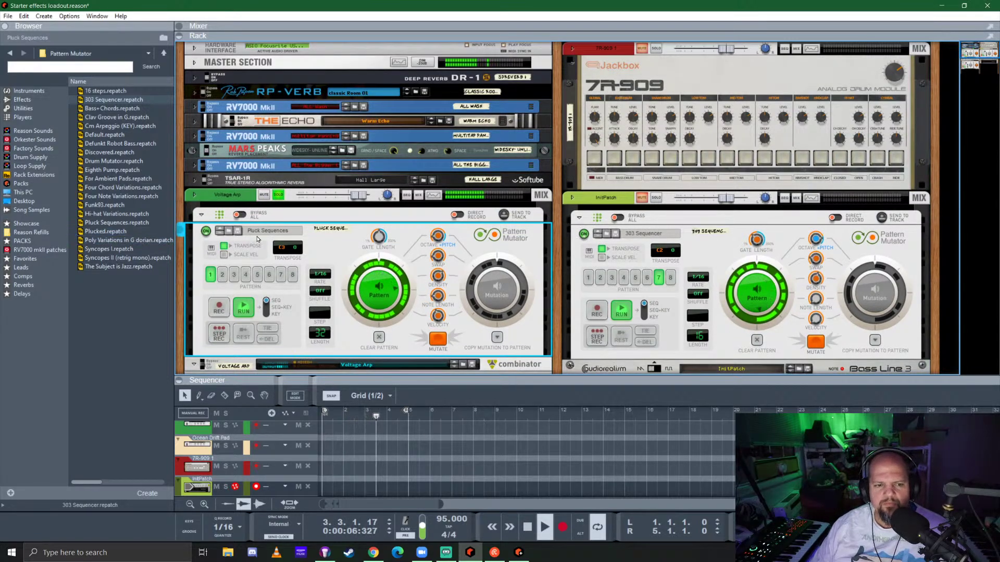
pyautogui.click(656, 198)
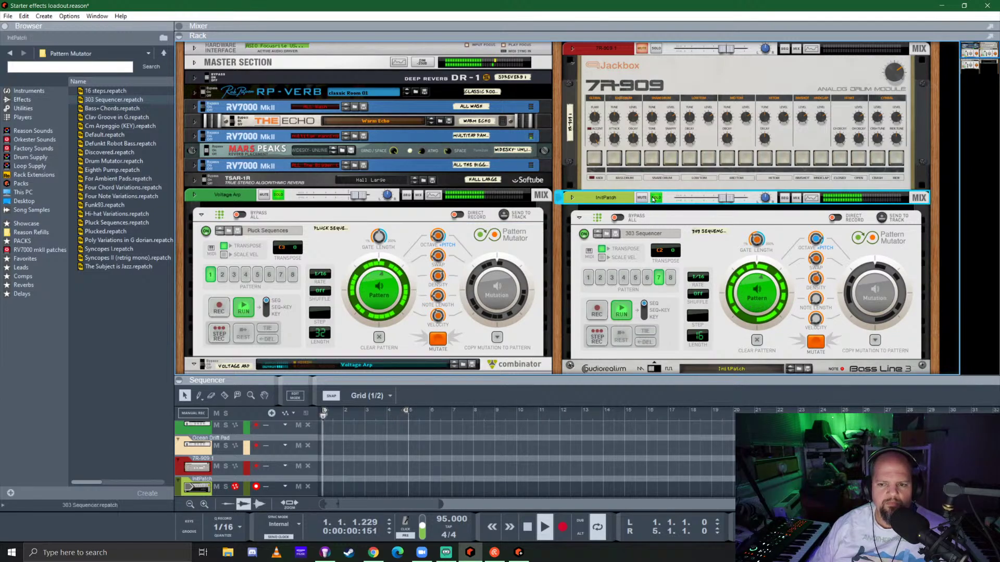
pyautogui.scroll(-3, 696, 309)
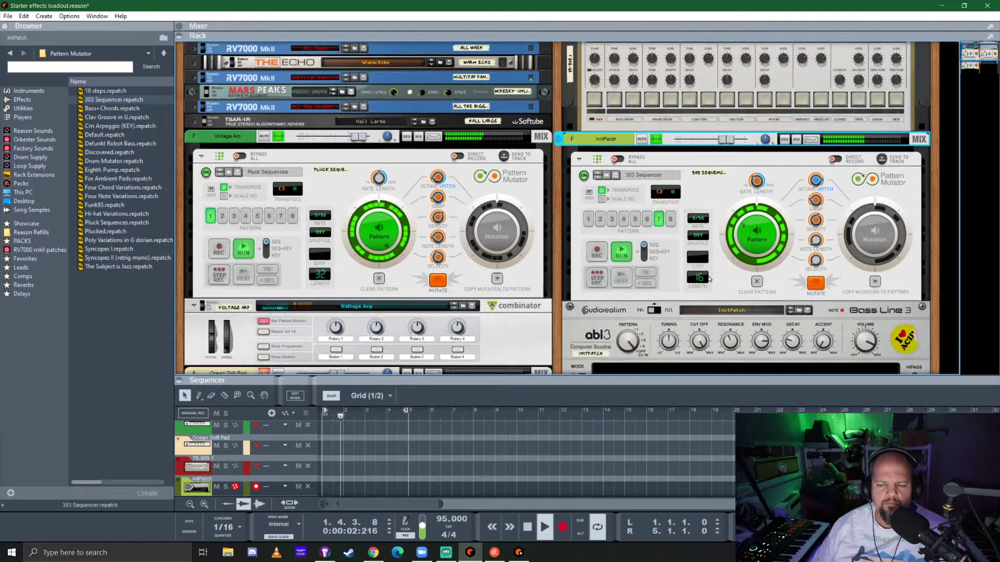
pyautogui.click(696, 310)
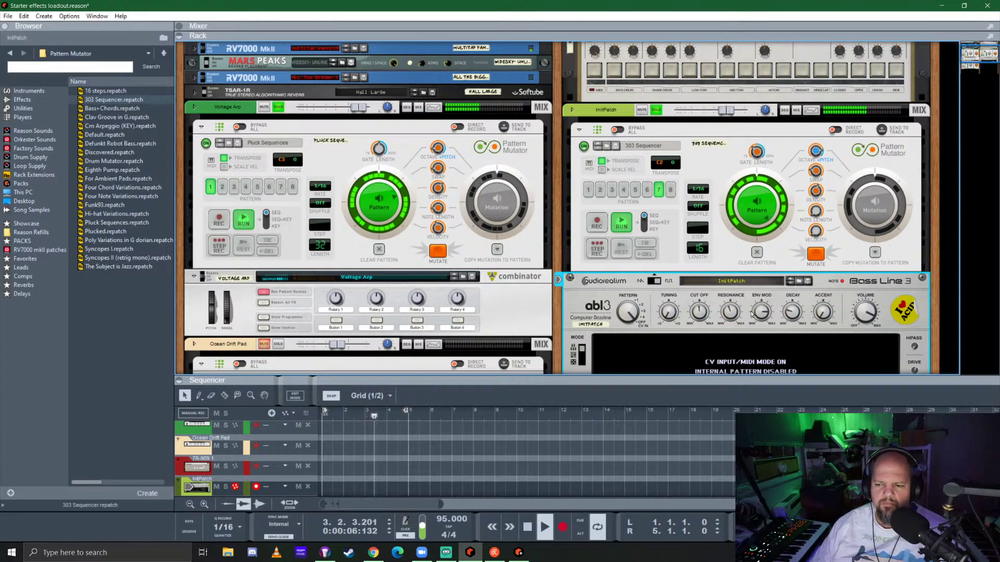
pyautogui.moveTo(730, 312); pyautogui.dragTo(749, 268)
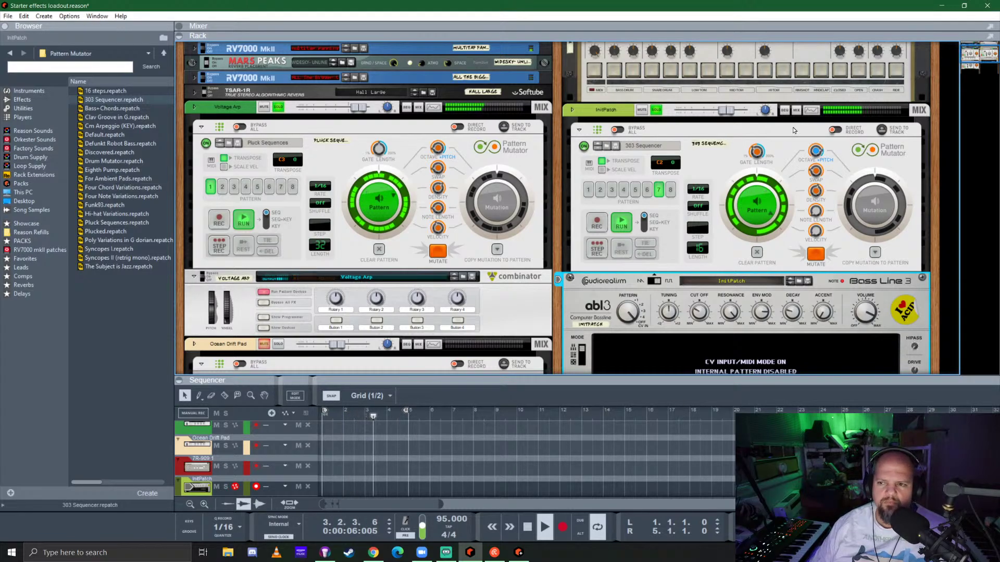
# Enlarge the mixer, turn off all channel solos at once and restore the rack to full view
pyautogui.moveTo(914, 35); pyautogui.dragTo(913, 161)
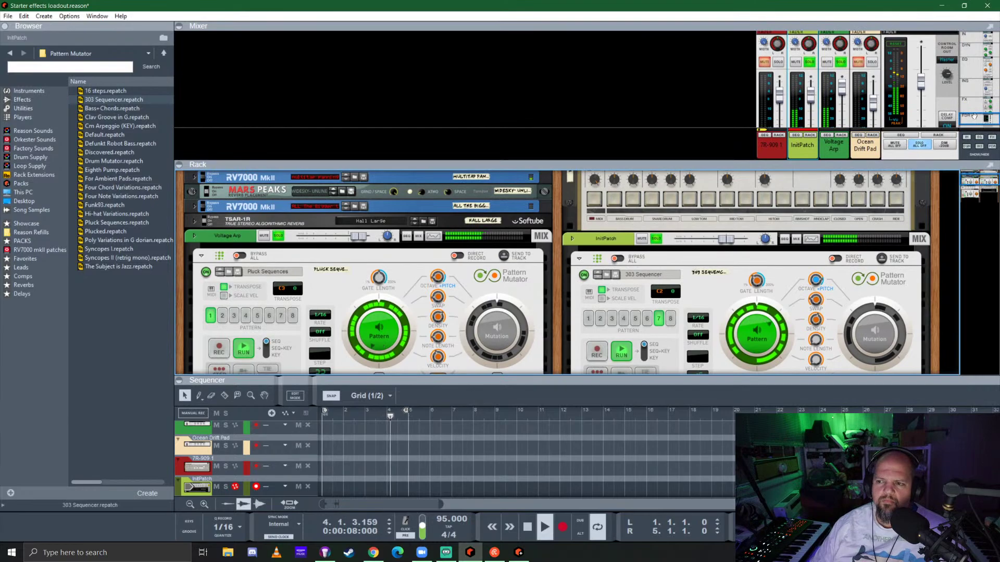
pyautogui.click(928, 144)
pyautogui.moveTo(712, 164); pyautogui.dragTo(711, 32)
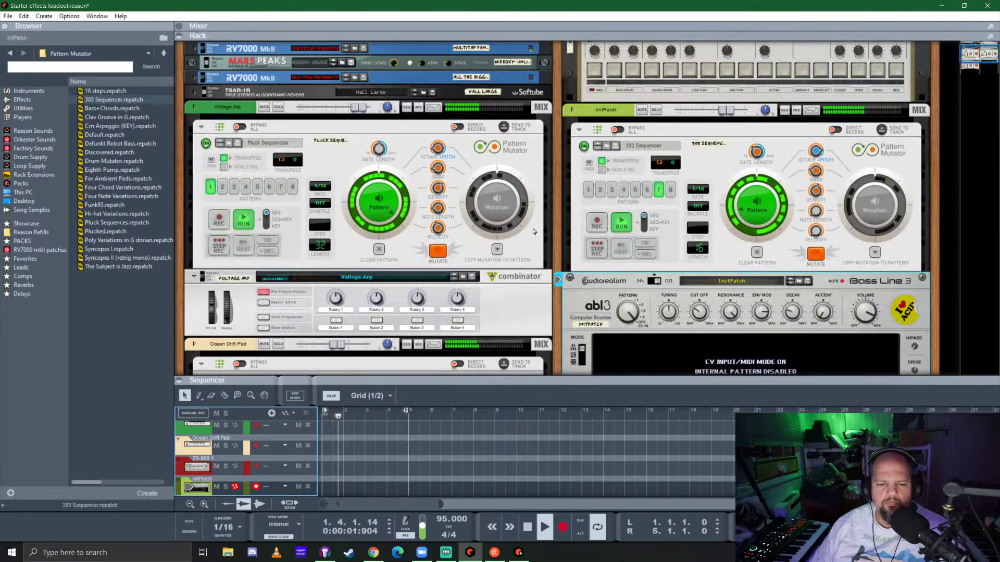
# Add a Beat Map player above the 7R-909 drum module and select its Arid map
pyautogui.scroll(5, 533, 227)
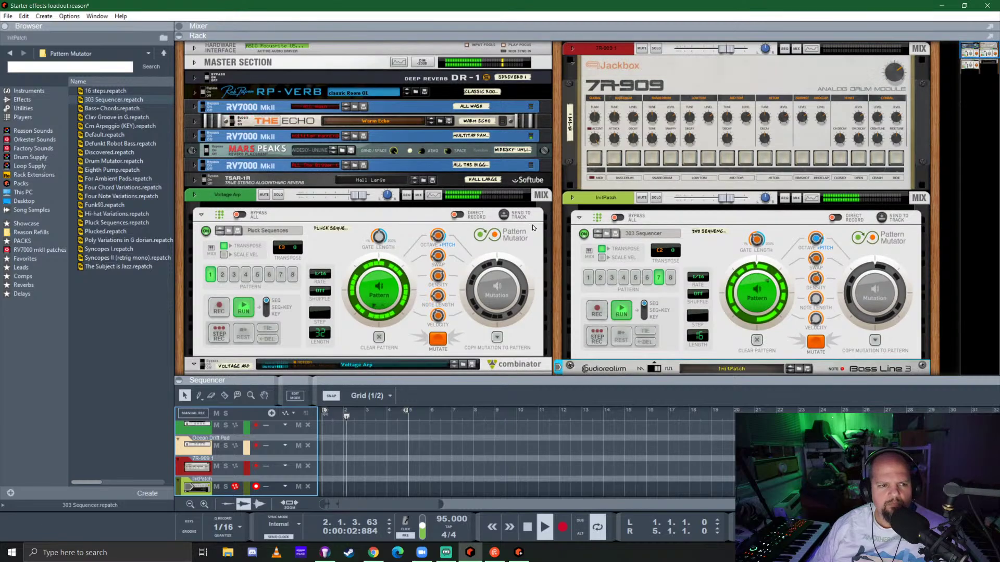
pyautogui.click(24, 117)
pyautogui.moveTo(121, 141)
pyautogui.mouseDown()
pyautogui.moveTo(688, 130)
pyautogui.moveTo(688, 104)
pyautogui.mouseUp()
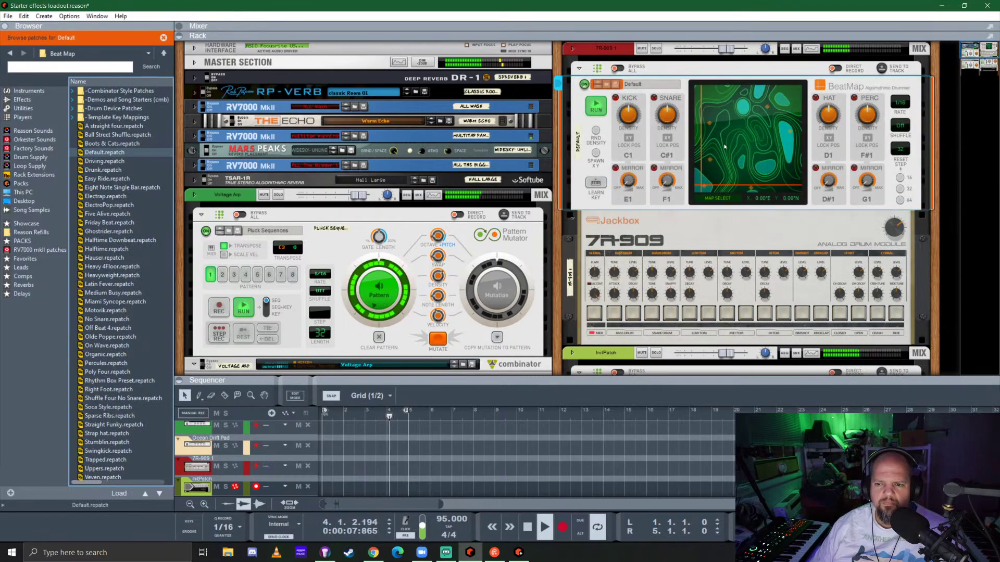
pyautogui.click(717, 198)
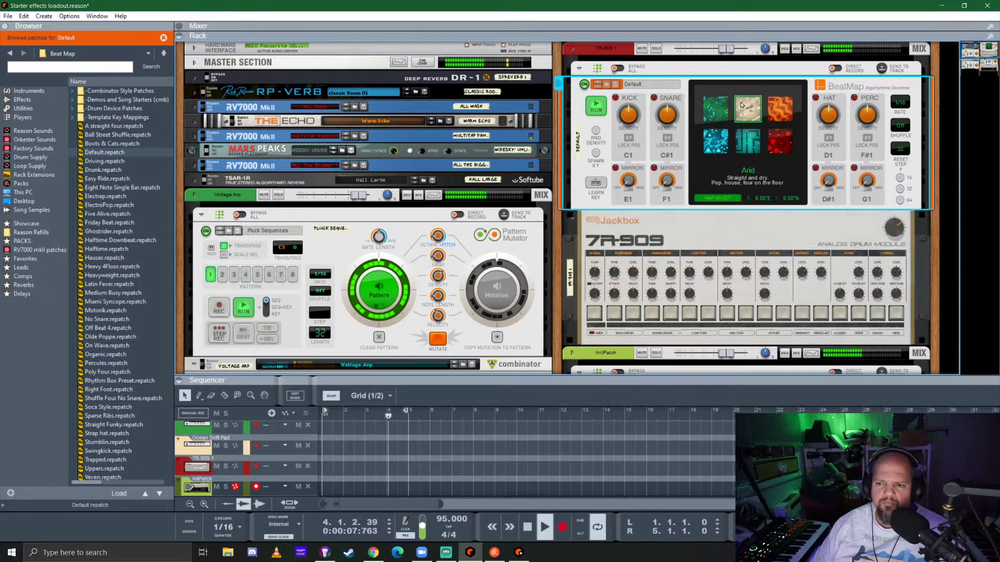
pyautogui.click(720, 199)
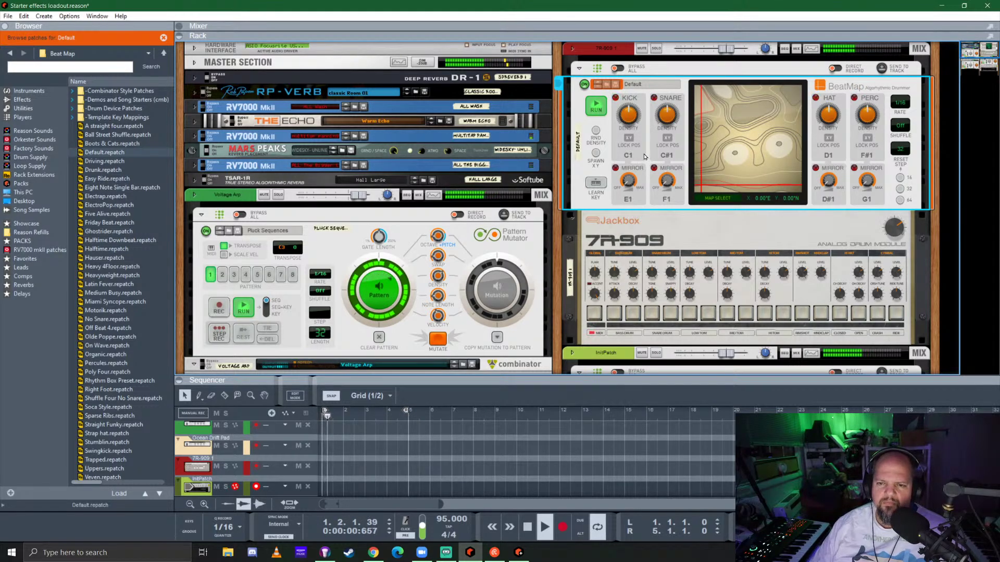
# Reduce the Beat Map's Snare density and stop playback
pyautogui.click(908, 245)
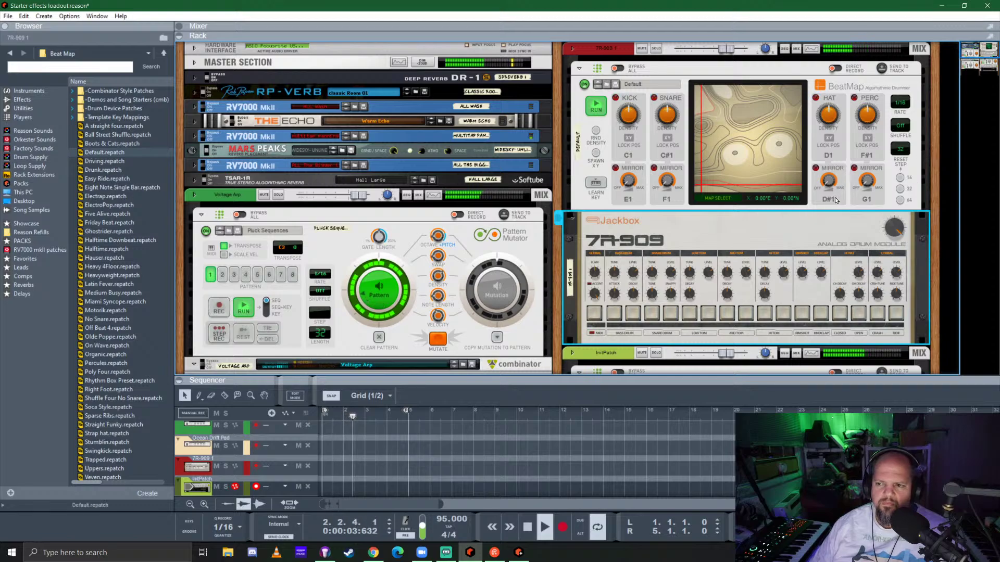
pyautogui.moveTo(657, 107); pyautogui.dragTo(657, 114)
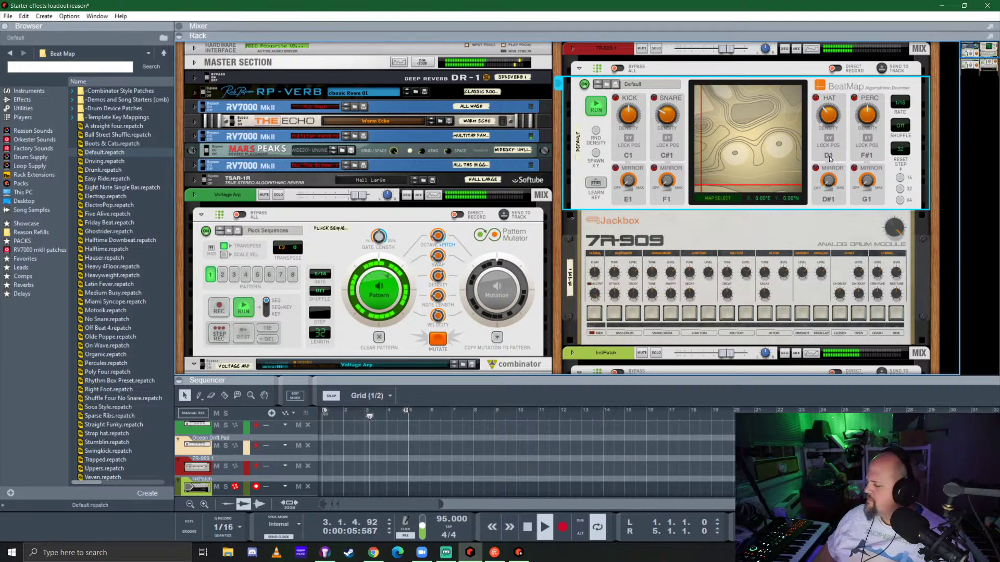
pyautogui.press('space')
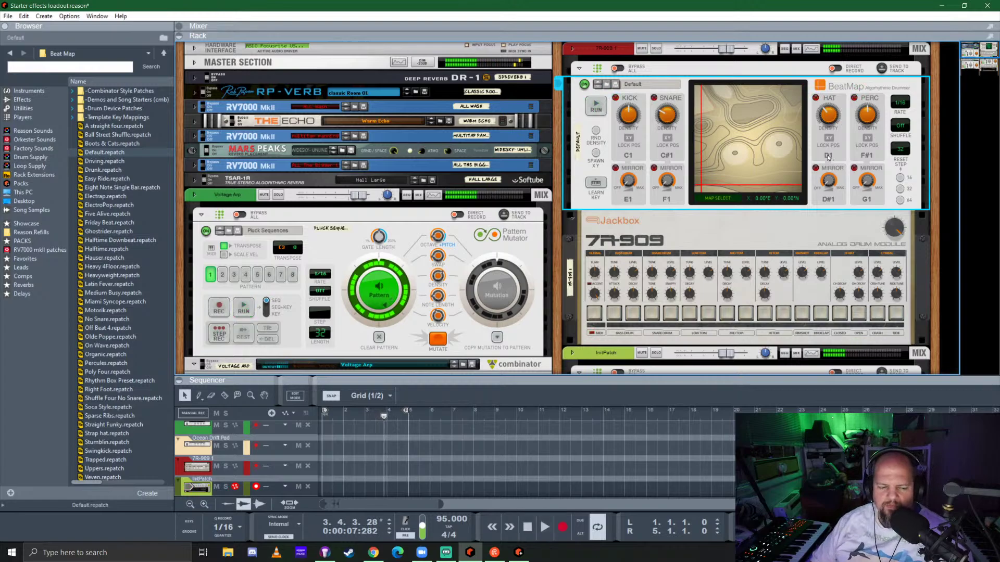
# With the 909 track selected, learn Beat Map keys: Snare D1, Hat F#1, Perc C#1 and Snare Mirror D#1
pyautogui.click(203, 471)
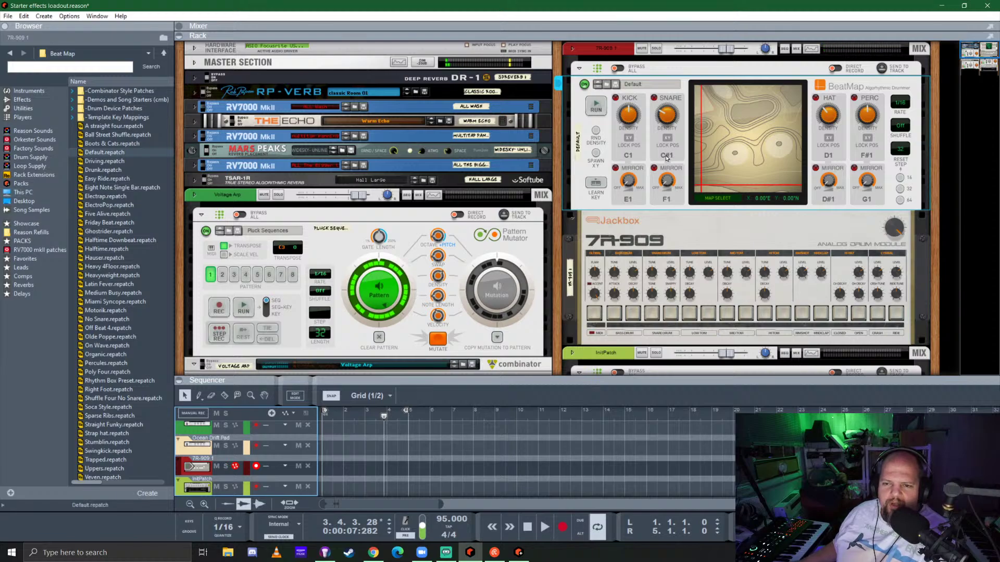
pyautogui.click(595, 182)
pyautogui.click(666, 156)
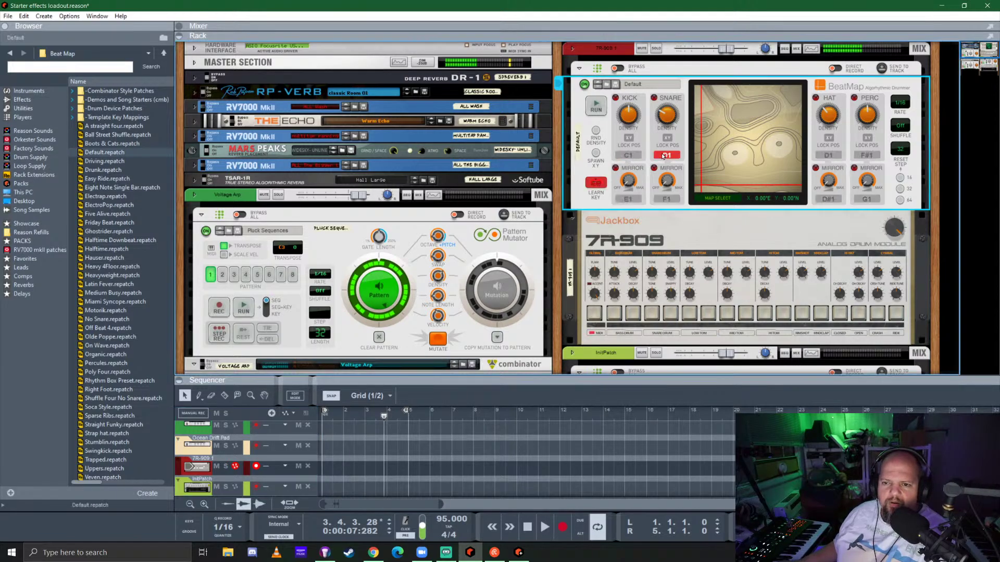
pyautogui.click(830, 156)
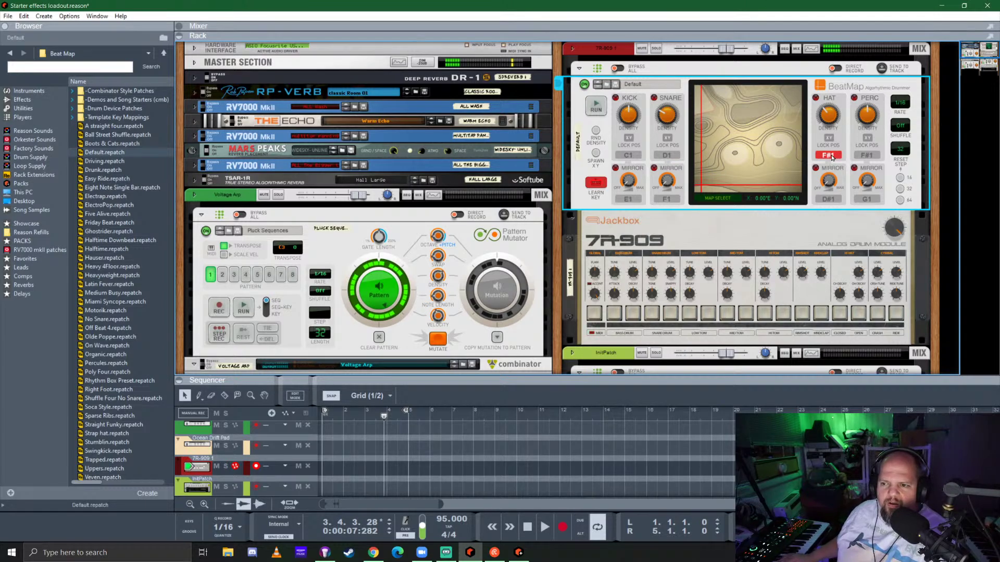
pyautogui.click(863, 156)
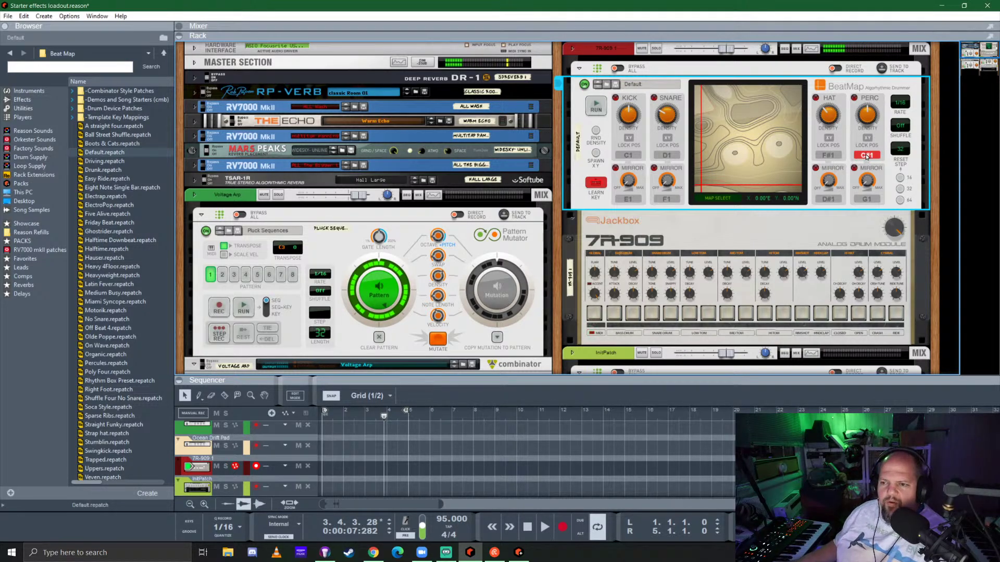
pyautogui.click(668, 201)
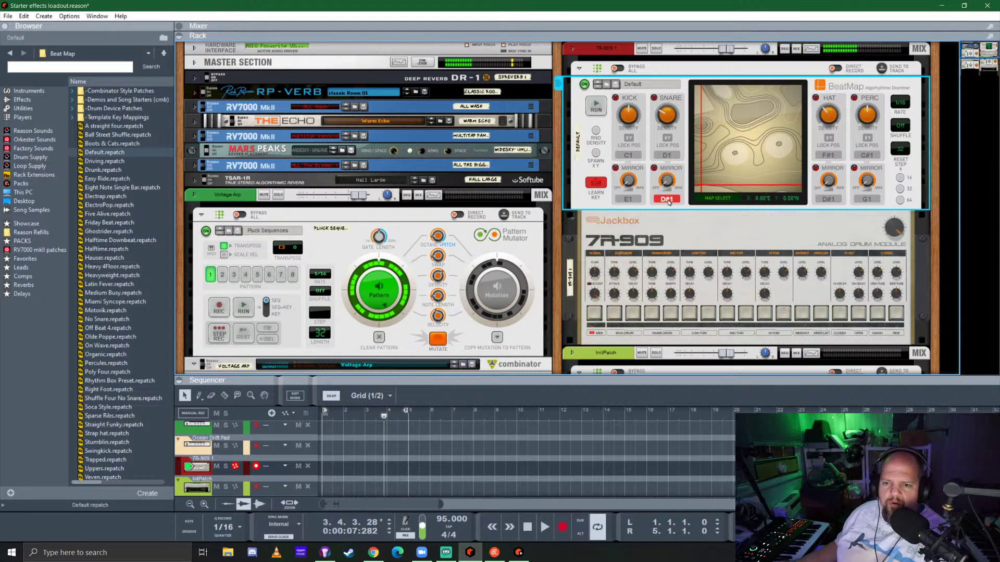
pyautogui.click(598, 183)
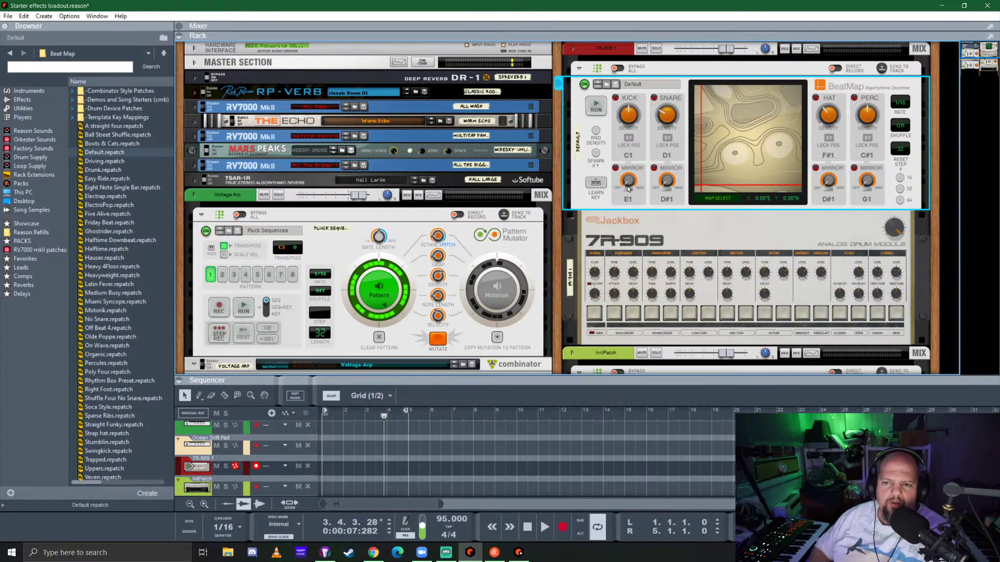
# Run the Beat Map and move its map position to about 10.36°E, 12.55°N
pyautogui.click(595, 107)
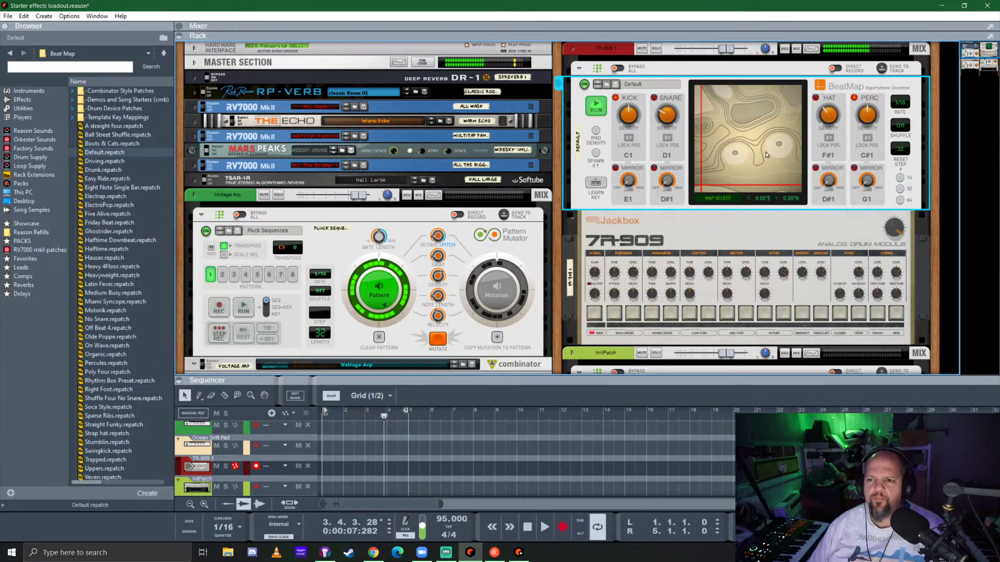
pyautogui.click(761, 112)
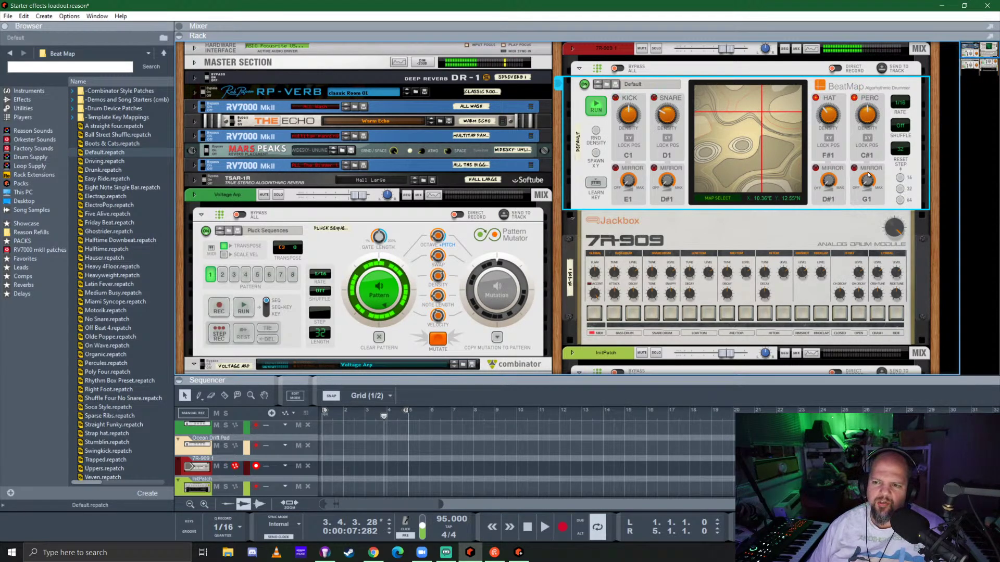
# Enable the 909 channel's FX2 send to the classic Room reverb, with its level at about -24.54 dB
pyautogui.scroll(-2, 785, 240)
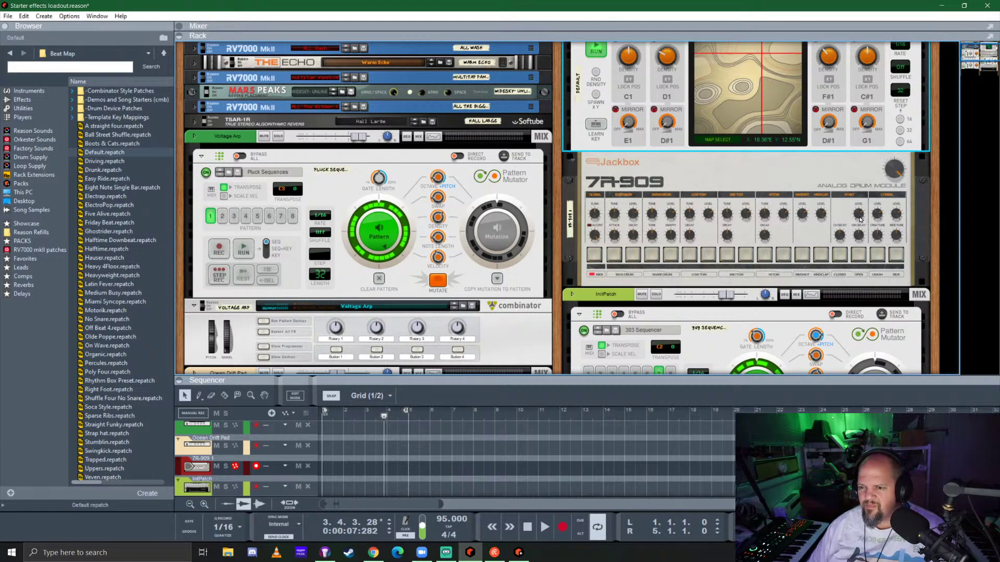
pyautogui.click(860, 218)
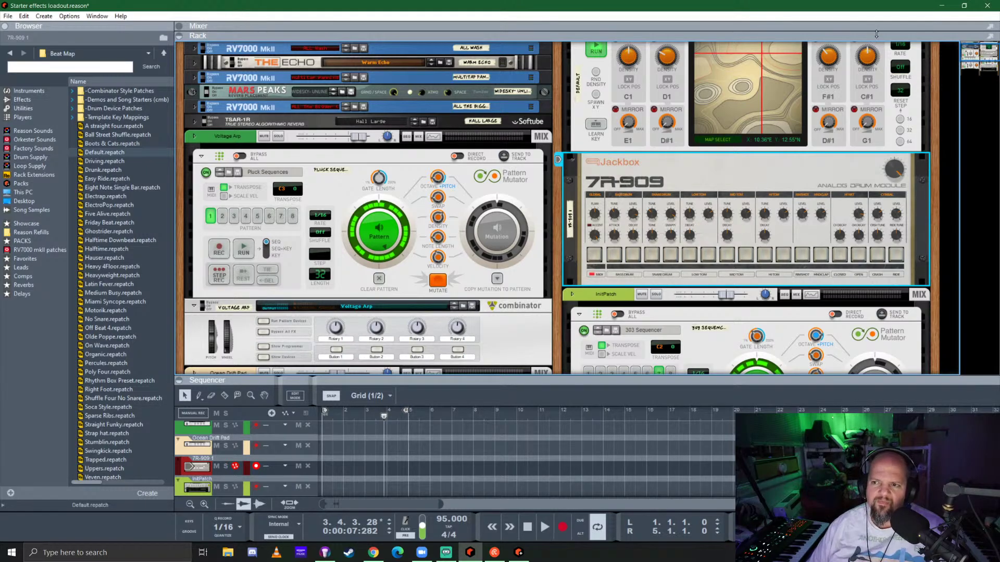
pyautogui.press('F5')
pyautogui.scroll(5, 844, 131)
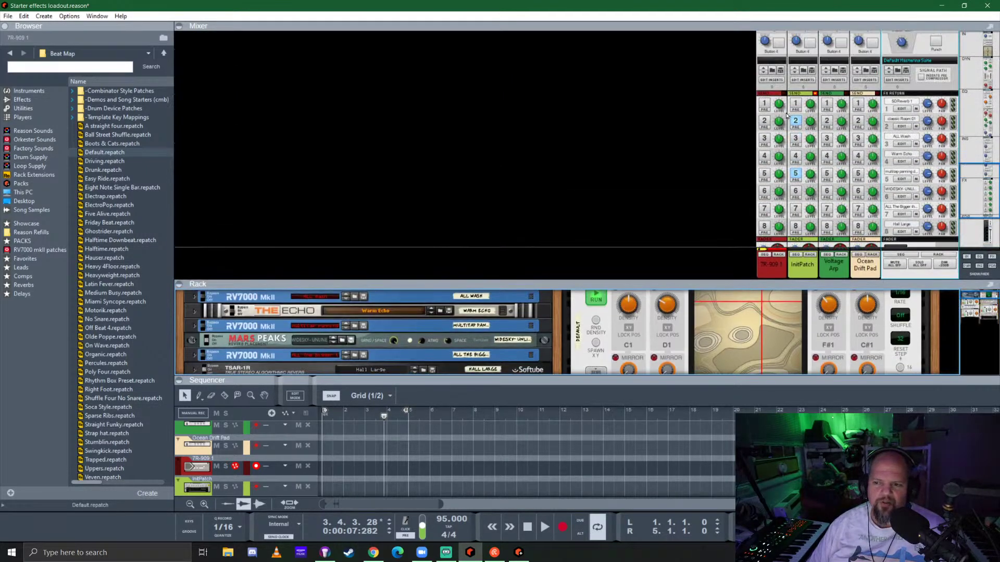
pyautogui.click(764, 122)
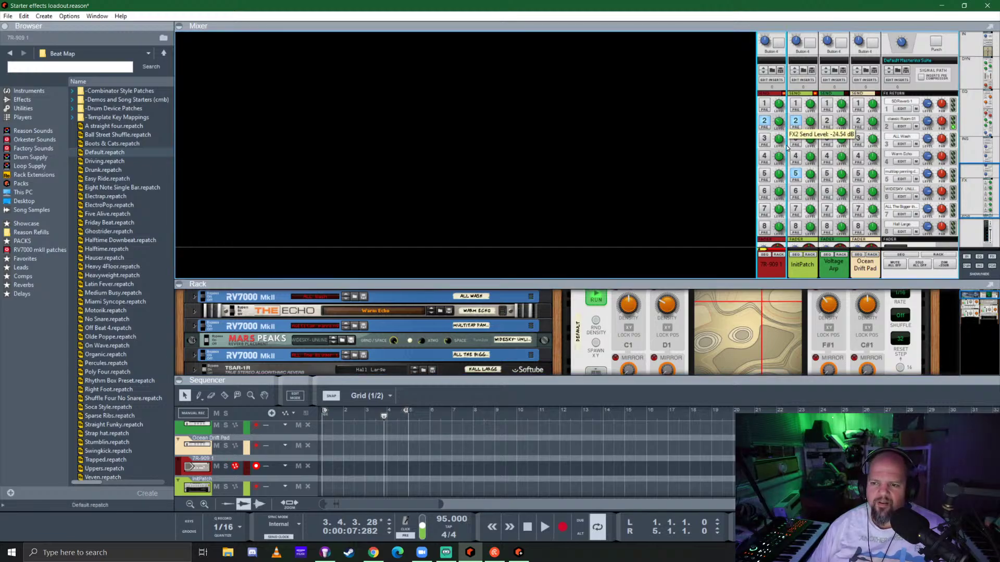
pyautogui.press('F5')
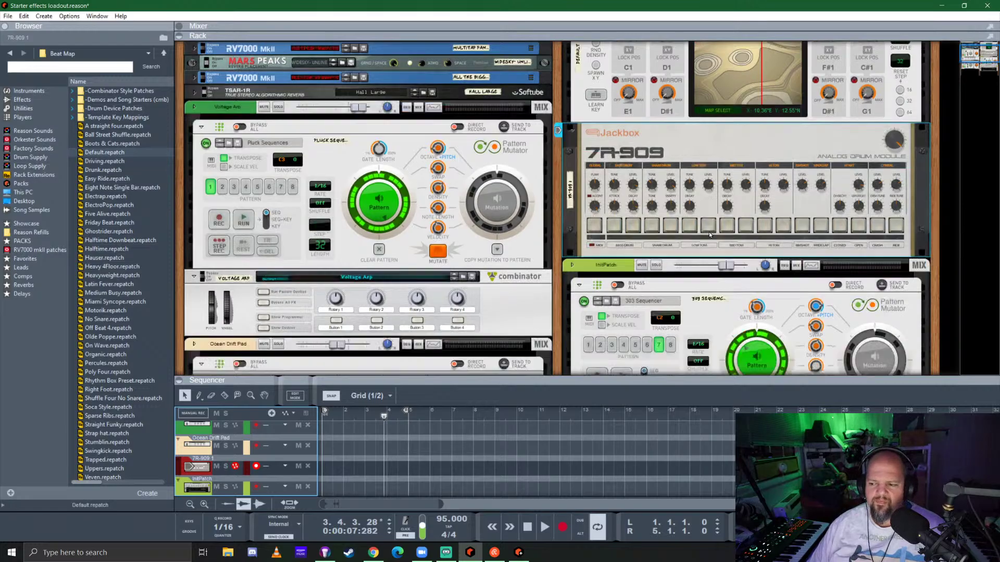
# Create a mix channel, place it beneath the 7R-909 module and name it kick
pyautogui.scroll(-10, 709, 236)
pyautogui.rightClick(740, 319)
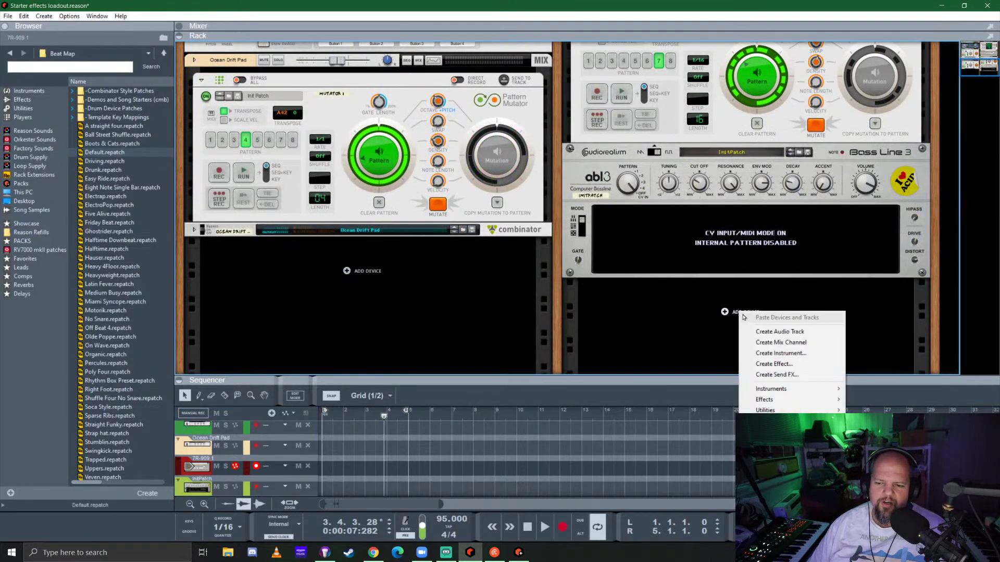
pyautogui.click(771, 341)
pyautogui.moveTo(621, 290)
pyautogui.mouseDown()
pyautogui.moveTo(627, 3)
pyautogui.moveTo(627, 306)
pyautogui.mouseUp()
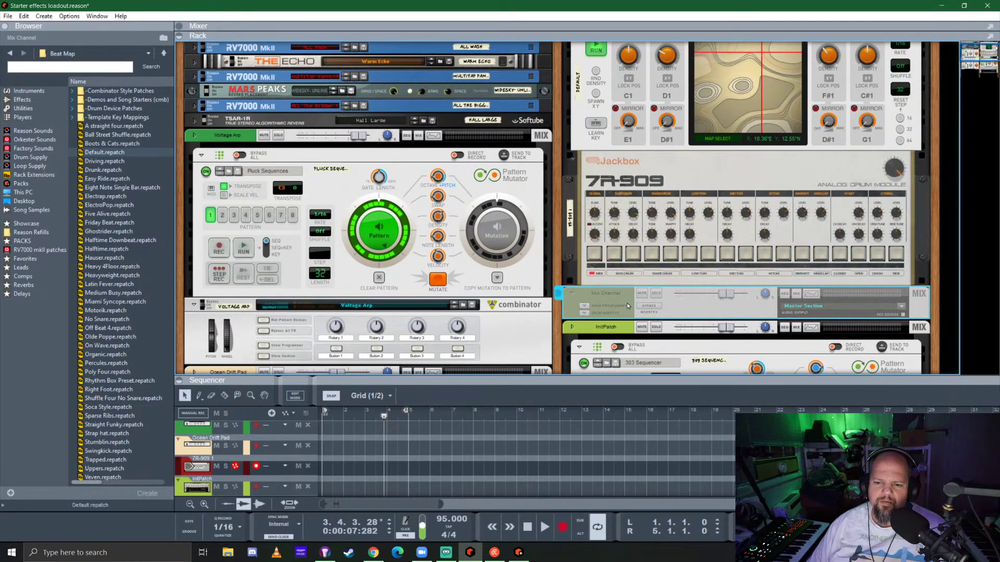
pyautogui.doubleClick(595, 295)
pyautogui.write('kick')
pyautogui.press('Return')
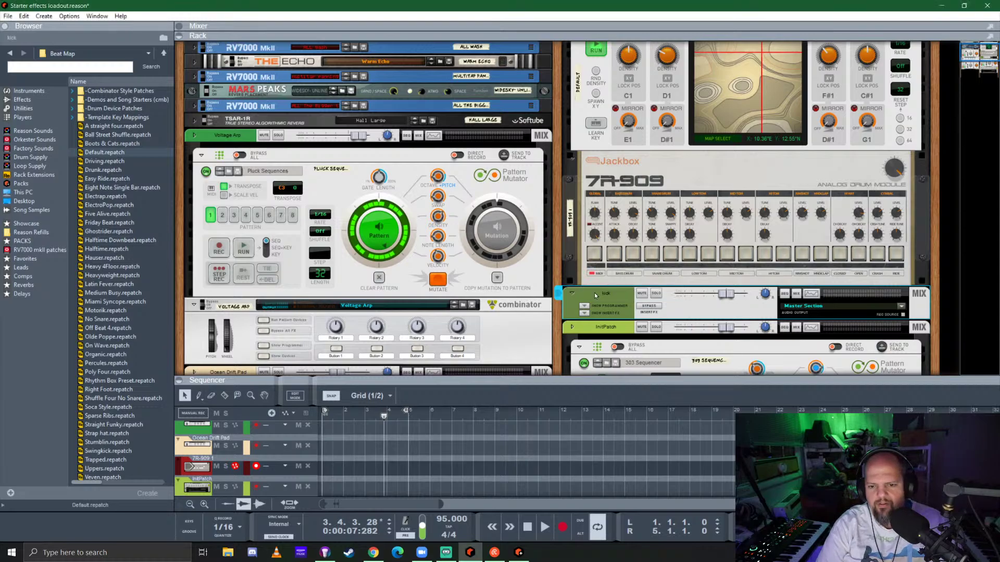
# Cable the 7R-909's bass drum output into the kick mix channel and stop playback
pyautogui.press('Tab')
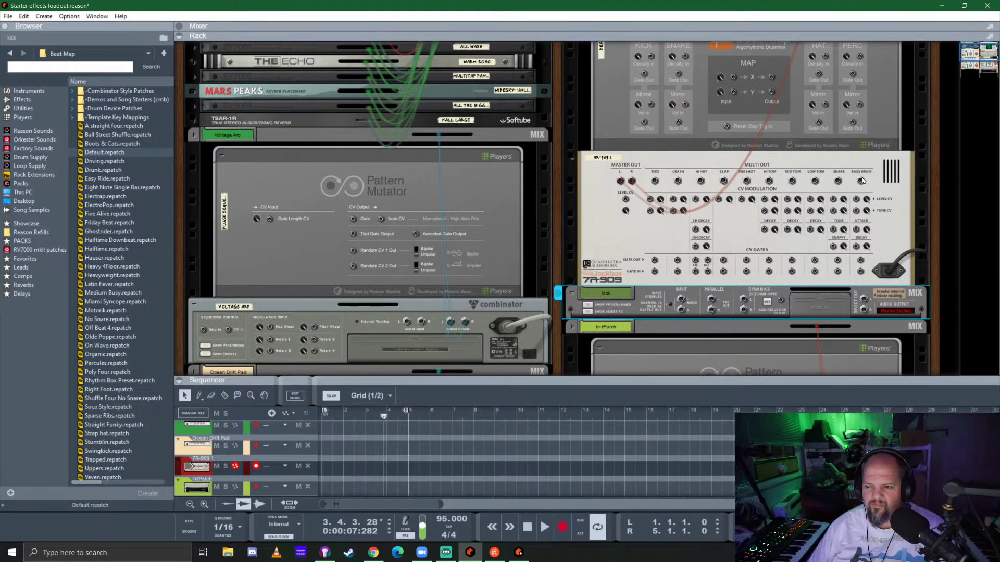
pyautogui.press('Tab')
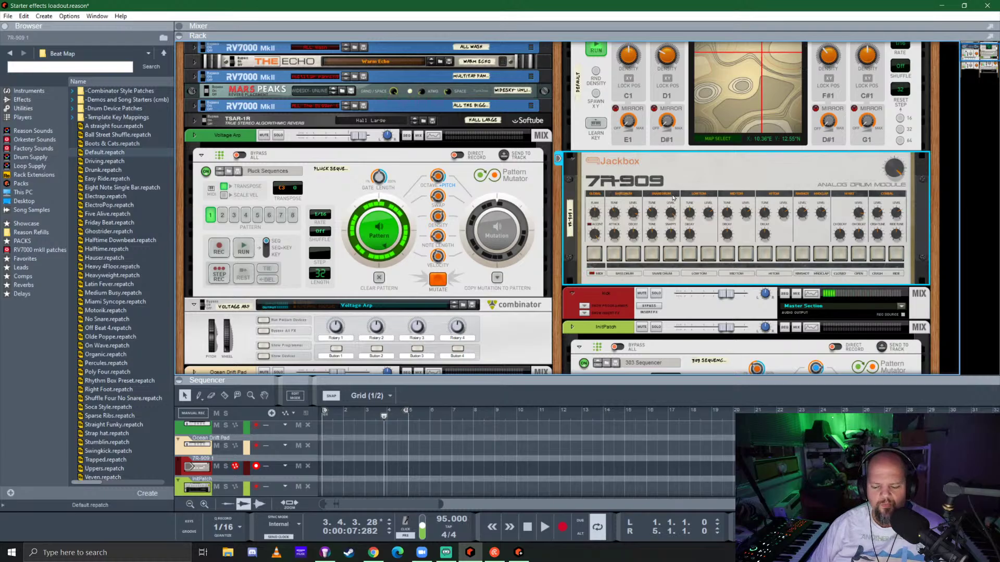
pyautogui.press('space')
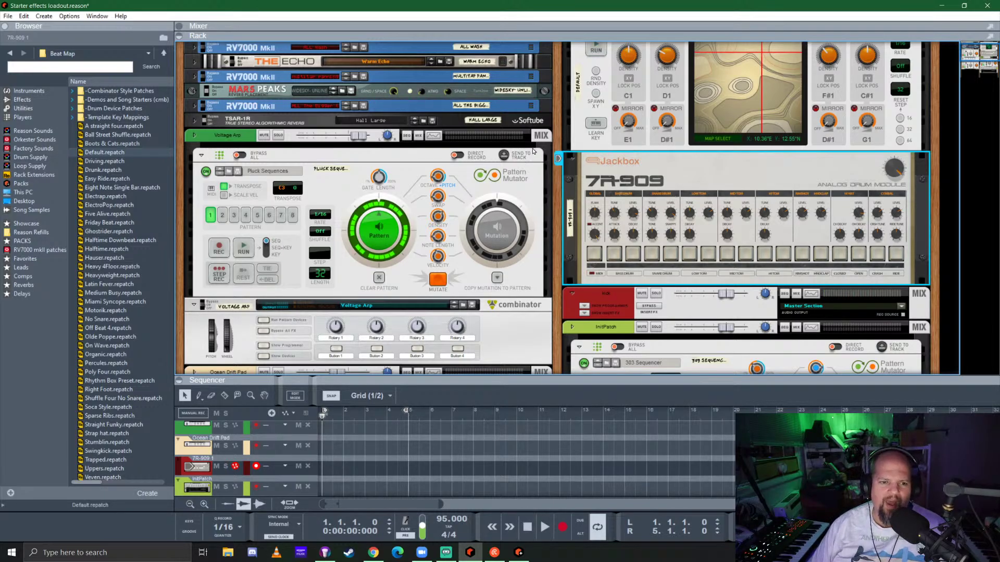
# Mute all five mixer channels, start playback and unmute only the Voltage Arp
pyautogui.press('F5')
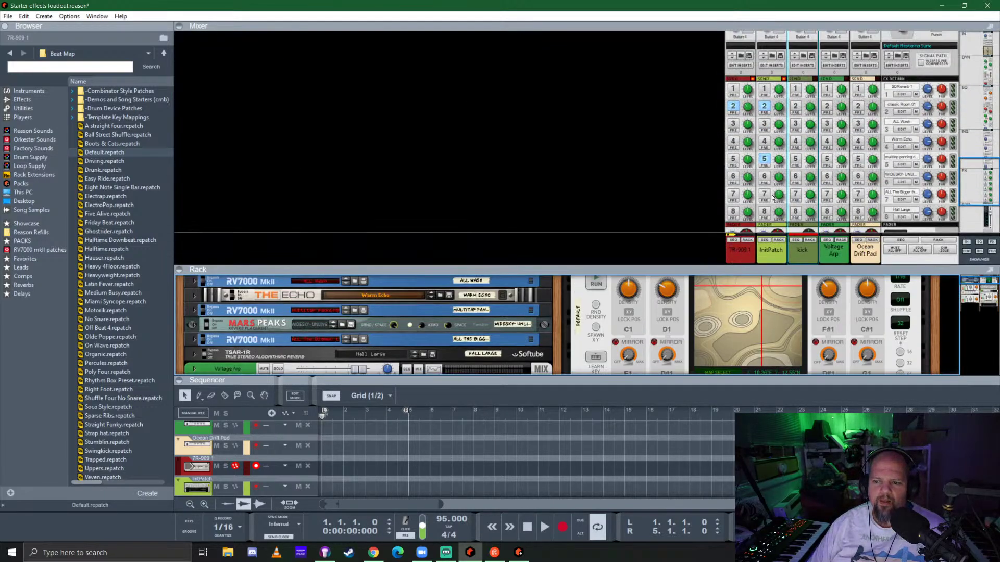
pyautogui.scroll(-5, 773, 197)
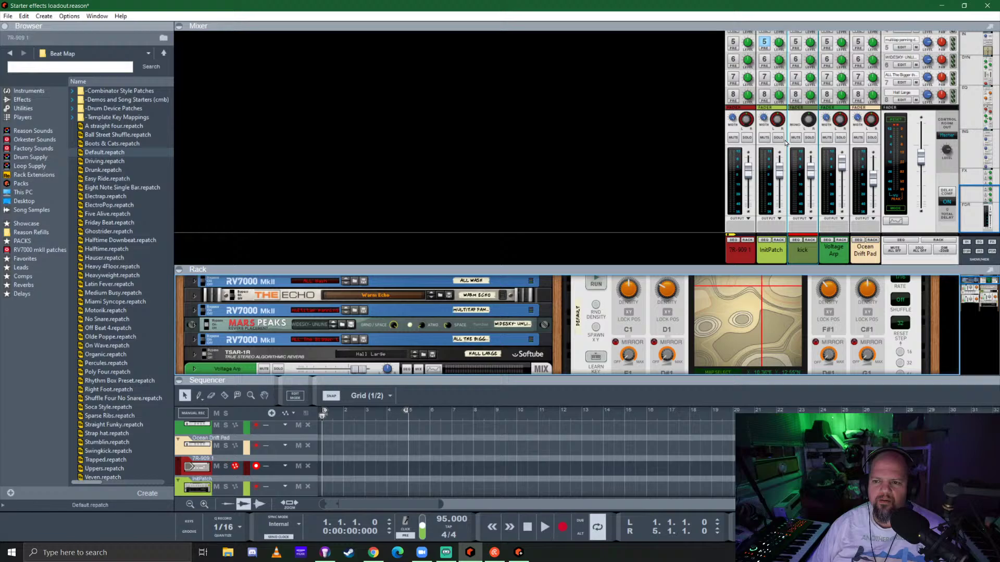
pyautogui.click(733, 138)
pyautogui.click(764, 138)
pyautogui.click(796, 138)
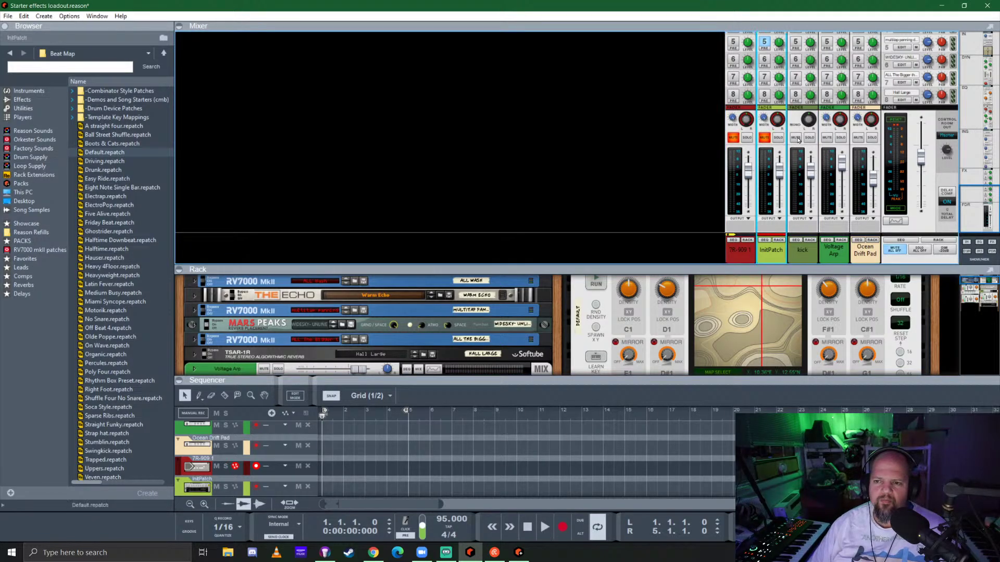
pyautogui.click(827, 138)
pyautogui.click(858, 138)
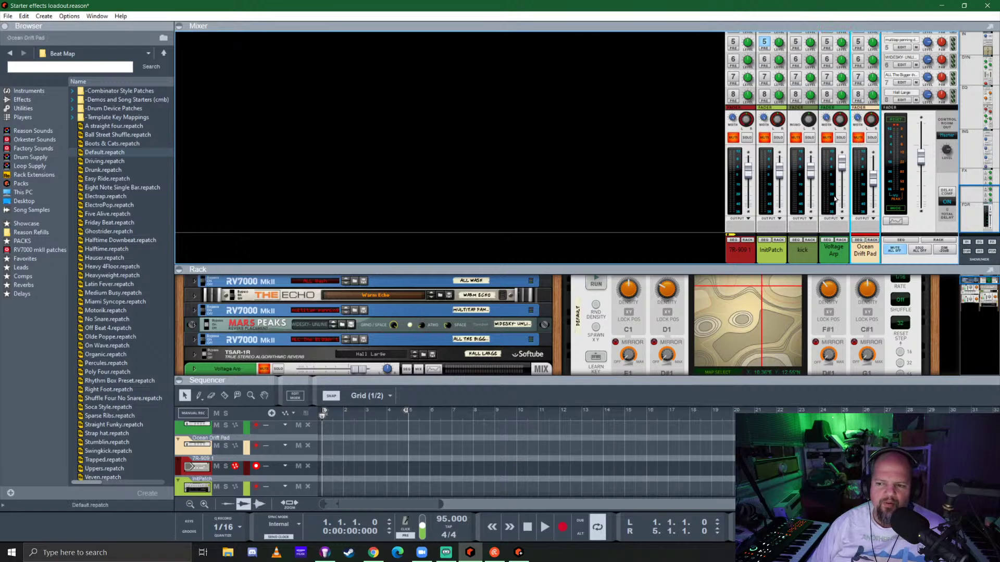
pyautogui.press('space')
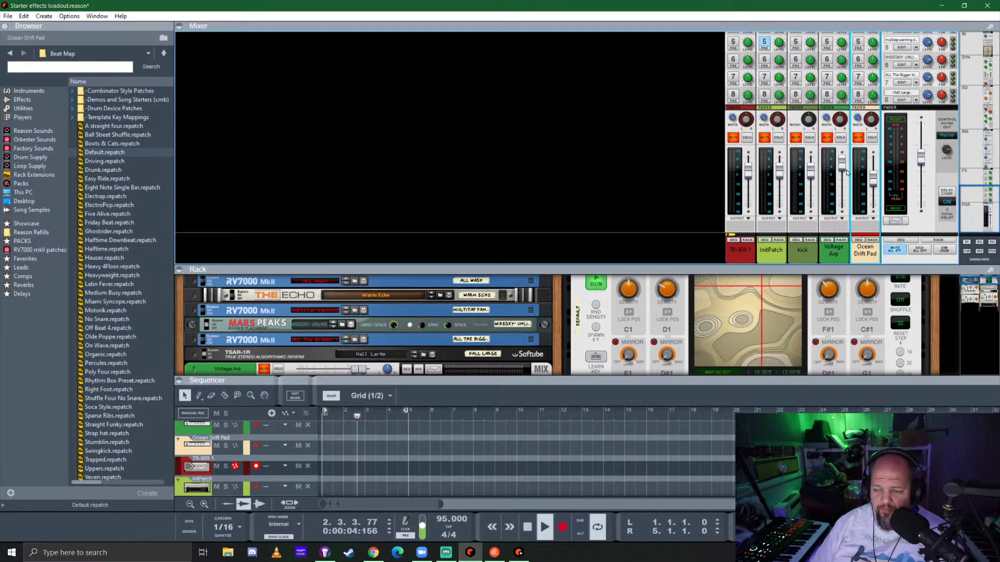
pyautogui.click(830, 138)
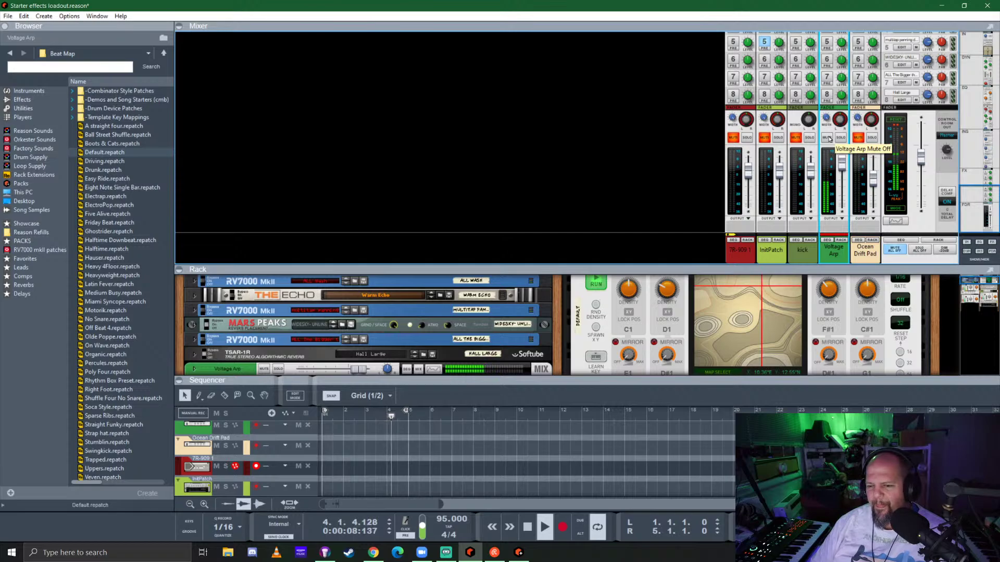
# Enlarge the rack over the mixer and sequencer, and move the Beat Map's position to about 10.52°E, 10.34°N
pyautogui.click(598, 336)
pyautogui.moveTo(619, 267); pyautogui.dragTo(655, 89)
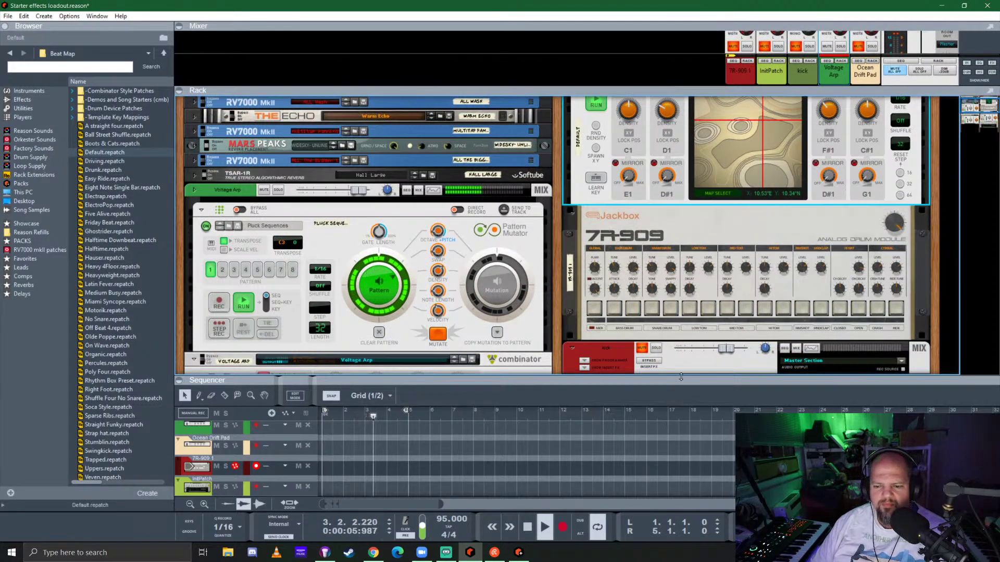
pyautogui.doubleClick(573, 382)
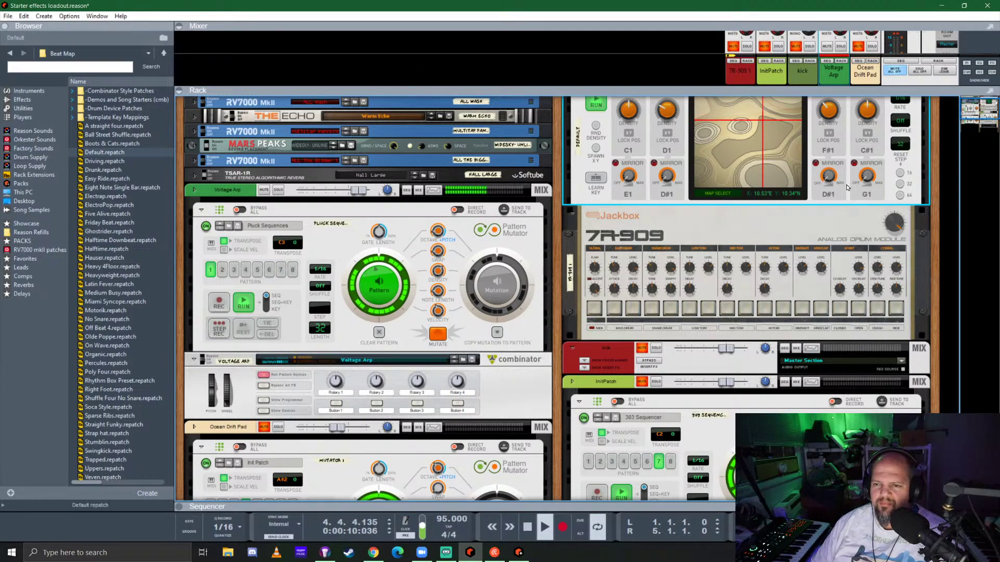
pyautogui.moveTo(788, 90); pyautogui.dragTo(788, 112)
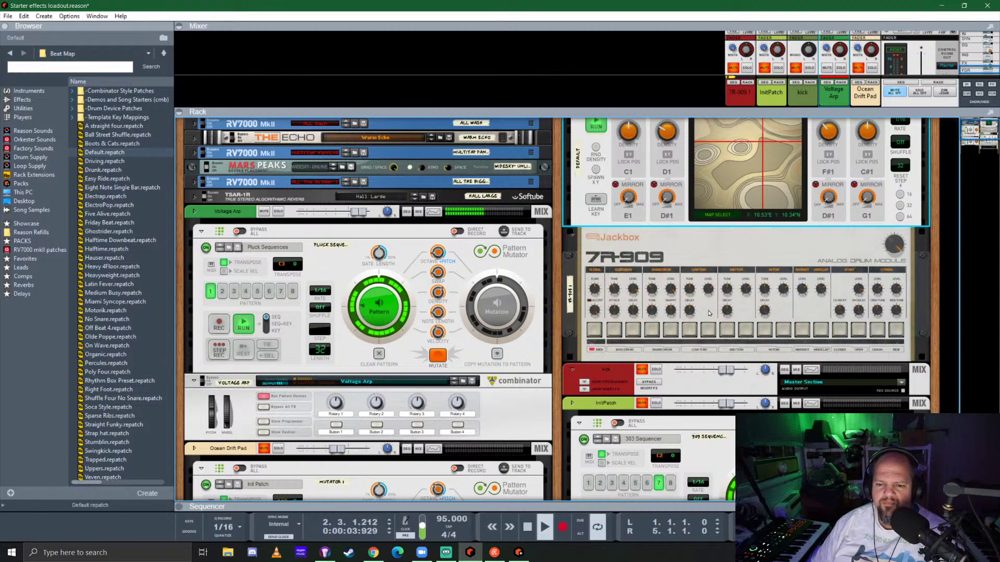
# Unmute the kick channel and lower its level to about -3.57 dB
pyautogui.click(642, 370)
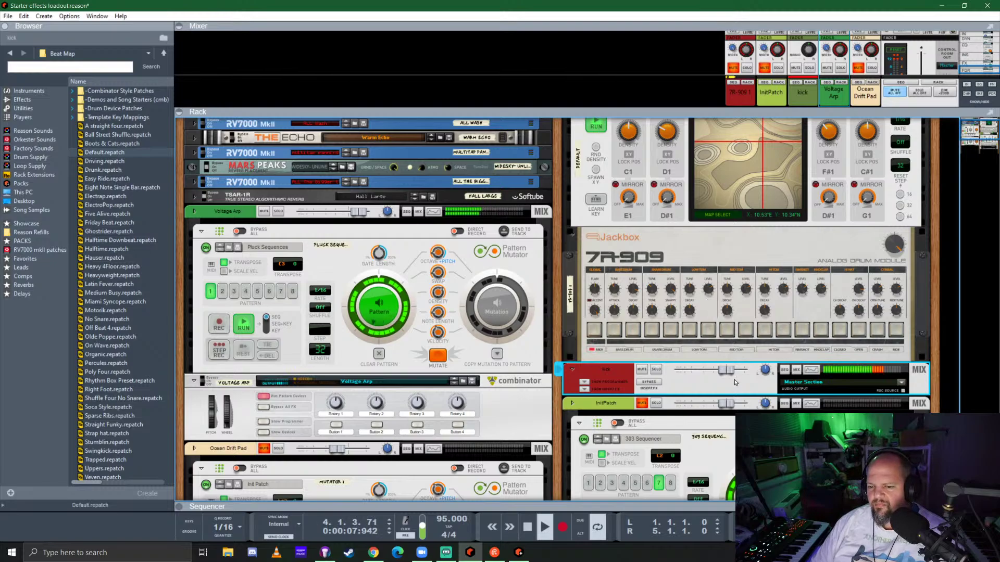
pyautogui.moveTo(729, 372); pyautogui.dragTo(723, 373)
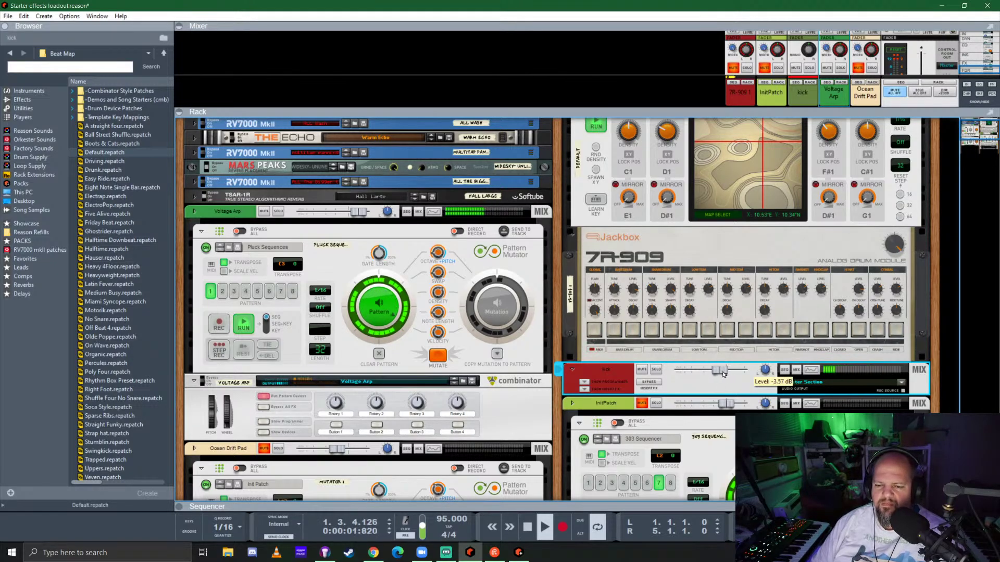
# Unmute the Ocean Drift Pad, unfold its Combinator and set Rotary 1 to 26
pyautogui.scroll(-3, 697, 401)
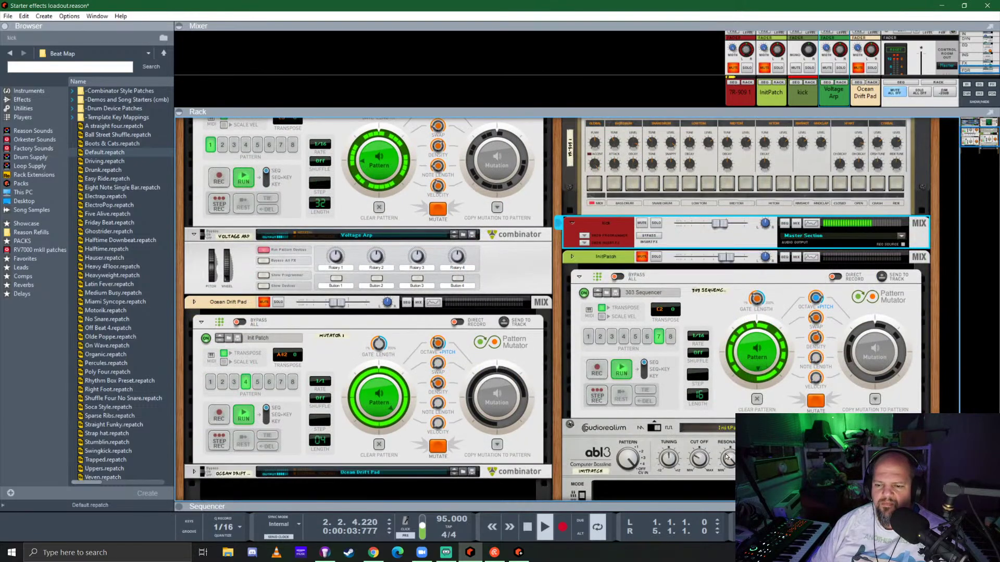
pyautogui.click(704, 470)
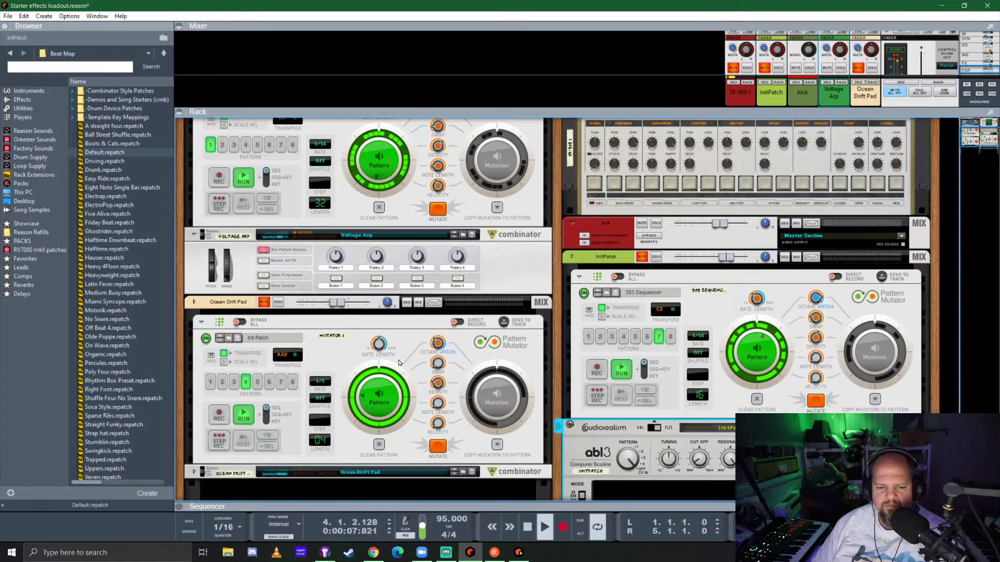
pyautogui.scroll(-2, 399, 362)
pyautogui.click(193, 384)
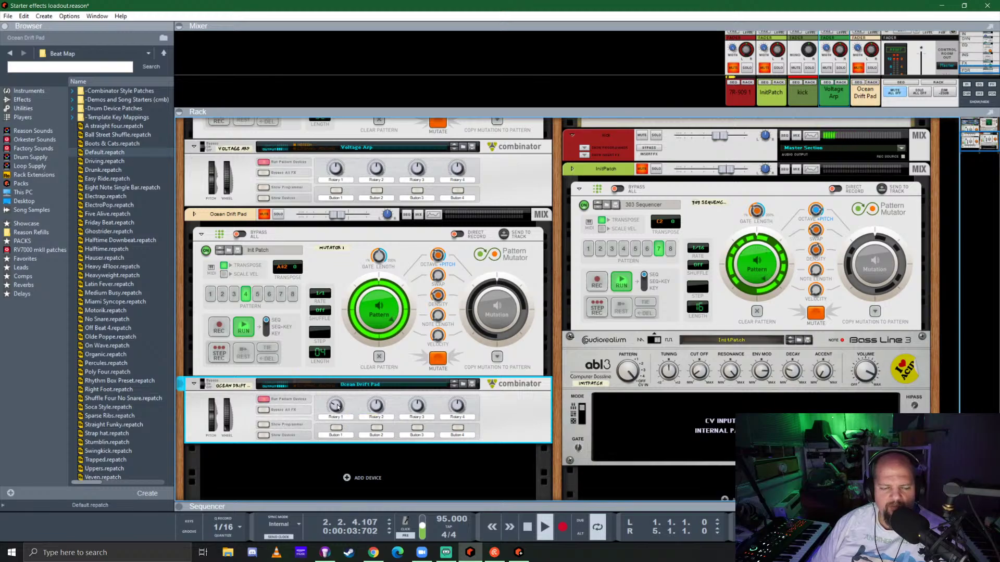
pyautogui.click(264, 215)
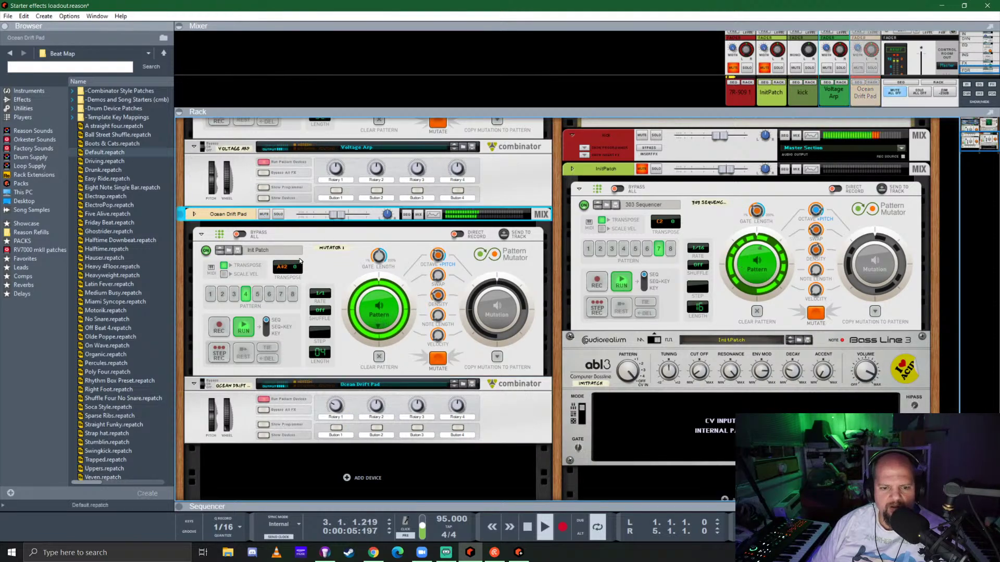
pyautogui.click(387, 413)
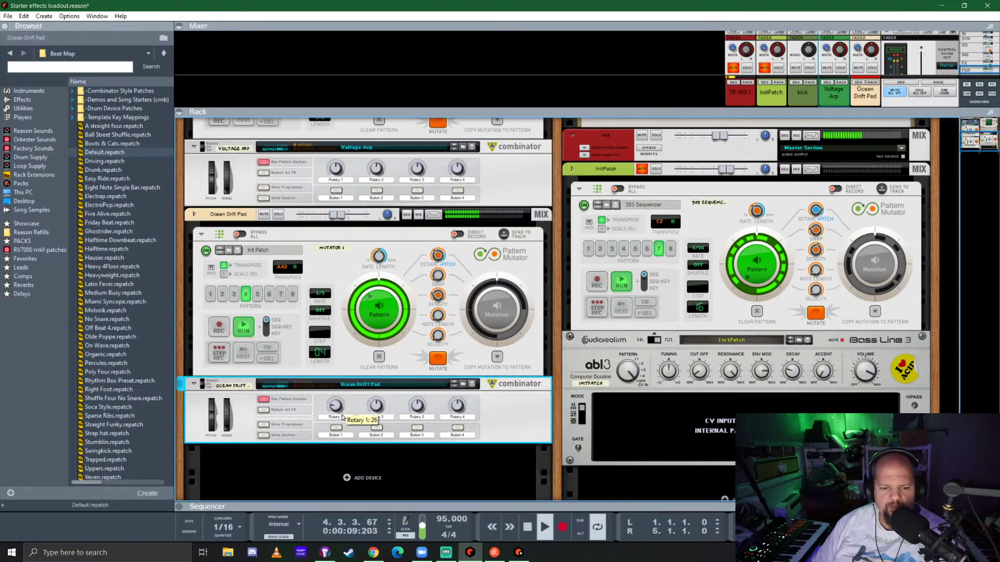
# Show the Ocean Drift Pad's internal devices, adjust the Thor synth's envelope sliders and hide the devices again
pyautogui.click(256, 438)
pyautogui.click(305, 281)
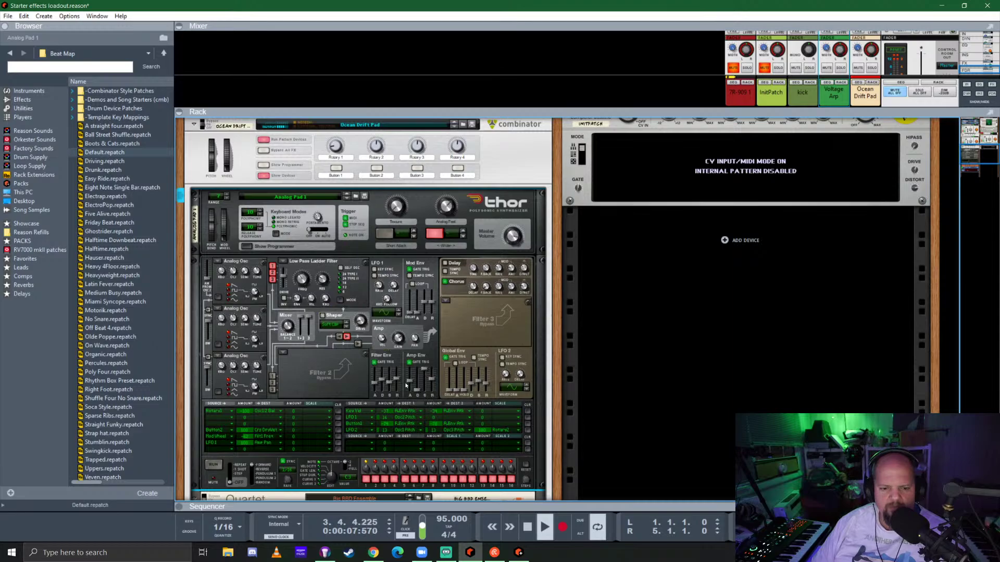
pyautogui.moveTo(406, 385); pyautogui.dragTo(376, 392)
pyautogui.click(264, 177)
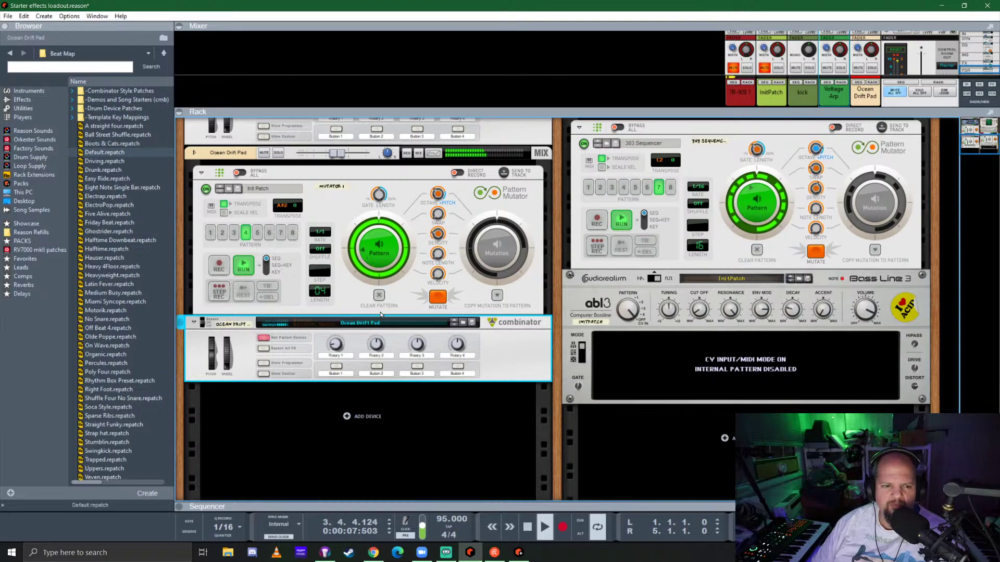
# Show the Ocean Drift Pad's devices again to examine Thor's first analog oscillator, and hide them
pyautogui.scroll(3, 381, 311)
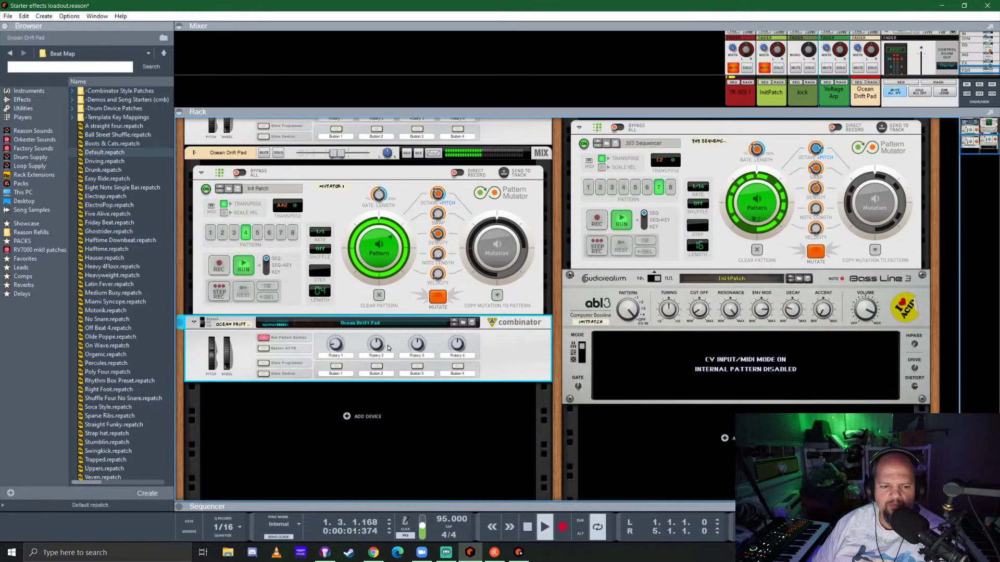
pyautogui.scroll(-3, 391, 348)
pyautogui.click(263, 375)
pyautogui.scroll(-3, 445, 299)
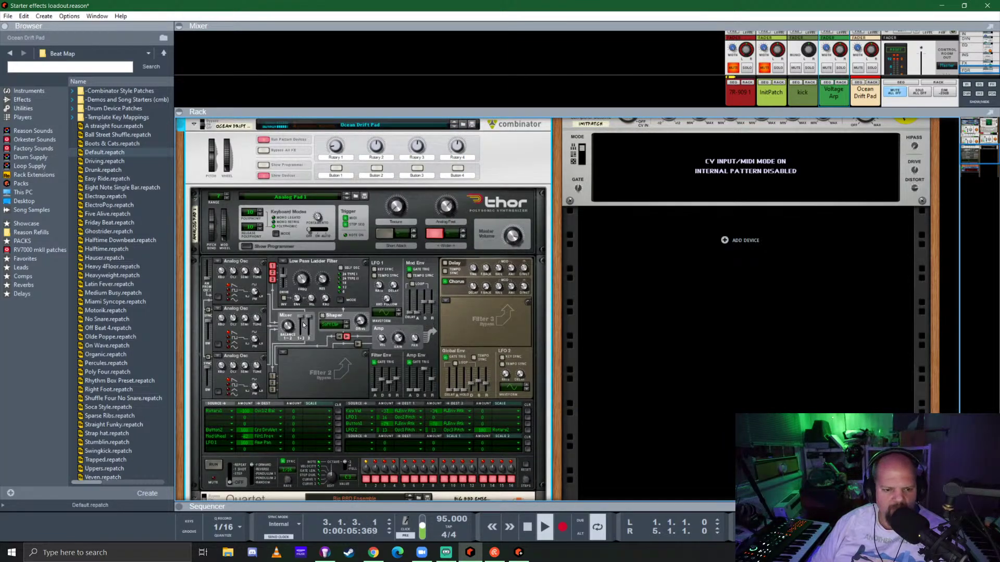
pyautogui.click(233, 272)
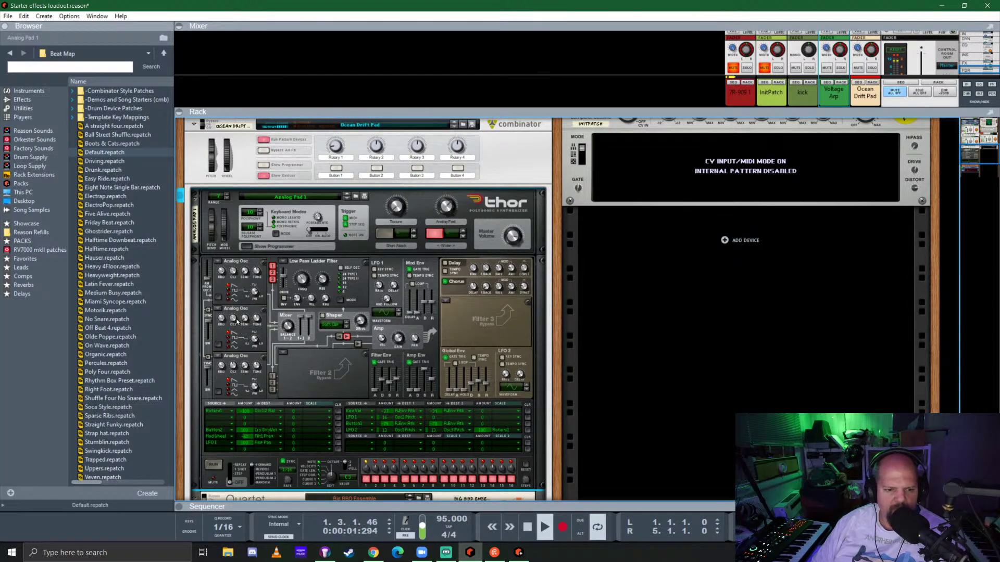
pyautogui.click(264, 176)
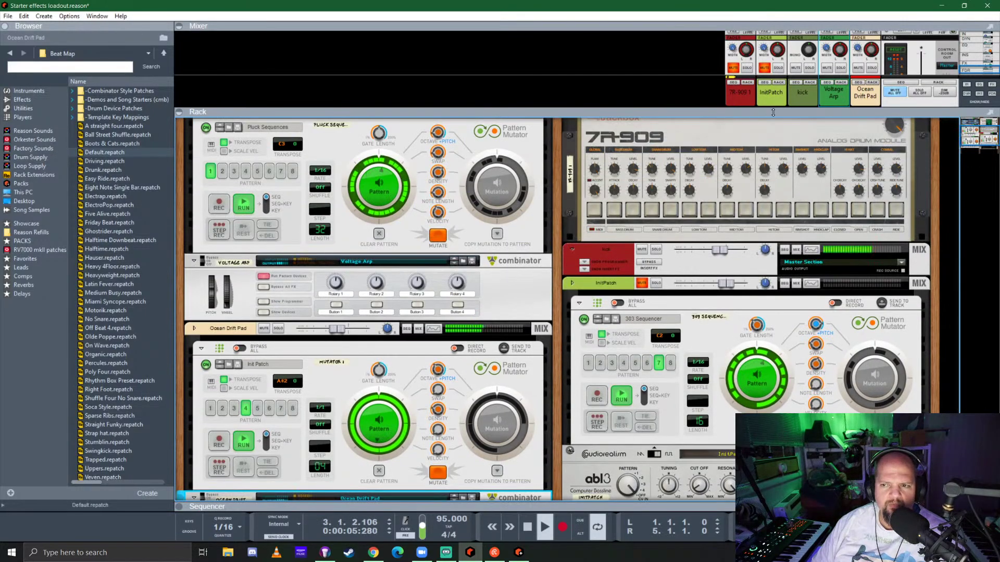
# Unmute the InitPatch bassline channel and adjust the ABL3's Cut Off
pyautogui.click(763, 69)
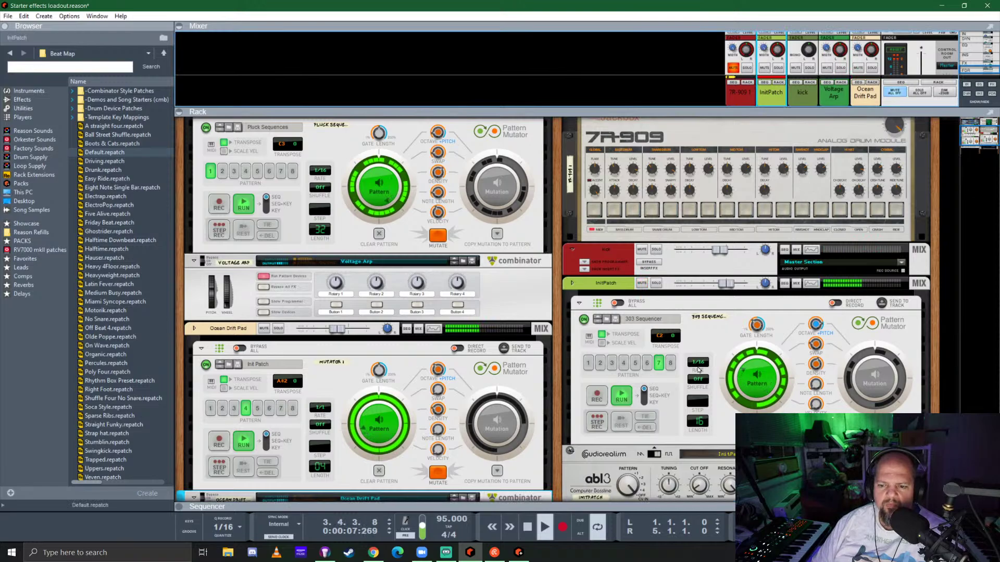
pyautogui.click(699, 485)
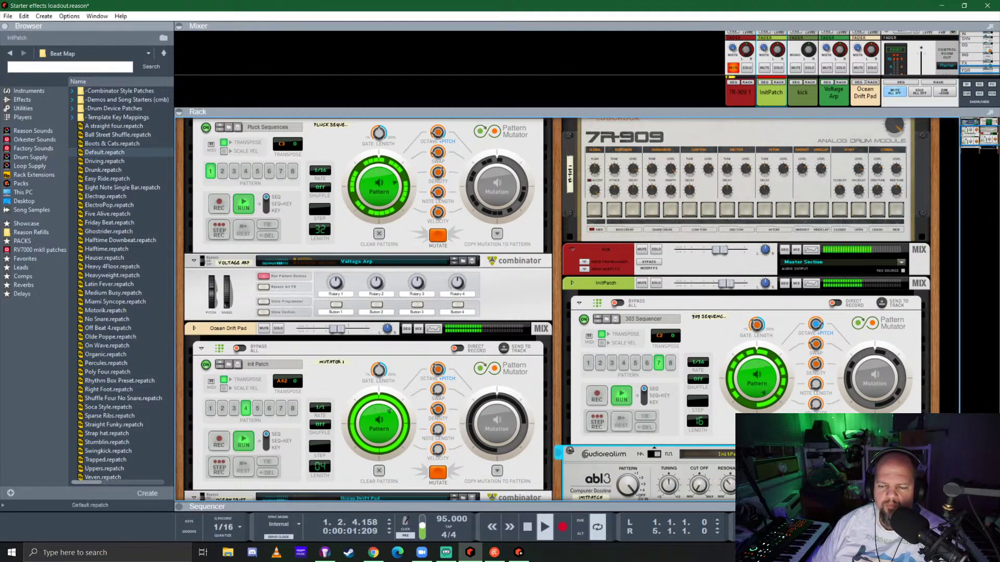
# Move the Beat Map's map position to 2.45°E, 3.20°N and unmute the TR-909 1 channel
pyautogui.scroll(-3, 700, 393)
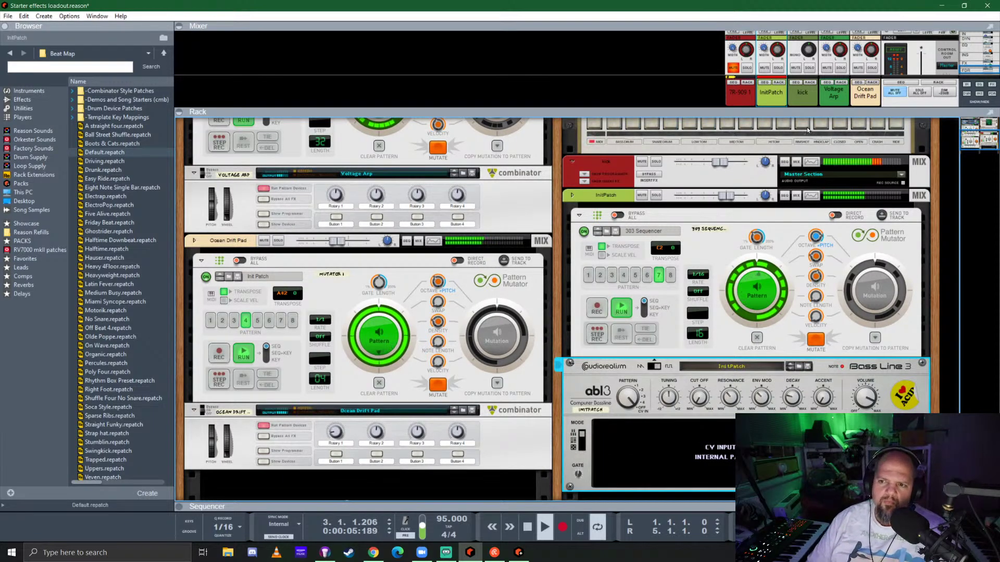
pyautogui.scroll(6, 744, 228)
pyautogui.scroll(1, 745, 228)
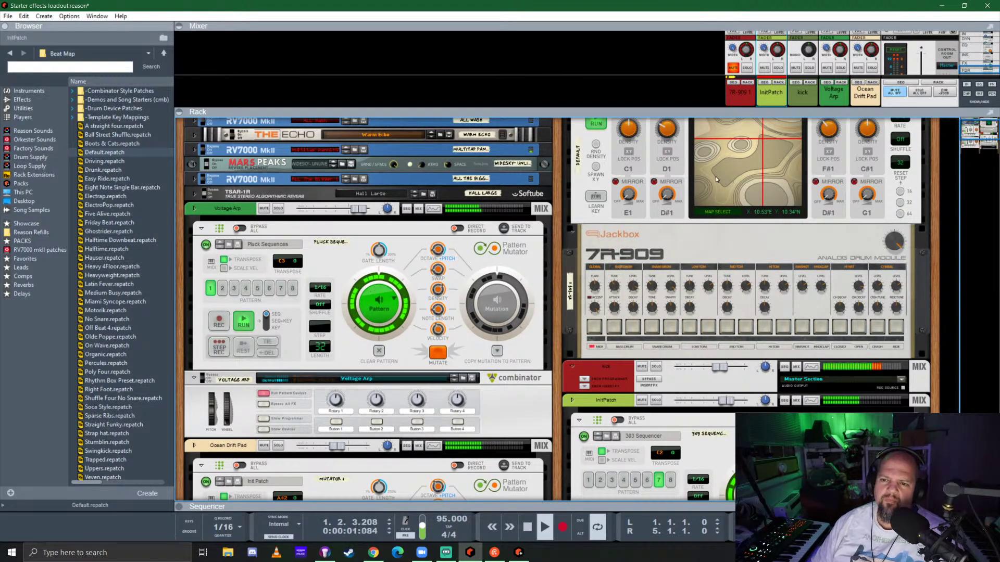
pyautogui.moveTo(742, 202); pyautogui.dragTo(715, 179)
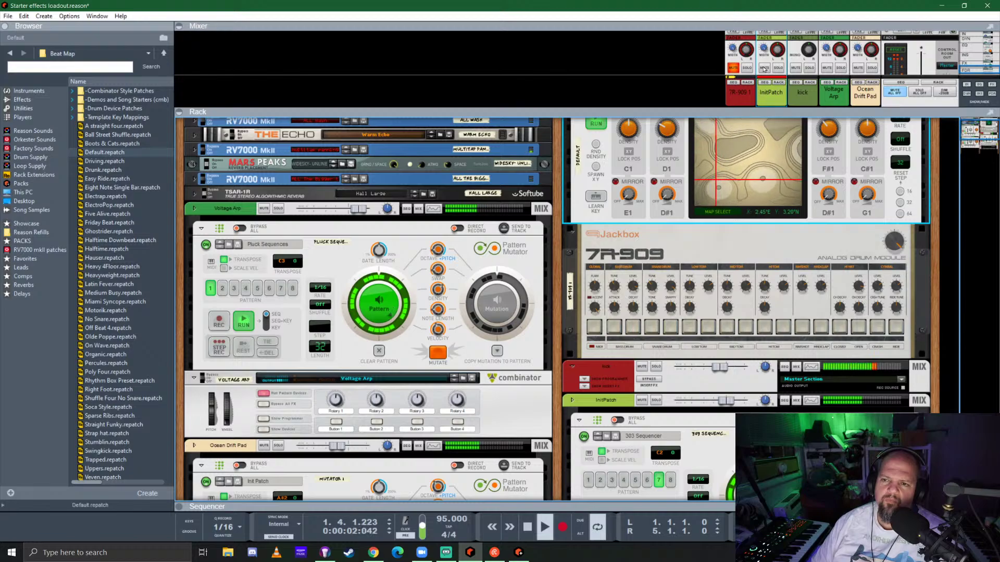
pyautogui.click(733, 68)
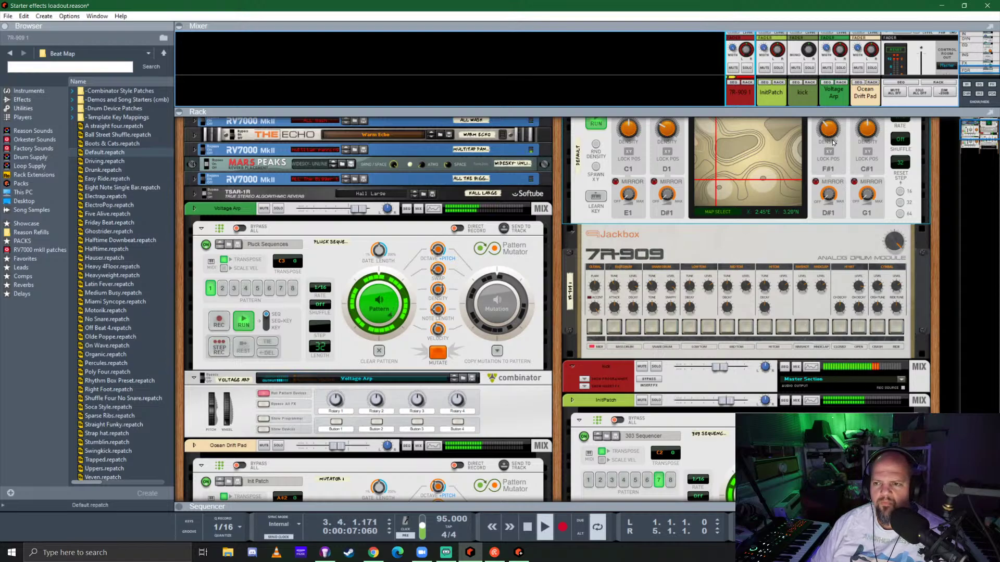
# Adjust the Beat Map's Perc Density and the 7R-909's hi-hat decay
pyautogui.scroll(2, 738, 196)
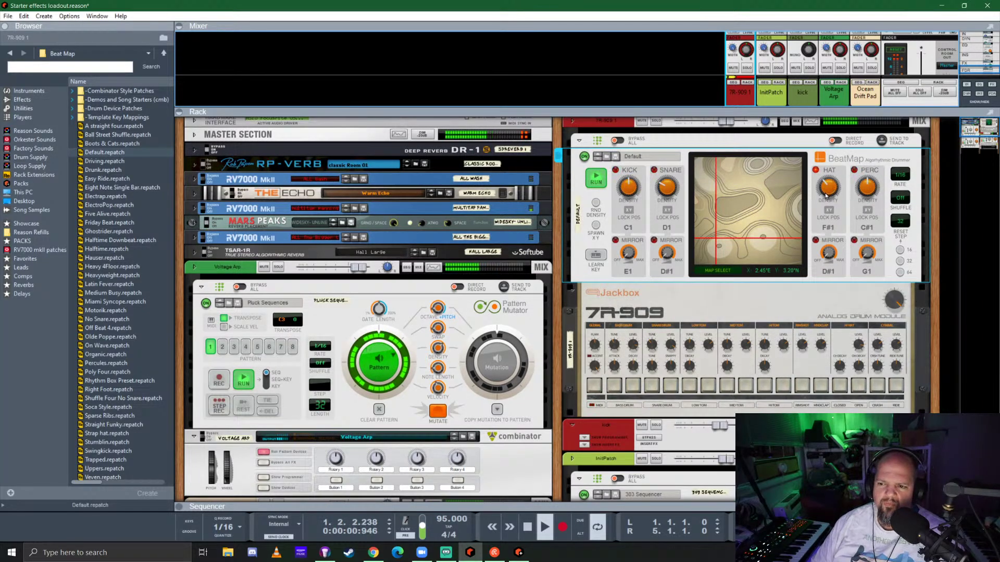
pyautogui.click(672, 252)
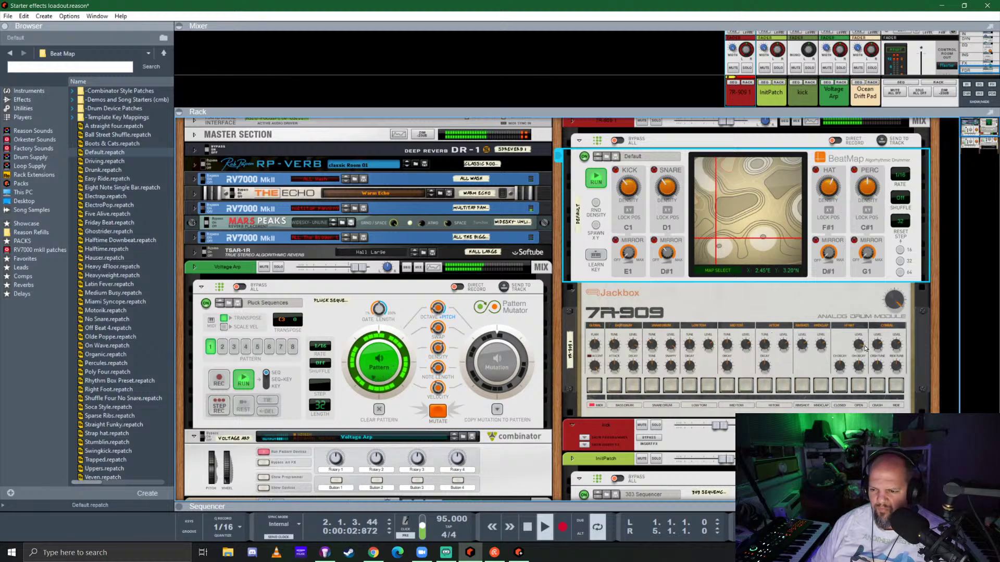
pyautogui.click(861, 371)
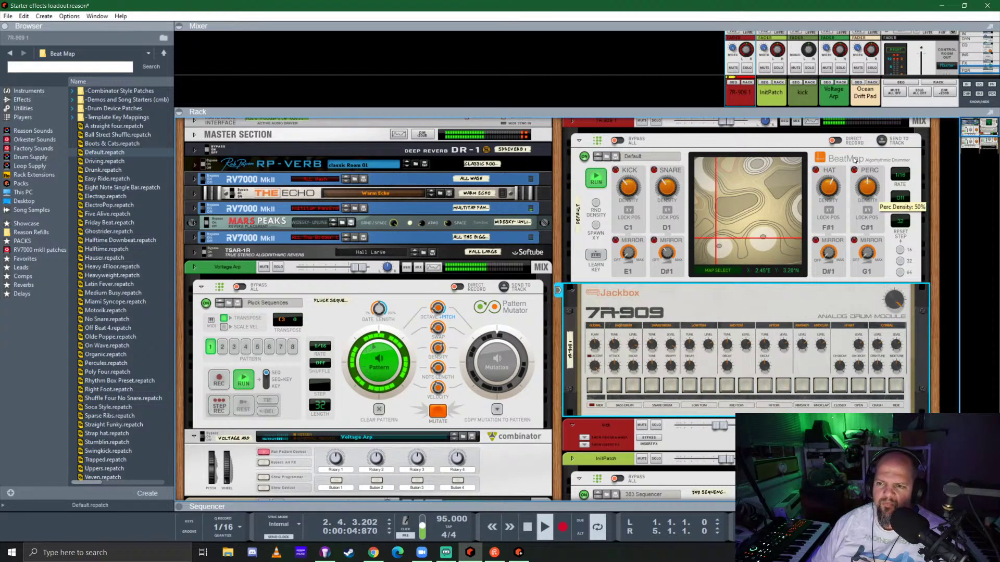
pyautogui.click(869, 194)
pyautogui.moveTo(869, 194); pyautogui.dragTo(881, 178)
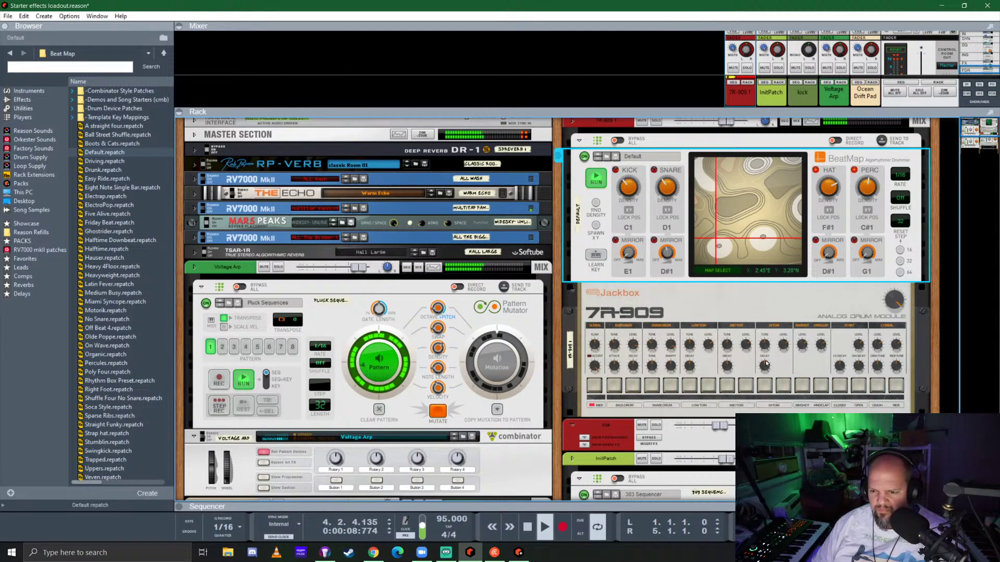
pyautogui.click(833, 334)
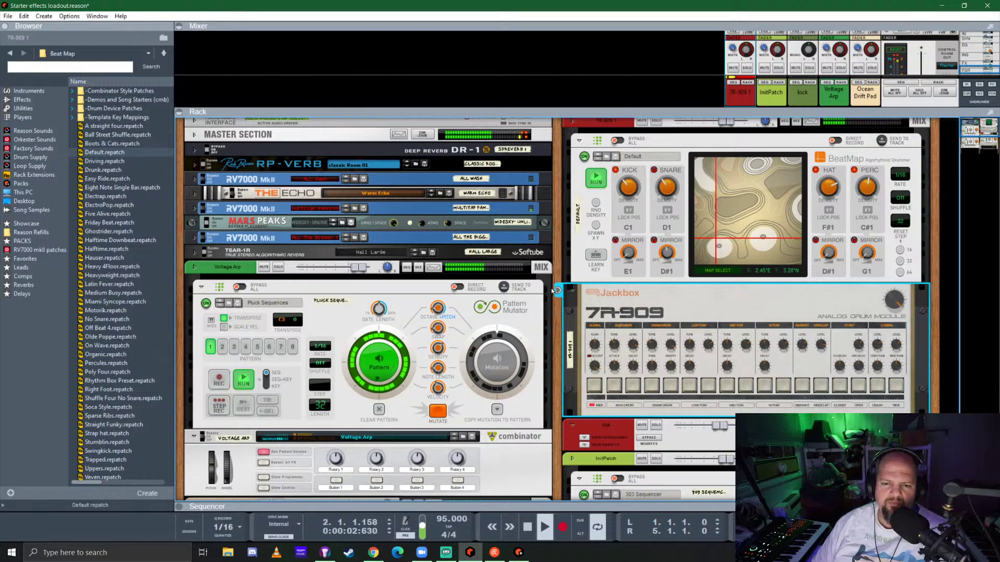
# Find The Legend synth among the instruments and add it to the rack below the Ocean Drift Pad
pyautogui.scroll(-8, 553, 290)
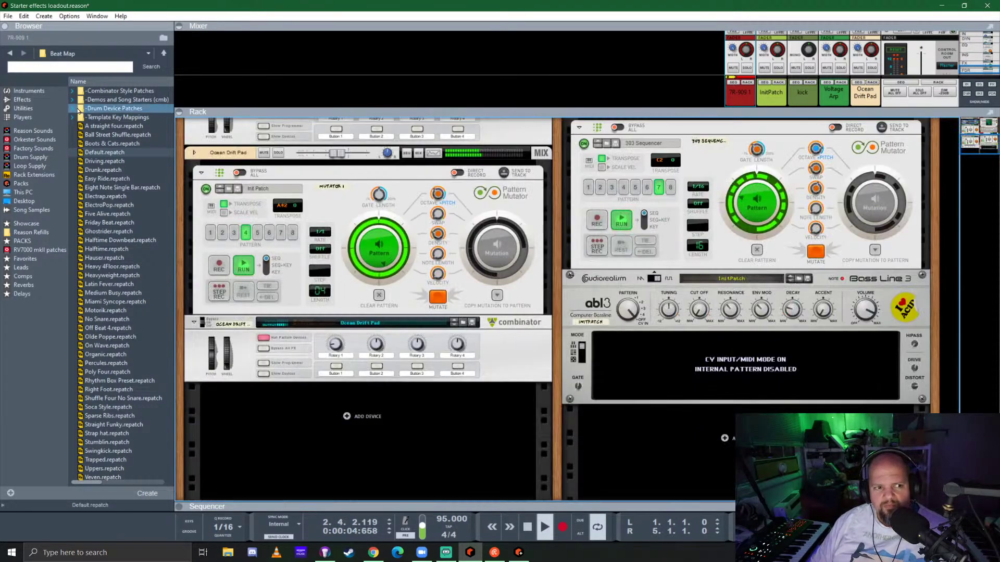
pyautogui.click(28, 91)
pyautogui.scroll(-5, 100, 241)
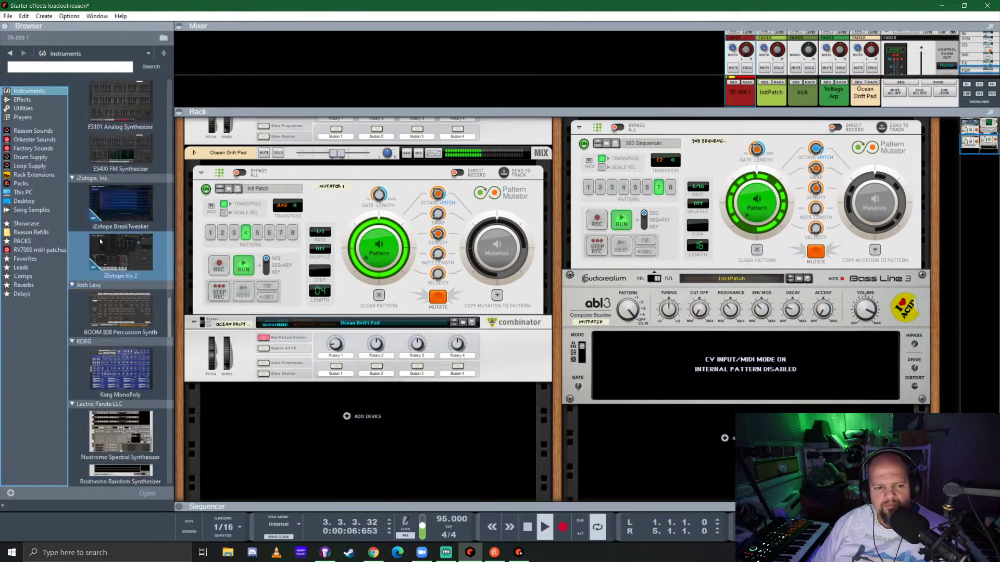
pyautogui.scroll(-5, 100, 241)
pyautogui.moveTo(120, 320); pyautogui.dragTo(367, 416)
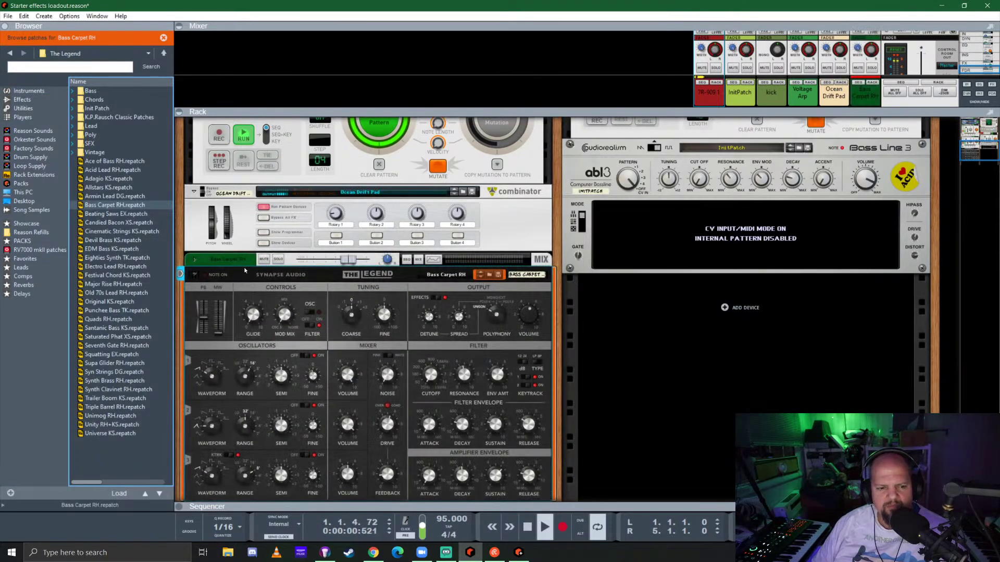
# Change the track color of The Legend's Bass Carpet RH mix channel to red
pyautogui.click(242, 259)
pyautogui.rightClick(242, 259)
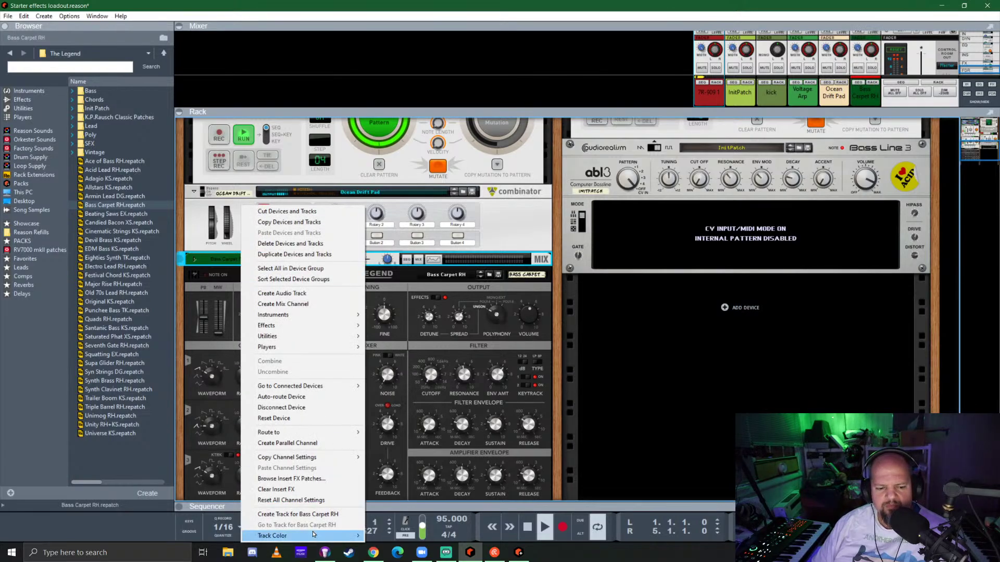
pyautogui.moveTo(313, 535)
pyautogui.click(399, 219)
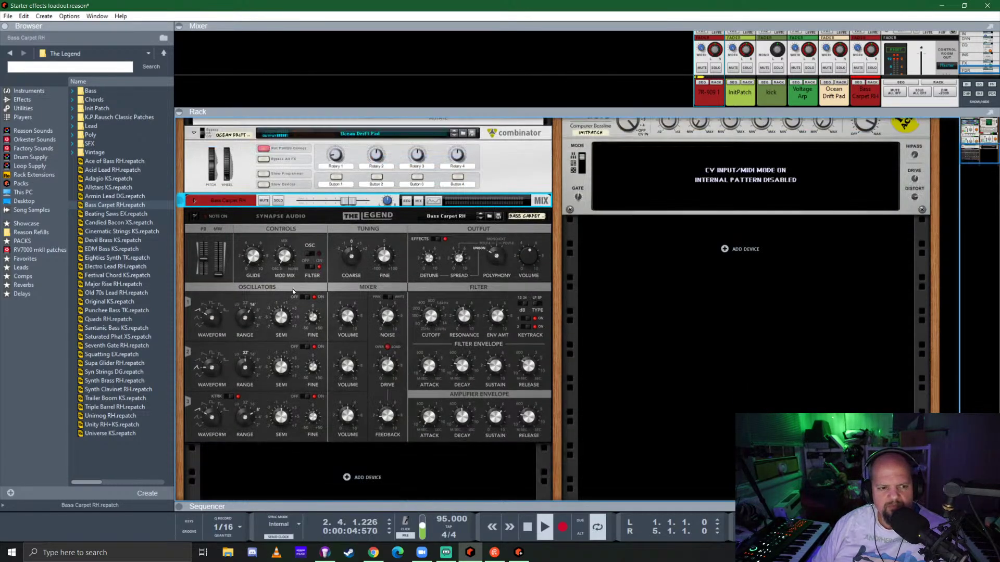
# Open The Legend's Bass patch folder, try Fast Bass DG and load the Japan is Big EX patch
pyautogui.scroll(-1, 293, 291)
pyautogui.doubleClick(90, 91)
pyautogui.click(89, 93)
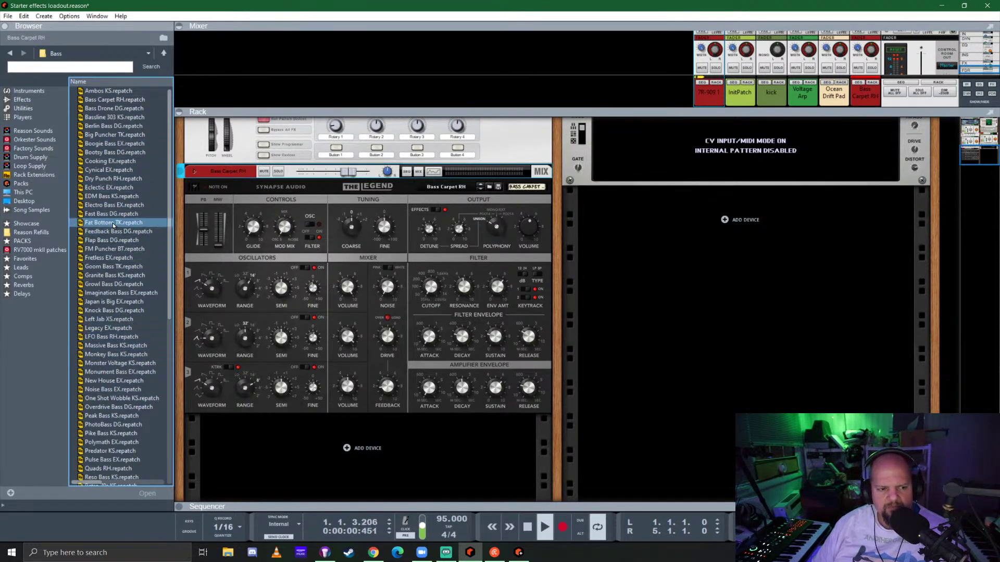
pyautogui.click(93, 214)
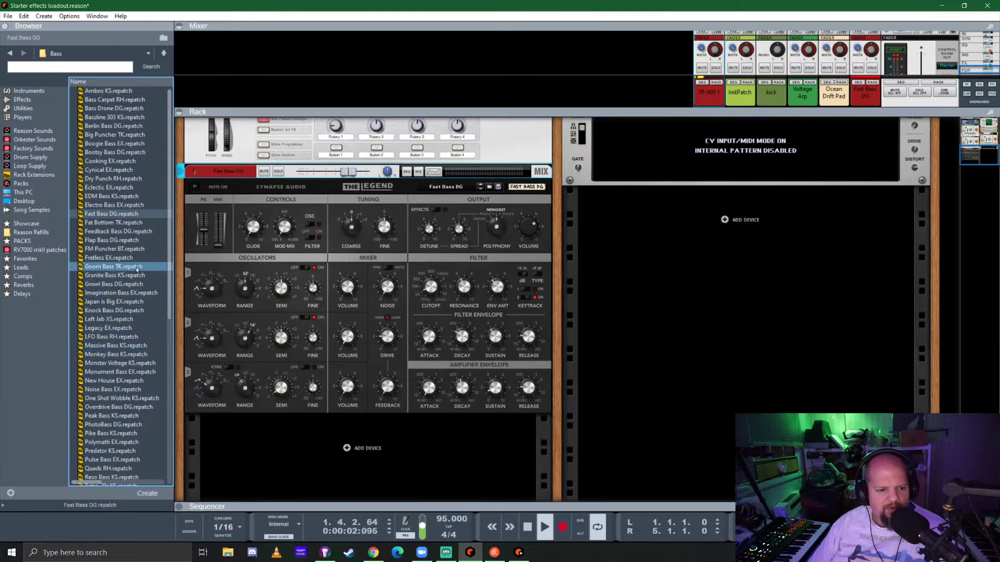
pyautogui.click(116, 301)
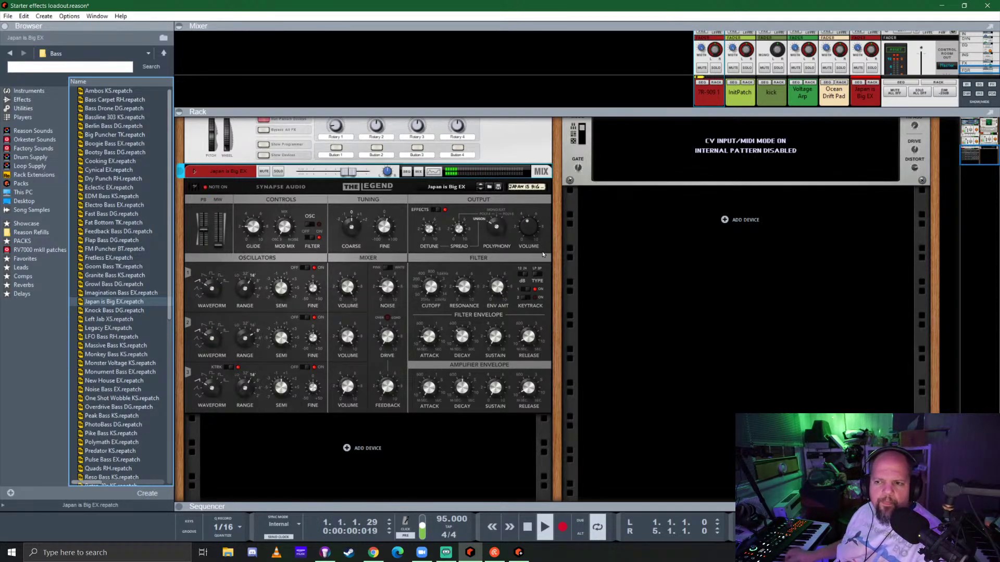
# Enlarge the mixer view and mute the InitPatch and Voltage Arp channels
pyautogui.moveTo(863, 109); pyautogui.dragTo(797, 177)
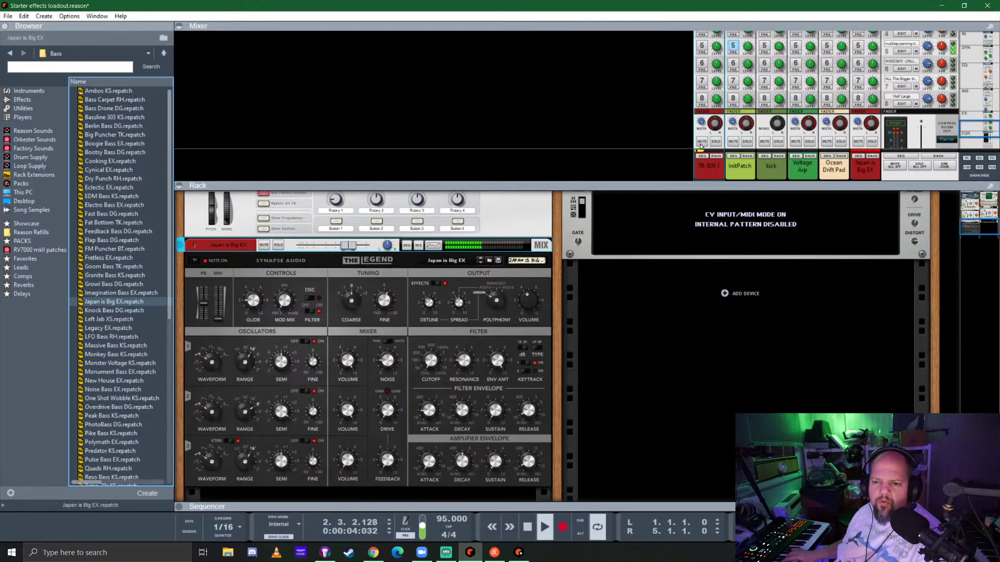
pyautogui.click(733, 141)
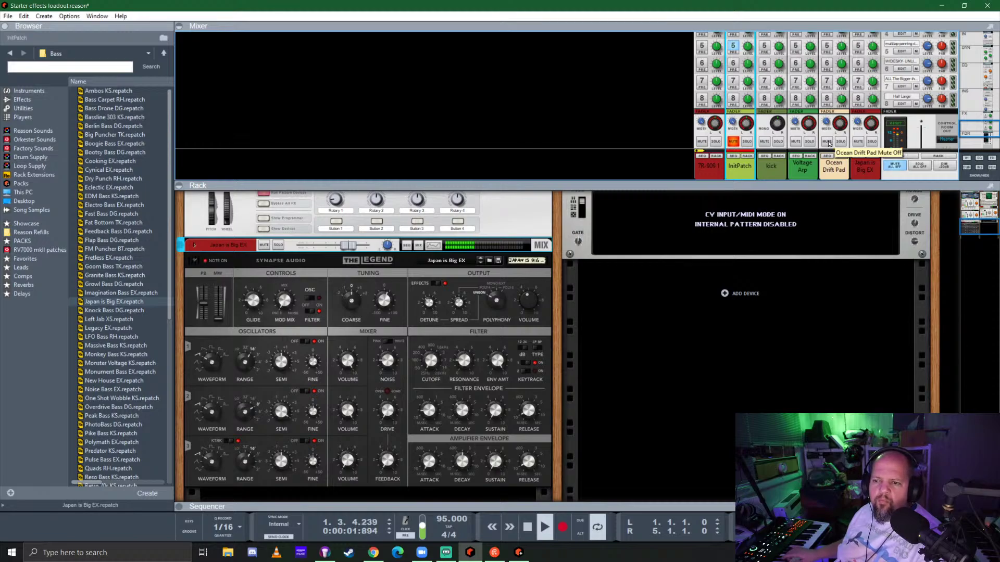
pyautogui.click(794, 143)
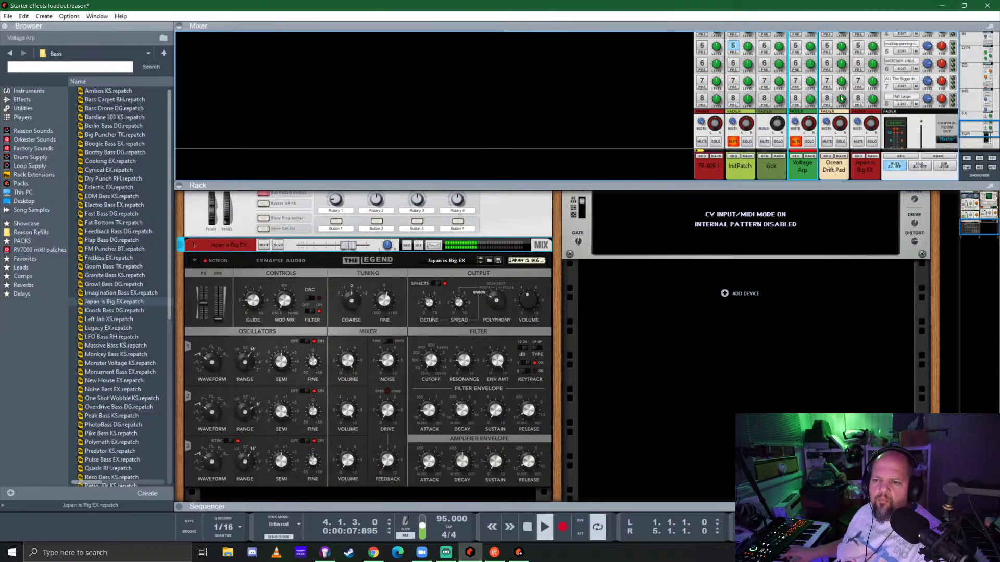
# Enable FX send 5 on the Japan is Big EX channel, shrink the mixer and adjust The Legend's output volume
pyautogui.scroll(4, 836, 86)
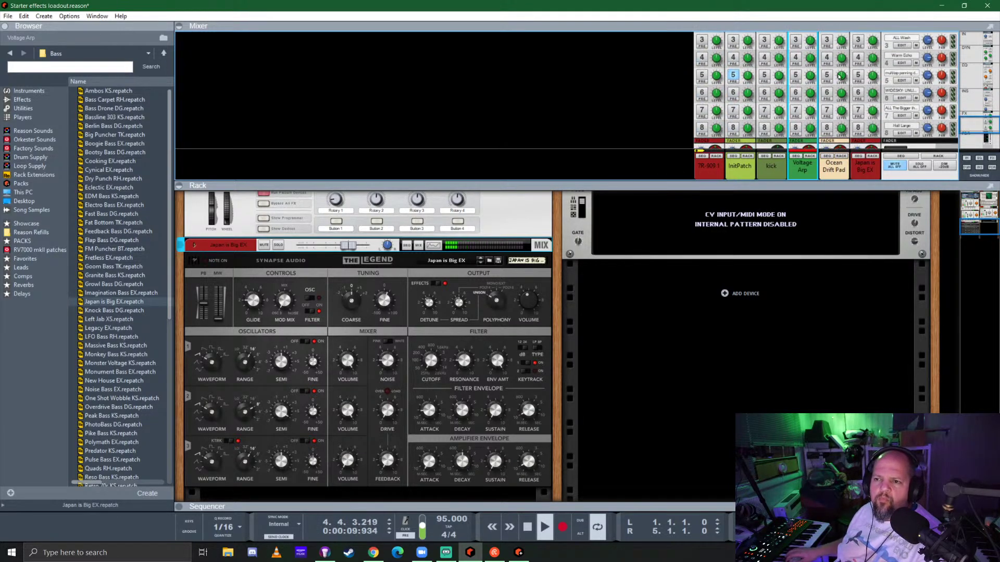
pyautogui.click(858, 75)
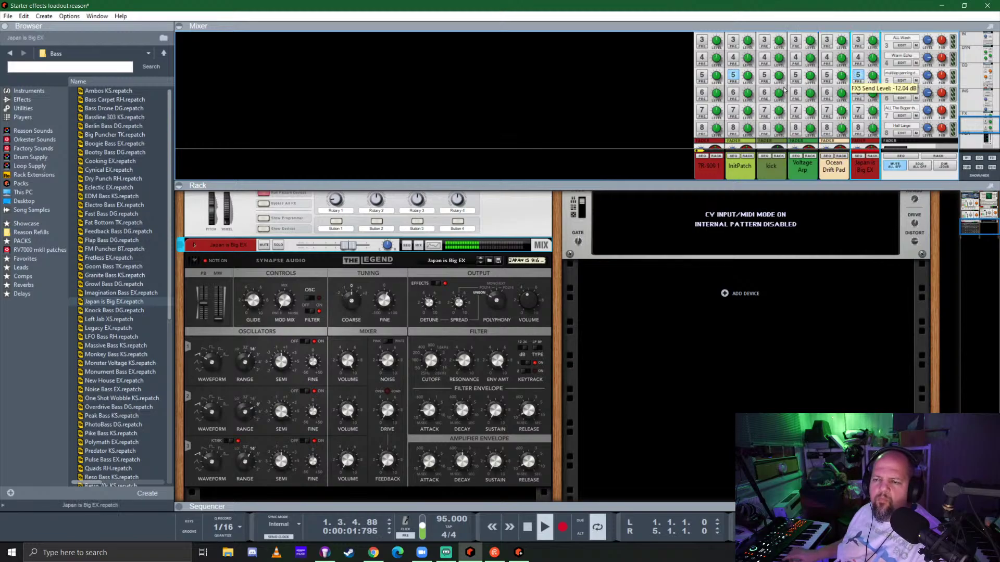
pyautogui.moveTo(665, 182); pyautogui.dragTo(665, 67)
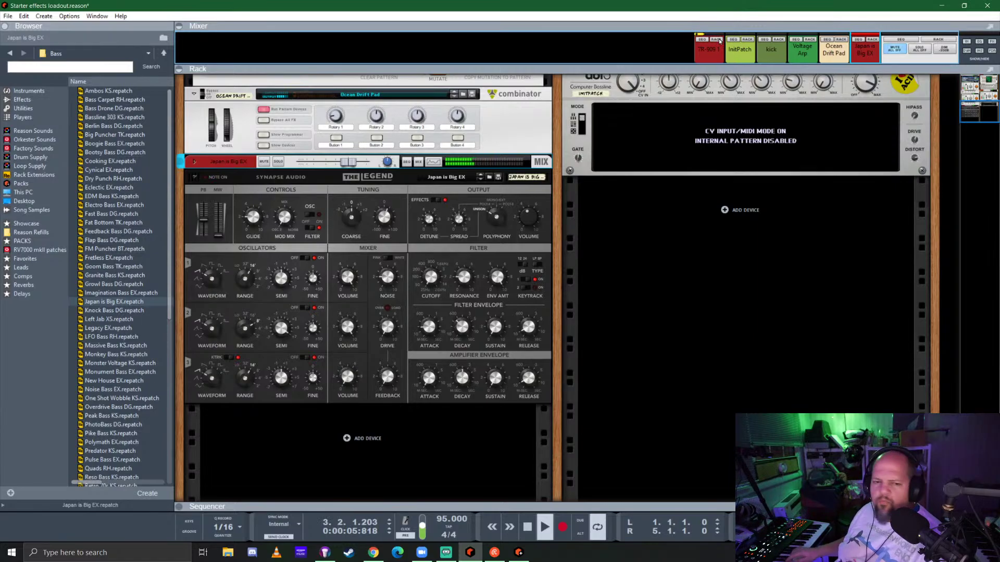
pyautogui.click(518, 223)
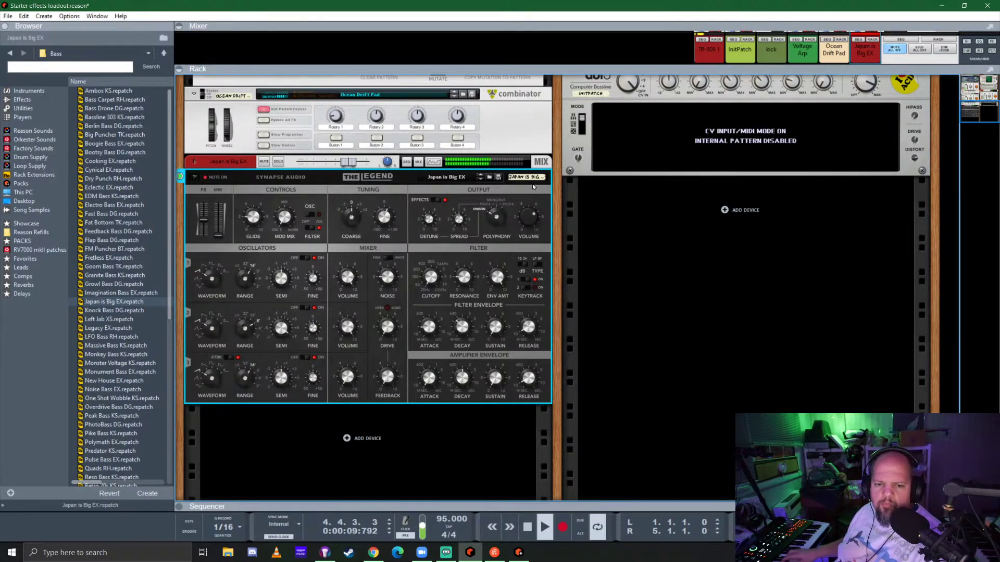
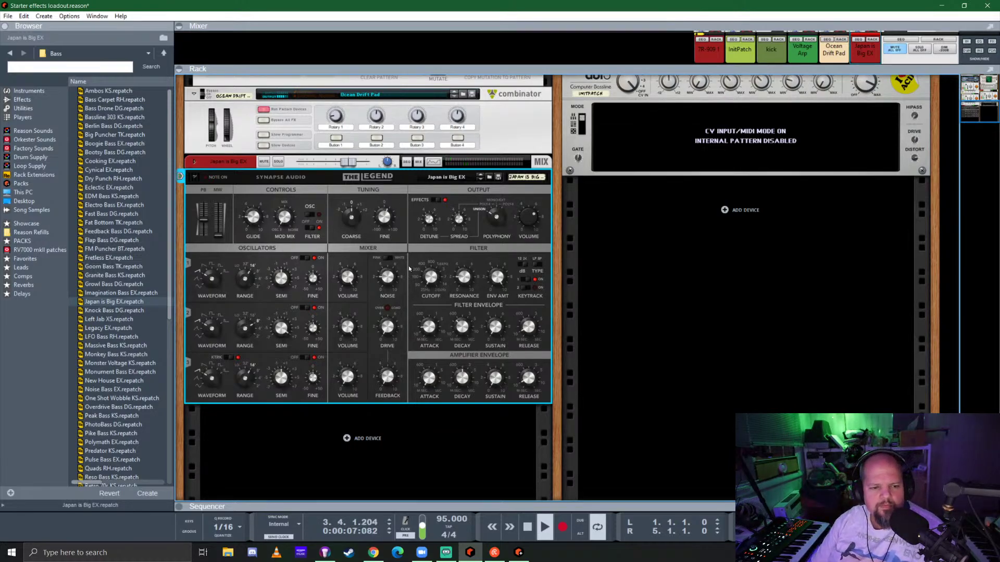
# Add a Quad Note Generator player to The Legend and reset it to its Init Patch
pyautogui.click(17, 119)
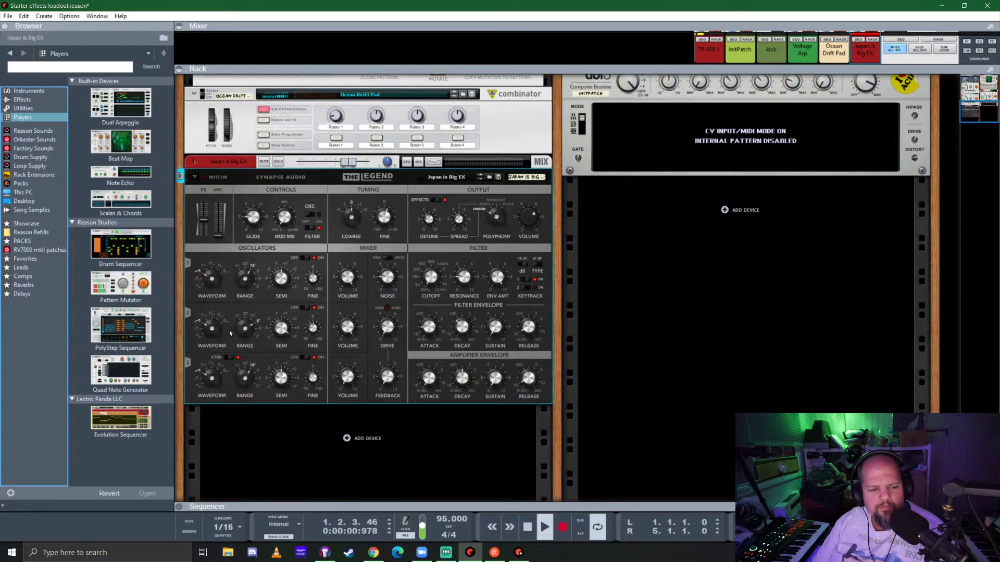
pyautogui.moveTo(130, 370); pyautogui.dragTo(380, 205)
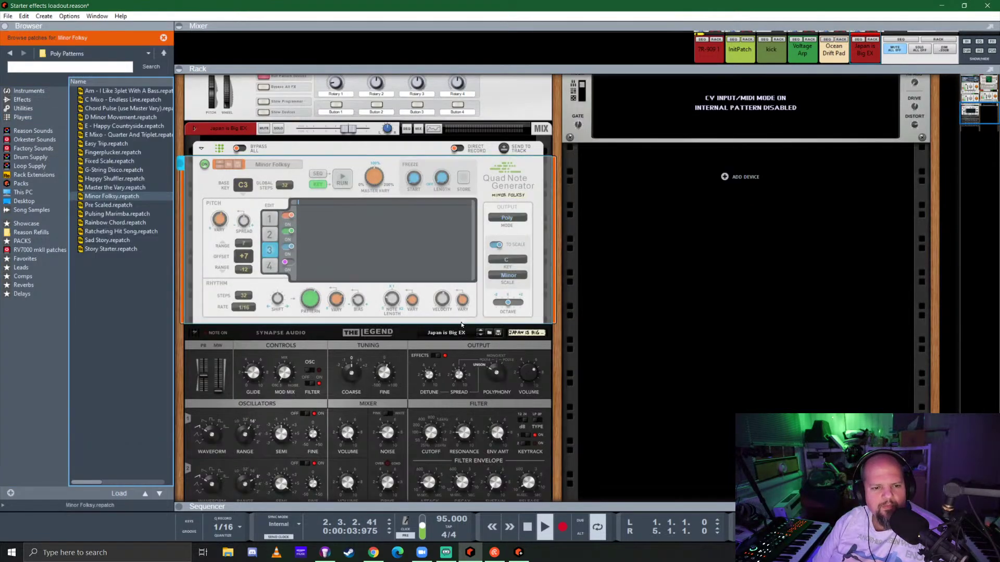
pyautogui.rightClick(304, 180)
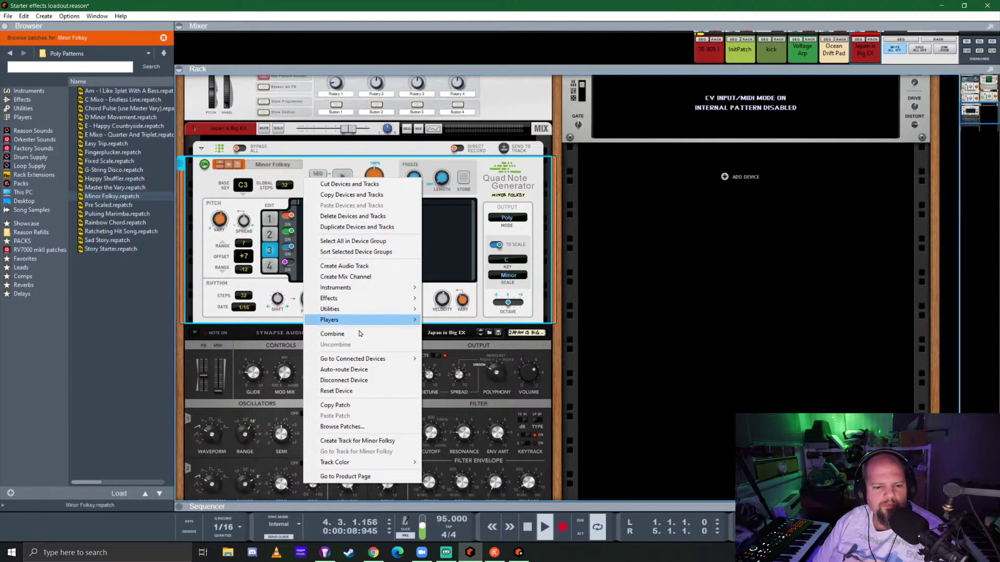
pyautogui.click(357, 390)
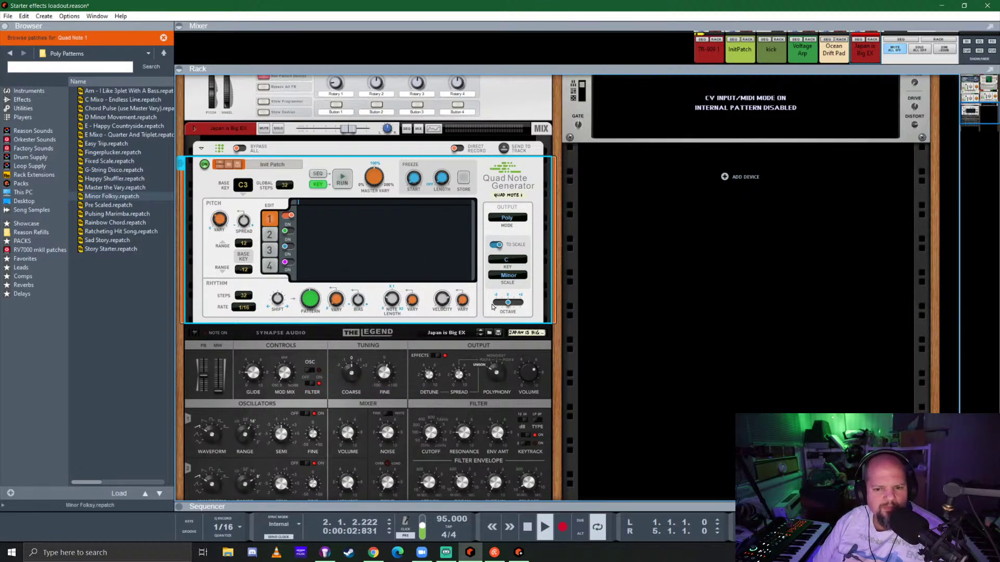
# Set the Quad Note Generator's output mode to Mono Last and scale to Minor Pentatonic, and run it briefly
pyautogui.click(508, 218)
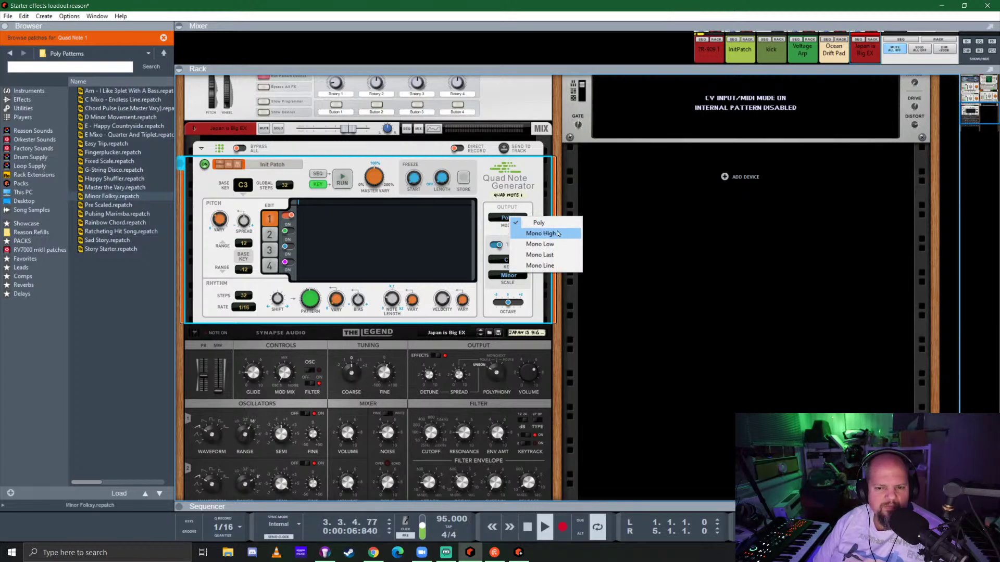
pyautogui.click(549, 254)
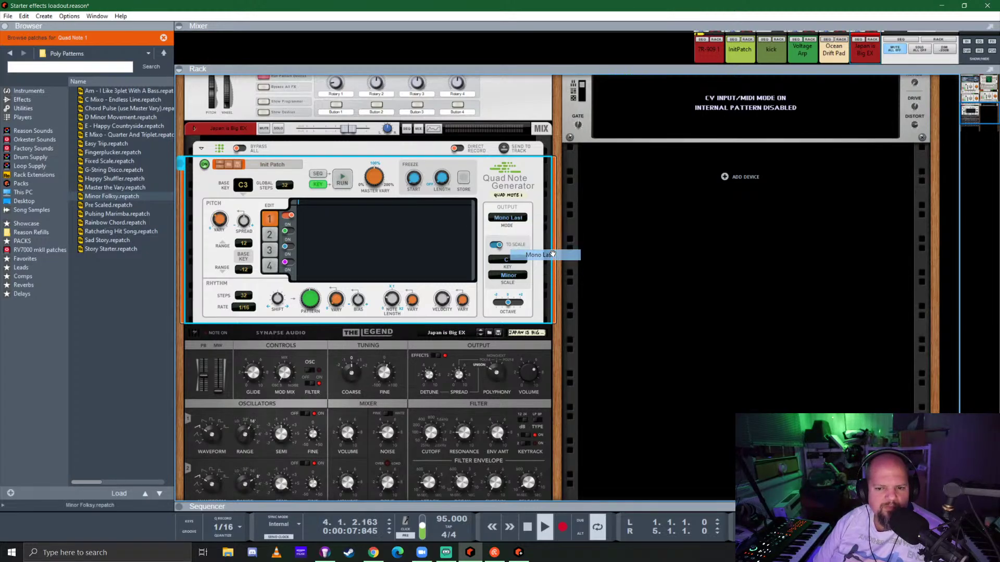
pyautogui.click(512, 279)
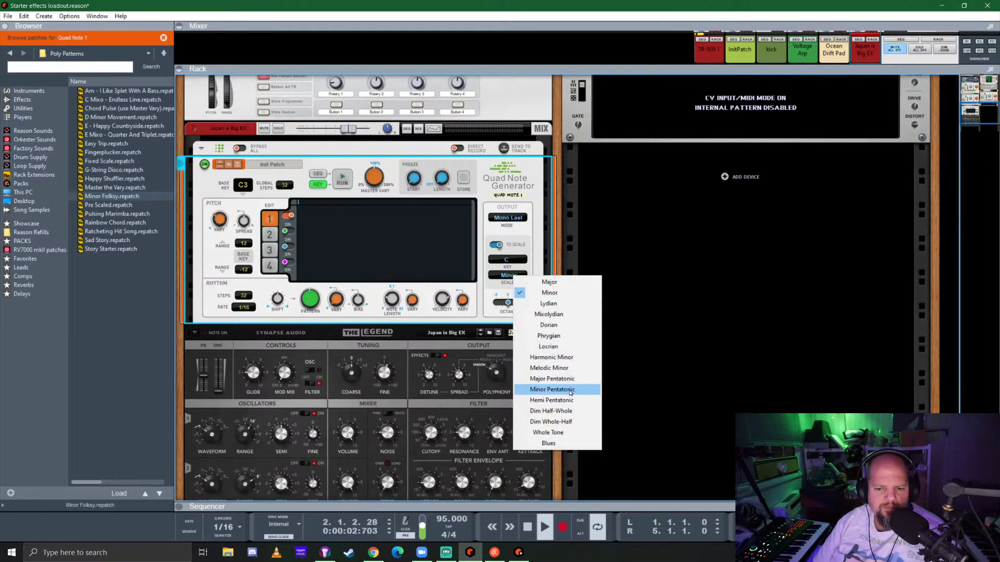
pyautogui.click(551, 389)
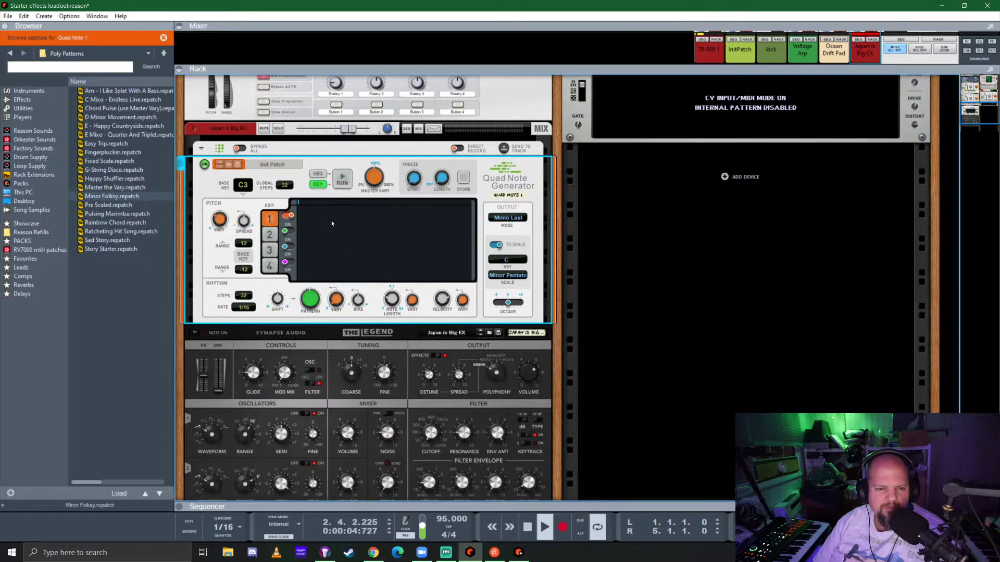
pyautogui.click(342, 180)
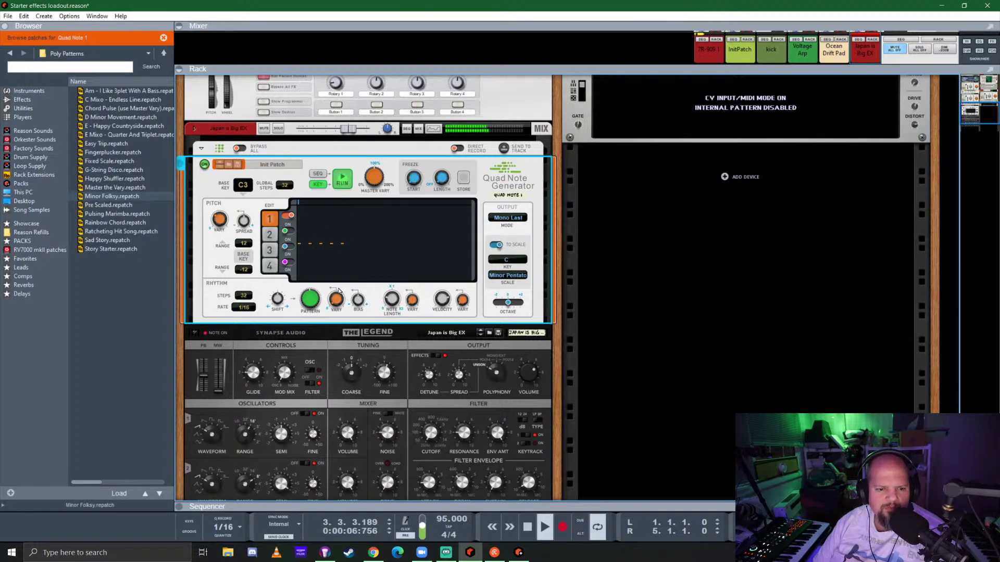
pyautogui.click(342, 180)
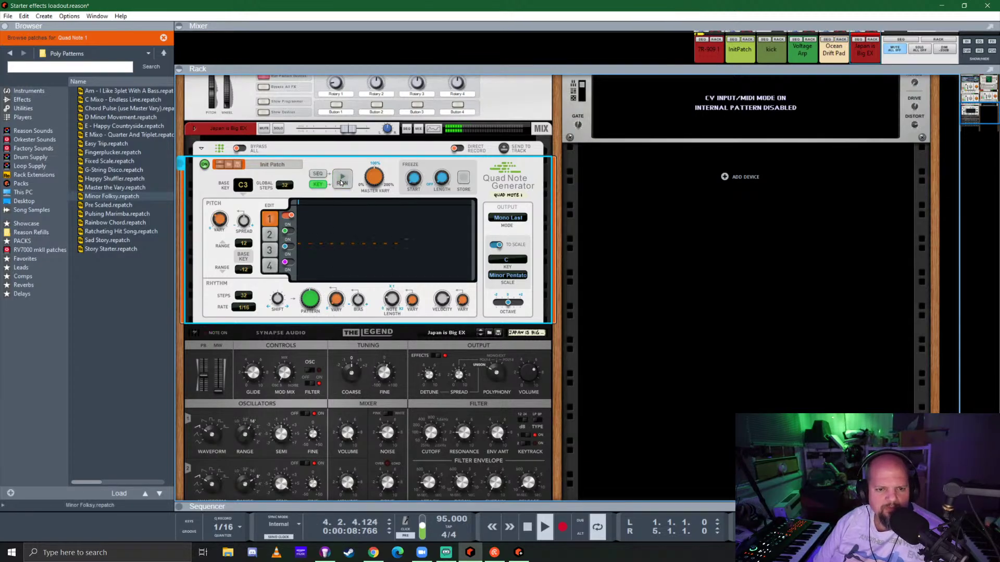
# Run the Quad Note Generator and set line 1's rhythm pattern to 23
pyautogui.click(342, 181)
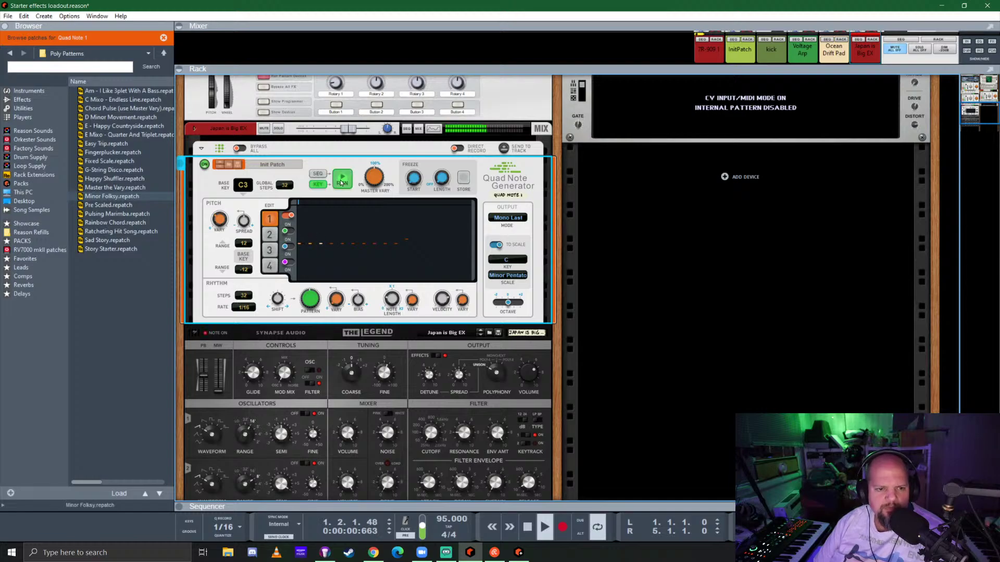
pyautogui.click(342, 181)
pyautogui.click(342, 181)
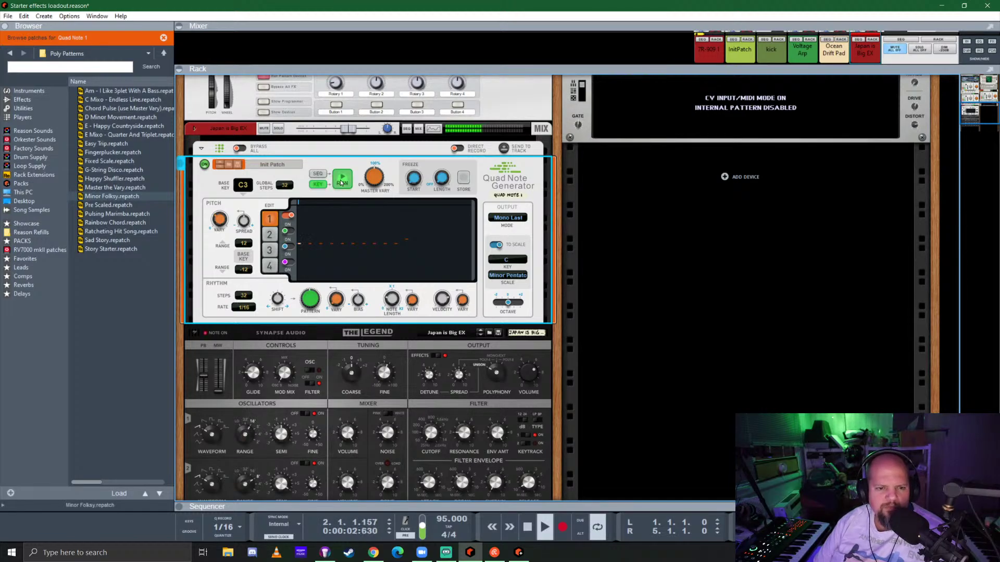
pyautogui.moveTo(309, 314); pyautogui.dragTo(325, 274)
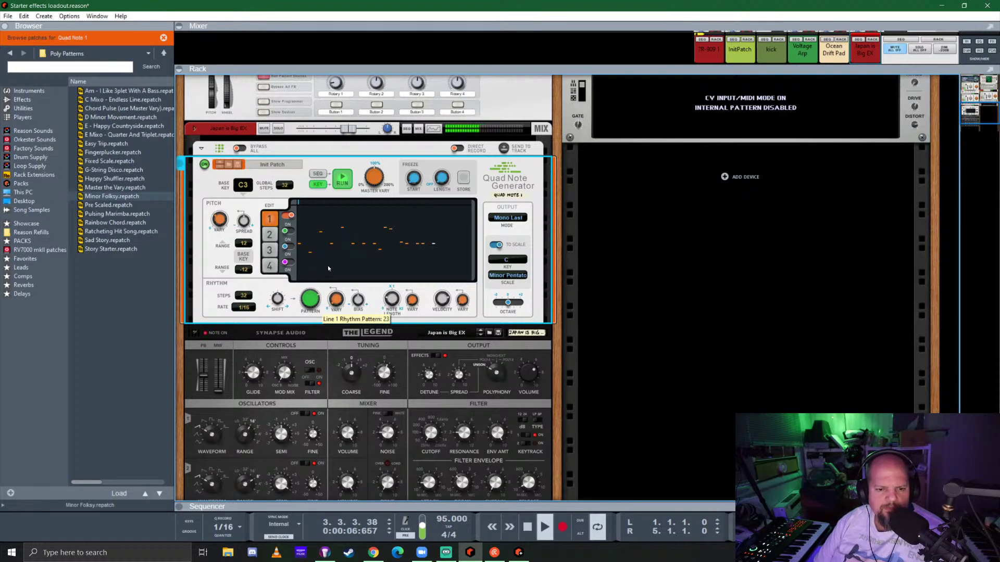
# Adjust The Legend's oscillator 1 range and its unison detune and spread
pyautogui.scroll(-5, 328, 265)
pyautogui.scroll(3, 350, 305)
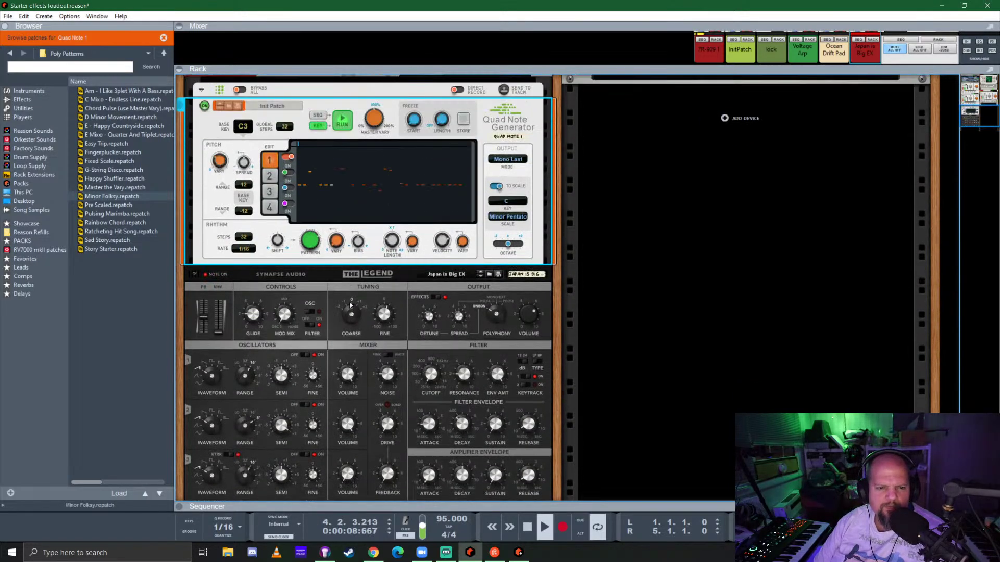
pyautogui.scroll(-3, 351, 306)
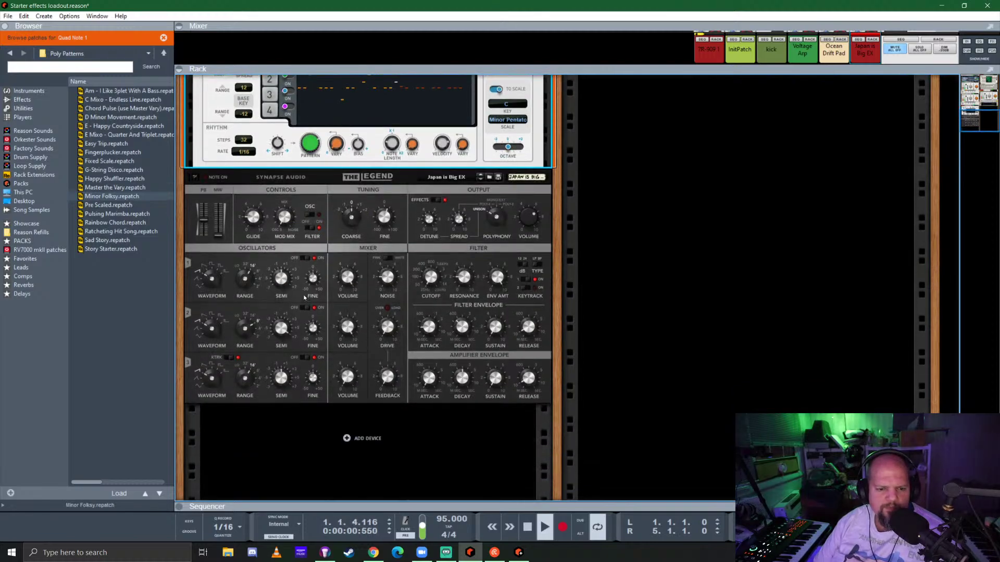
pyautogui.moveTo(239, 281); pyautogui.dragTo(240, 272)
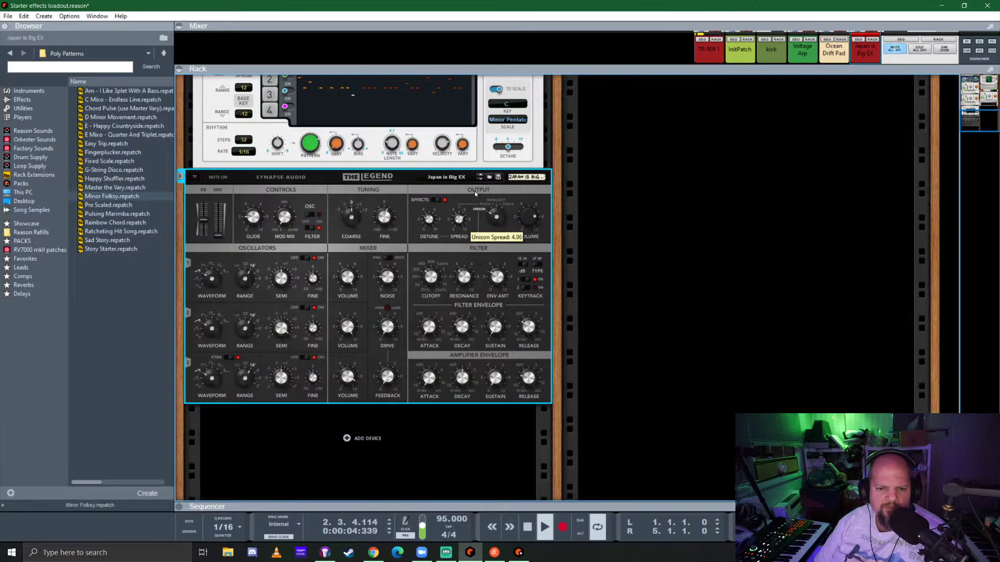
pyautogui.moveTo(430, 220)
pyautogui.mouseDown()
pyautogui.moveTo(440, 236)
pyautogui.moveTo(442, 212)
pyautogui.mouseUp()
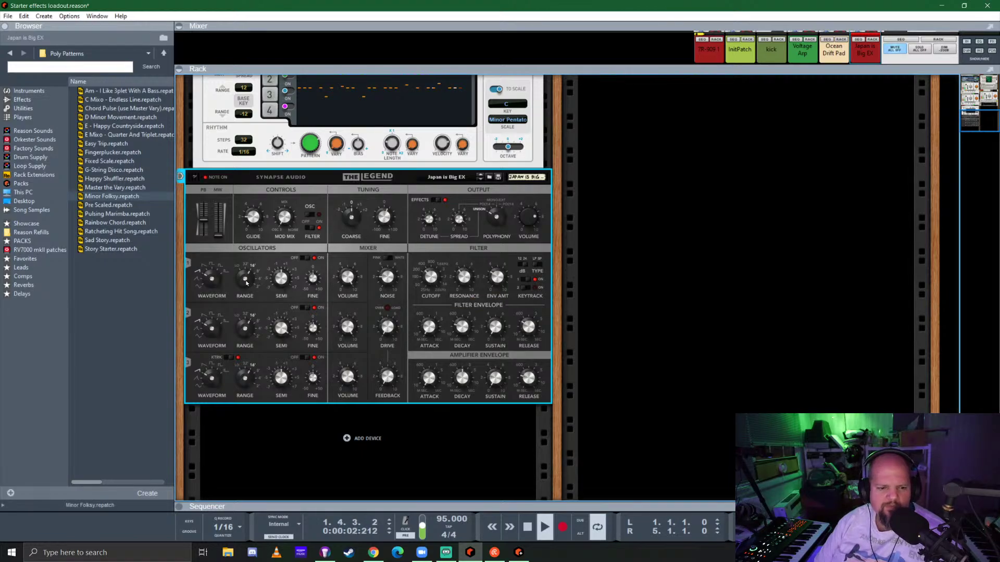
# Set the Quad Note Generator's upper pitch range to 7 and adjust The Legend's filter cutoff
pyautogui.scroll(3, 253, 309)
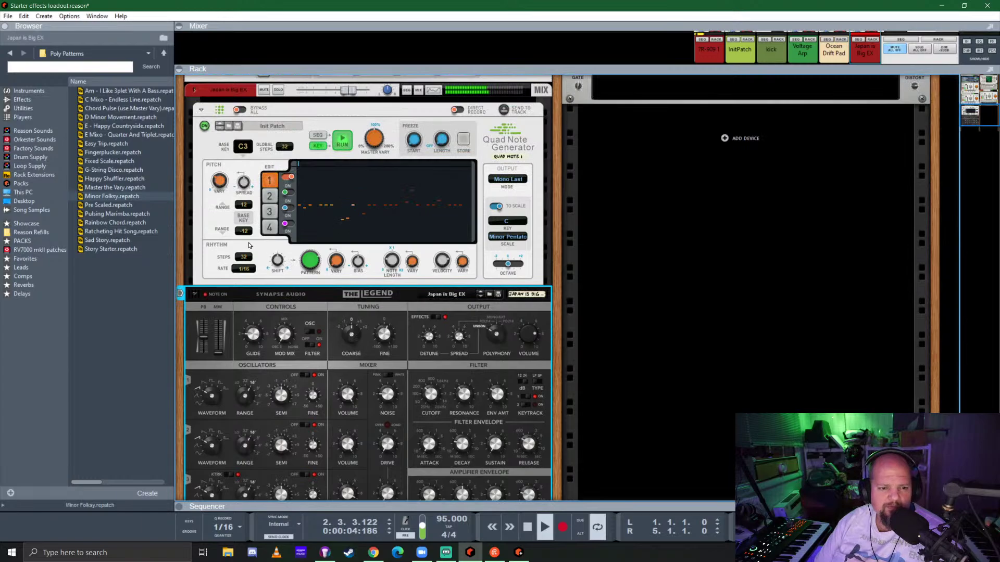
pyautogui.moveTo(248, 210); pyautogui.dragTo(247, 231)
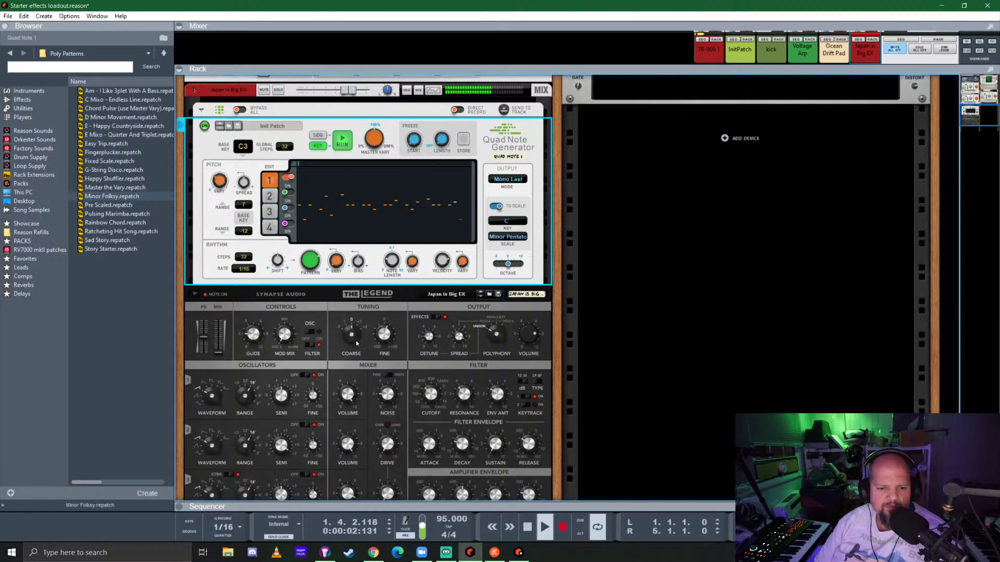
pyautogui.click(429, 401)
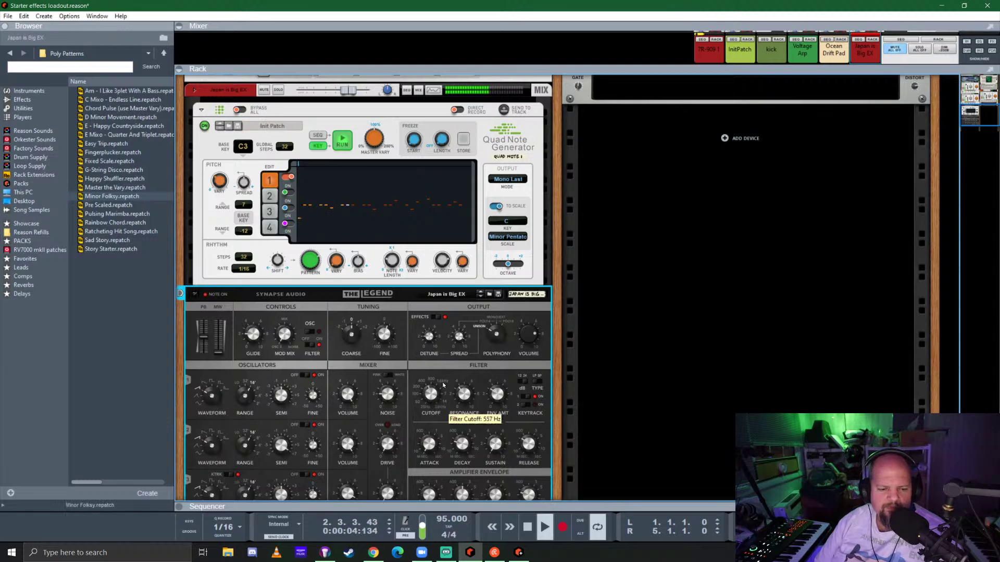
# Set The Legend's oscillators 1 and 2 to the 32' range and oscillator 2's semitone offset to about -0.7
pyautogui.moveTo(245, 395); pyautogui.dragTo(244, 401)
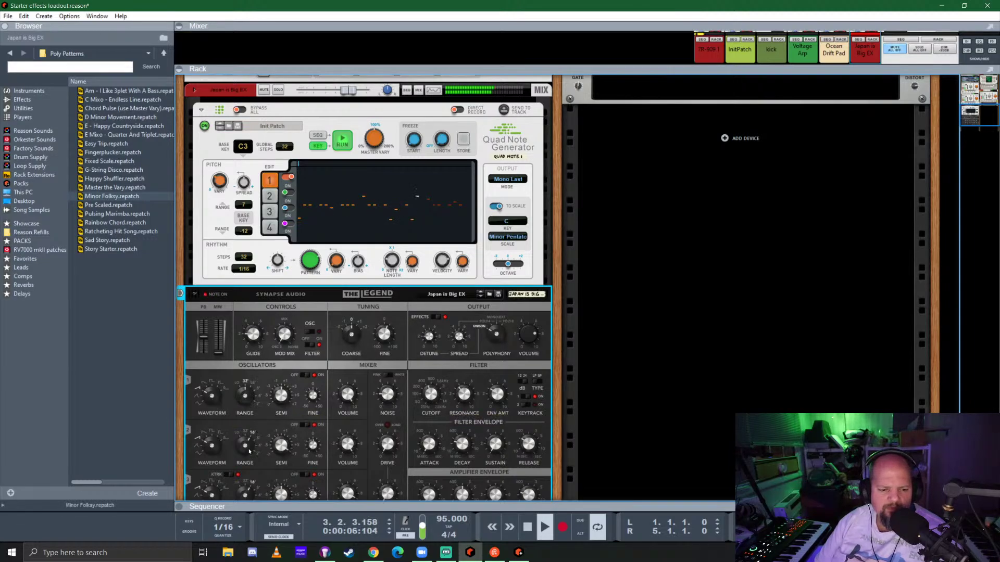
pyautogui.moveTo(249, 451); pyautogui.dragTo(250, 460)
pyautogui.scroll(-3, 291, 453)
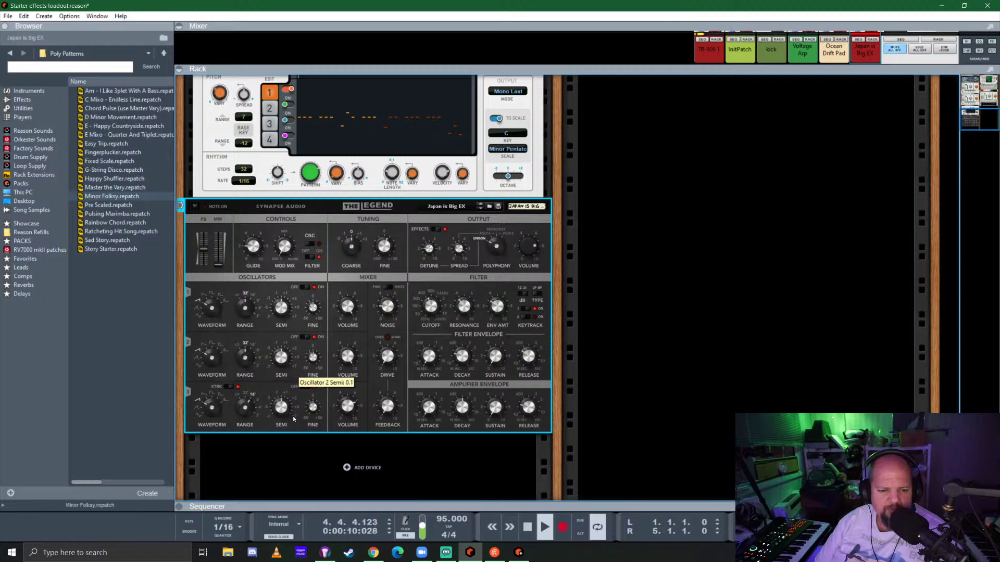
pyautogui.moveTo(293, 417); pyautogui.dragTo(303, 424)
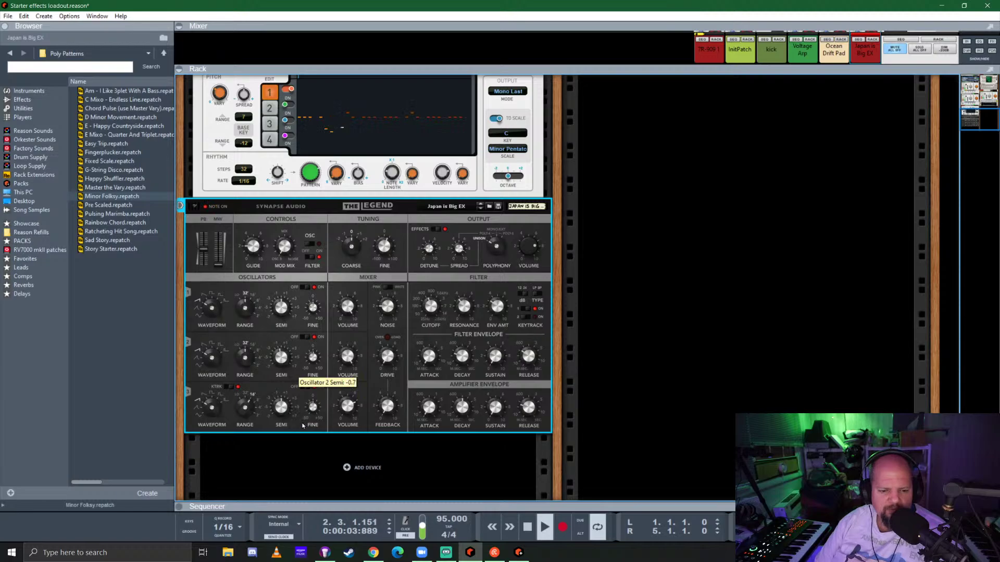
# Set The Legend's filter resonance to about 5 and its filter cutoff to 499 Hz
pyautogui.scroll(4, 344, 401)
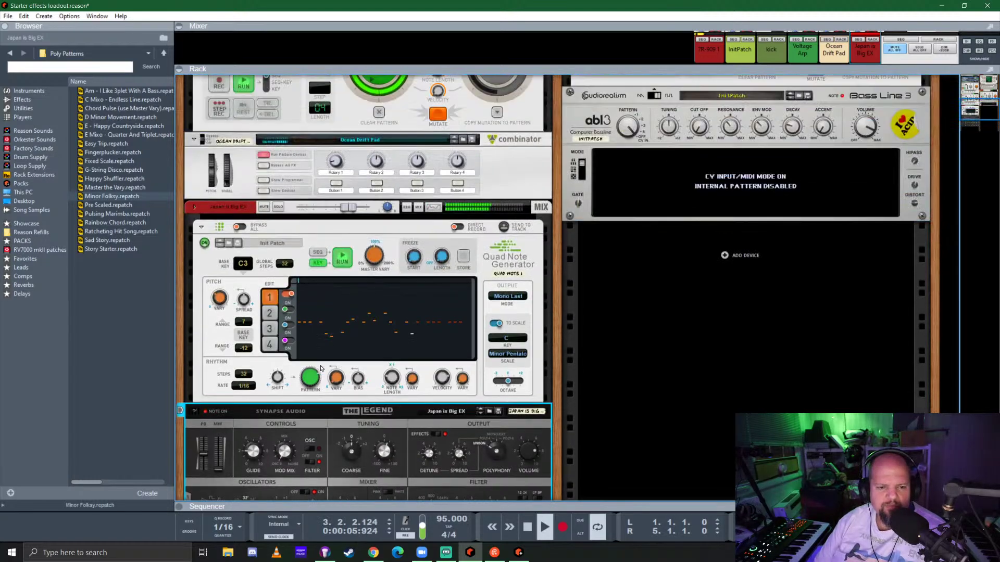
pyautogui.scroll(-3, 377, 376)
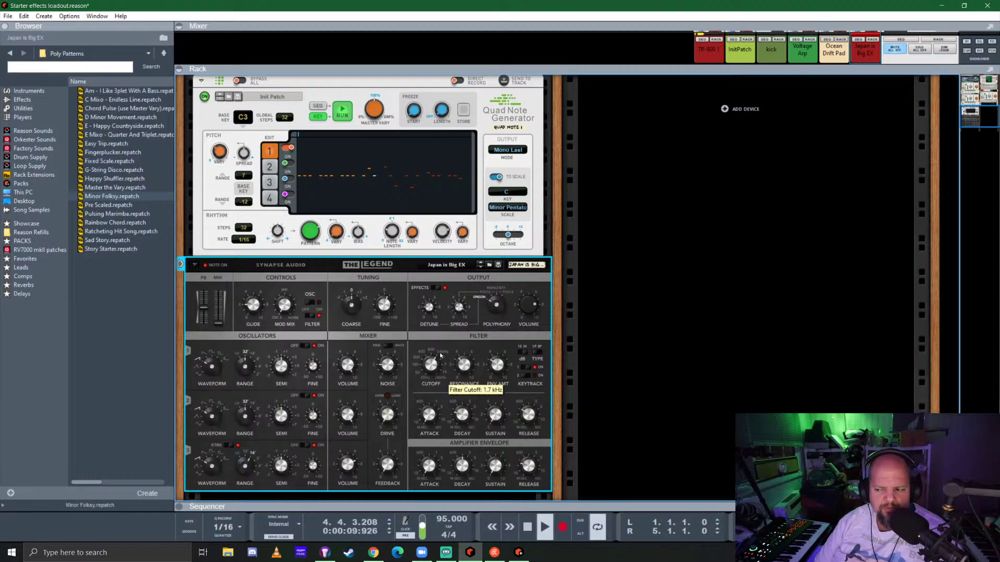
pyautogui.moveTo(440, 352); pyautogui.dragTo(453, 316)
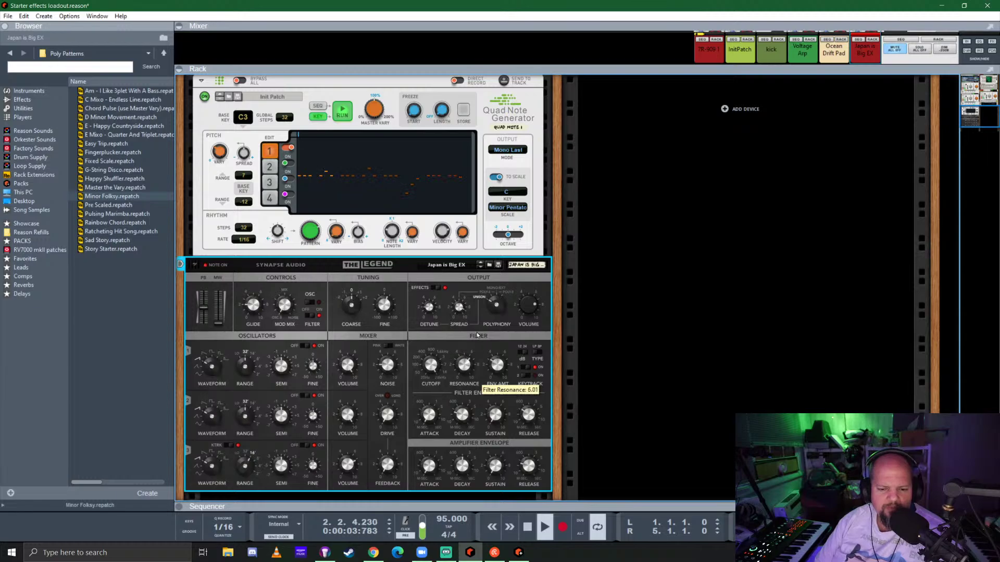
pyautogui.moveTo(430, 366); pyautogui.dragTo(432, 437)
pyautogui.moveTo(439, 374); pyautogui.dragTo(440, 357)
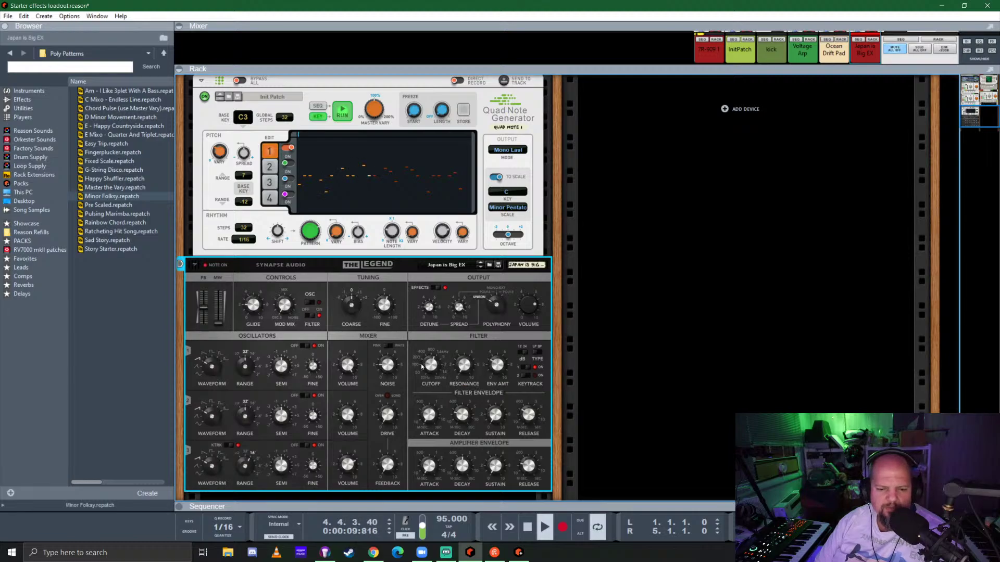
pyautogui.moveTo(431, 365); pyautogui.dragTo(433, 379)
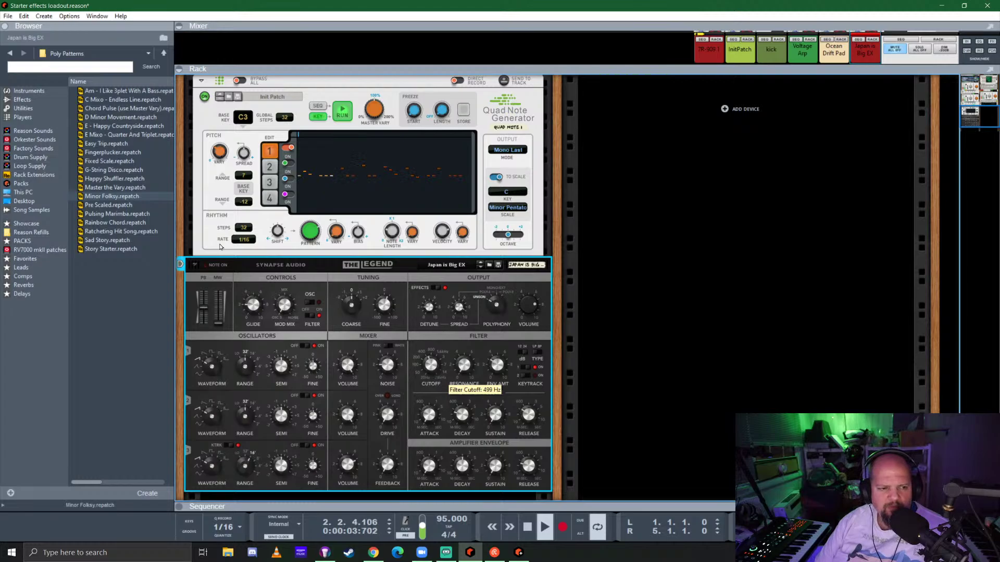
# Add a Pulsar Dual LFO below The Legend and patch its LFO 1 output into The Legend's cutoff CV input
pyautogui.click(23, 108)
pyautogui.moveTo(120, 124); pyautogui.dragTo(371, 268)
pyautogui.press('Tab')
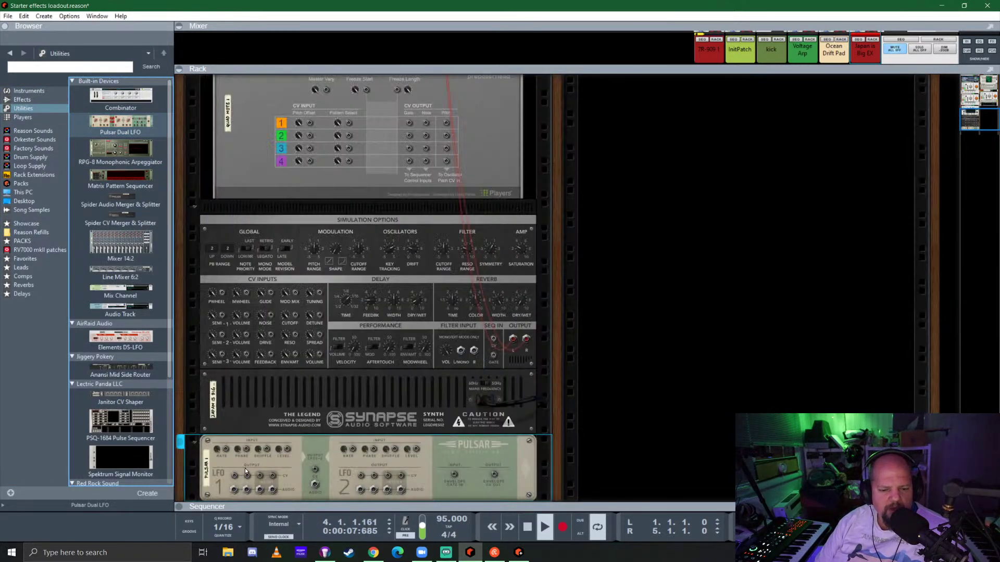
pyautogui.moveTo(235, 475); pyautogui.dragTo(285, 316)
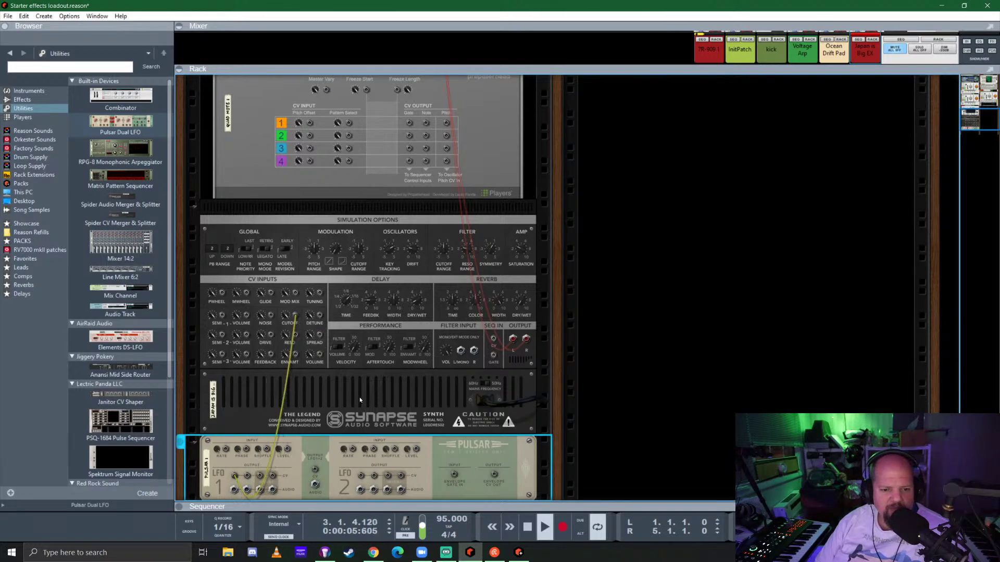
pyautogui.press('Tab')
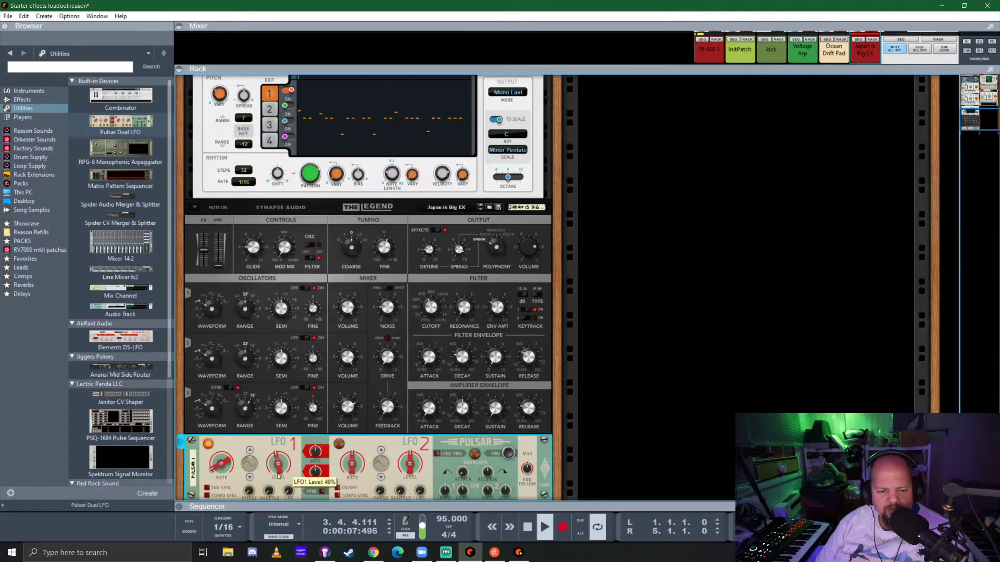
# Fold the Pulsar Dual LFO and The Legend in the rack
pyautogui.click(416, 312)
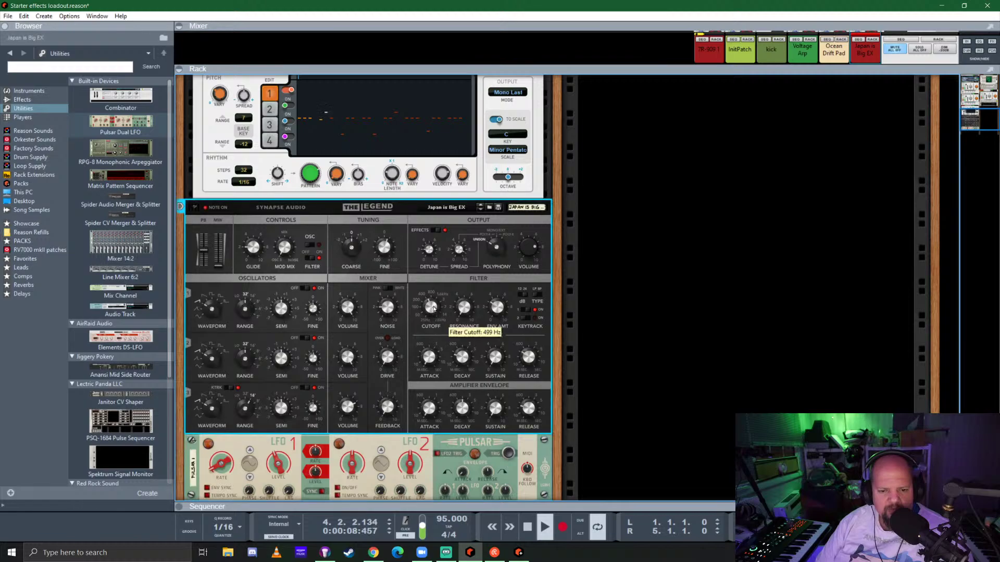
pyautogui.click(191, 440)
pyautogui.click(196, 208)
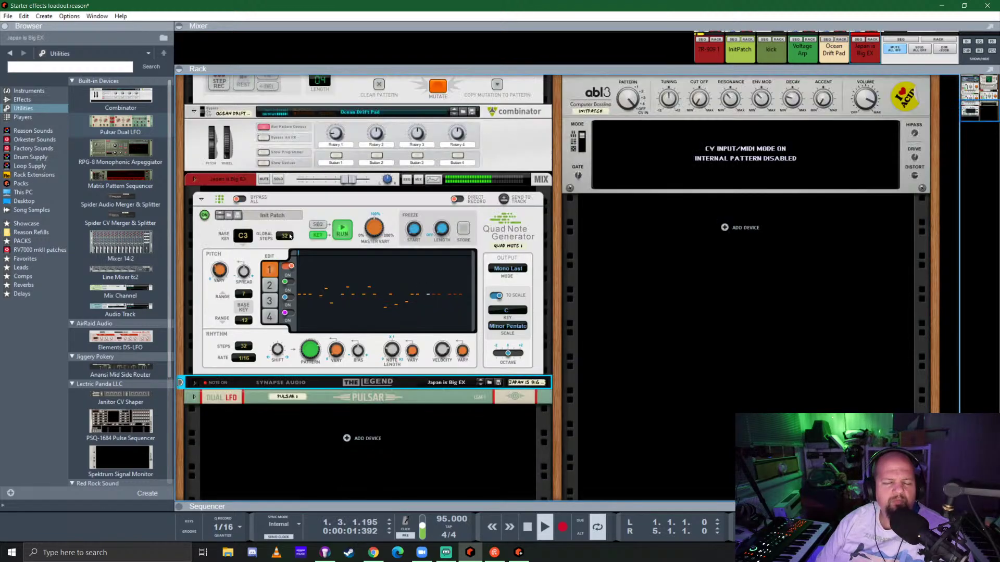
# Enlarge the mixer view, unmute the Voltage Arp channel, enable its FX send 1 and shrink the mixer again
pyautogui.press('F5')
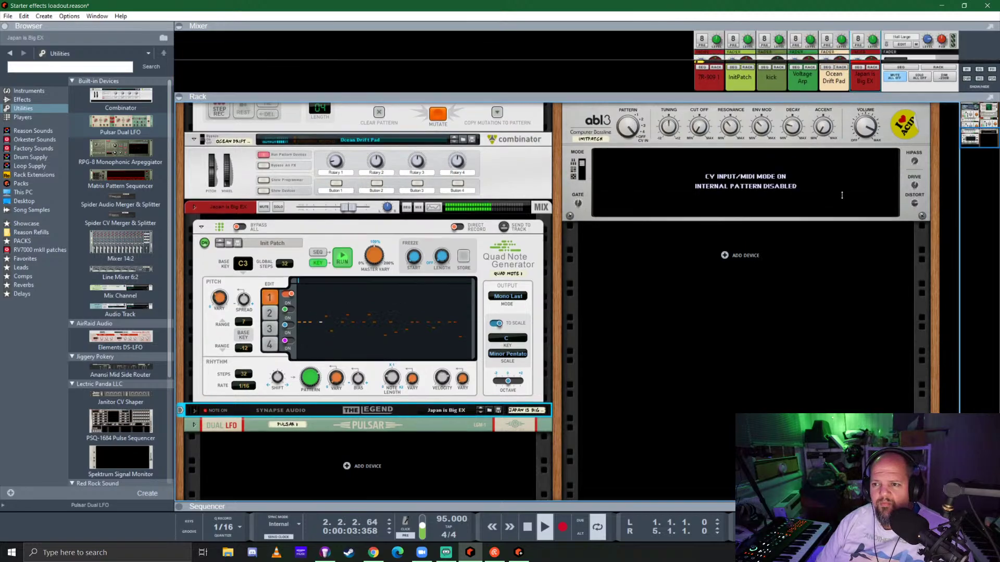
pyautogui.click(794, 208)
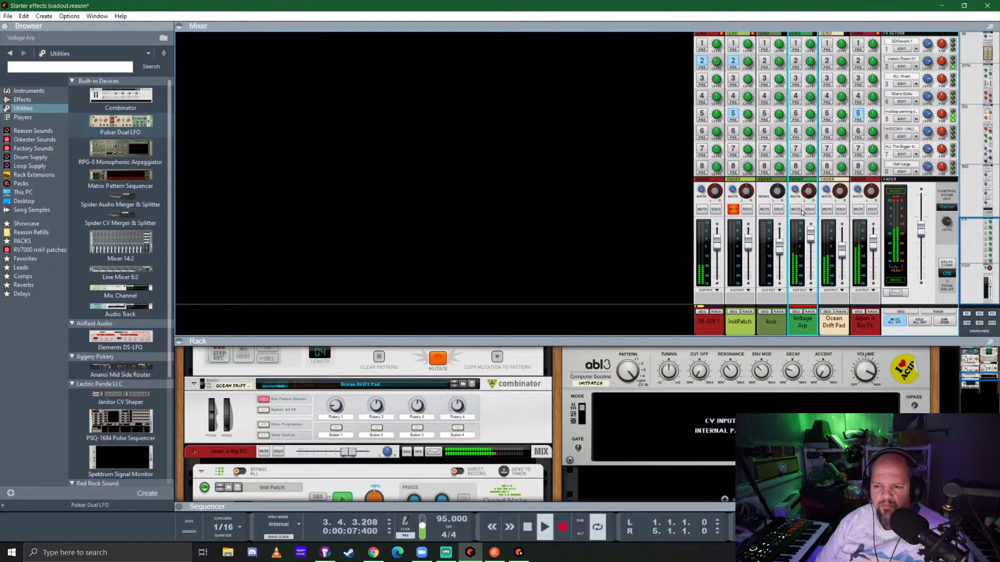
pyautogui.click(798, 44)
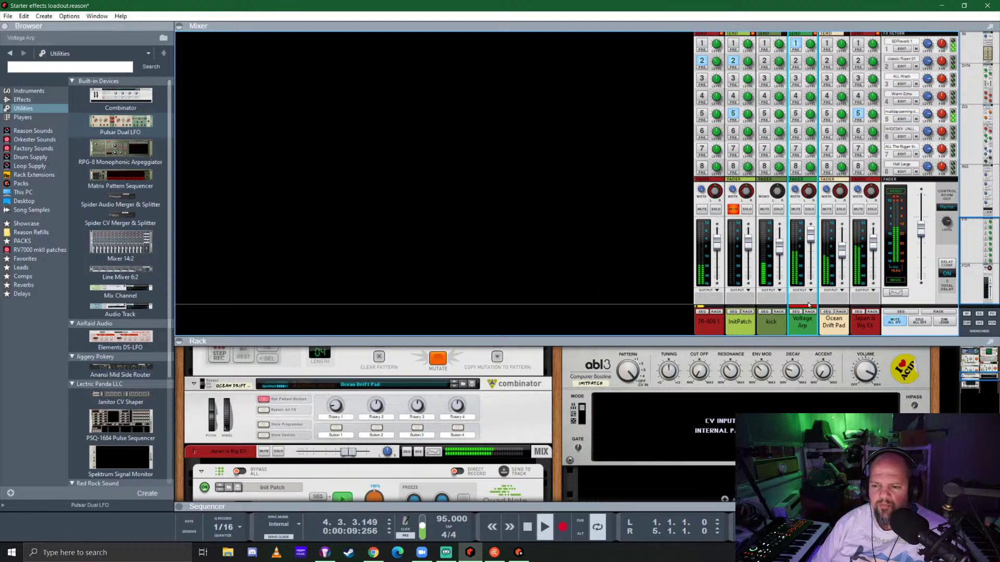
pyautogui.moveTo(562, 338); pyautogui.dragTo(562, 156)
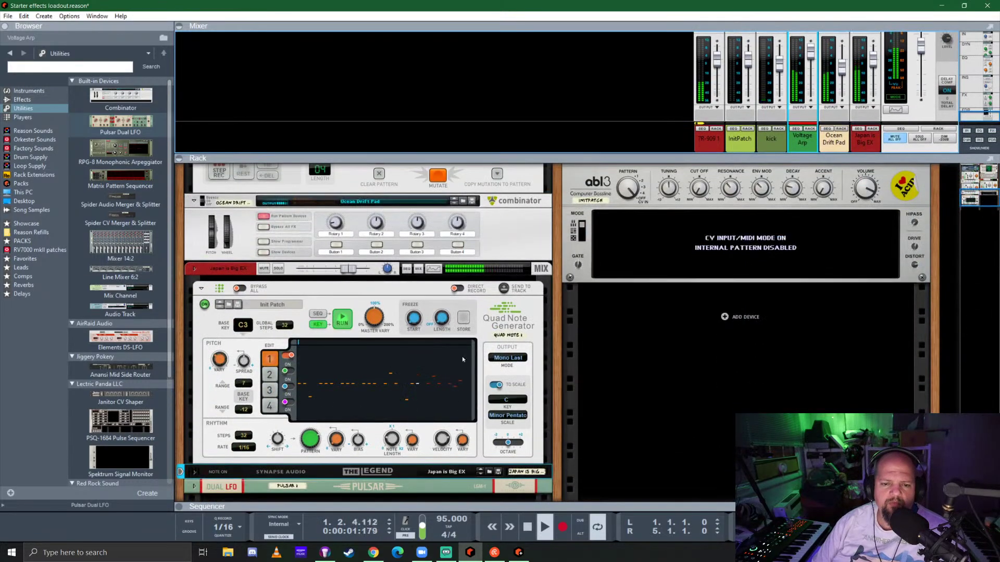
# Mutate the pattern in the Ocean Drift Pad's Pattern Mutator
pyautogui.scroll(3, 444, 373)
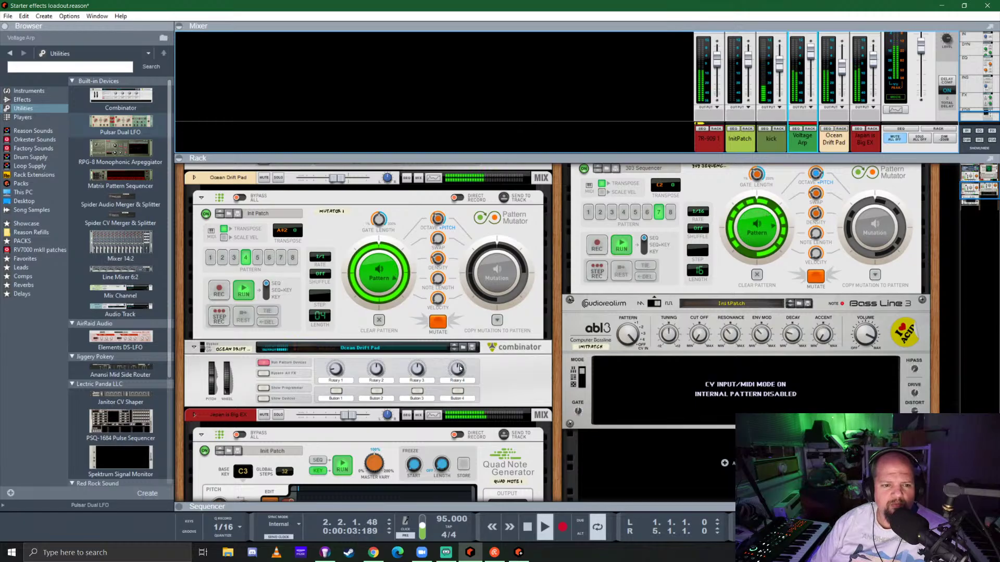
pyautogui.scroll(4, 448, 371)
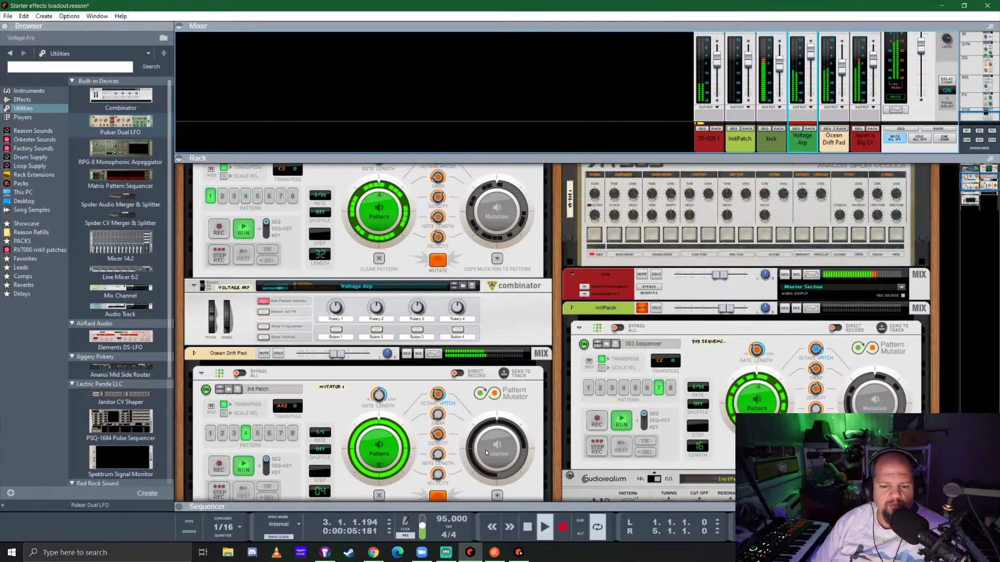
pyautogui.scroll(1, 405, 363)
pyautogui.scroll(-2, 442, 447)
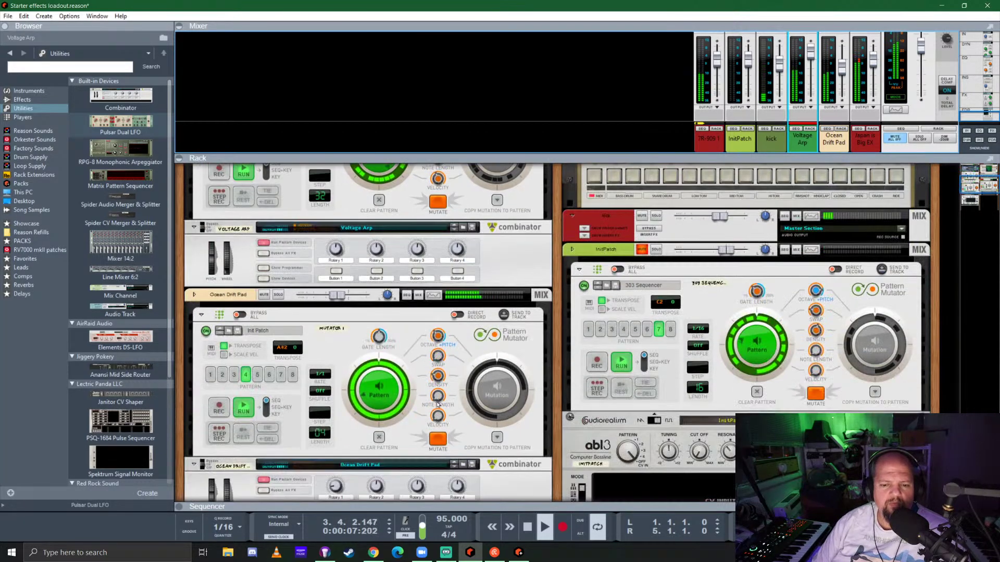
pyautogui.click(432, 443)
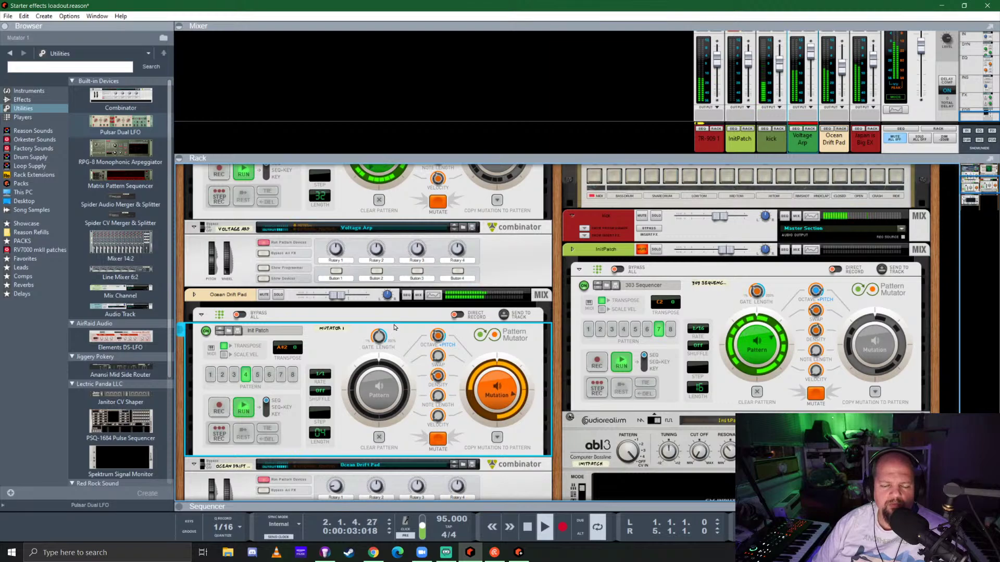
# Mutate the pattern in the Voltage Arp's Pattern Mutator and set the Voltage Arp channel level to 5.51 dB
pyautogui.scroll(4, 390, 332)
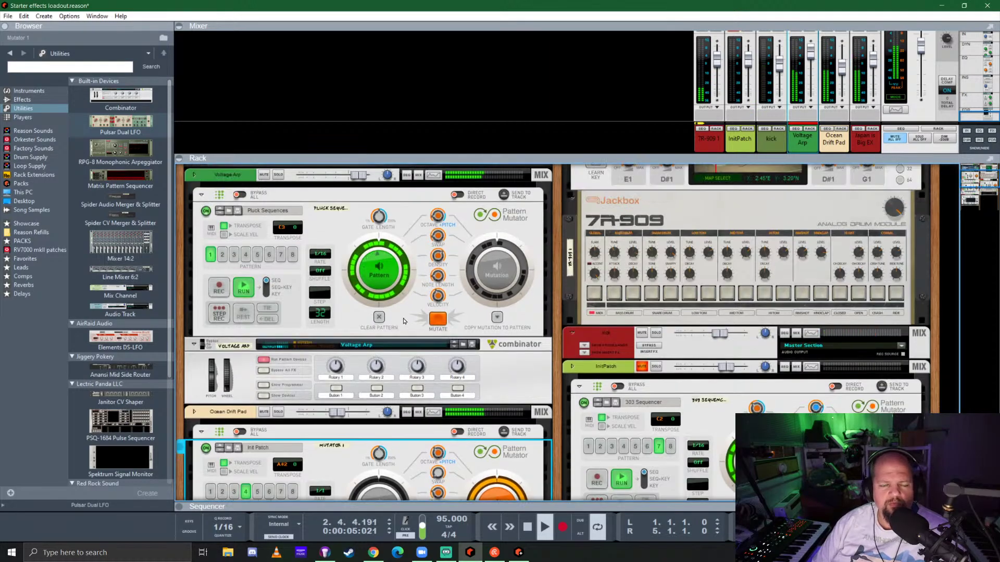
pyautogui.scroll(-3, 411, 323)
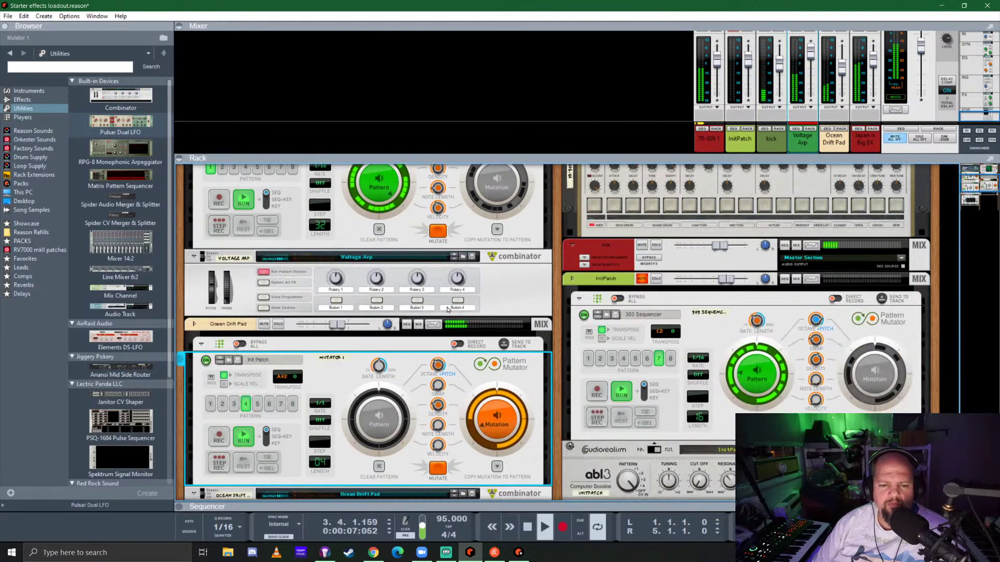
pyautogui.scroll(1, 479, 304)
pyautogui.scroll(3, 479, 304)
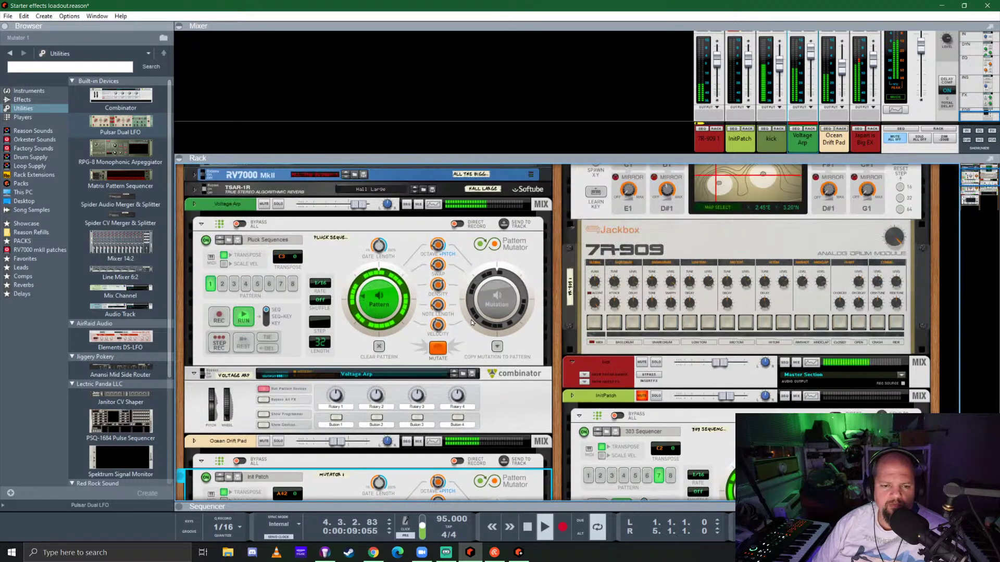
pyautogui.click(463, 341)
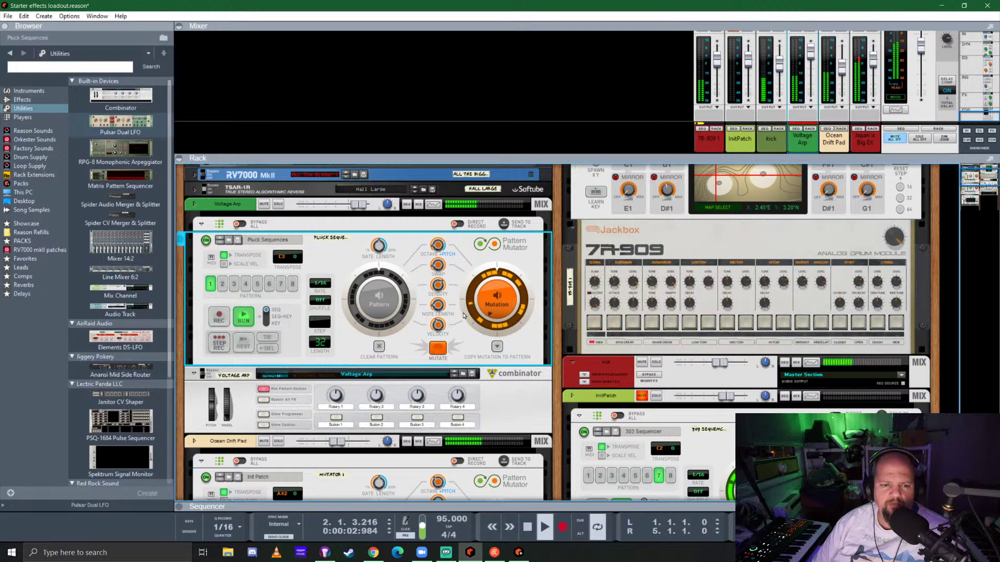
pyautogui.click(359, 206)
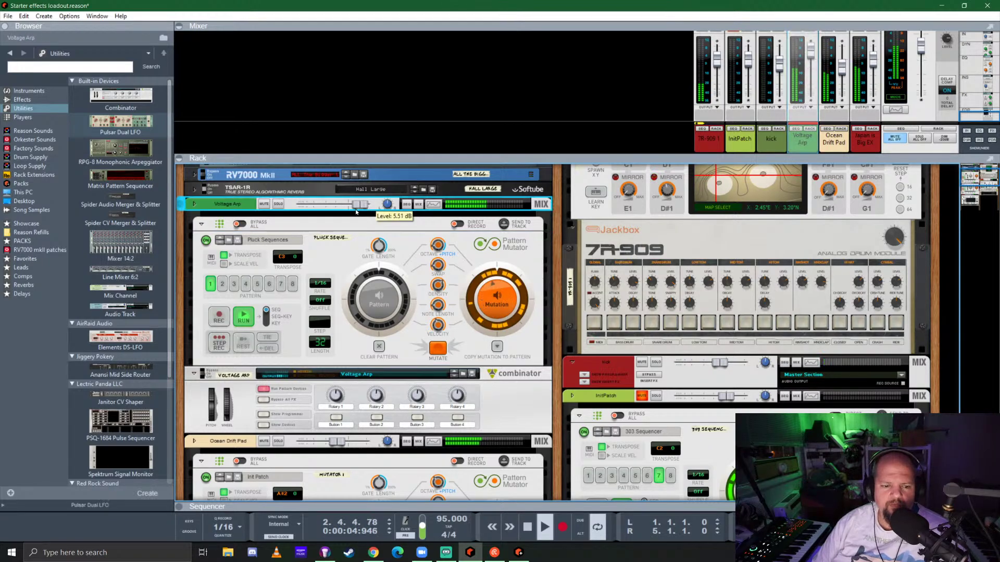
# Show the Voltage Arp Combinator's devices, set the Complex-1 master level to 2.2 dB, and hide the devices again
pyautogui.click(263, 426)
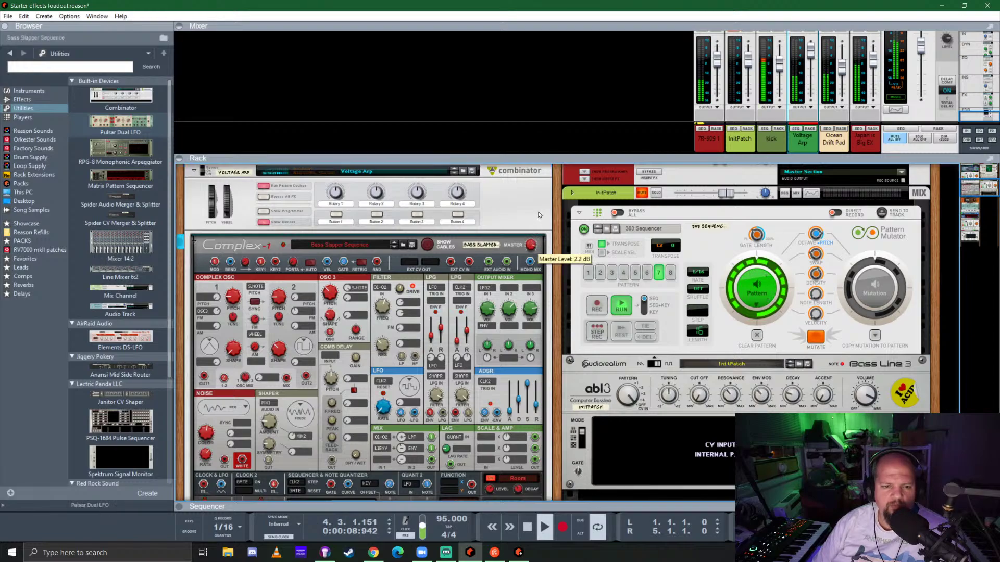
pyautogui.click(264, 222)
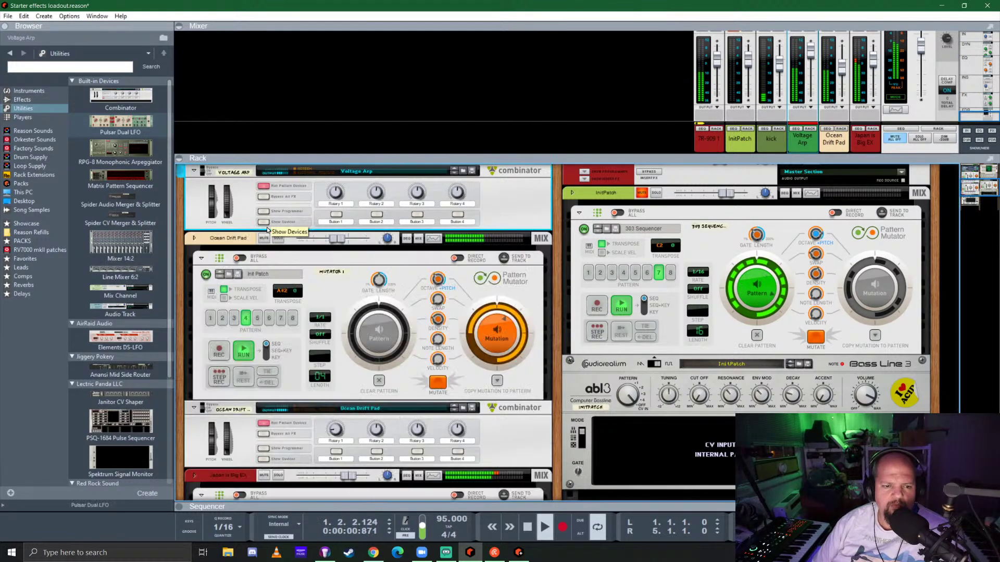
# Lower the level of the Japan is Big EII mix channel to about -4.15 dB
pyautogui.scroll(3, 318, 364)
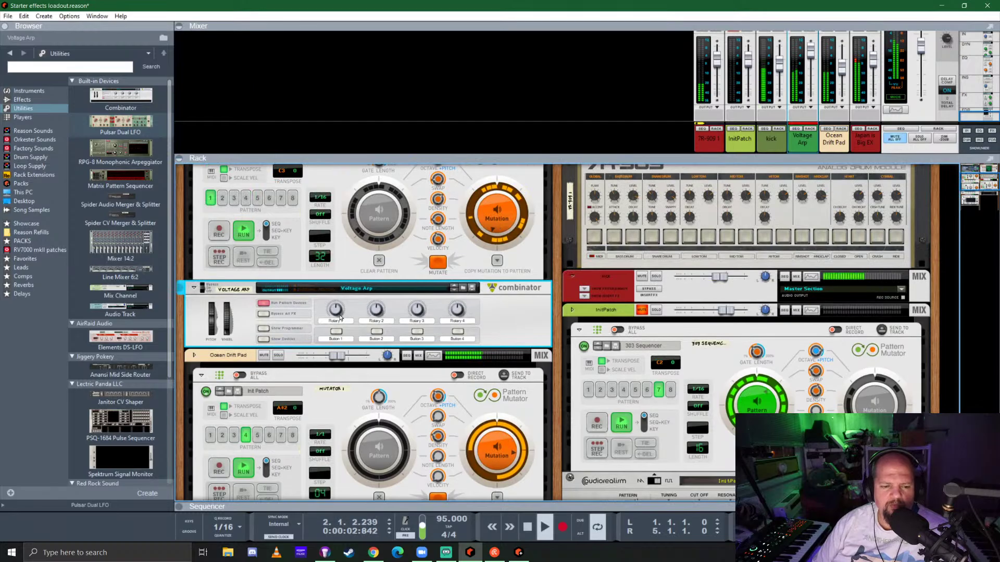
pyautogui.scroll(-4, 356, 305)
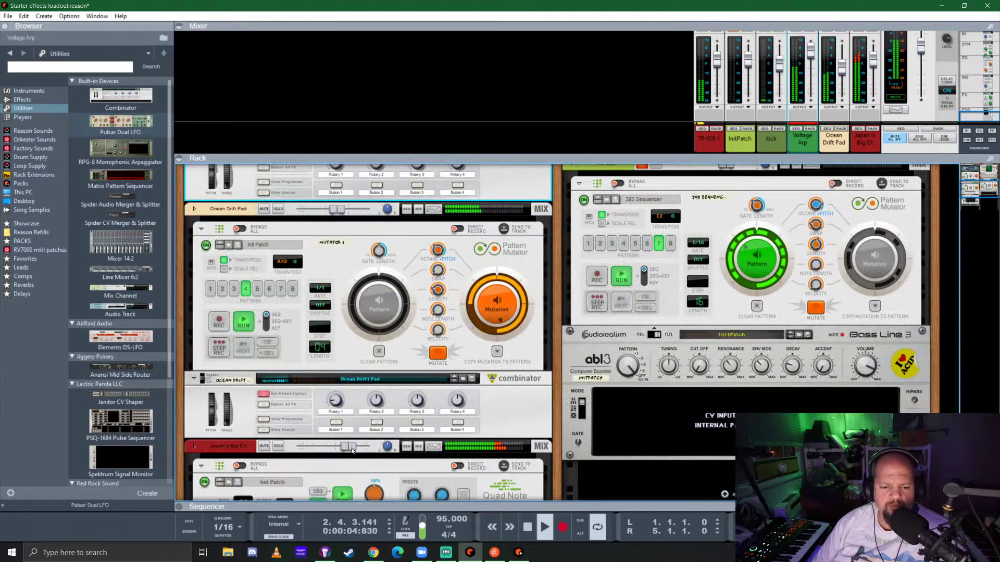
pyautogui.moveTo(352, 451); pyautogui.dragTo(345, 449)
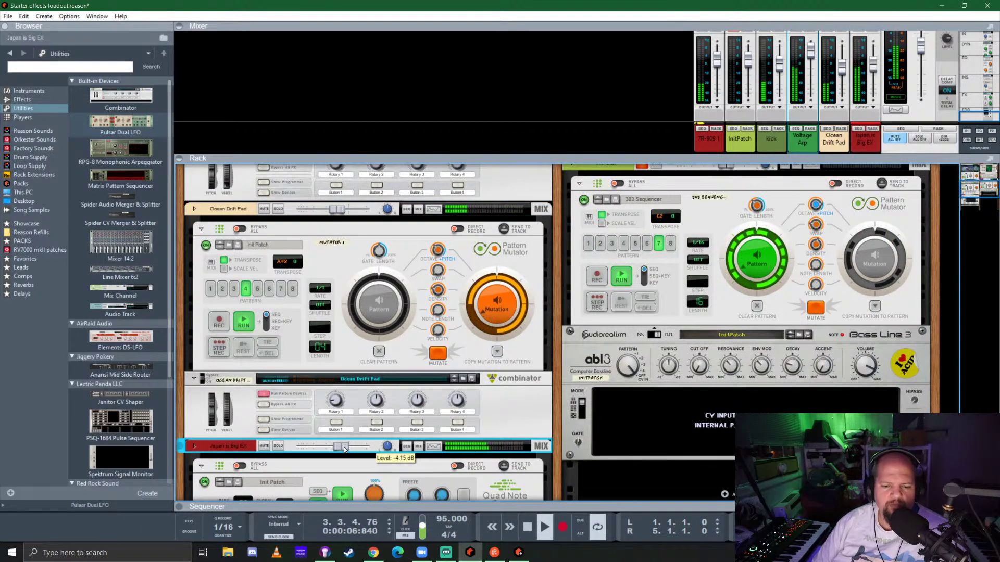
# Spawn a new random XY position on the BeatMap drum player's map
pyautogui.scroll(2, 469, 333)
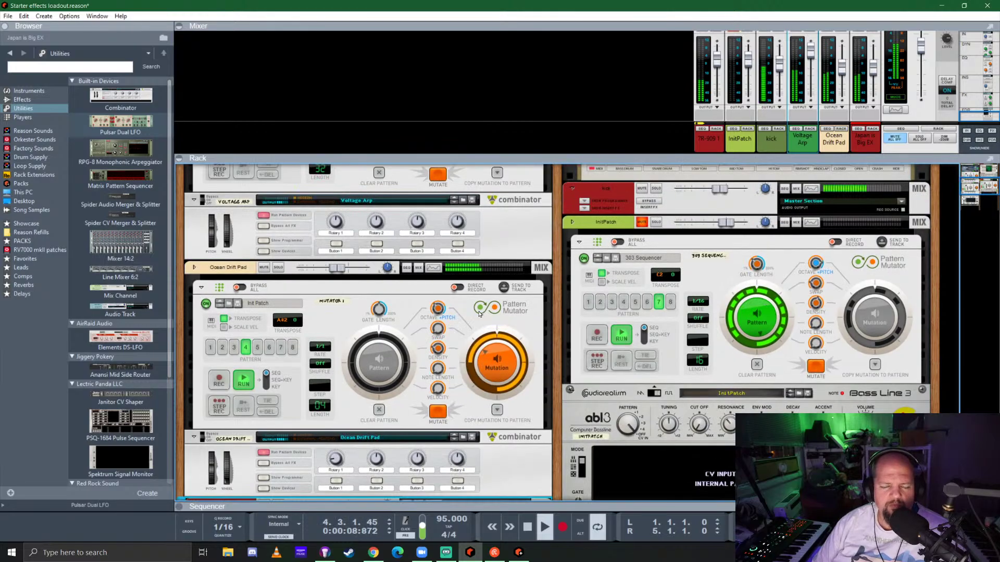
pyautogui.scroll(5, 479, 313)
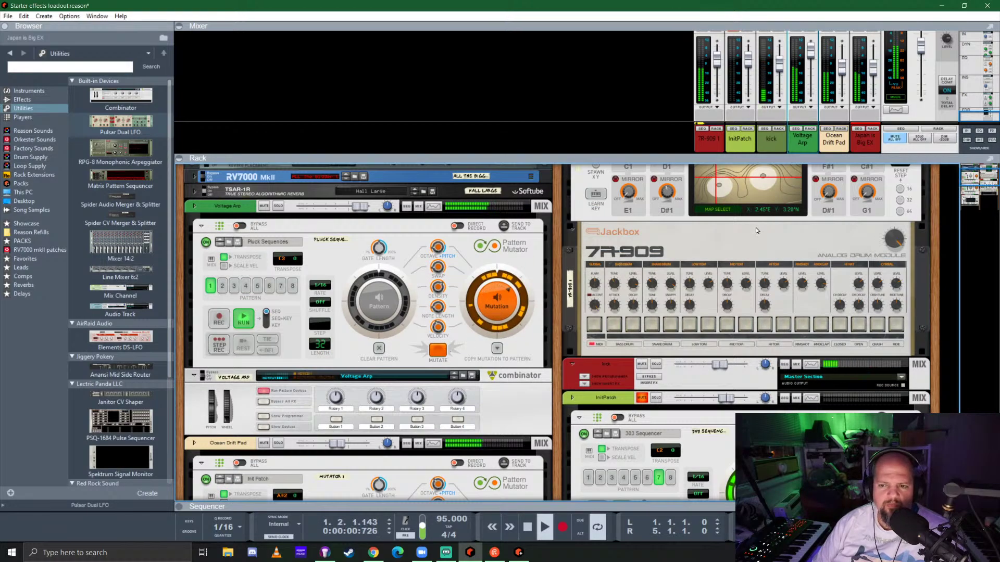
pyautogui.scroll(2, 757, 230)
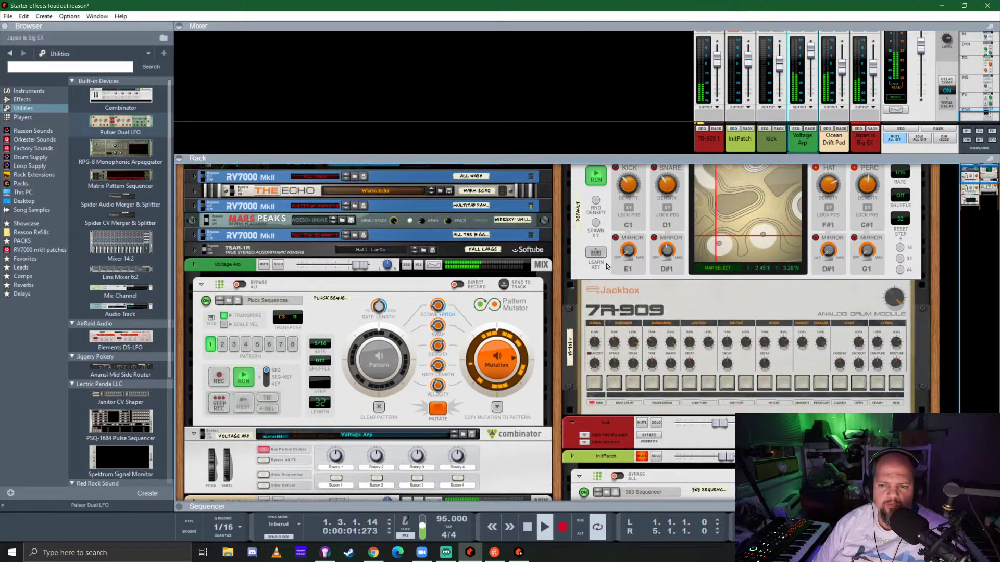
pyautogui.click(596, 223)
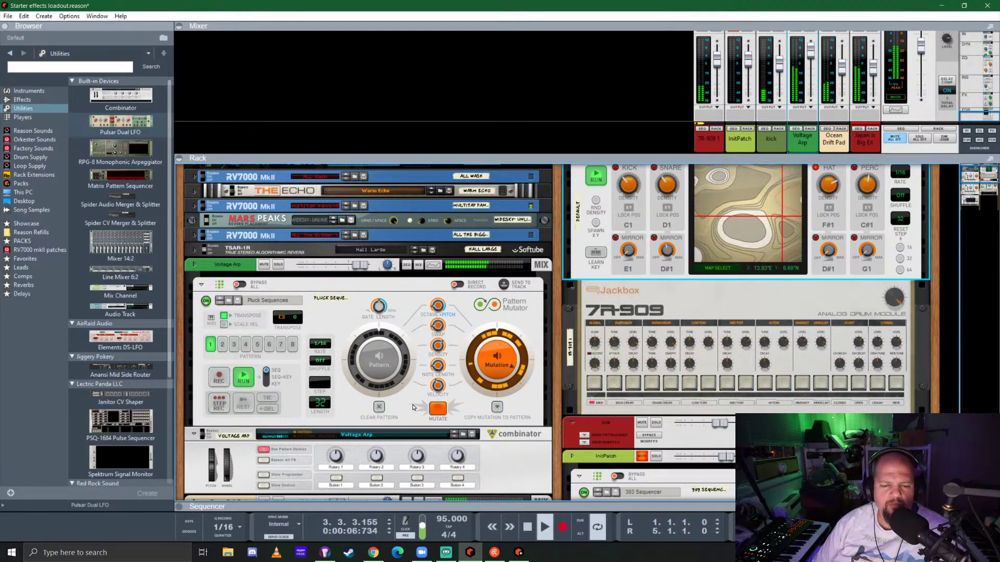
# Switch the Voltage Arp's Pattern Mutator from the mutation to its original pattern
pyautogui.scroll(-3, 413, 404)
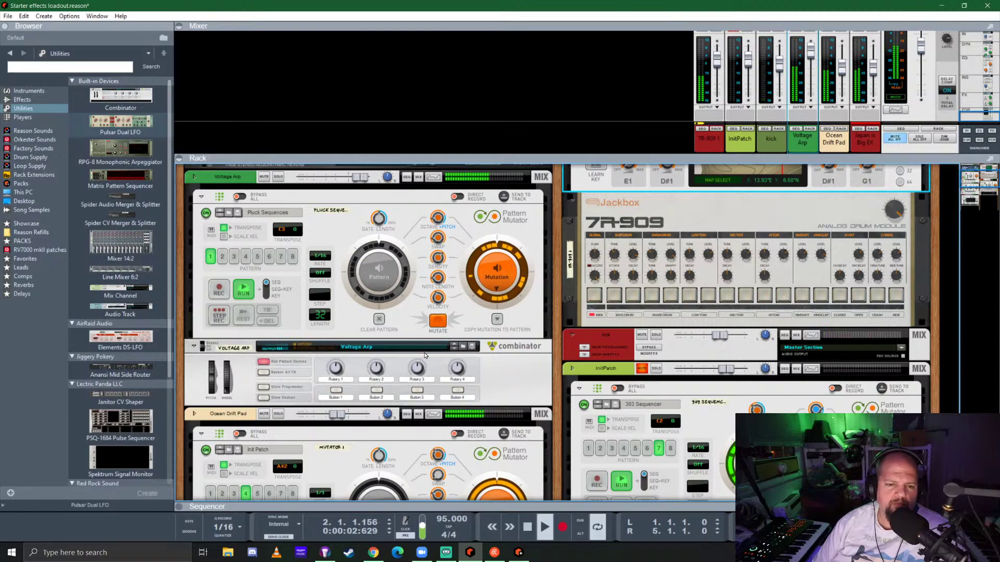
pyautogui.click(379, 271)
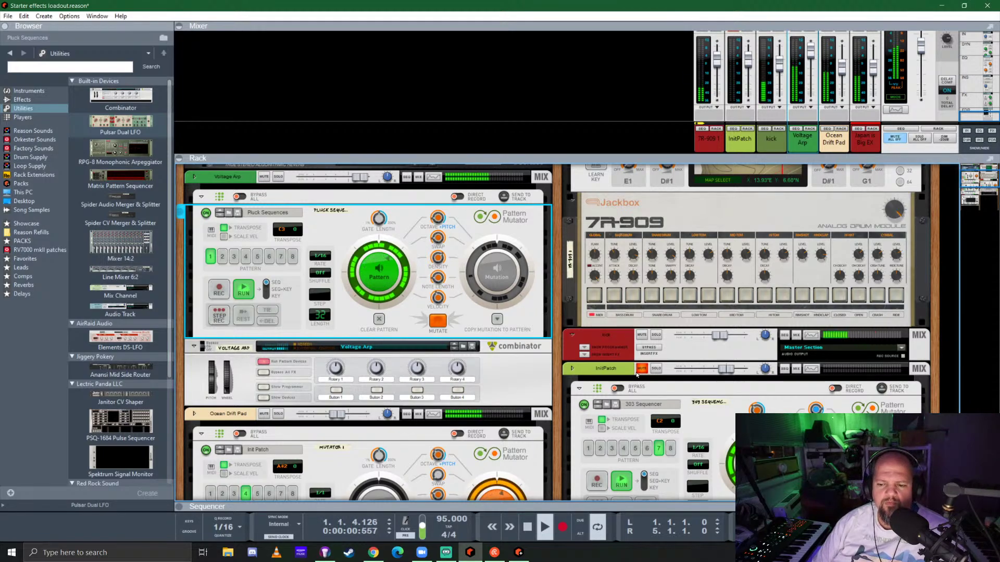
# Unmute the InitPatch channel, generate a mutation in its 303 Sequencer, and return playback to the original pattern
pyautogui.scroll(-3, 636, 374)
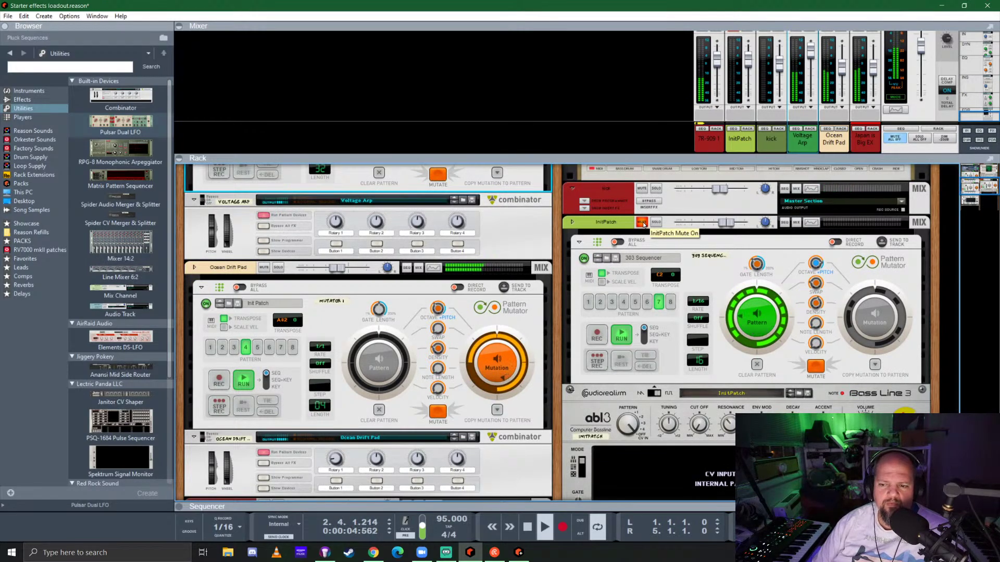
pyautogui.click(642, 223)
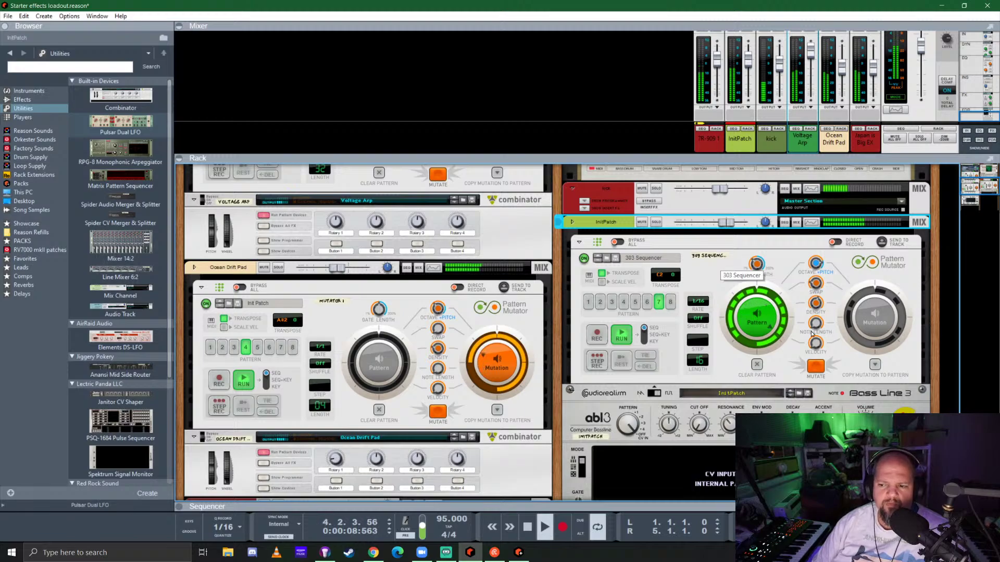
pyautogui.click(816, 364)
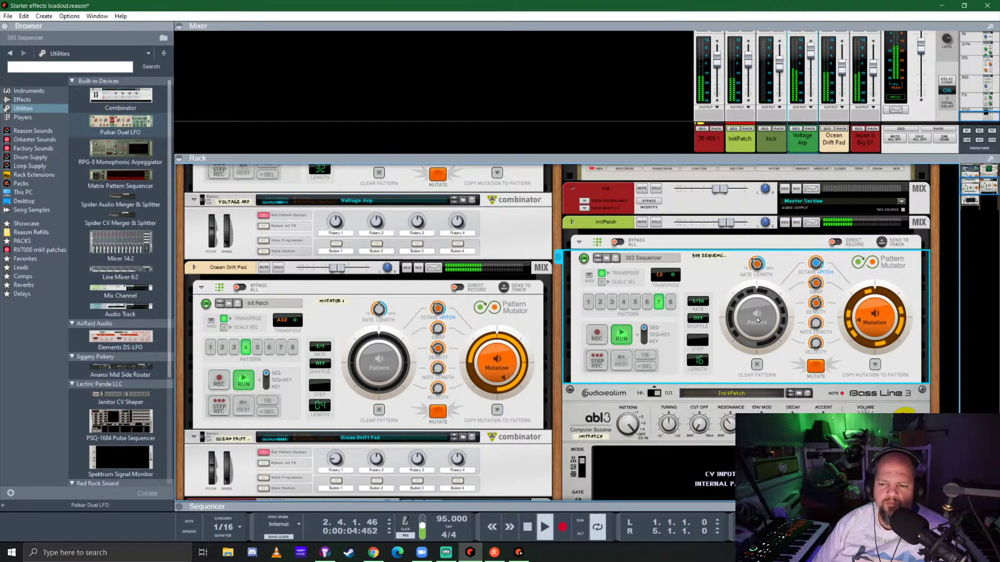
pyautogui.click(757, 319)
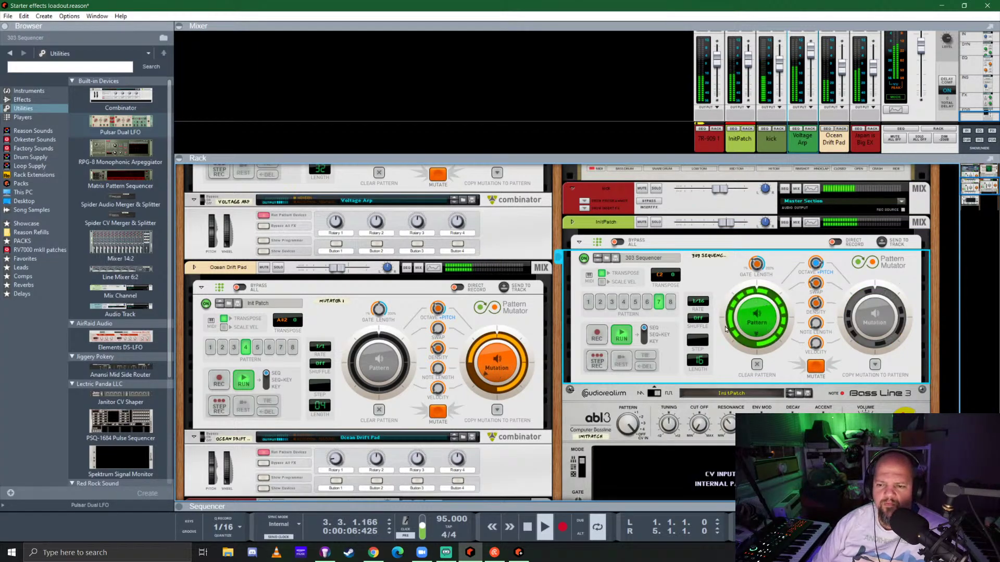
# Raise the Bass Line 3 cutoff to 85.9% while comparing the 303 Sequencer's mutation with its original pattern
pyautogui.scroll(-3, 725, 329)
pyautogui.click(700, 366)
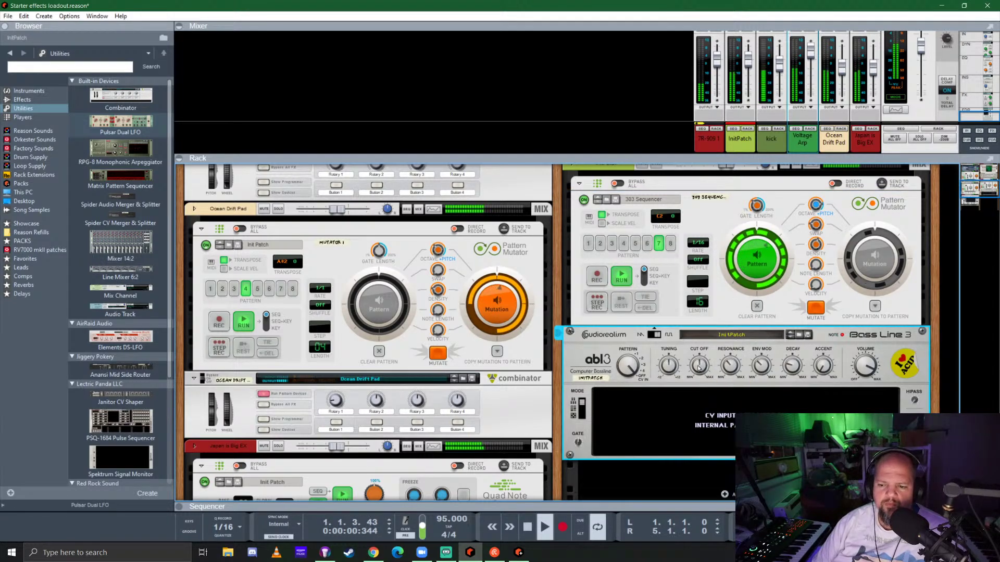
pyautogui.click(873, 255)
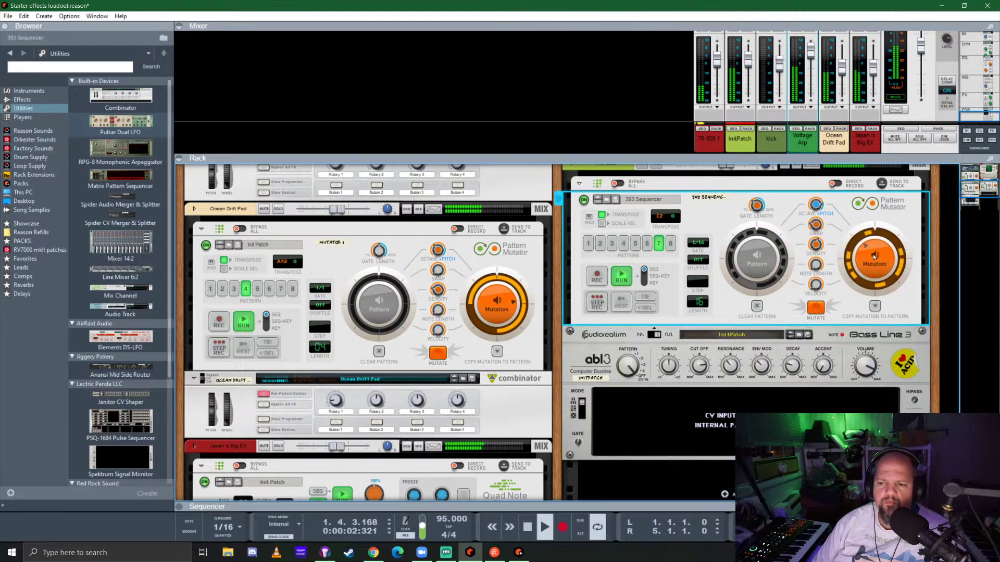
pyautogui.click(759, 256)
pyautogui.click(701, 363)
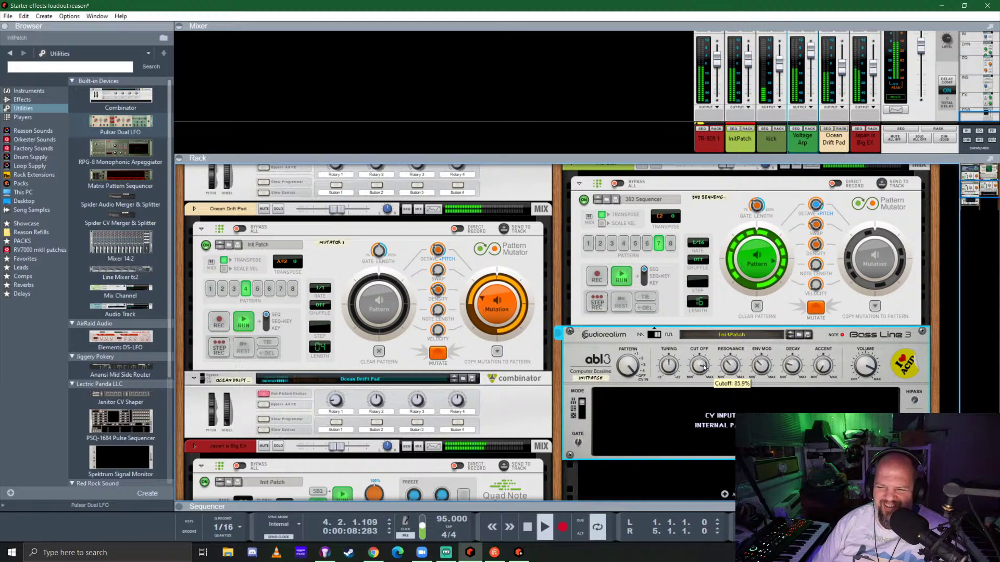
# Mutate the 303 Sequencer again, switch back to its pattern, and set the Bass Line 3 envelope modulation to 35.5%
pyautogui.click(823, 308)
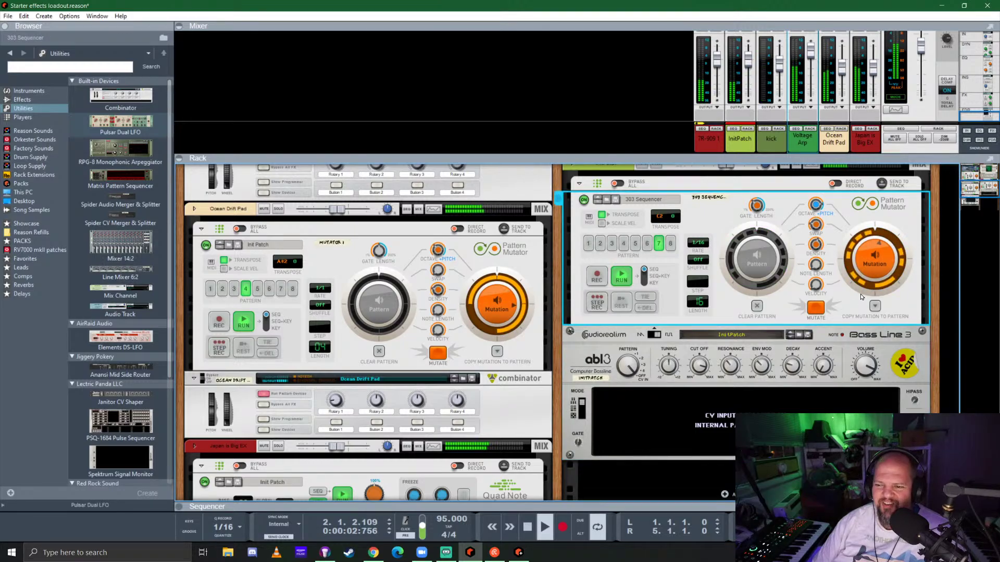
pyautogui.click(755, 257)
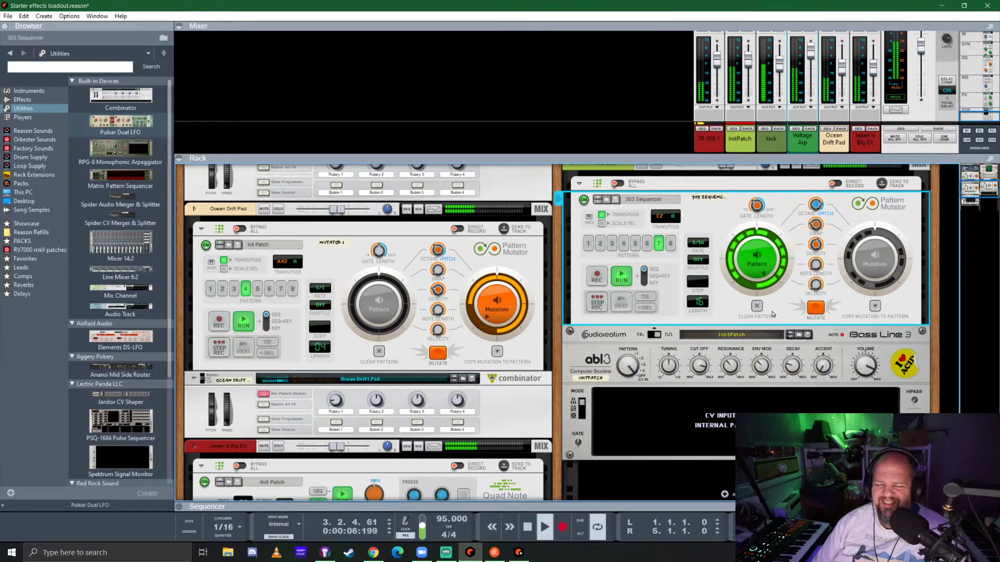
pyautogui.click(717, 367)
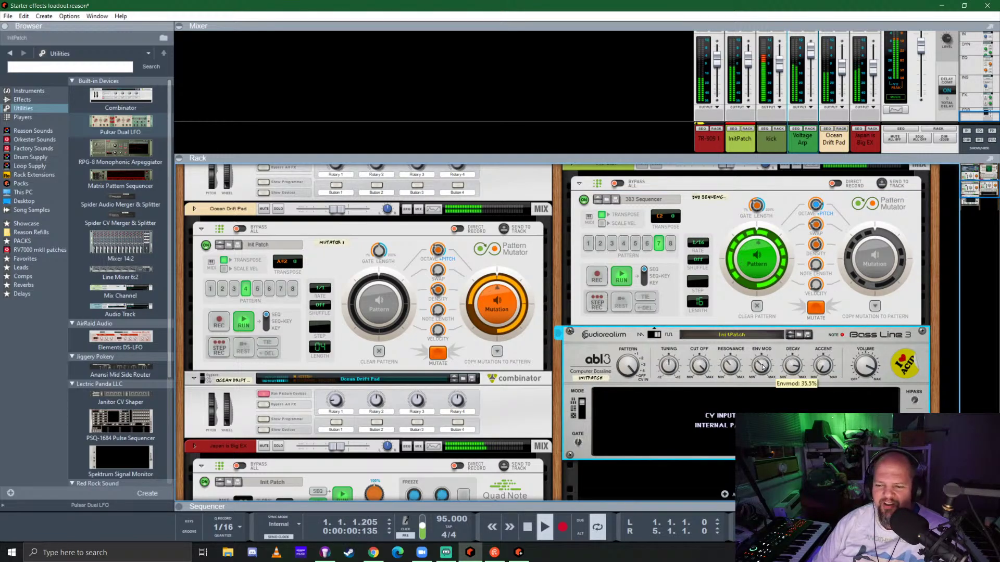
# Audition the 303 Sequencer's current mutation, return to the original pattern, and select the Bass Line 3 device
pyautogui.click(868, 262)
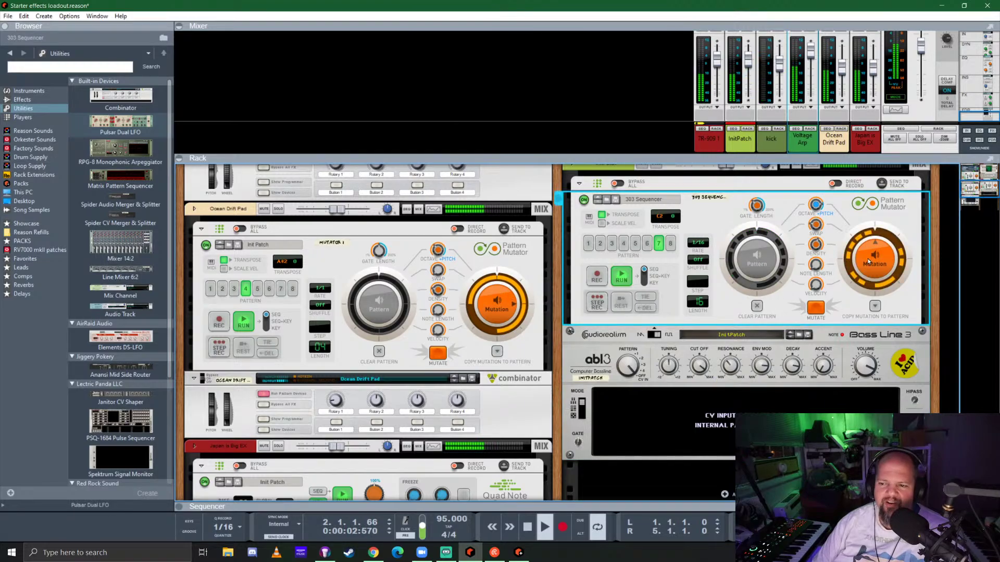
pyautogui.click(751, 256)
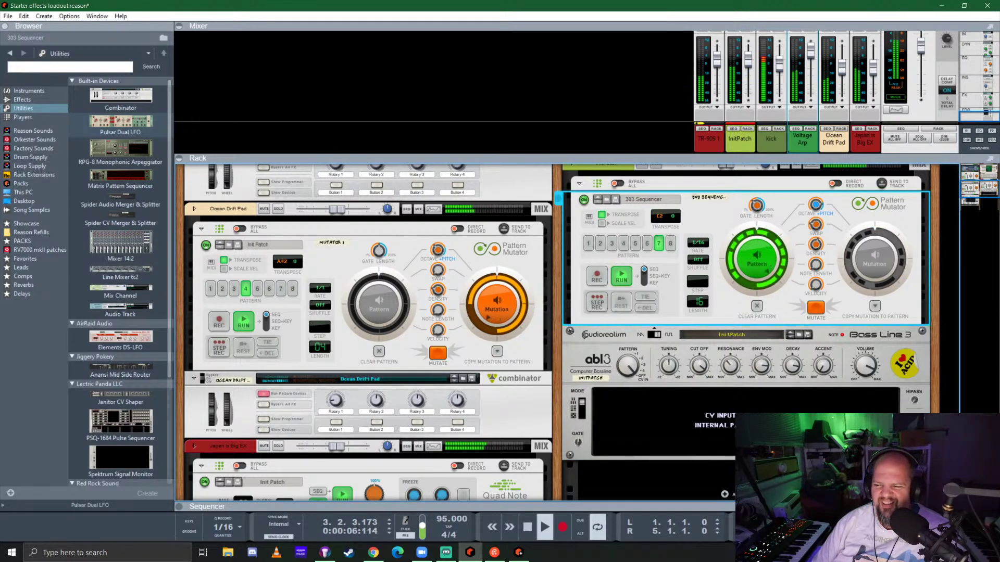
pyautogui.click(640, 375)
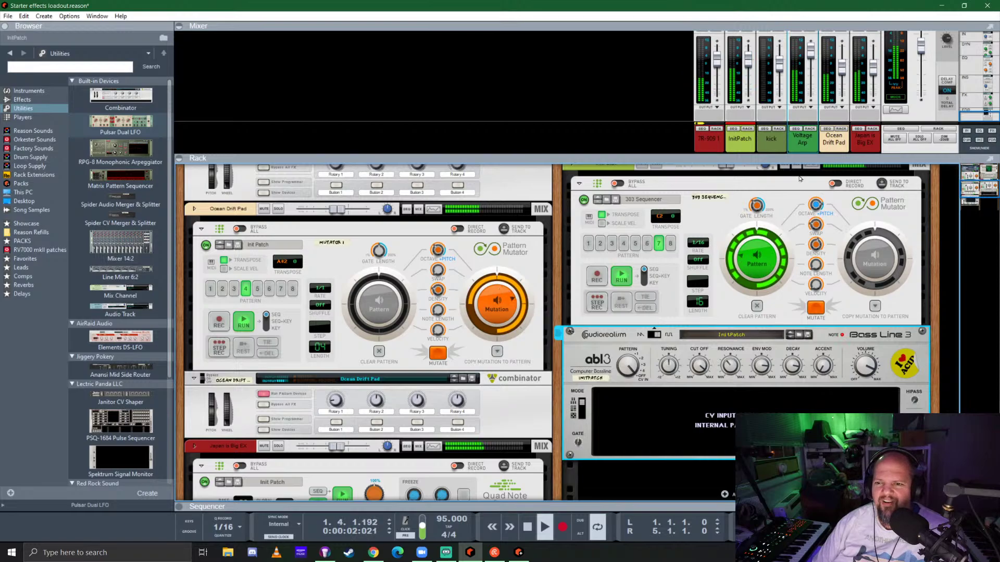
# Solo the InitPatch channel in the mixer
pyautogui.scroll(2, 800, 179)
pyautogui.scroll(1, 741, 71)
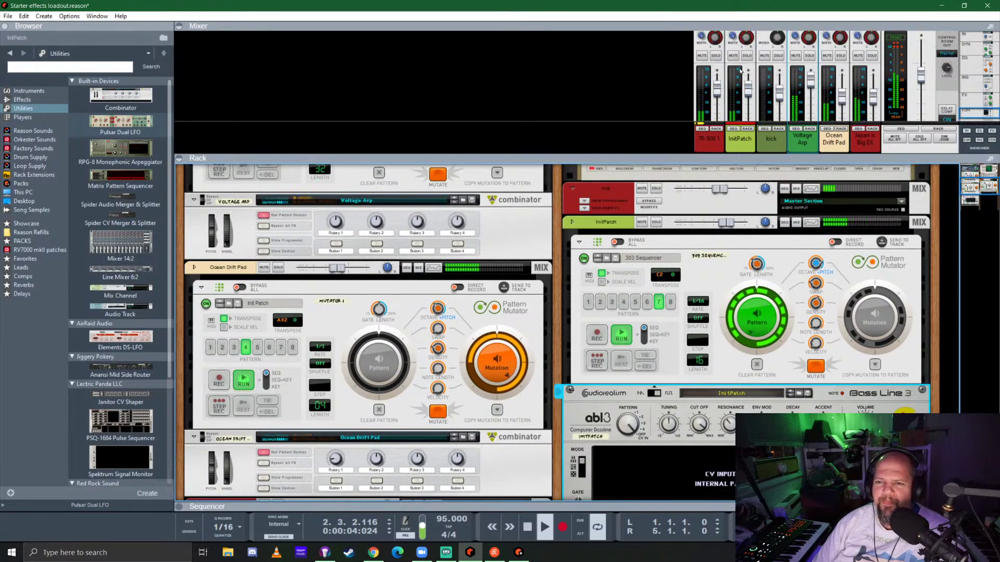
pyautogui.click(747, 55)
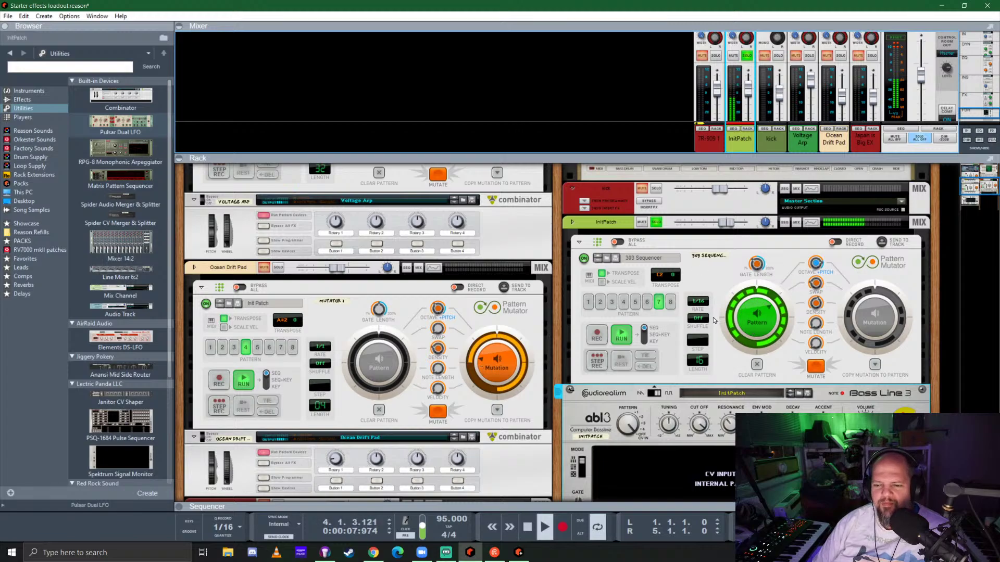
# Set Bass Line 3's envelope modulation to 0% and resonance to 37.5%, and lower its cutoff
pyautogui.scroll(-2, 715, 320)
pyautogui.click(767, 370)
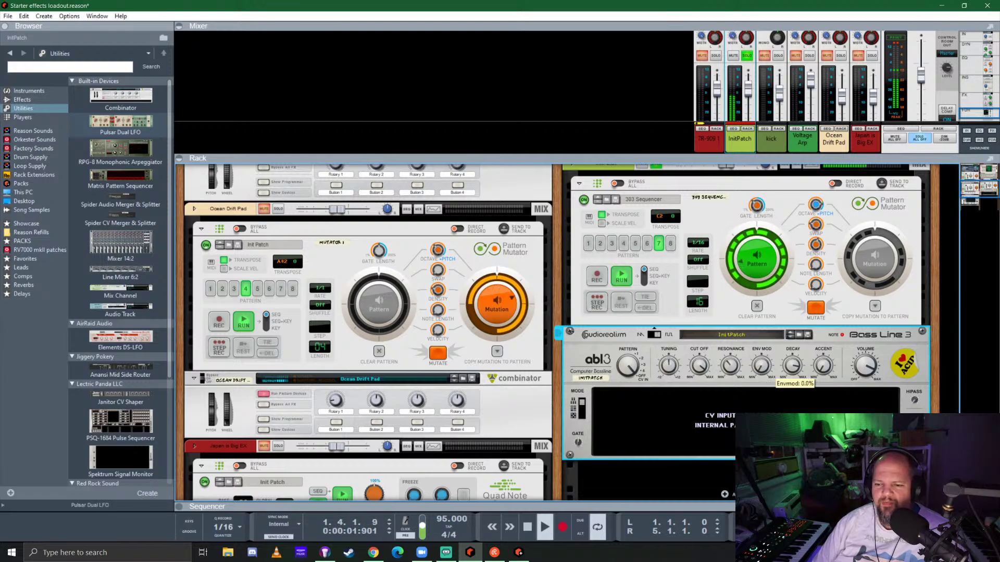
pyautogui.moveTo(732, 366)
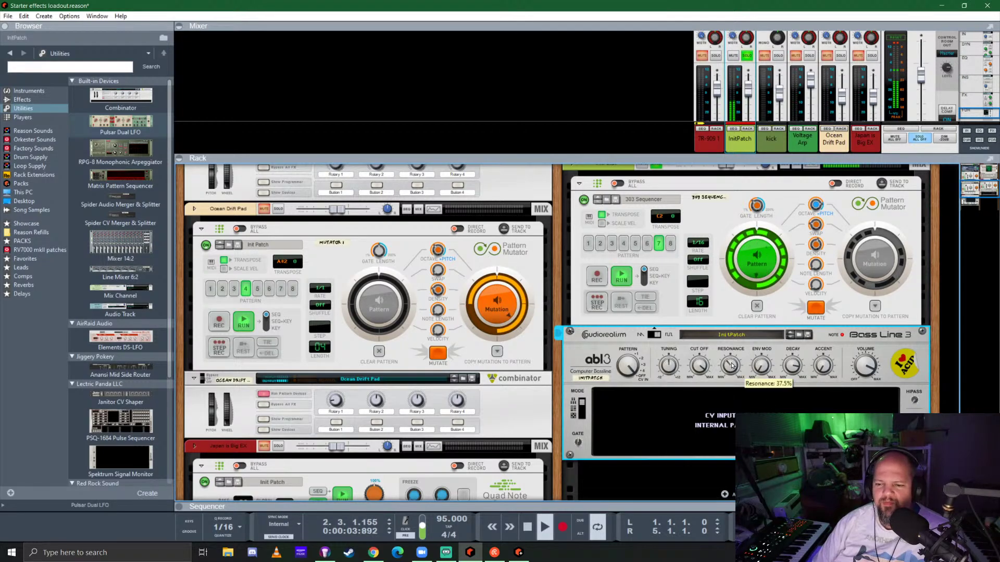
pyautogui.moveTo(701, 366)
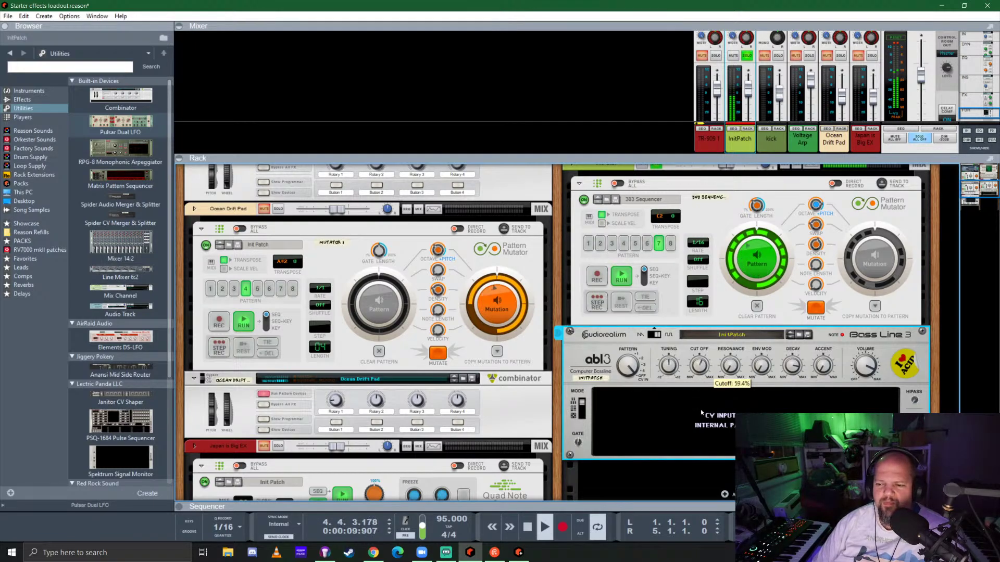
pyautogui.moveTo(791, 367)
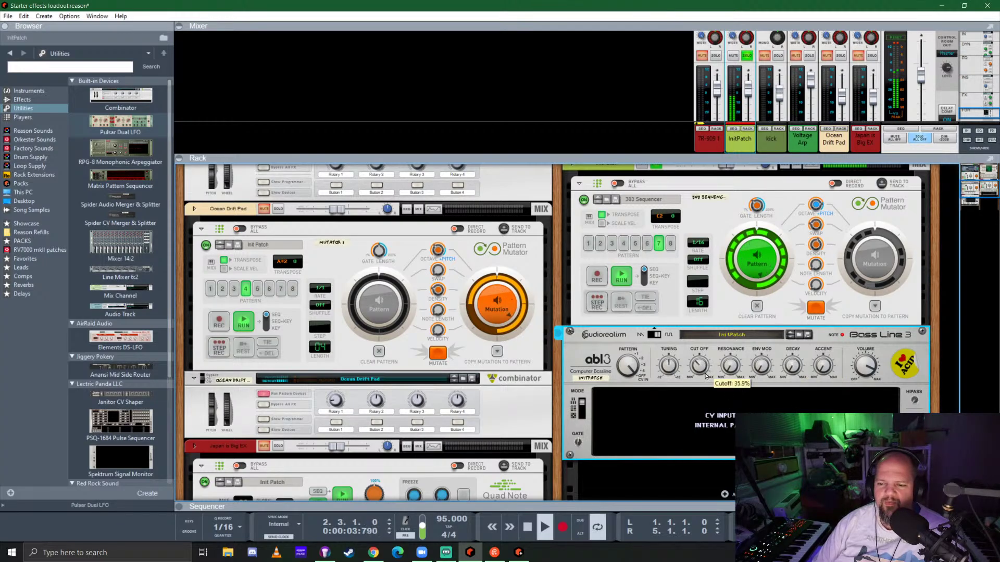
pyautogui.moveTo(701, 397); pyautogui.dragTo(701, 409)
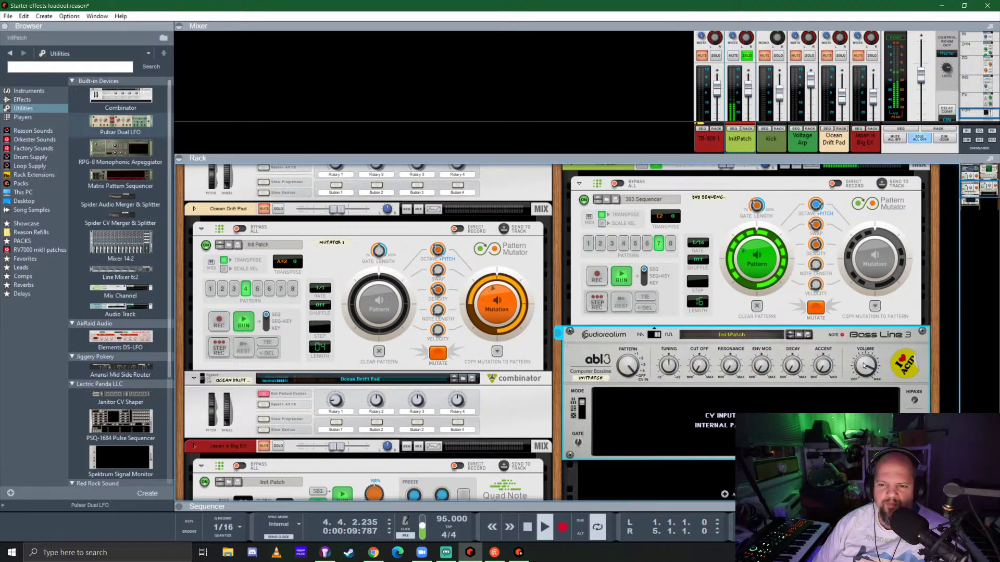
# Replace the Jackbox 7R-909 under BeatMap with a Kong Drum Designer from the built-in instruments
pyautogui.scroll(6, 706, 299)
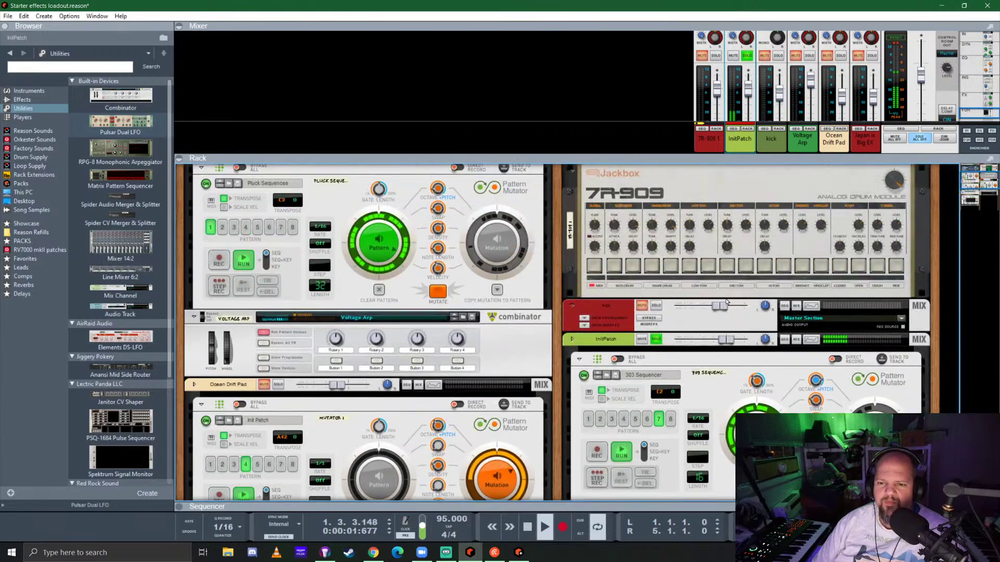
pyautogui.scroll(2, 728, 301)
pyautogui.scroll(5, 727, 301)
pyautogui.scroll(-5, 728, 300)
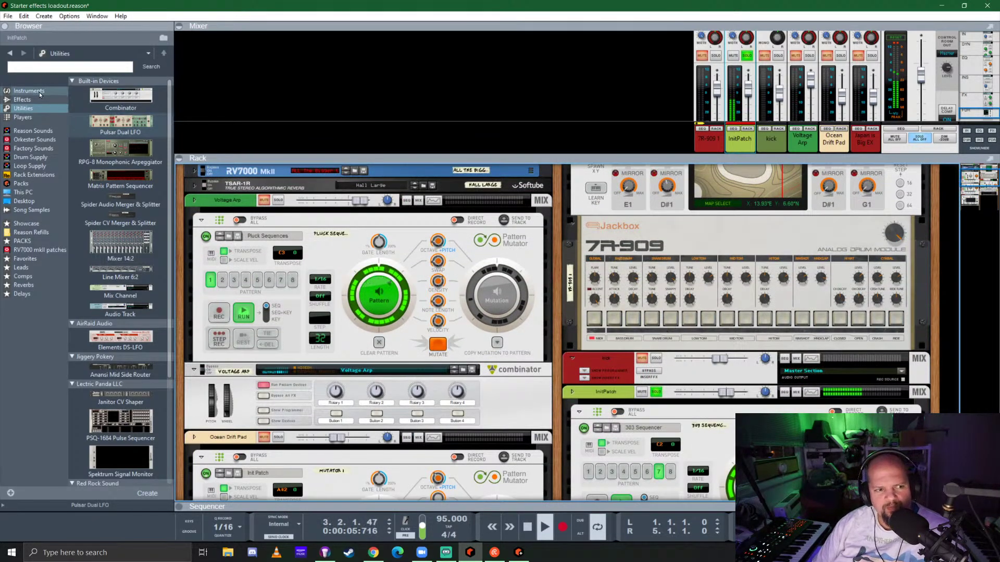
pyautogui.click(20, 91)
pyautogui.moveTo(120, 101); pyautogui.dragTo(693, 287)
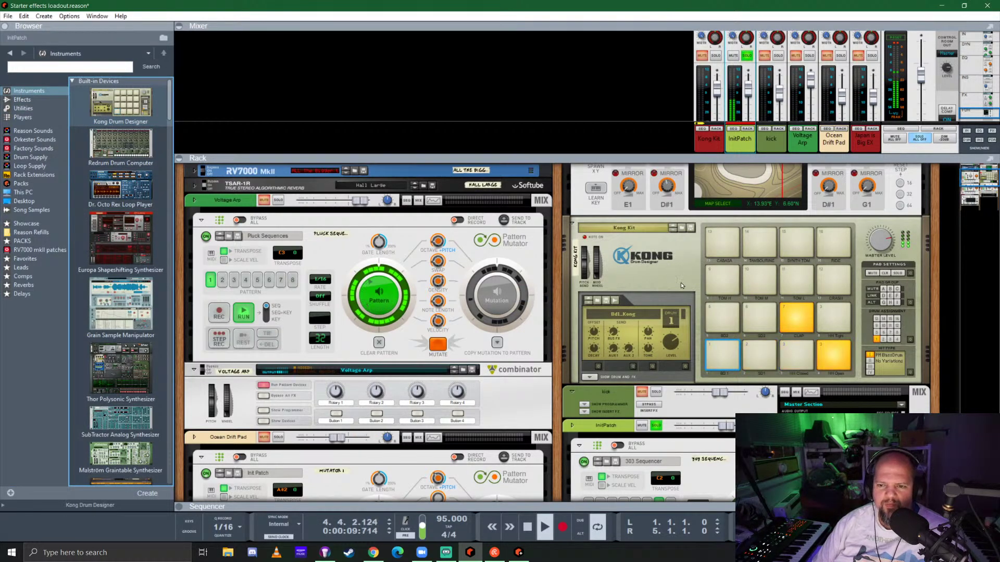
# Choose the teal circuit-board beat map in BeatMap's map selector
pyautogui.scroll(3, 680, 282)
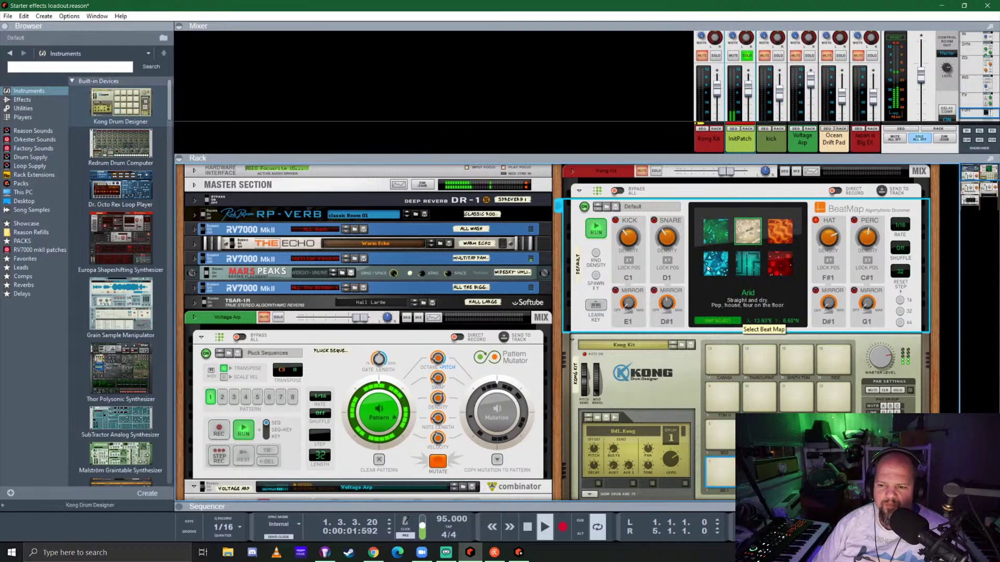
pyautogui.click(748, 263)
pyautogui.click(774, 321)
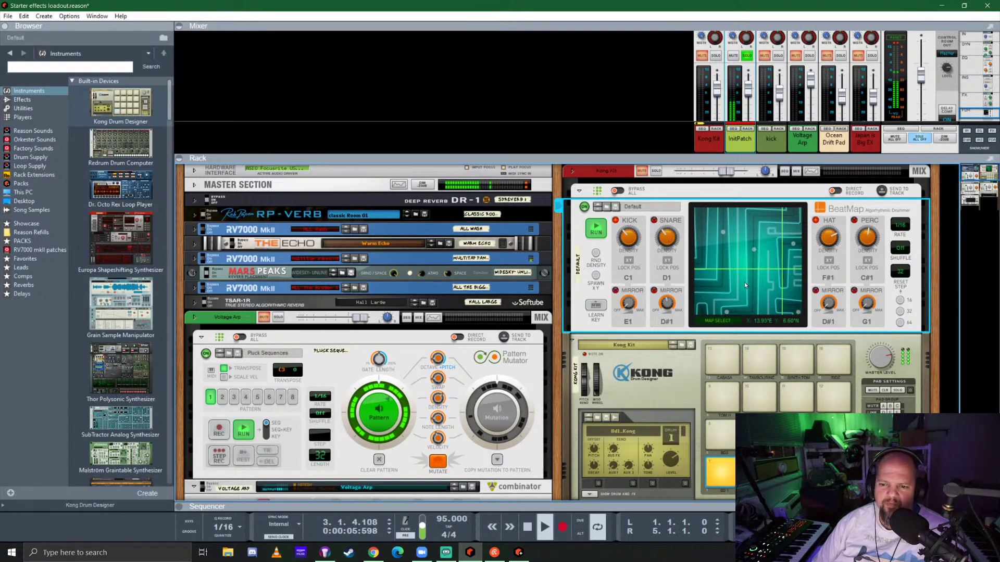
# Set BeatMap's hat trigger note to G1 after trying other notes against the Kong pads
pyautogui.scroll(-2, 745, 285)
pyautogui.scroll(-1, 672, 220)
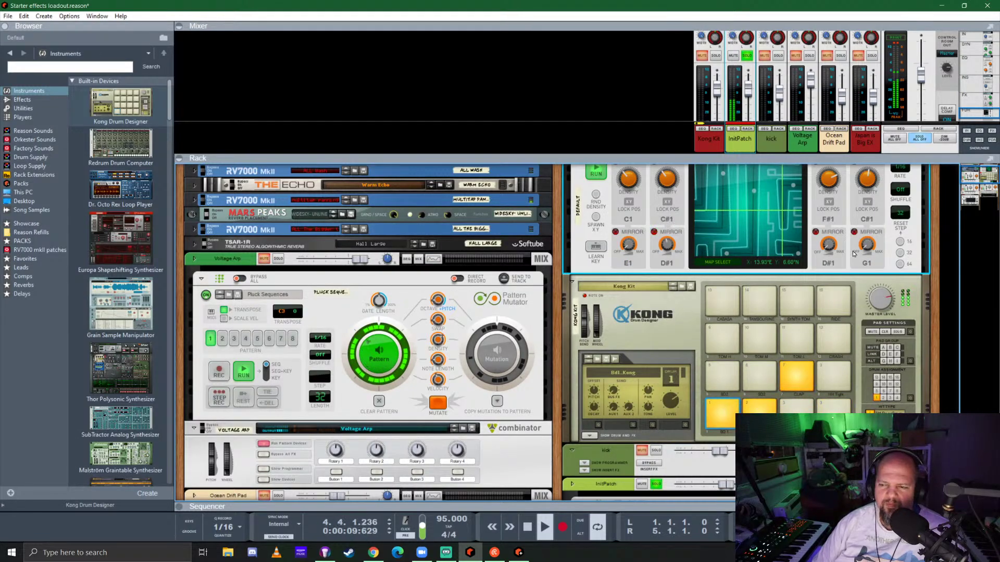
pyautogui.scroll(1, 833, 245)
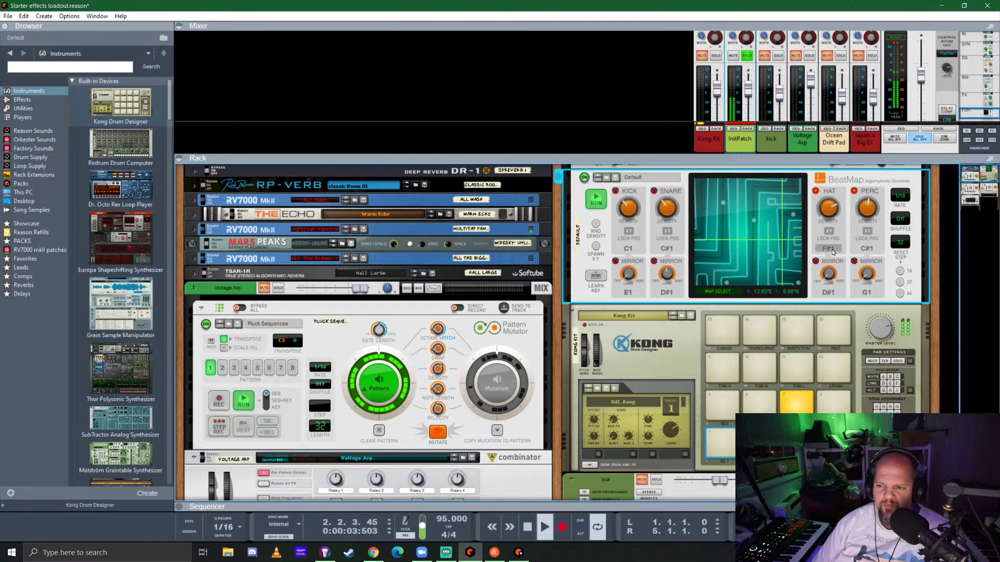
pyautogui.scroll(-2, 832, 254)
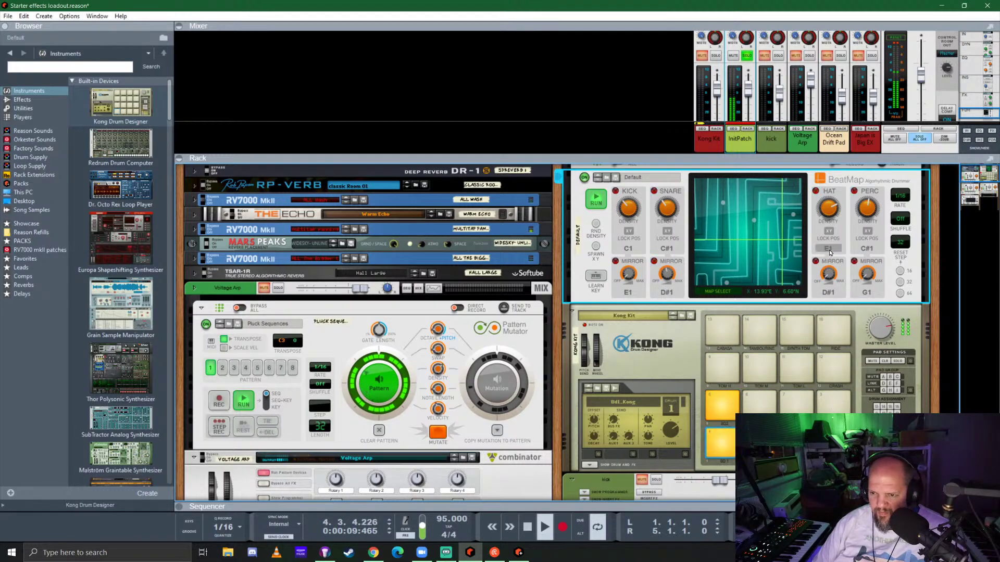
pyautogui.scroll(5, 835, 244)
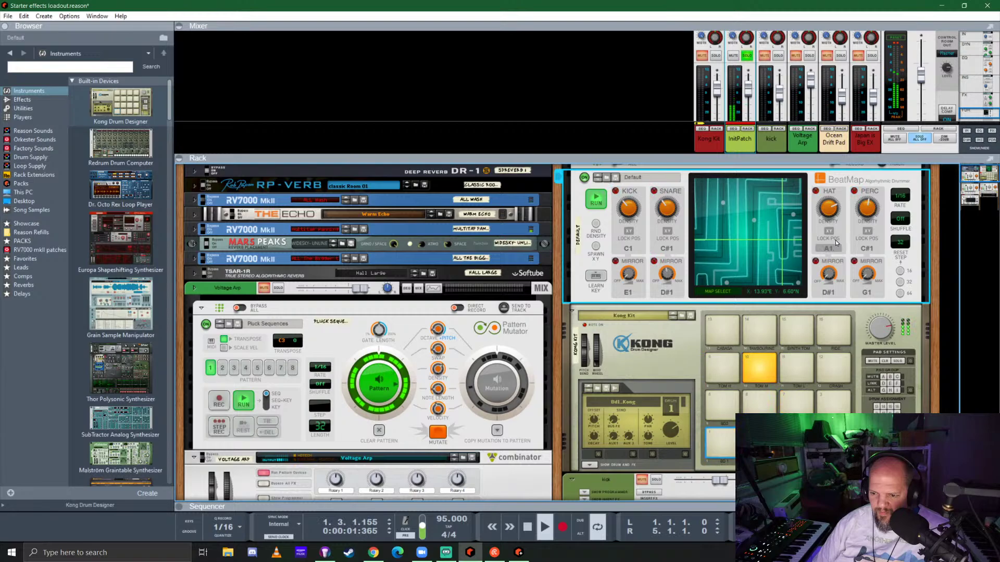
pyautogui.scroll(-2, 836, 245)
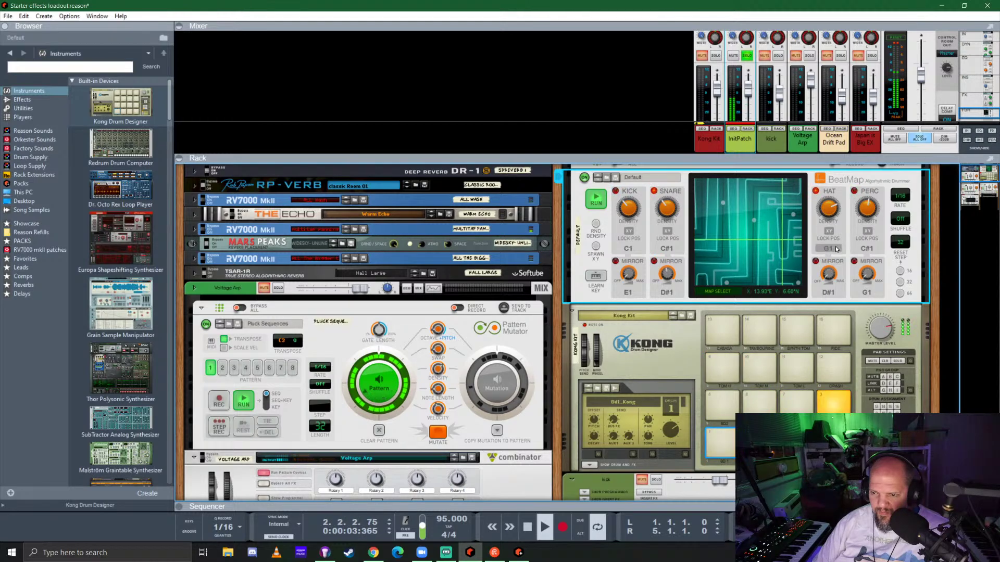
pyautogui.scroll(1, 680, 184)
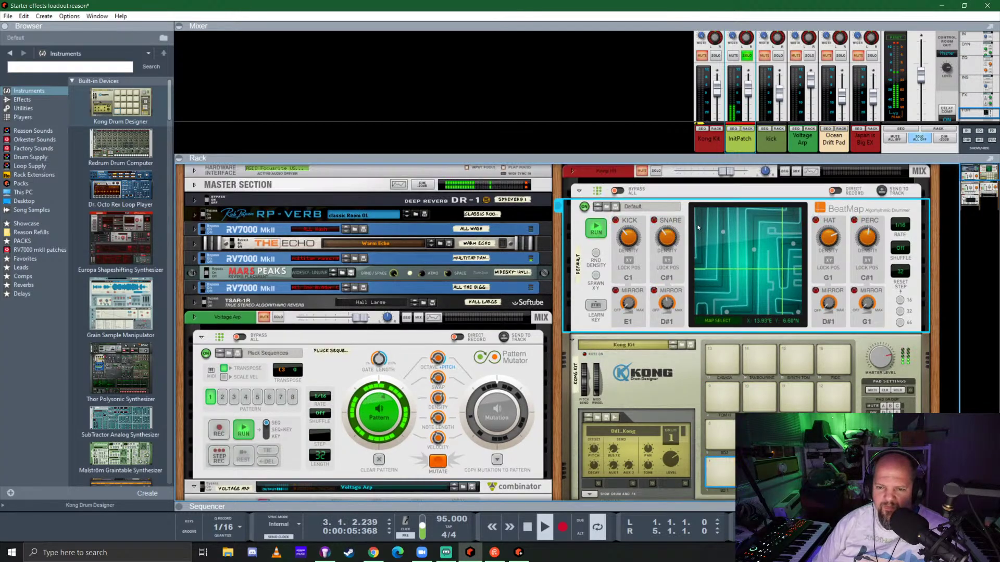
# Mute the InitPatch, kick, Voltage Arp, Ocean Drift Pad and Japan is Big EX channels, leaving only Kong Kit unmuted
pyautogui.click(642, 172)
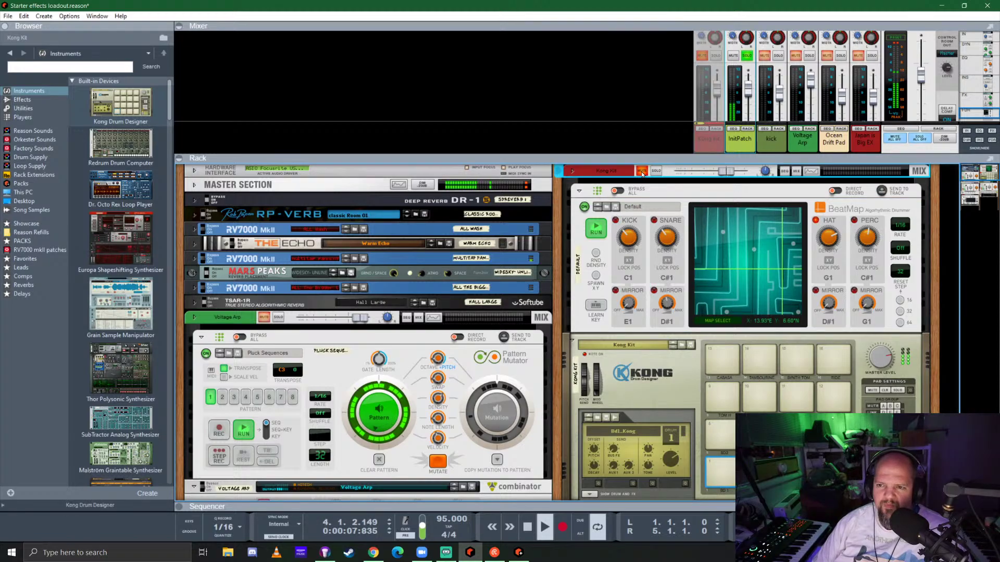
pyautogui.click(702, 56)
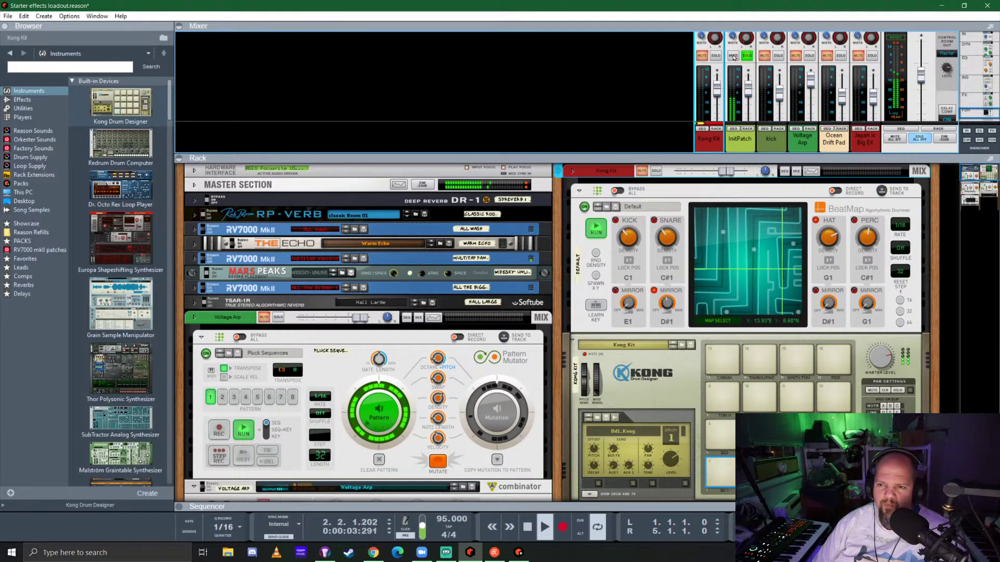
pyautogui.click(733, 56)
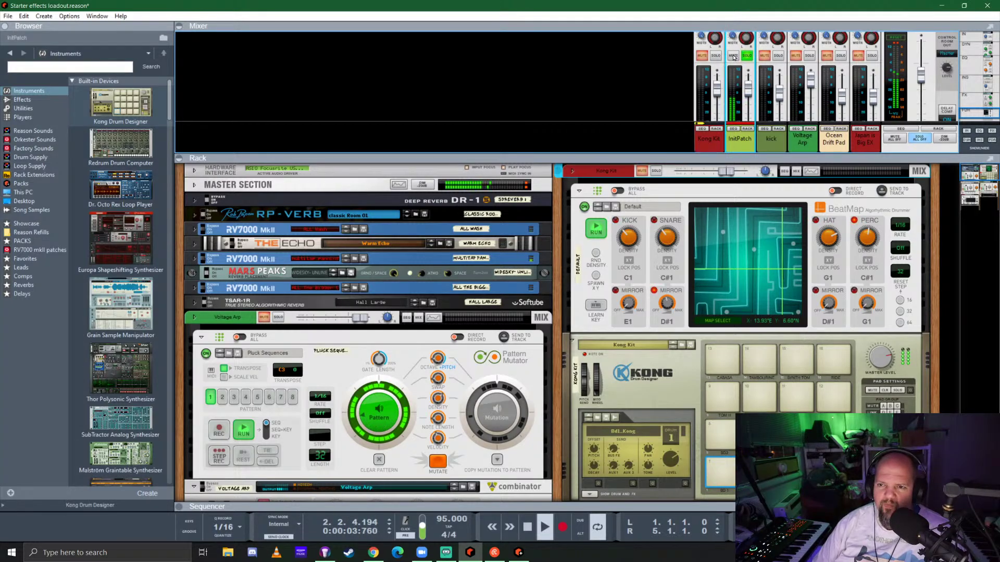
pyautogui.click(701, 55)
pyautogui.click(765, 55)
pyautogui.click(796, 56)
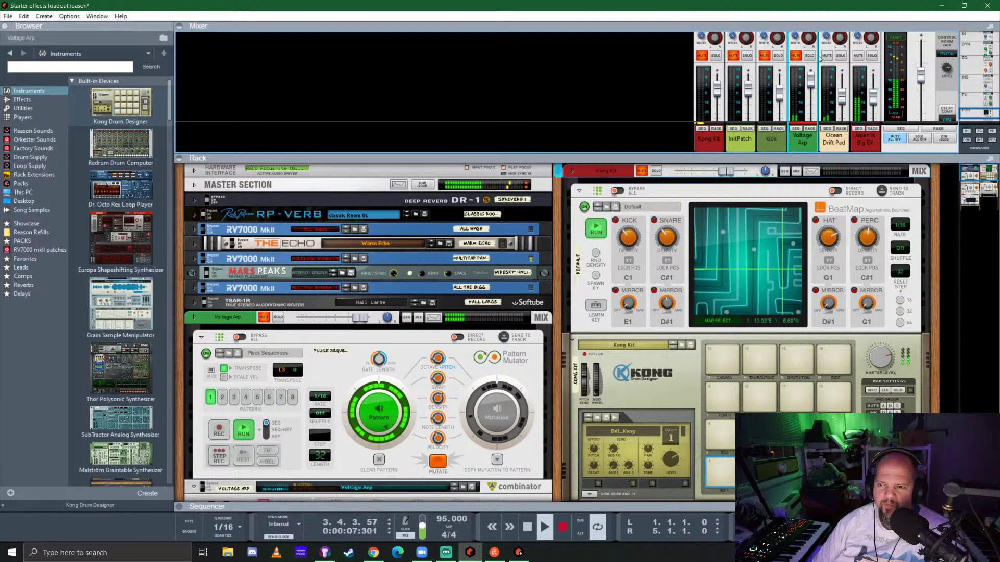
pyautogui.click(827, 55)
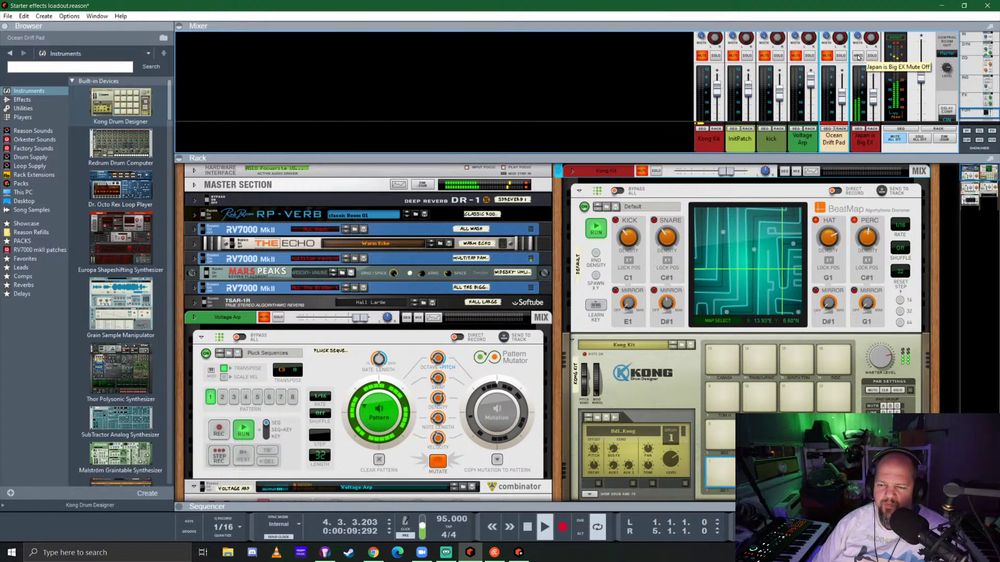
pyautogui.click(858, 56)
pyautogui.click(702, 56)
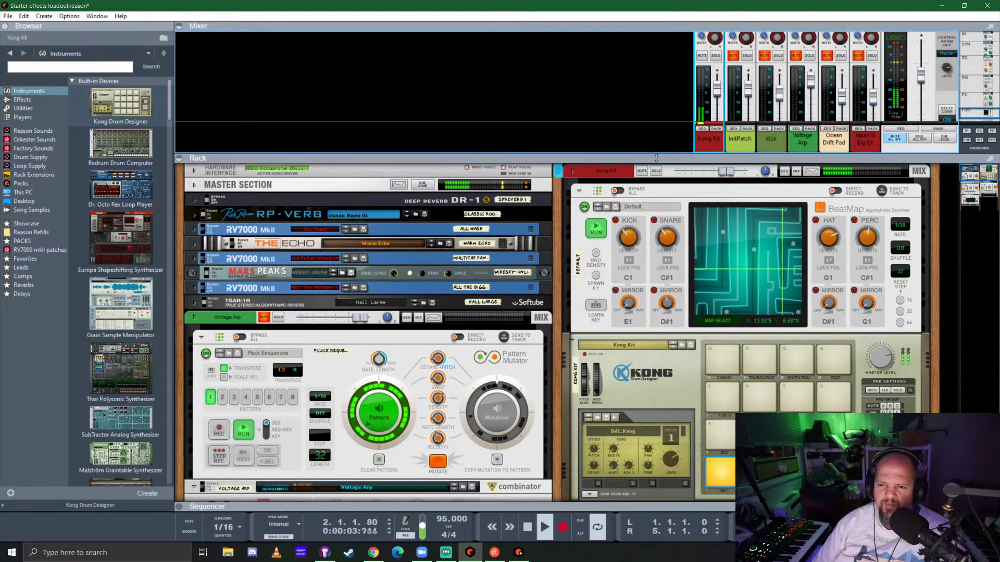
# Set BeatMap's reset step to 64 and its rate to 1/8 after trying 1/32
pyautogui.moveTo(656, 158); pyautogui.dragTo(656, 111)
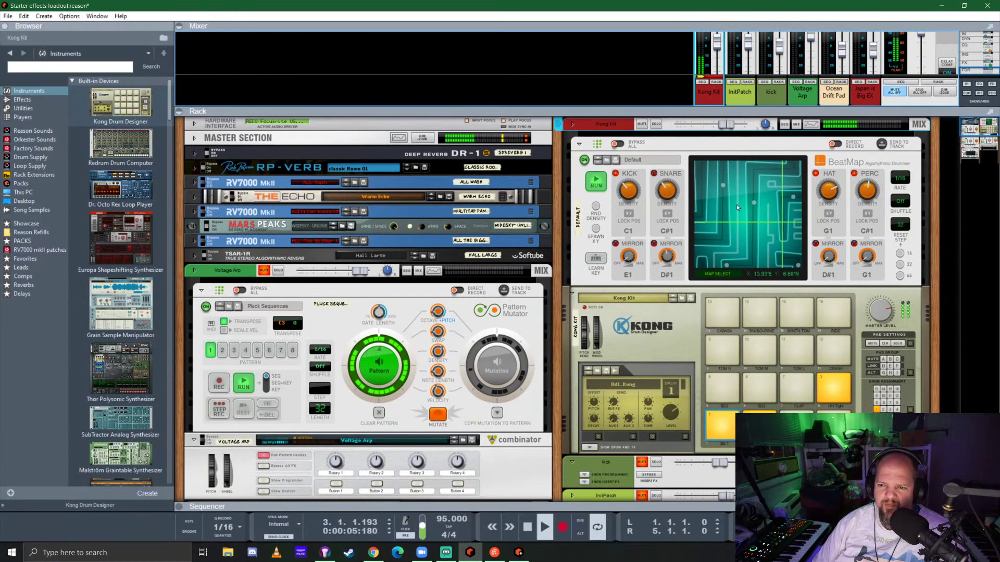
pyautogui.click(902, 276)
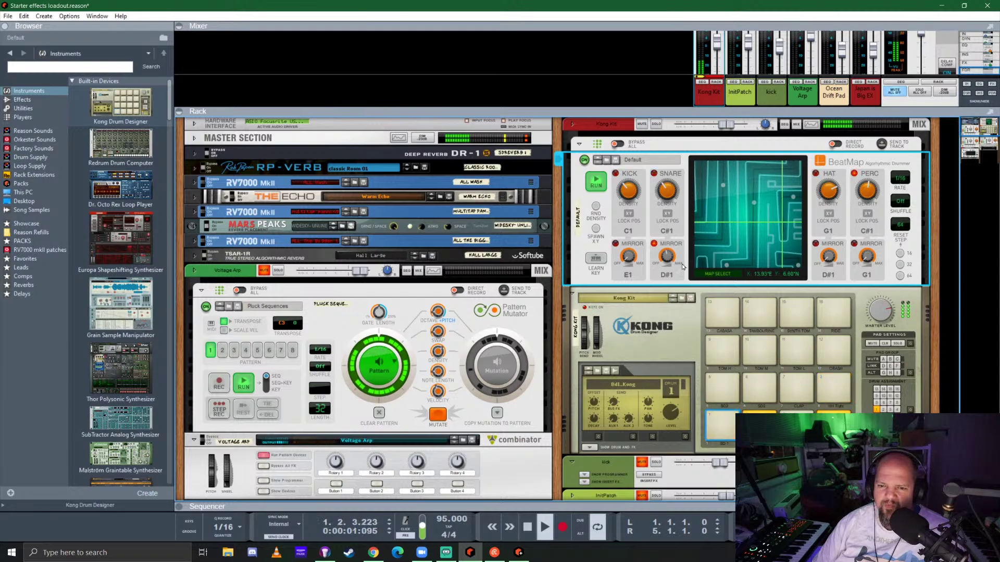
pyautogui.click(904, 178)
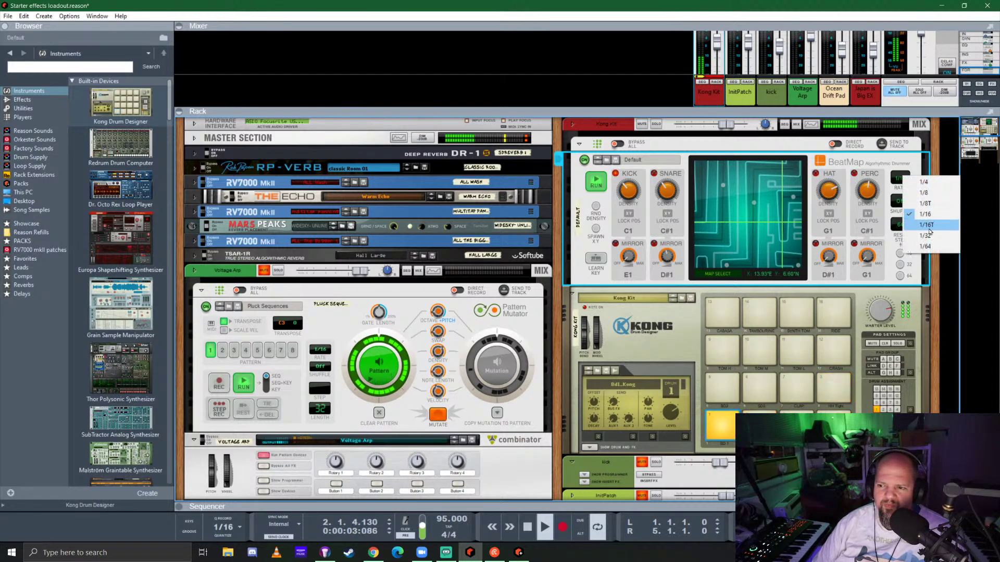
pyautogui.click(934, 236)
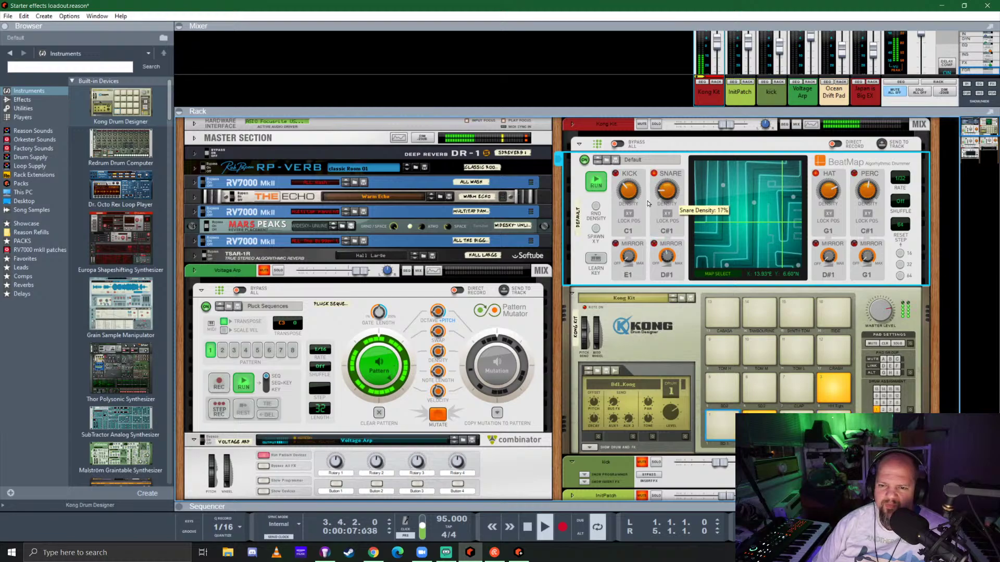
pyautogui.click(904, 177)
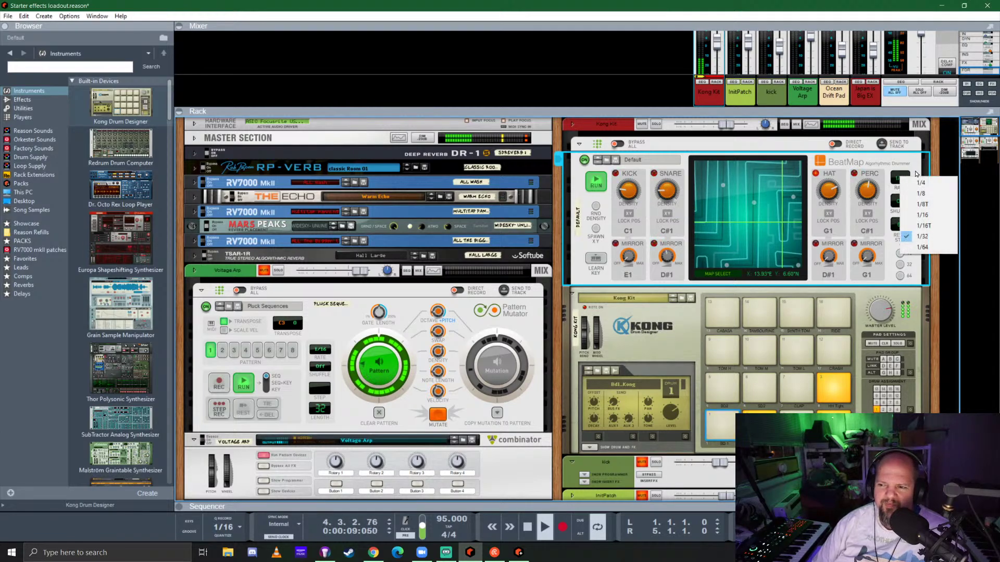
pyautogui.click(928, 194)
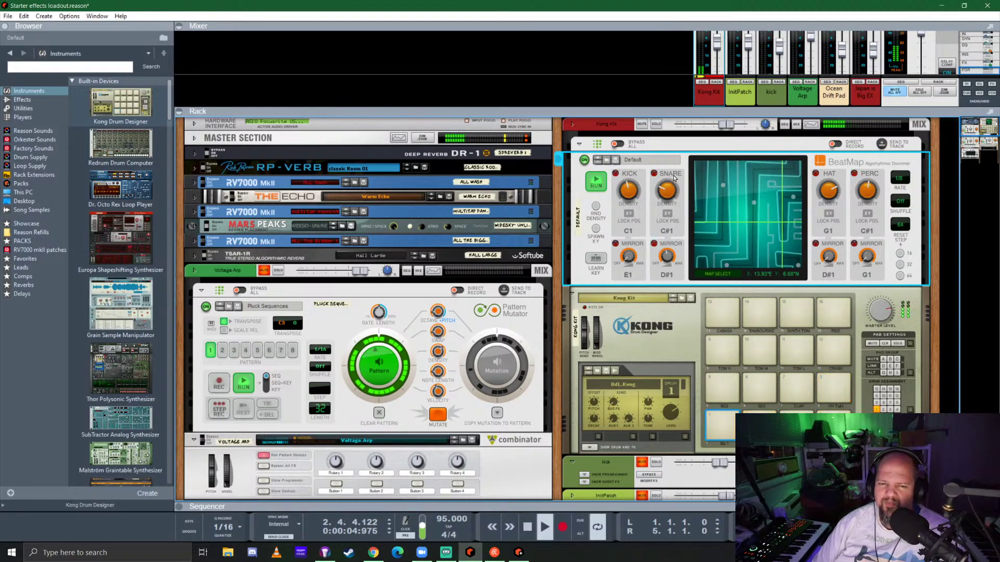
pyautogui.click(894, 287)
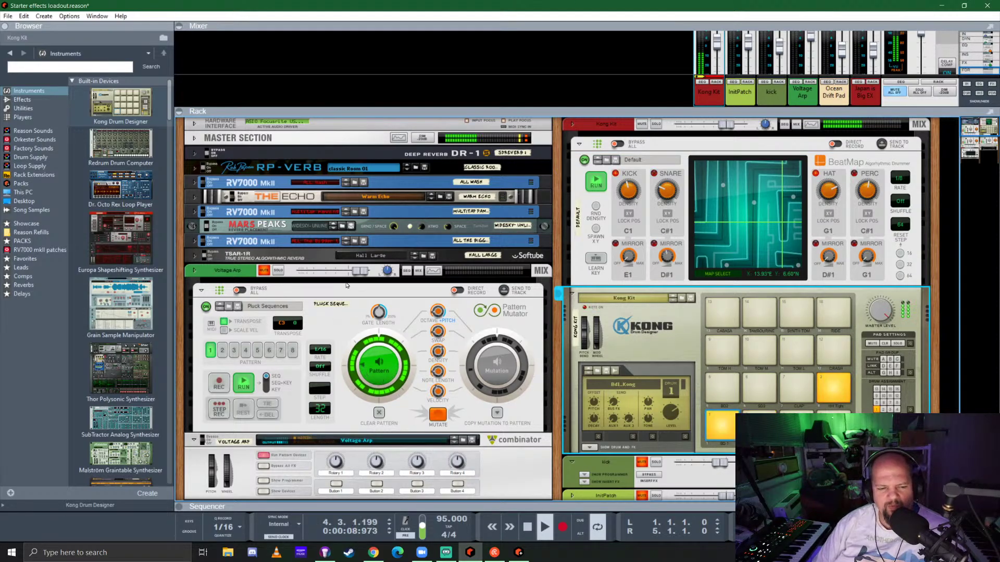
# Replace the Pluck Sequences Pattern Mutator on Voltage Arp with a Quad Note Generator player
pyautogui.scroll(-3, 346, 286)
pyautogui.scroll(1, 364, 253)
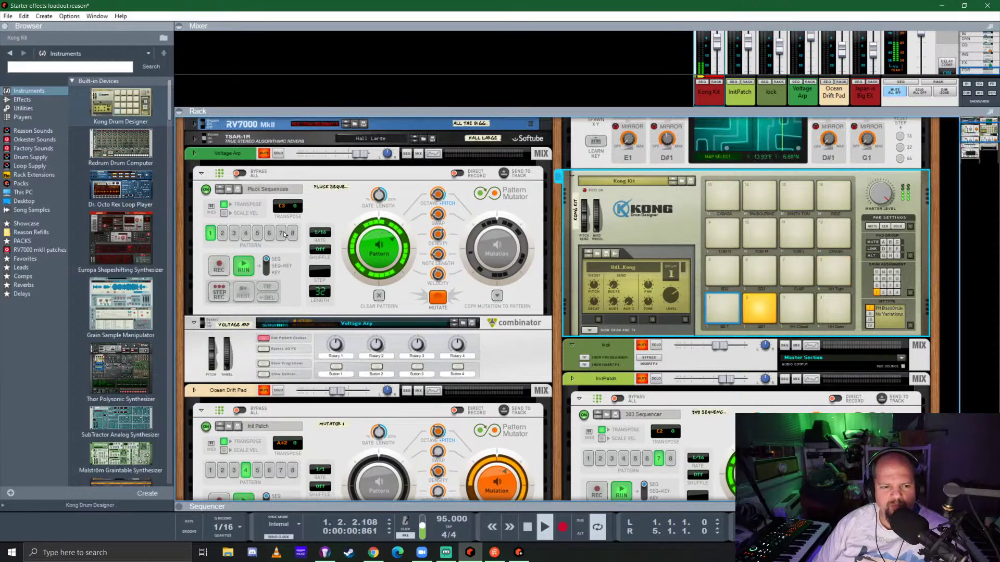
pyautogui.click(332, 204)
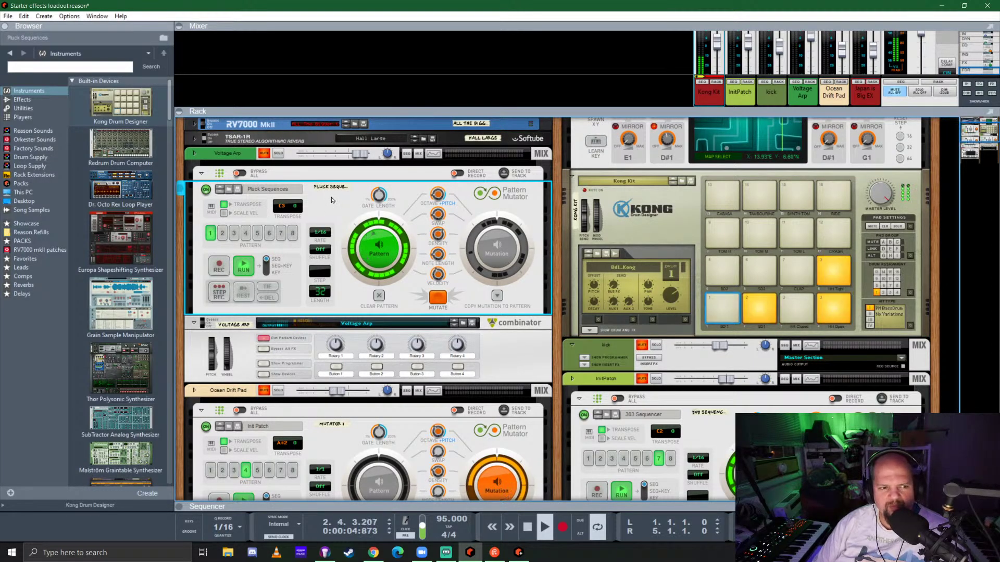
pyautogui.click(22, 117)
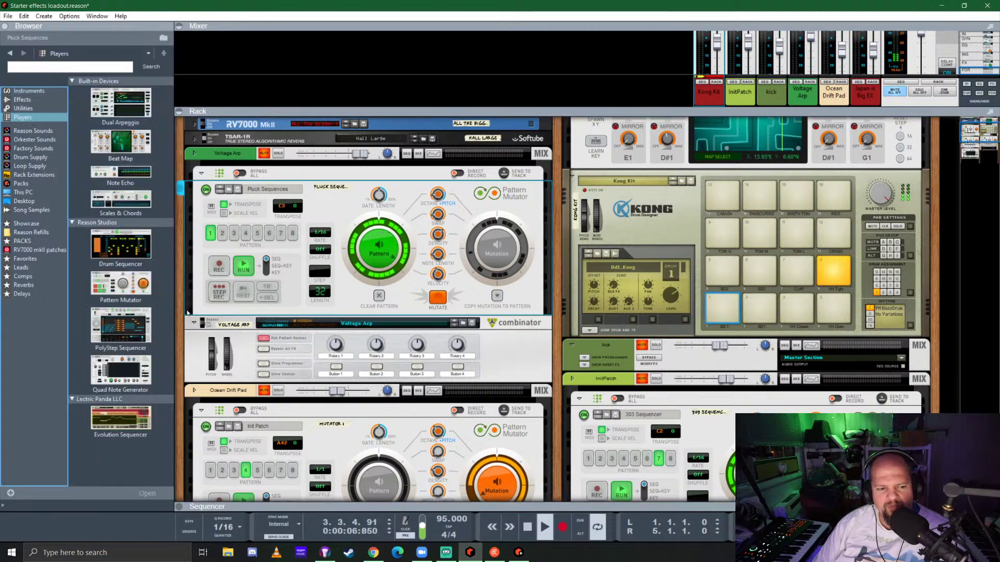
pyautogui.moveTo(120, 372); pyautogui.dragTo(412, 268)
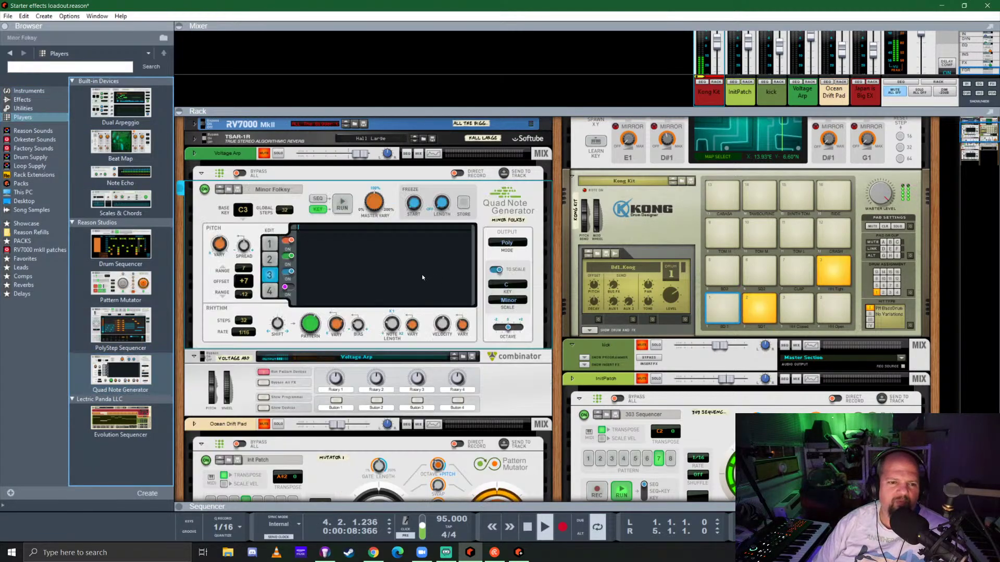
# Load the Penta Lead patch from the Melodies folder into the Quad Note Generator
pyautogui.click(231, 190)
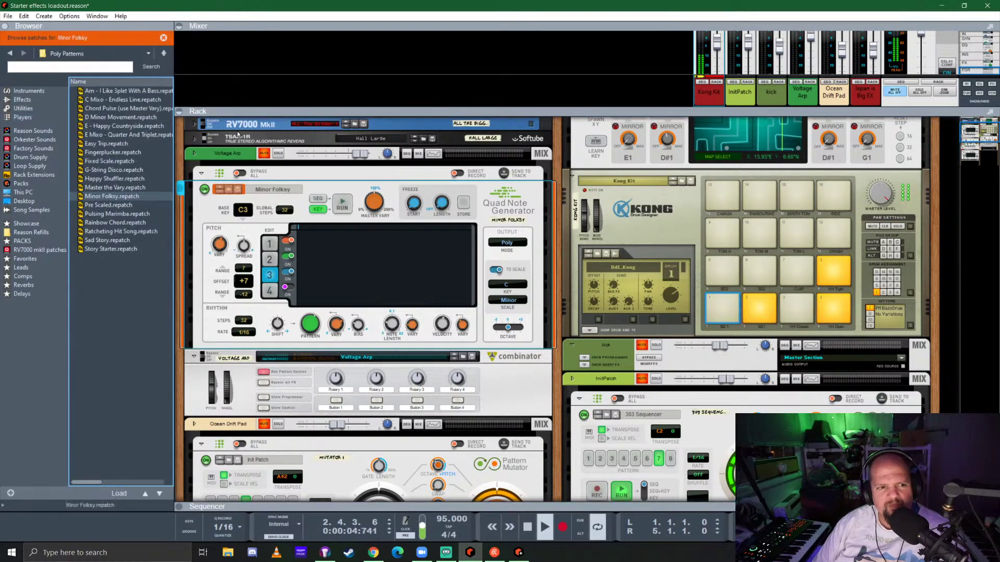
pyautogui.click(164, 53)
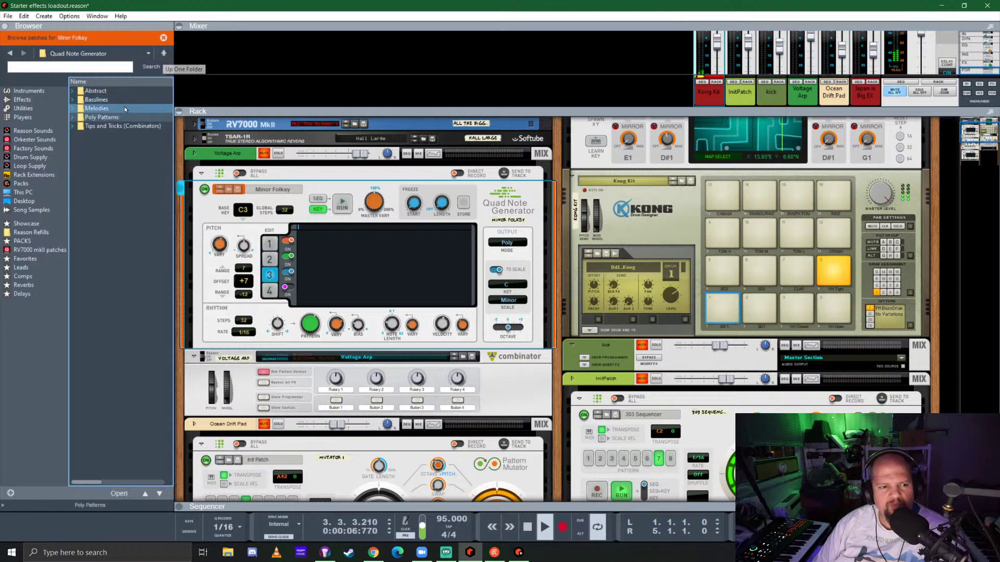
pyautogui.doubleClick(118, 107)
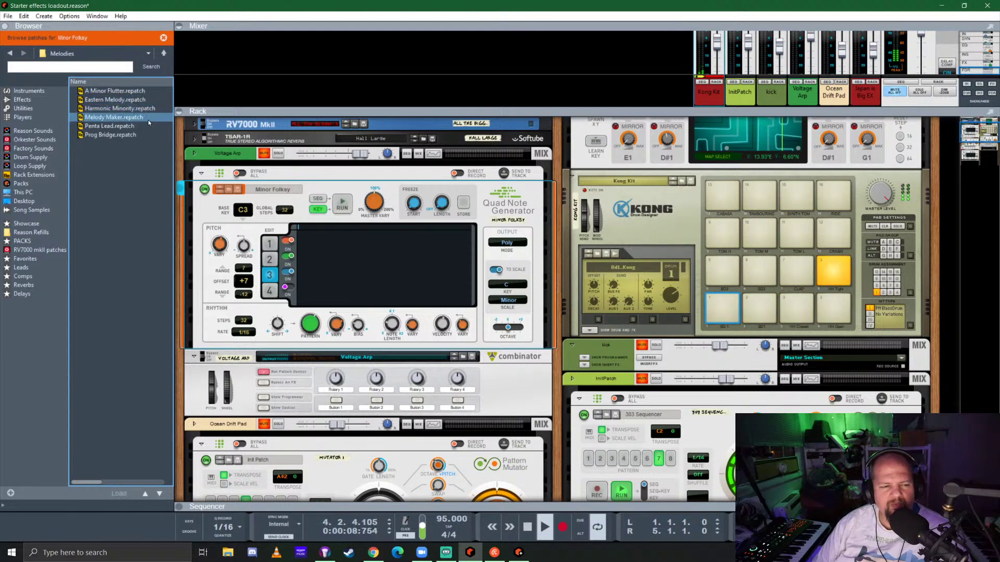
pyautogui.click(102, 127)
pyautogui.click(103, 127)
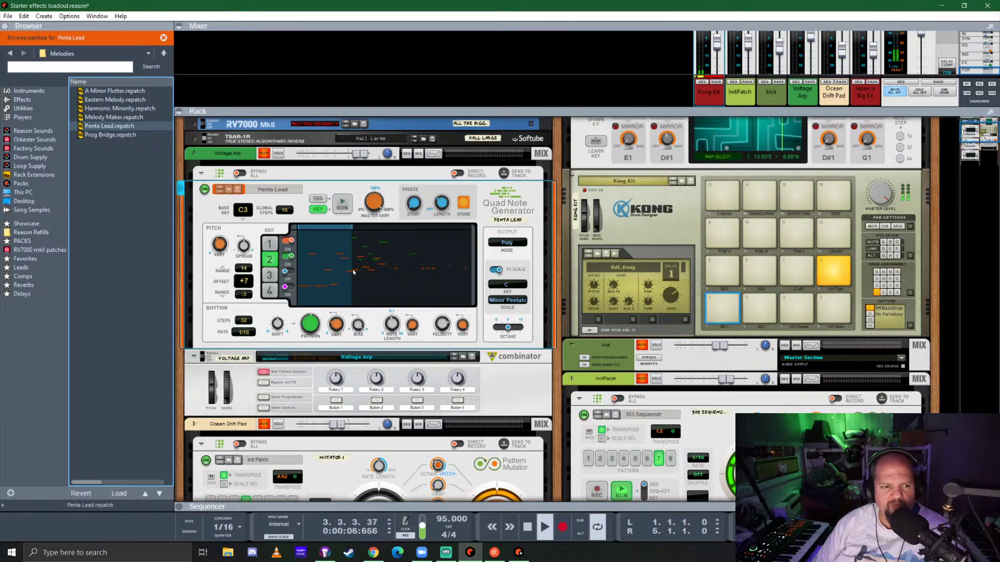
# Browse the favourite packs for patches down to the Patches folder, and end patch browsing for Penta Lead
pyautogui.scroll(-3, 353, 272)
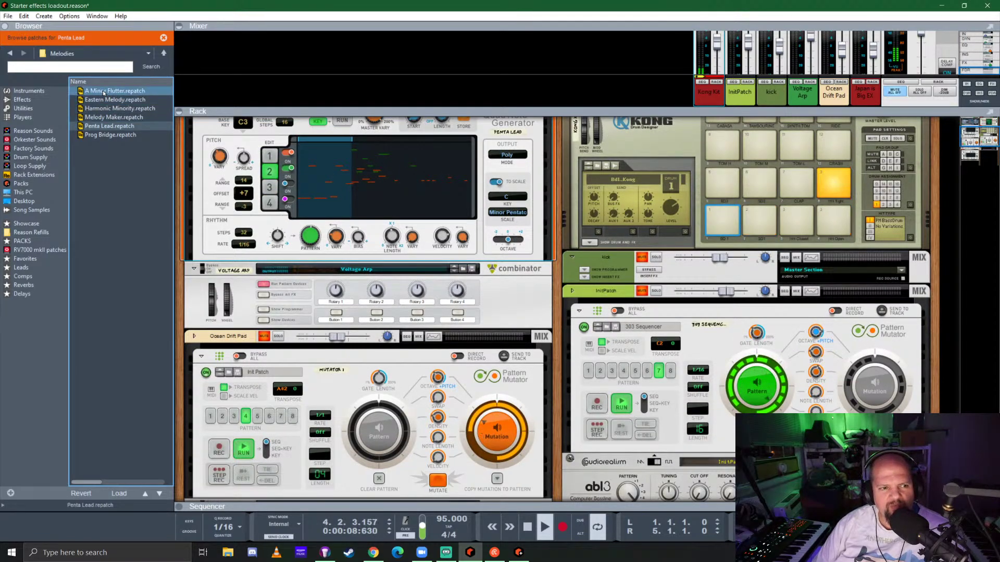
pyautogui.moveTo(114, 99)
pyautogui.mouseDown()
pyautogui.moveTo(350, 291)
pyautogui.moveTo(268, 301)
pyautogui.moveTo(208, 133)
pyautogui.moveTo(111, 99)
pyautogui.mouseUp()
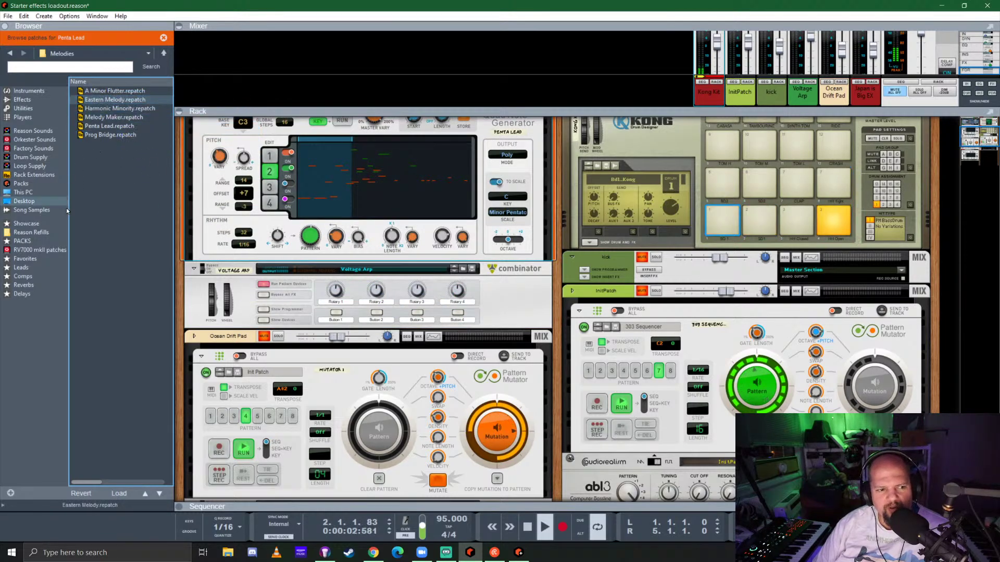
pyautogui.click(31, 243)
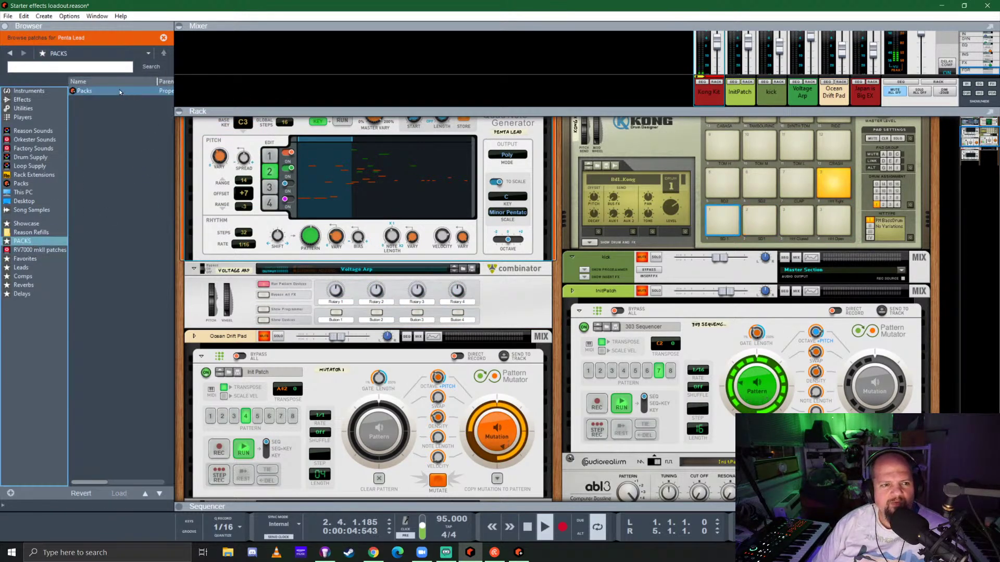
pyautogui.doubleClick(84, 90)
pyautogui.doubleClick(117, 108)
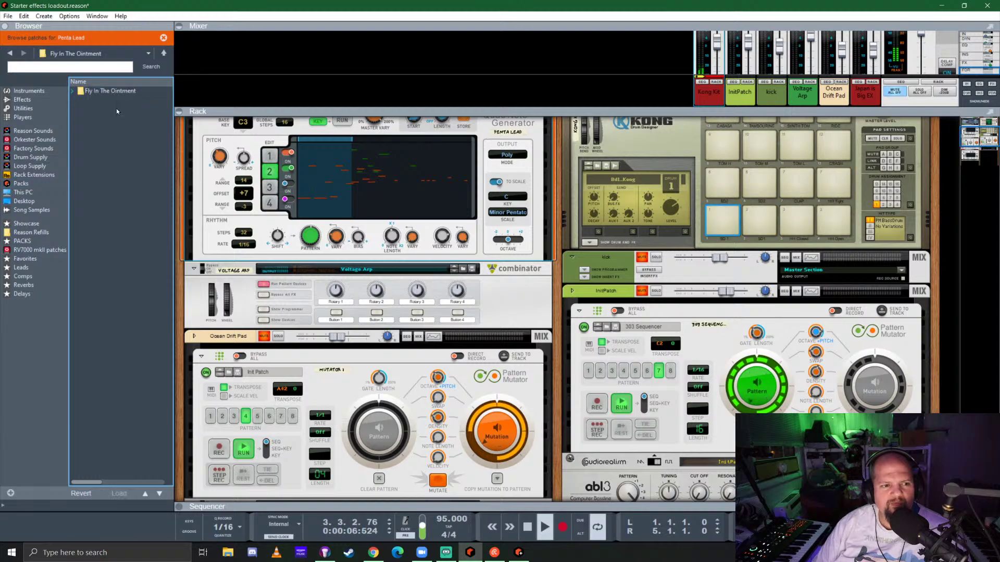
pyautogui.doubleClick(106, 91)
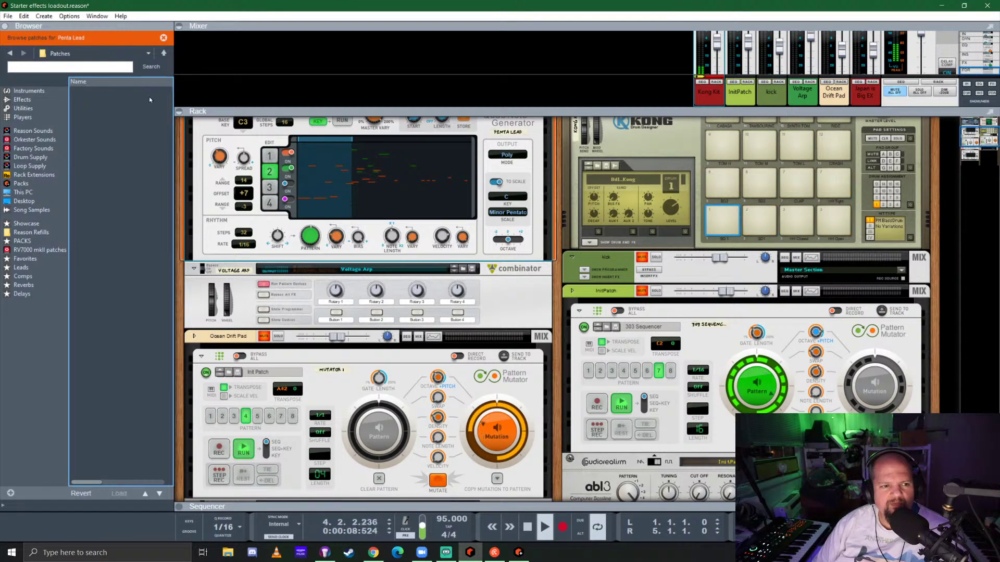
pyautogui.click(163, 38)
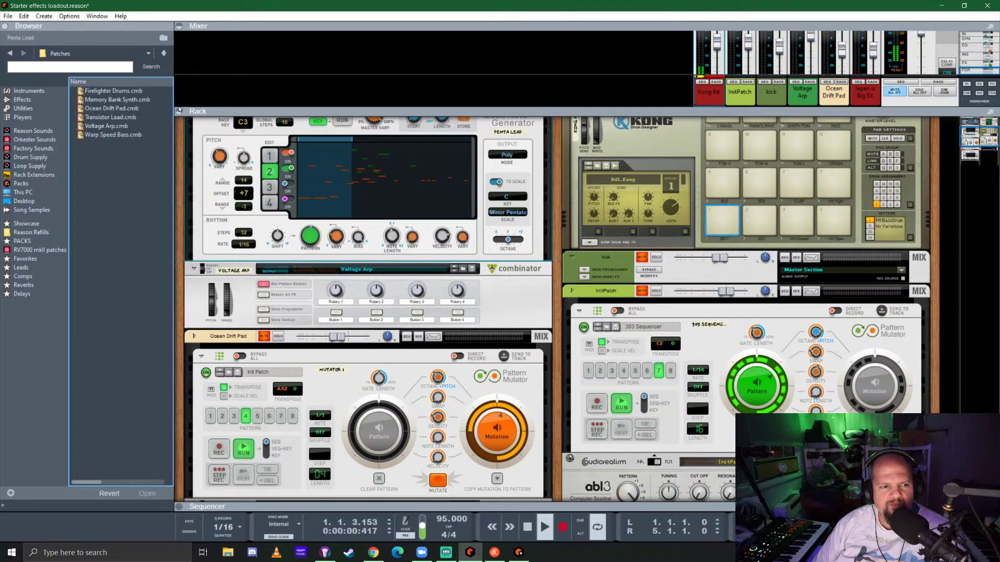
# Replace the Voltage Arp Combinator with Under Your Spell Lead.cmb from the Combinator folder of the Drive Reverb Machine pack
pyautogui.click(164, 53)
pyautogui.click(164, 53)
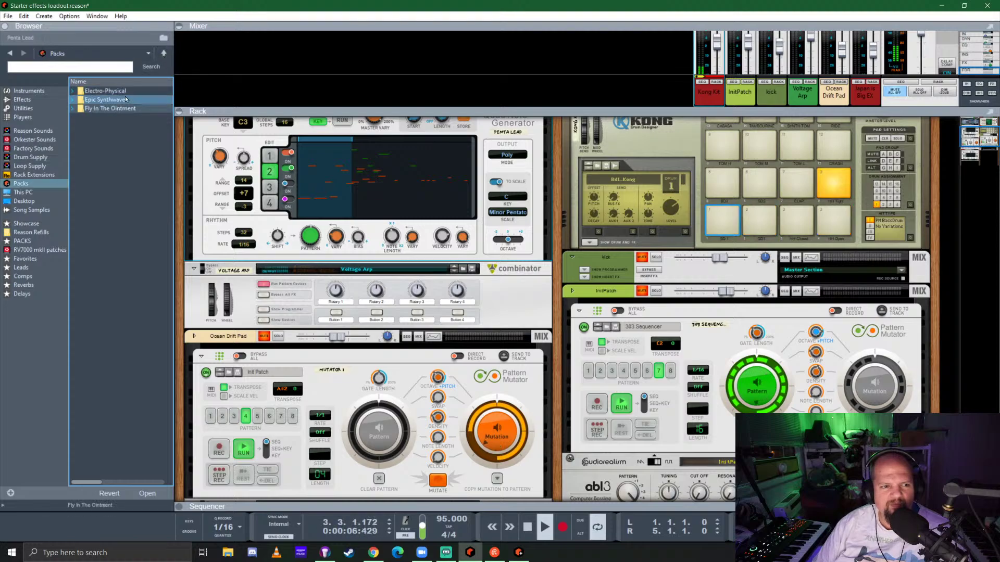
pyautogui.doubleClick(106, 109)
pyautogui.doubleClick(119, 92)
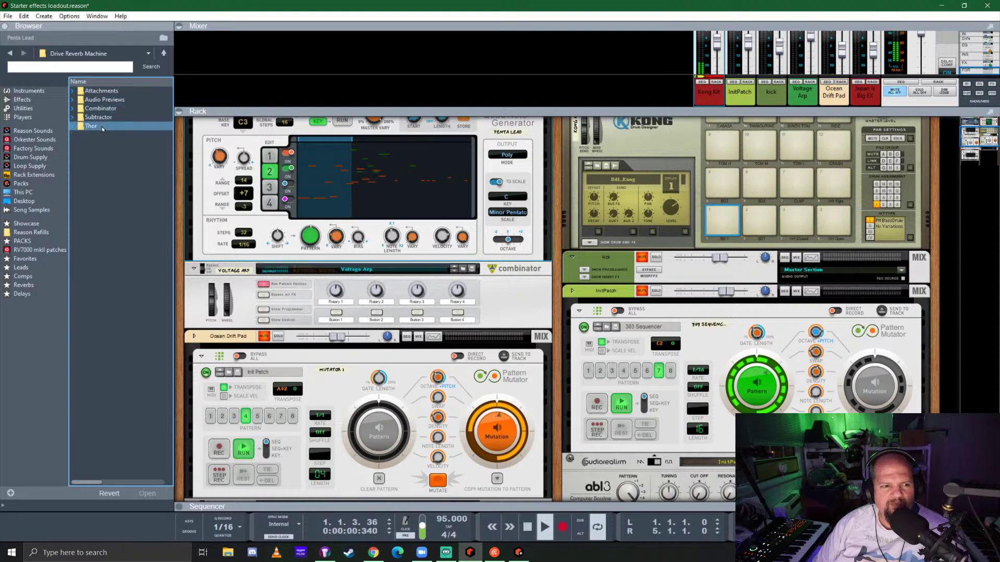
pyautogui.doubleClick(101, 108)
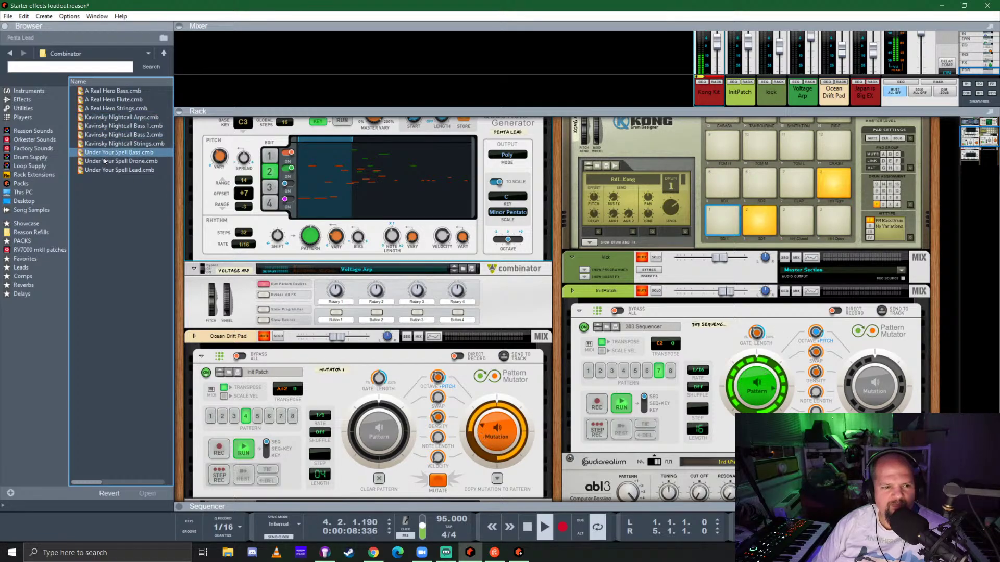
pyautogui.moveTo(119, 170); pyautogui.dragTo(348, 304)
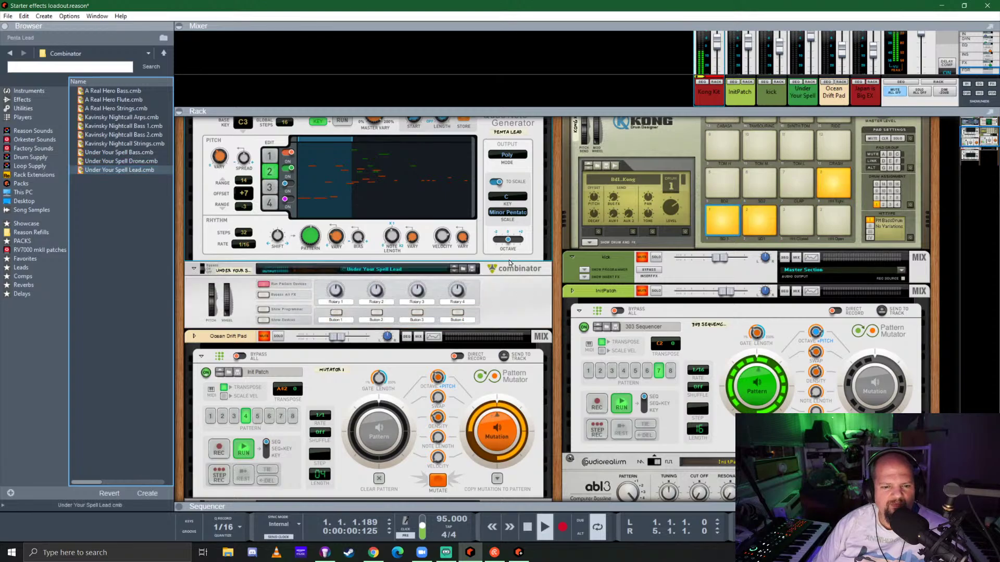
# Unmute the Under Your Spell Lead channel and run its Penta Lead Quad Note Generator
pyautogui.scroll(3, 398, 240)
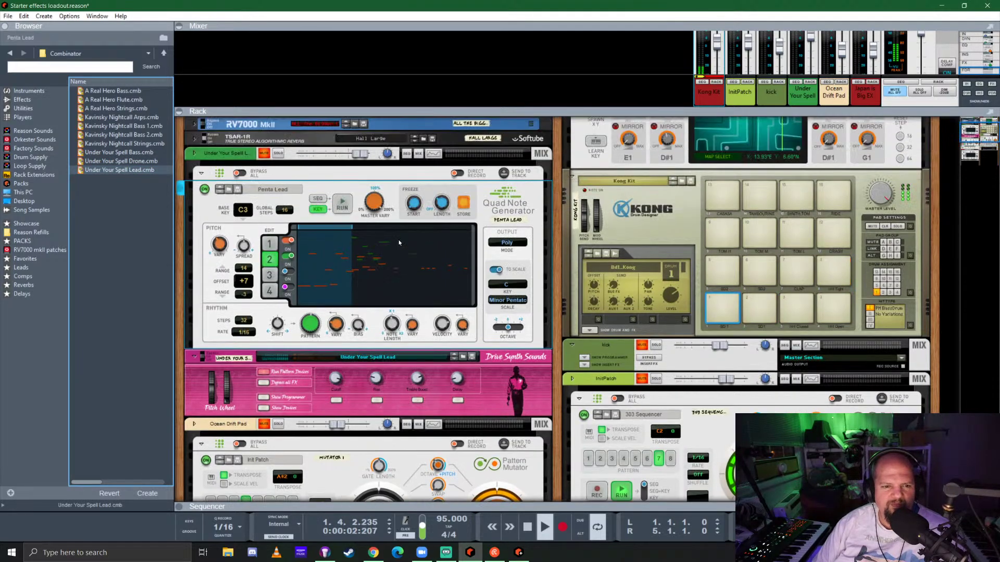
pyautogui.click(264, 153)
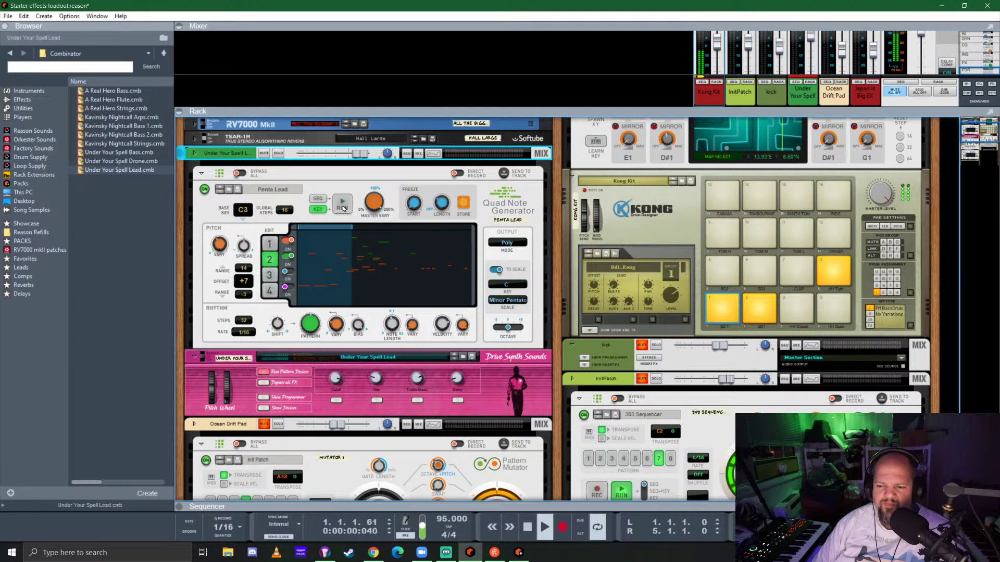
pyautogui.click(343, 207)
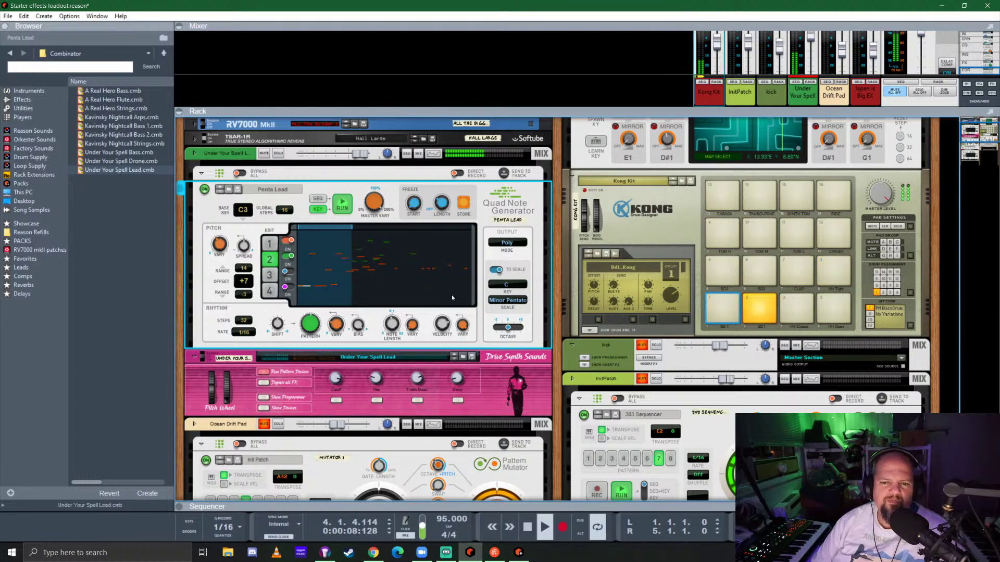
# Lower the Under Your Spell Lead channel's level slightly
pyautogui.scroll(3, 658, 271)
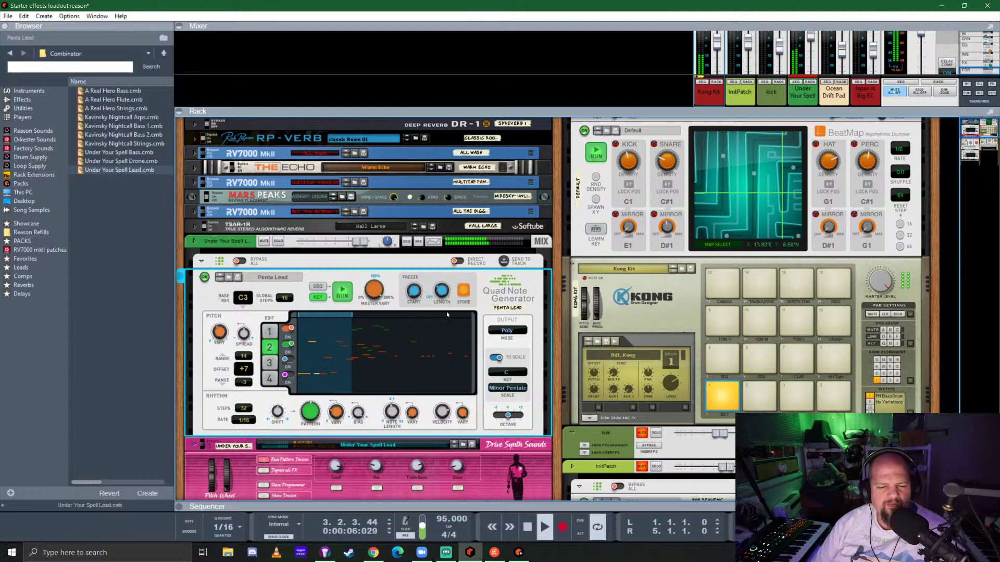
pyautogui.scroll(1, 721, 311)
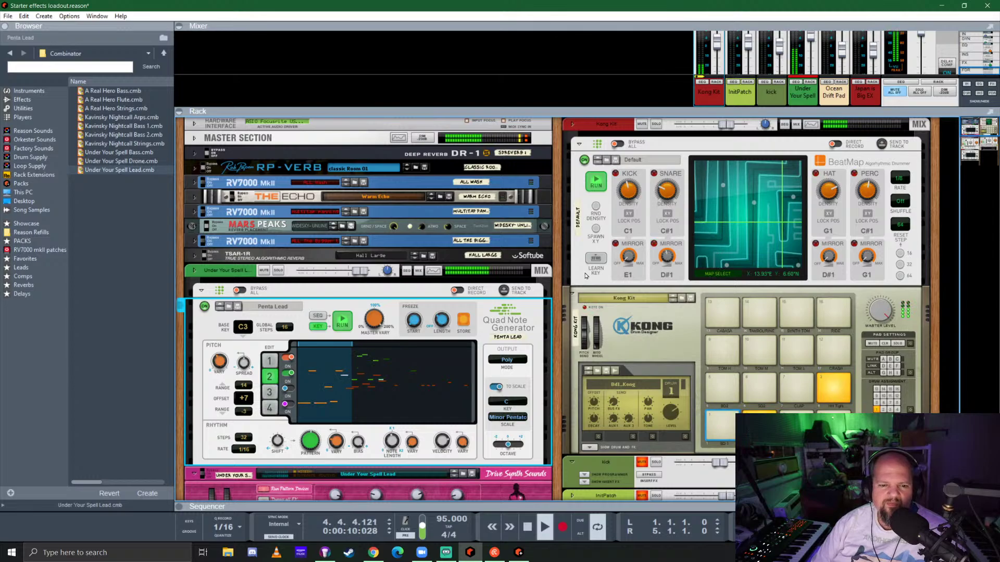
pyautogui.moveTo(359, 271); pyautogui.dragTo(348, 270)
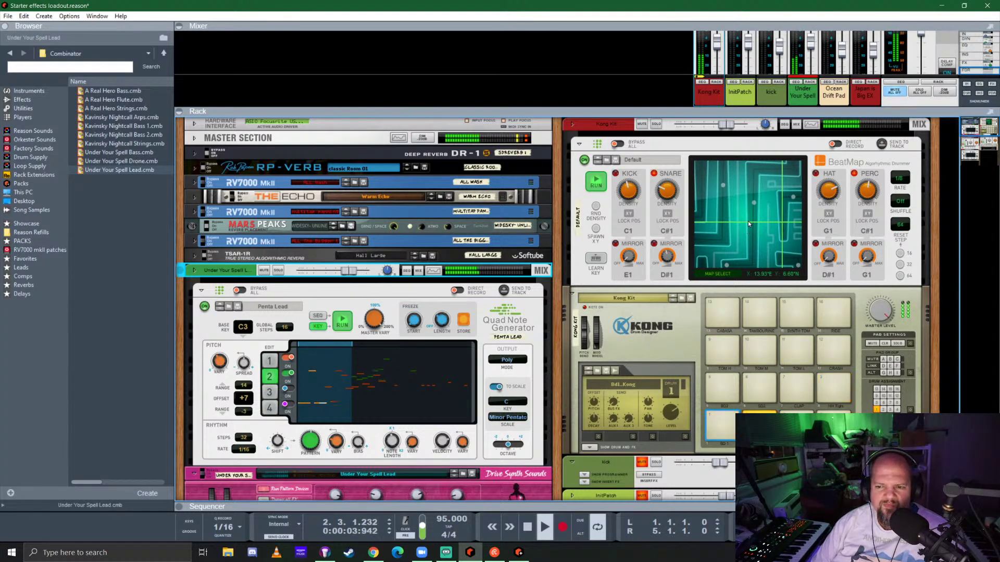
# Set BeatMap's rate to 1/16
pyautogui.click(900, 178)
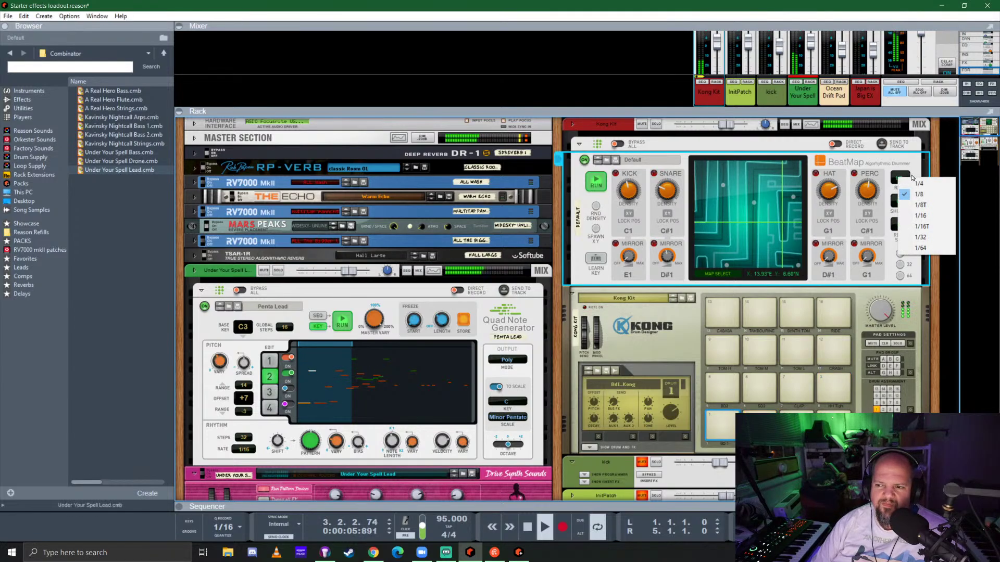
pyautogui.click(920, 217)
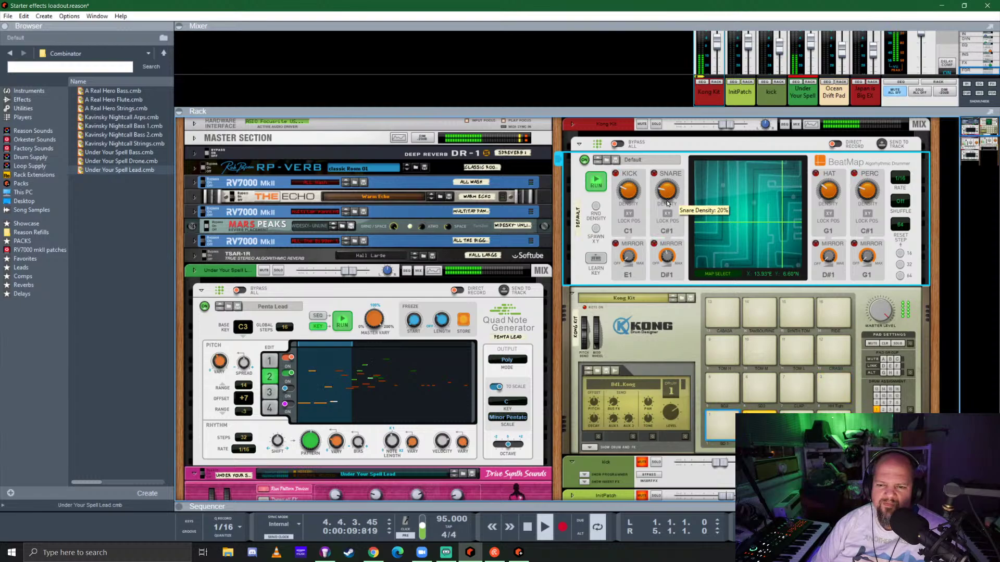
# Switch BeatMap to the Temperate map and set its snare density to 29%
pyautogui.click(719, 276)
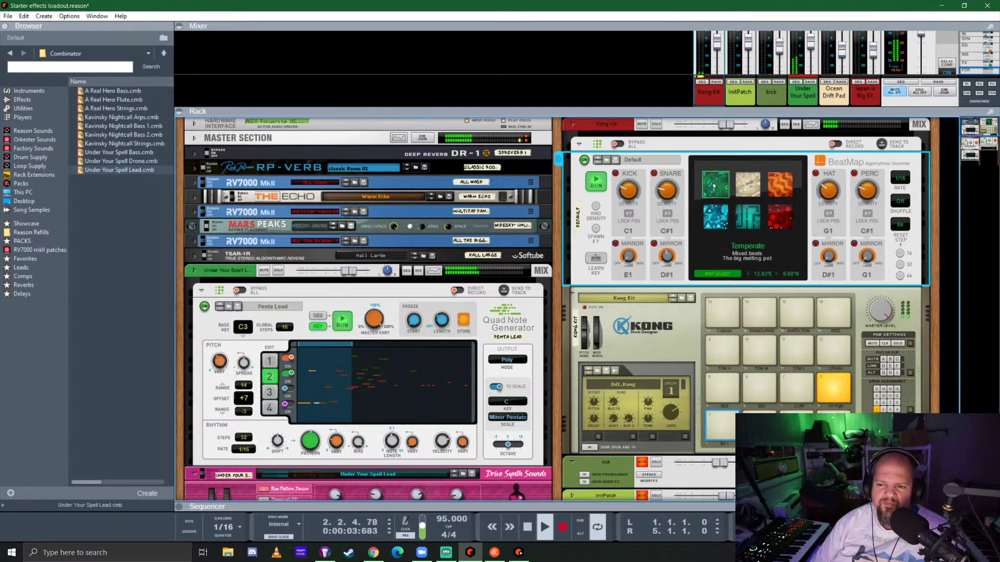
pyautogui.click(723, 275)
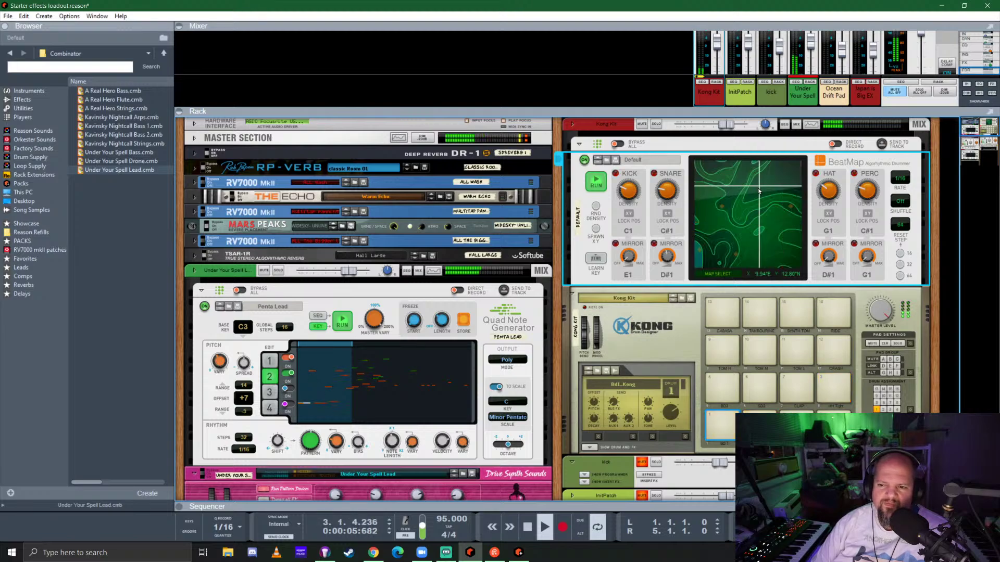
pyautogui.moveTo(666, 188)
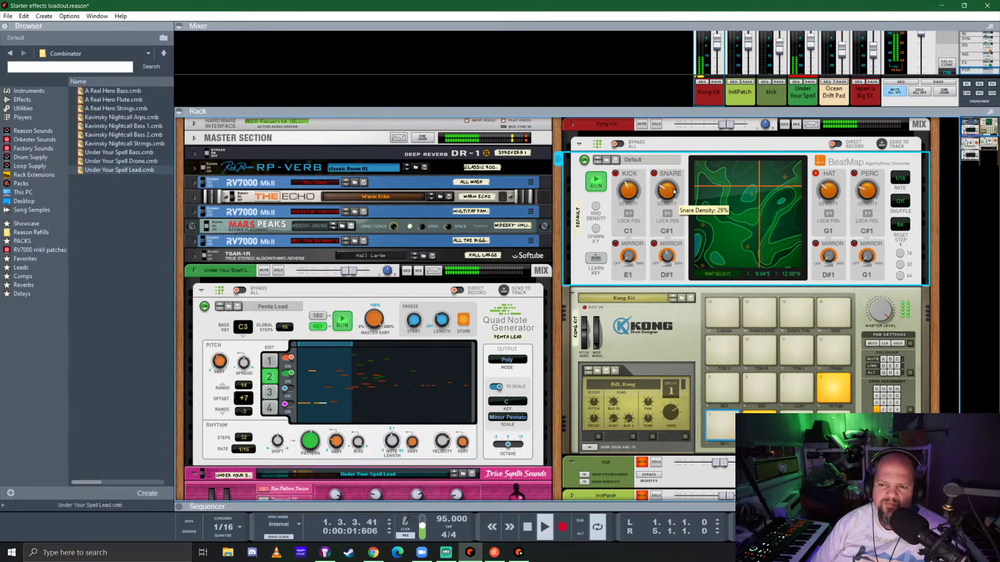
pyautogui.click(721, 416)
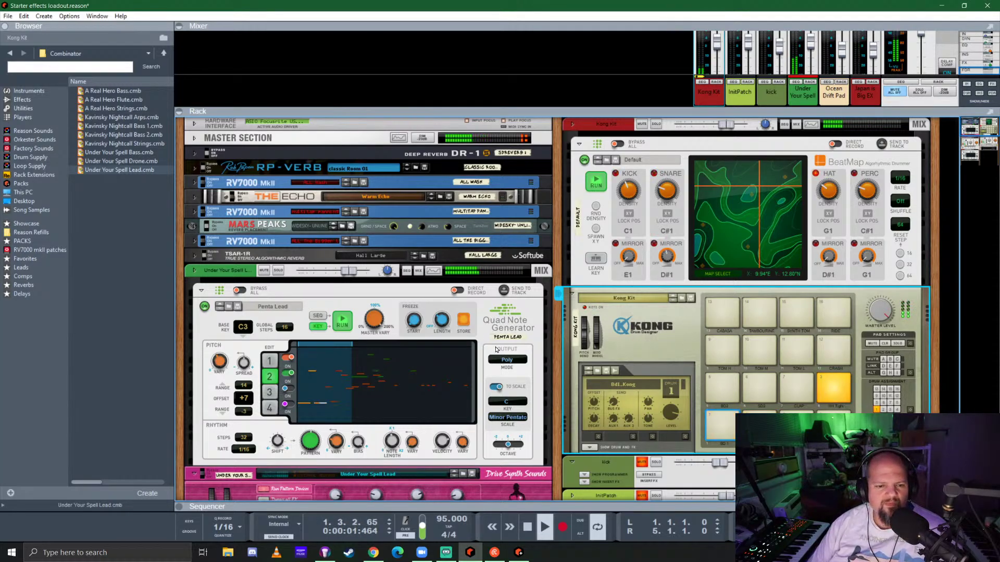
# Unmute the Japan is Big EX channel
pyautogui.scroll(-10, 378, 280)
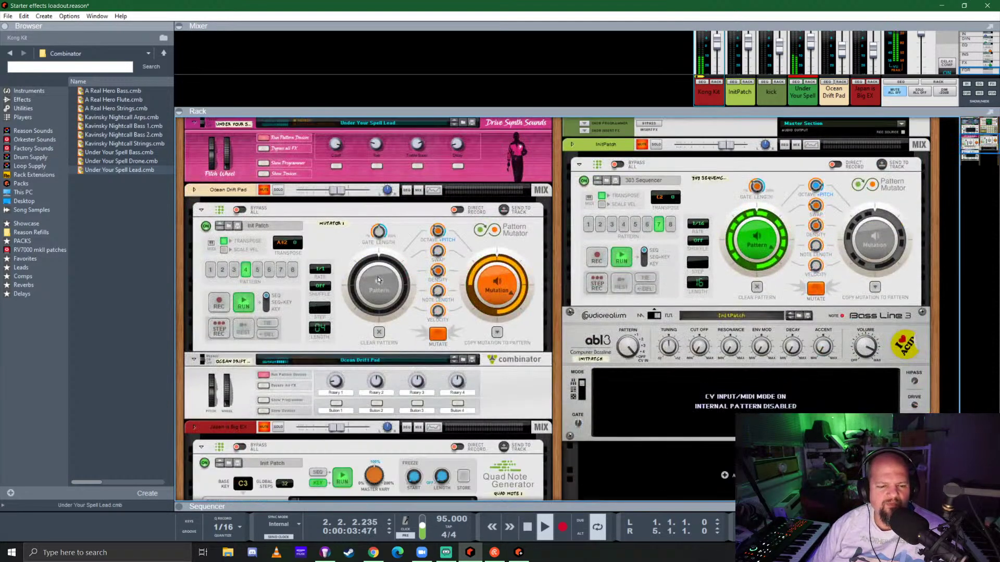
pyautogui.scroll(-6, 378, 281)
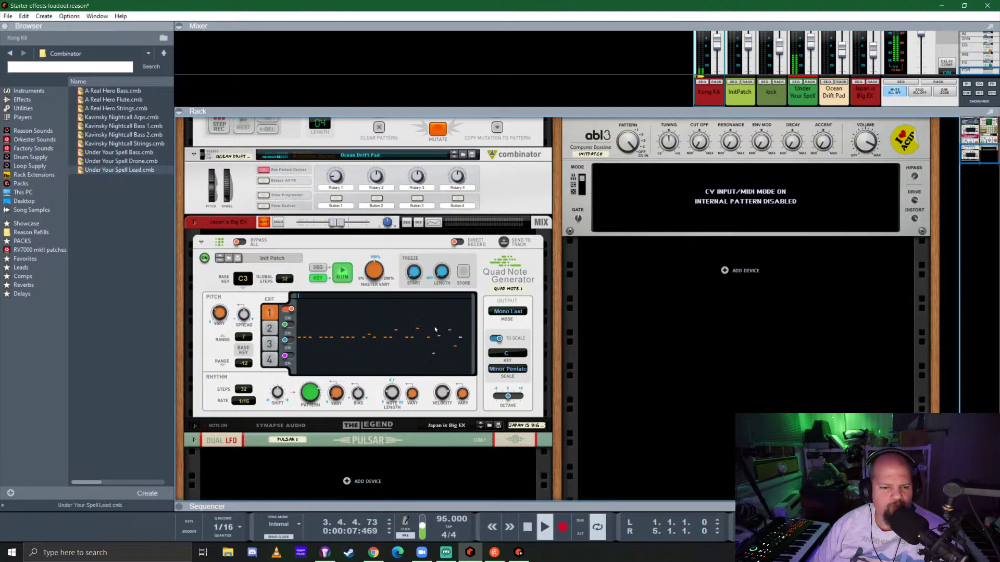
pyautogui.click(261, 224)
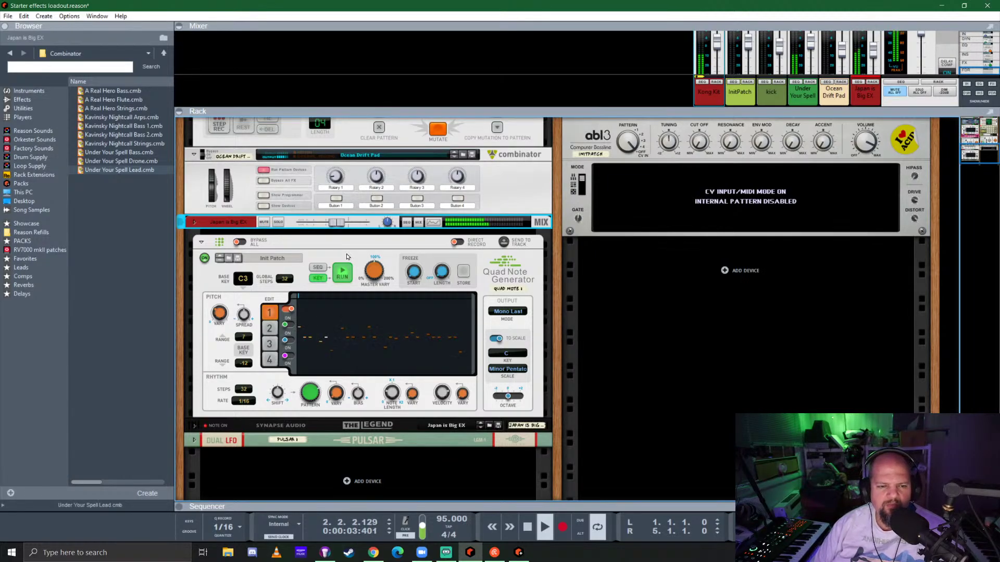
# Delete the Ocean Drift Pad channel with its devices and add Kavinsky Nightcall Strings.cmb in its place
pyautogui.scroll(4, 350, 261)
pyautogui.click(217, 188)
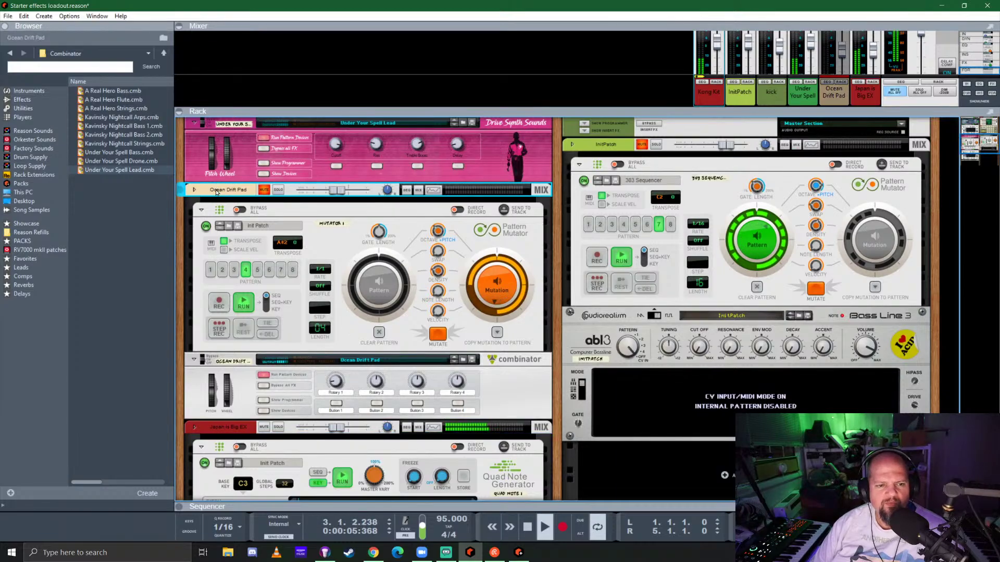
pyautogui.press('Delete')
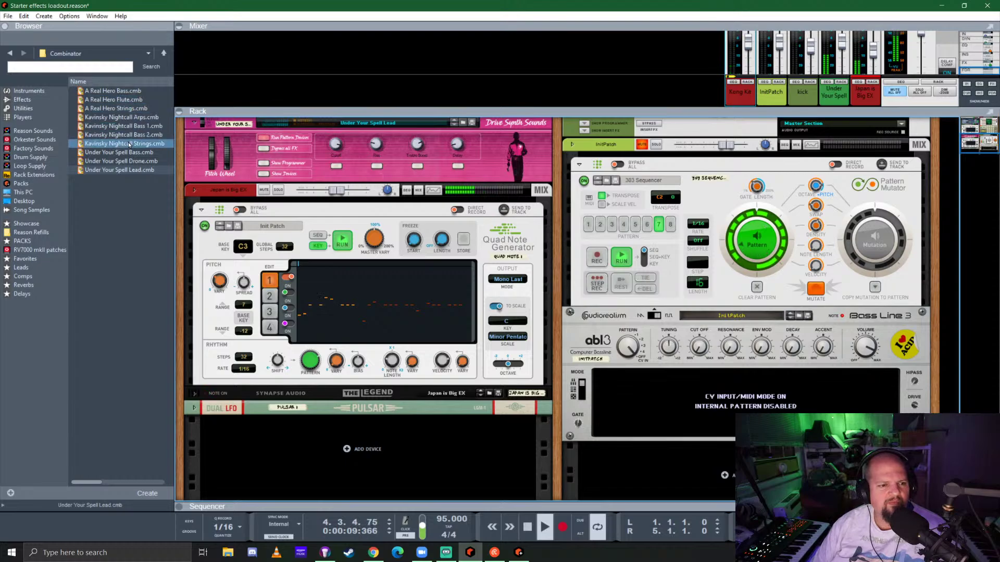
pyautogui.moveTo(129, 145)
pyautogui.mouseDown()
pyautogui.moveTo(348, 244)
pyautogui.moveTo(360, 195)
pyautogui.mouseUp()
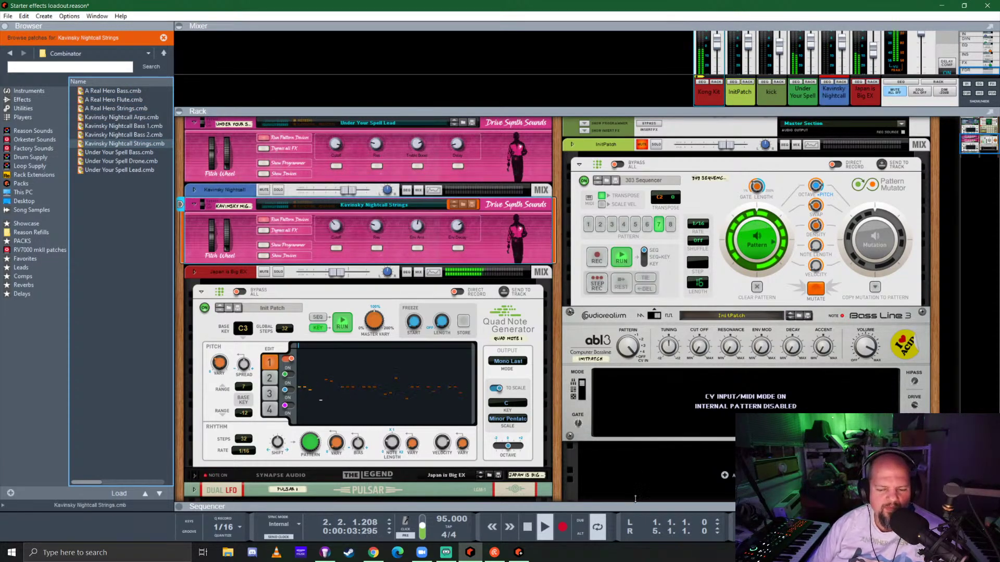
# Reveal the sequencer at a reduced height beneath the rack and stop playback
pyautogui.moveTo(634, 501); pyautogui.dragTo(599, 304)
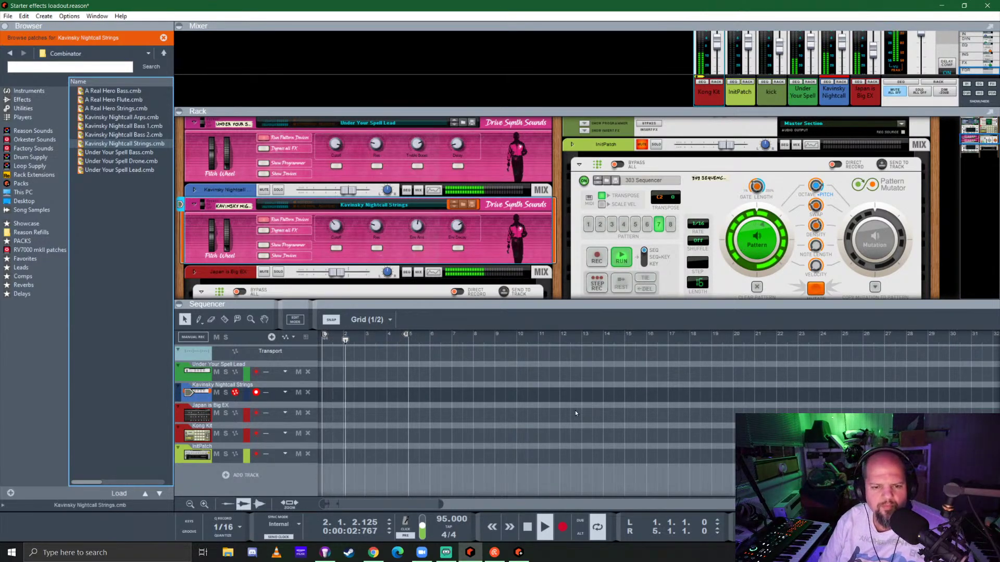
pyautogui.press('space')
pyautogui.press('space')
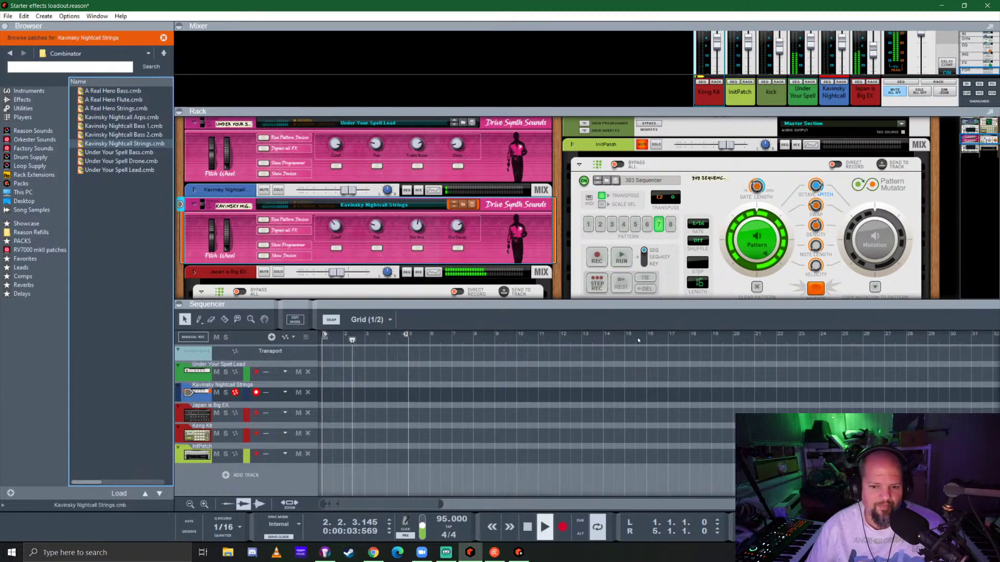
pyautogui.press('space')
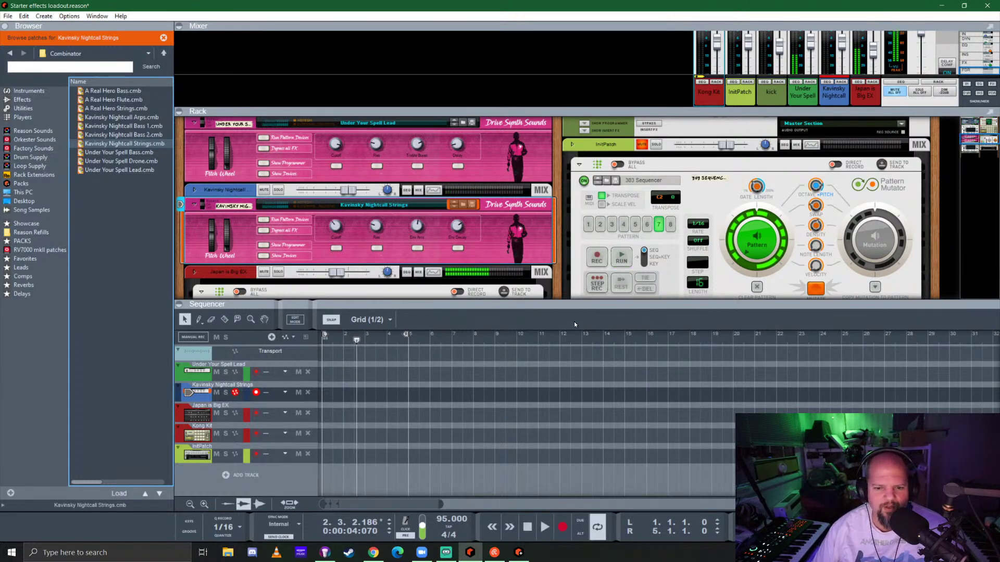
pyautogui.moveTo(572, 320); pyautogui.dragTo(571, 433)
# Switch the Quad Note Generators on Under Your Spell Lead and Japan is Big EX to Seq triggering
pyautogui.click(358, 308)
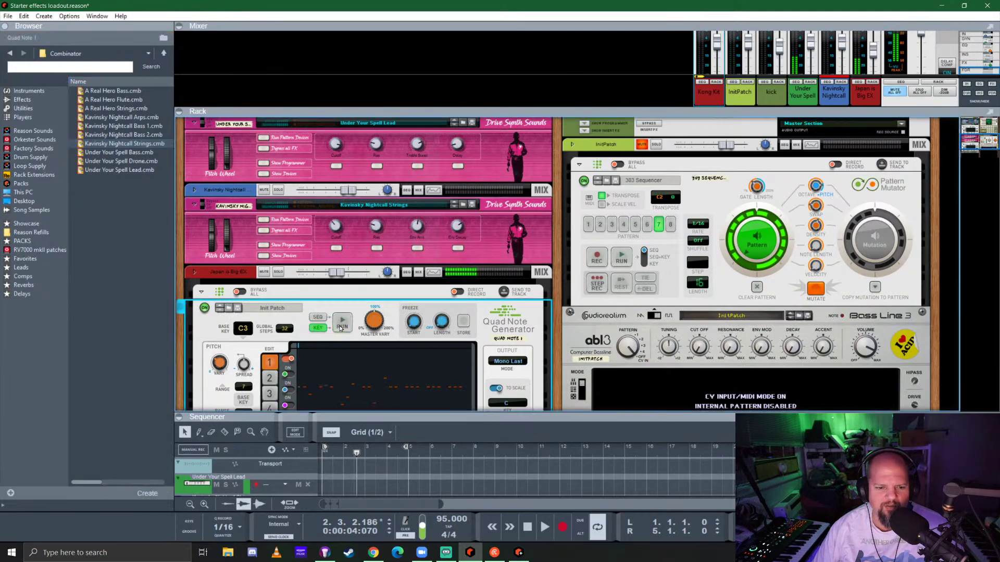
pyautogui.scroll(5, 357, 307)
pyautogui.click(320, 232)
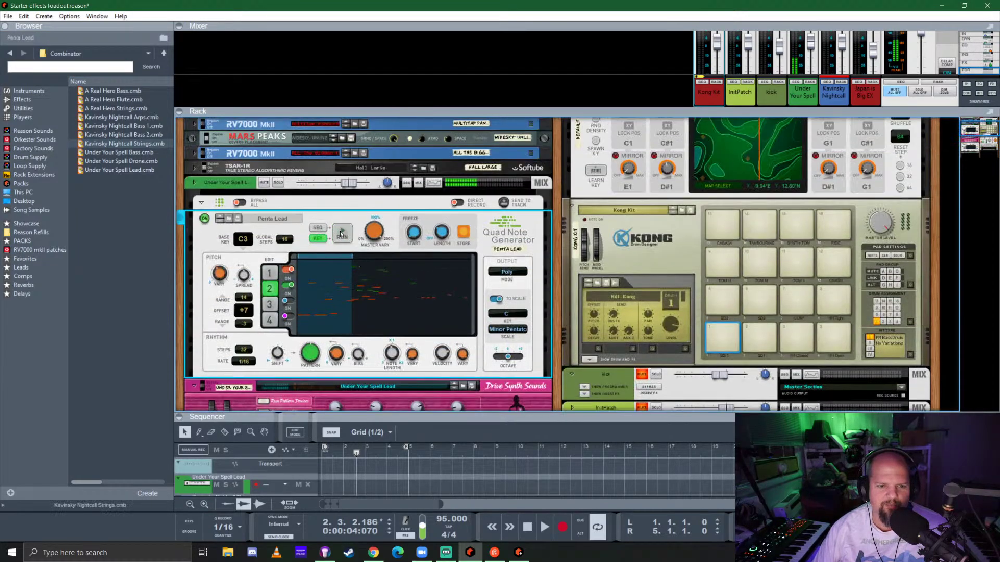
pyautogui.scroll(-5, 320, 323)
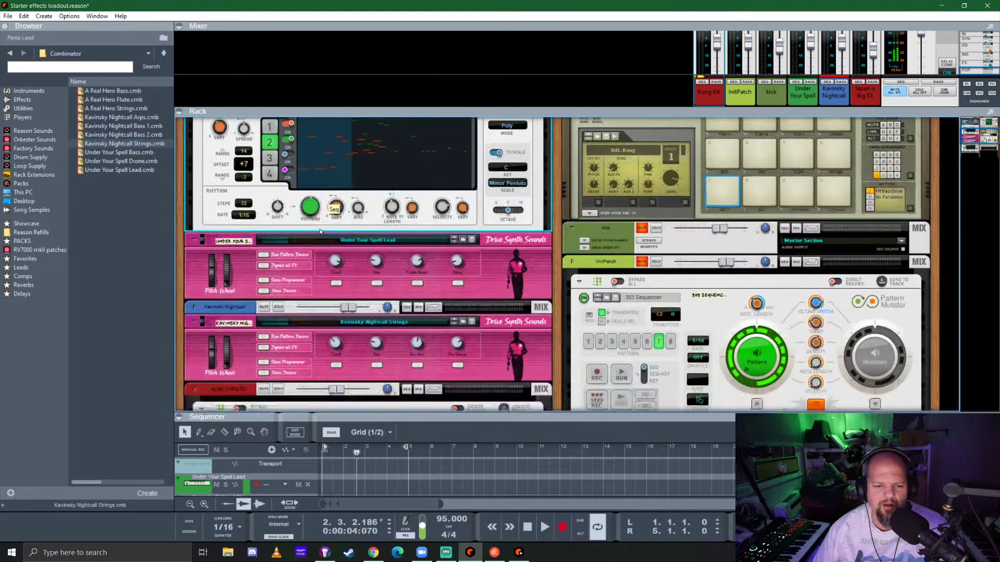
pyautogui.scroll(-1, 320, 323)
pyautogui.click(317, 289)
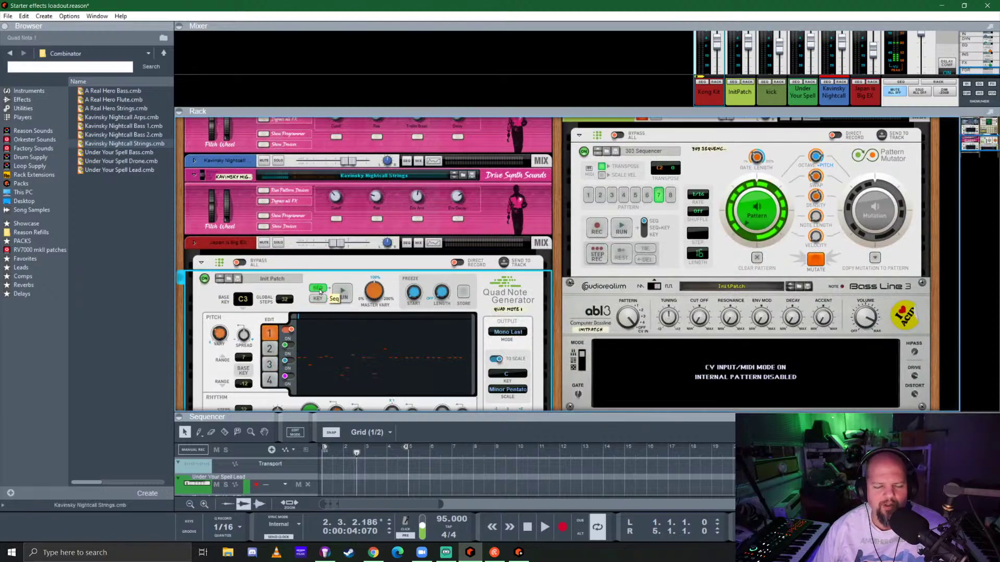
# Return the song position to the start and open the recent song livestream 1-22-21 6-8.reason
pyautogui.press('KP_0')
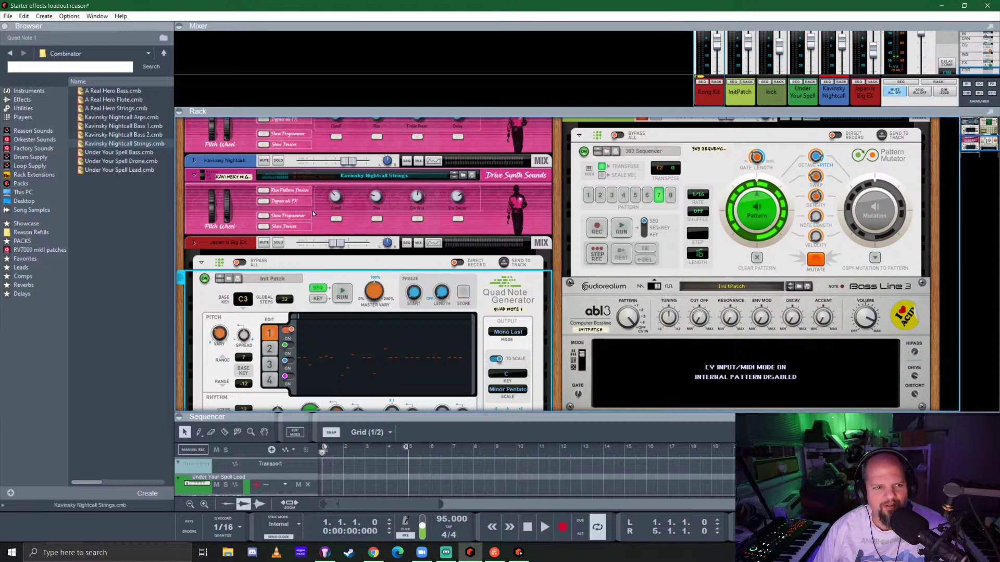
pyautogui.click(7, 16)
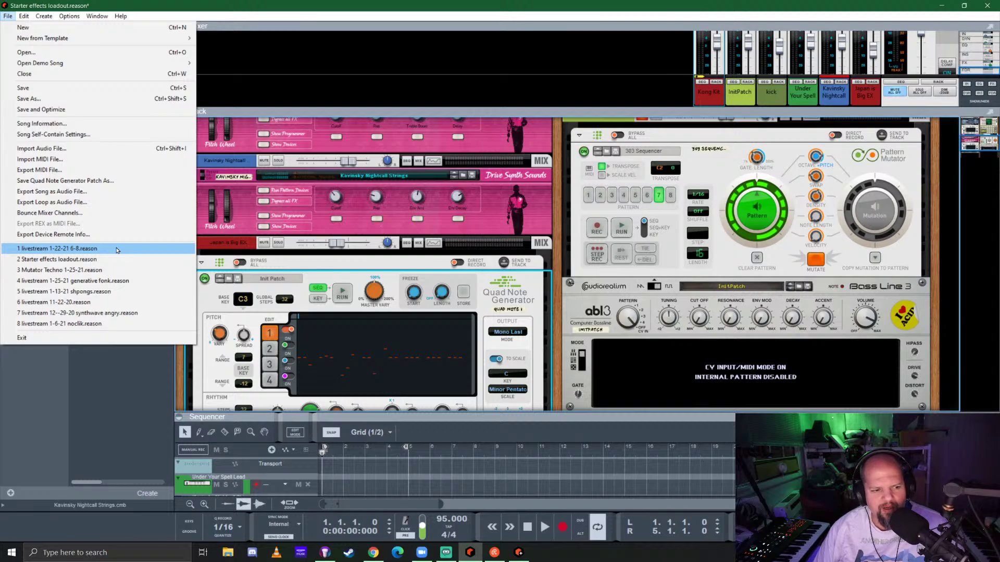
pyautogui.press('Escape')
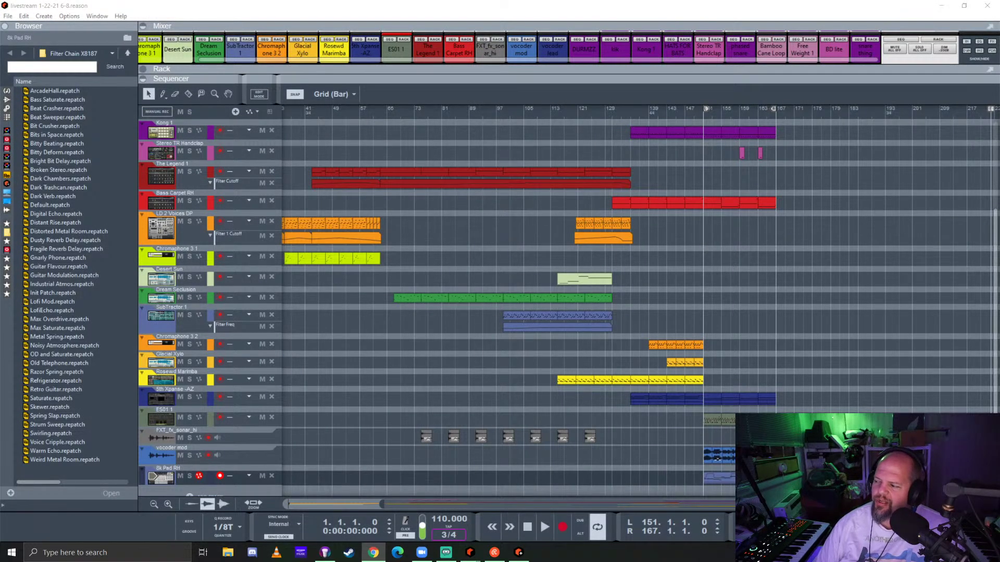
# Close the Starter effects loadout song without saving and maximize the livestream 1-22-21 6-8 song window
pyautogui.doubleClick(755, 11)
pyautogui.hotkey('ctrl', 'w')
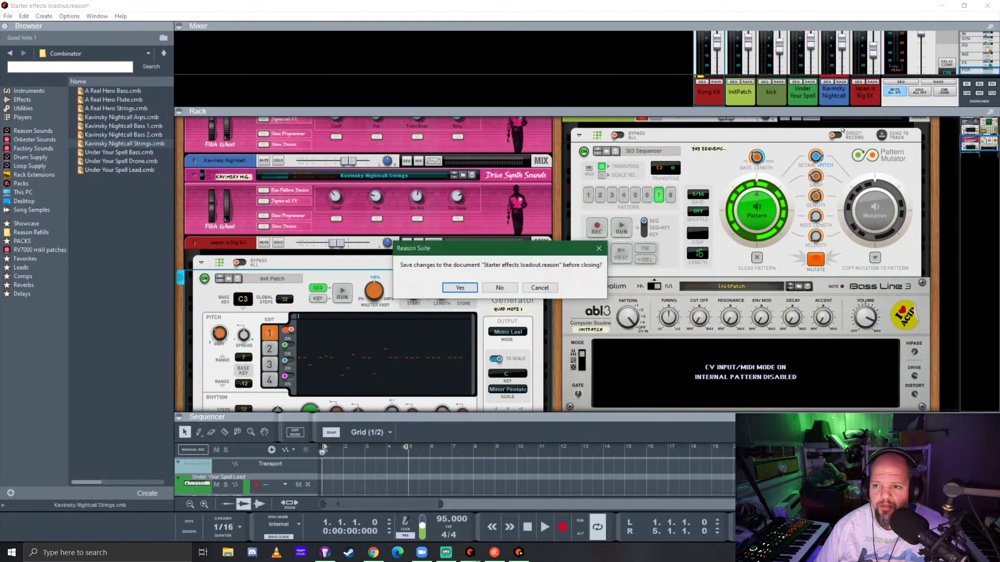
pyautogui.click(509, 287)
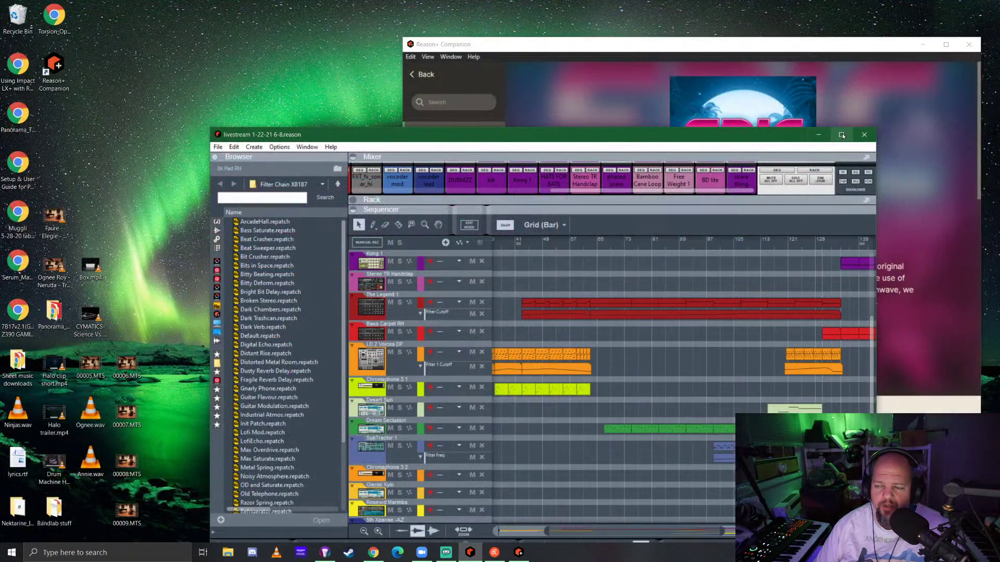
pyautogui.click(841, 135)
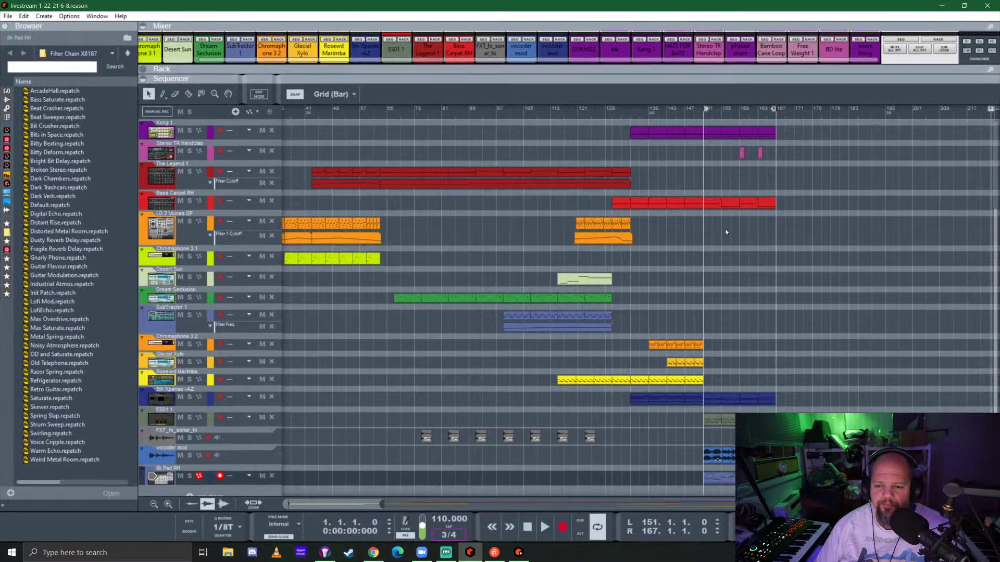
# Switch to Reason+ Companion, return to the sound pack catalogue and open the Warm Vintage Synths pack
pyautogui.click(518, 553)
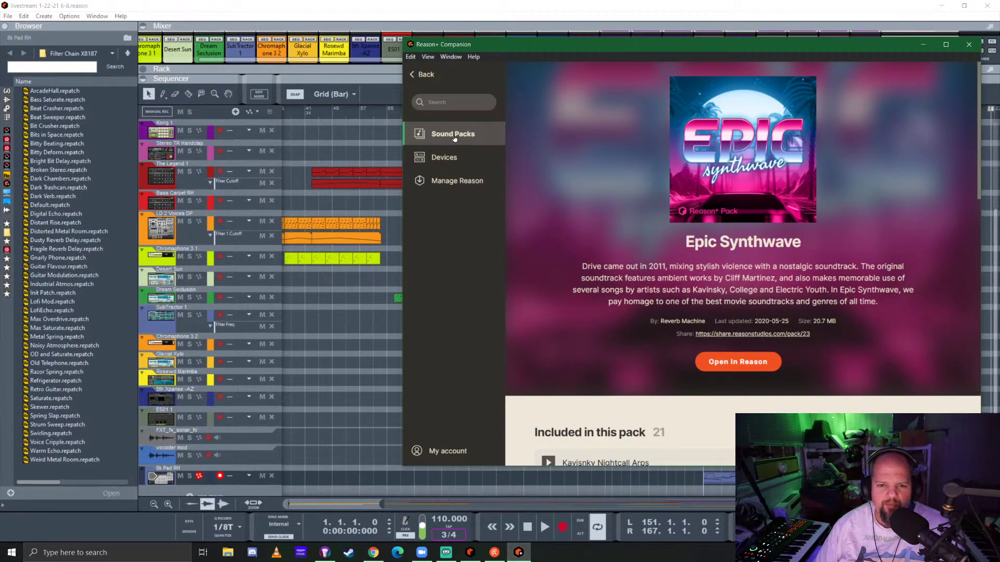
pyautogui.click(425, 75)
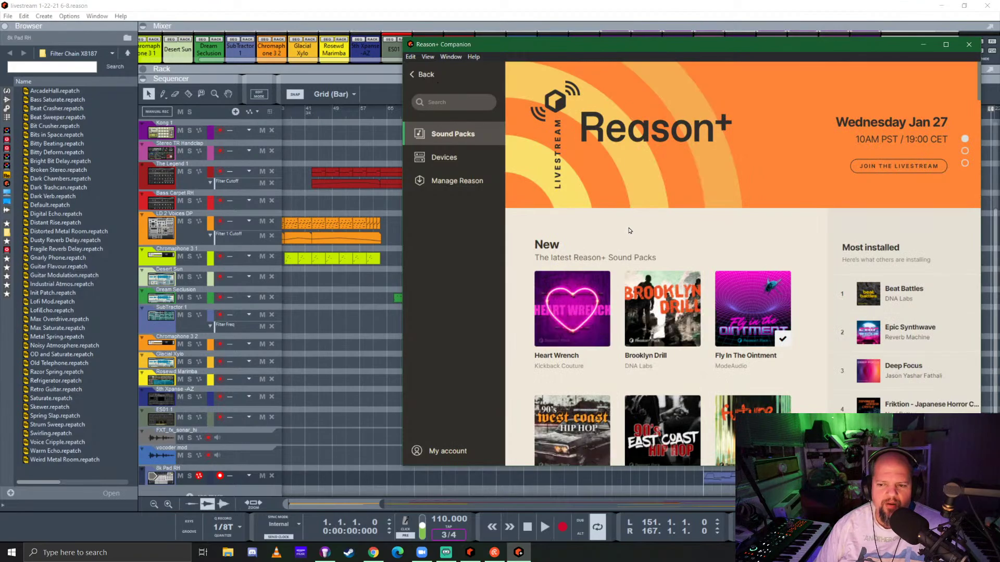
pyautogui.scroll(-5, 629, 226)
pyautogui.scroll(-2, 630, 228)
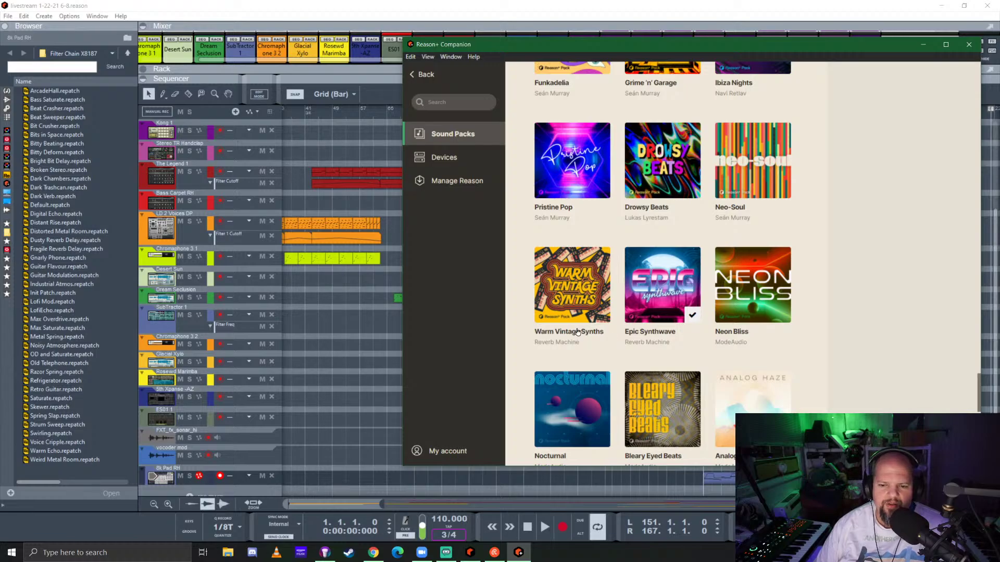
pyautogui.click(558, 335)
# Look through the patches included in Warm Vintage Synths and preview Mac First Time Lead
pyautogui.scroll(-8, 604, 326)
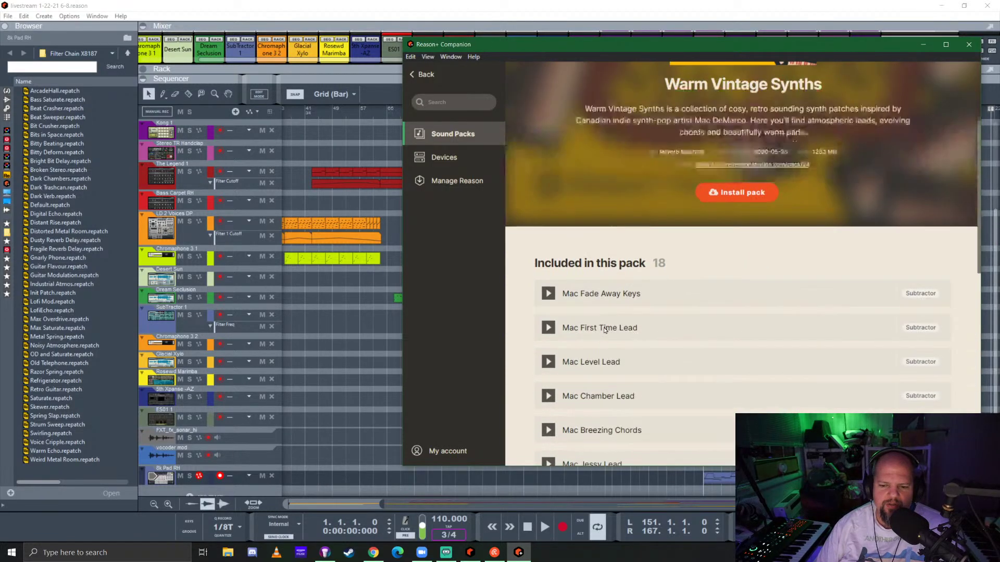
pyautogui.scroll(-4, 605, 324)
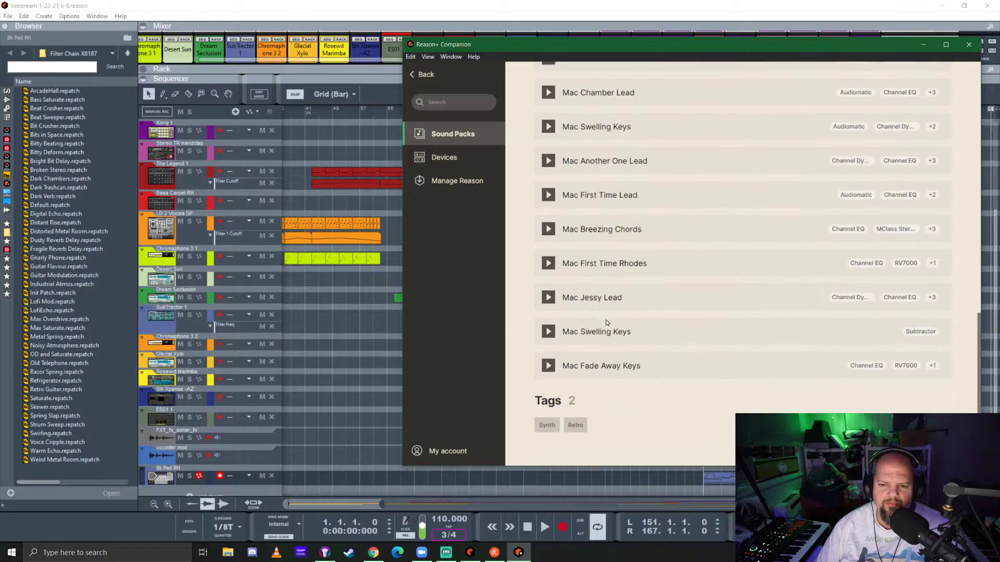
pyautogui.scroll(10, 606, 323)
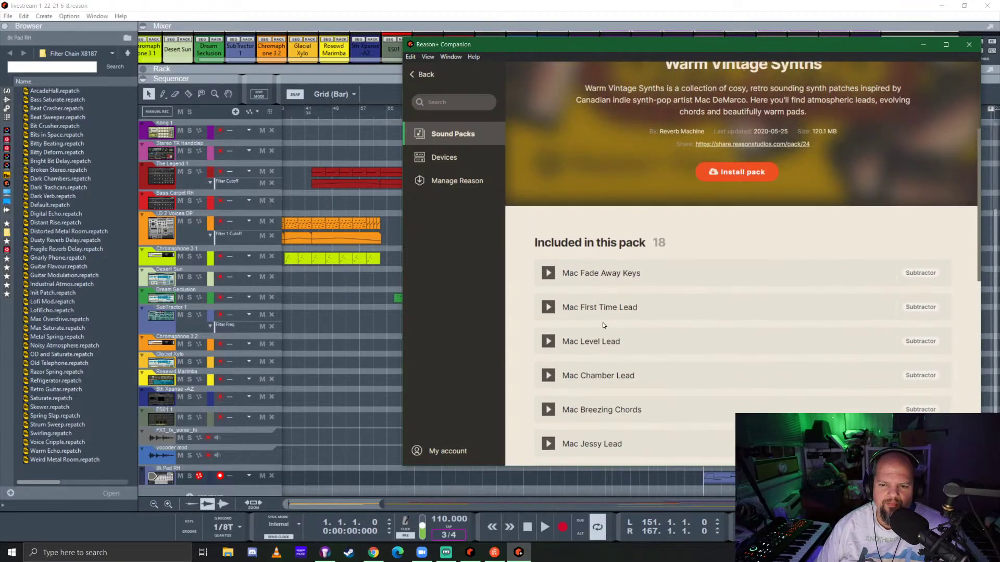
pyautogui.click(550, 308)
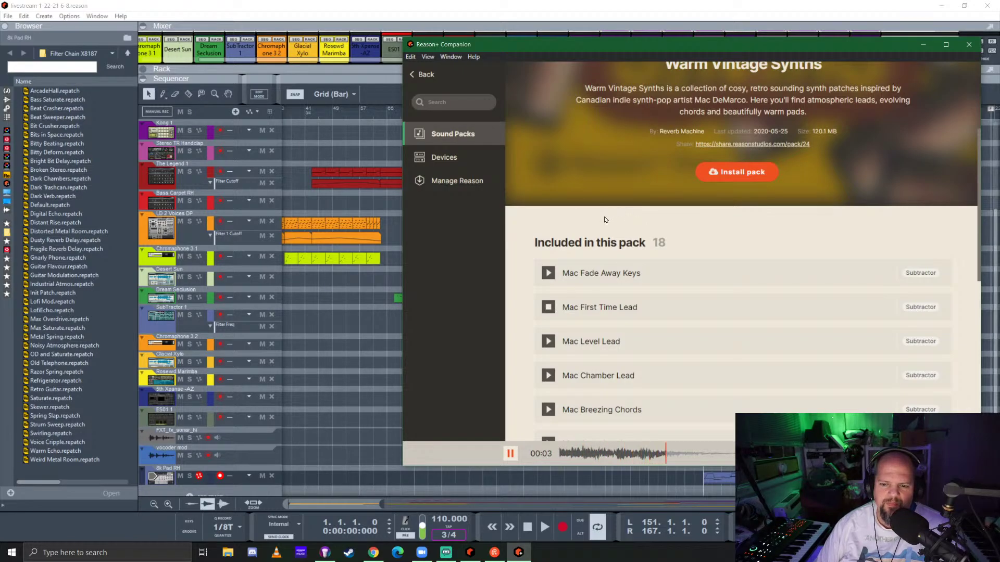
pyautogui.click(547, 307)
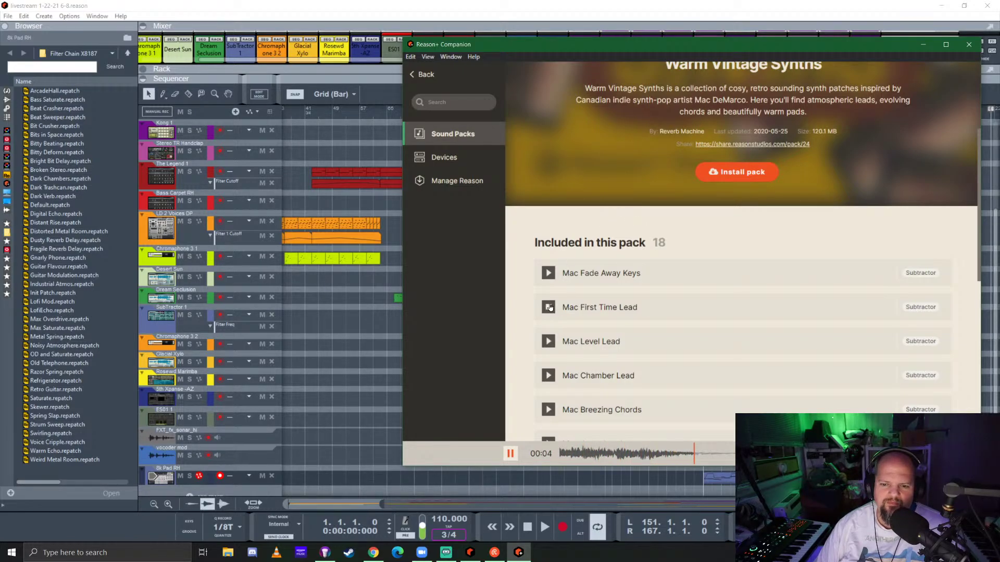
# Go back to the sound pack catalogue, browse the available packs and open Cinematic Gamescapes
pyautogui.click(421, 74)
pyautogui.scroll(-20, 602, 271)
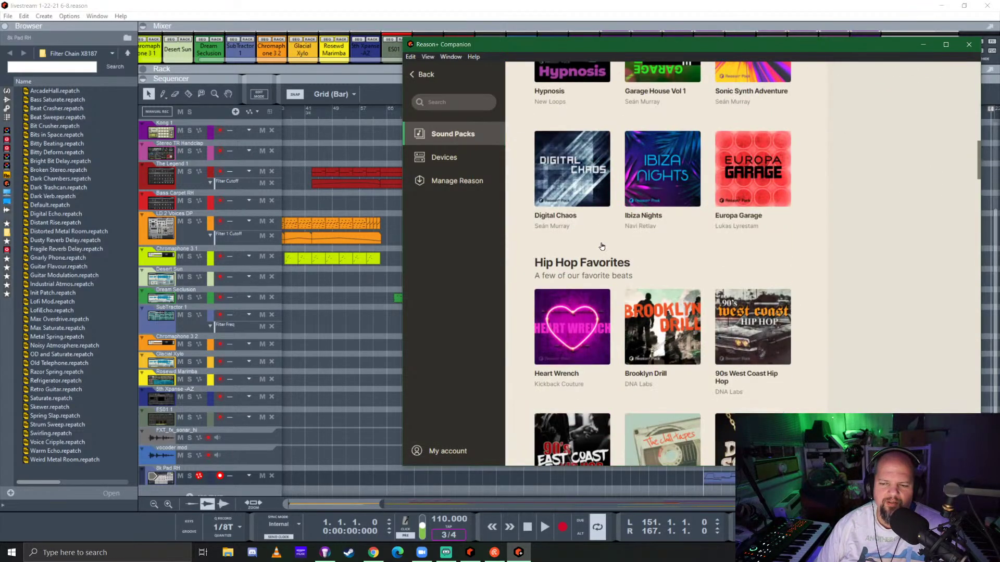
pyautogui.scroll(-15, 598, 239)
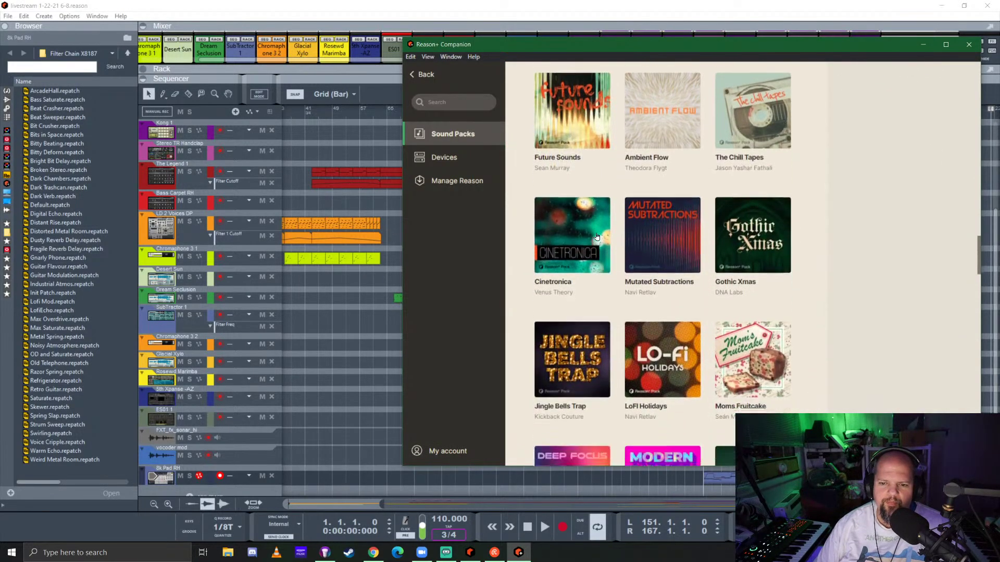
pyautogui.scroll(-5, 596, 237)
pyautogui.scroll(-2, 596, 238)
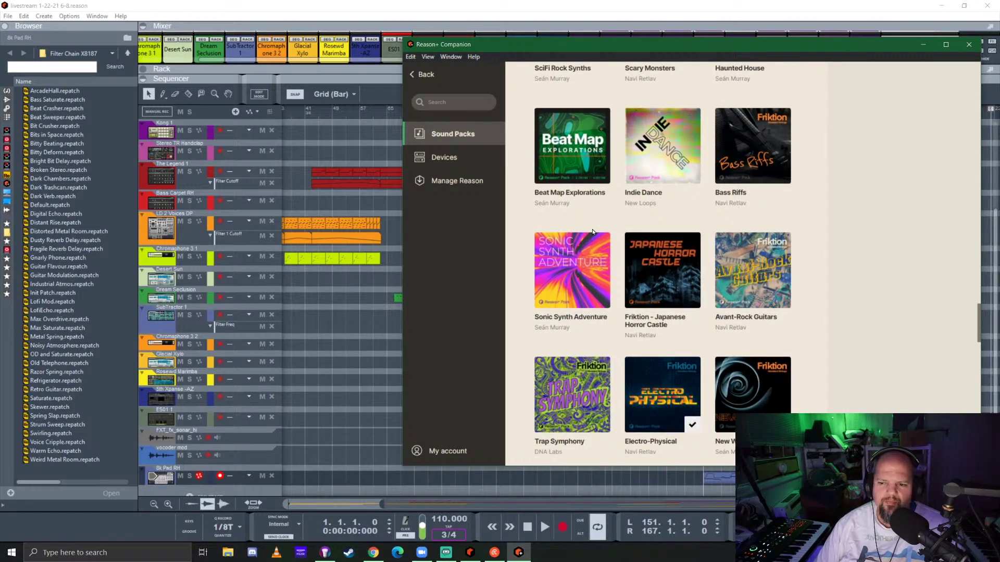
pyautogui.scroll(-5, 591, 230)
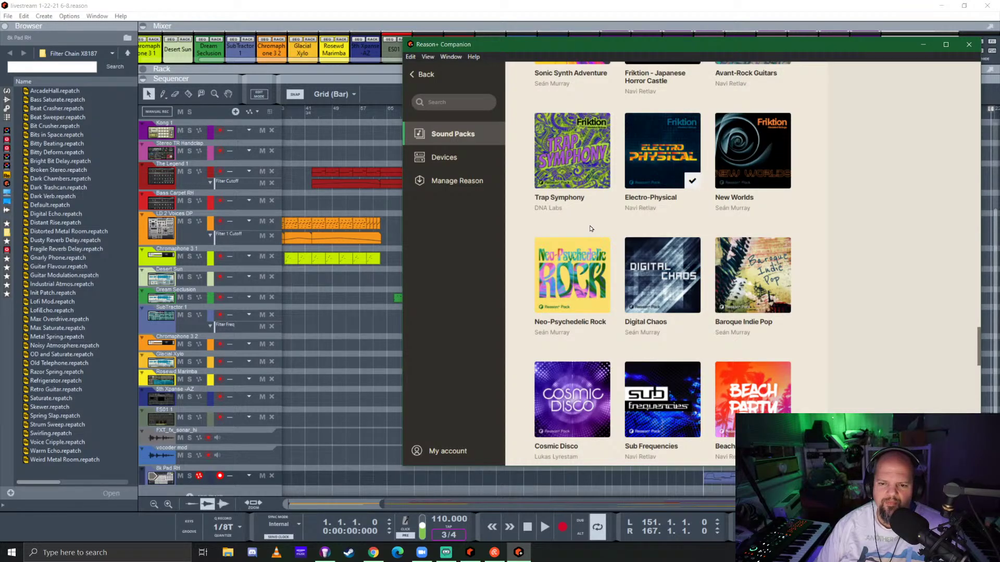
pyautogui.scroll(-5, 591, 229)
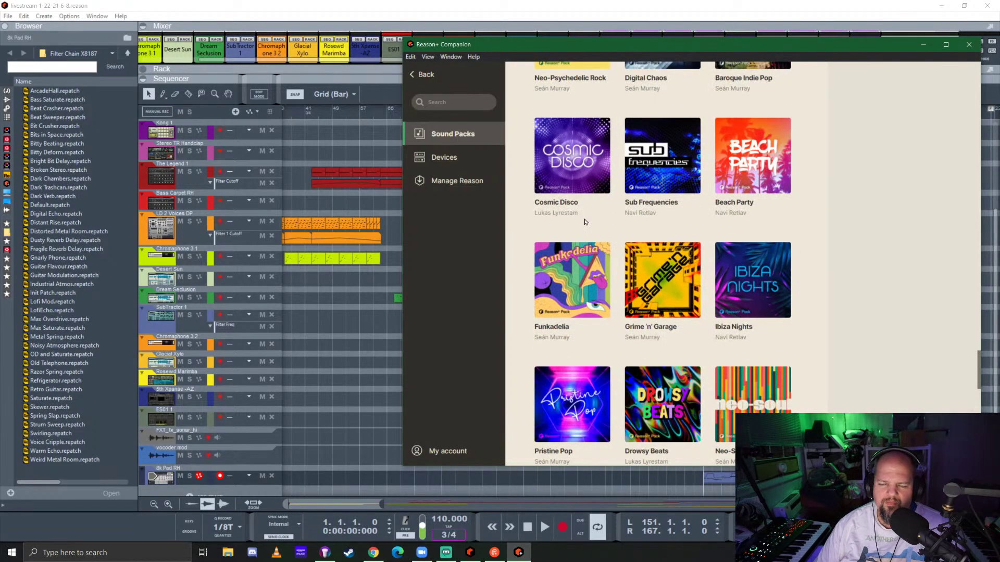
pyautogui.scroll(-5, 585, 222)
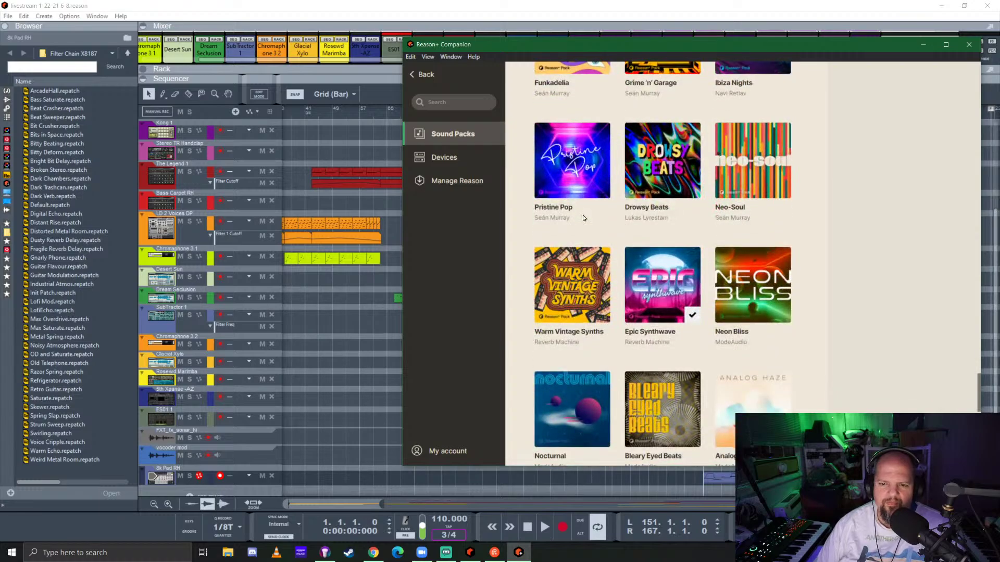
pyautogui.scroll(-5, 584, 218)
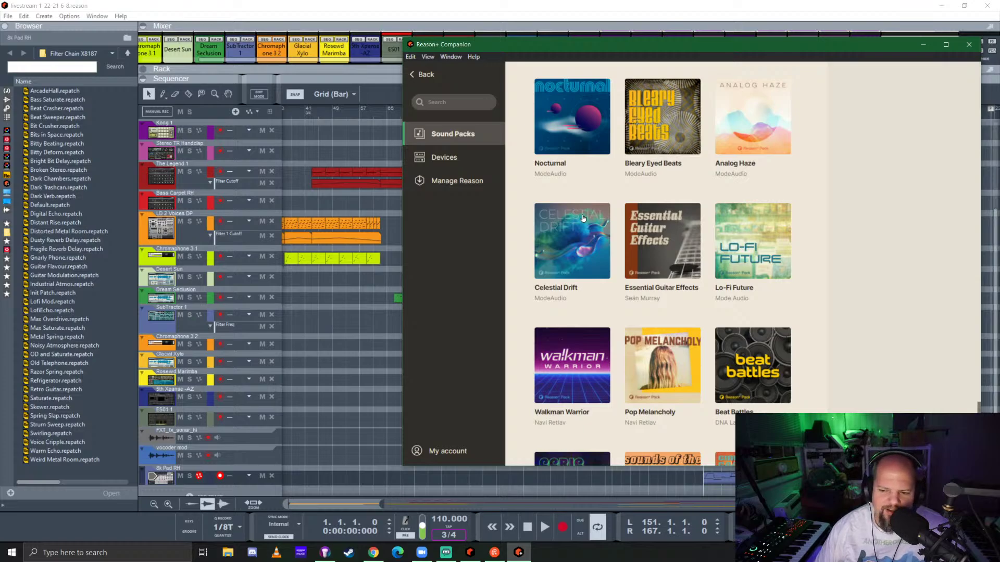
pyautogui.scroll(-3, 722, 349)
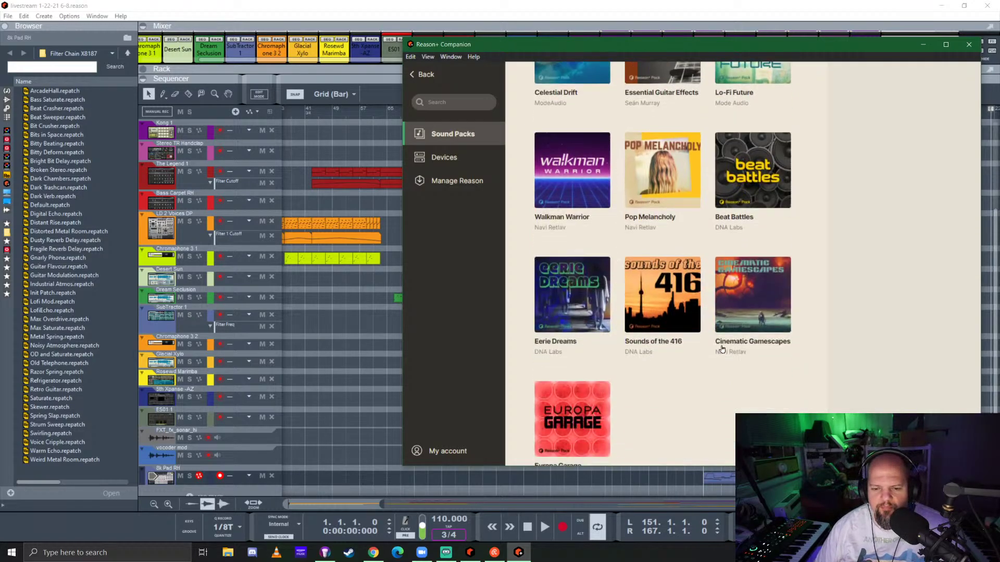
pyautogui.scroll(-1, 805, 357)
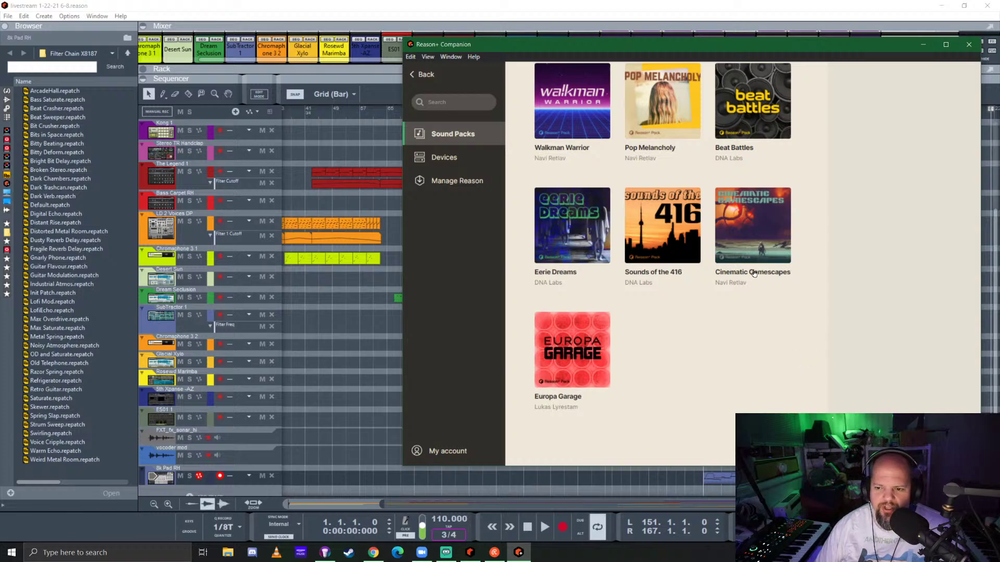
pyautogui.click(751, 278)
# Look through the patches included in Cinematic Gamescapes and preview OTT Doom Comp FX
pyautogui.scroll(-6, 539, 357)
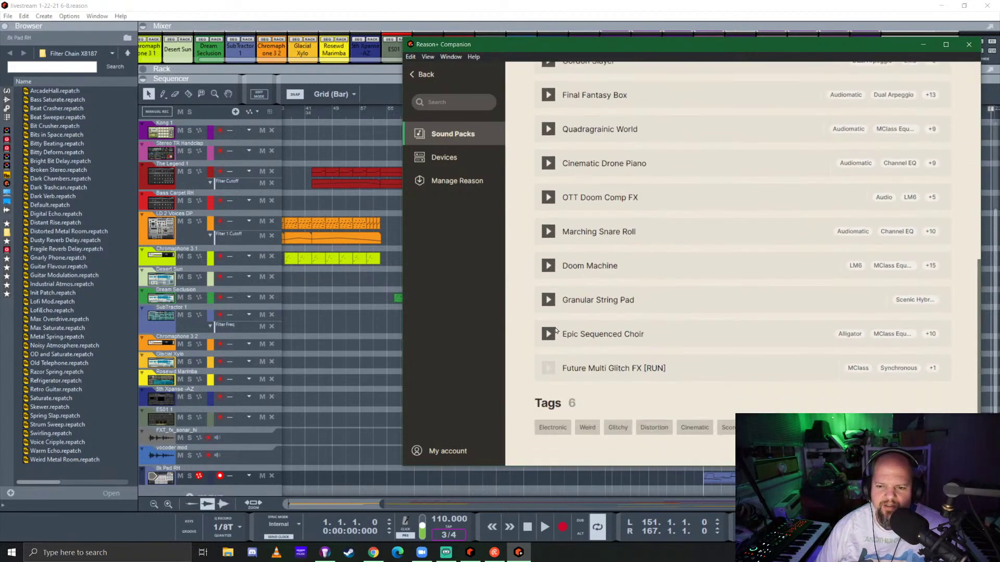
pyautogui.scroll(2, 558, 328)
pyautogui.click(550, 296)
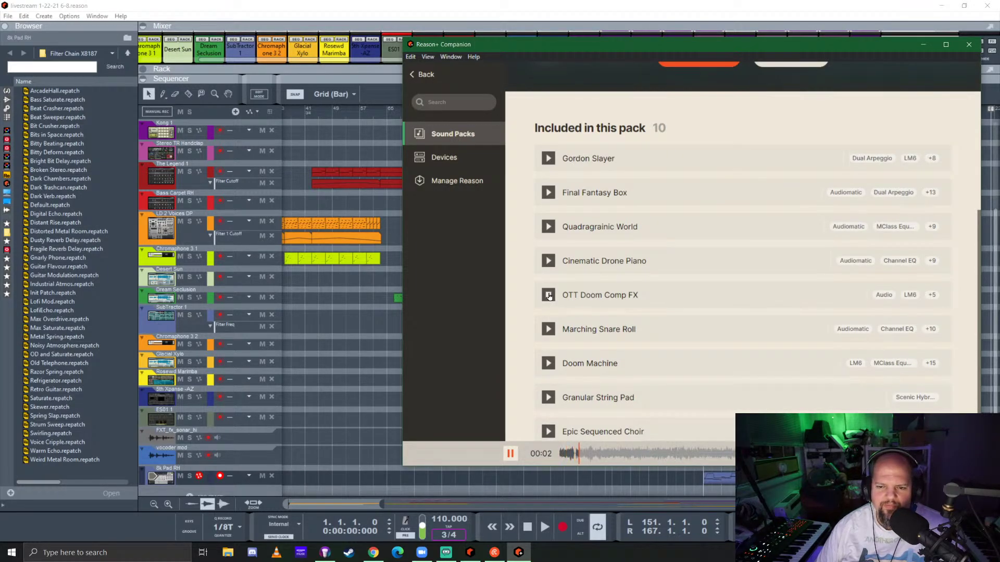
pyautogui.click(549, 296)
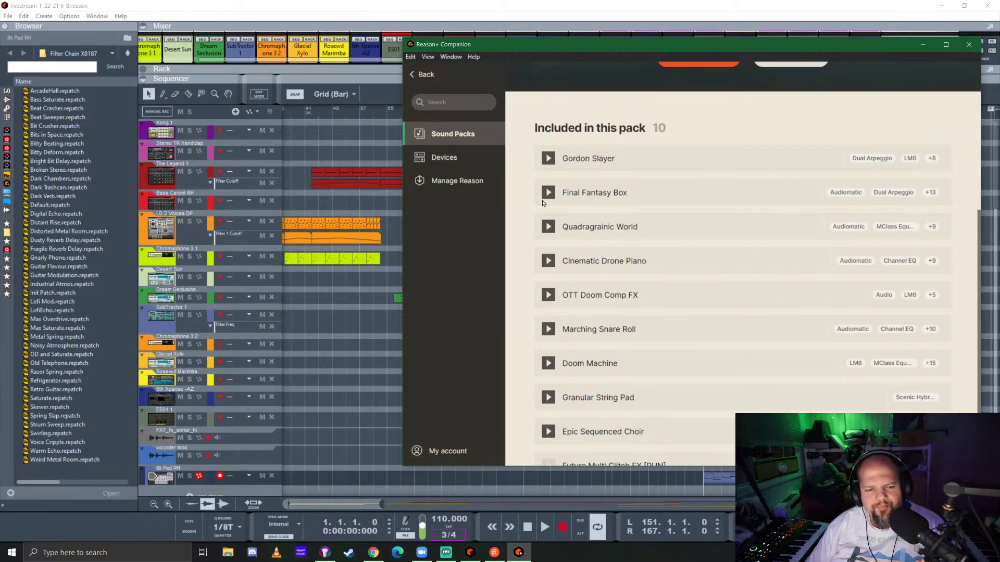
# Preview the Gordon Slayer and Final Fantasy Box patches, stopping playback after each
pyautogui.click(547, 163)
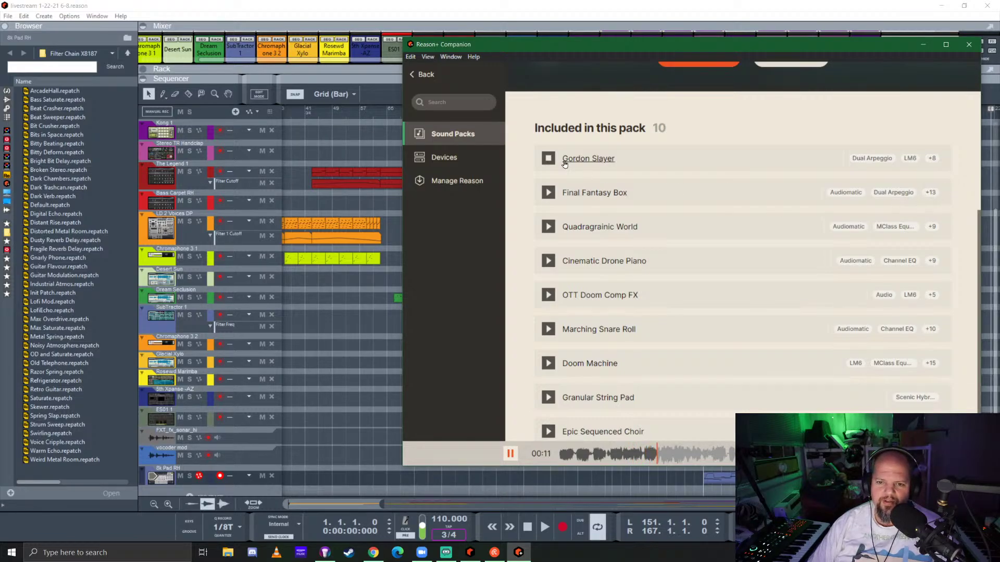
pyautogui.click(546, 159)
pyautogui.click(548, 193)
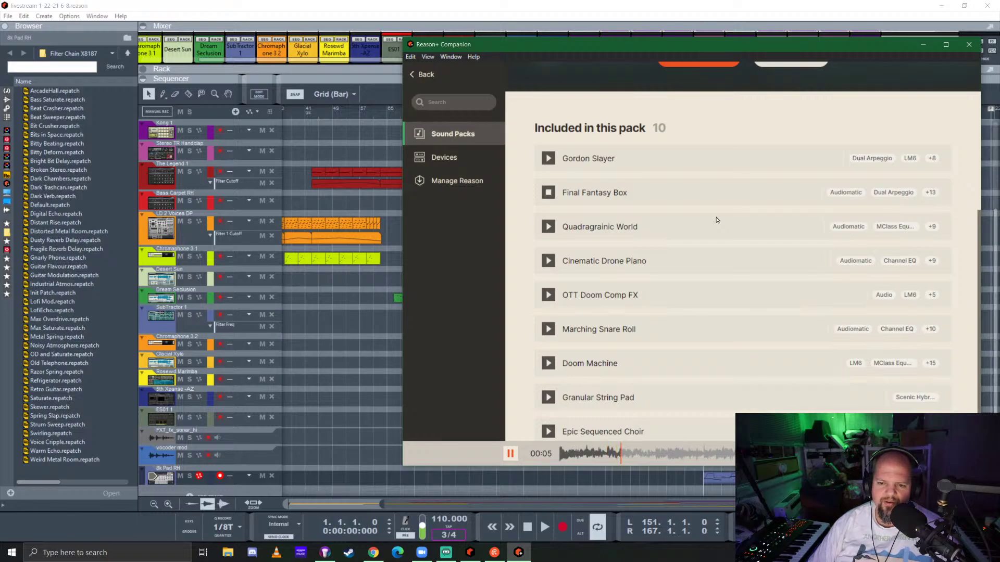
pyautogui.click(549, 195)
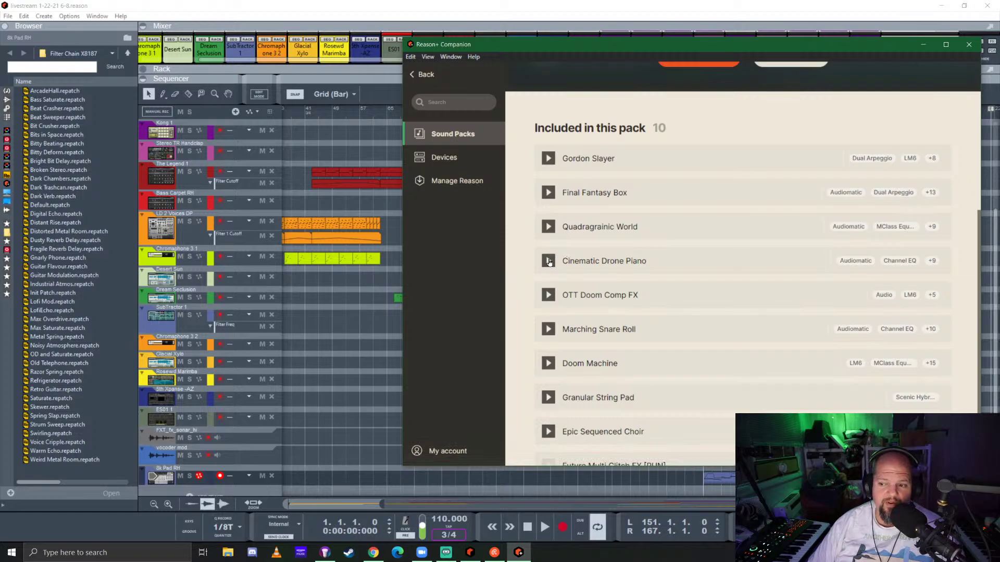
# Preview the Cinematic Drone Piano and Marching Snare Roll patches, stopping playback after each
pyautogui.click(548, 262)
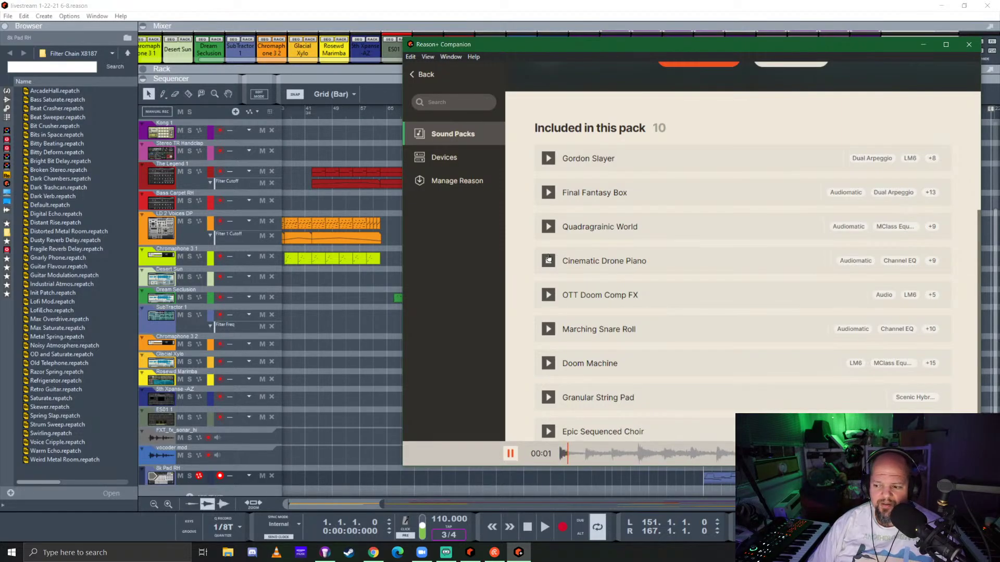
pyautogui.click(549, 260)
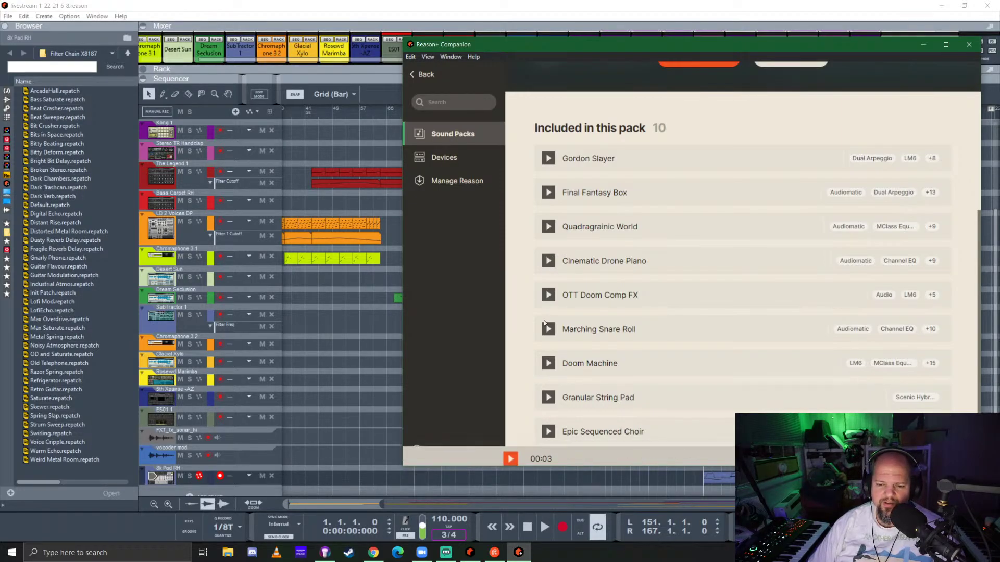
pyautogui.click(547, 329)
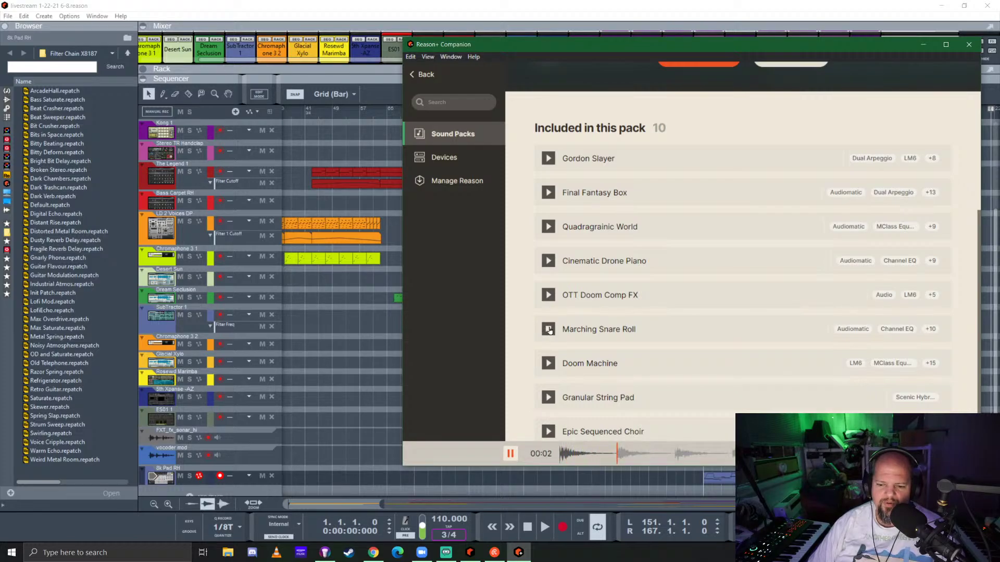
pyautogui.click(549, 329)
# Preview the Epic Sequenced Choir patch near the end of the Cinematic Gamescapes list, and stop its playback
pyautogui.scroll(-2, 548, 329)
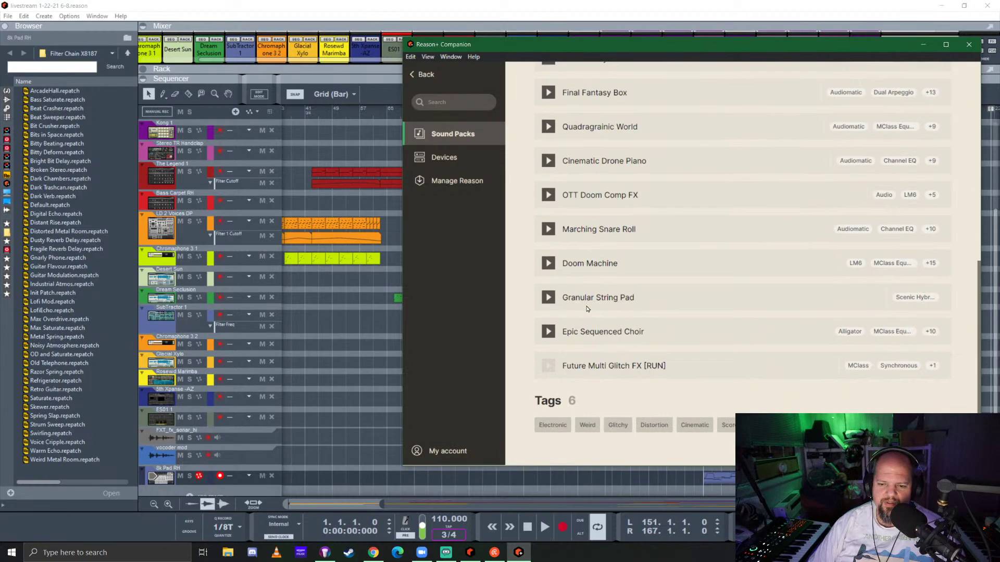
pyautogui.click(550, 334)
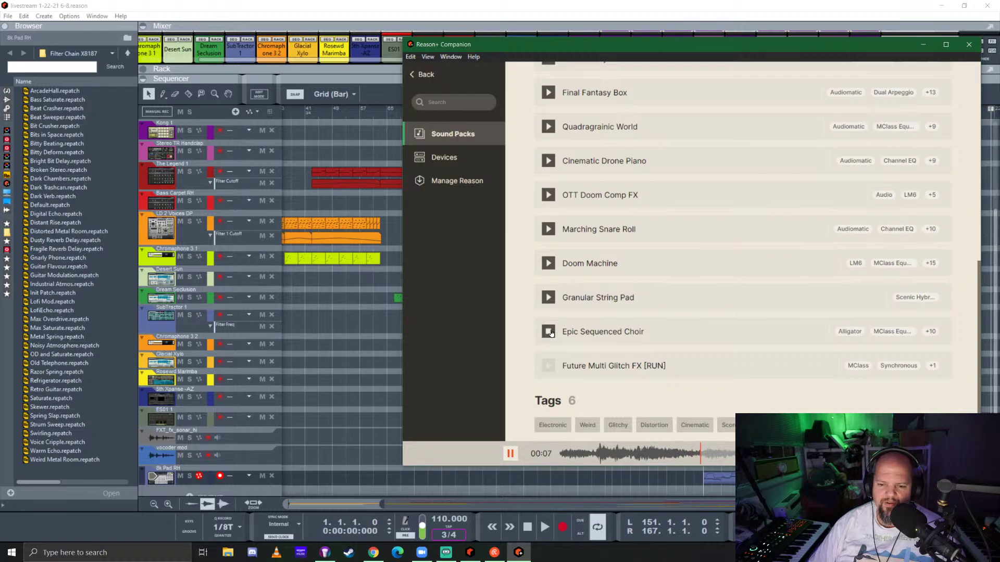
pyautogui.click(549, 332)
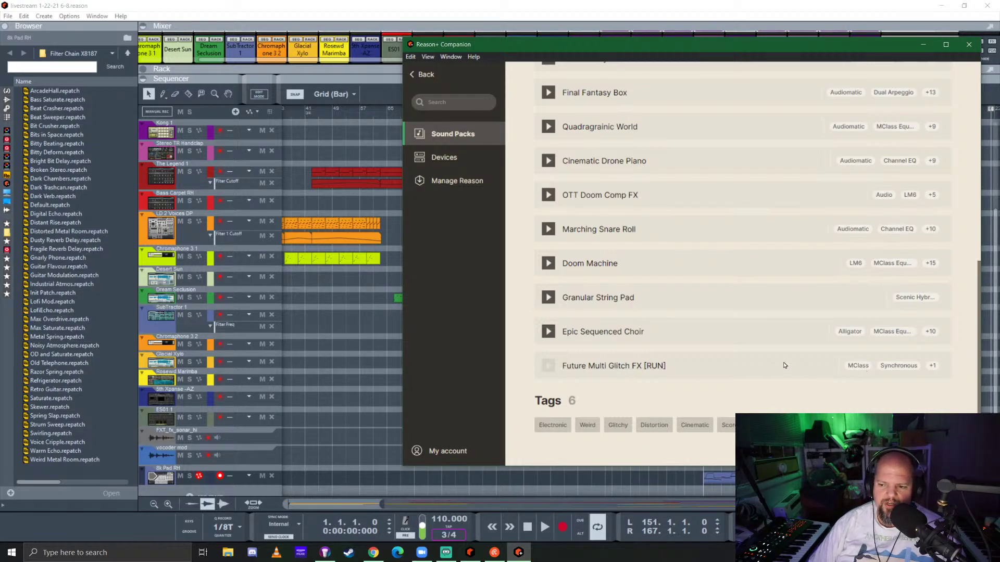
# Look over the Cinematic Gamescapes patch list once more, install the pack, and return to the livestream song
pyautogui.scroll(5, 593, 346)
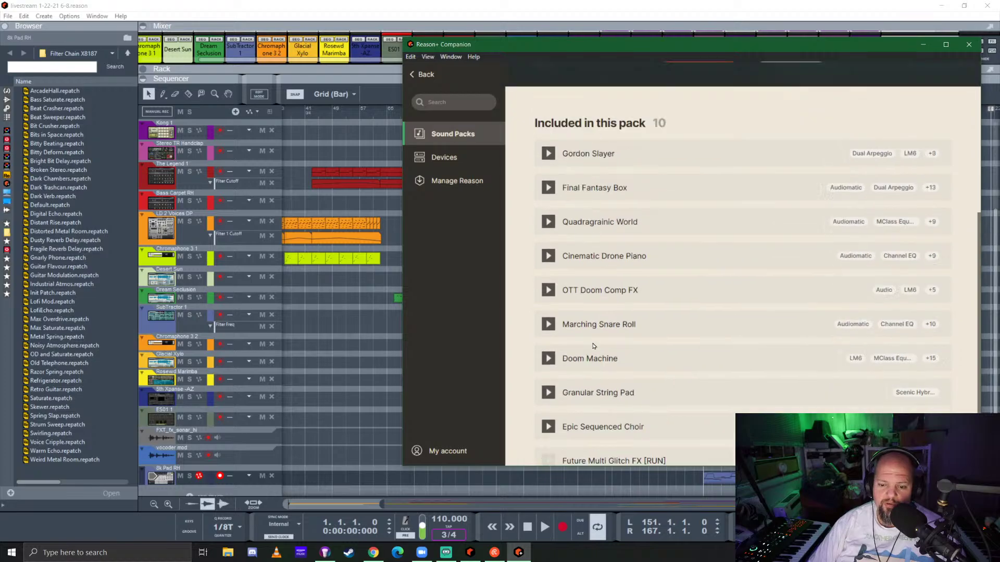
pyautogui.scroll(-5, 598, 346)
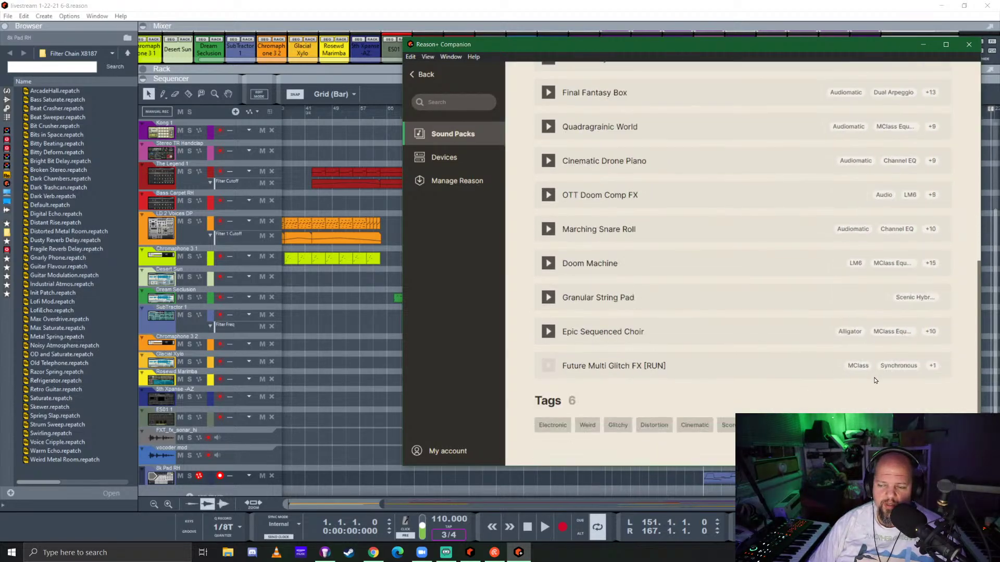
pyautogui.scroll(5, 680, 317)
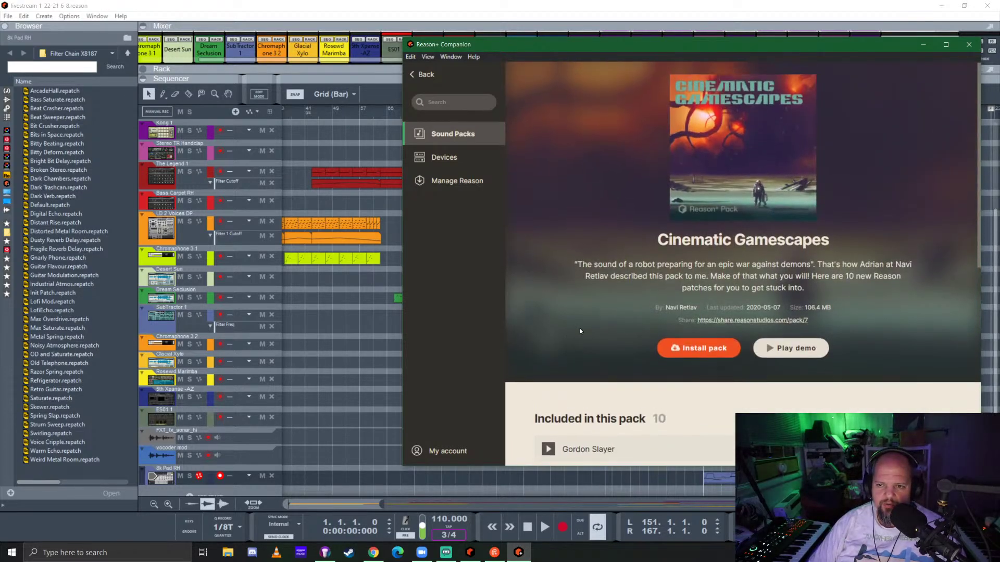
pyautogui.click(703, 351)
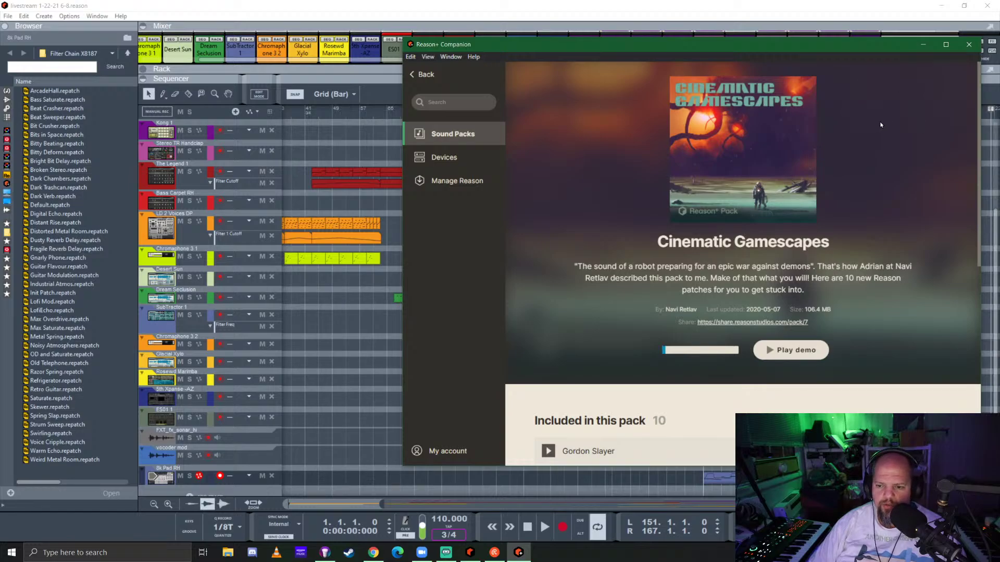
pyautogui.click(925, 46)
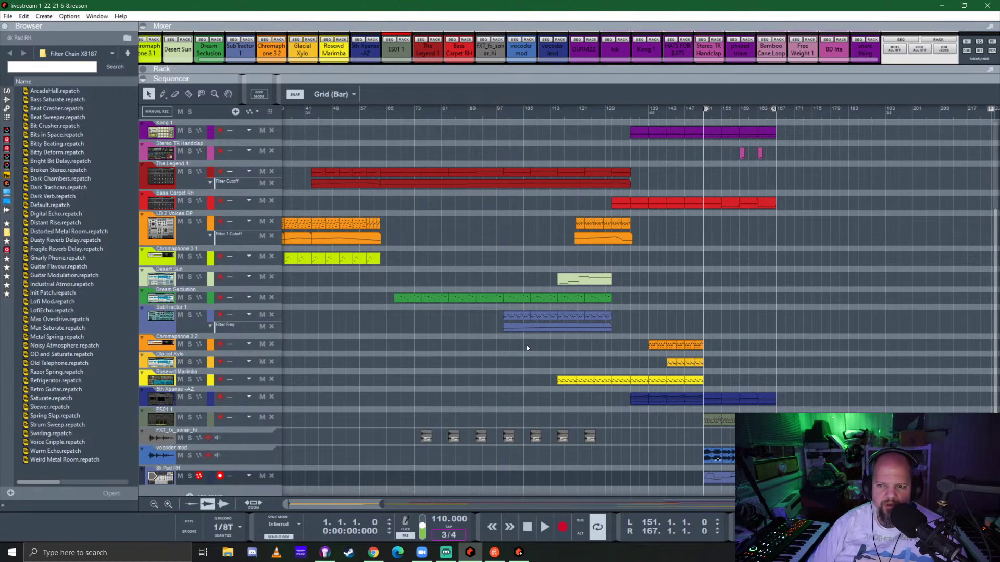
# Play the livestream song from the start of its arrangement
pyautogui.hscroll(-3, 495, 239)
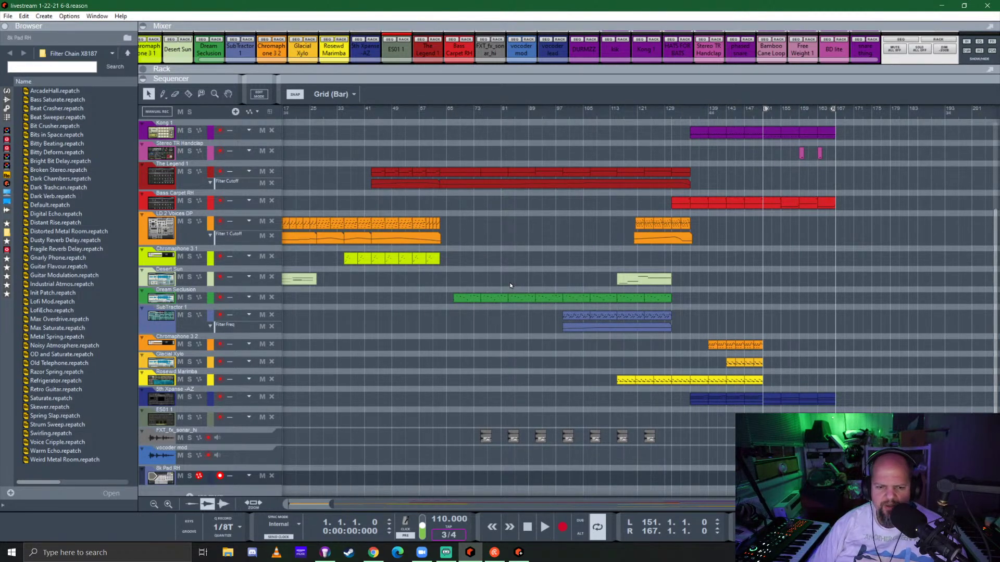
pyautogui.hscroll(-3, 510, 286)
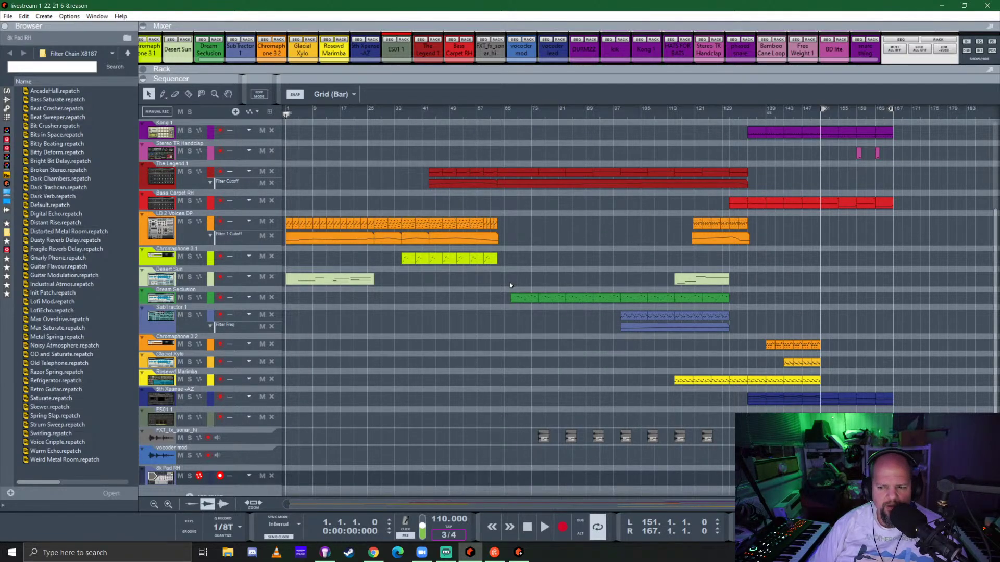
pyautogui.click(292, 120)
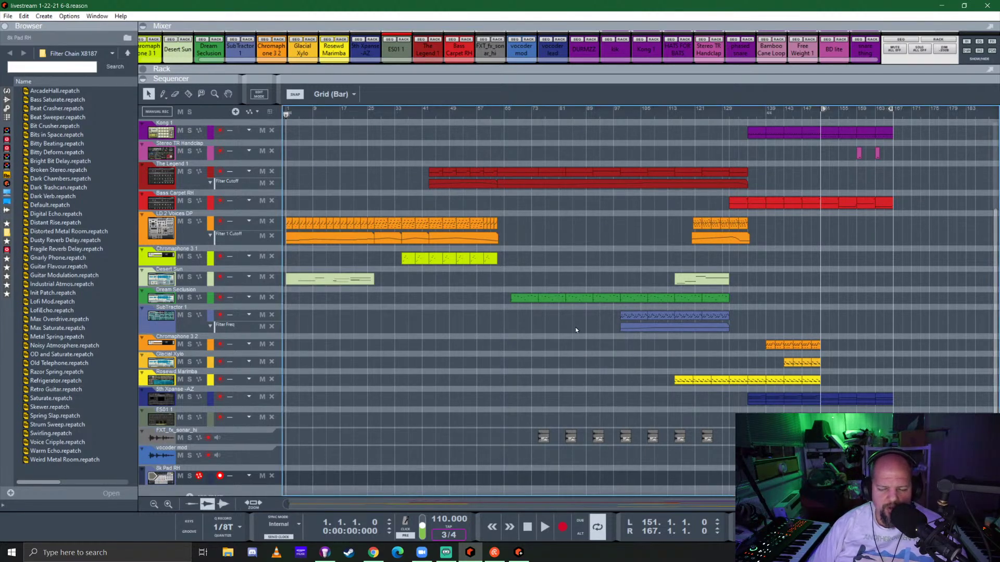
pyautogui.press('space')
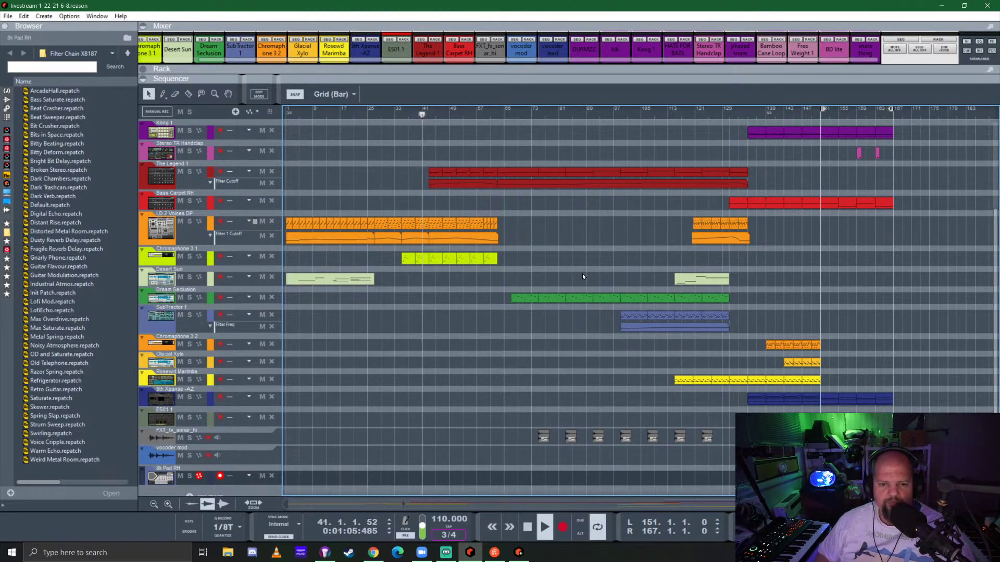
# Stop playback, open the notes of the Bamboo Cane Loop 2 clip at bar 35, and delete slices 3, 7, 9 and 11
pyautogui.scroll(4, 510, 338)
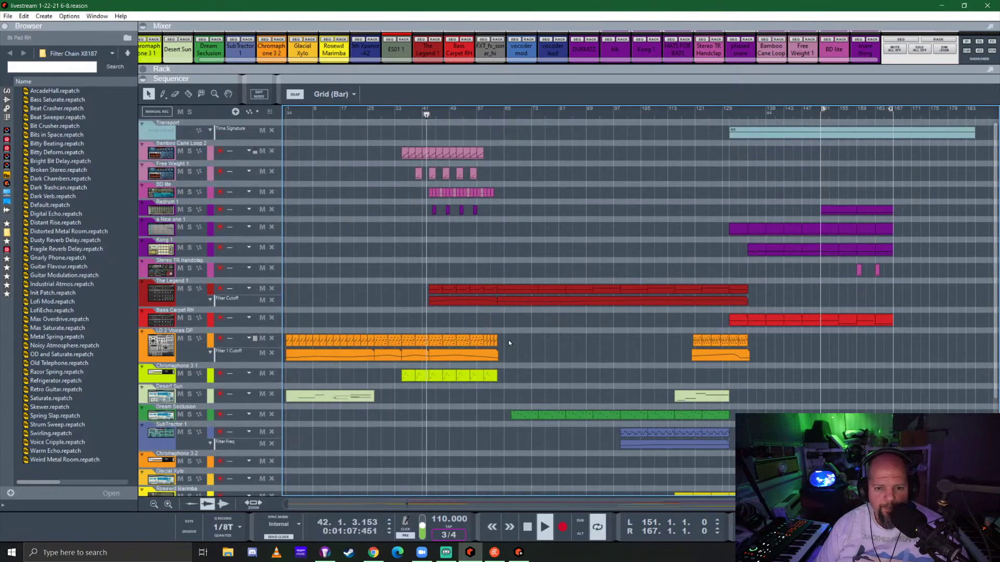
pyautogui.scroll(3, 400, 208)
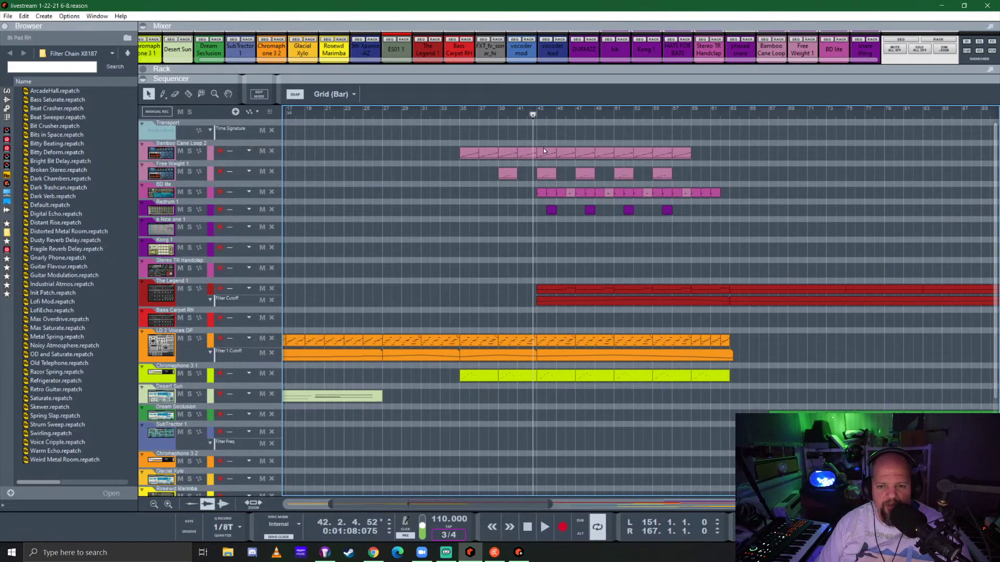
pyautogui.scroll(3, 543, 148)
pyautogui.doubleClick(373, 160)
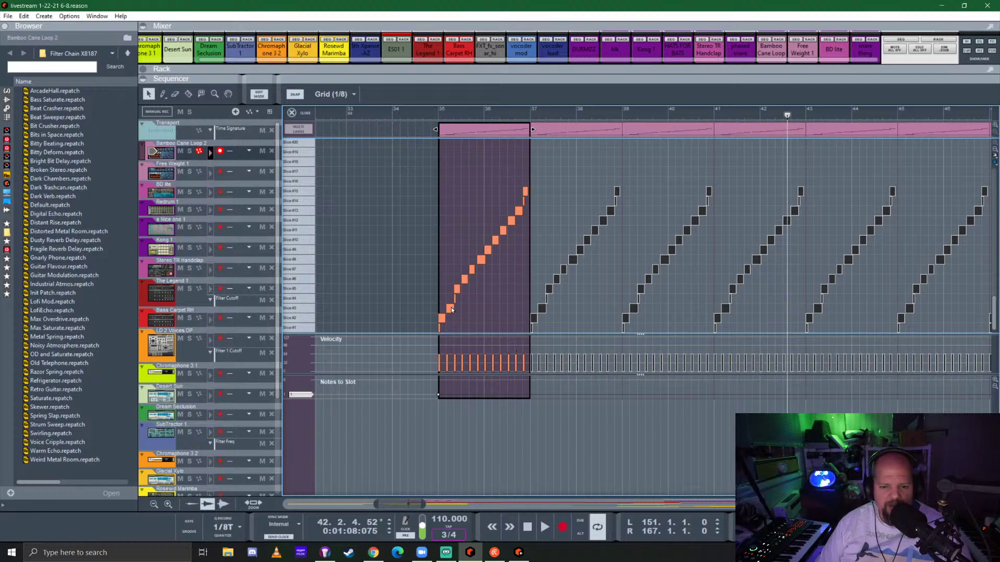
pyautogui.click(449, 308)
pyautogui.press('Delete')
pyautogui.click(472, 270)
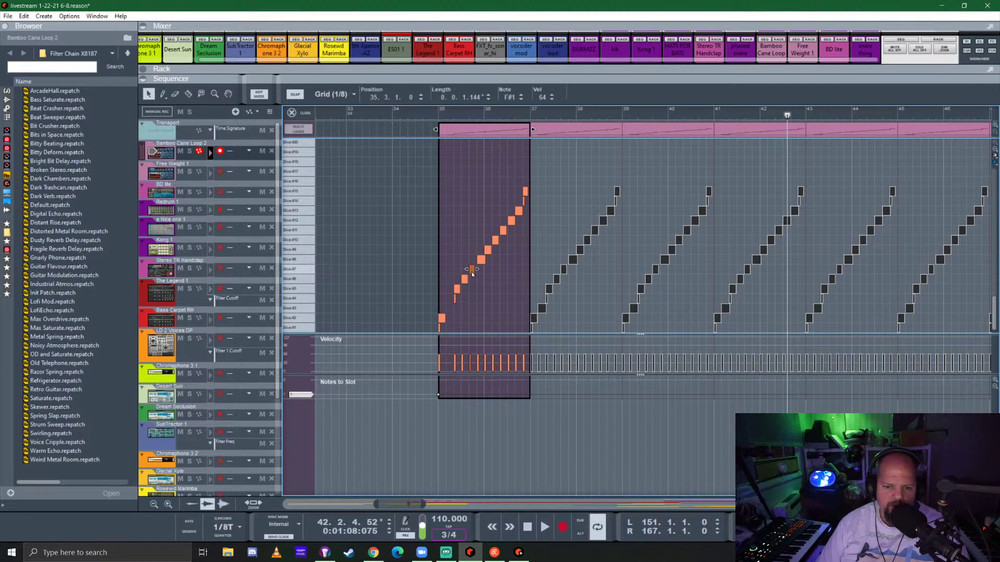
pyautogui.press('Delete')
# Delete slices 6, 10 and 13 from the Bamboo Cane Loop 2 clip starting at bar 37
pyautogui.click(556, 280)
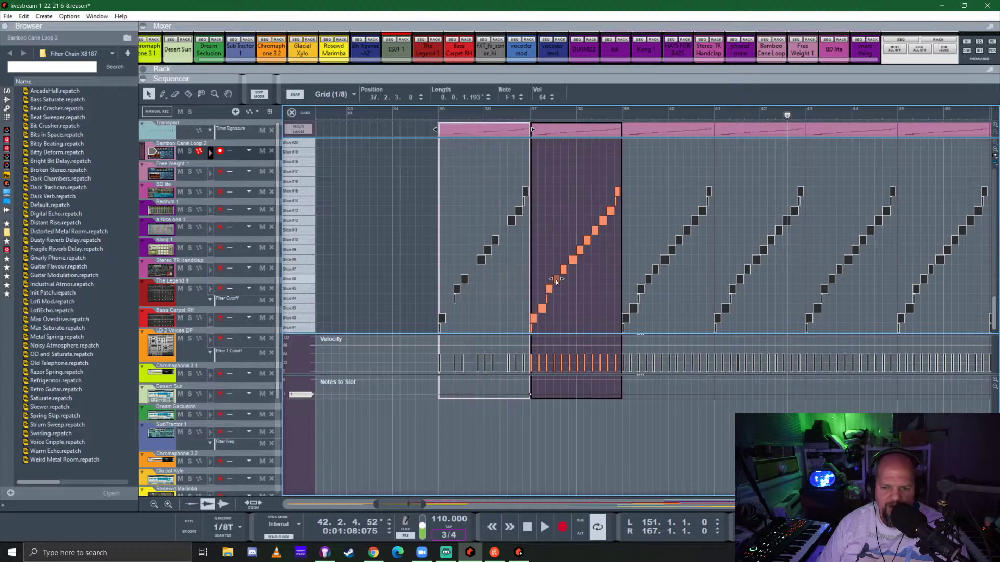
pyautogui.press('Delete')
pyautogui.click(587, 240)
pyautogui.press('Delete')
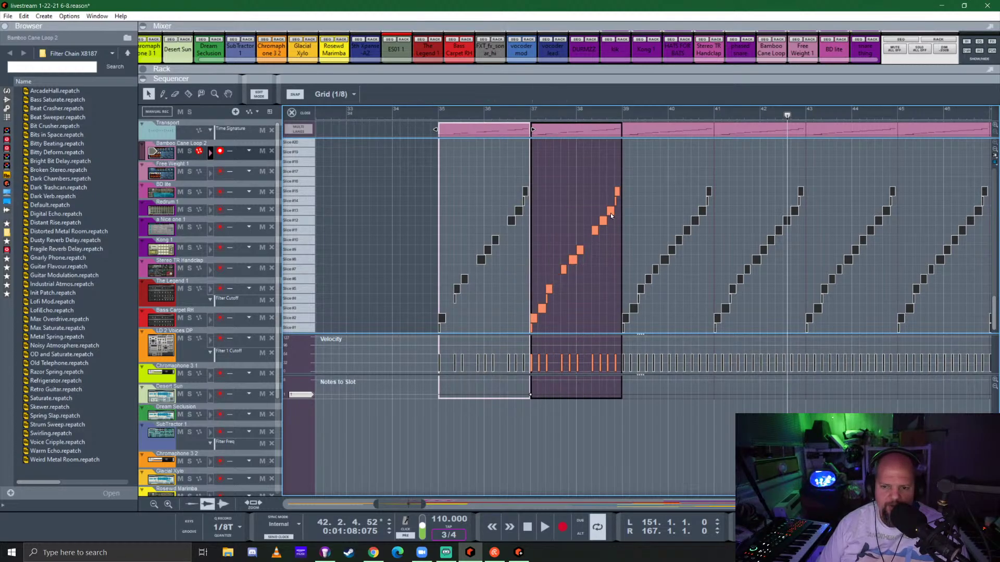
pyautogui.click(610, 211)
pyautogui.press('Delete')
# Delete slices 5, 8 and 13 from the Bamboo Cane Loop 2 clip starting at bar 39
pyautogui.click(641, 289)
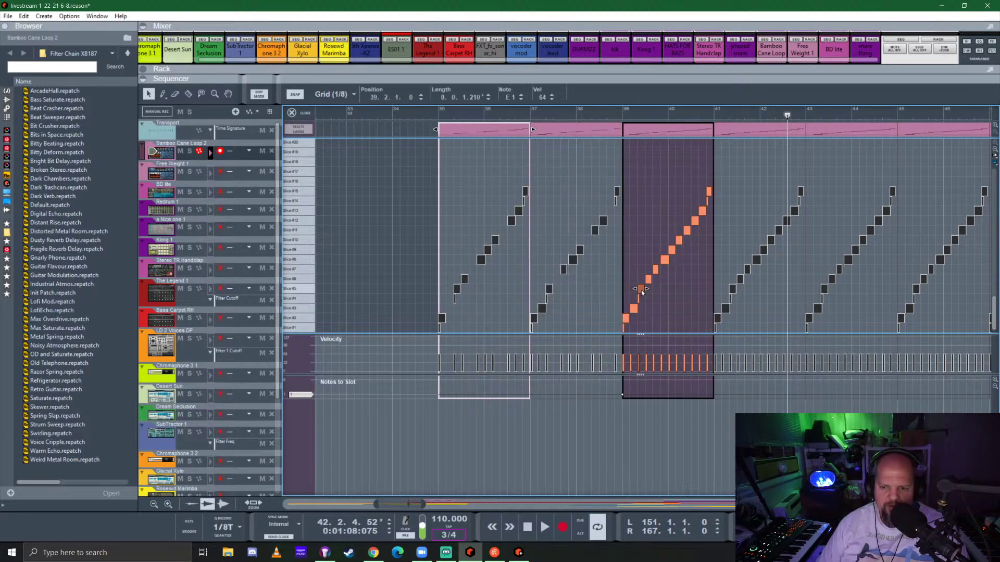
pyautogui.press('Delete')
pyautogui.click(664, 259)
pyautogui.press('Delete')
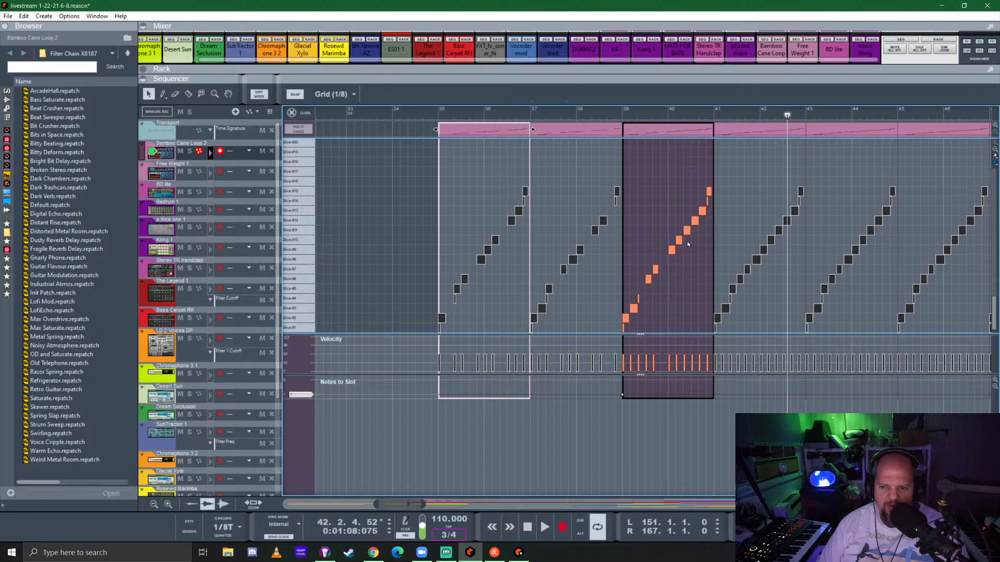
pyautogui.click(699, 214)
pyautogui.press('Delete')
# Delete slices 5, 8 and 11 from the Bamboo Cane Loop 2 clip starting at bar 43
pyautogui.click(824, 288)
pyautogui.click(847, 260)
pyautogui.press('Delete')
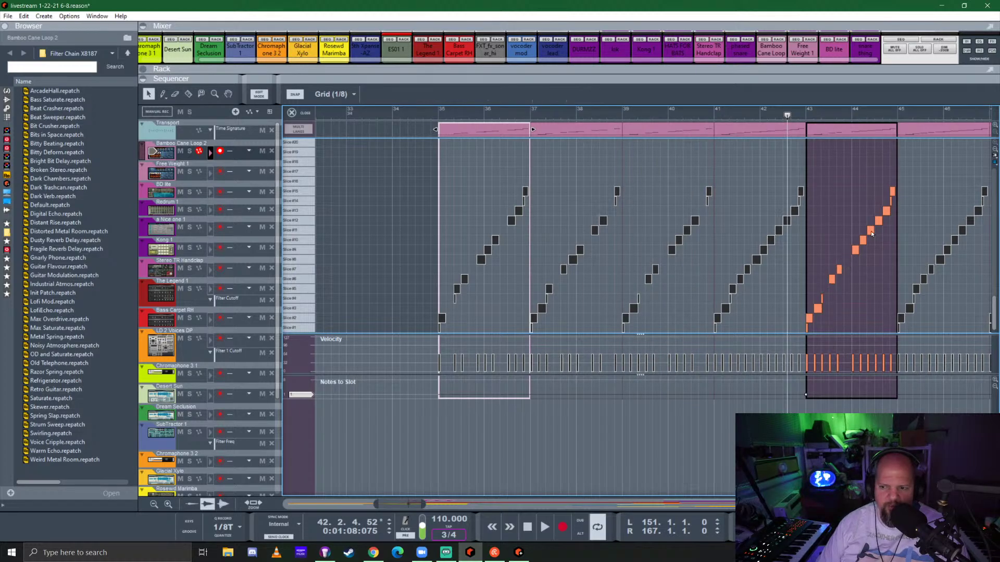
pyautogui.click(870, 230)
pyautogui.press('Delete')
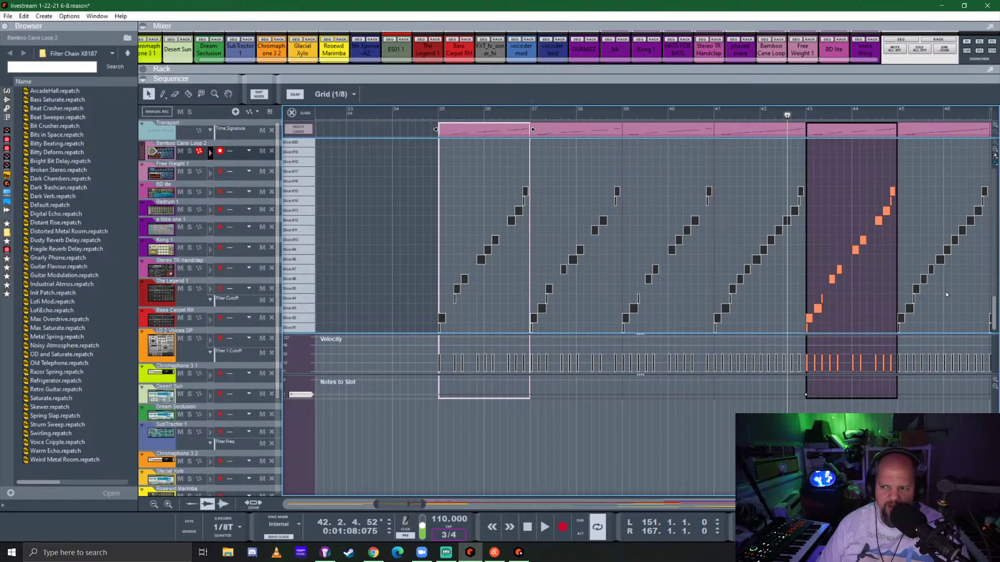
# Delete slices 3 and 8 from the Bamboo Cane Loop 2 clip starting at bar 45
pyautogui.click(912, 308)
pyautogui.press('Delete')
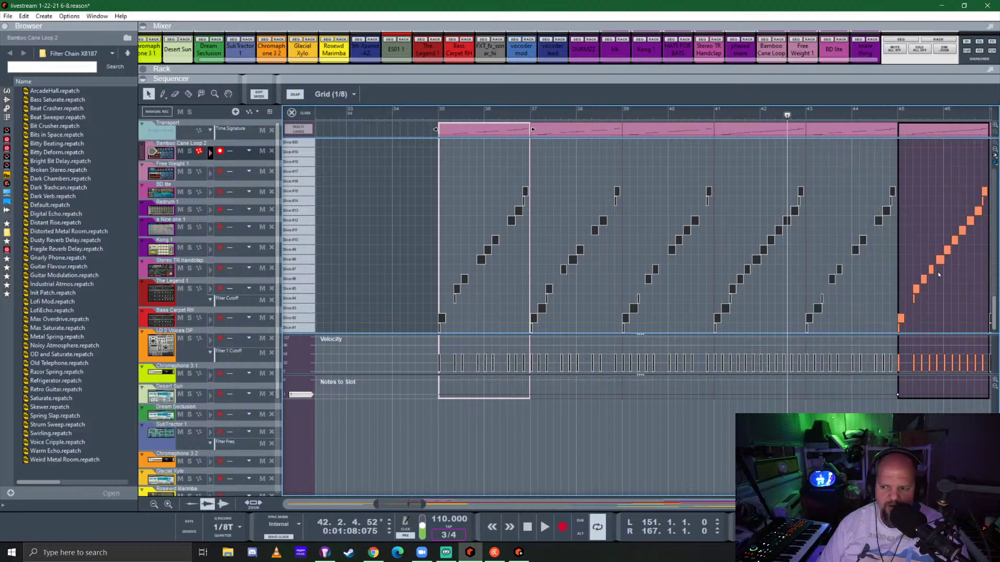
pyautogui.click(941, 258)
pyautogui.press('Delete')
# Delete slices 4, 5 and 10 from the clip at bar 47, slices 6 and 12 at bar 49, and slices 3 and 10 at bar 51
pyautogui.moveTo(399, 511); pyautogui.dragTo(430, 520)
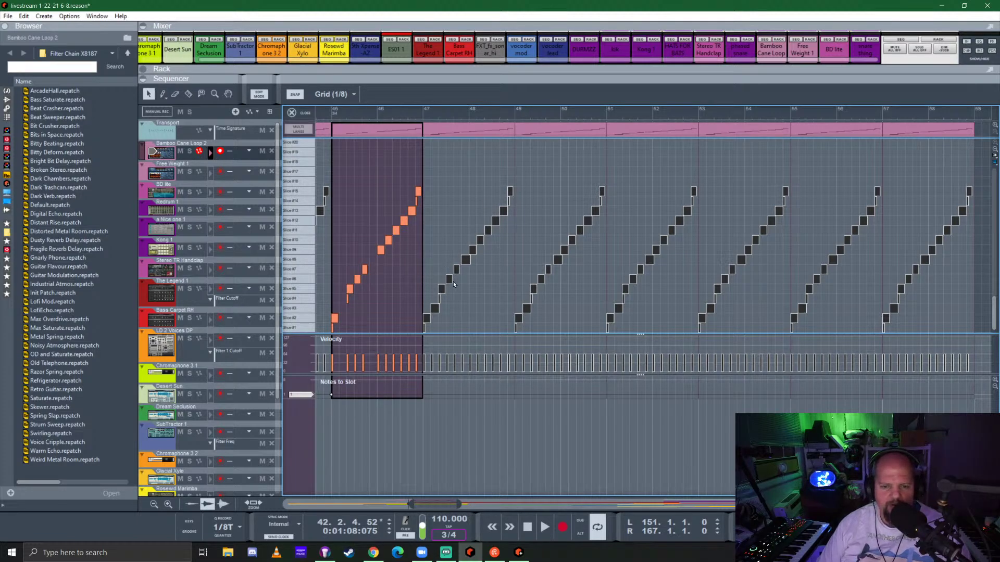
pyautogui.click(442, 289)
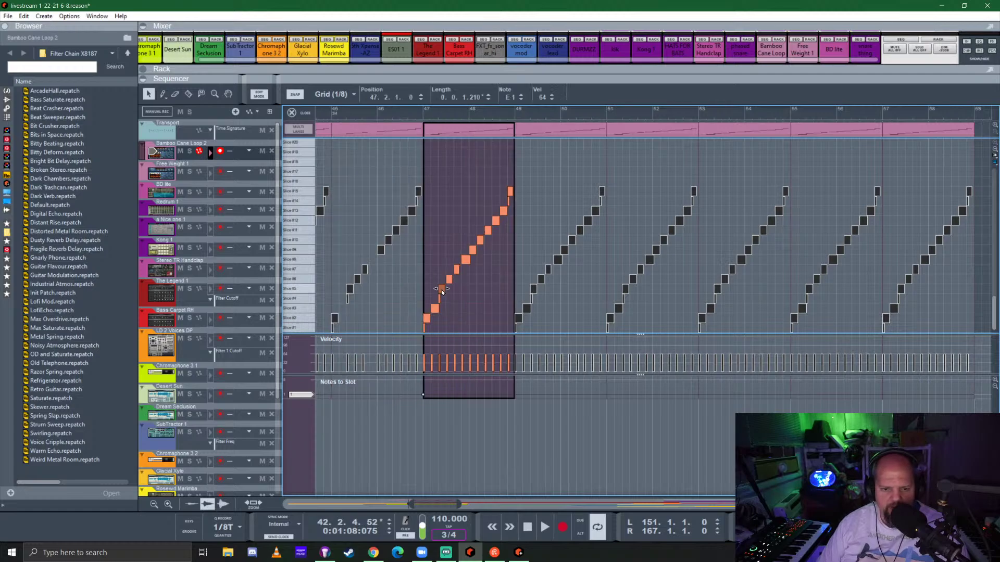
pyautogui.keyDown('alt'); pyautogui.click(439, 300); pyautogui.keyUp('alt')
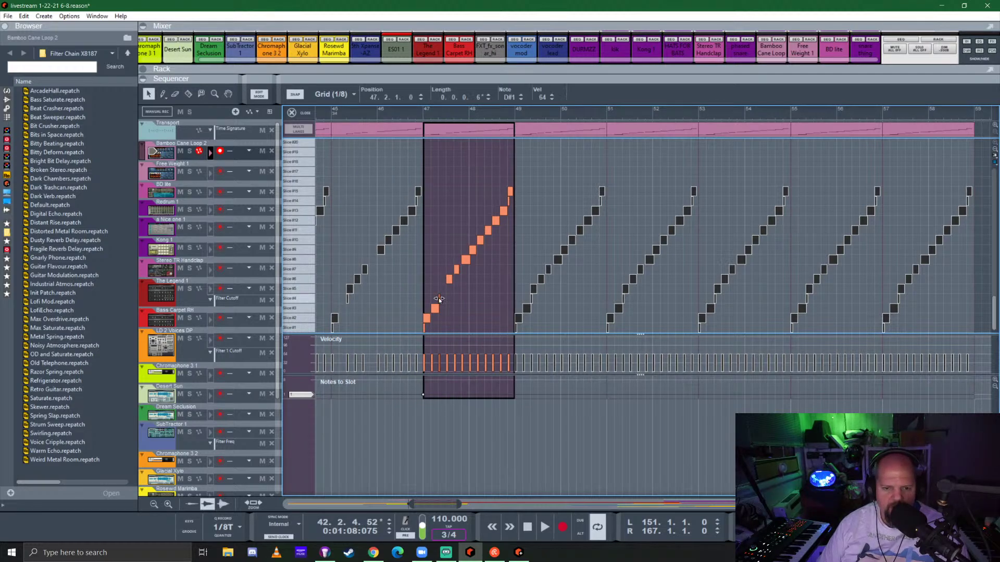
pyautogui.keyDown('alt'); pyautogui.click(480, 240); pyautogui.keyUp('alt')
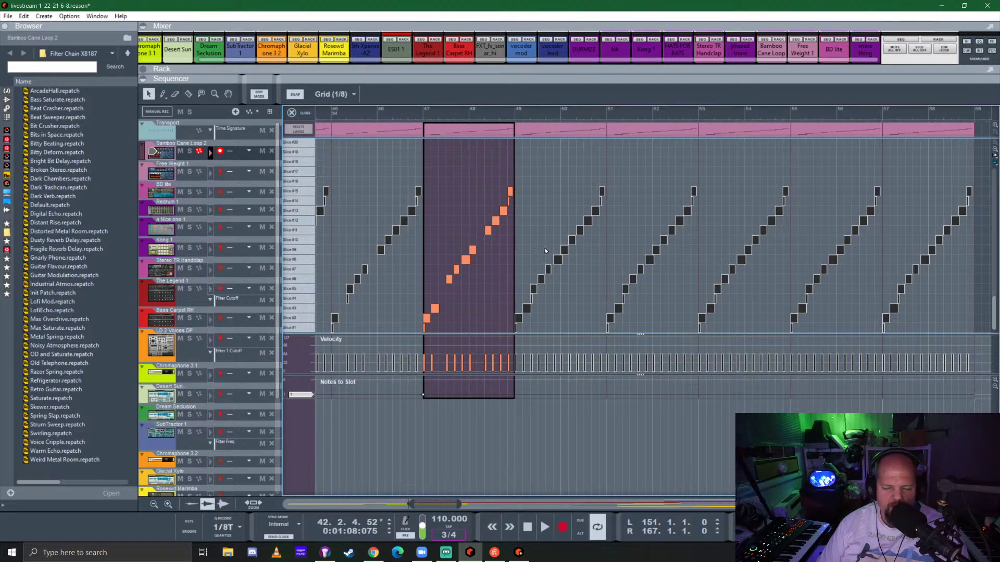
pyautogui.click(532, 285)
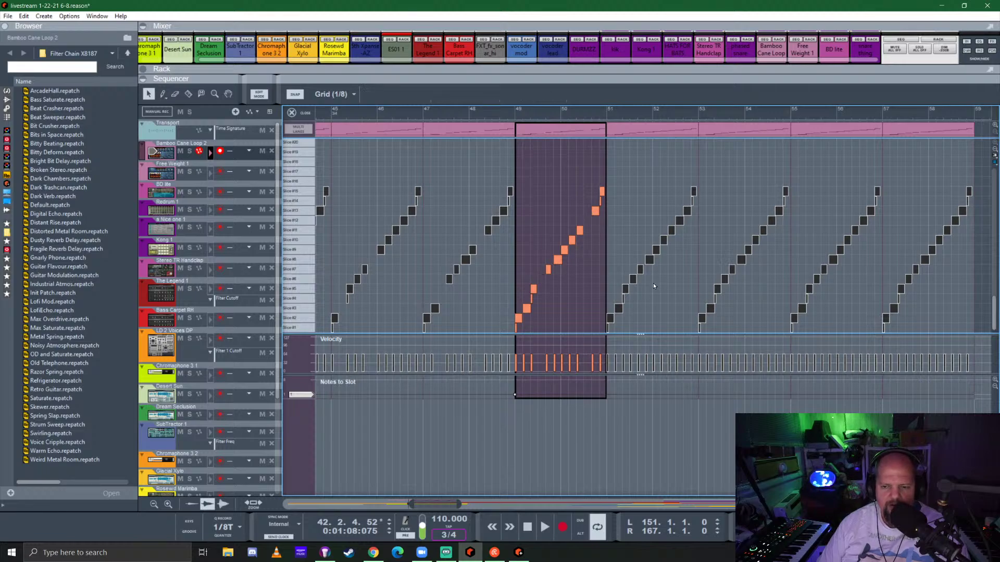
pyautogui.click(645, 271)
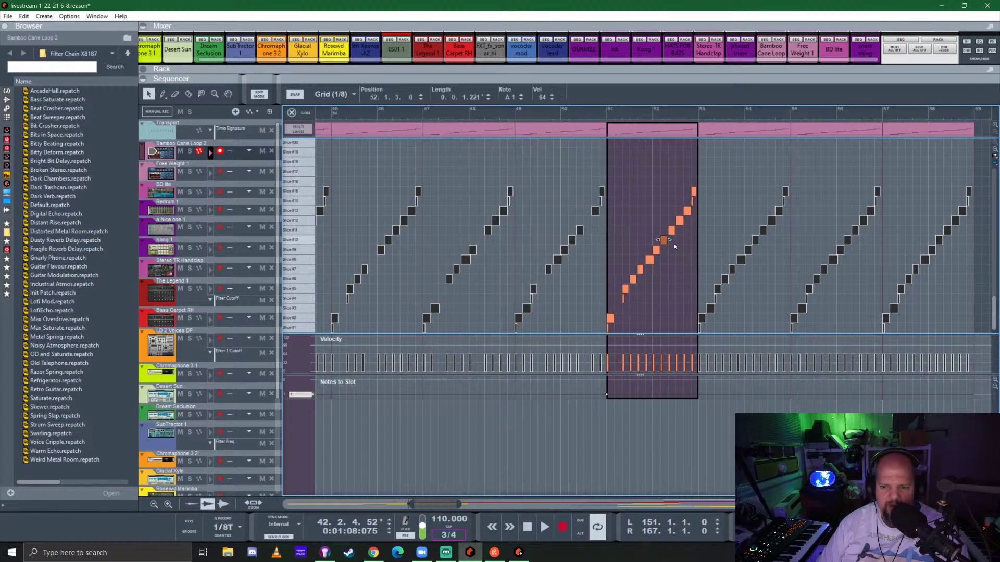
# Delete slices 3, 7 and 12 from the Bamboo Cane Loop 2 clip starting at bar 53
pyautogui.click(755, 281)
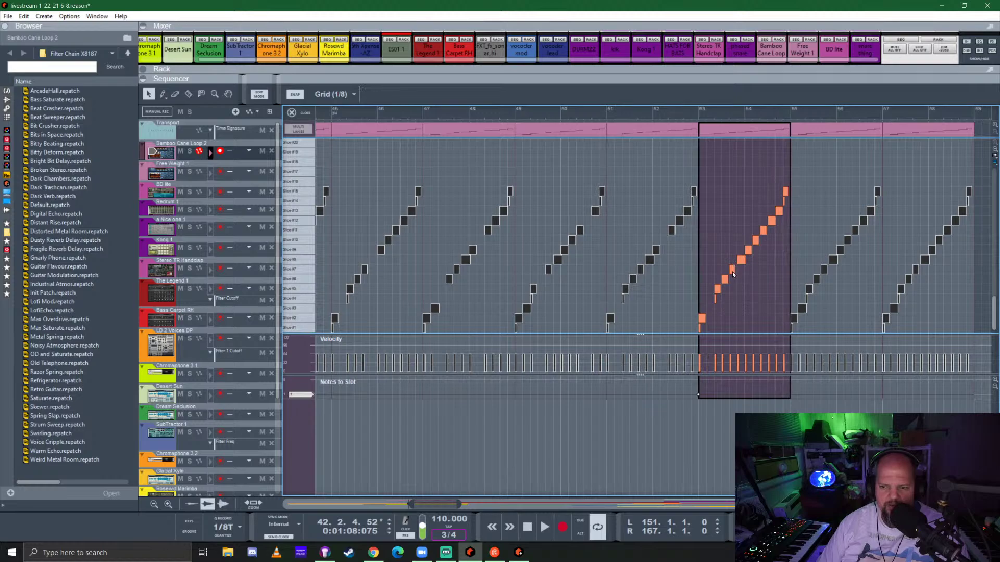
pyautogui.click(731, 271)
pyautogui.press('Delete')
pyautogui.click(771, 222)
pyautogui.press('Delete')
# Delete slices 1, 2 and 9 from the Bamboo Cane Loop 2 clip starting at bar 55
pyautogui.click(792, 328)
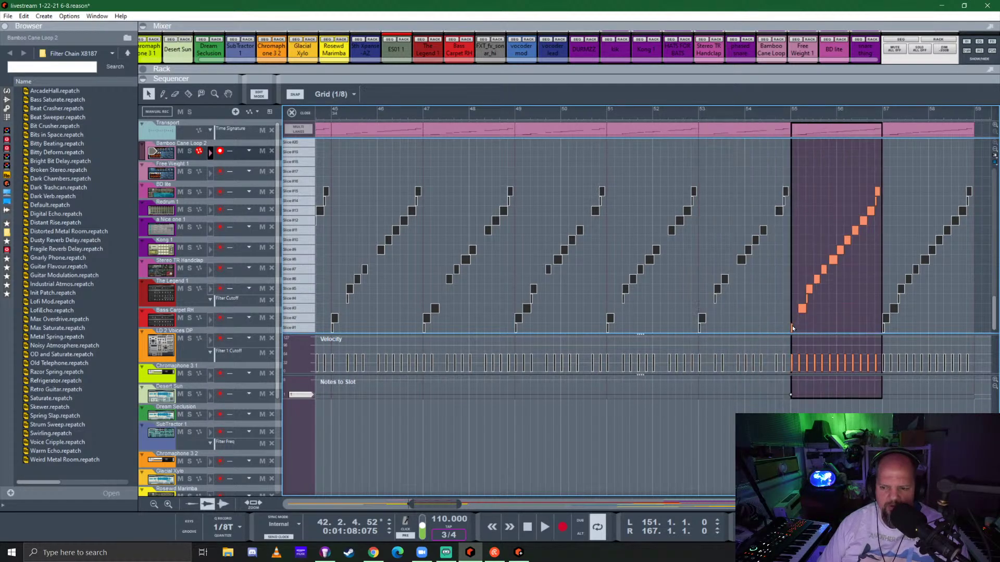
pyautogui.click(793, 328)
pyautogui.press('Delete')
pyautogui.click(837, 250)
pyautogui.press('Delete')
# Delete slice 12 from the last Bamboo Cane Loop 2 clip at bar 57, and close the note editor
pyautogui.click(916, 127)
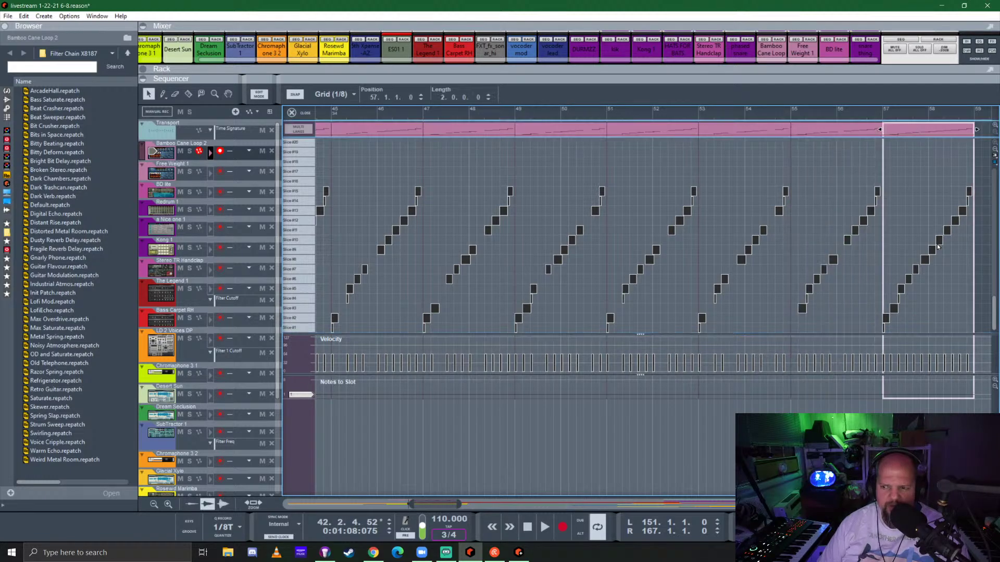
pyautogui.click(955, 224)
pyautogui.press('Delete')
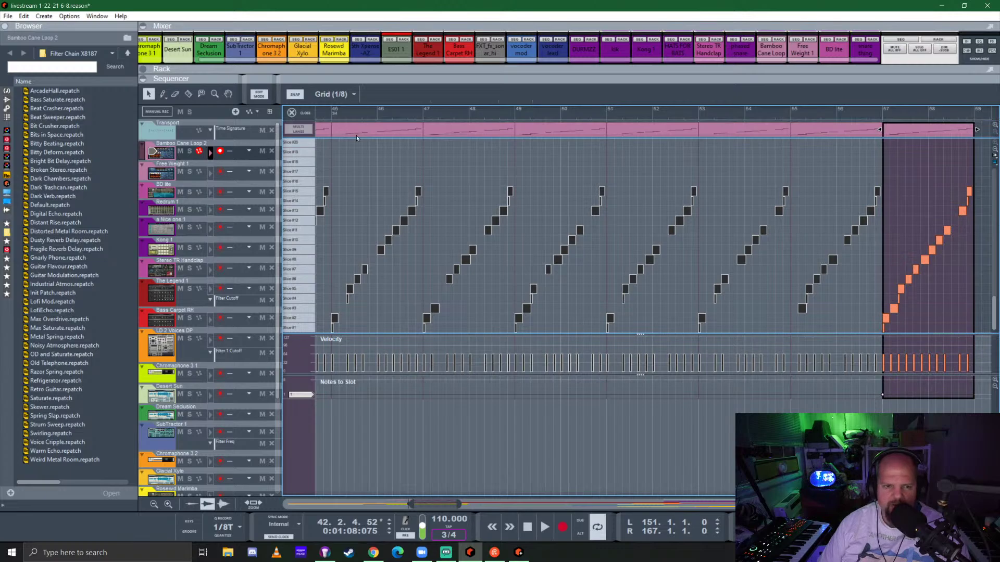
pyautogui.click(291, 113)
# Play the song from bar 35 to hear the thinned-out loop, and look over the rest of the arrangement
pyautogui.scroll(4, 420, 242)
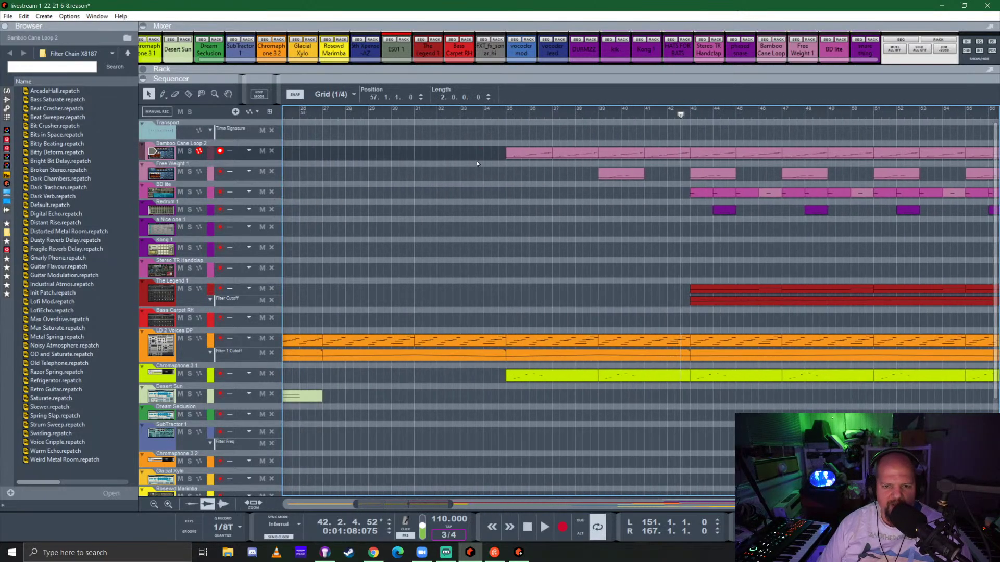
pyautogui.click(505, 113)
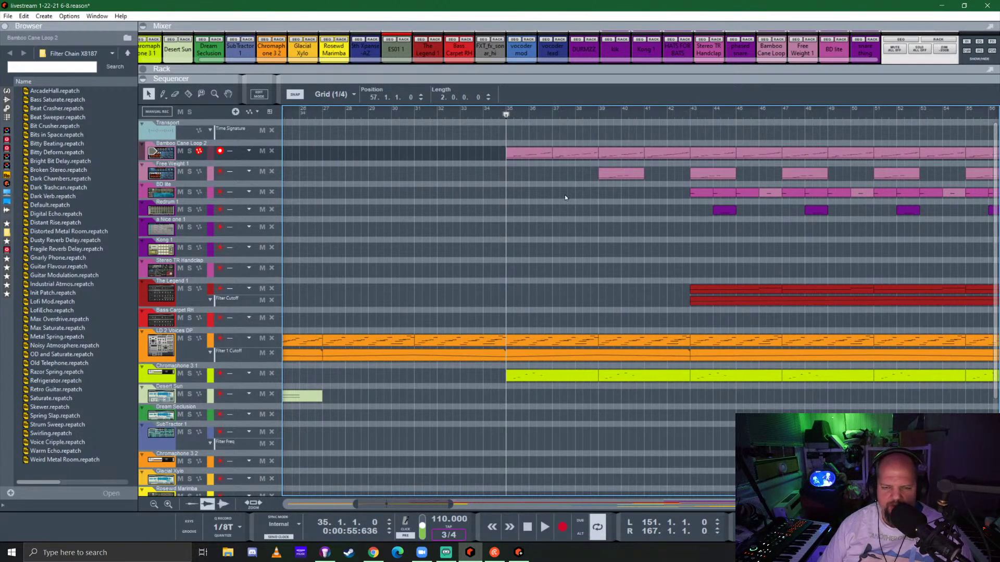
pyautogui.press('space')
pyautogui.scroll(-4, 583, 252)
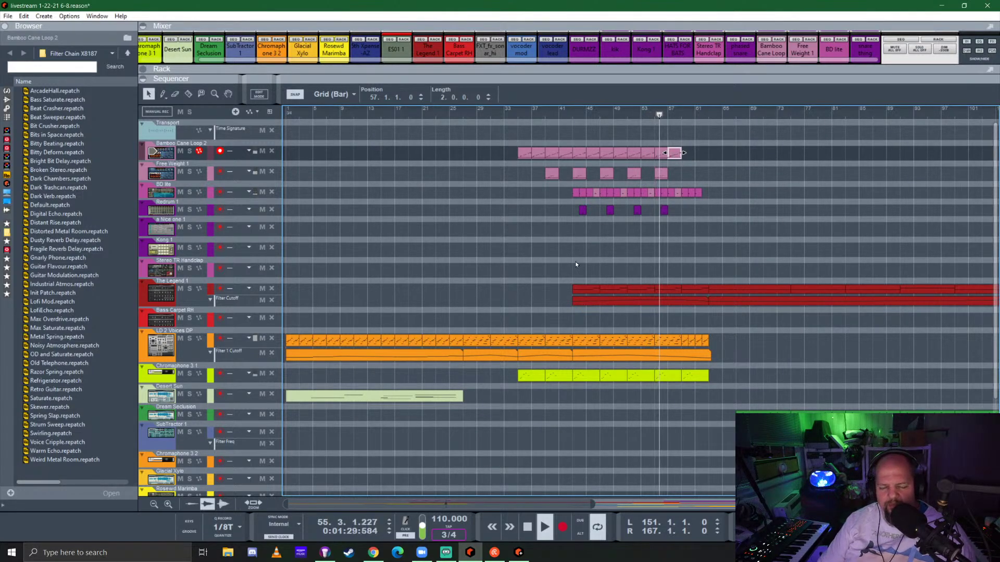
pyautogui.hscroll(5, 539, 276)
pyautogui.keyDown('ctrl'); pyautogui.scroll(-2, 534, 277); pyautogui.keyUp('ctrl')
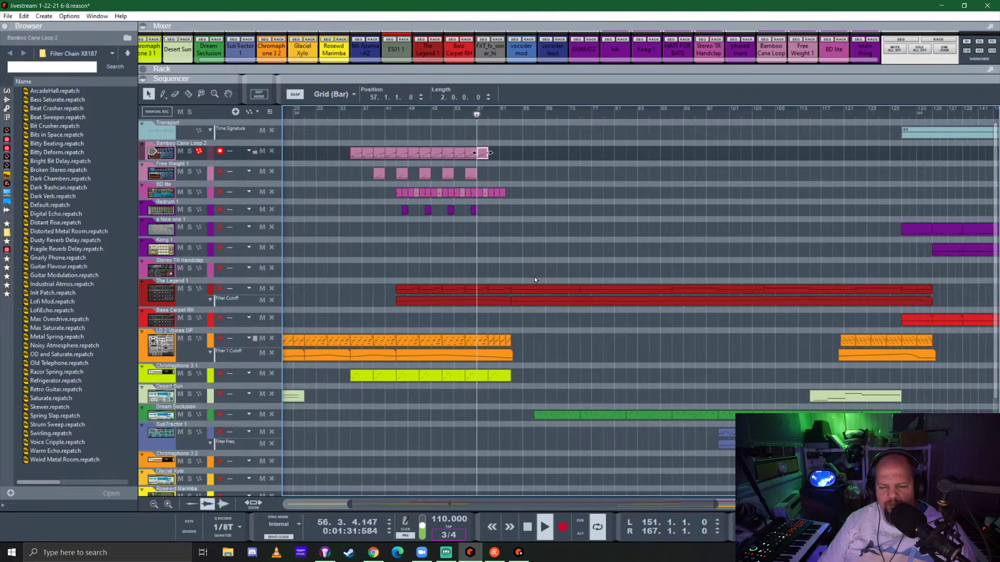
pyautogui.scroll(-3, 544, 345)
pyautogui.scroll(-1, 544, 345)
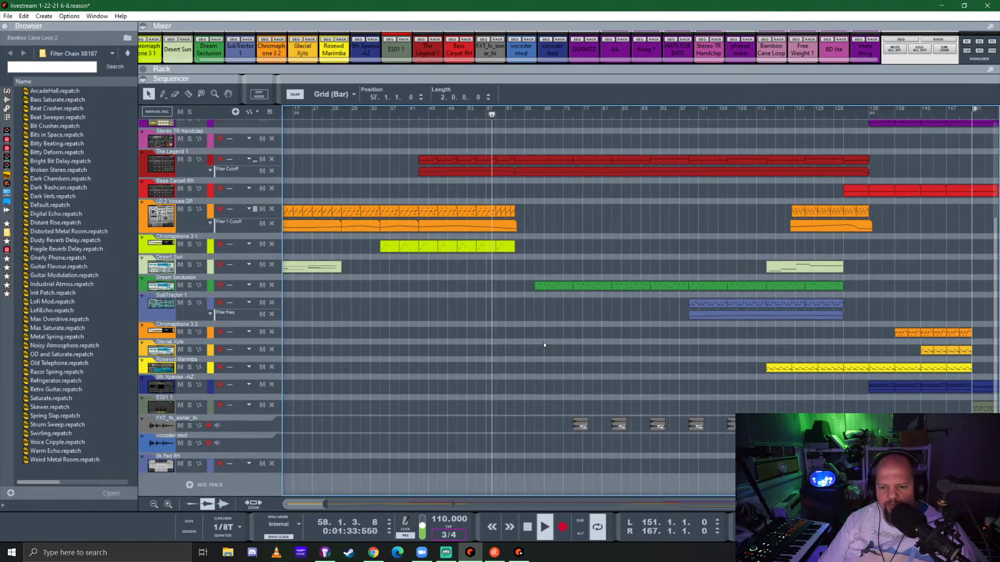
# Lengthen the closing fall of the LD 2 Voices DP Filter 1 Cutoff automation by moving its low 0% point to about bar 135
pyautogui.scroll(4, 545, 346)
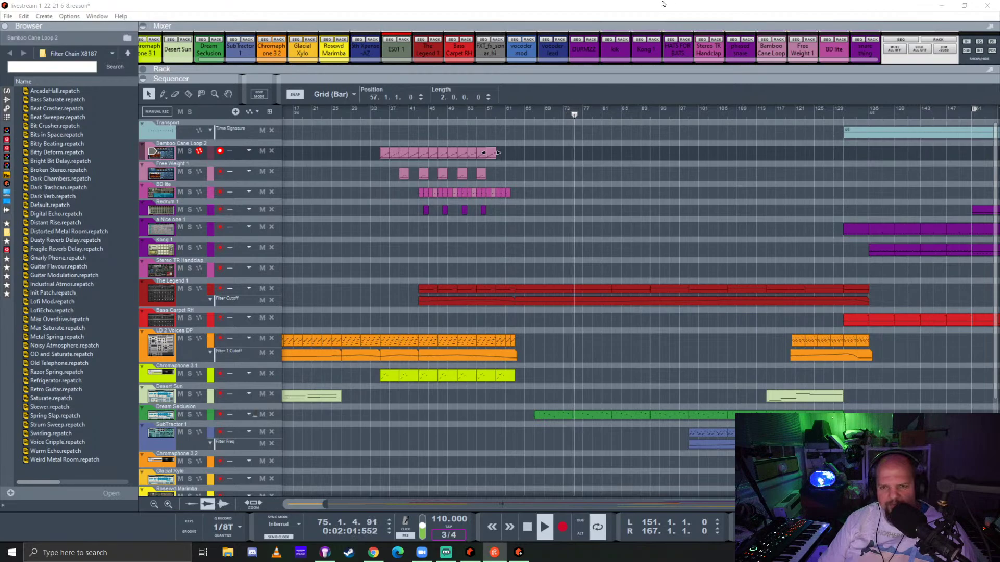
pyautogui.scroll(-3, 686, 351)
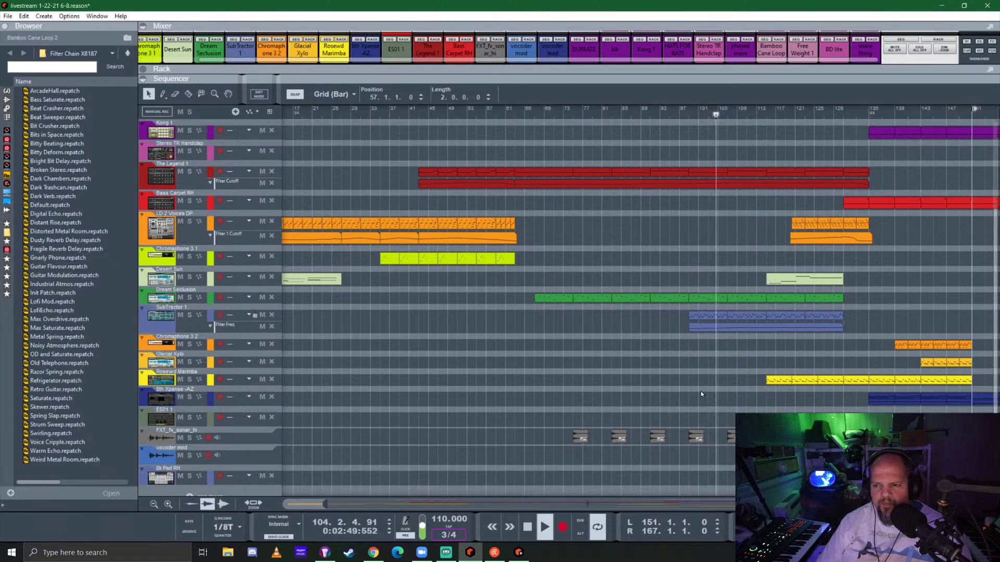
pyautogui.hscroll(10, 701, 392)
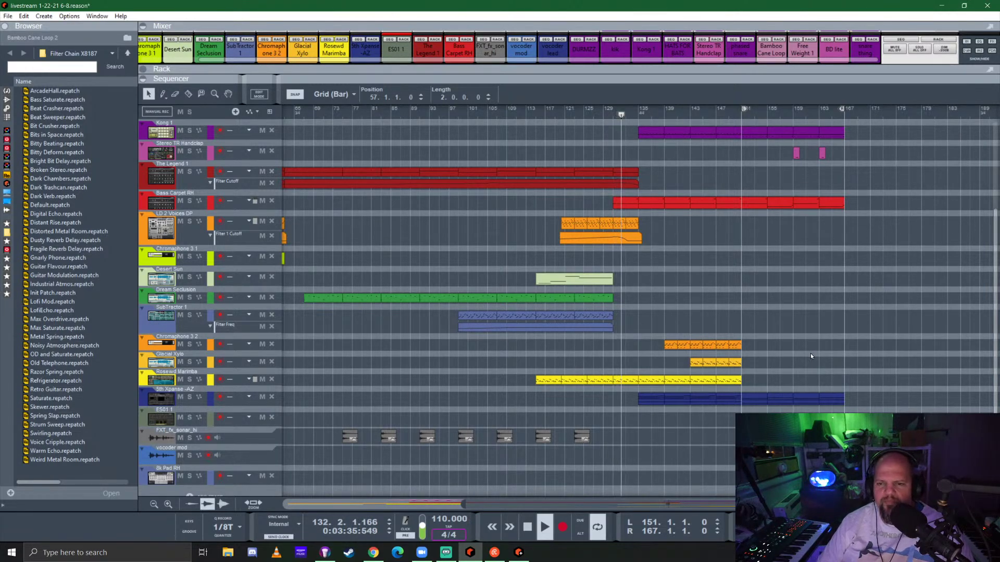
pyautogui.scroll(3, 733, 316)
pyautogui.scroll(-2, 733, 315)
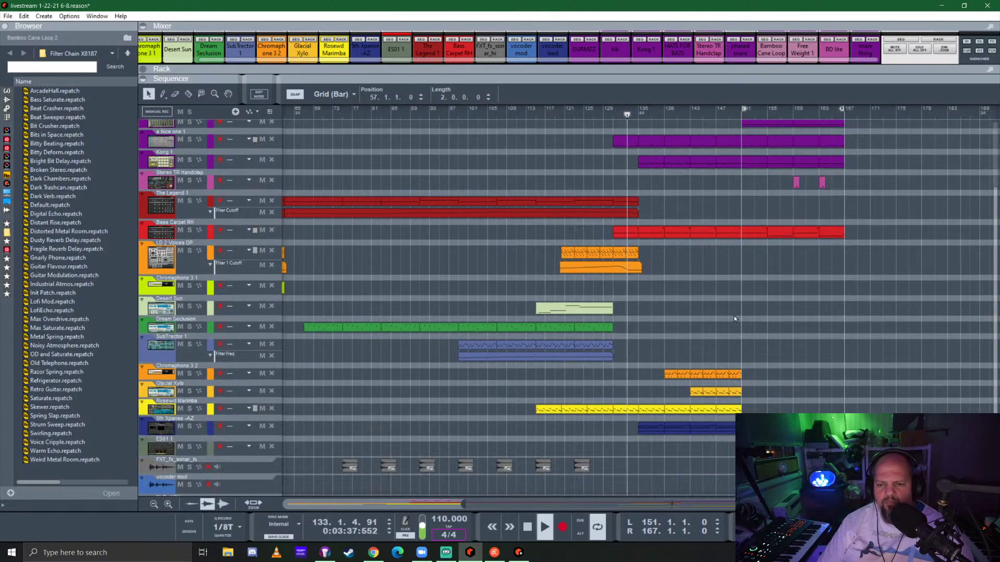
pyautogui.click(638, 267)
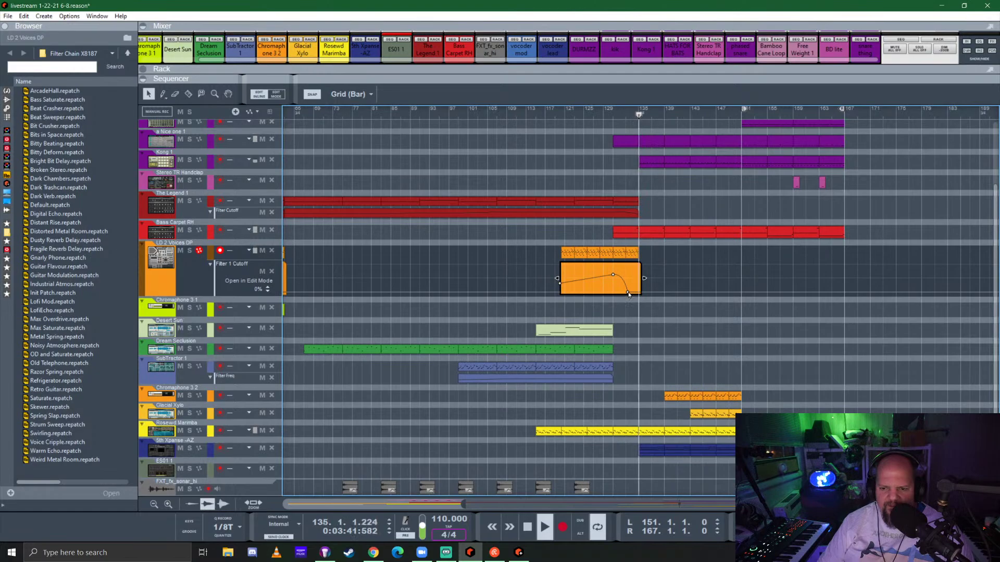
pyautogui.moveTo(627, 294); pyautogui.dragTo(639, 293)
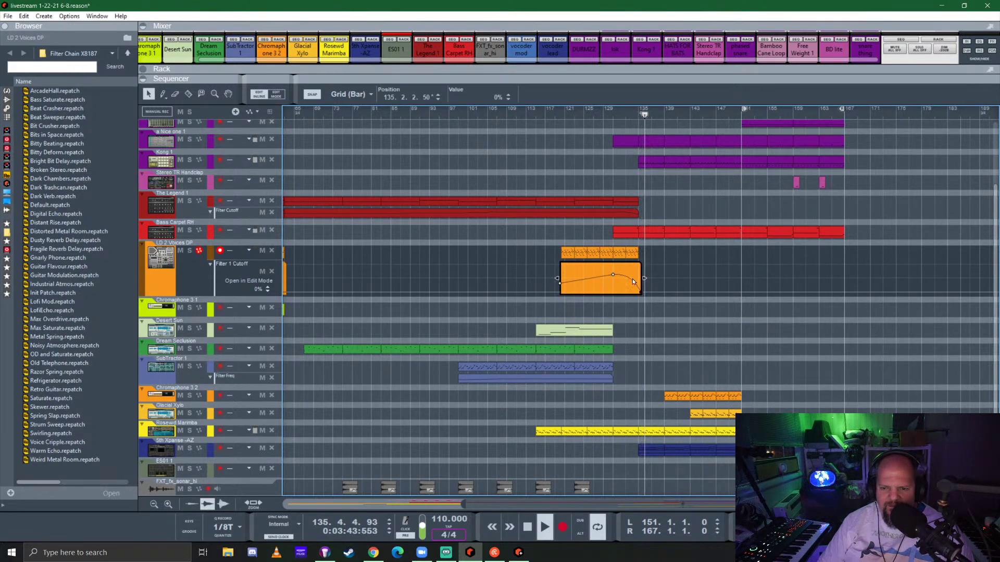
pyautogui.click(636, 288)
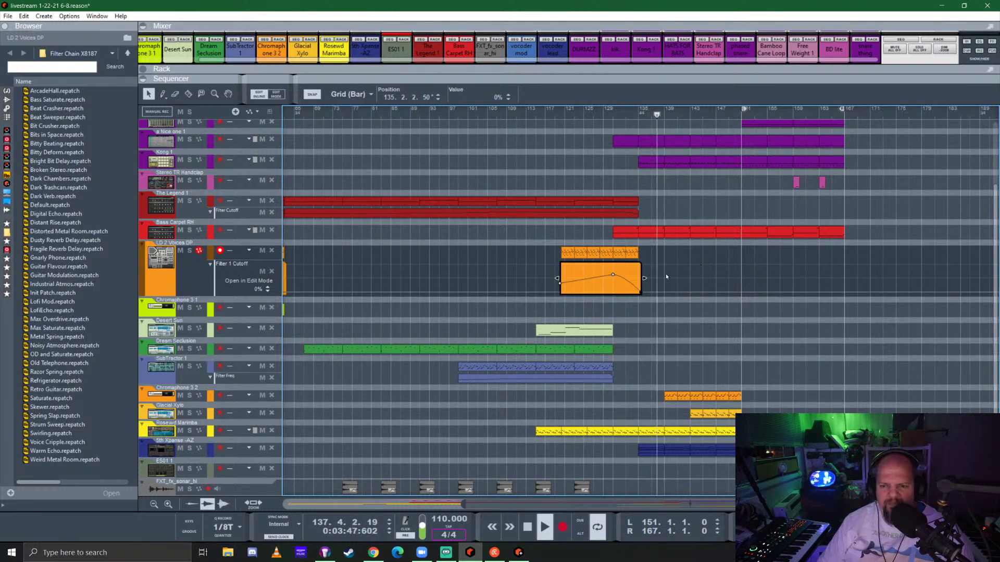
pyautogui.doubleClick(688, 204)
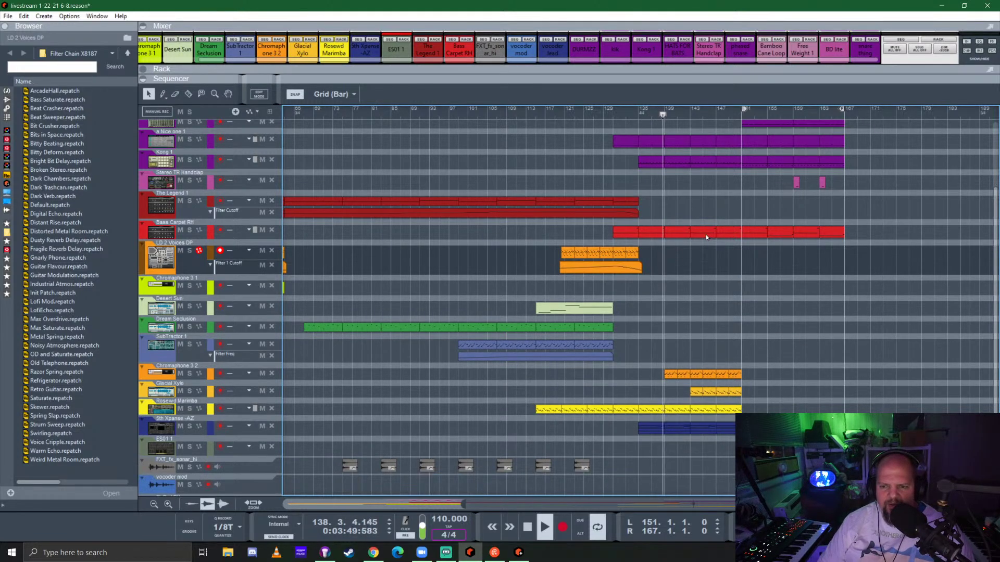
# Replay the song from bar 131 to hear the changed filter automation, and save the song
pyautogui.press('space')
pyautogui.moveTo(620, 117); pyautogui.dragTo(613, 117)
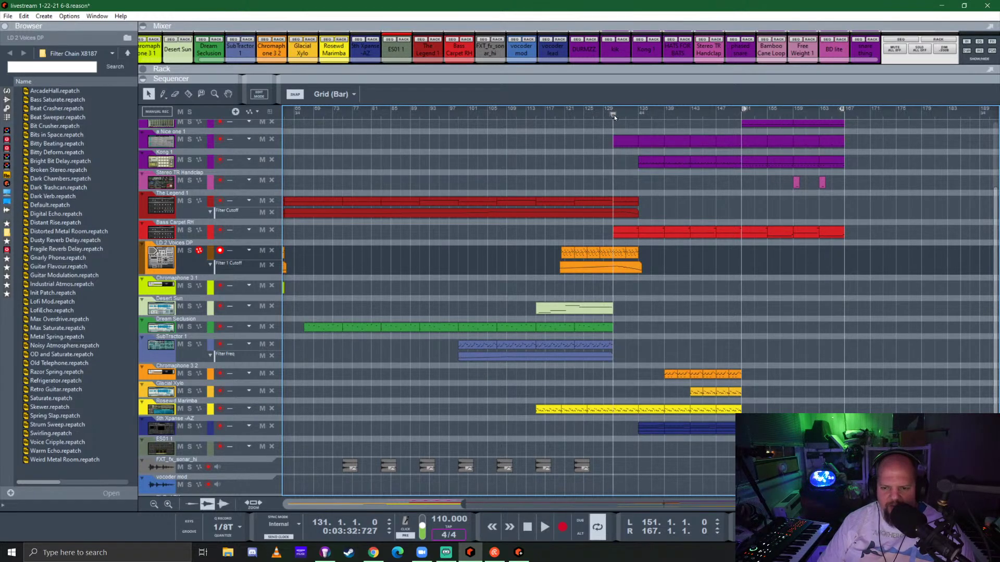
pyautogui.press('space')
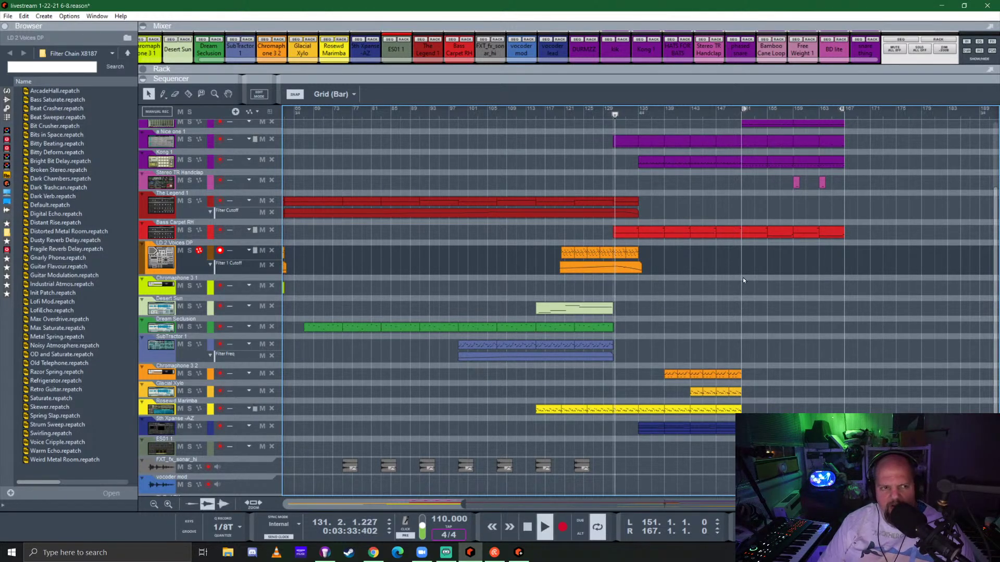
pyautogui.hotkey('ctrl', 's')
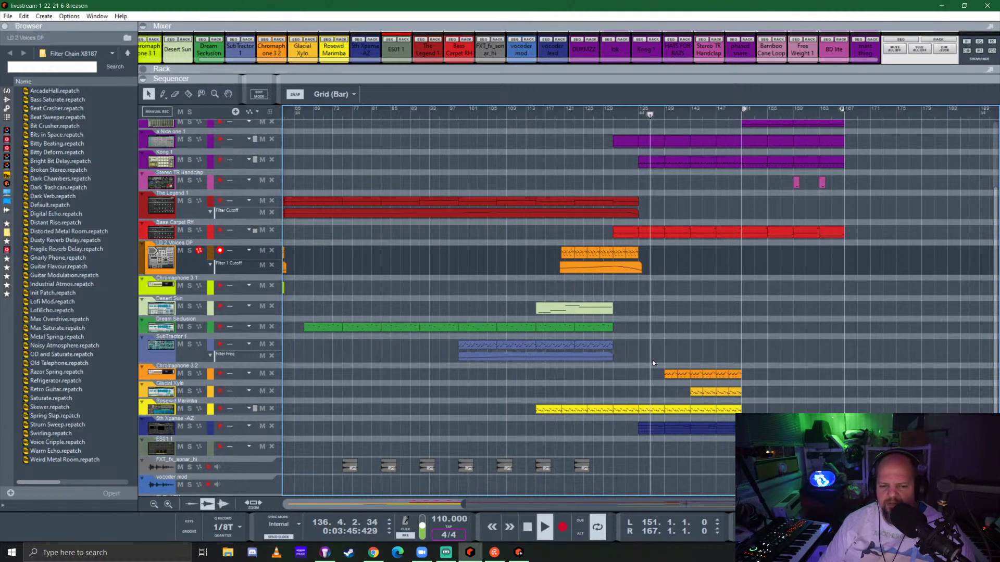
# Look over the tracks in the arrangement's closing section and play the song from bar 151
pyautogui.hscroll(5, 517, 433)
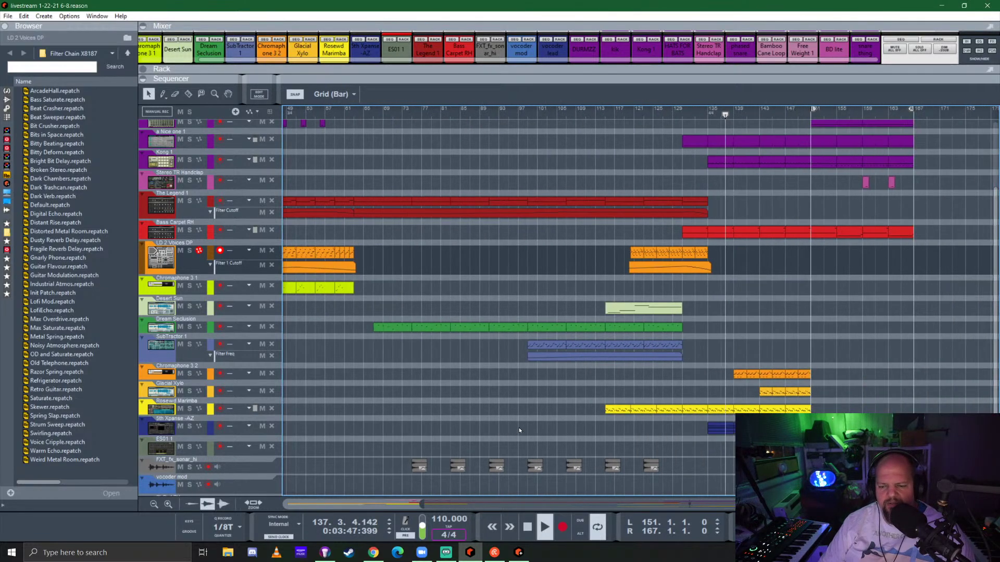
pyautogui.scroll(-2, 518, 426)
pyautogui.scroll(1, 608, 357)
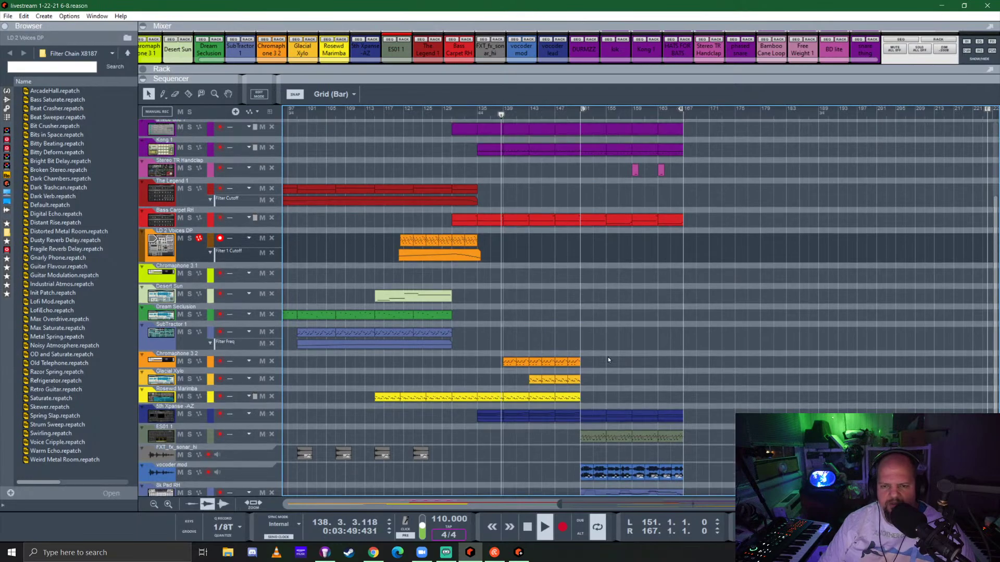
pyautogui.scroll(-1, 608, 358)
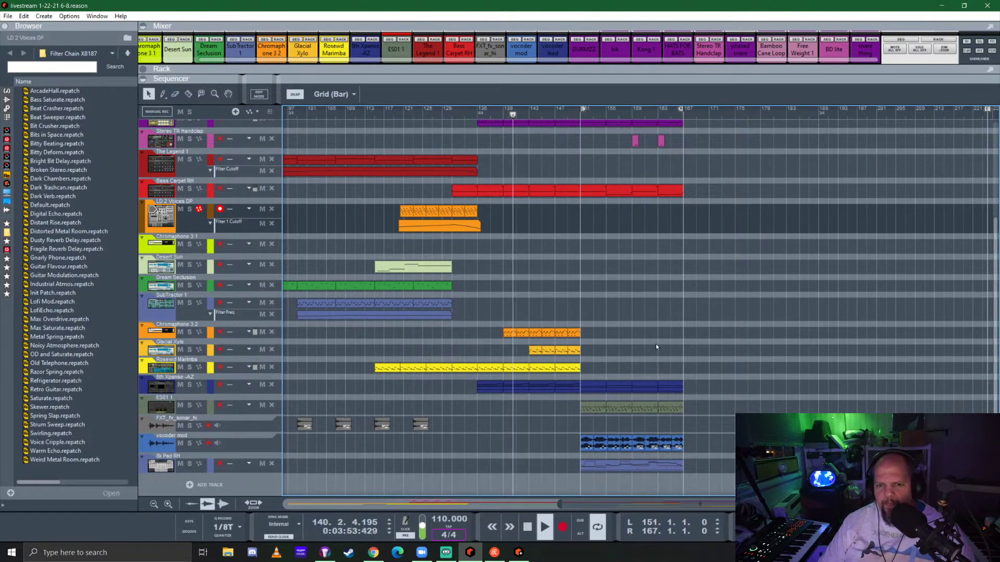
pyautogui.scroll(3, 614, 334)
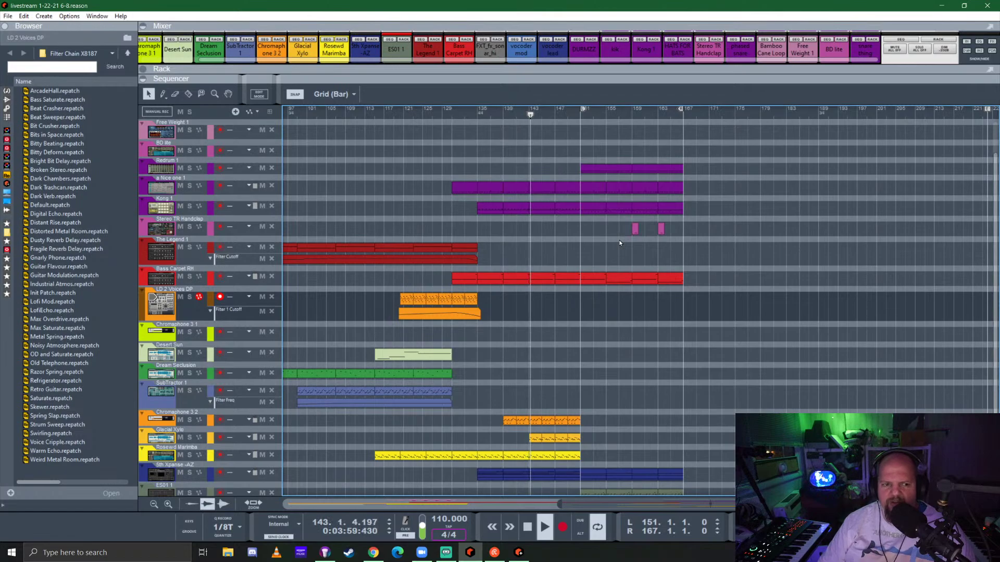
pyautogui.press('space')
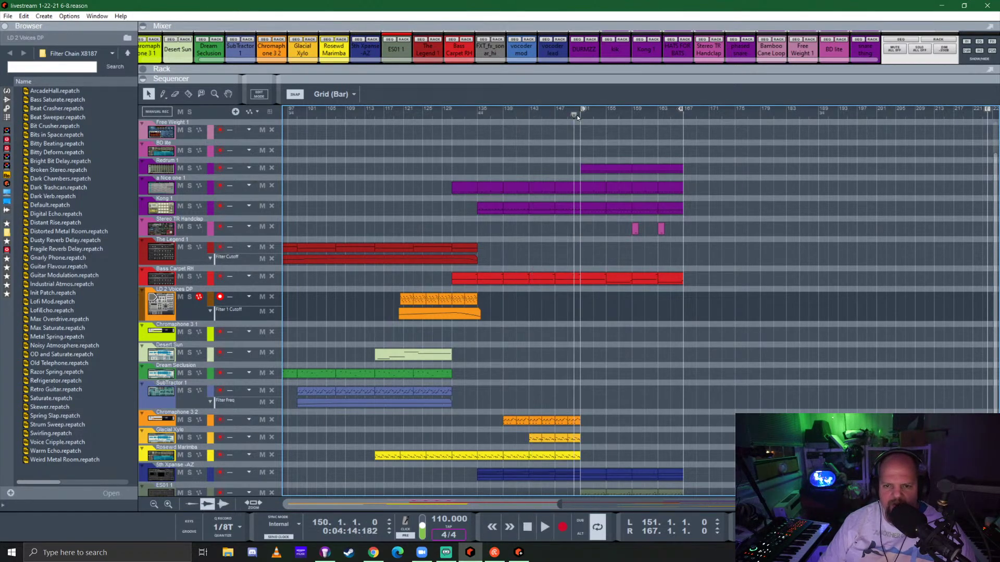
pyautogui.click(579, 112)
pyautogui.press('space')
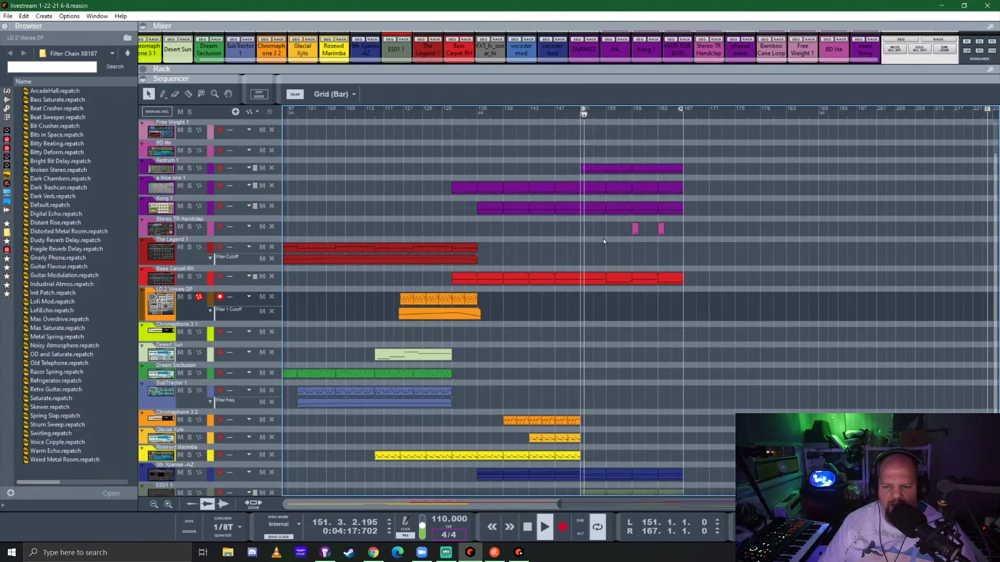
pyautogui.scroll(-3, 574, 304)
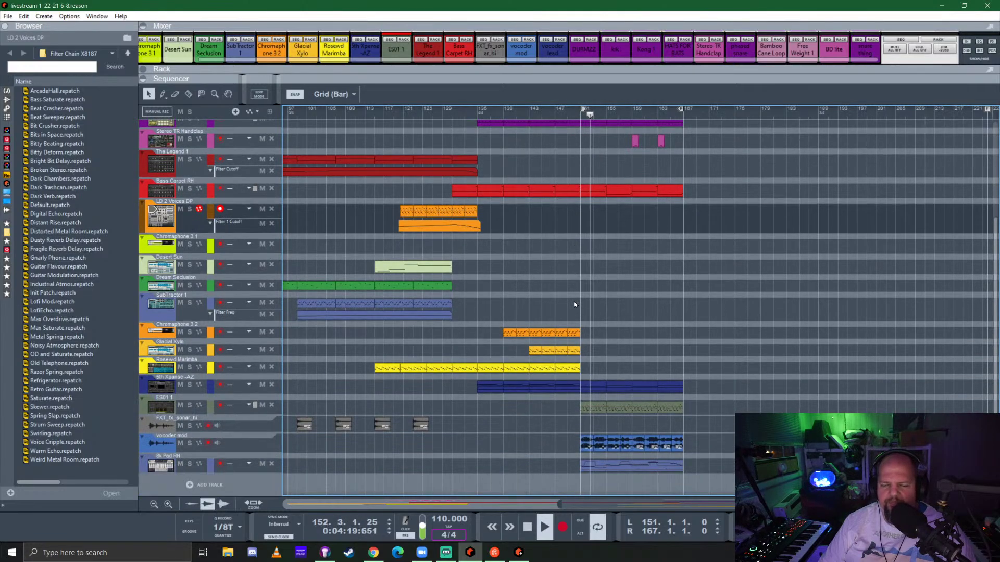
pyautogui.scroll(1, 573, 286)
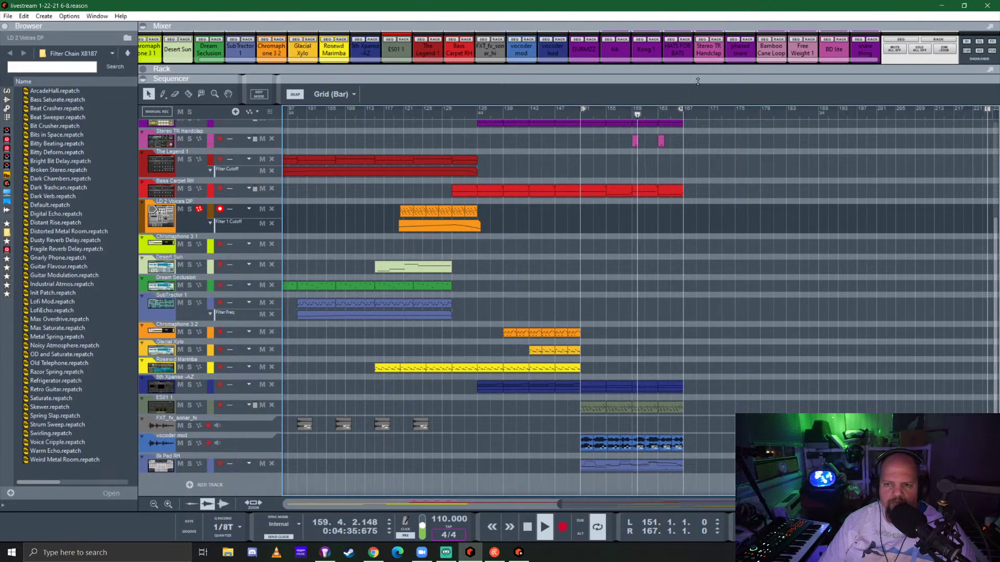
# Show the mixer and set the vocoder lead channel's level to 1.38 dB
pyautogui.press('F5')
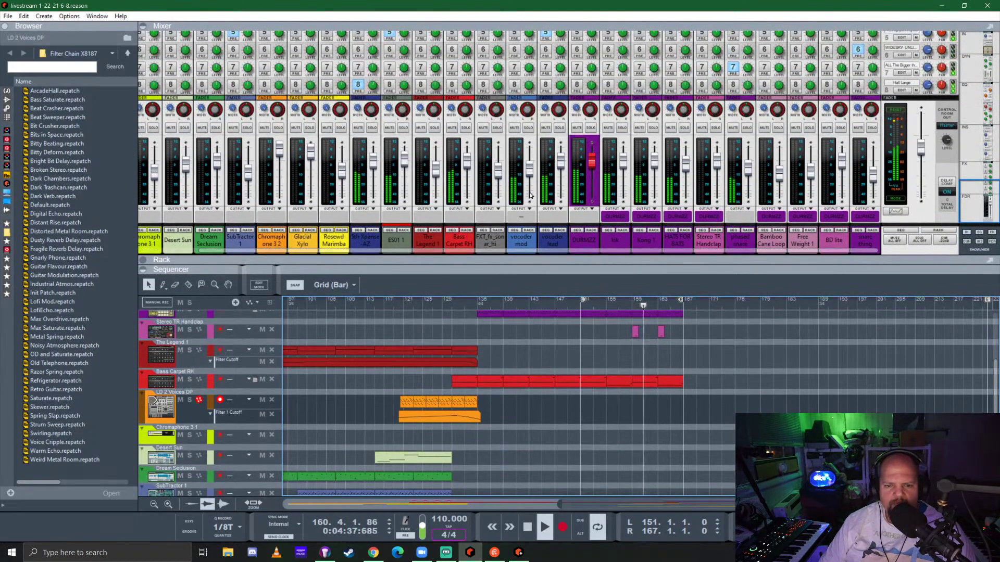
pyautogui.click(561, 165)
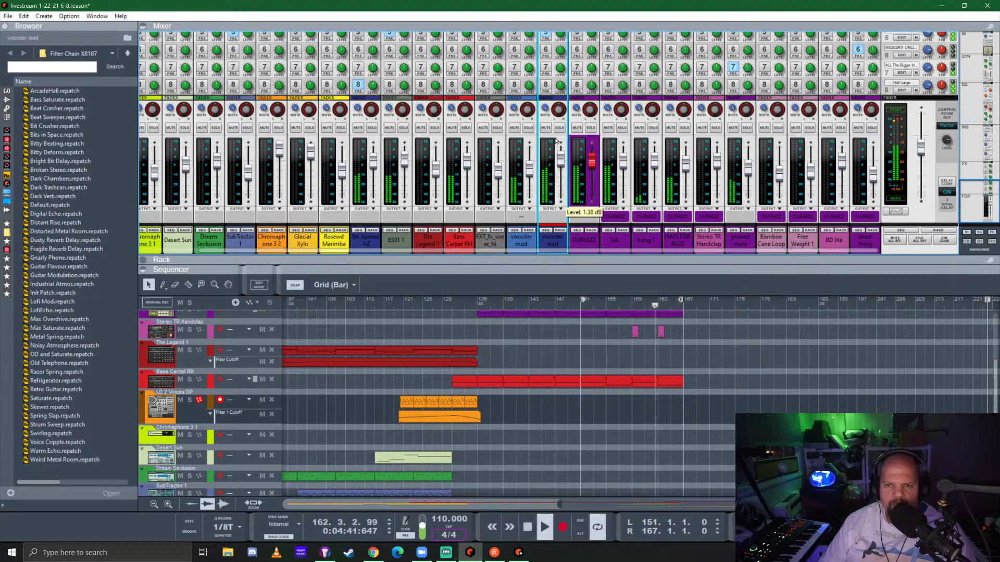
pyautogui.scroll(5, 560, 156)
pyautogui.scroll(-4, 556, 138)
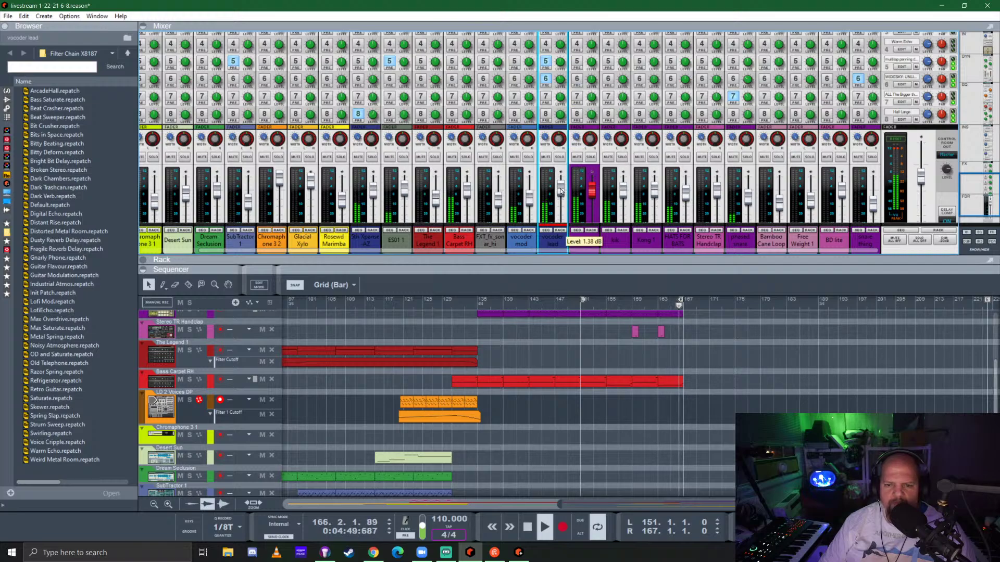
# Solo vocoder mod and vocoder lead for playback from bar 151, and turn off send 5 on the vocoder lead channel
pyautogui.scroll(-4, 617, 309)
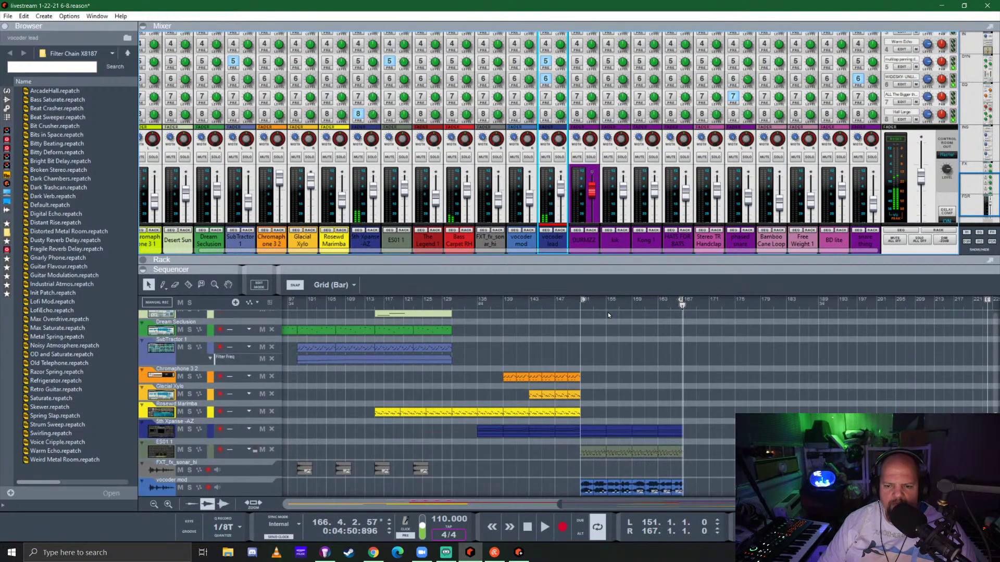
pyautogui.click(528, 157)
pyautogui.click(560, 157)
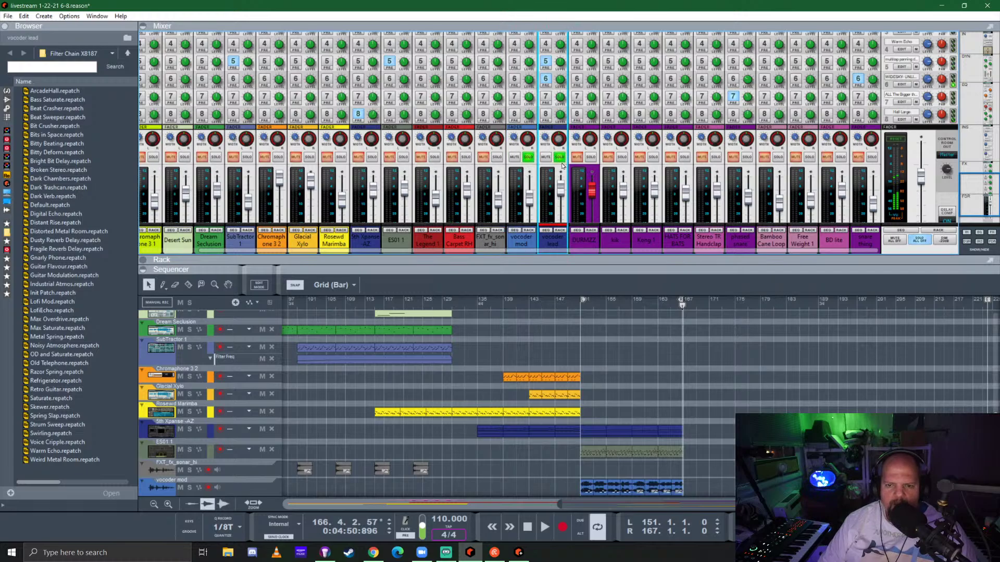
pyautogui.click(580, 310)
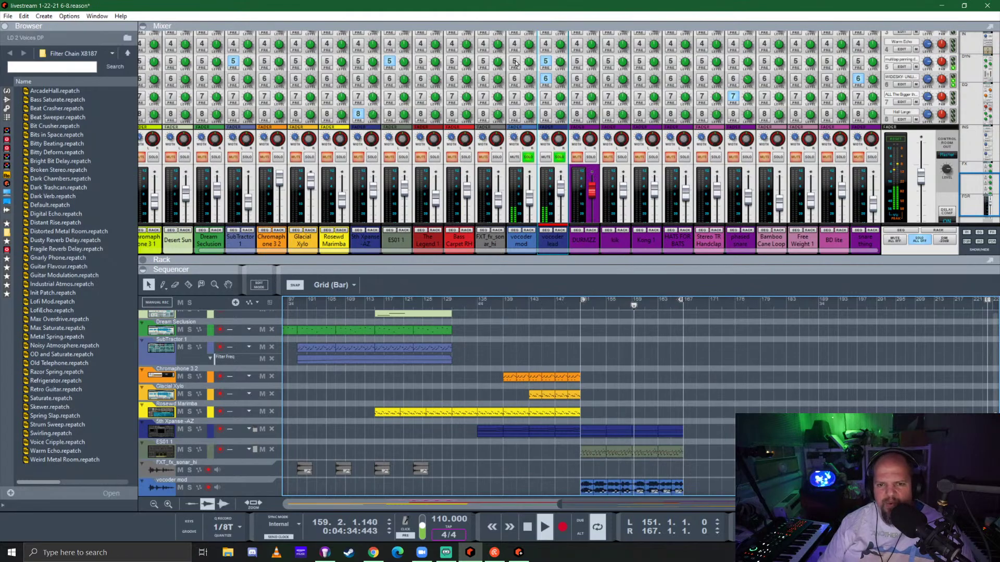
pyautogui.click(546, 61)
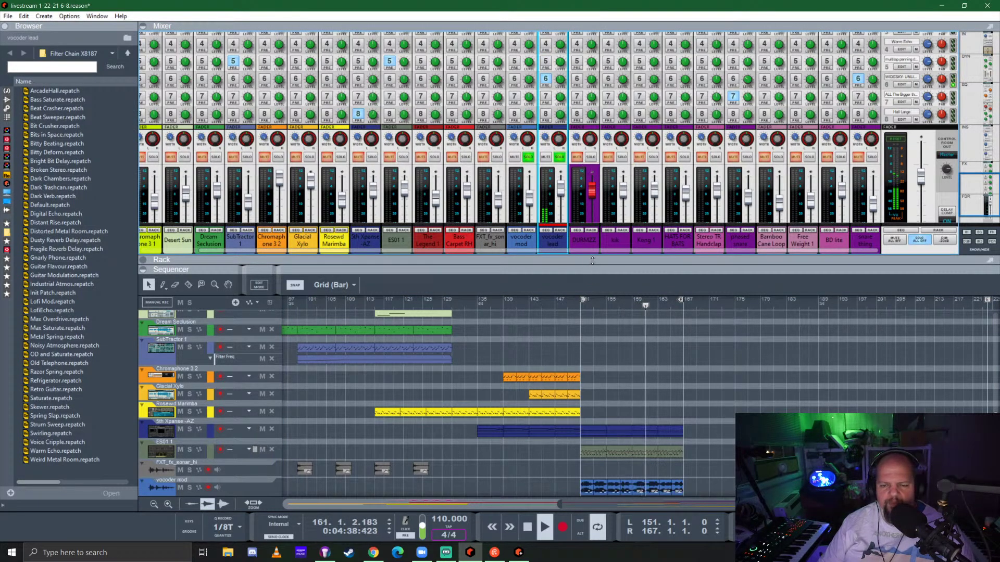
# Show the Bk Pad RH synth in the rack, activate its delay effect and display the delay settings
pyautogui.moveTo(592, 261); pyautogui.dragTo(592, 36)
pyautogui.click(158, 185)
pyautogui.scroll(-10, 411, 192)
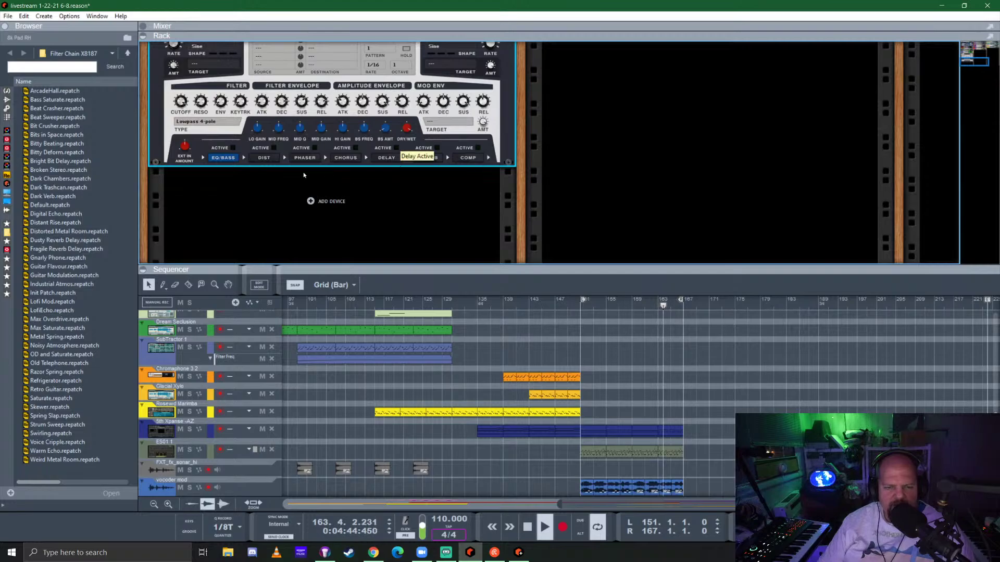
pyautogui.scroll(2, 312, 177)
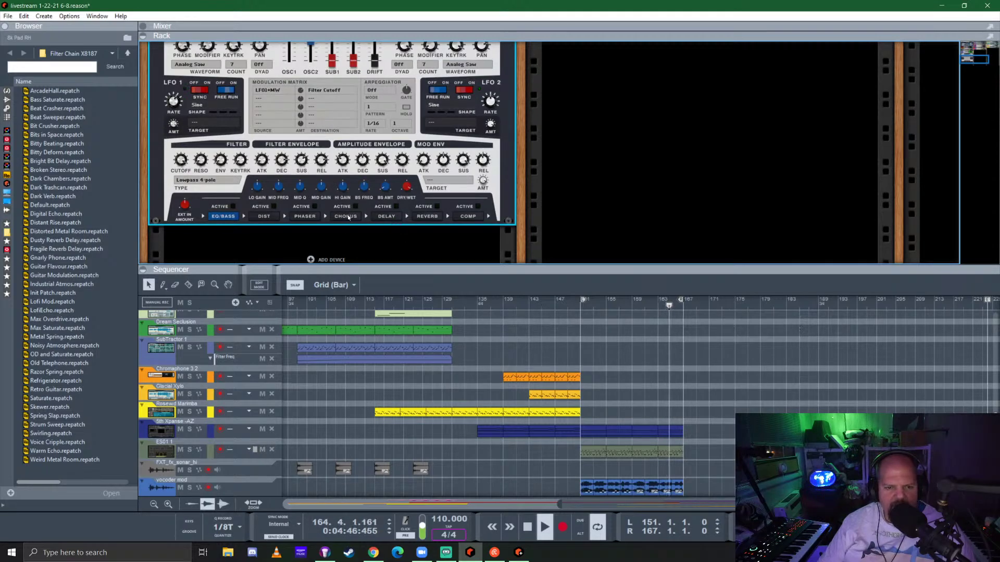
pyautogui.press('space')
pyautogui.click(396, 206)
pyautogui.click(387, 218)
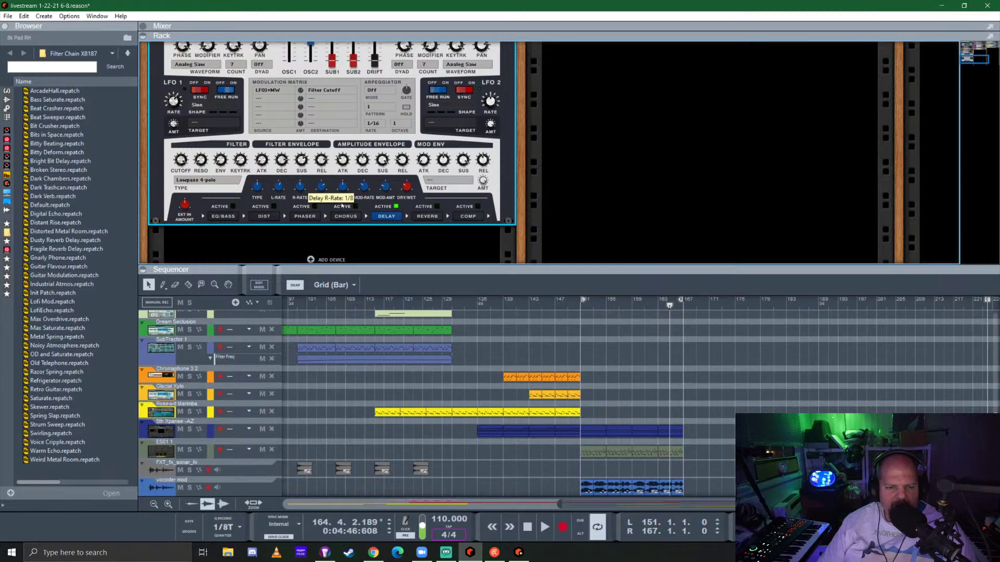
# Play from bar 151 and adjust the dry/wet amount of the Bk Pad RH synth's delay
pyautogui.moveTo(280, 190)
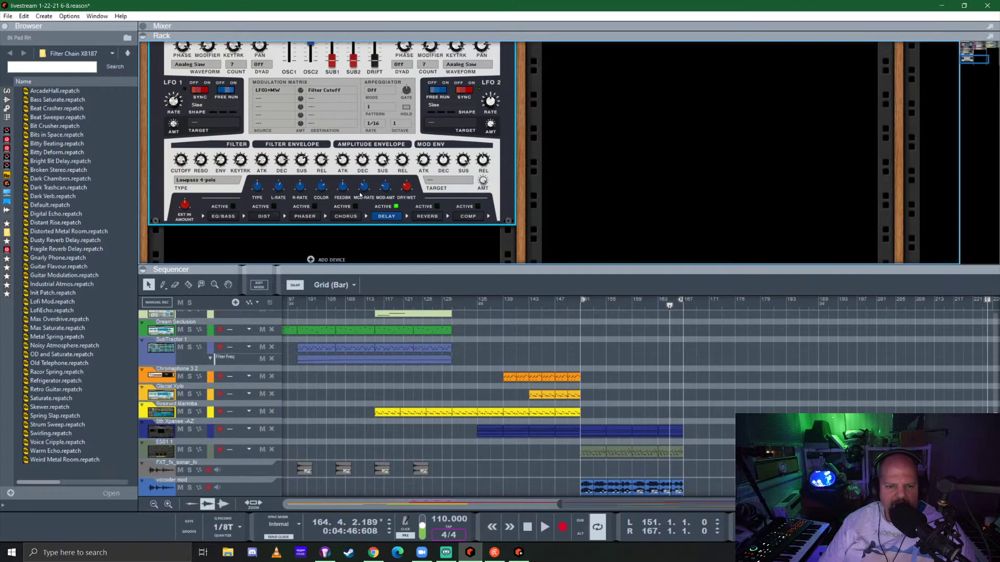
pyautogui.click(582, 301)
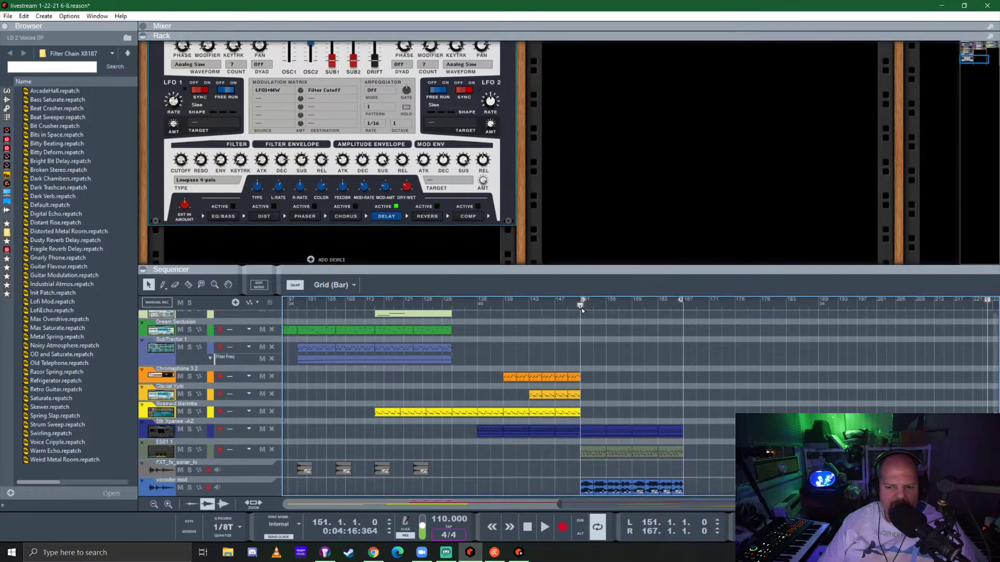
pyautogui.press('space')
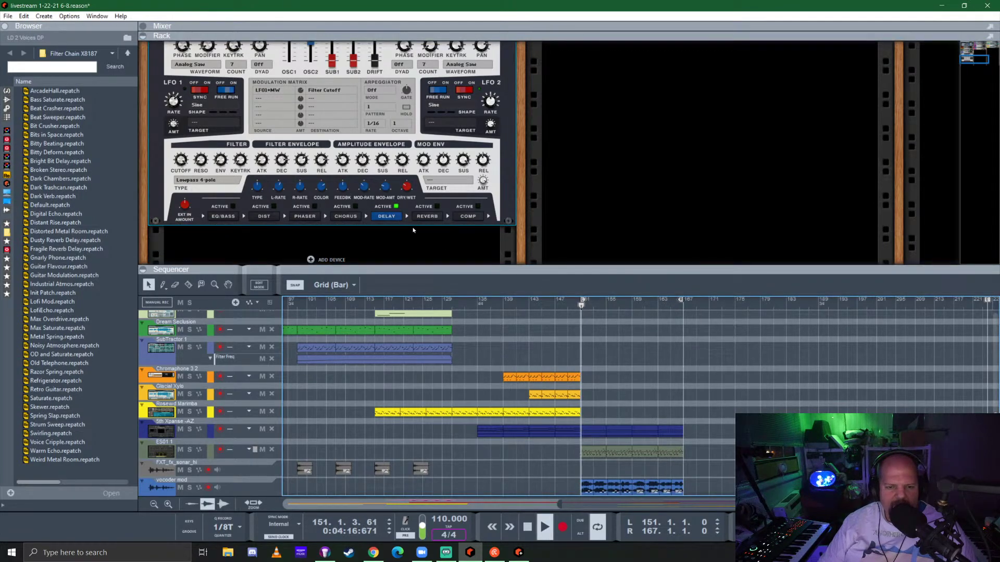
pyautogui.click(410, 194)
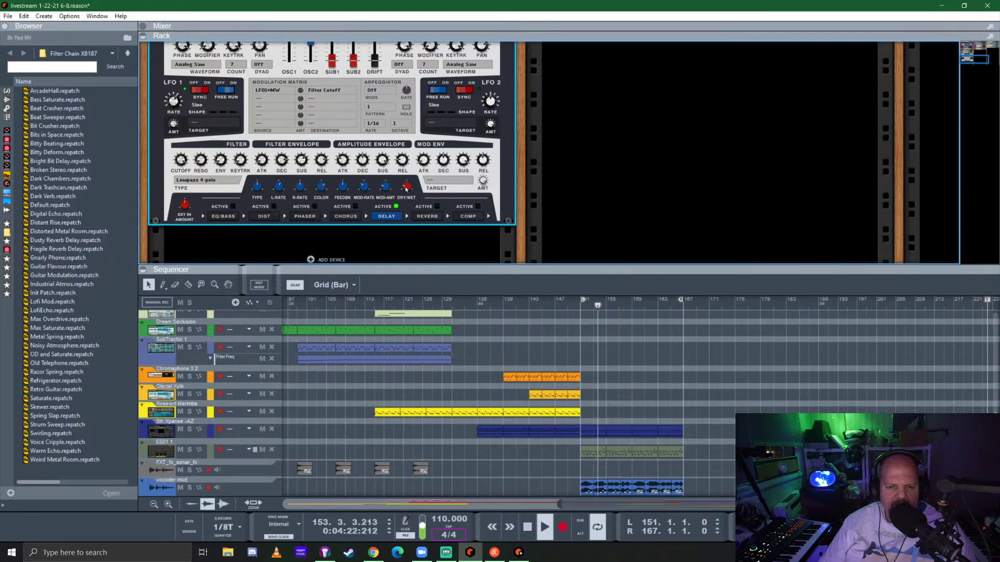
pyautogui.moveTo(406, 189)
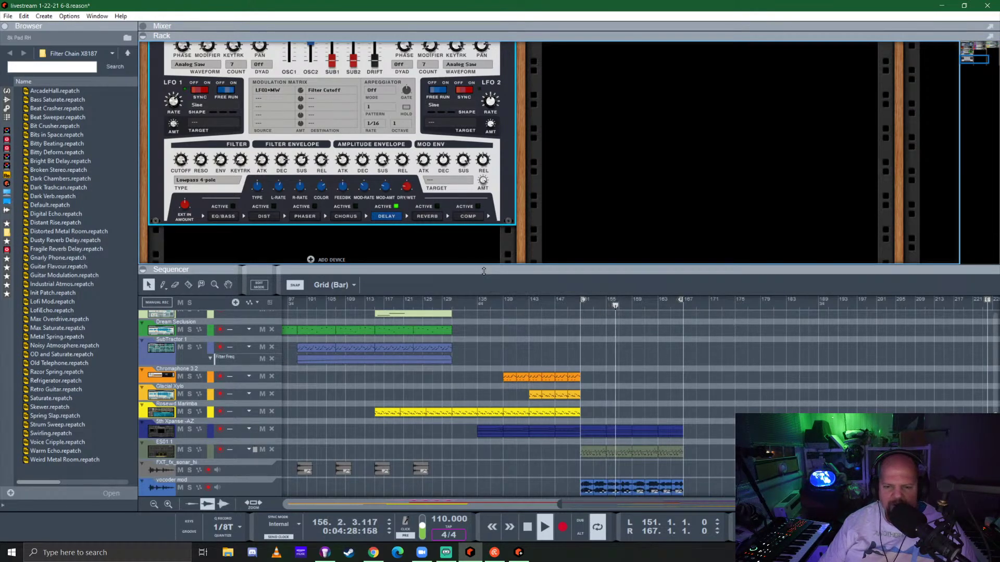
# Enlarge the sequencer and inspect the vocoder mod clips from bar 151 to 167 during playback
pyautogui.moveTo(484, 271); pyautogui.dragTo(484, 121)
pyautogui.click(664, 441)
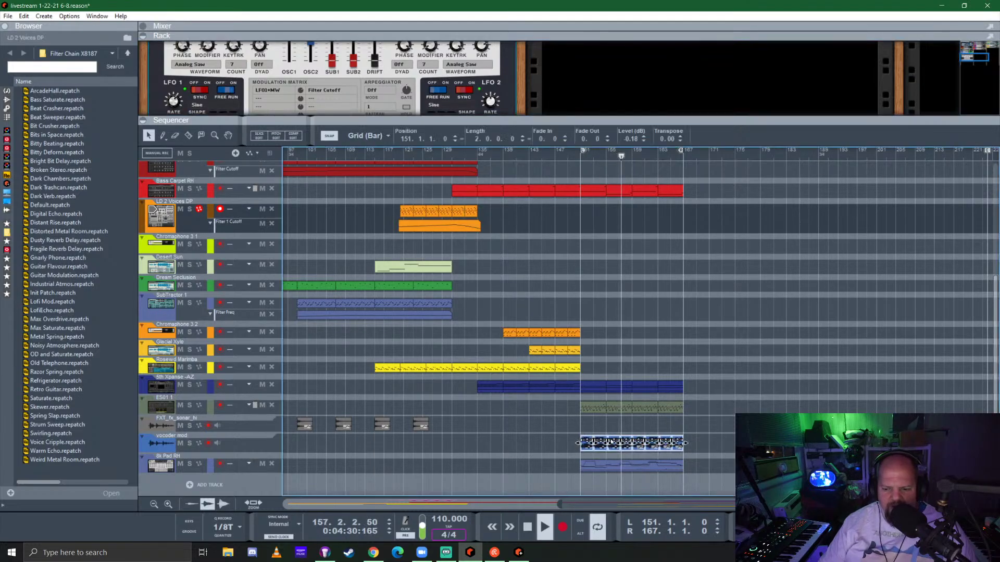
pyautogui.scroll(1, 664, 441)
pyautogui.scroll(2, 663, 442)
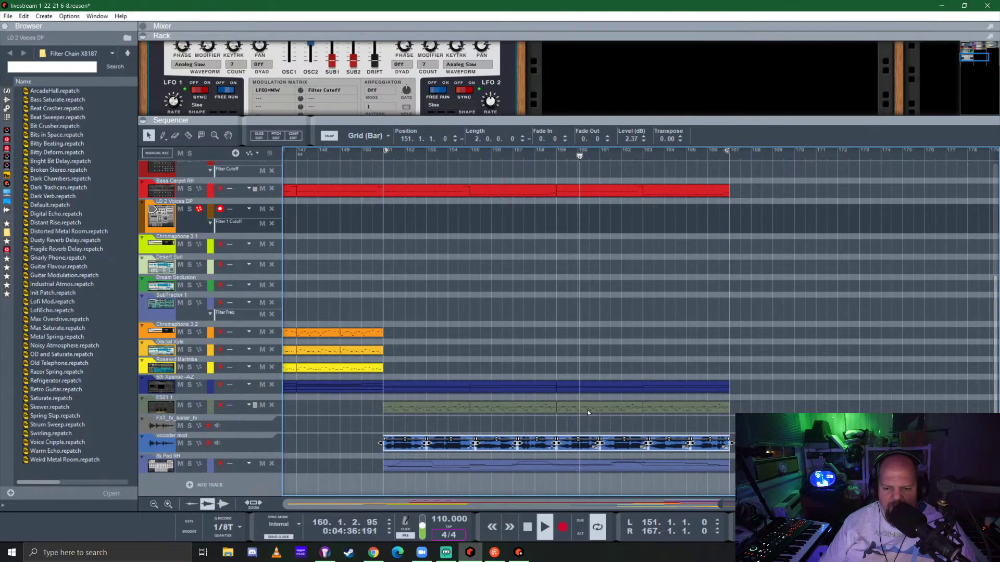
pyautogui.click(629, 348)
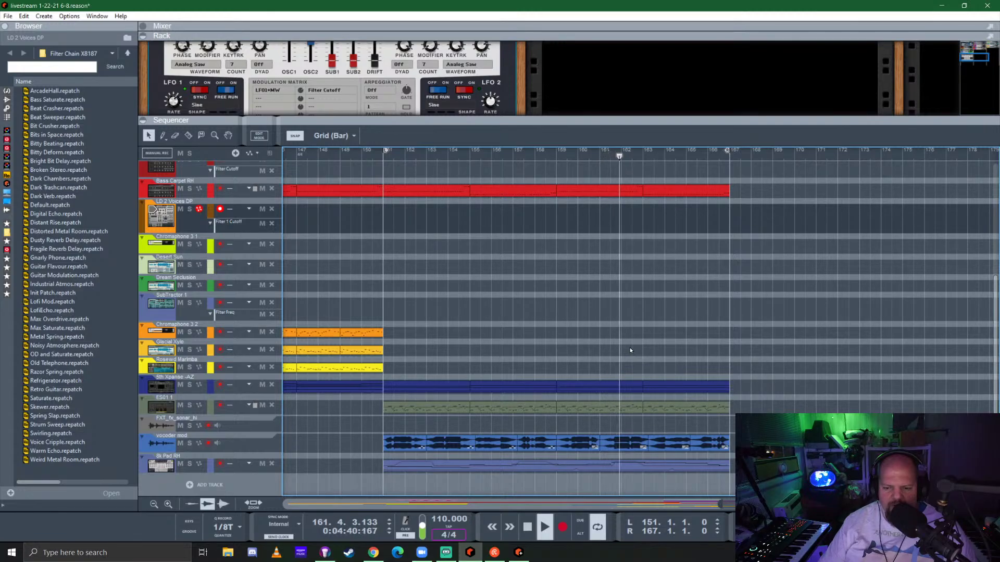
pyautogui.scroll(-2, 552, 366)
pyautogui.scroll(-2, 552, 364)
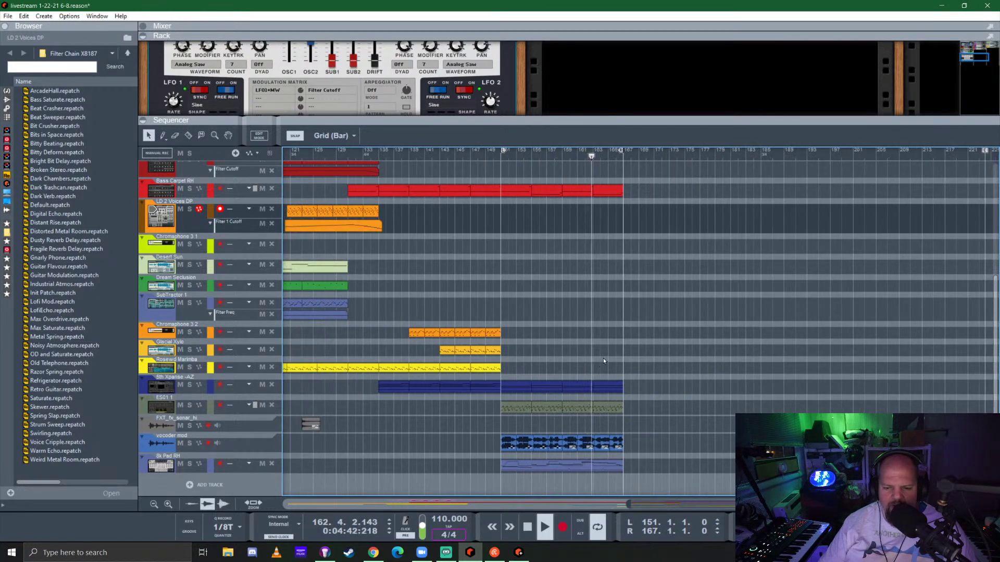
# Fold the Bk Pad RH synth in the rack and show the mixer above an enlarged sequencer
pyautogui.moveTo(617, 132); pyautogui.dragTo(617, 341)
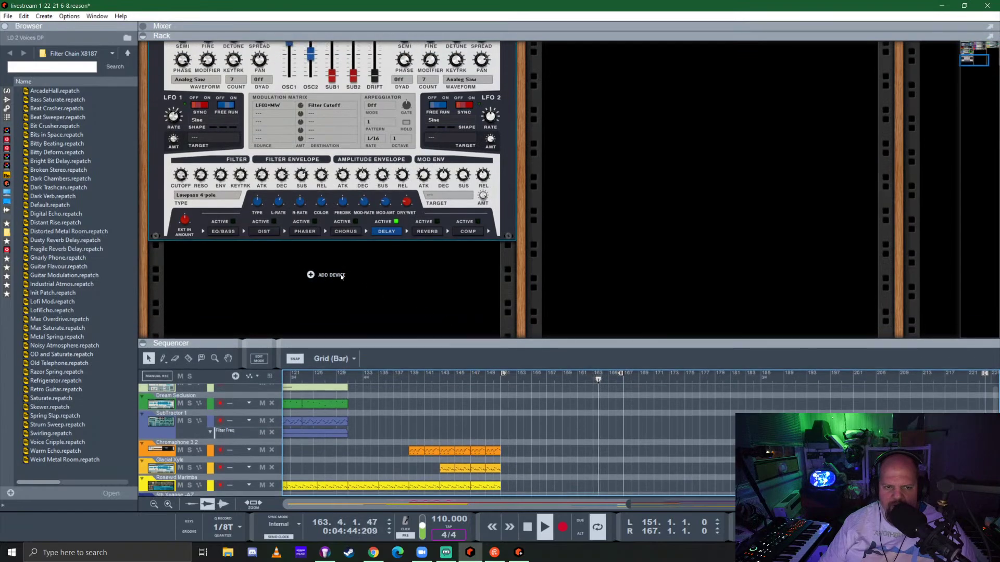
pyautogui.click(156, 152)
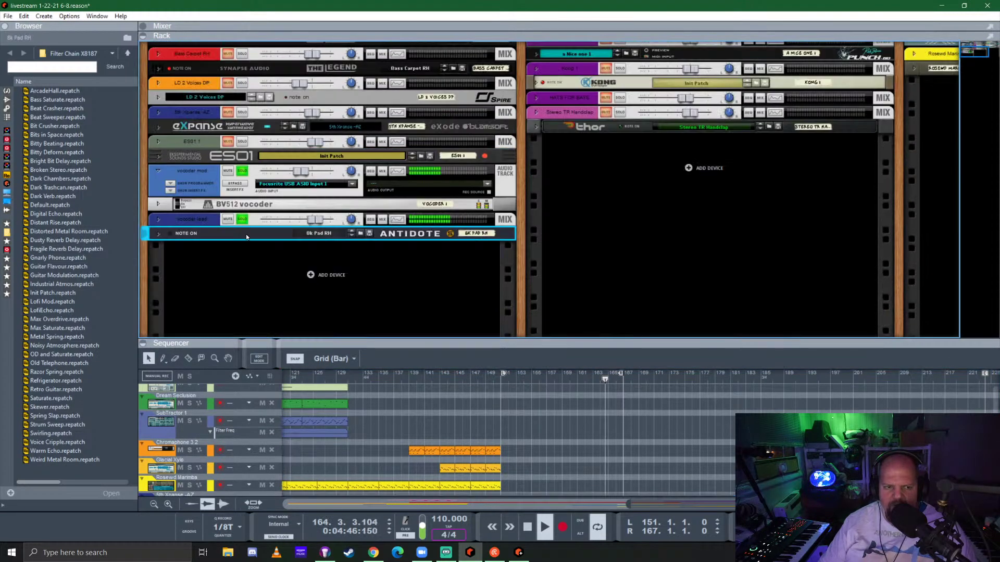
pyautogui.moveTo(718, 38); pyautogui.dragTo(794, 291)
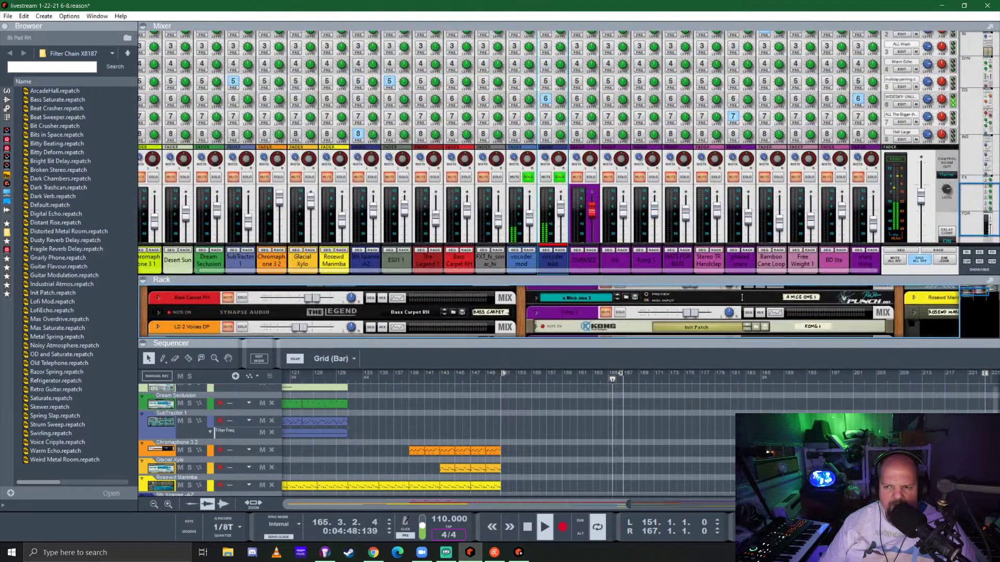
pyautogui.moveTo(701, 342); pyautogui.dragTo(701, 147)
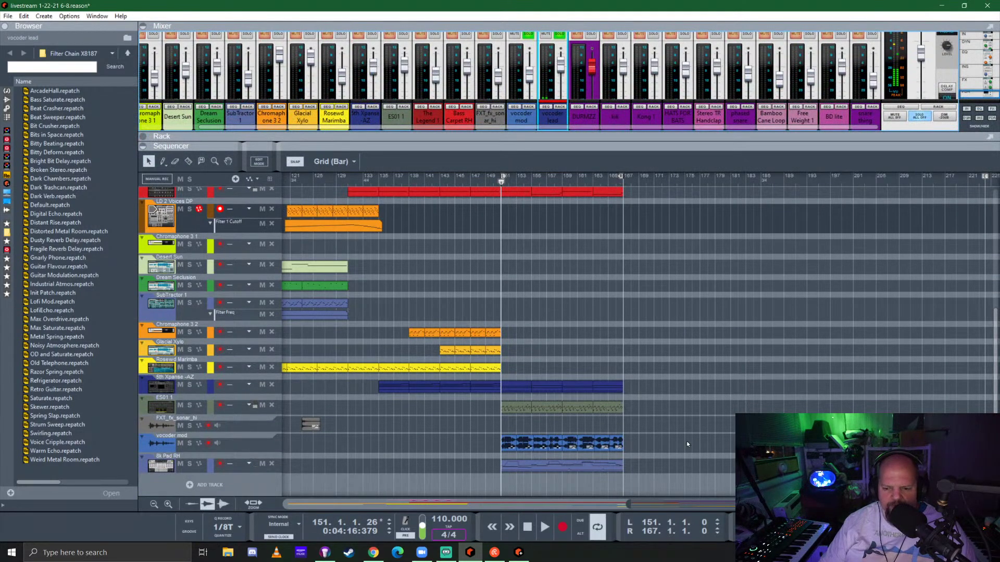
# Turn off all channel solos and play the full mix from bar 151
pyautogui.scroll(4, 721, 444)
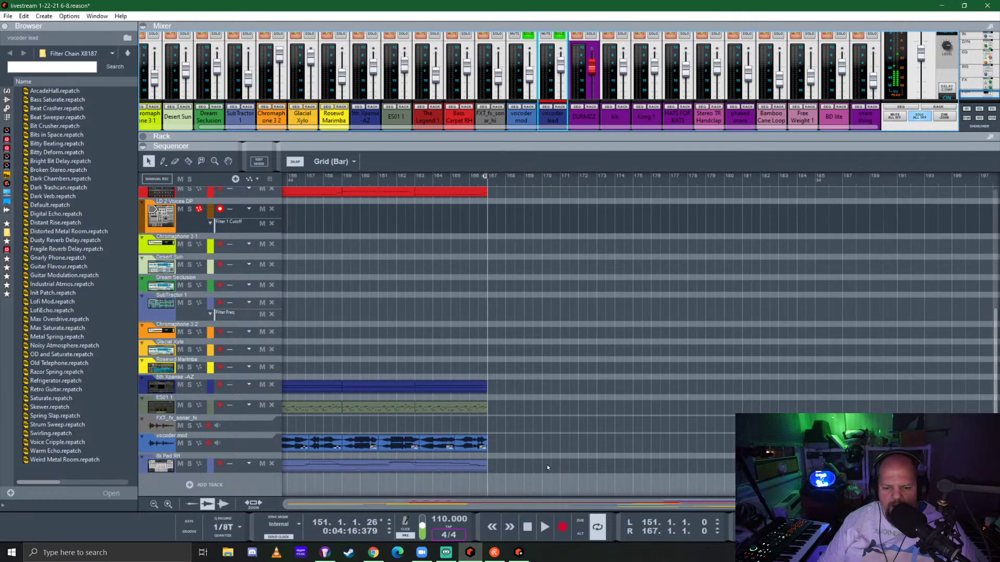
pyautogui.scroll(-2, 443, 452)
pyautogui.hscroll(-4, 432, 429)
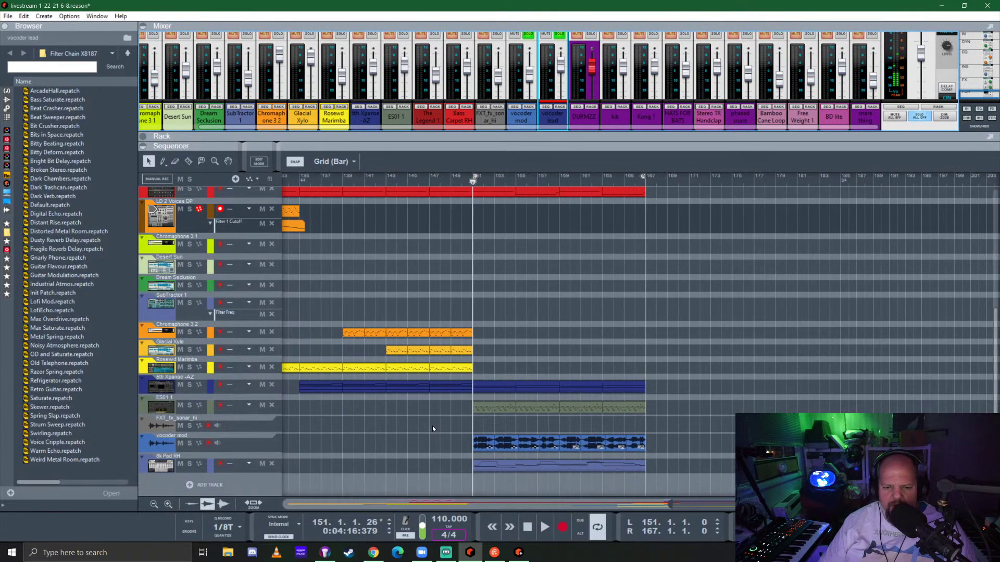
pyautogui.click(920, 116)
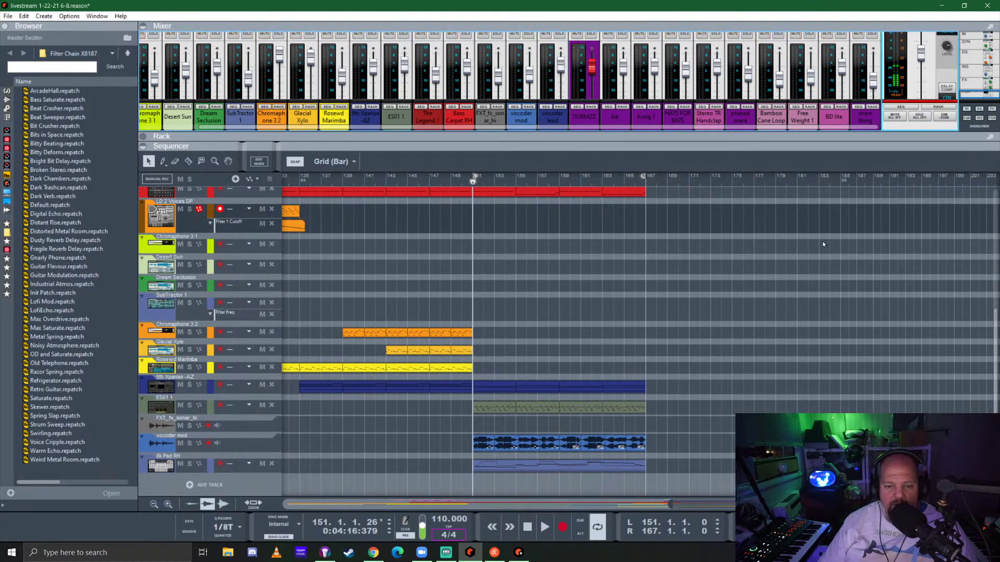
pyautogui.moveTo(473, 182); pyautogui.dragTo(471, 183)
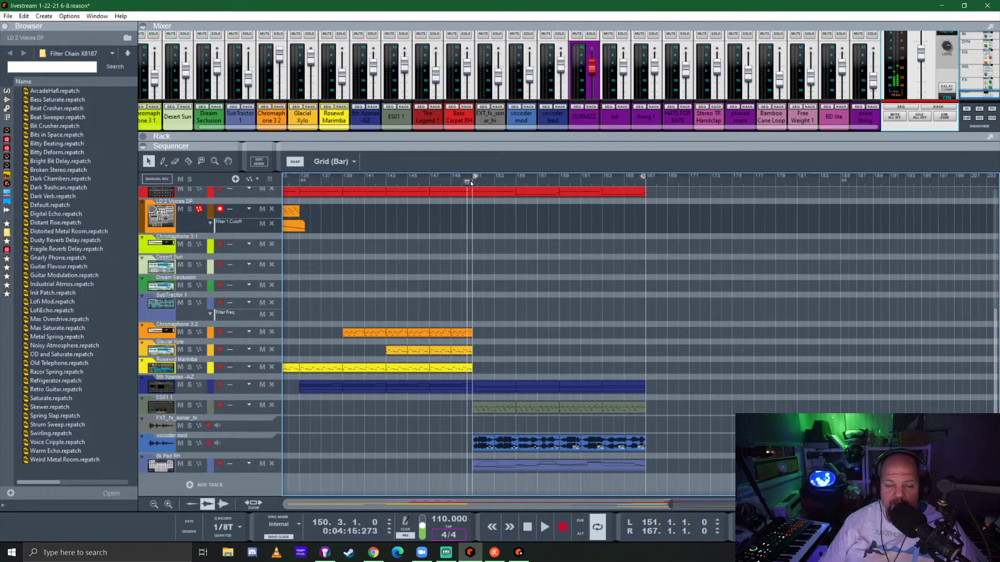
pyautogui.scroll(3, 471, 183)
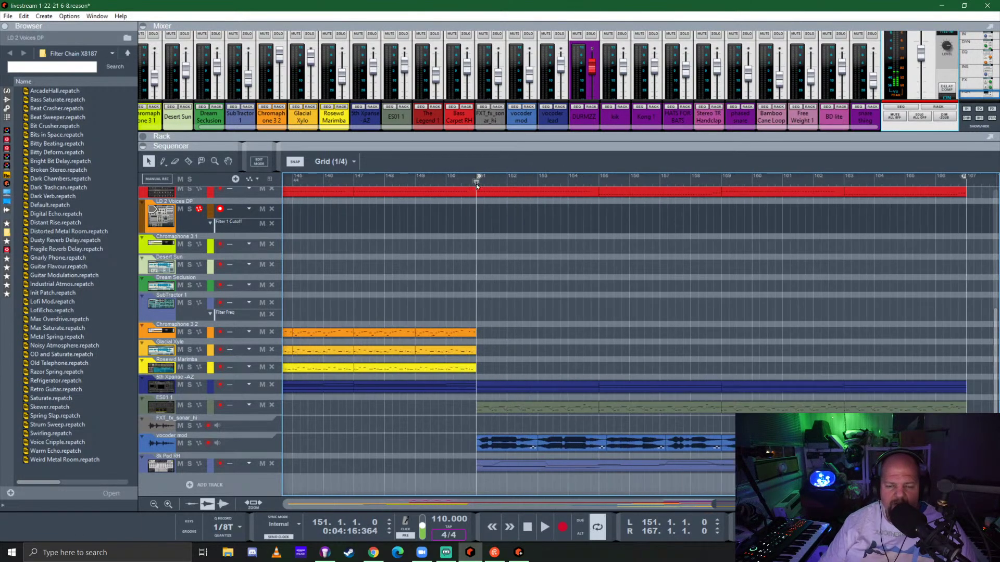
pyautogui.press('space')
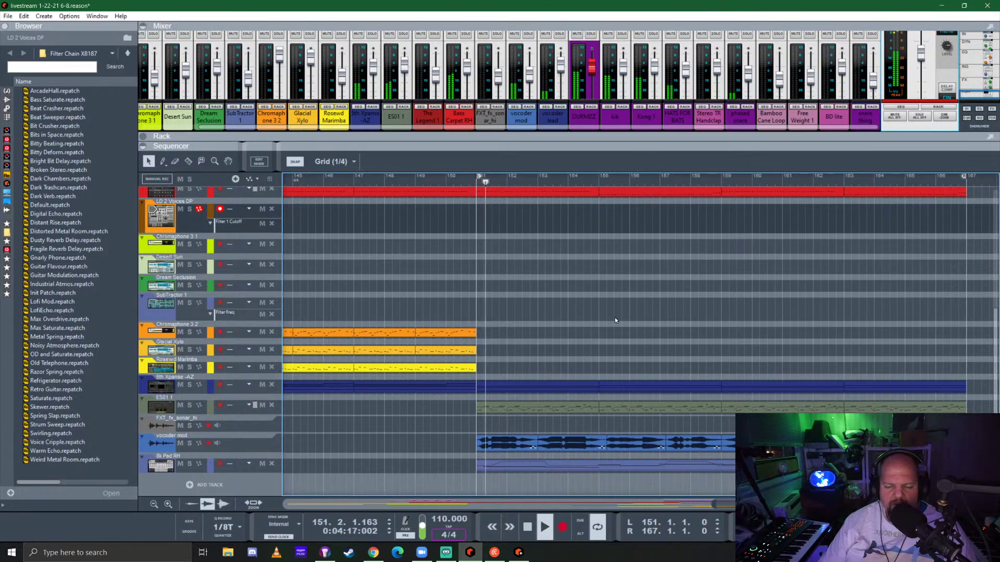
pyautogui.scroll(-3, 614, 318)
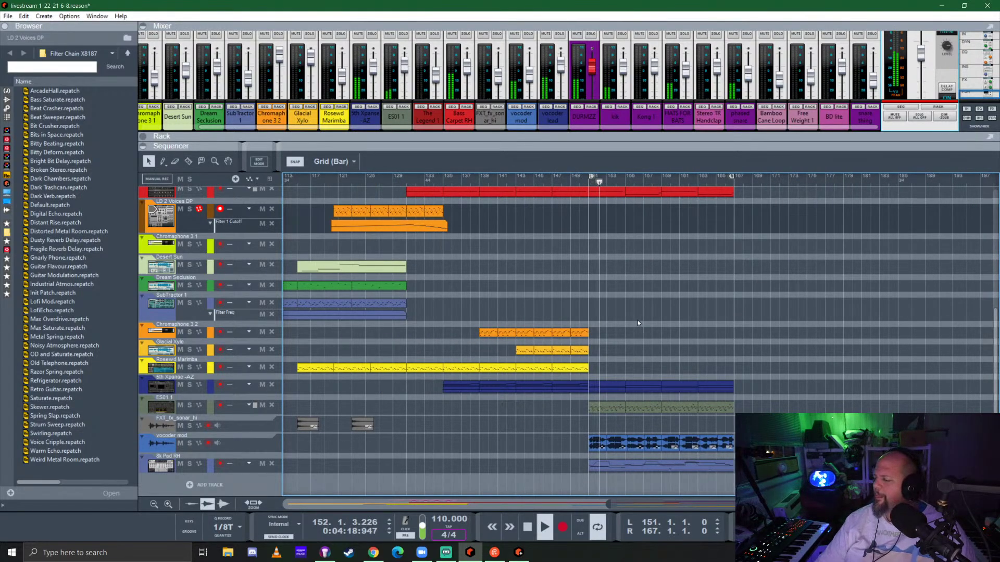
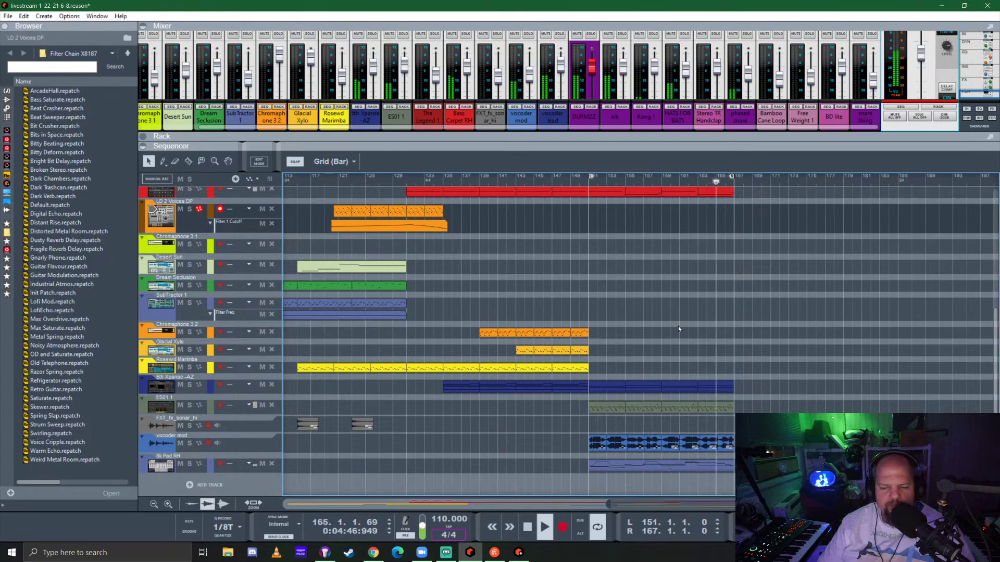
# Set the loop from bar 167 to bar 175 and place the playhead at bar 167
pyautogui.scroll(3, 705, 337)
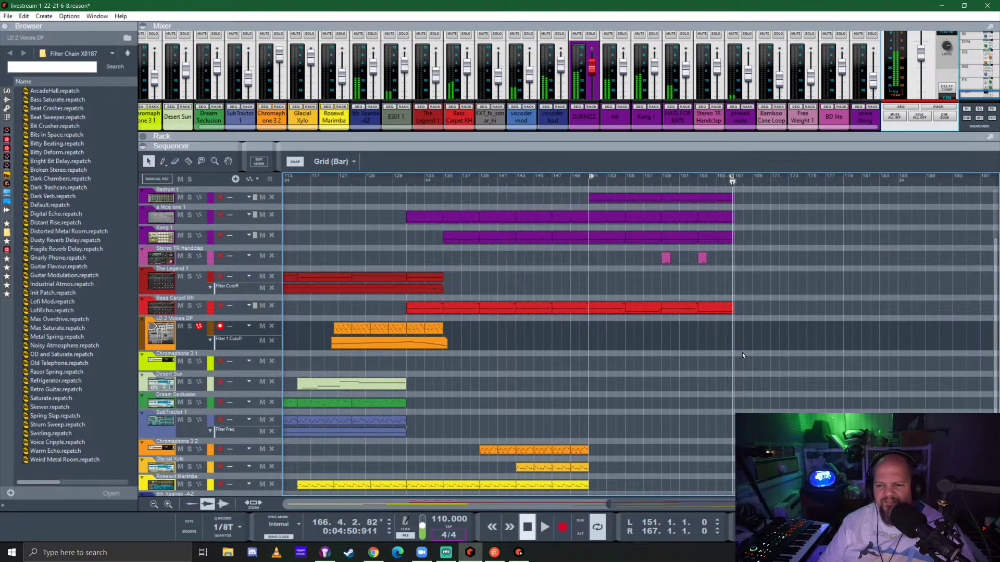
pyautogui.scroll(3, 755, 338)
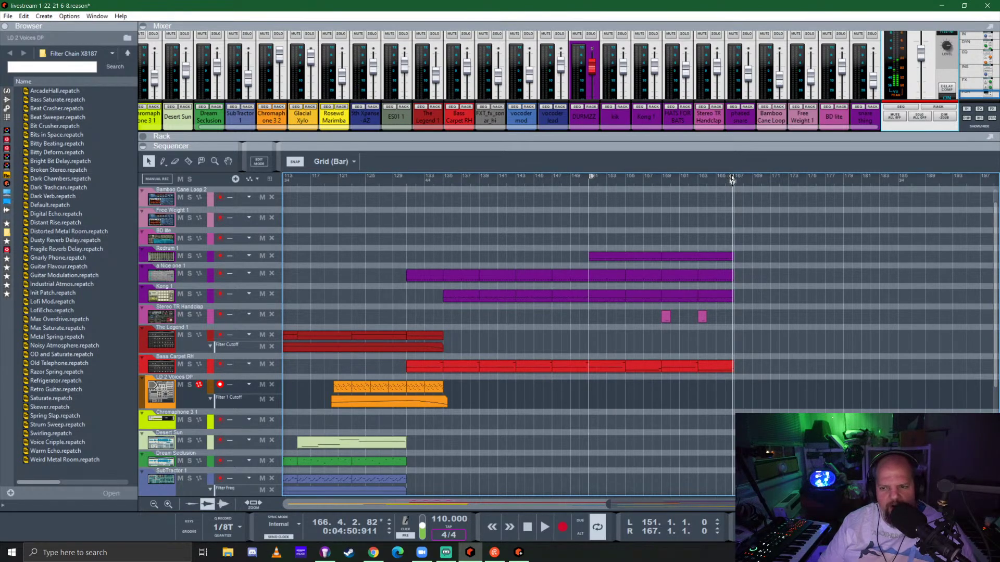
pyautogui.moveTo(732, 179); pyautogui.dragTo(806, 196)
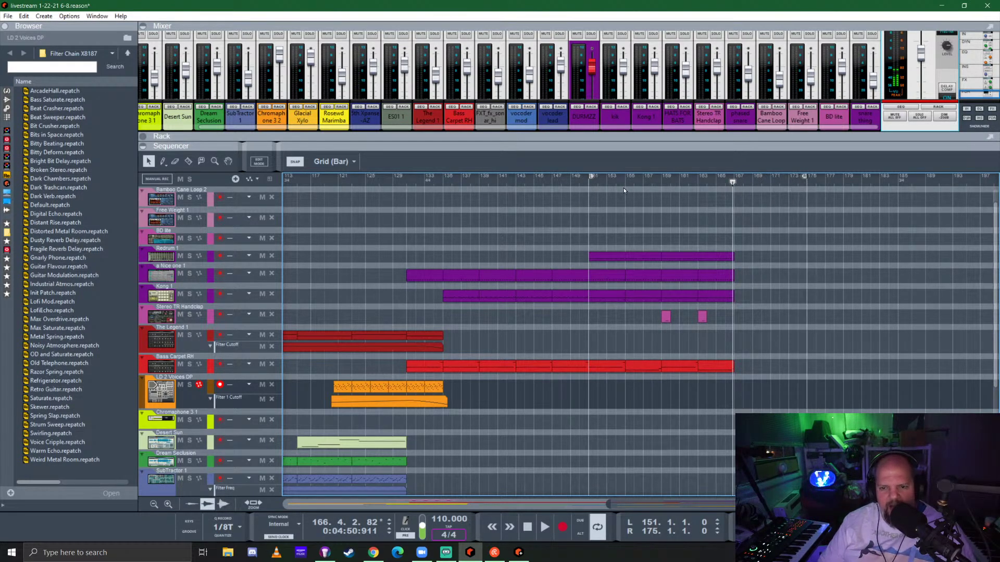
pyautogui.moveTo(592, 177); pyautogui.dragTo(741, 190)
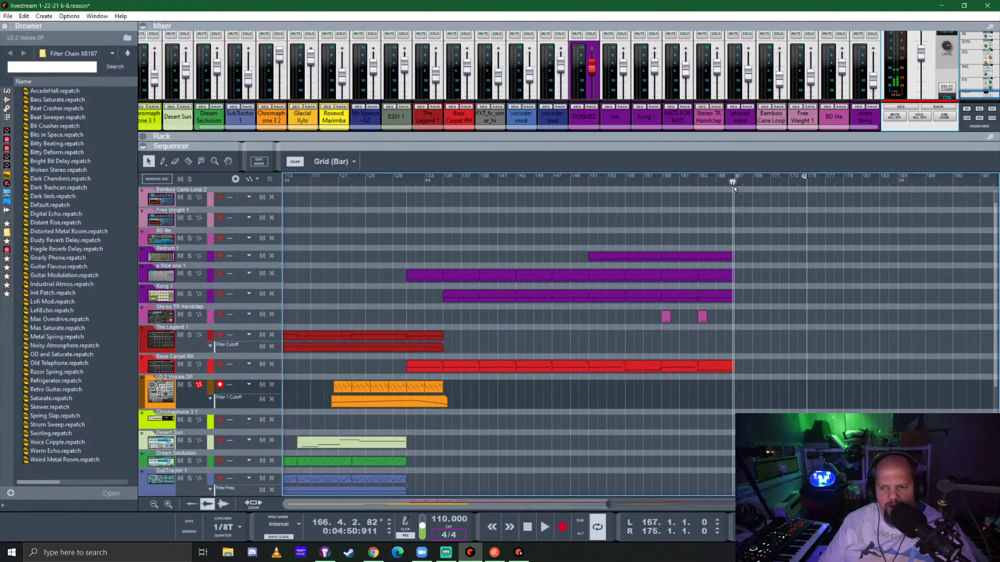
pyautogui.click(732, 183)
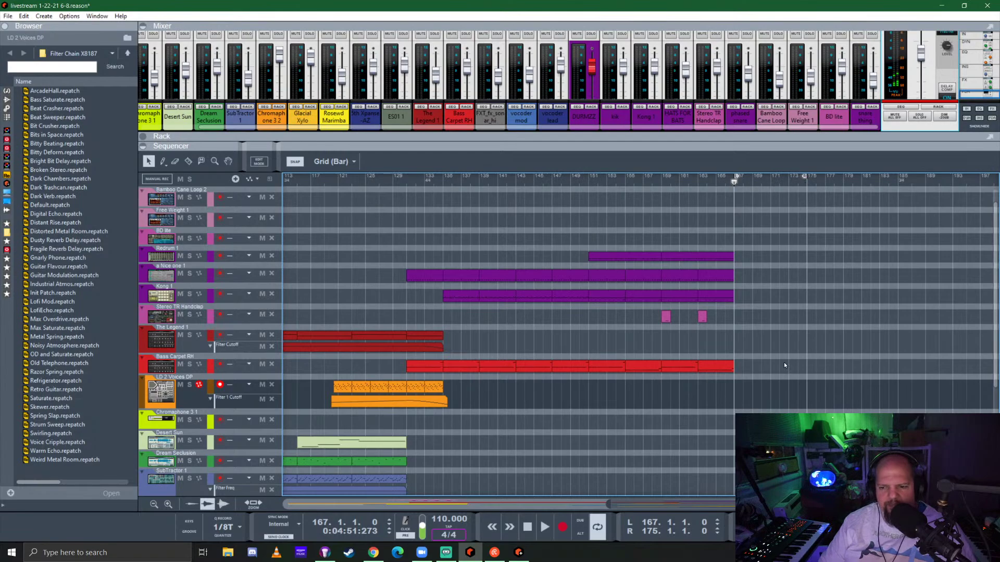
# Copy the last four-bar Bass Carpet RH clip to bar 167 and set the loop end to bar 171
pyautogui.click(709, 371)
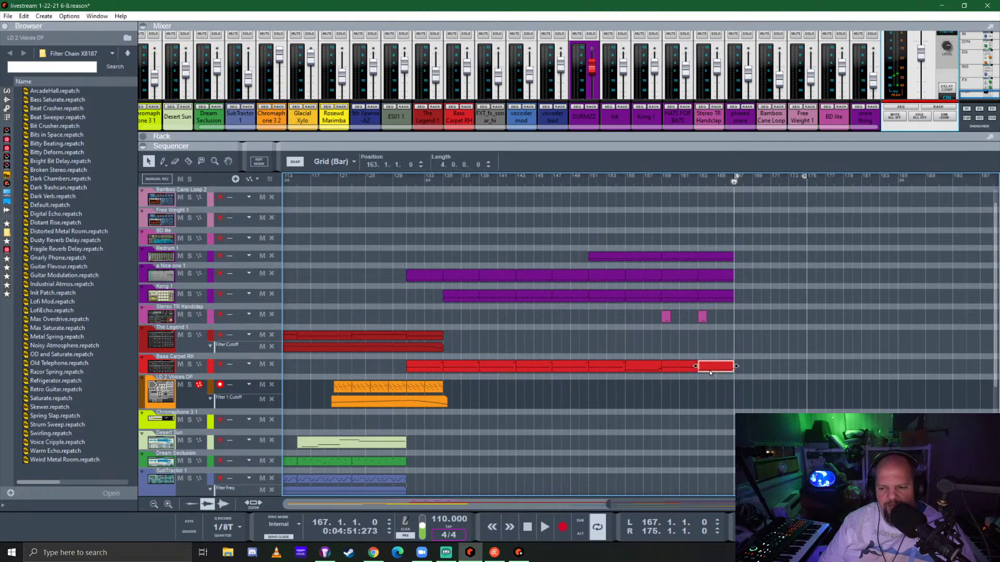
pyautogui.moveTo(739, 371); pyautogui.dragTo(744, 370)
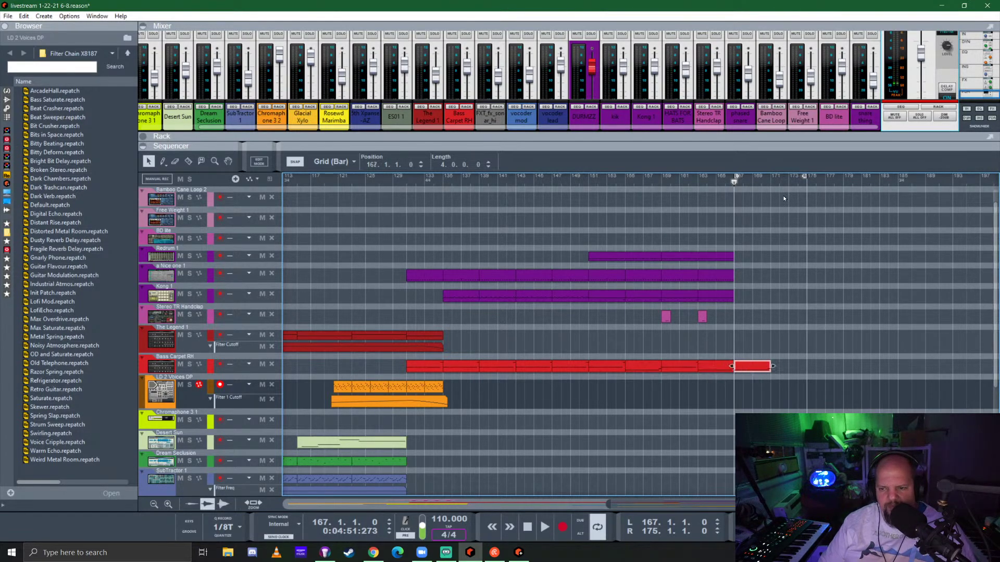
pyautogui.keyDown('alt'); pyautogui.click(773, 181); pyautogui.keyUp('alt')
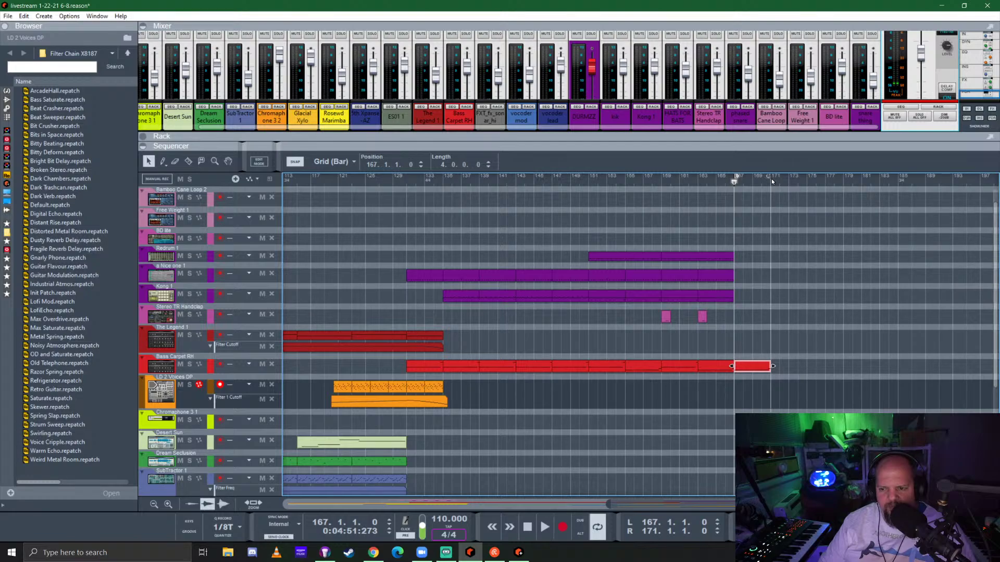
# Open the Bass Carpet RH clip at bar 167 and transpose all its notes down three semitones
pyautogui.doubleClick(749, 366)
pyautogui.scroll(-2, 651, 275)
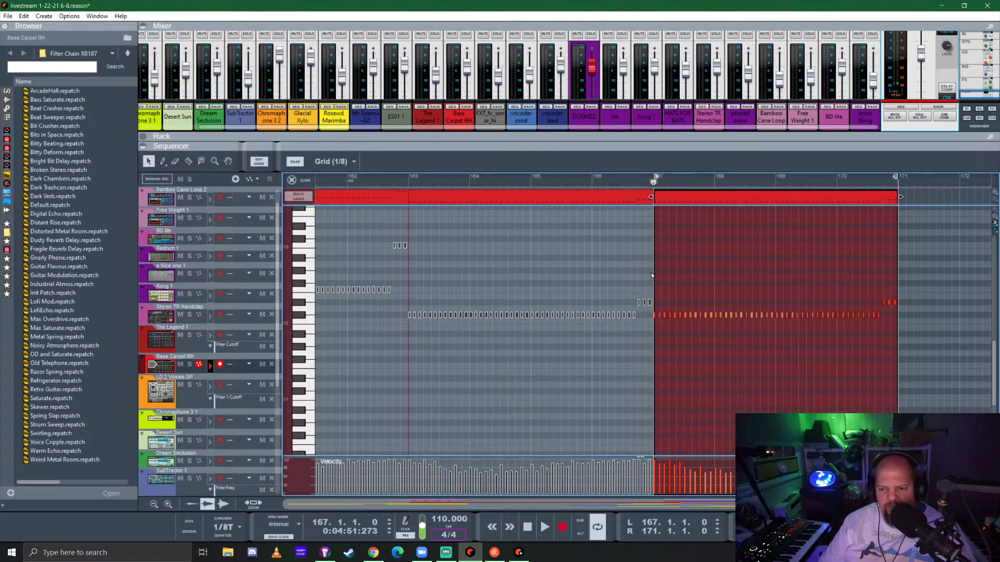
pyautogui.moveTo(655, 268); pyautogui.dragTo(908, 350)
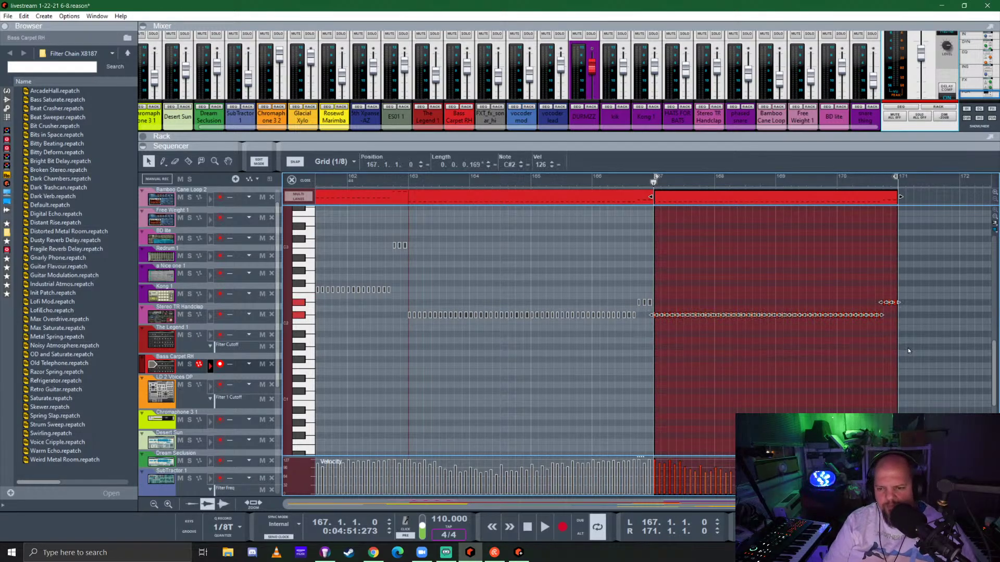
pyautogui.press('Down')
pyautogui.press('Down')
pyautogui.press('Down')
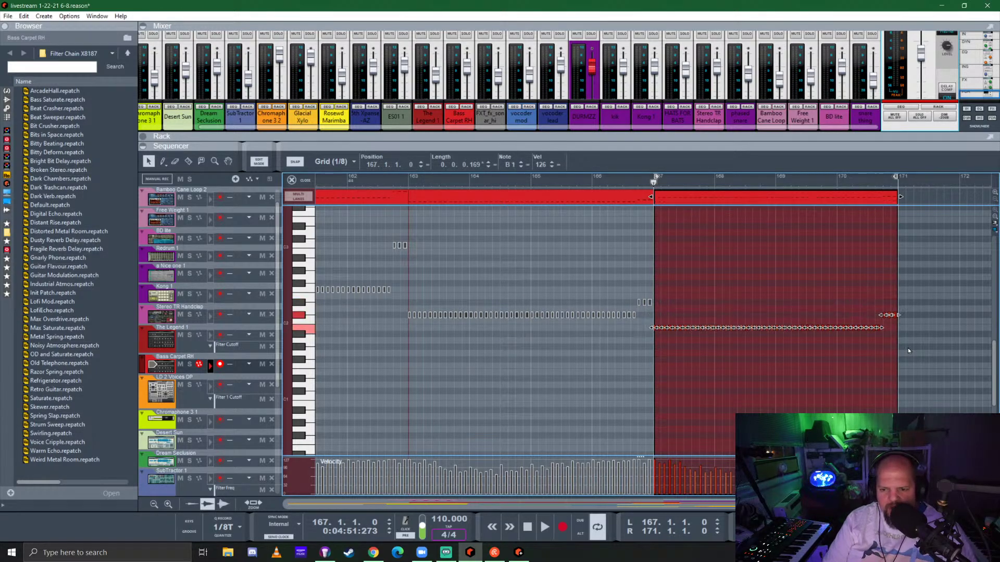
# Play the bass clip, lower its final group of notes at bar 170 to A#1, and close the note editor
pyautogui.press('space')
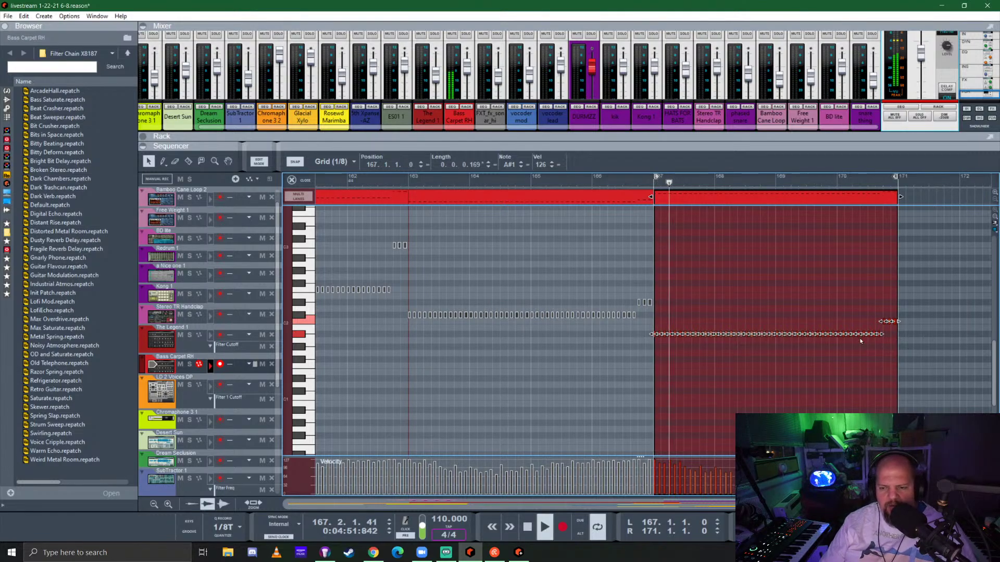
pyautogui.click(886, 329)
pyautogui.moveTo(880, 293); pyautogui.dragTo(904, 328)
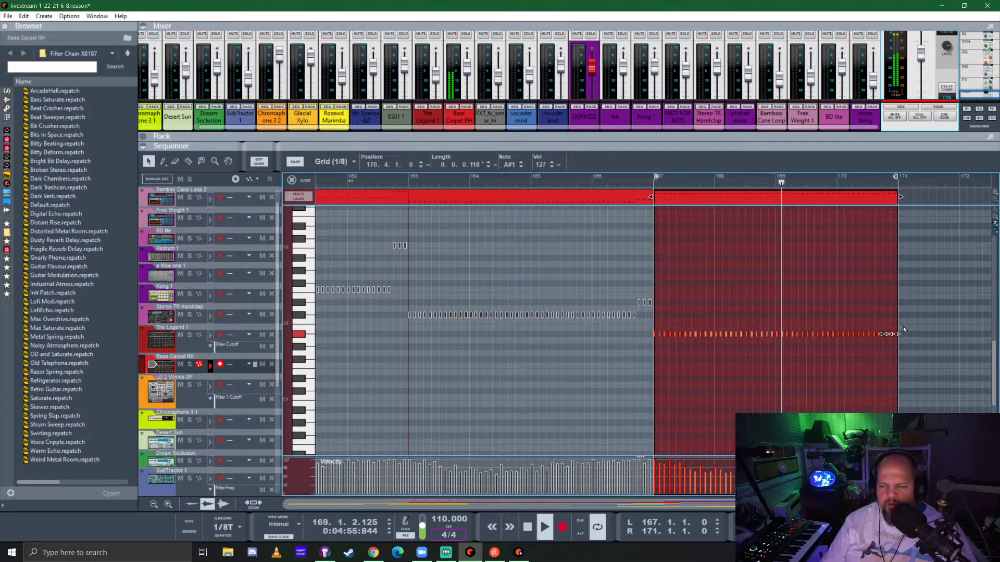
pyautogui.click(845, 296)
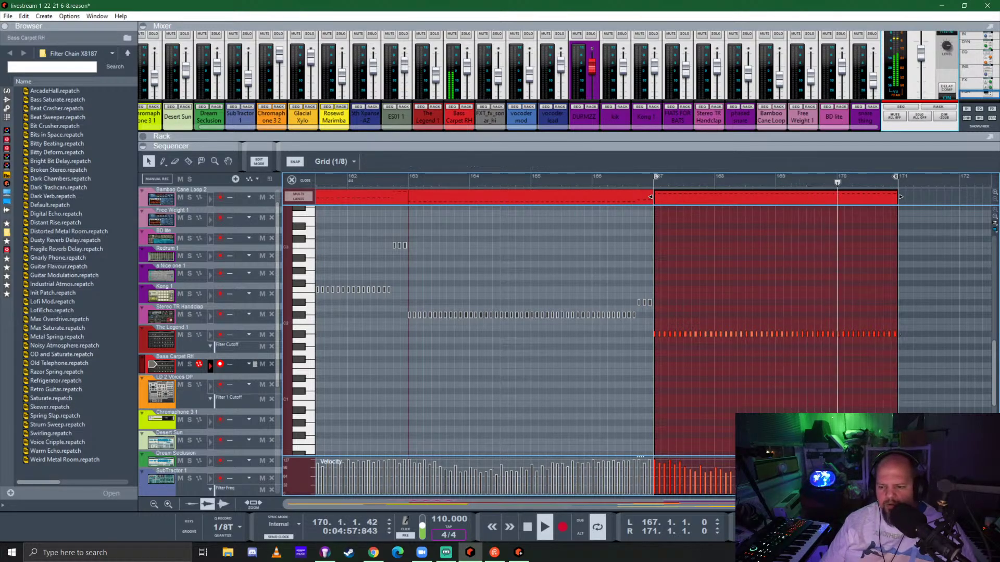
pyautogui.press('space')
pyautogui.click(293, 180)
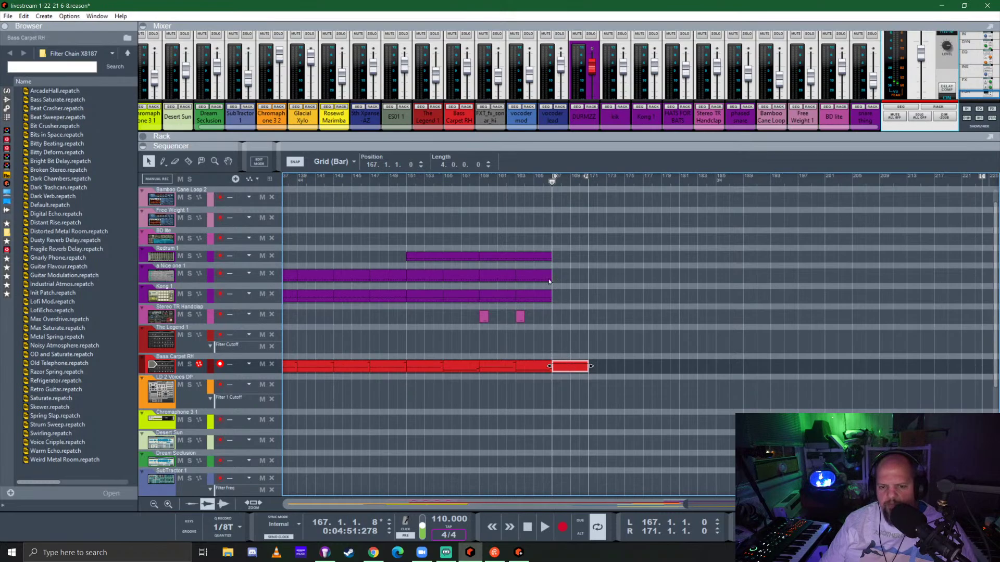
# Copy the last eight bars of Redrum, a Nice one, Kong and Stereo TR Handclap clips to bar 167, and extend the loop to bar 175
pyautogui.moveTo(583, 323); pyautogui.dragTo(612, 246)
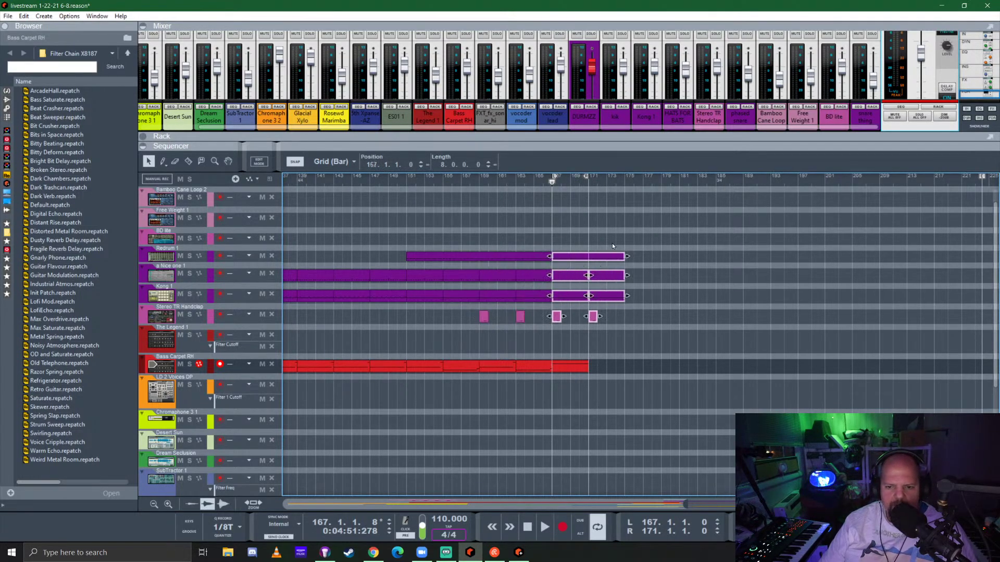
pyautogui.keyDown('alt'); pyautogui.click(624, 178); pyautogui.keyUp('alt')
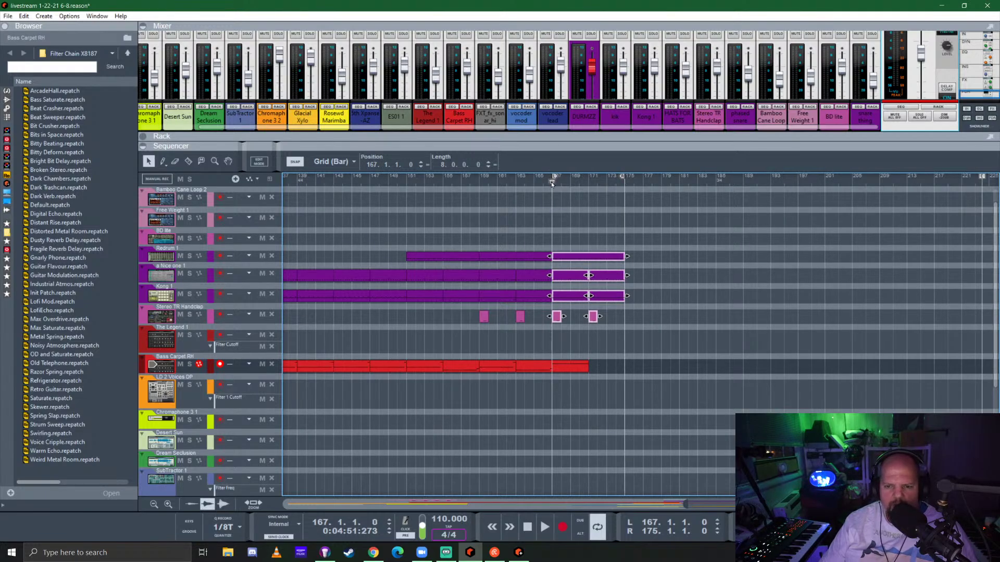
# Play from bar 167 and copy the transposed Bass Carpet RH clip to bar 171
pyautogui.press('space')
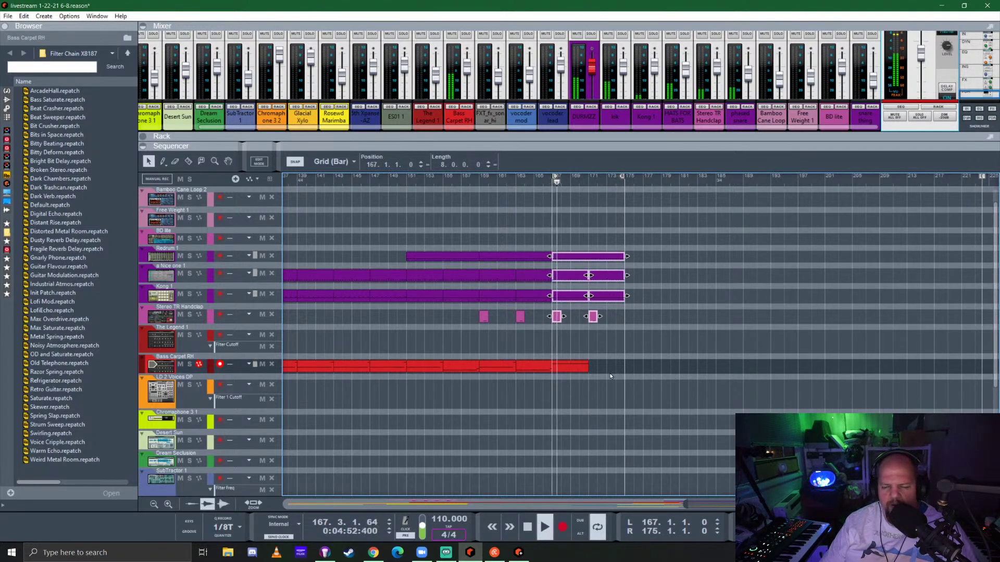
pyautogui.moveTo(589, 367); pyautogui.dragTo(624, 367)
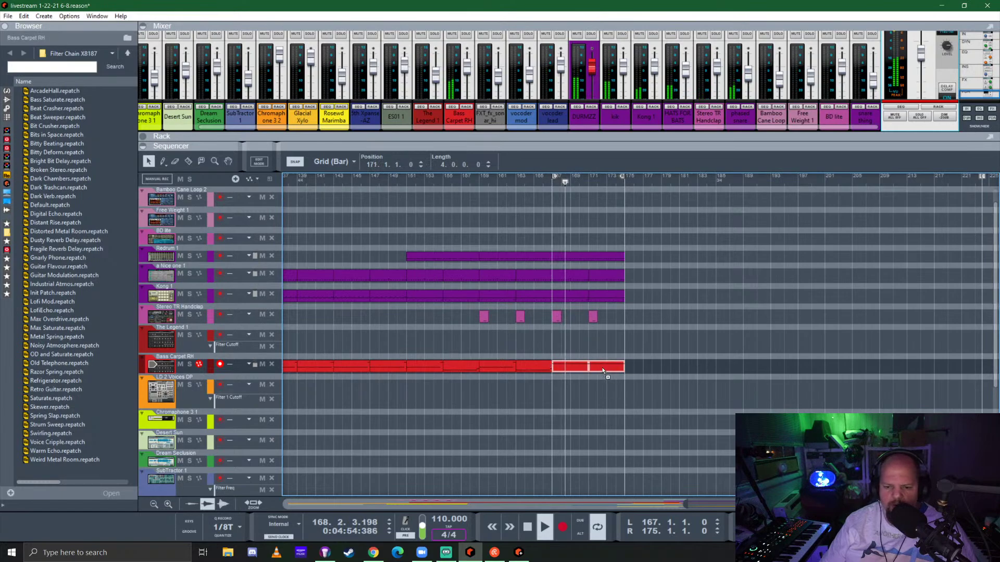
# Open the copied Bass Carpet RH clip at bar 171 and transpose all its notes up three semitones to C#2
pyautogui.doubleClick(602, 368)
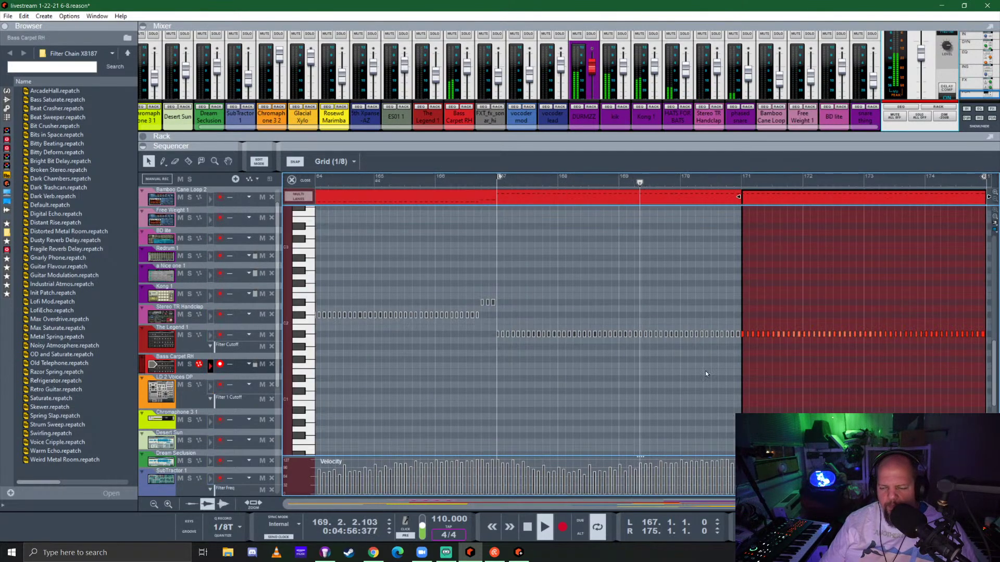
pyautogui.hotkey('ctrl', 'a')
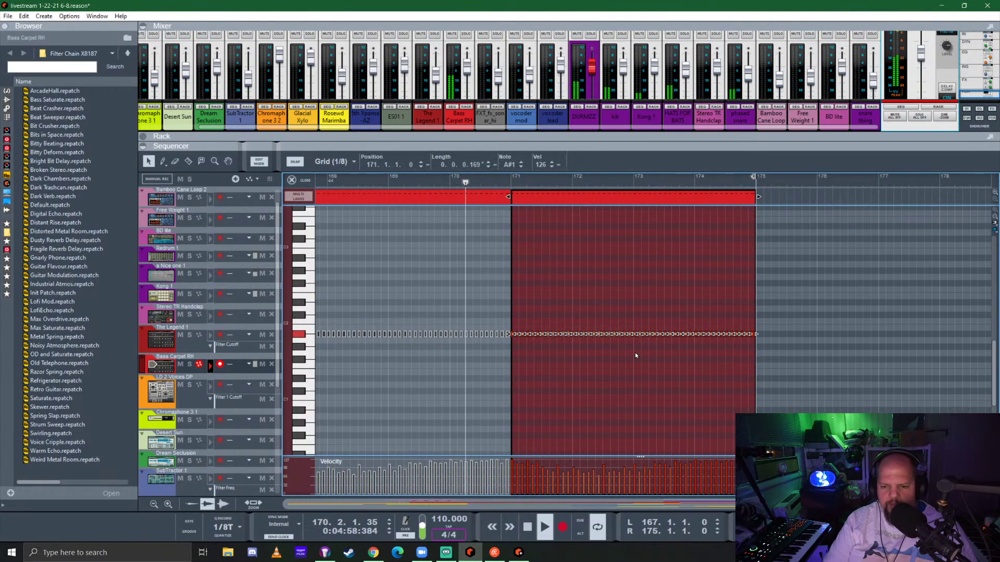
pyautogui.press('Up')
pyautogui.press('Up')
pyautogui.press('Up')
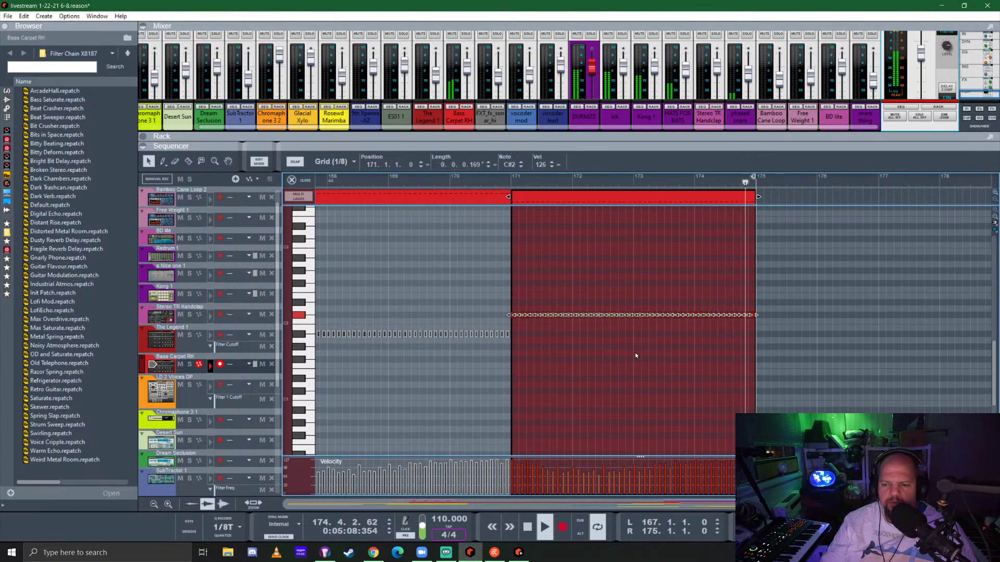
# Raise the bass notes in bar 174 two semitones to D#2 and play from bar 171
pyautogui.click(710, 310)
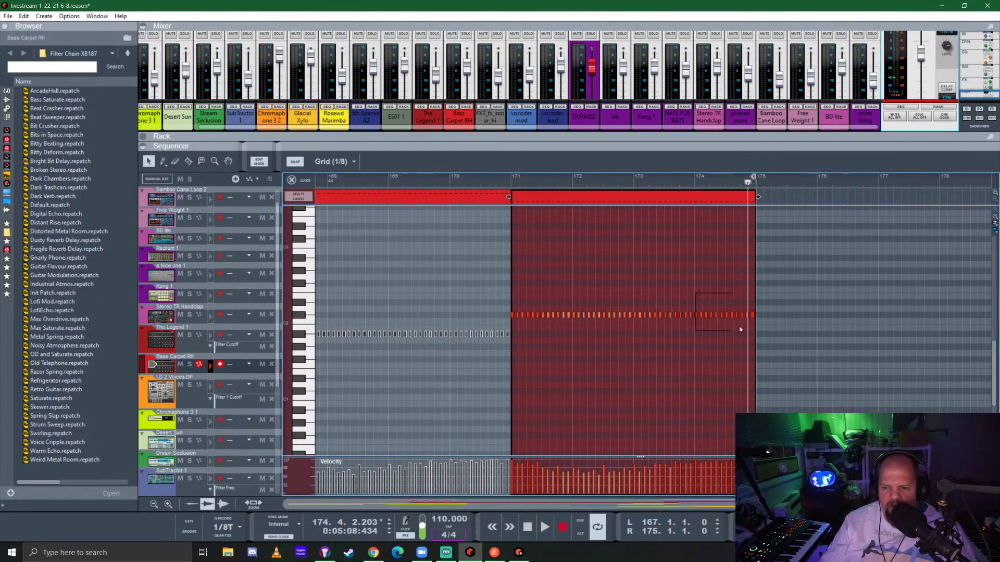
pyautogui.moveTo(740, 329); pyautogui.dragTo(771, 330)
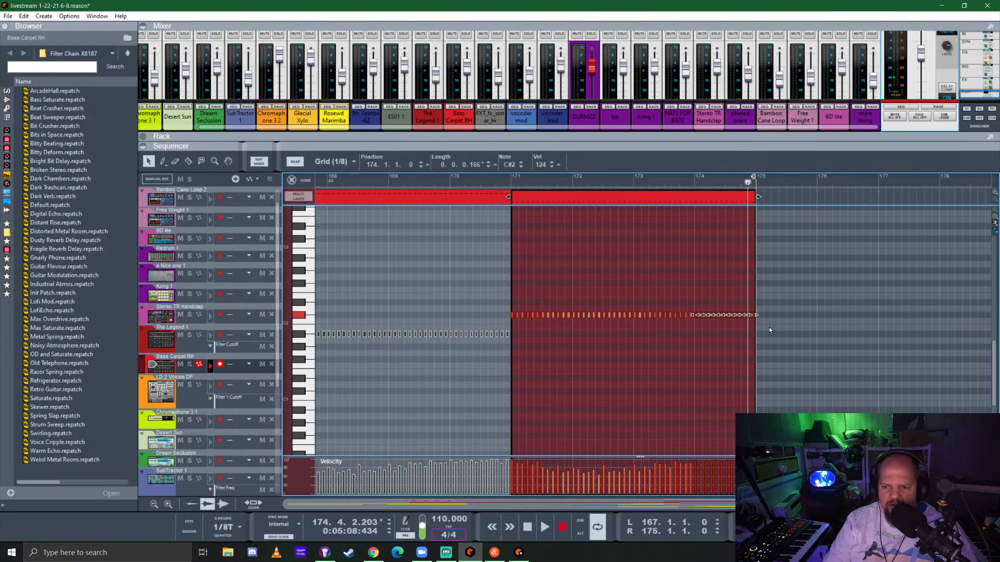
pyautogui.press('Up')
pyautogui.press('Up')
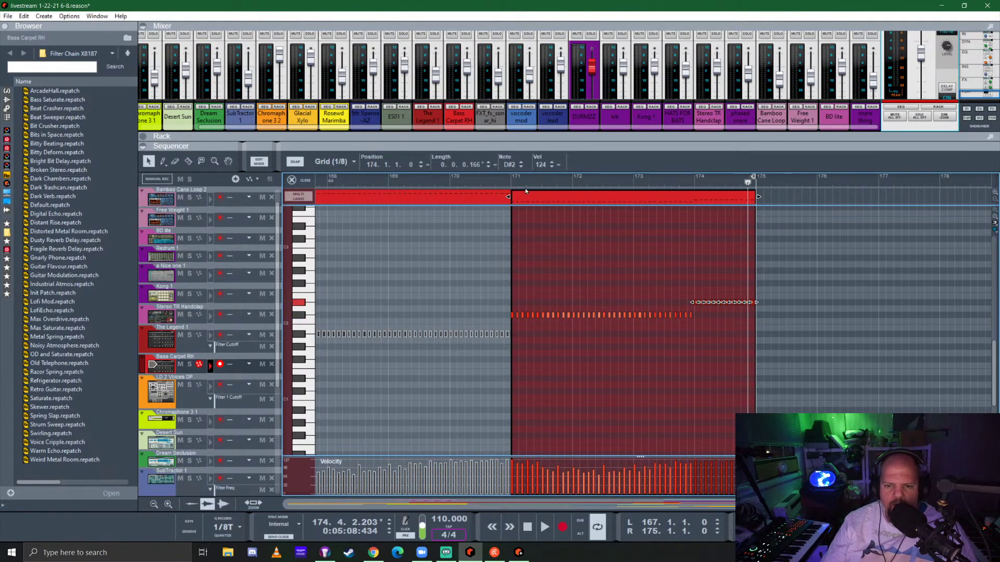
pyautogui.click(512, 177)
pyautogui.press('space')
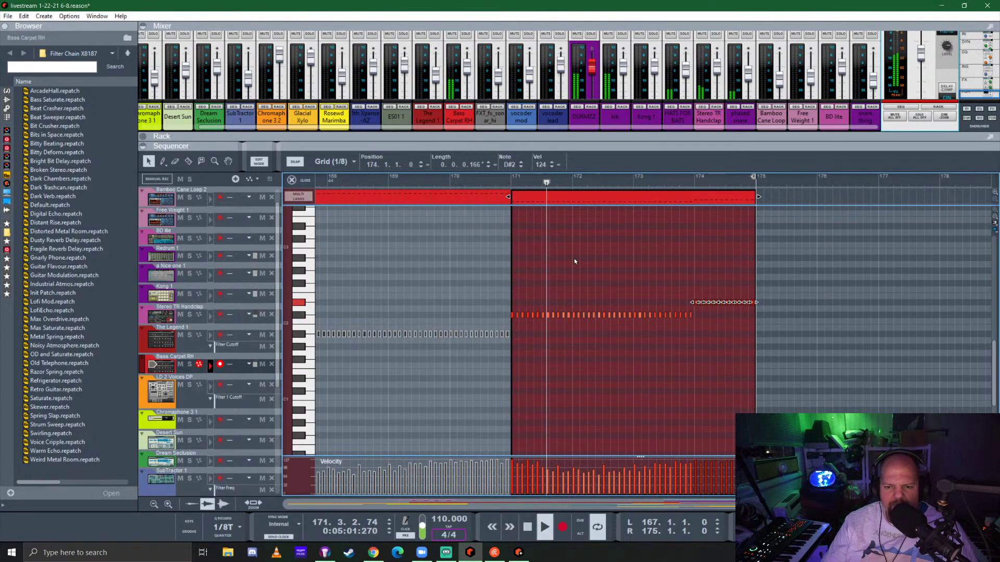
# Copy the Bass Carpet RH clip at bar 167 to bar 175, directly after the last clip
pyautogui.click(473, 327)
pyautogui.scroll(-3, 473, 327)
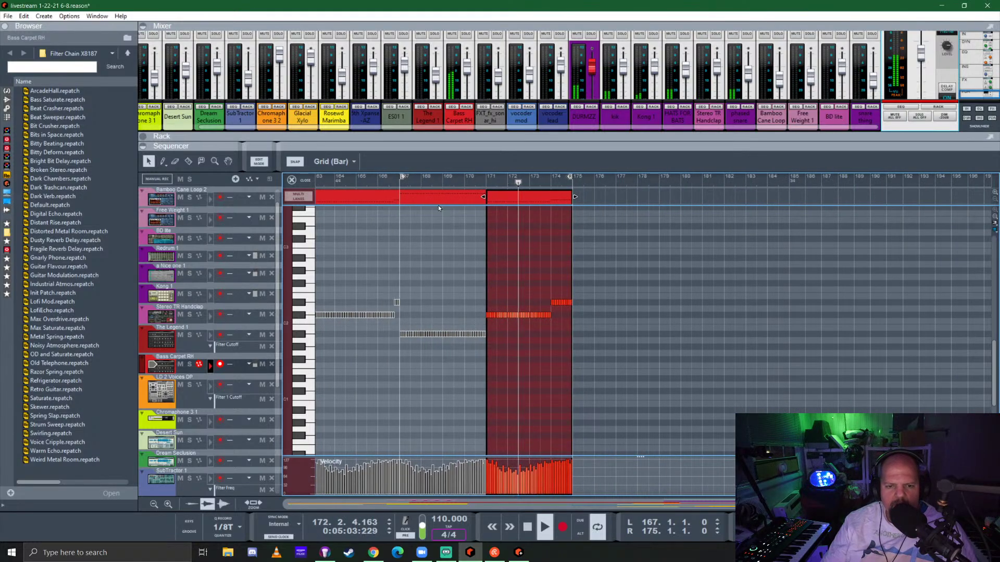
pyautogui.click(424, 198)
pyautogui.moveTo(423, 198); pyautogui.dragTo(613, 202)
pyautogui.scroll(3, 561, 198)
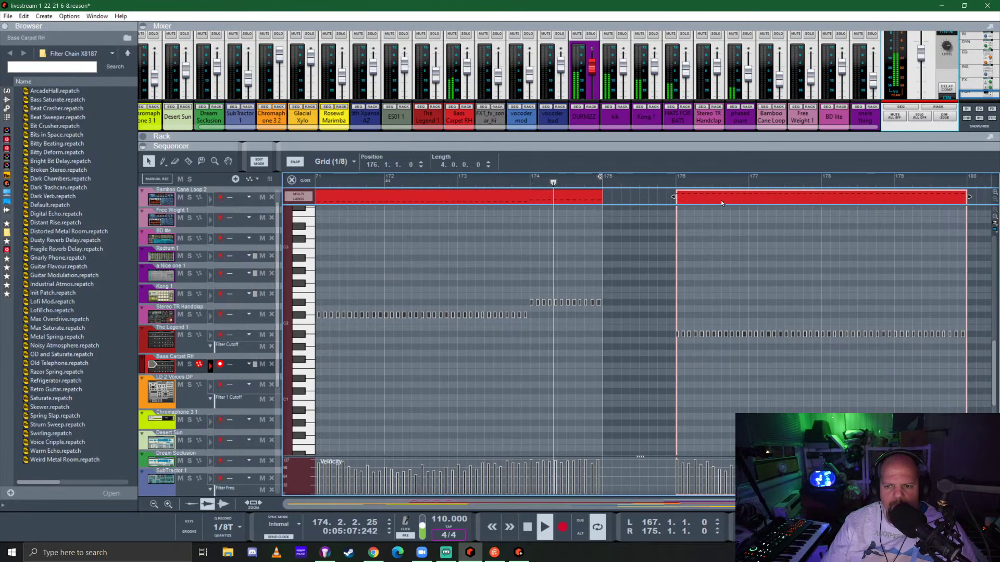
pyautogui.moveTo(720, 200); pyautogui.dragTo(644, 201)
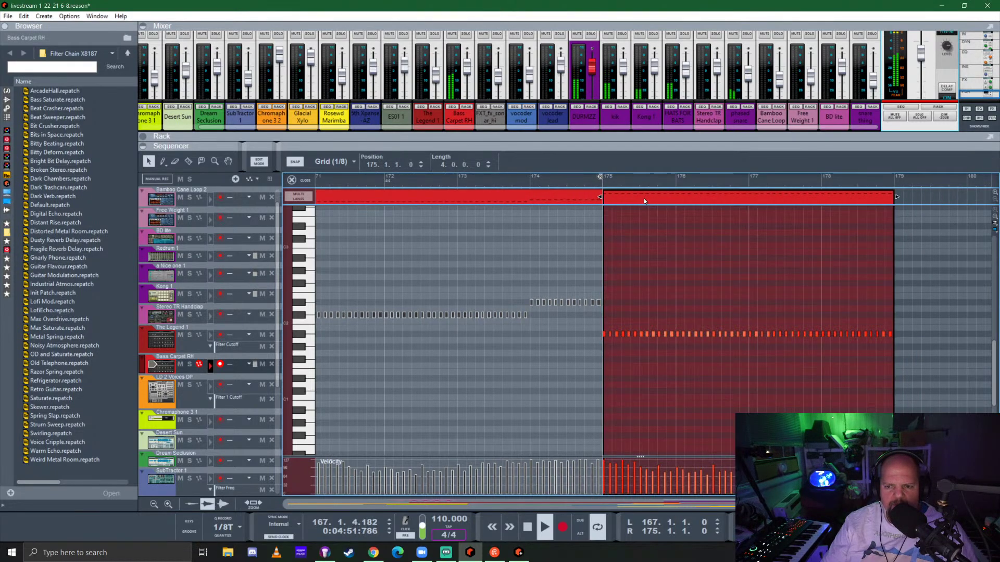
# Transpose all notes of the bass clip at bar 175 up to F2 and close the note editor
pyautogui.click(611, 305)
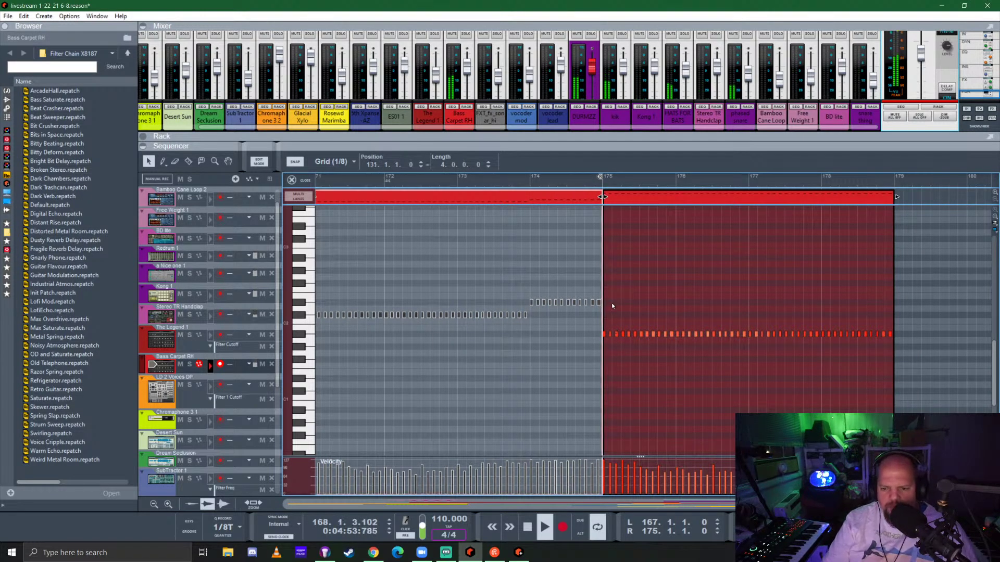
pyautogui.hotkey('ctrl', 'a')
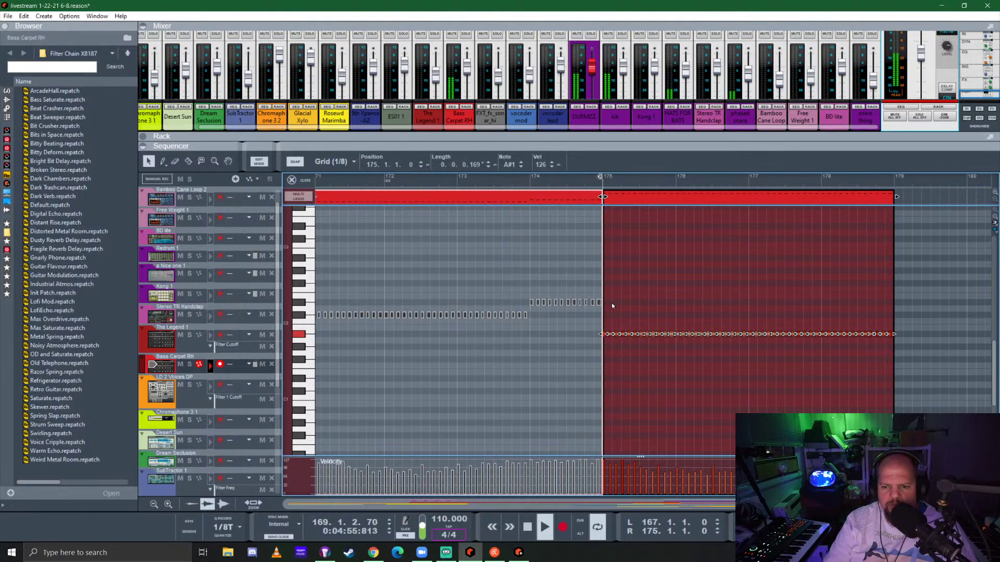
pyautogui.press('Up')
pyautogui.press('Up')
pyautogui.press('Up')
pyautogui.press('Up')
pyautogui.press('Up')
pyautogui.press('Up')
pyautogui.press('Up')
pyautogui.press('Up')
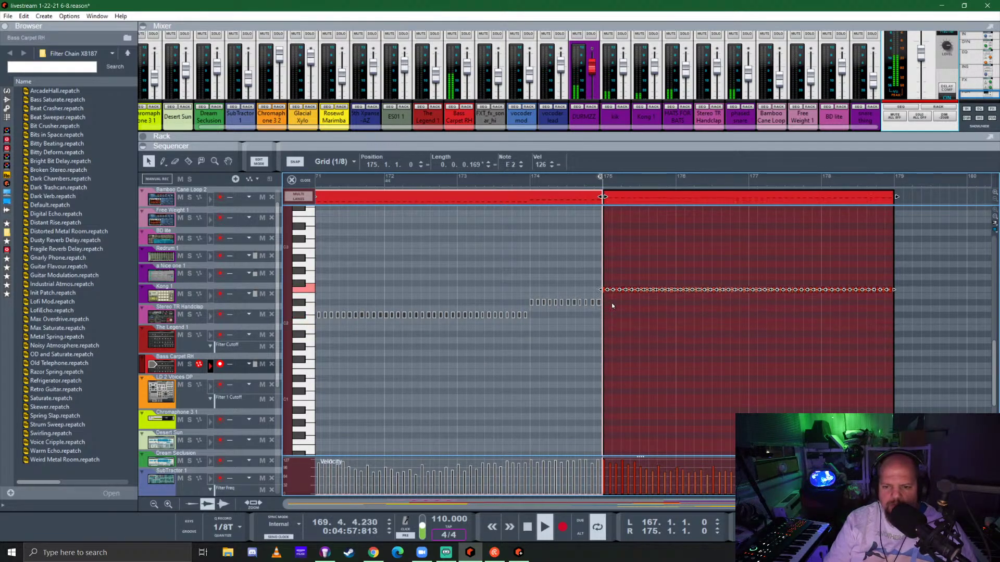
pyautogui.press('Down')
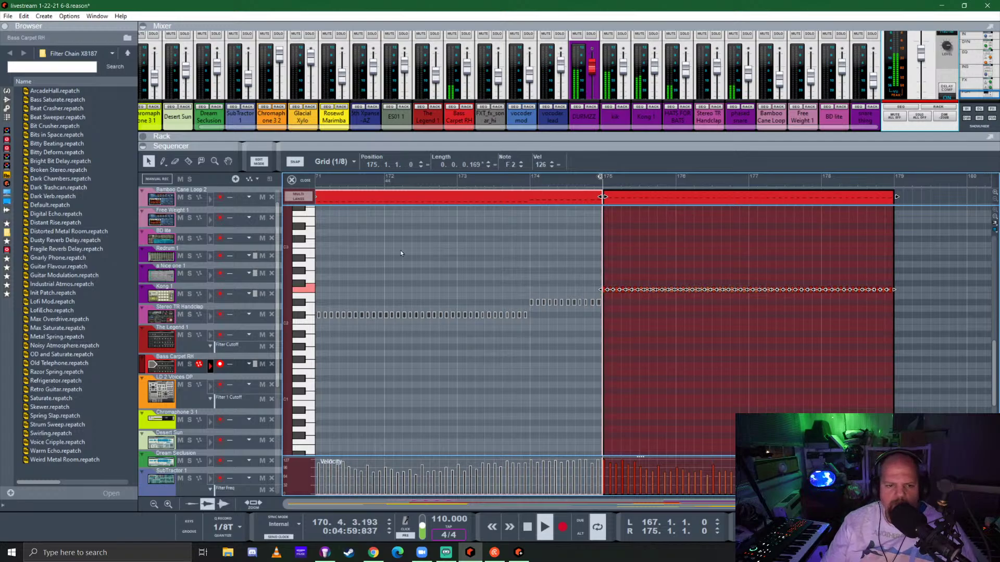
pyautogui.click(305, 181)
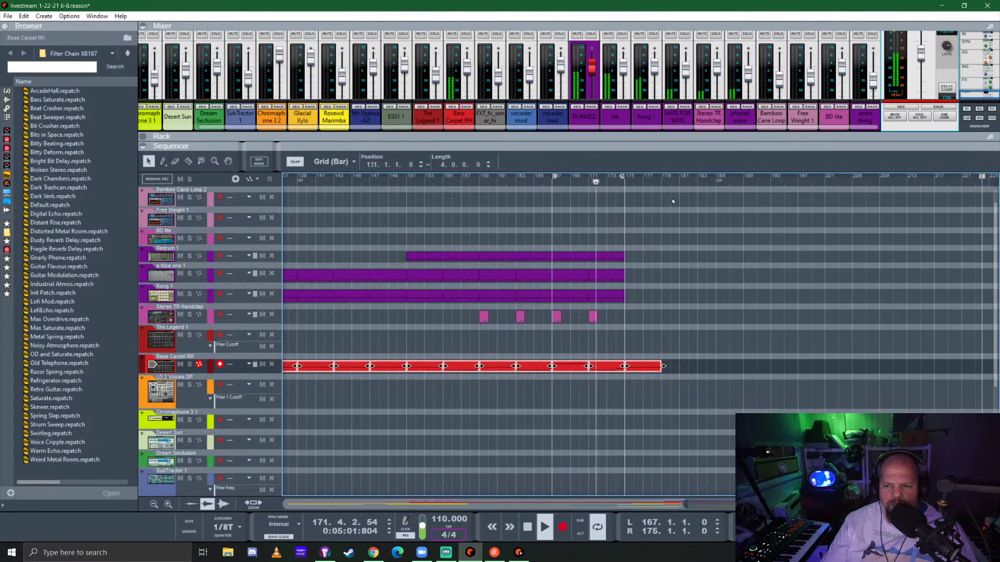
# Extend the loop to bar 183 and copy the bar 175 Bass Carpet RH clip to bar 179
pyautogui.moveTo(661, 180); pyautogui.dragTo(695, 181)
pyautogui.click(640, 367)
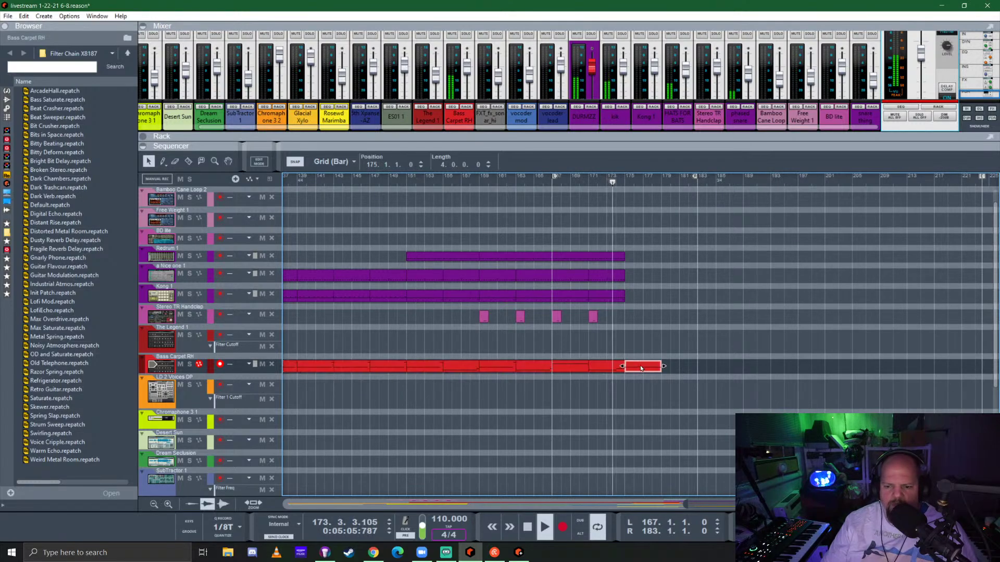
pyautogui.moveTo(641, 366); pyautogui.dragTo(677, 365)
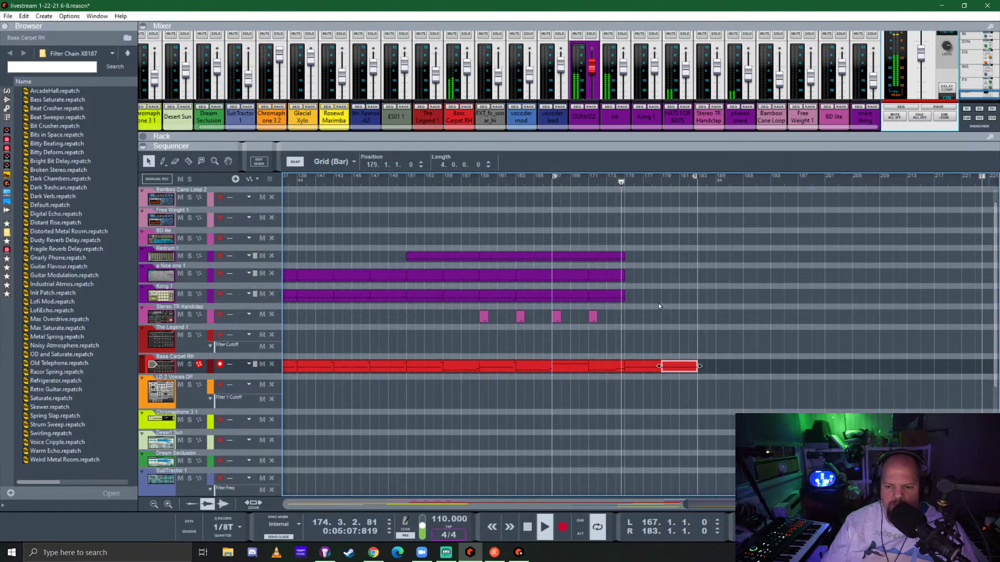
# Copy the last eight bars of Redrum, a Nice one, Kong and Stereo TR Handclap clips to bar 175
pyautogui.moveTo(658, 303); pyautogui.dragTo(638, 277)
pyautogui.moveTo(668, 341); pyautogui.dragTo(660, 259)
pyautogui.scroll(2, 702, 282)
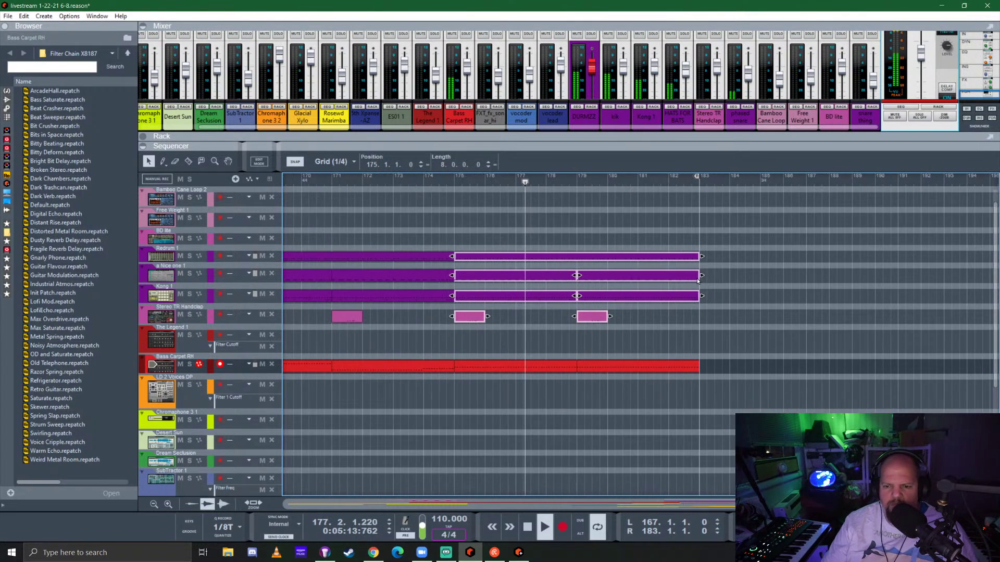
pyautogui.click(723, 323)
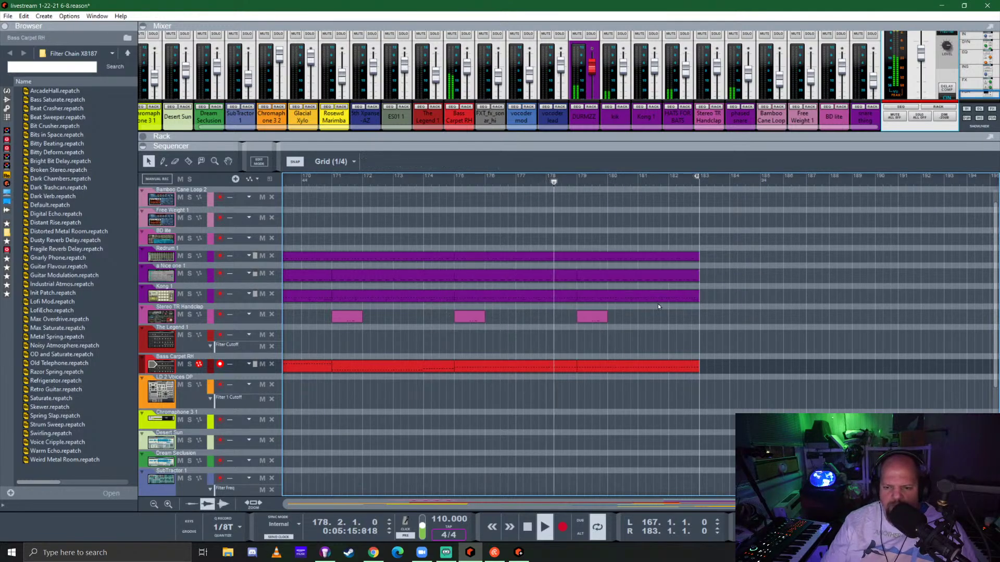
# Open the Kong clip at bar 179, add a Drum 9 note on its first beat, and close the editor
pyautogui.doubleClick(582, 295)
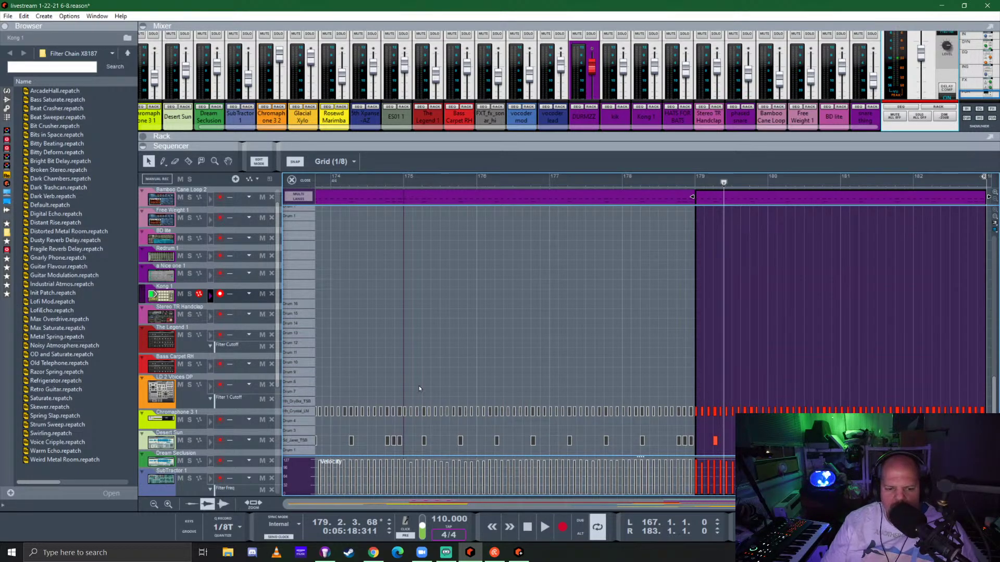
pyautogui.click(700, 371)
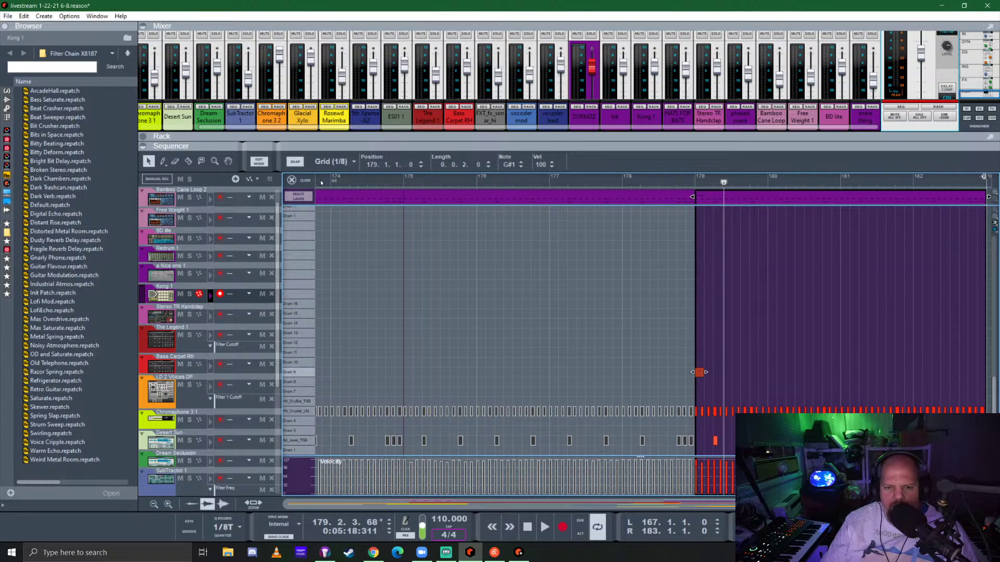
pyautogui.click(295, 180)
# Show the rack, select Kong's Drum 9 pad, and browse its drum patches in the 4. Cymbals folder
pyautogui.press('F6')
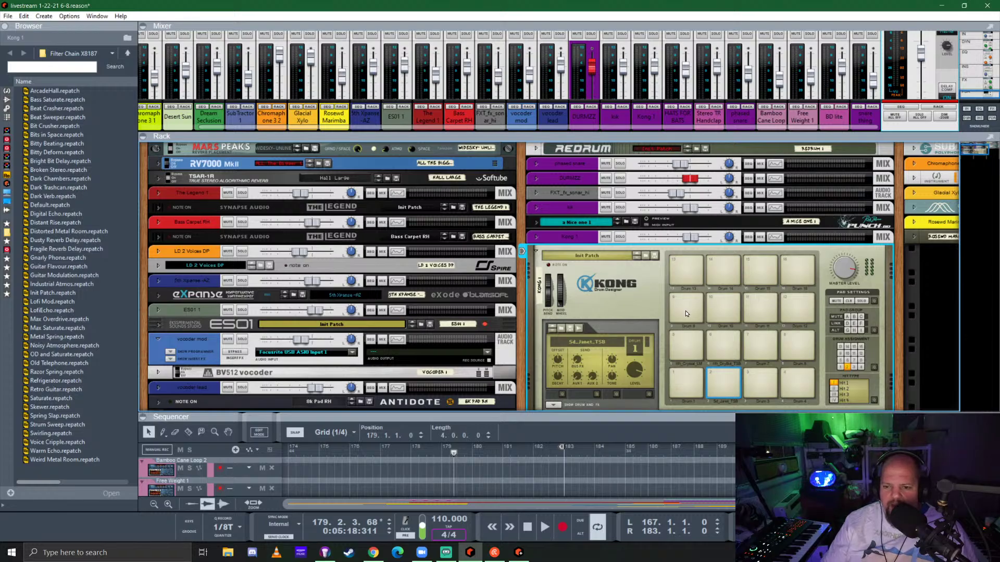
pyautogui.click(687, 309)
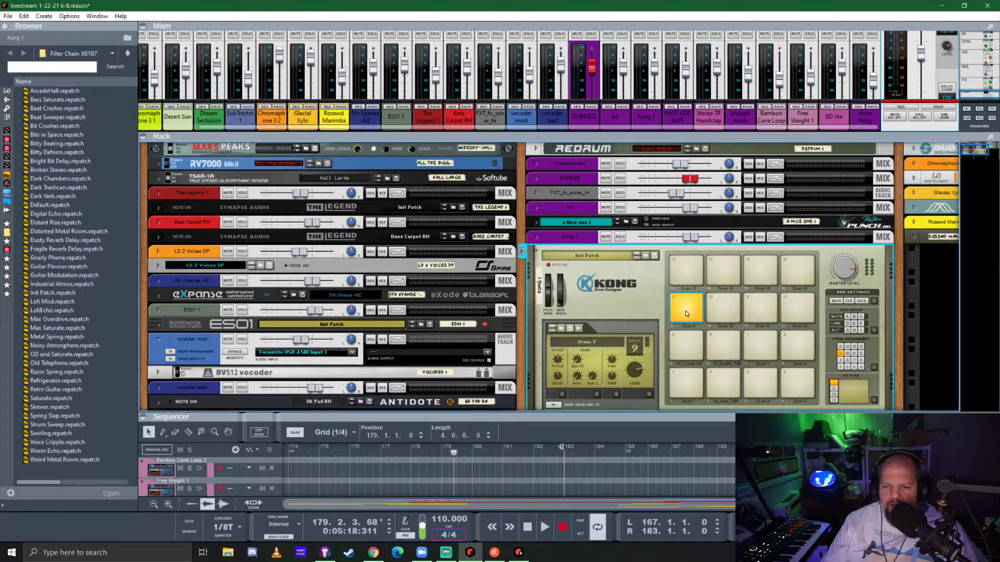
pyautogui.click(560, 328)
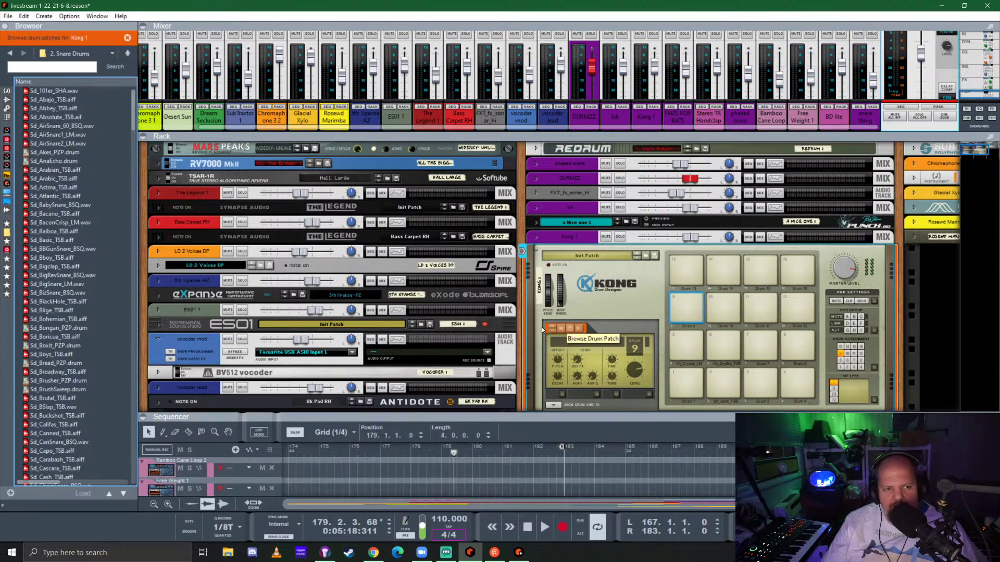
pyautogui.click(128, 54)
pyautogui.doubleClick(62, 117)
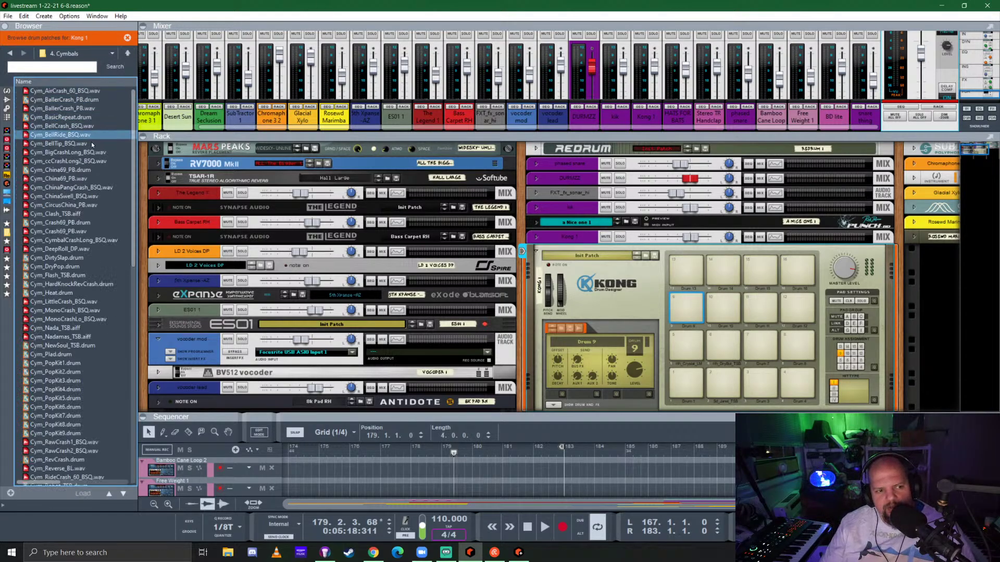
# Audition several crash and china samples and load Cym_Clash_TSB.aiff onto Kong's Drum 9 pad
pyautogui.click(71, 153)
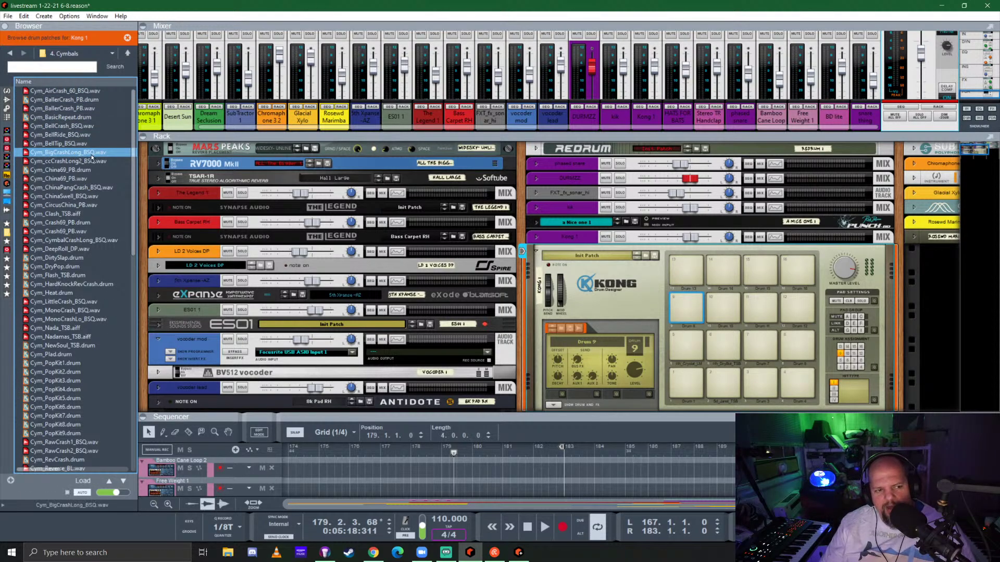
pyautogui.click(78, 162)
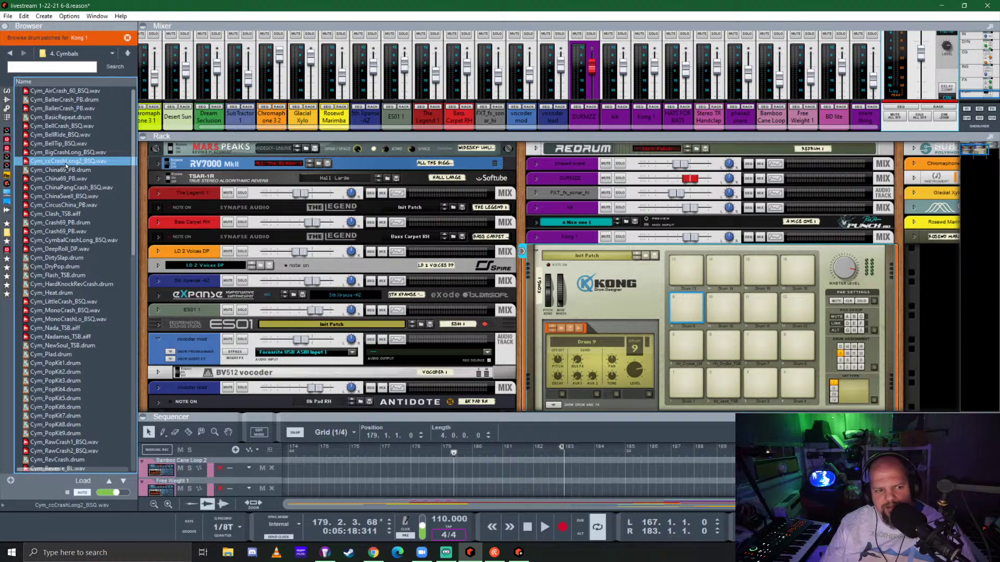
pyautogui.click(62, 188)
pyautogui.click(63, 196)
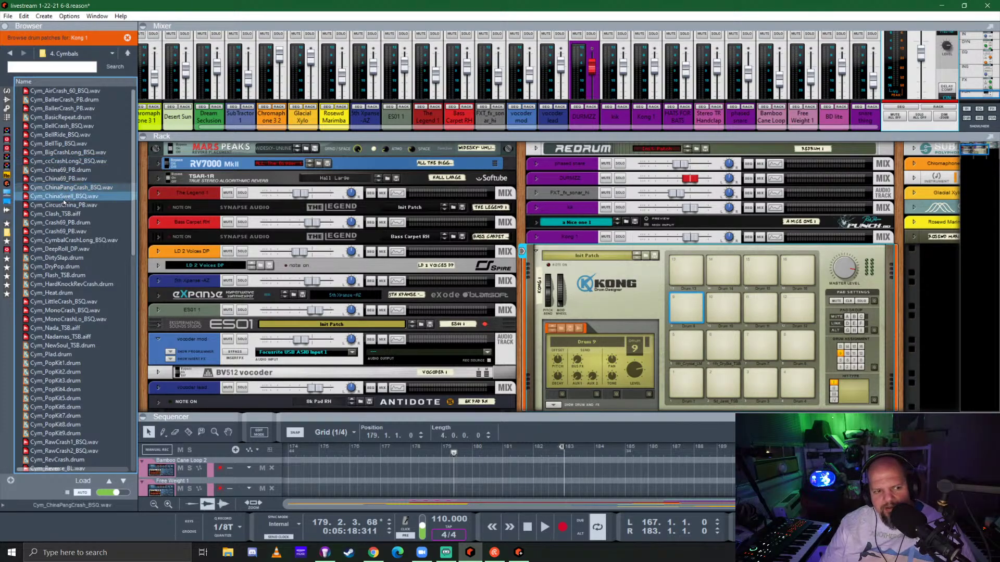
pyautogui.click(58, 213)
pyautogui.press('Down')
pyautogui.press('Down')
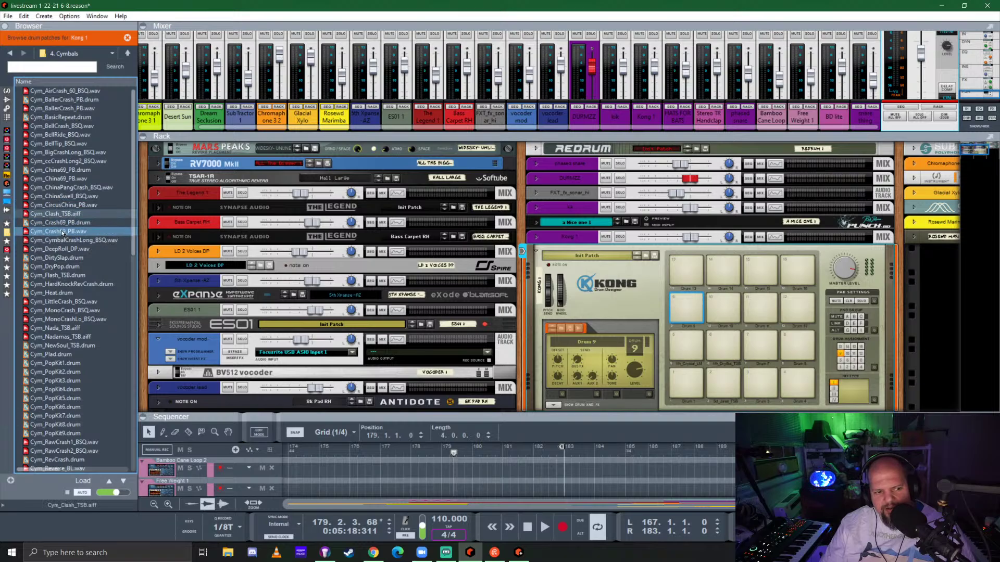
pyautogui.moveTo(57, 213); pyautogui.dragTo(684, 306)
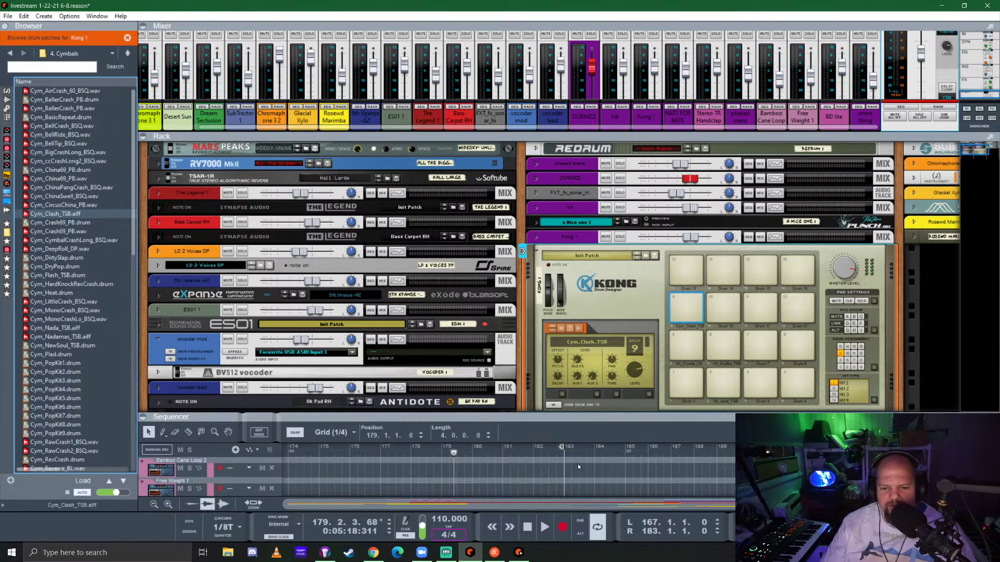
# Enlarge the sequencer and play from bar 179 to hear the new cymbal
pyautogui.moveTo(595, 417); pyautogui.dragTo(562, 238)
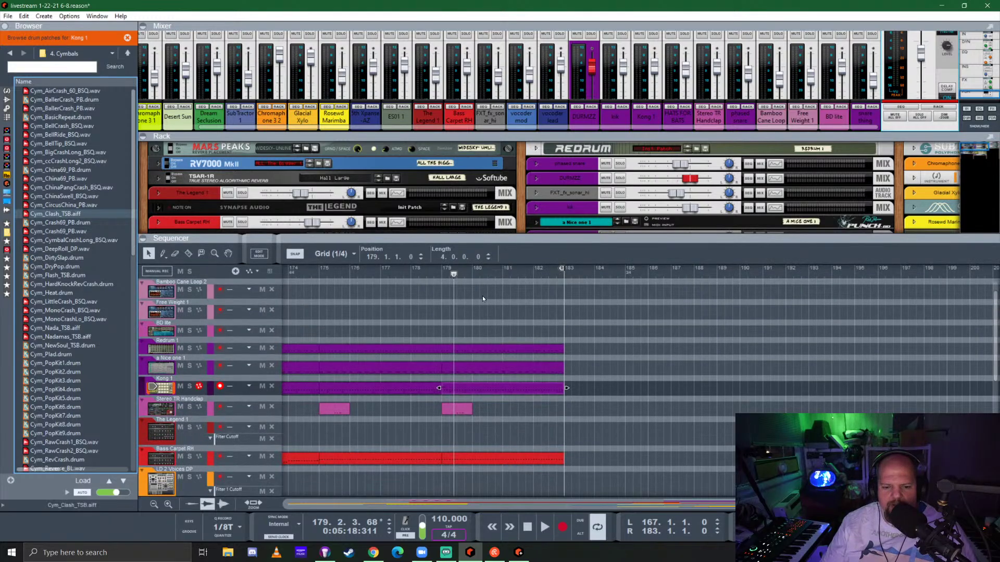
pyautogui.click(441, 273)
pyautogui.press('space')
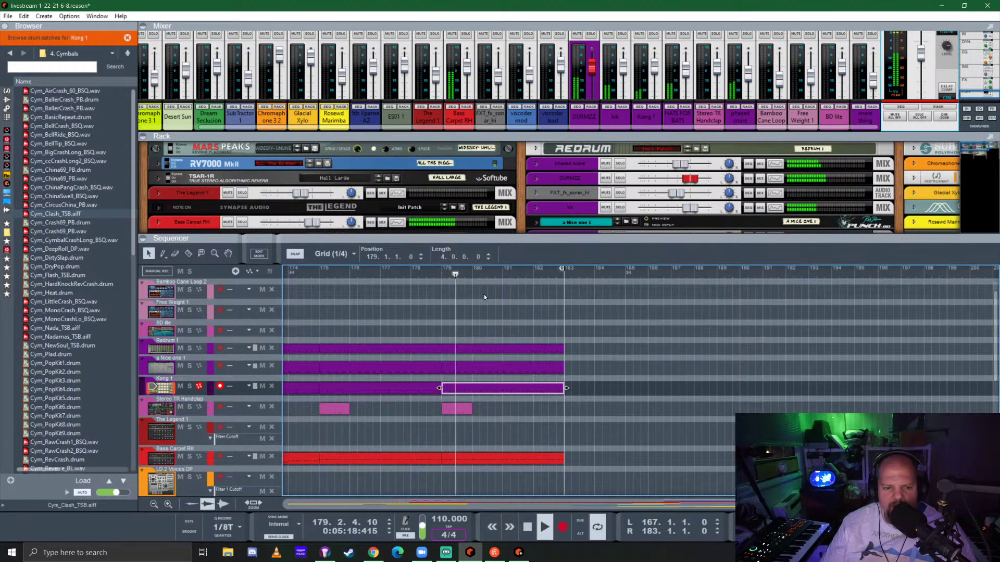
# Enlarge the rack, hide the mixer, and show the free space below the Kong and Stereo TR Handclap devices
pyautogui.moveTo(585, 234); pyautogui.dragTo(584, 341)
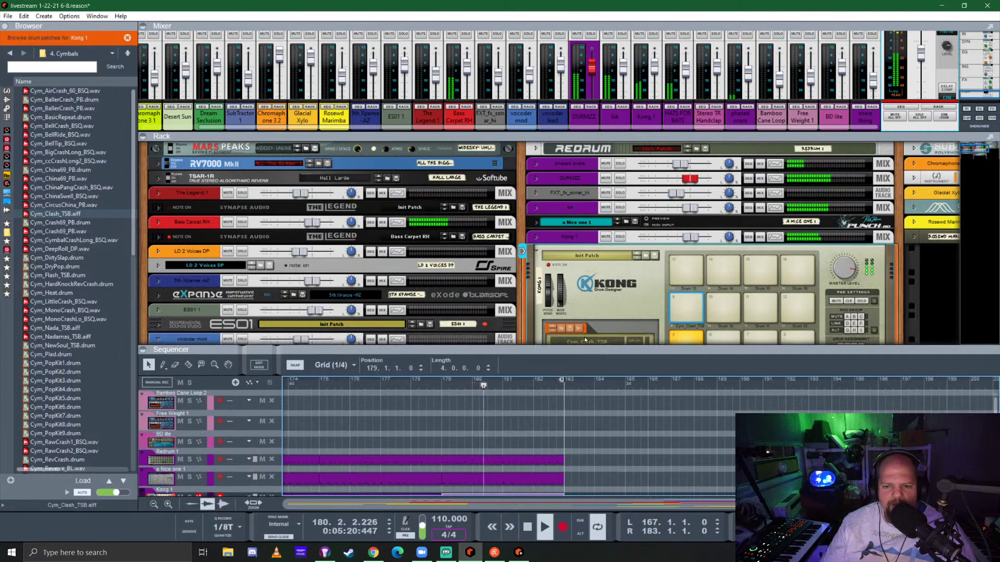
pyautogui.press('F5')
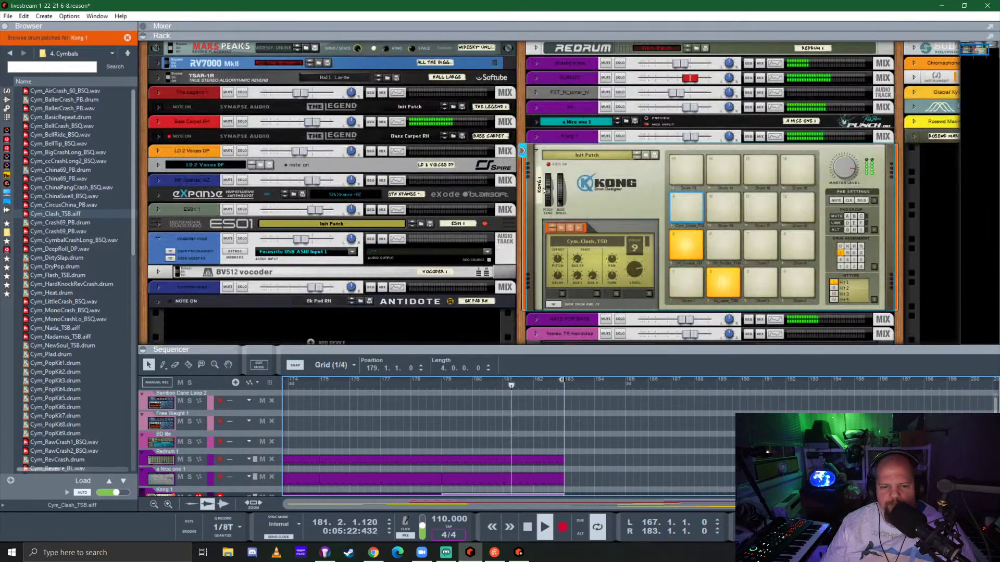
pyautogui.scroll(-4, 526, 204)
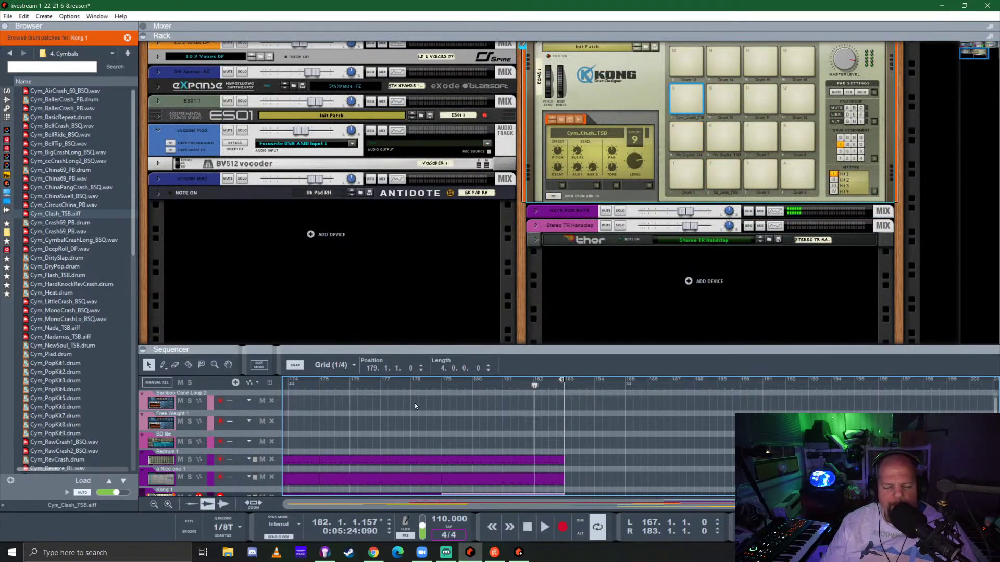
# Enlarge the sequencer and examine which tracks have clips up to bar 183, from the drums down to the pad track
pyautogui.moveTo(490, 350); pyautogui.dragTo(484, 114)
pyautogui.scroll(1, 430, 309)
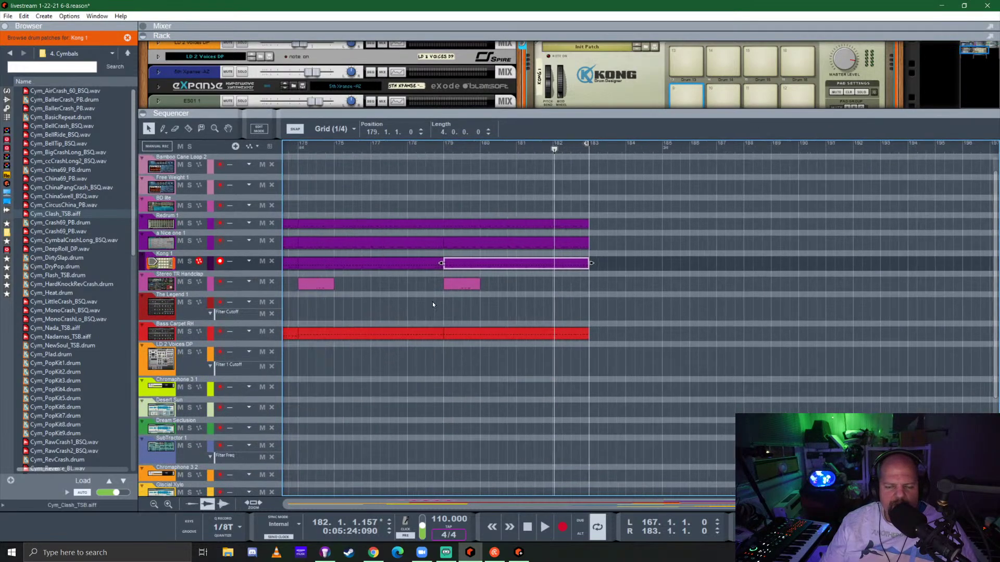
pyautogui.scroll(-5, 433, 302)
pyautogui.scroll(-3, 407, 311)
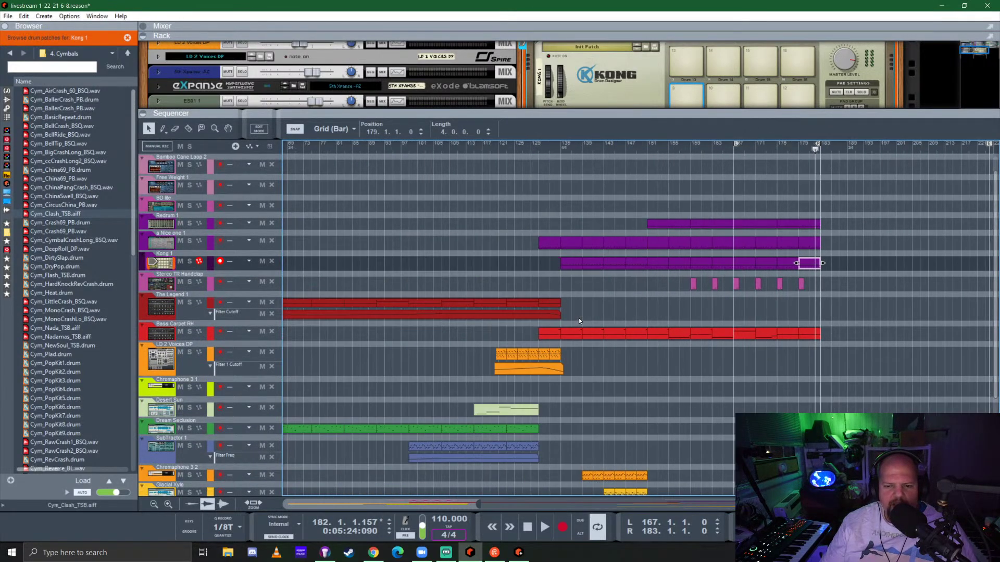
pyautogui.scroll(3, 792, 342)
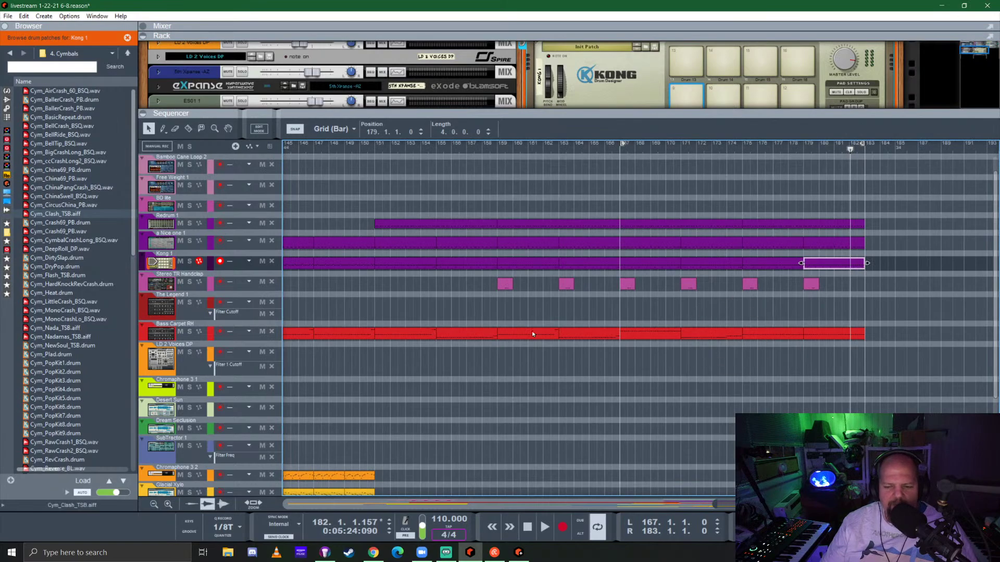
pyautogui.hscroll(3, 532, 330)
pyautogui.scroll(-4, 532, 330)
pyautogui.scroll(3, 525, 332)
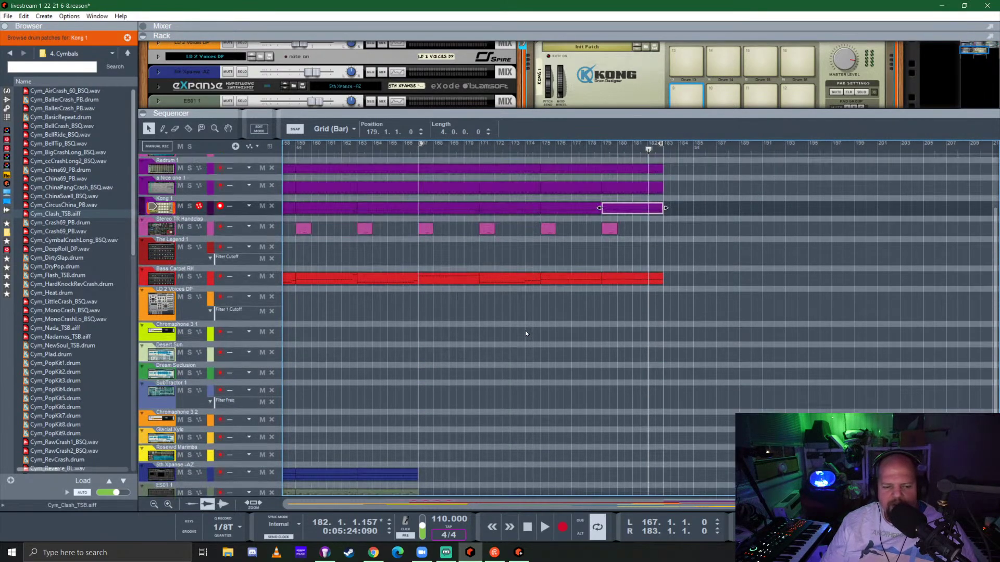
pyautogui.scroll(-3, 526, 334)
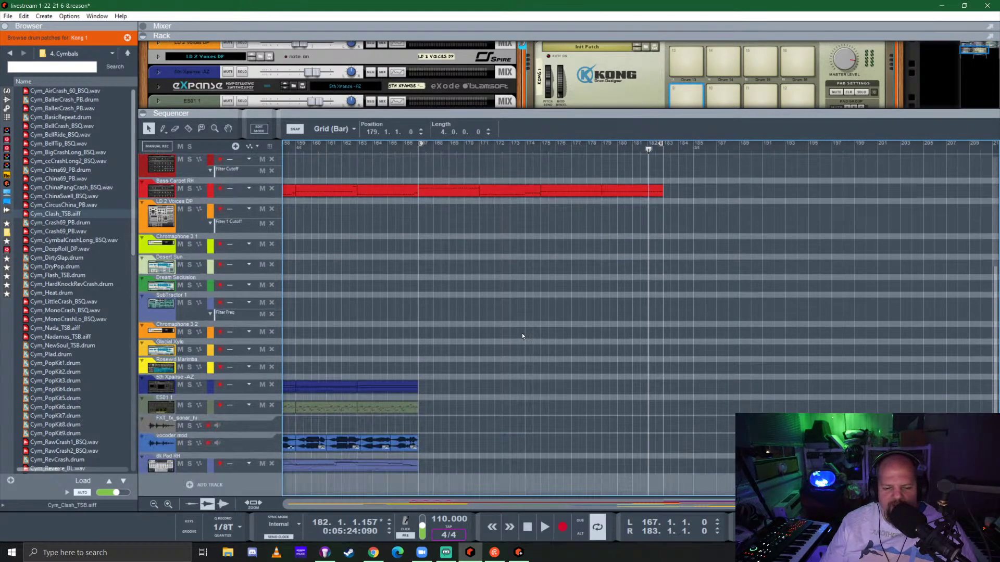
# Open the pad track's clip that starts at bar 151 for note editing and extend its end to bar 169, making it 18 bars long
pyautogui.doubleClick(396, 467)
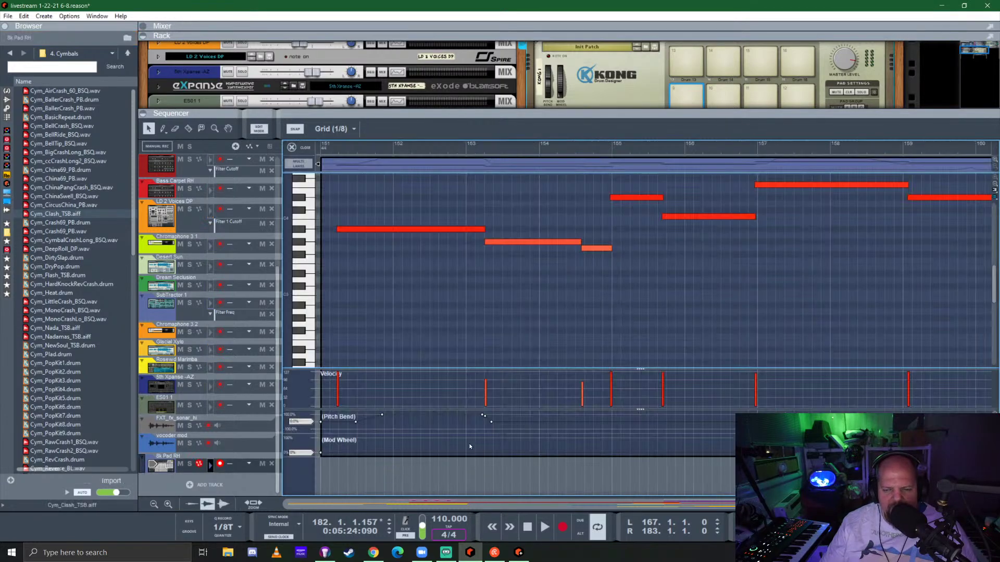
pyautogui.hscroll(3, 511, 359)
pyautogui.hscroll(5, 511, 359)
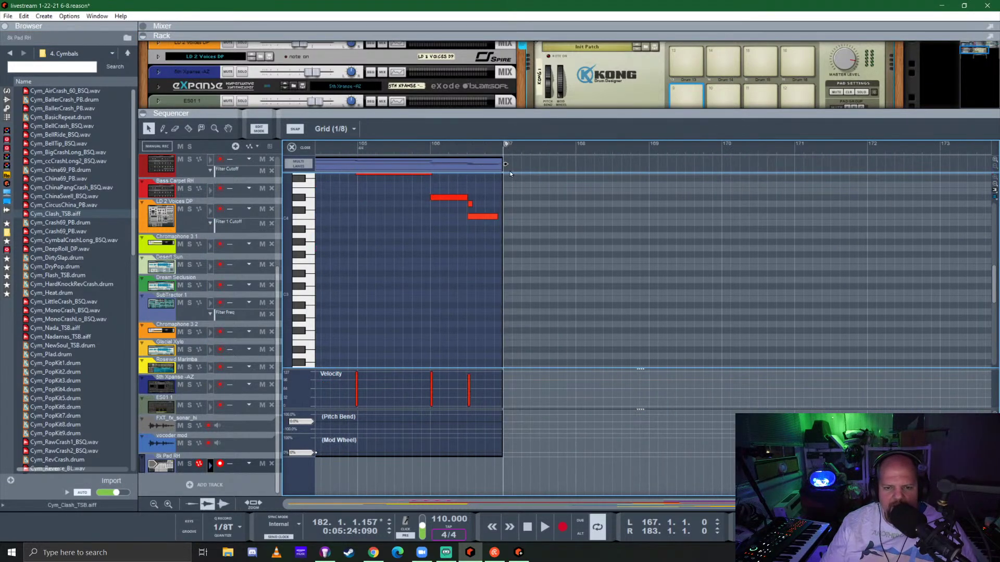
pyautogui.moveTo(505, 164); pyautogui.dragTo(645, 161)
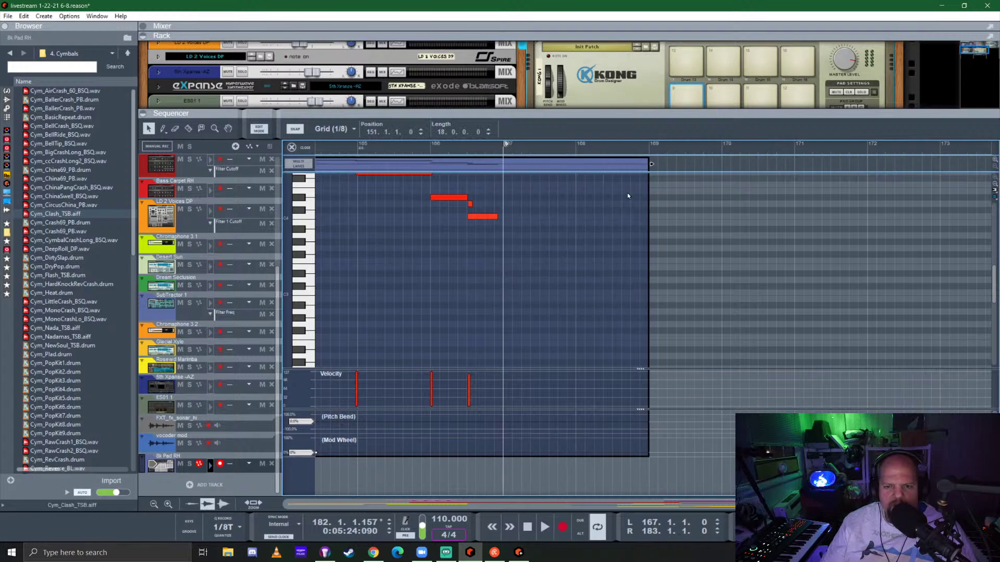
# Copy the long note before bar 166 in the Bk Pad RH clip to F4 just before bar 167, lengthening it to about one and a half bars
pyautogui.scroll(3, 581, 258)
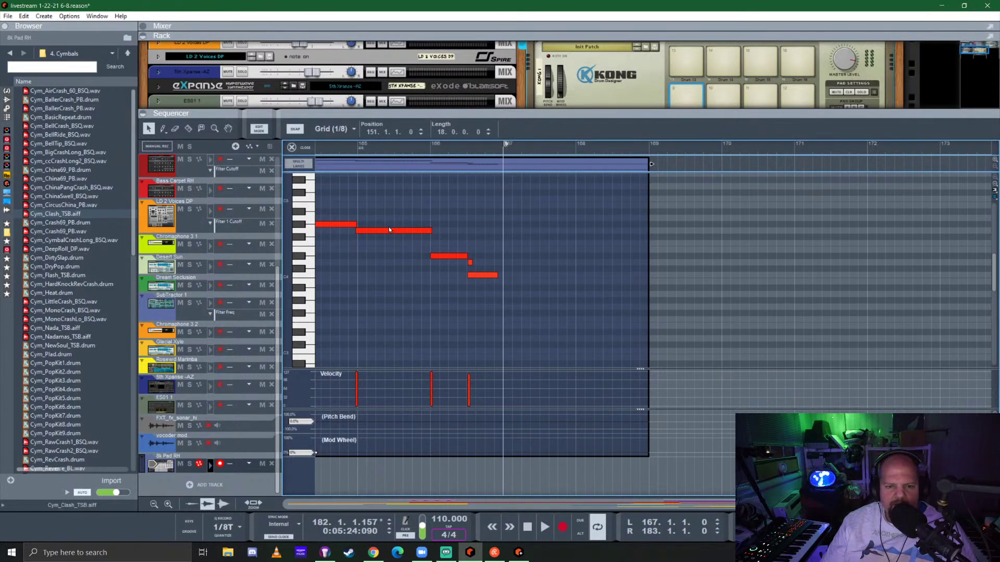
pyautogui.moveTo(373, 231)
pyautogui.mouseDown()
pyautogui.moveTo(531, 250)
pyautogui.moveTo(522, 243)
pyautogui.mouseUp()
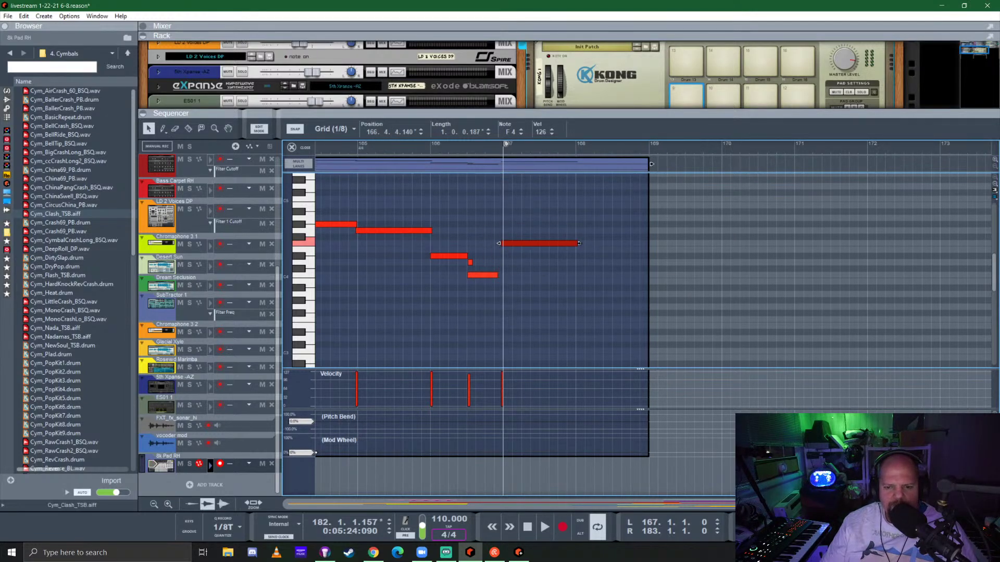
pyautogui.click(299, 148)
# Duplicate the last vocoder mod clip and place the copy at 166.4, overlapping the end of the original
pyautogui.hscroll(-3, 460, 437)
pyautogui.click(426, 444)
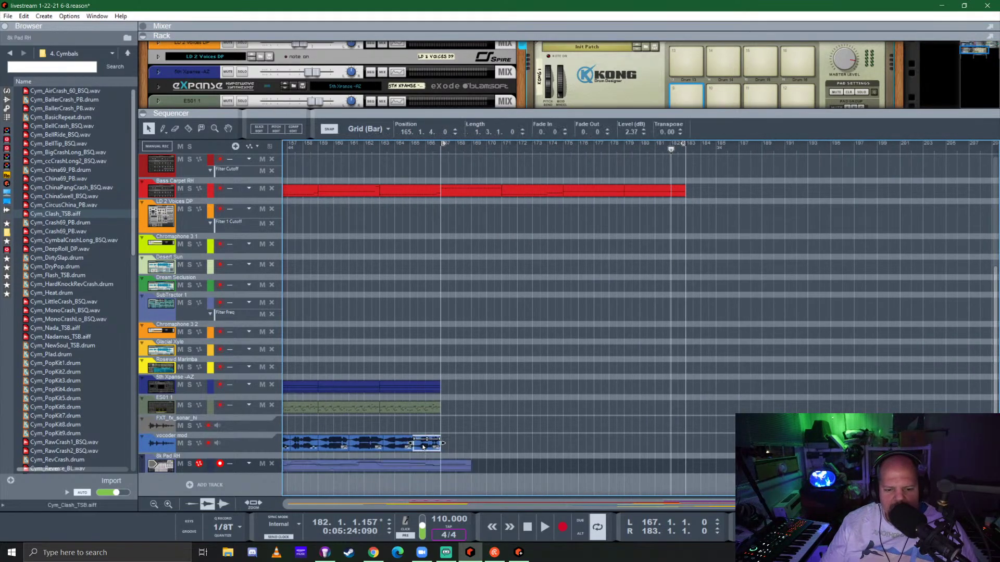
pyautogui.moveTo(421, 447); pyautogui.dragTo(463, 442)
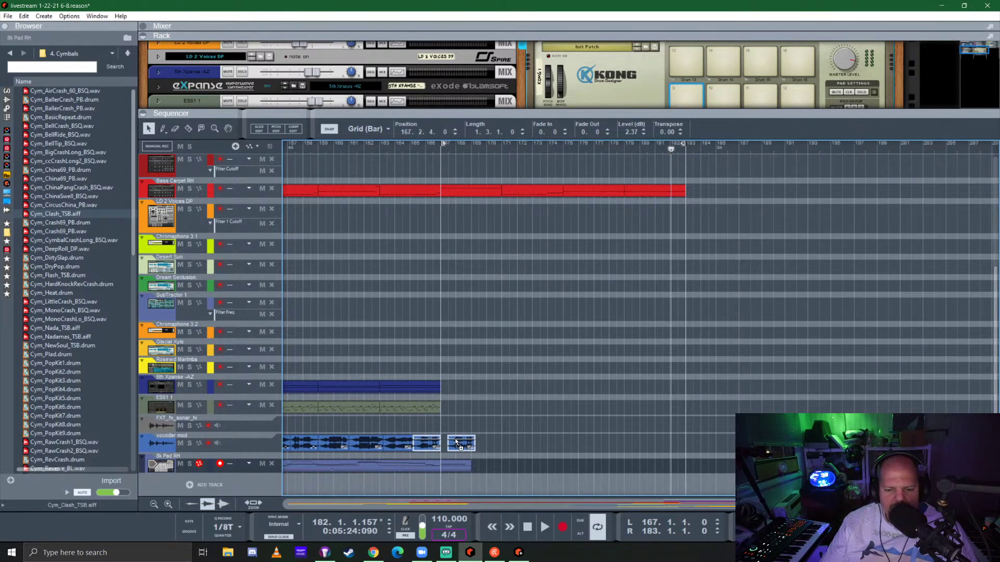
pyautogui.scroll(5, 457, 443)
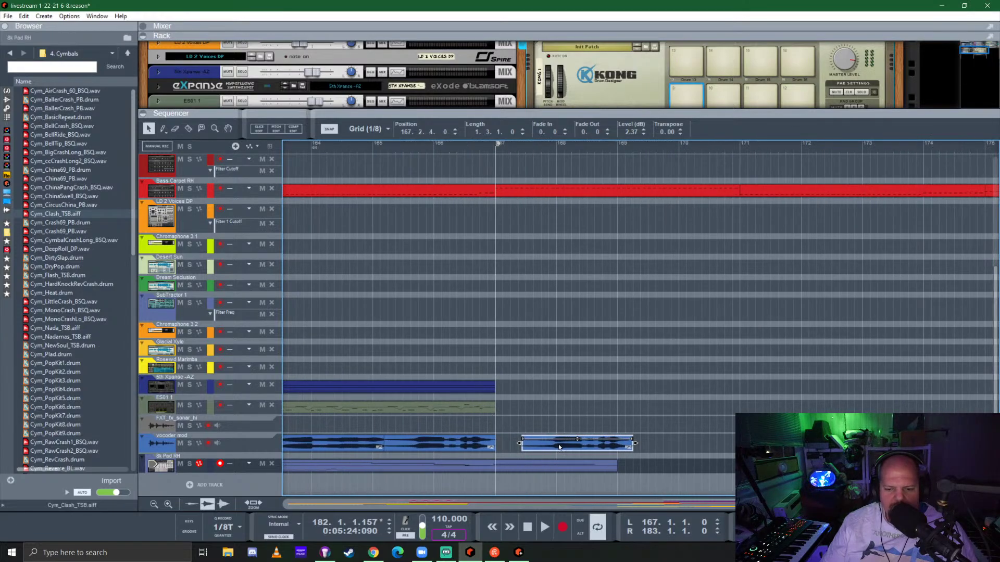
pyautogui.moveTo(559, 447); pyautogui.dragTo(528, 448)
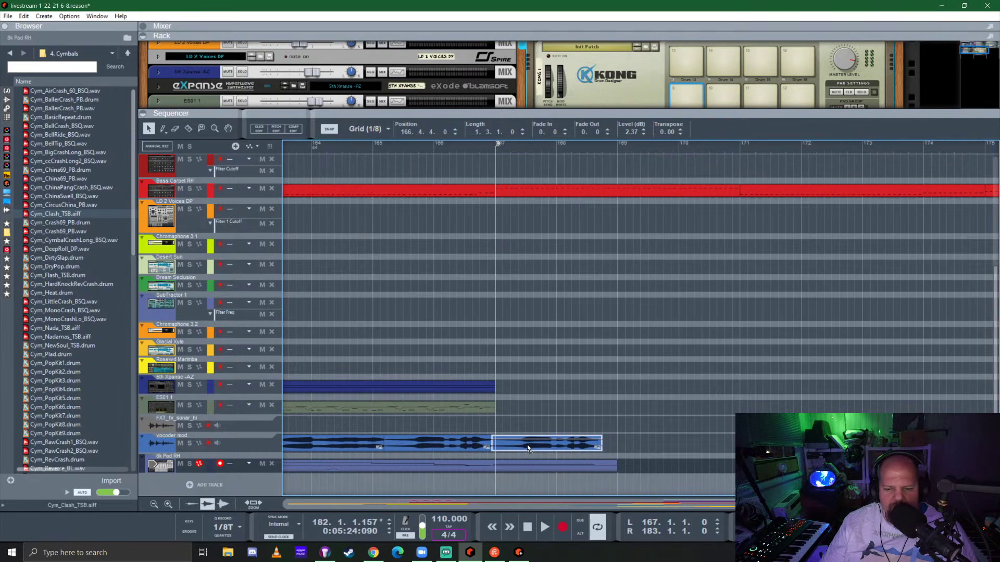
pyautogui.moveTo(527, 446); pyautogui.dragTo(525, 445)
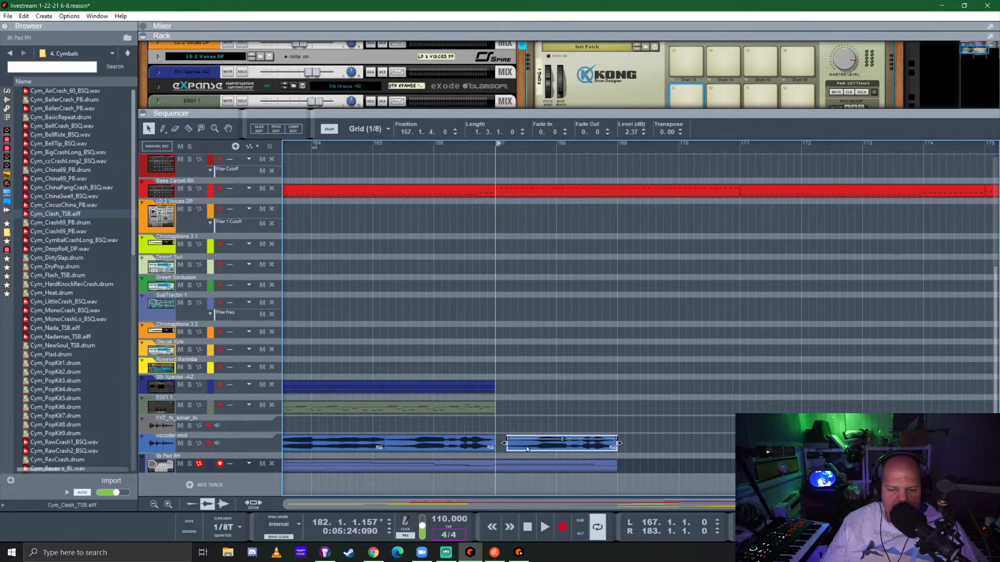
pyautogui.moveTo(469, 424); pyautogui.dragTo(506, 447)
pyautogui.click(532, 445)
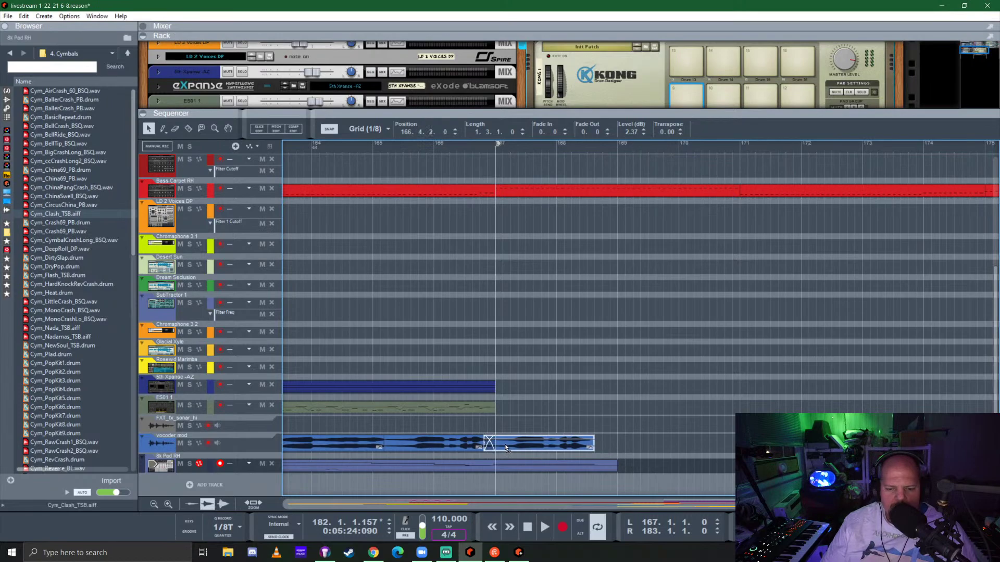
pyautogui.click(615, 350)
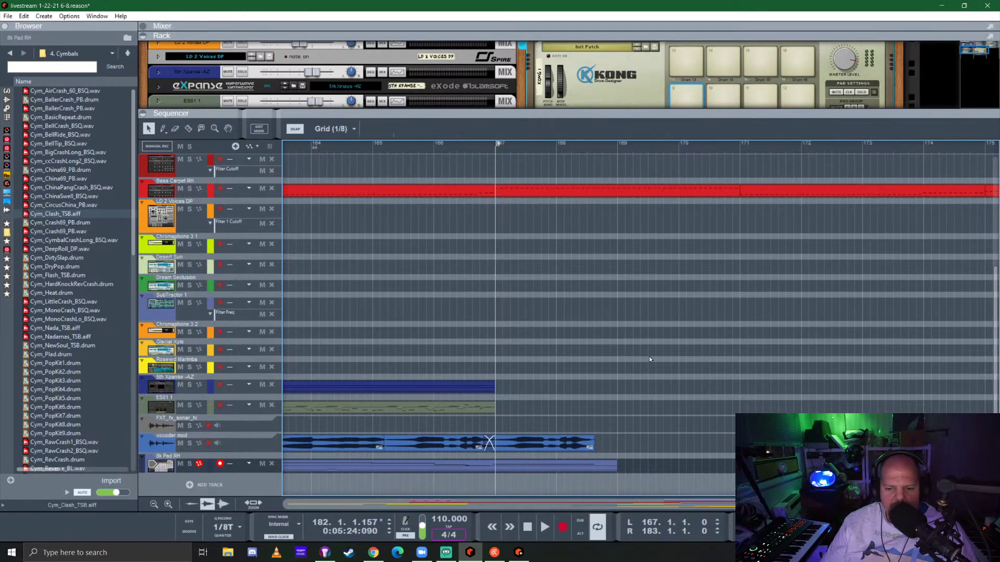
# Play back the arrangement around bar 167 to check the duplicated vocoder clip
pyautogui.click(496, 148)
pyautogui.press('space')
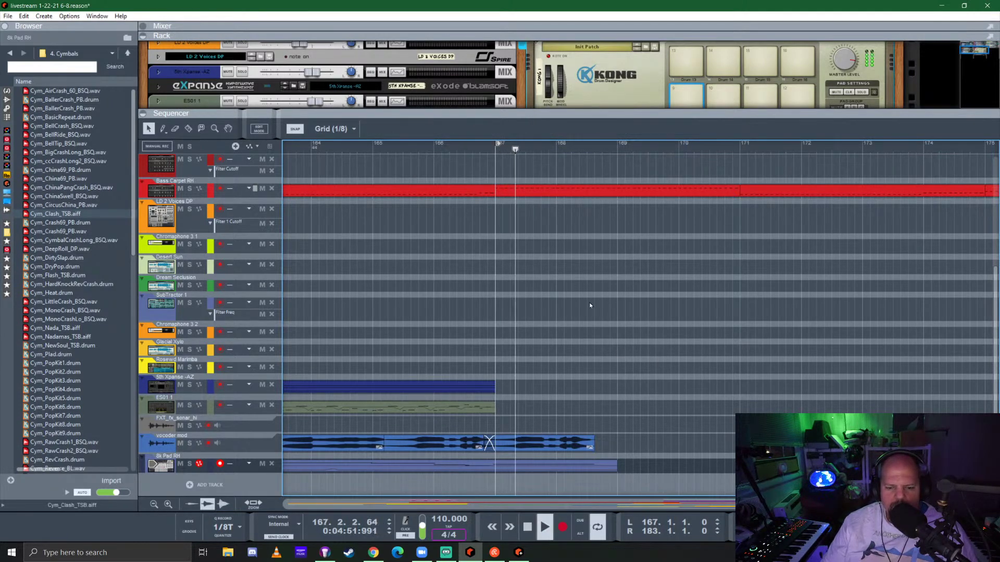
pyautogui.click(482, 148)
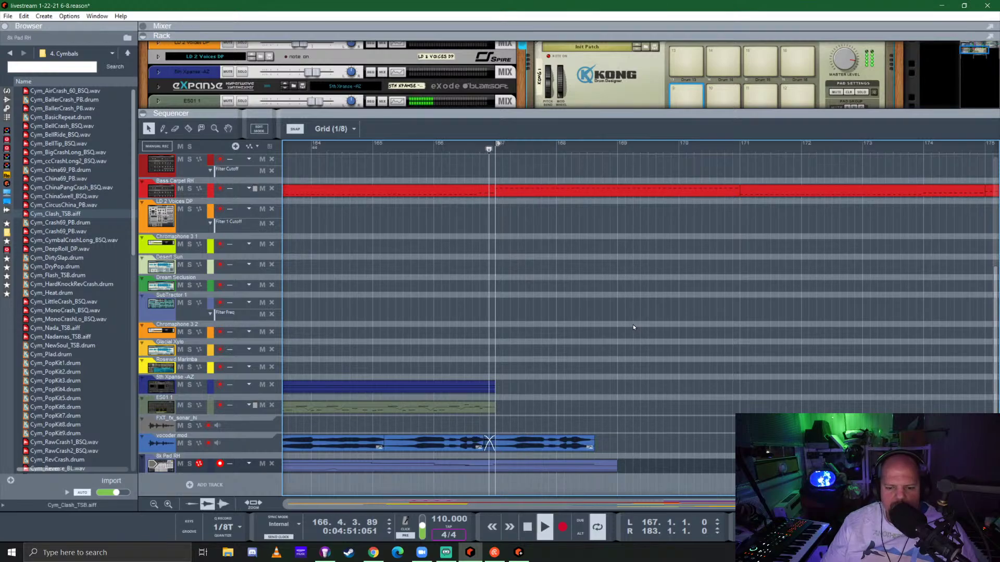
pyautogui.scroll(-3, 604, 395)
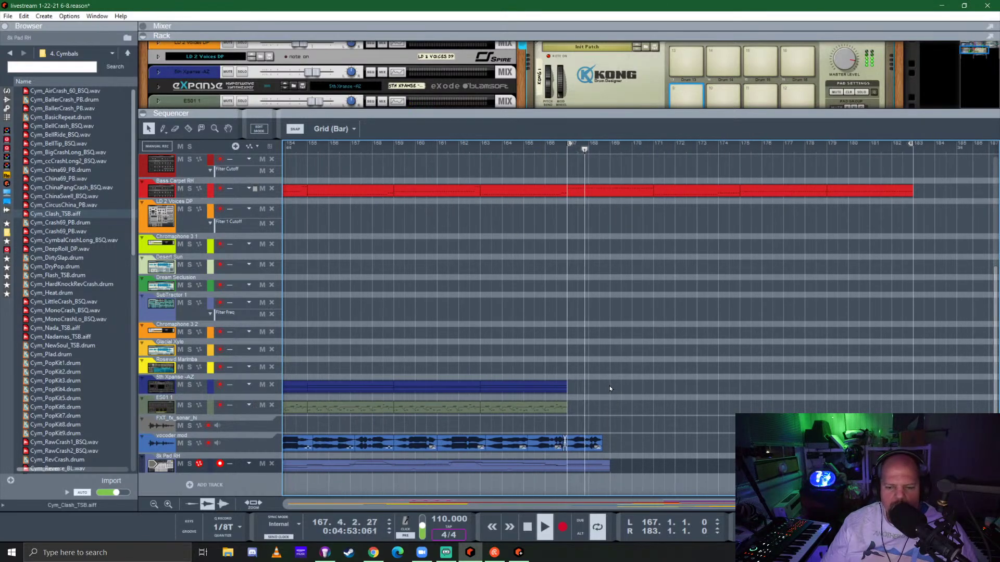
# Lower the last long note in the Bk Pad RH clip to A#3
pyautogui.scroll(-2, 609, 385)
pyautogui.click(588, 467)
pyautogui.doubleClick(588, 468)
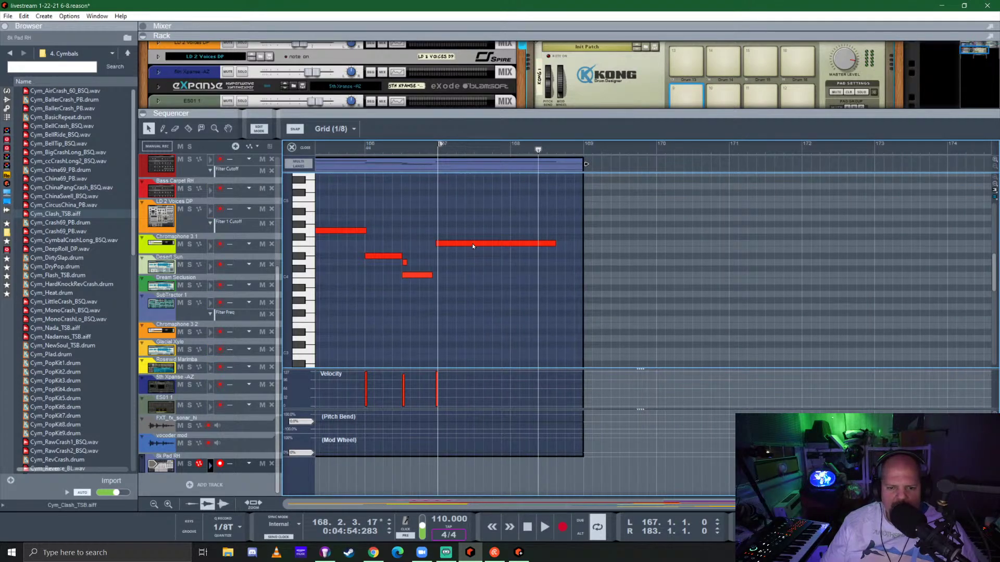
pyautogui.moveTo(472, 245); pyautogui.dragTo(472, 285)
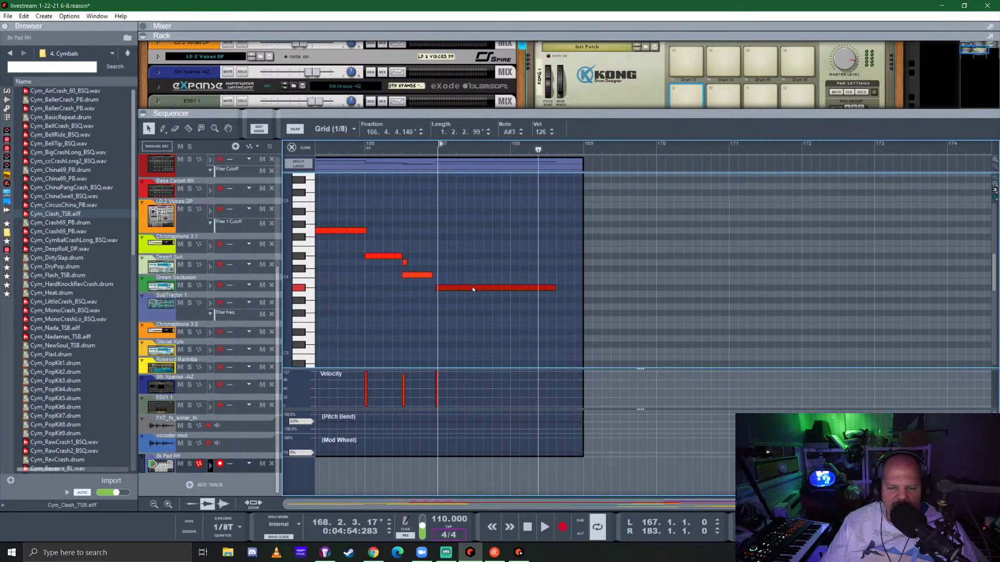
pyautogui.click(307, 150)
pyautogui.scroll(2, 483, 332)
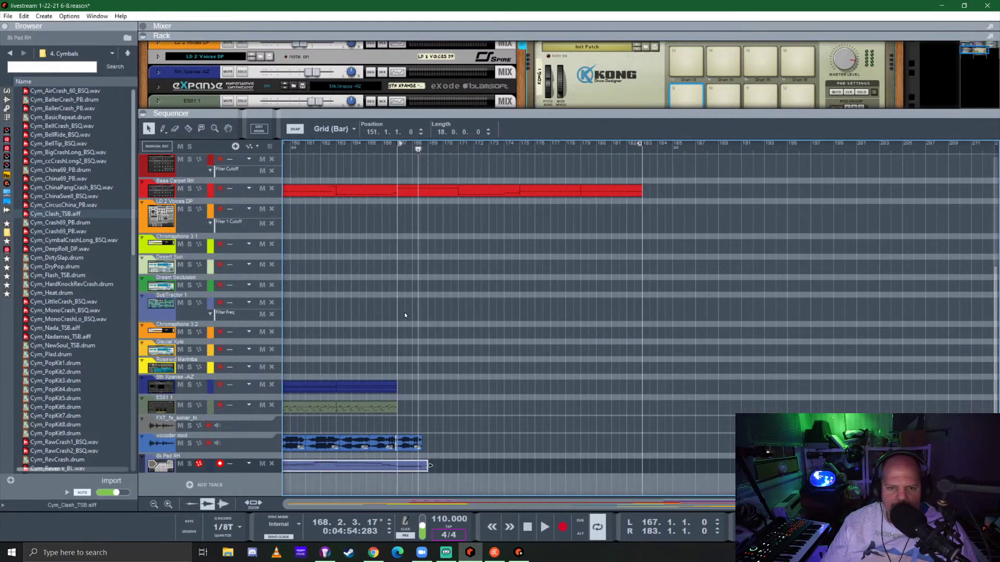
# Play back the arrangement from just before bar 167 to check the pad's new ending
pyautogui.click(390, 150)
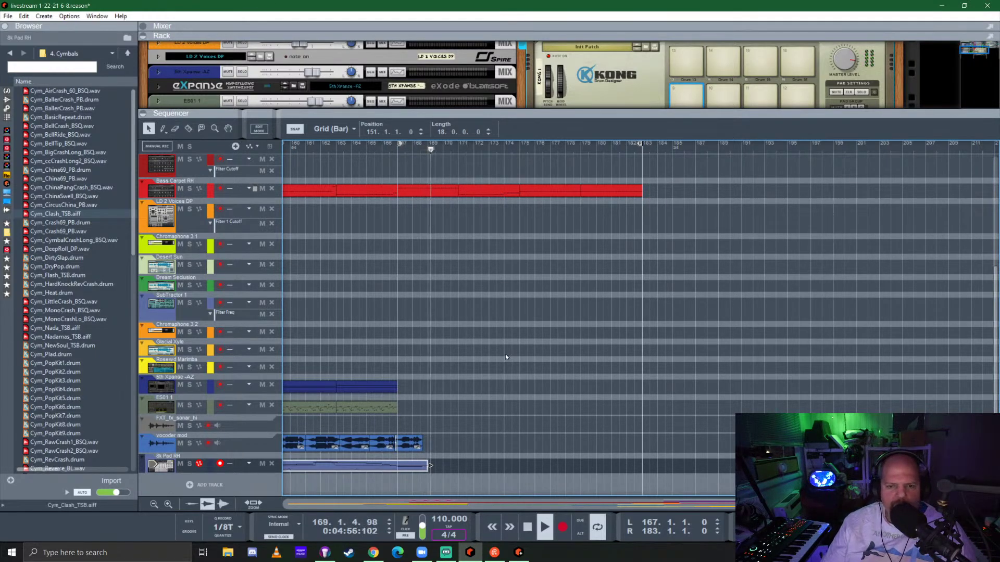
pyautogui.press('g')
pyautogui.press('h')
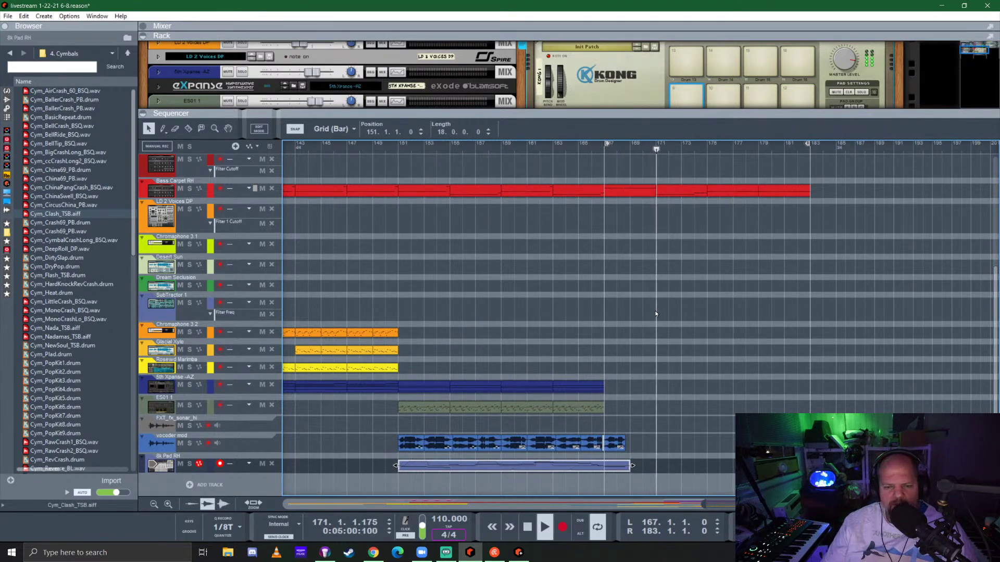
# Enlarge the rack and add a Parsec Spectral Synthesizer from the instrument devices below the Antidote track
pyautogui.moveTo(561, 114); pyautogui.dragTo(510, 369)
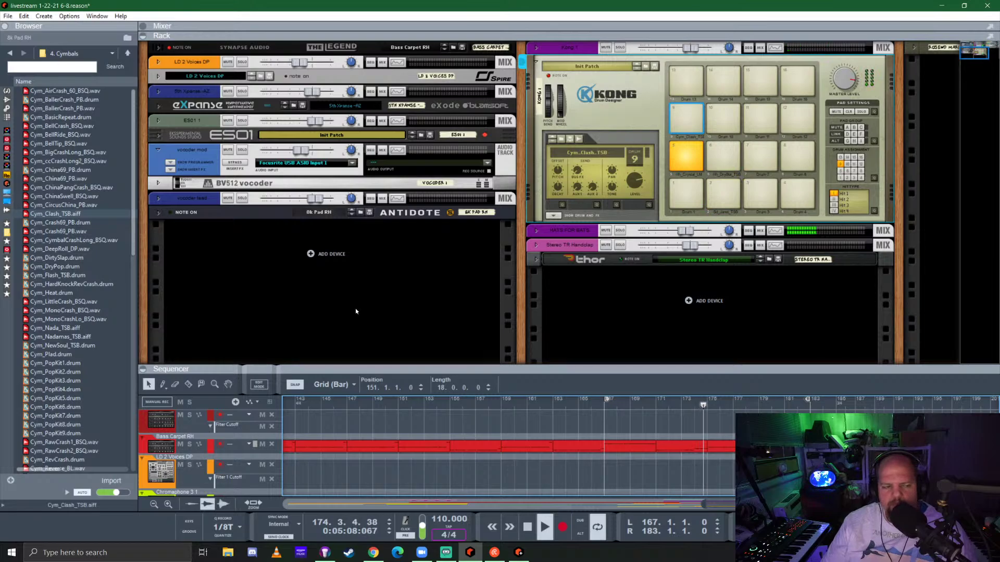
pyautogui.click(7, 90)
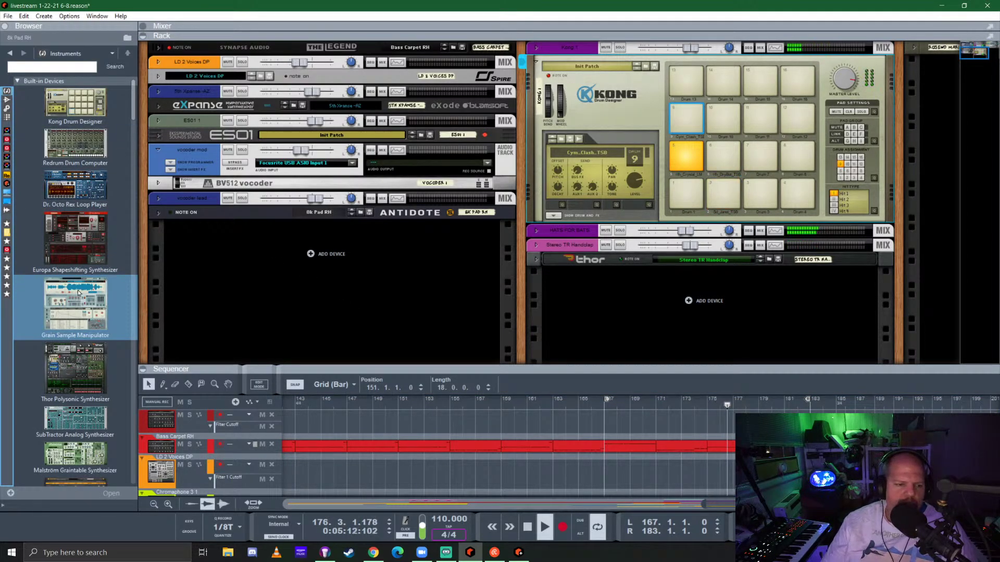
pyautogui.scroll(-5, 77, 287)
pyautogui.scroll(-2, 85, 286)
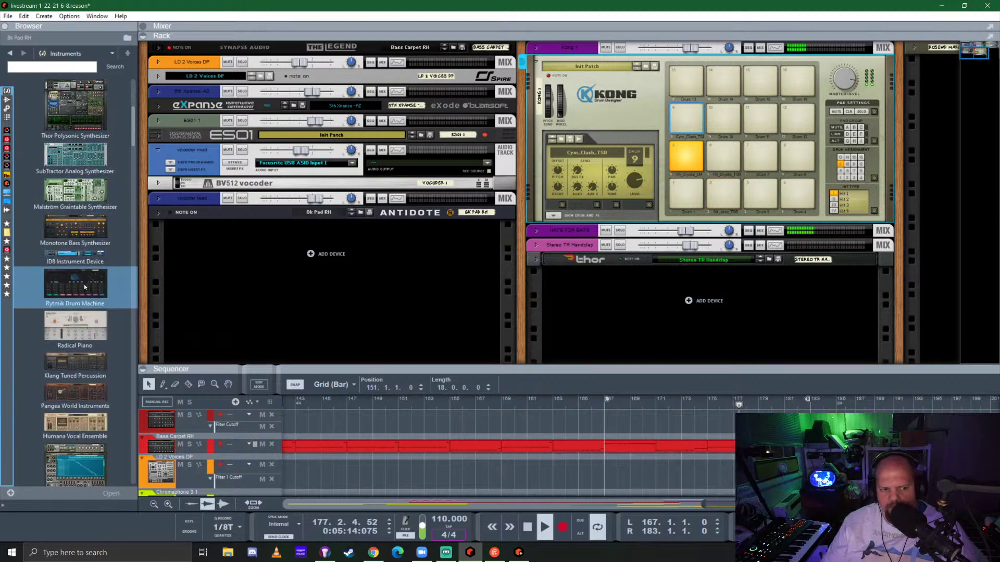
pyautogui.scroll(-5, 83, 267)
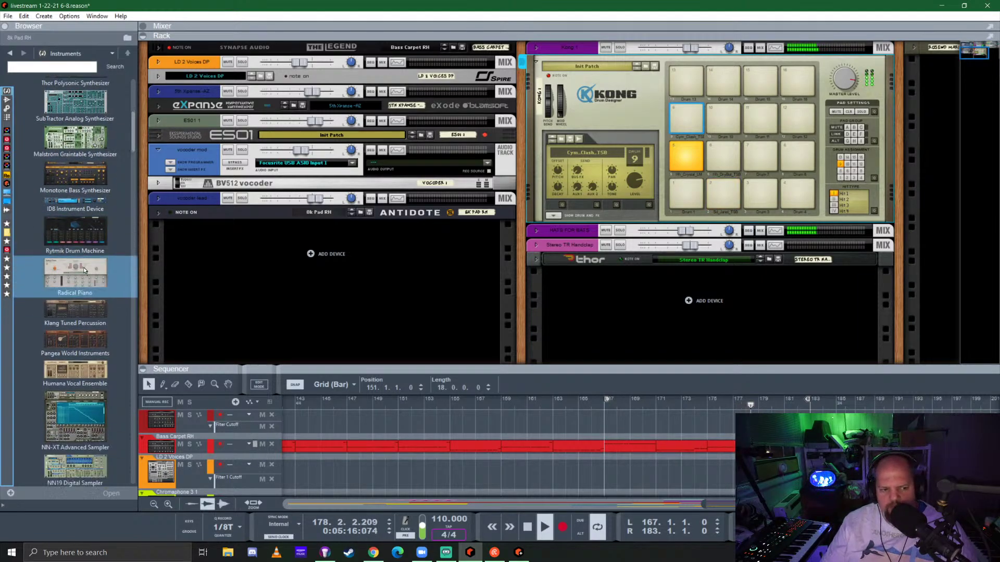
pyautogui.scroll(-4, 83, 267)
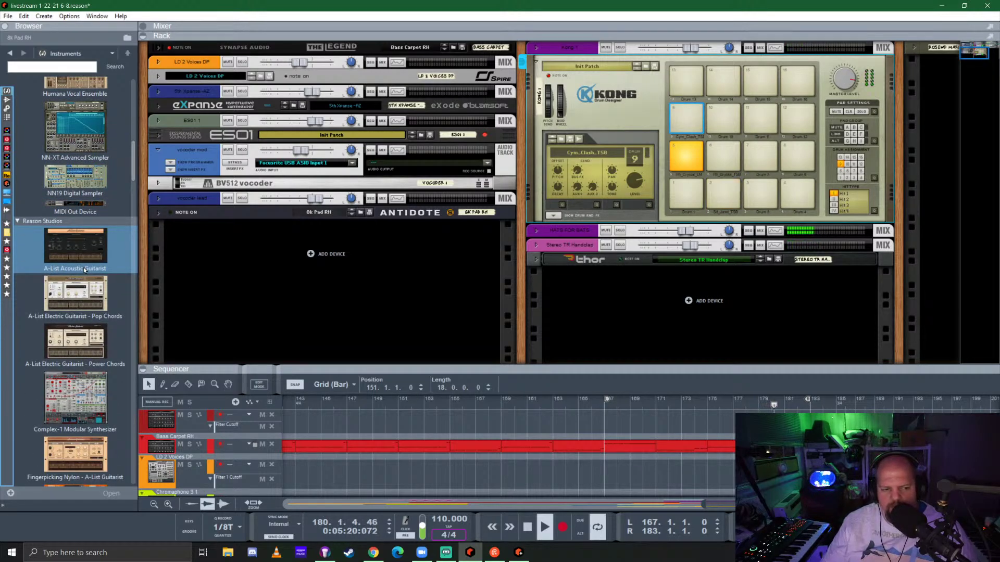
pyautogui.scroll(-4, 83, 267)
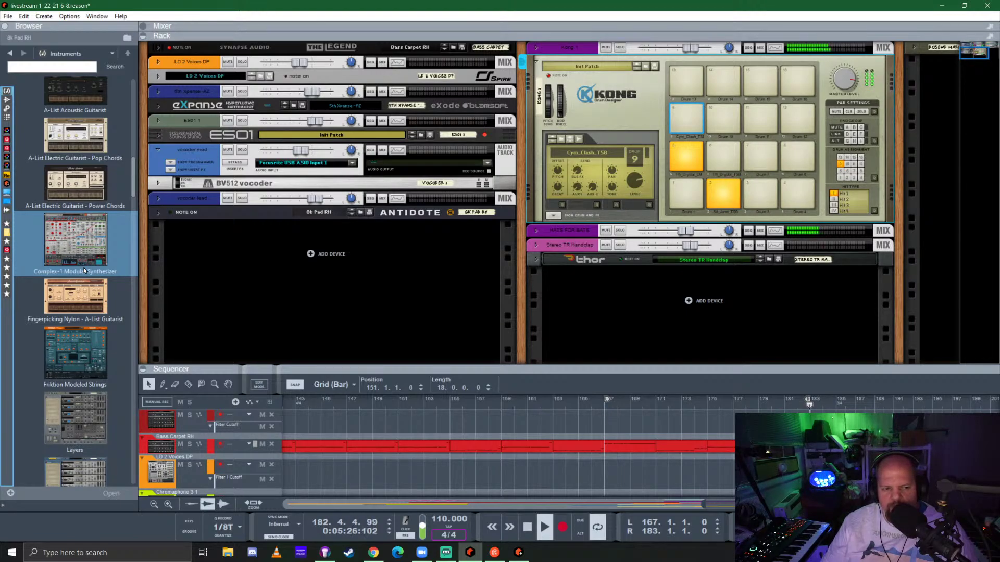
pyautogui.scroll(-3, 84, 267)
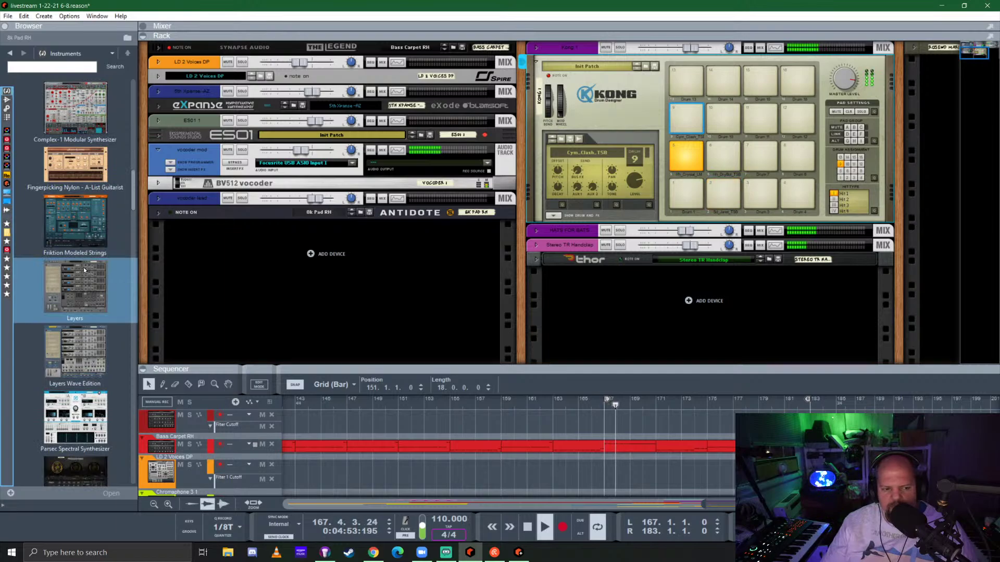
pyautogui.scroll(-3, 82, 264)
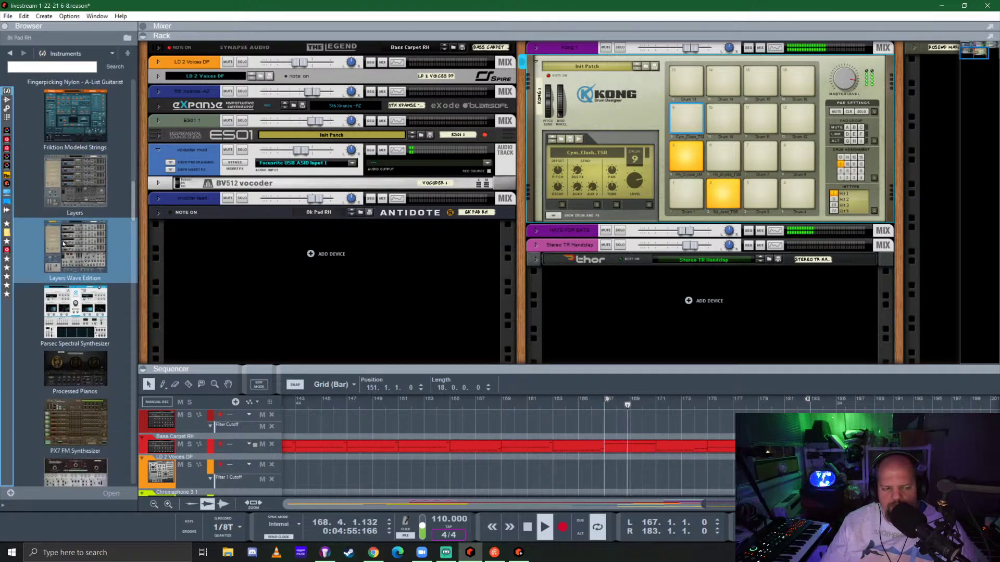
pyautogui.moveTo(65, 249)
pyautogui.mouseDown()
pyautogui.moveTo(328, 295)
pyautogui.moveTo(76, 246)
pyautogui.mouseUp()
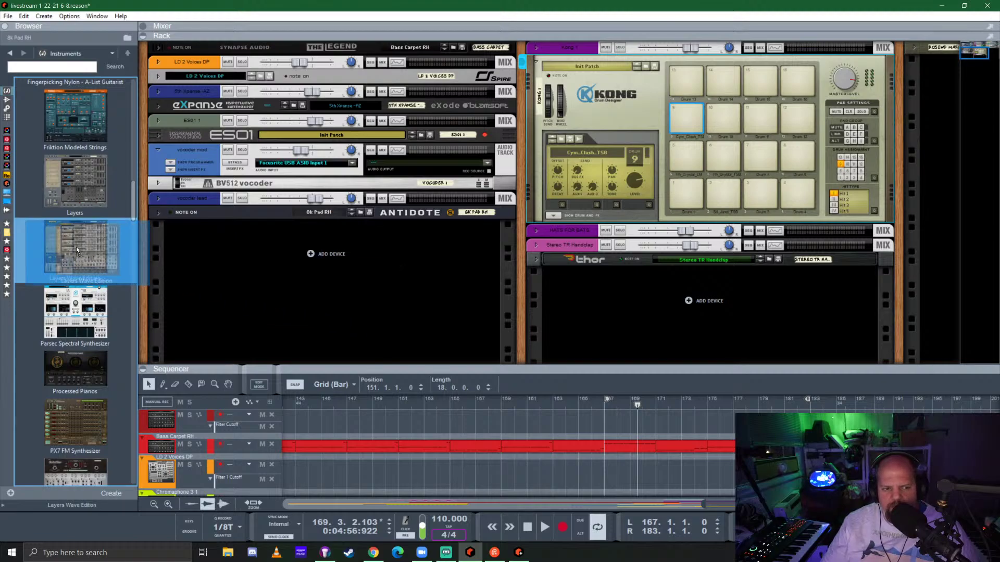
pyautogui.moveTo(75, 313); pyautogui.dragTo(319, 296)
pyautogui.moveTo(424, 324); pyautogui.dragTo(424, 324)
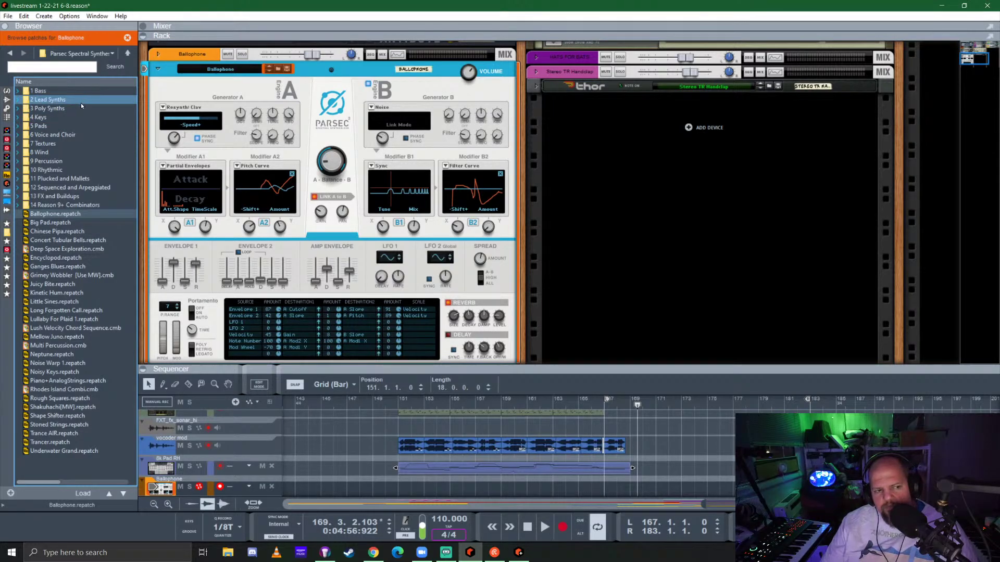
# From Parsec's sequenced and arpeggiated patches, try Light and Dark.cmb and load X-Pander.cmb
pyautogui.doubleClick(87, 188)
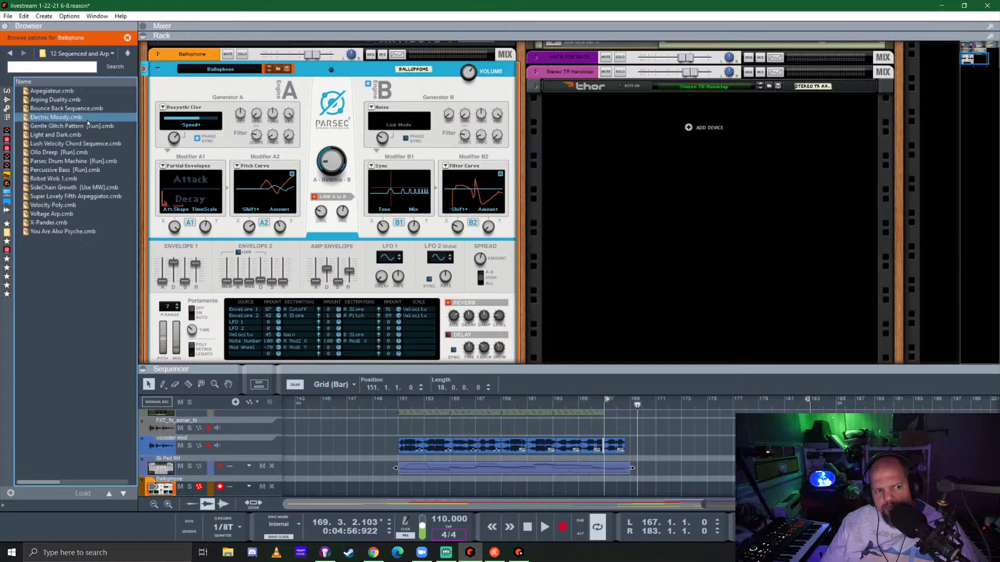
pyautogui.click(54, 137)
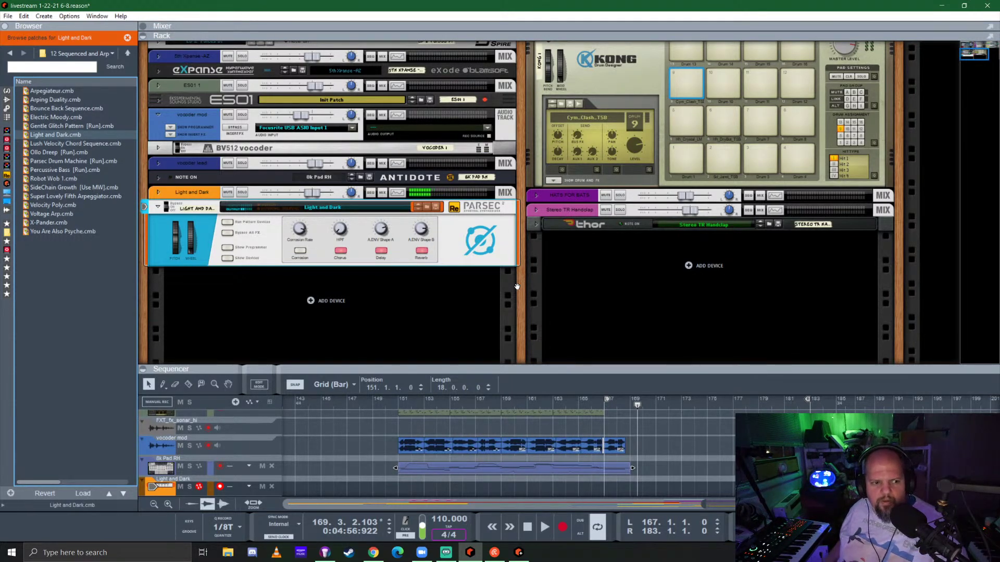
pyautogui.click(51, 223)
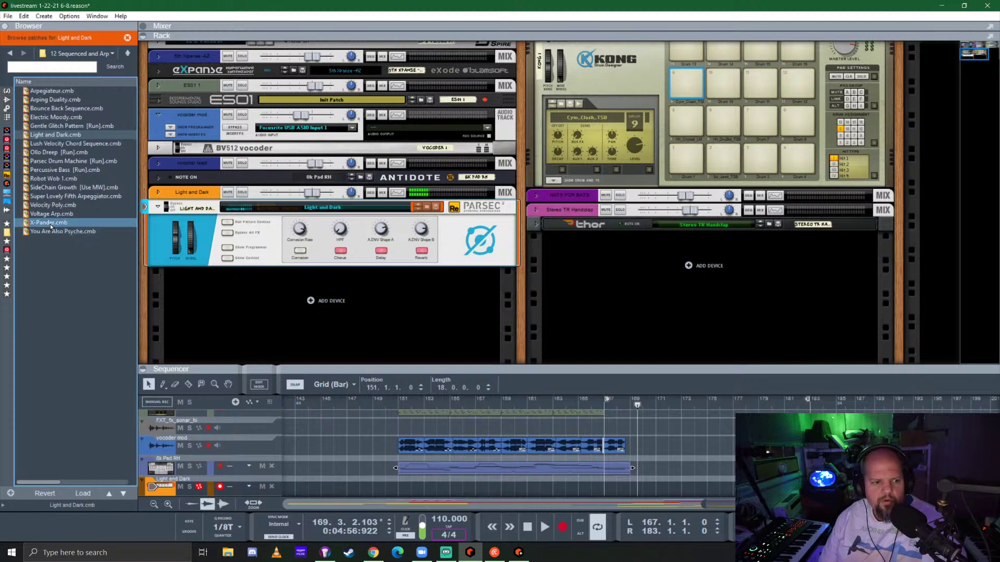
pyautogui.doubleClick(52, 223)
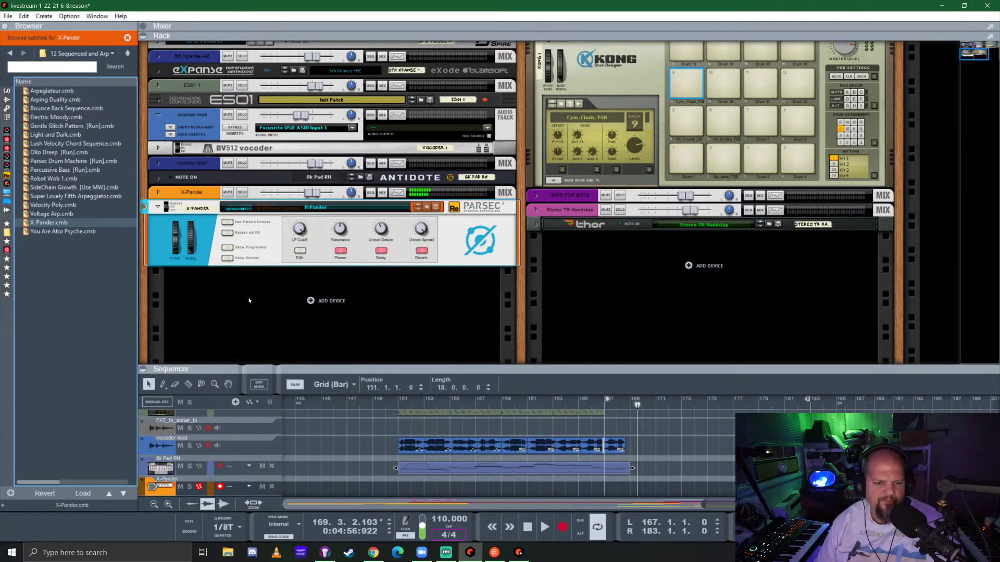
# Show the devices inside the X-Pander Combinator and unfold its Thor synthesizer to examine the step sequencer
pyautogui.click(227, 258)
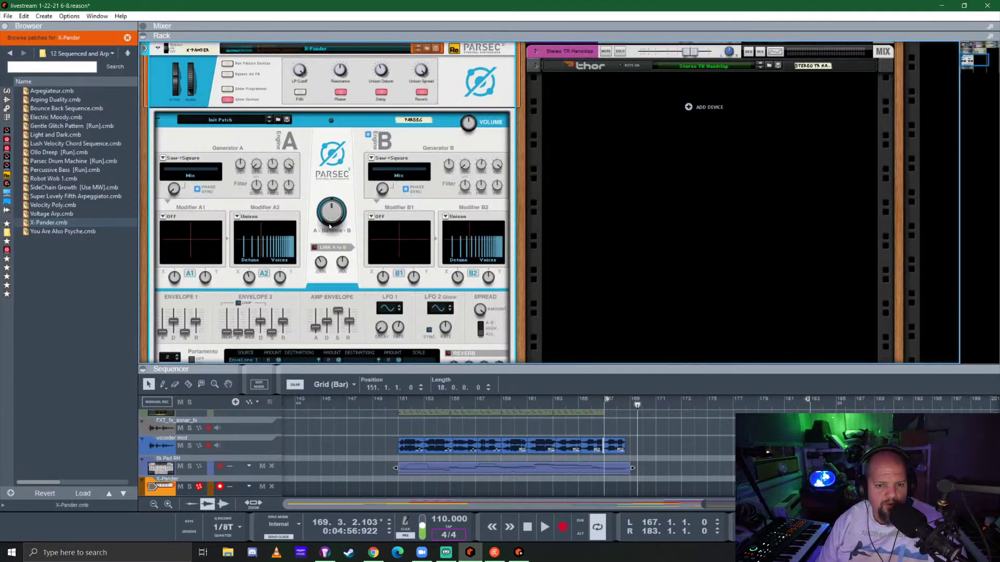
pyautogui.scroll(-3, 346, 247)
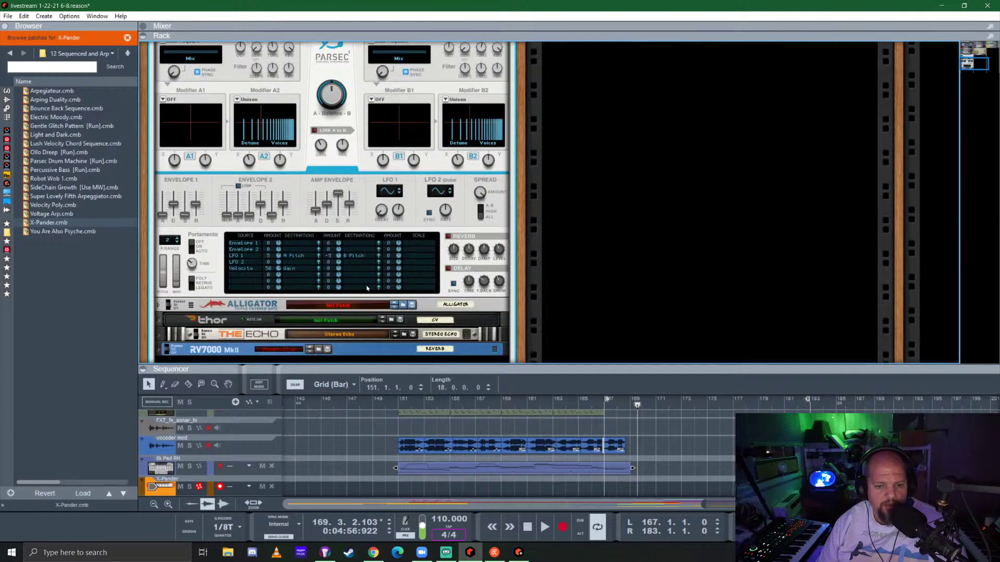
pyautogui.scroll(-3, 357, 249)
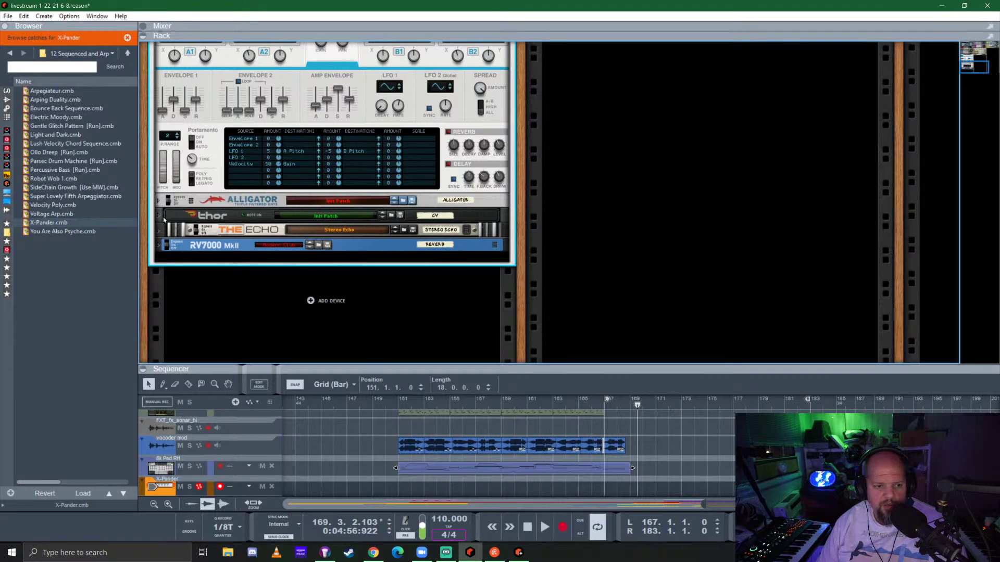
pyautogui.click(159, 217)
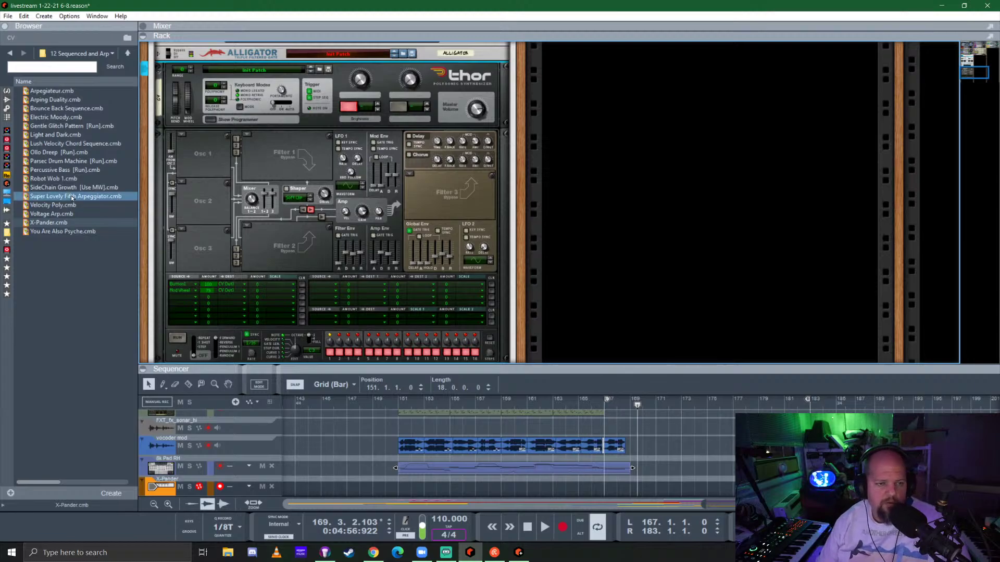
# Fold the X-Pander's Thor synthesizer and unfold its Alligator filtered gate to examine the pattern and gate settings
pyautogui.click(158, 73)
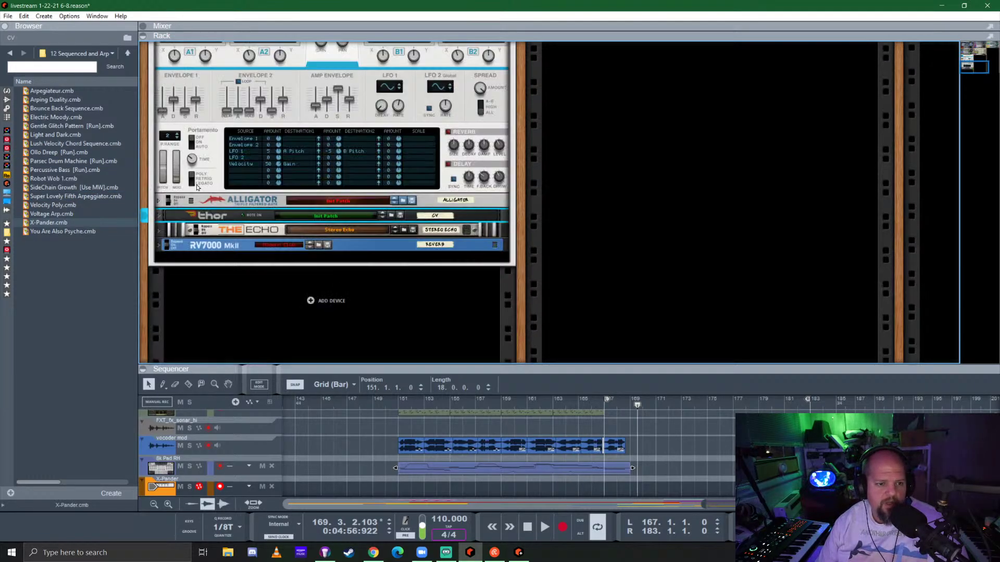
pyautogui.click(160, 201)
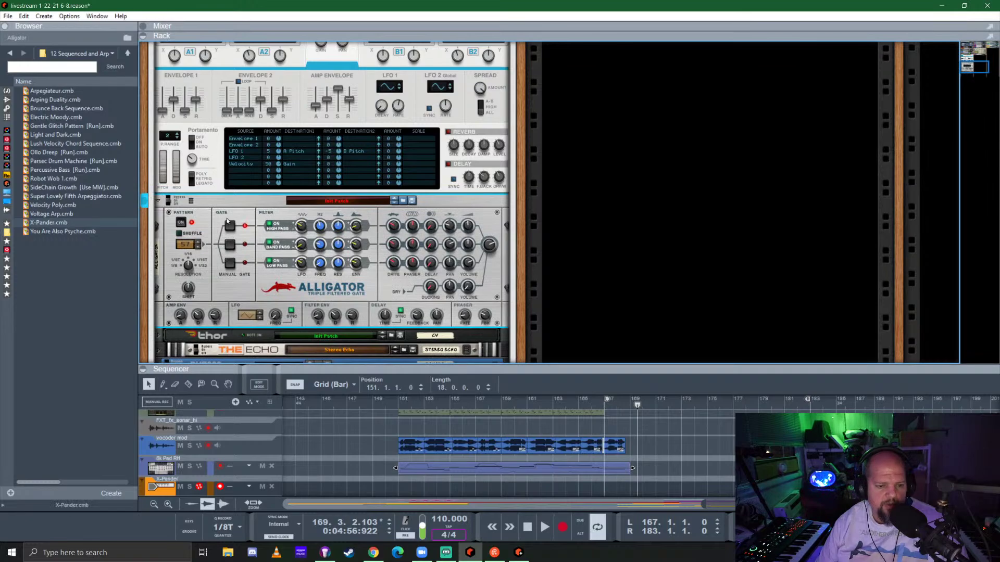
pyautogui.scroll(-2, 283, 263)
pyautogui.scroll(1, 224, 228)
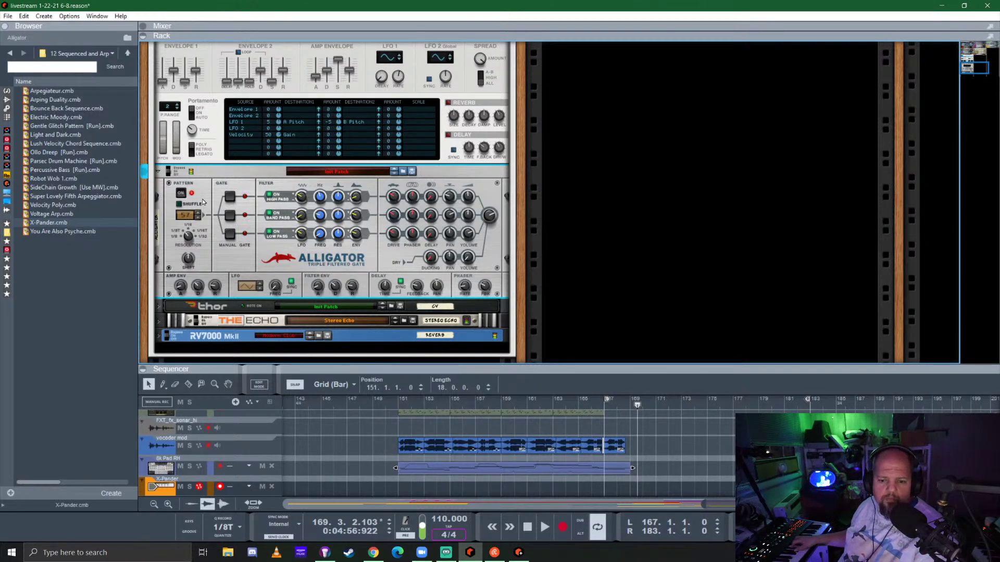
# Rehearse over playback from bar 167, and record a 16-bar part on the X-Pander track
pyautogui.press('space')
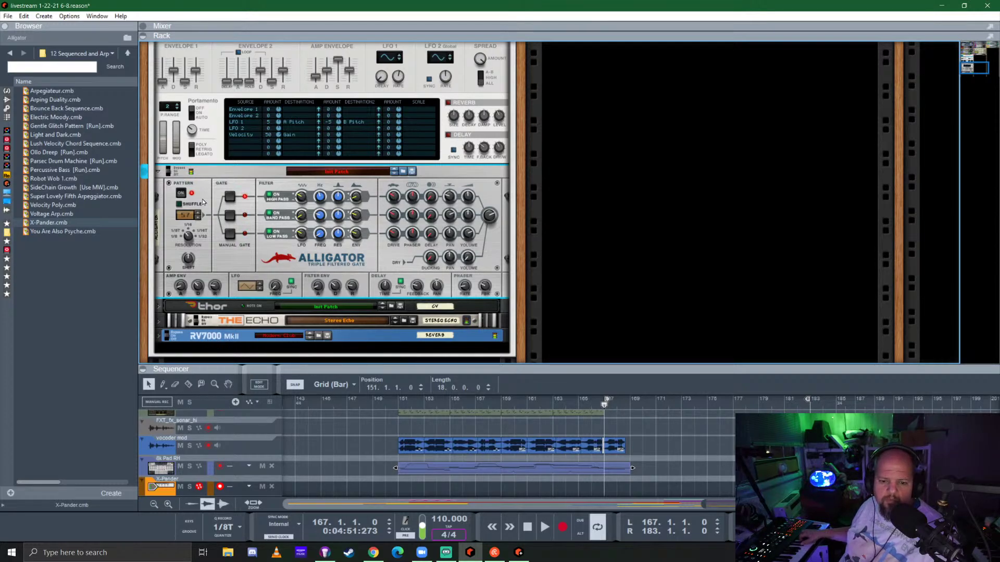
pyautogui.press('space')
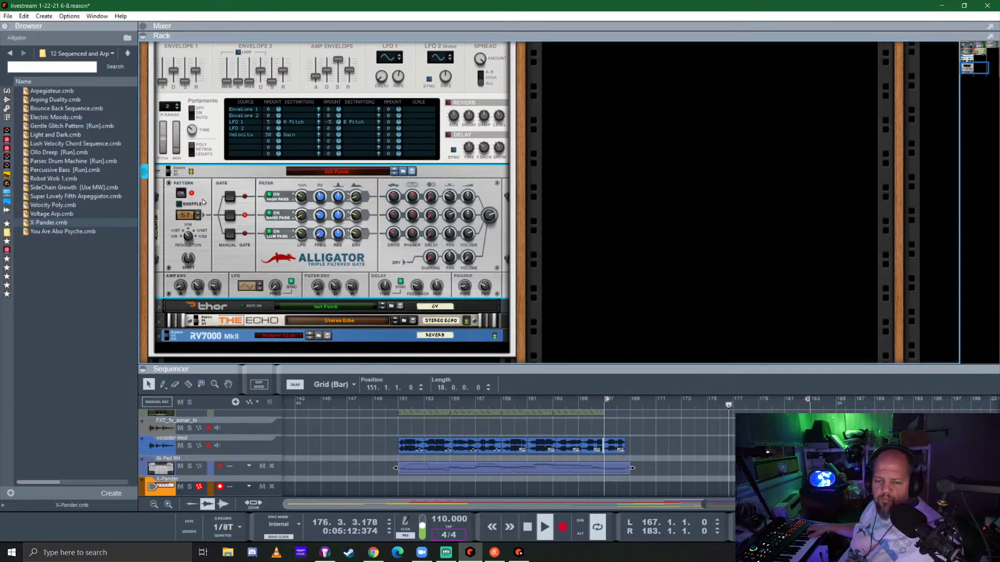
pyautogui.press('space')
pyautogui.hotkey('ctrl', 'Return')
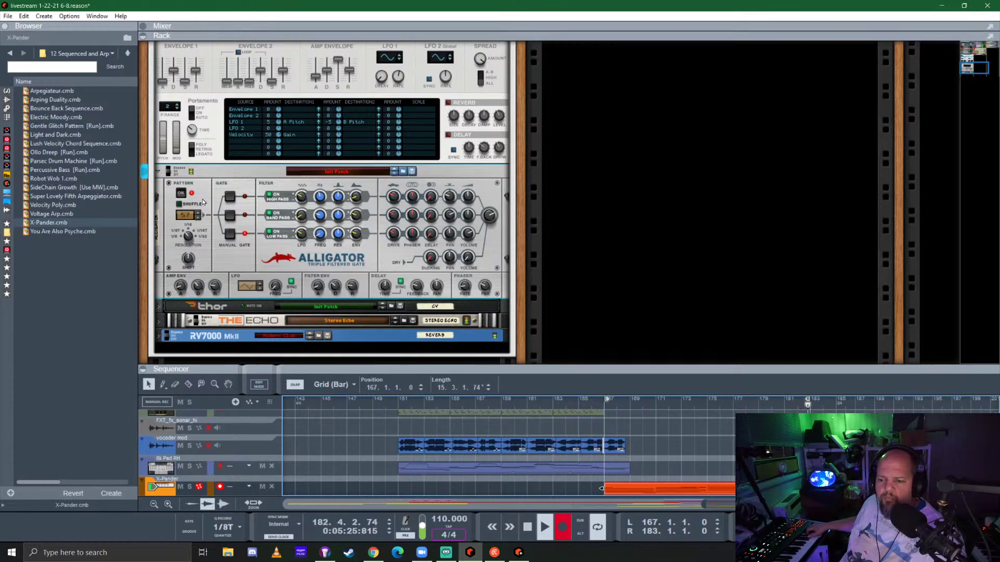
pyautogui.press('space')
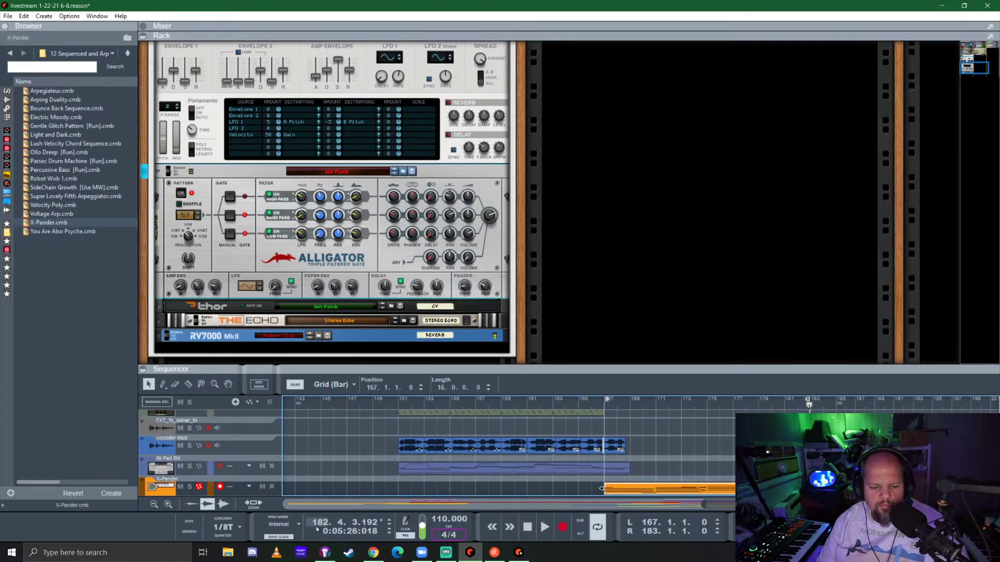
# Quantize the recorded X-Pander clip at 1/4 and return the quantize value to 1/8T
pyautogui.click(240, 529)
pyautogui.click(275, 441)
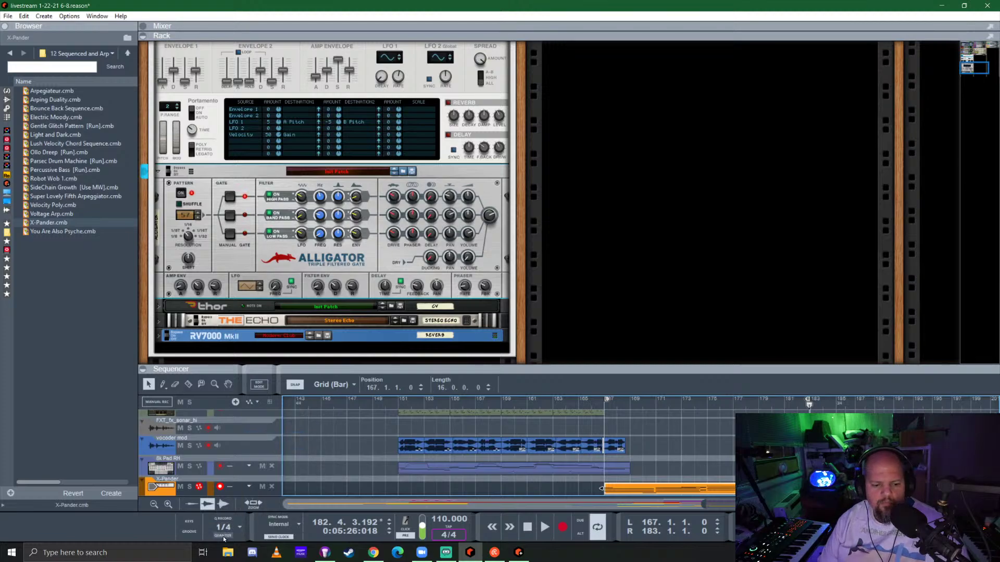
pyautogui.click(237, 528)
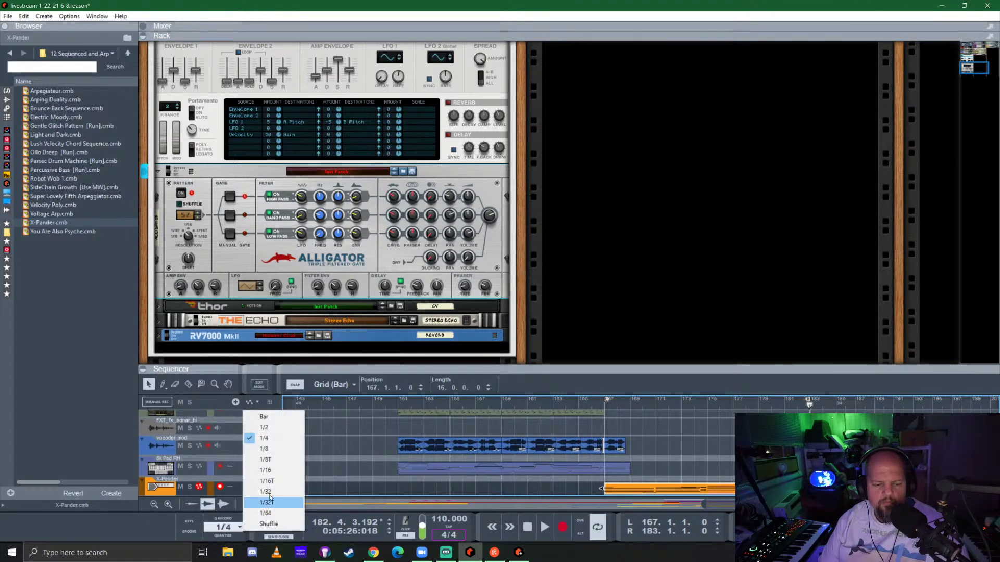
pyautogui.click(281, 466)
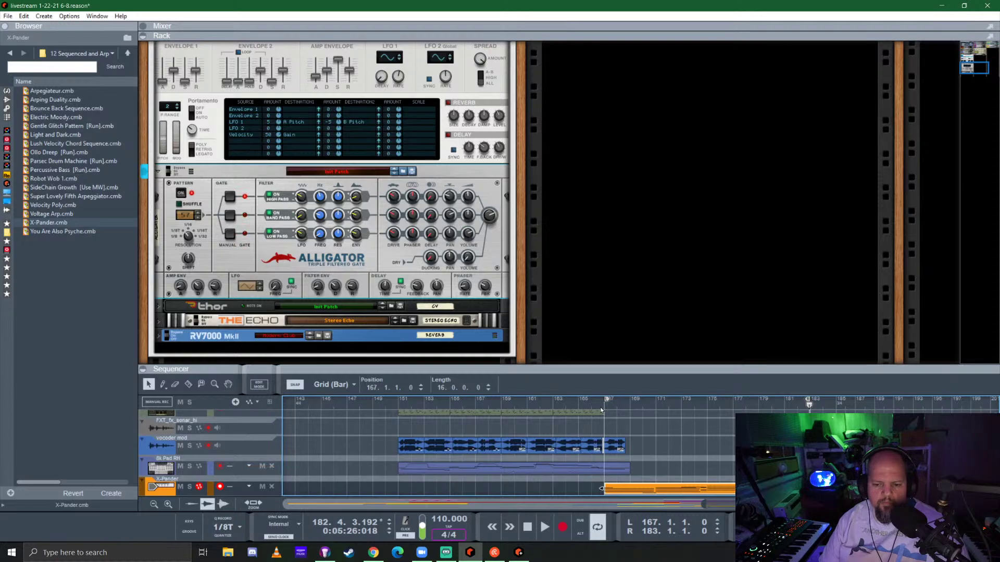
# Hide the X-Pander Combinator's inner devices and fold it in the rack while the new part plays
pyautogui.scroll(5, 215, 217)
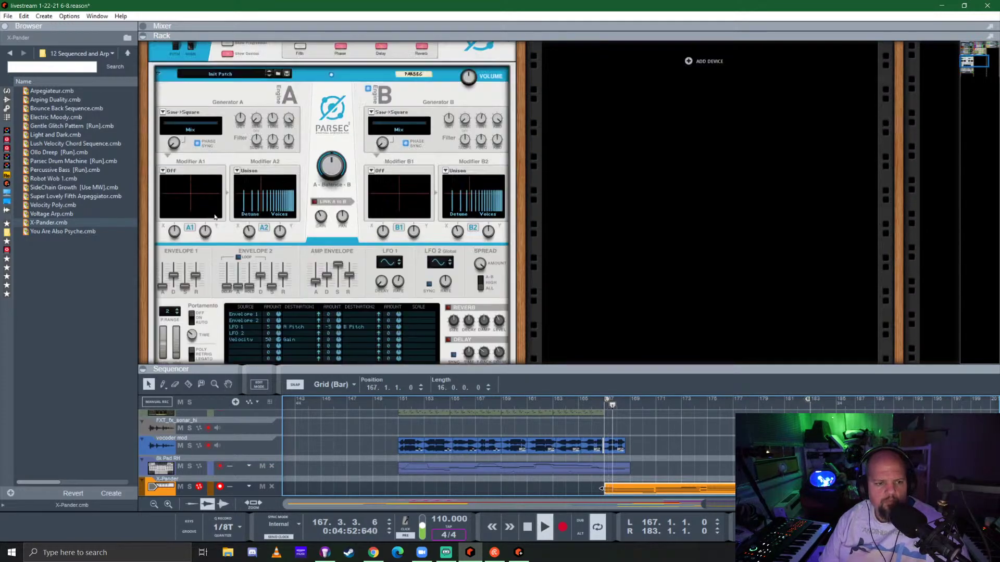
pyautogui.scroll(3, 215, 217)
pyautogui.click(227, 169)
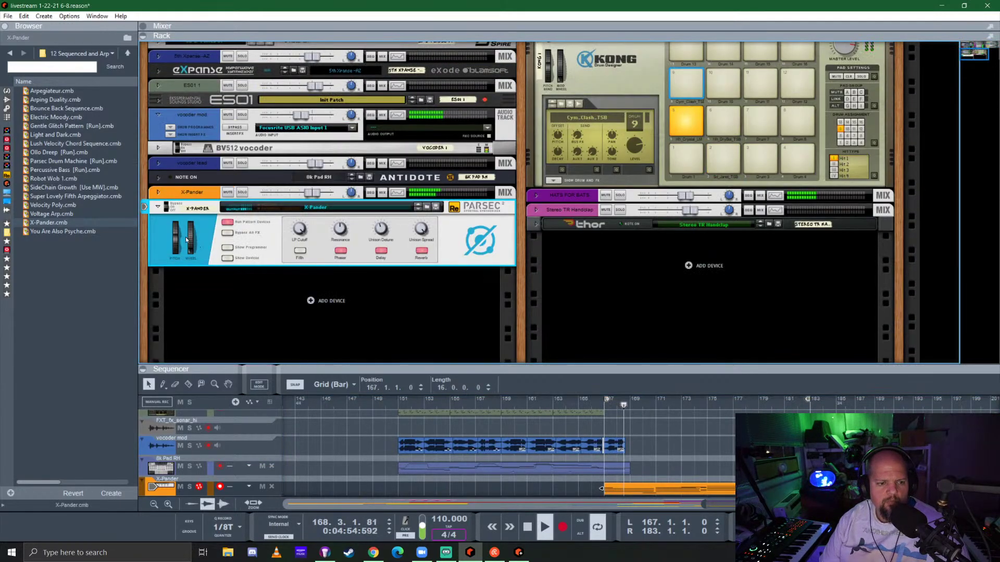
pyautogui.click(158, 207)
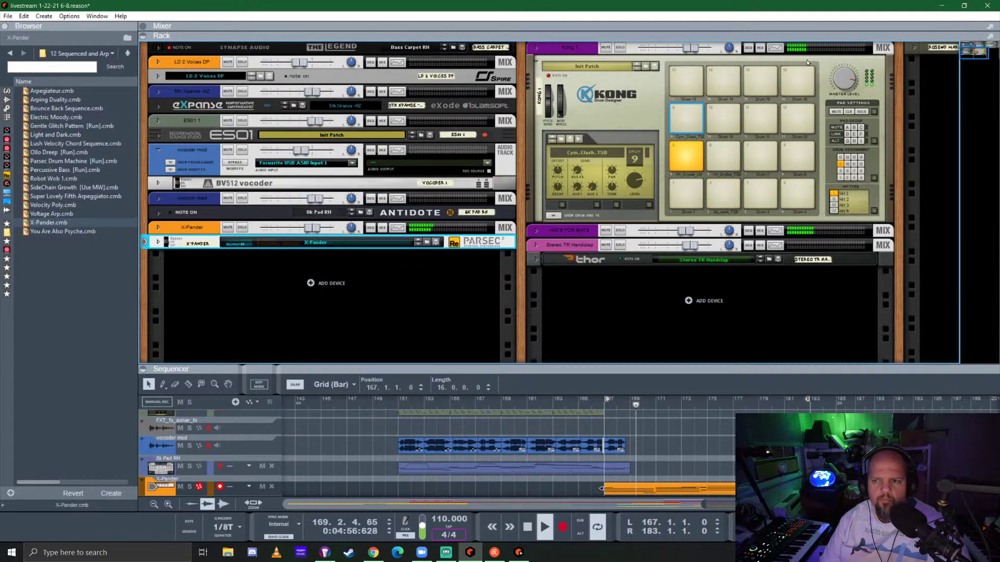
# Turn on the FX1 send for the X-Pander channel in the mixer and return to the rack
pyautogui.press('F5')
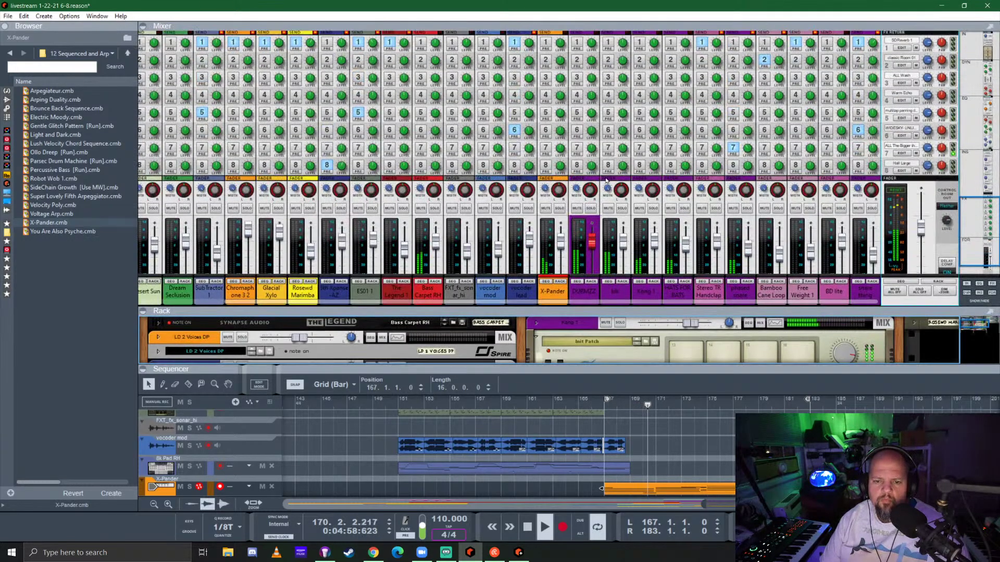
pyautogui.scroll(-1, 606, 180)
pyautogui.scroll(3, 521, 156)
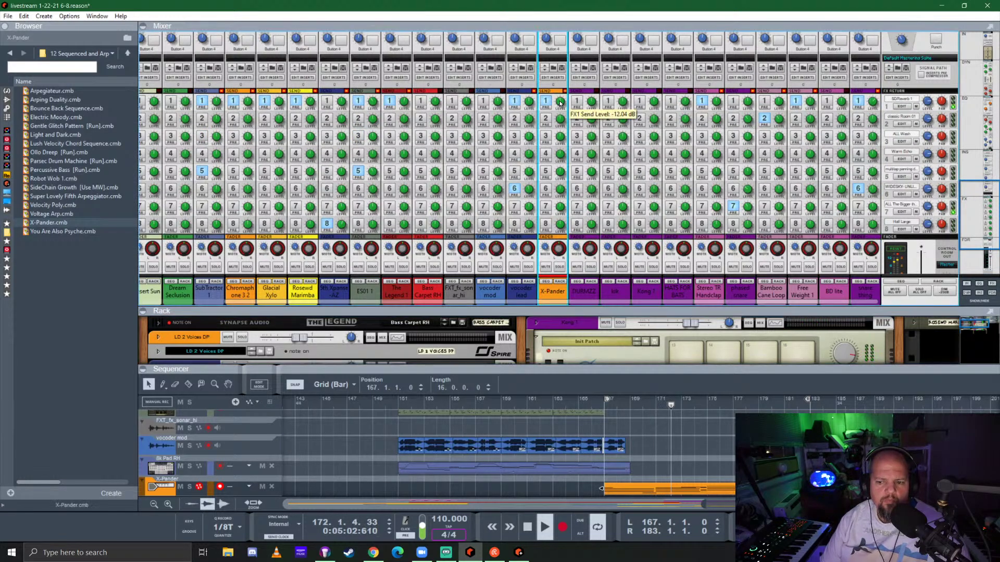
pyautogui.scroll(-3, 544, 155)
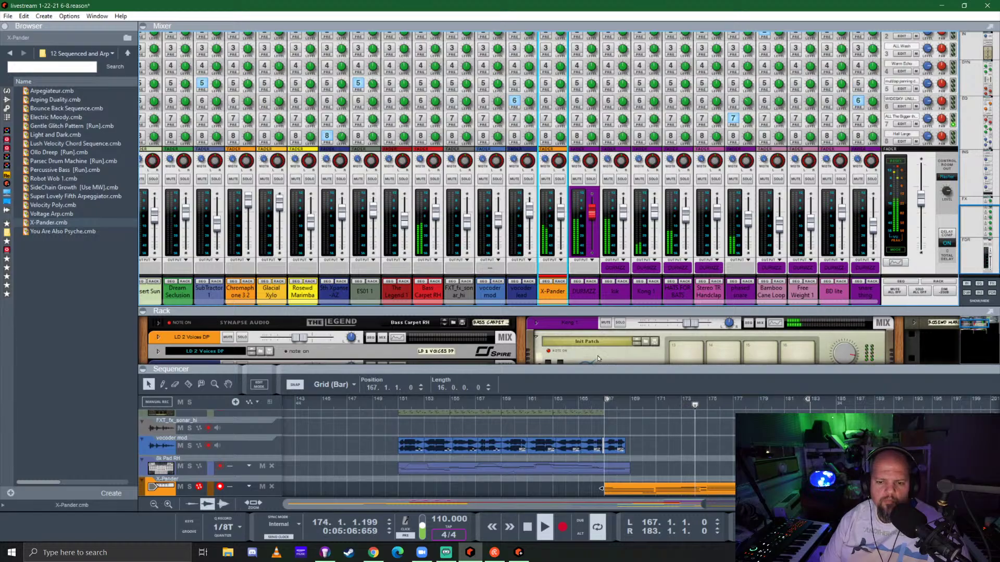
pyautogui.press('F5')
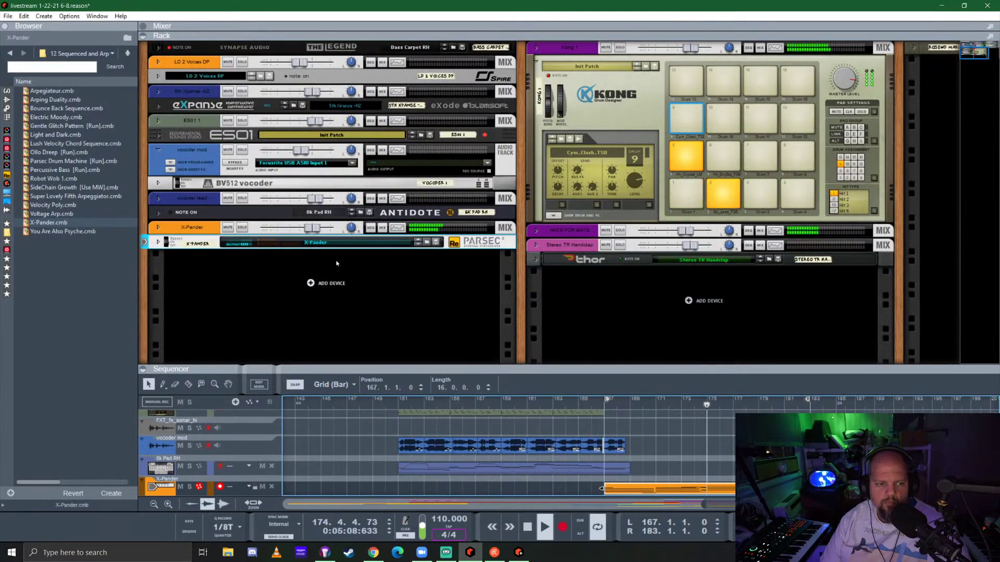
# Add a Layers Wave Edition instrument below the X-Pander and show its Arps & Sequences patches
pyautogui.click(7, 91)
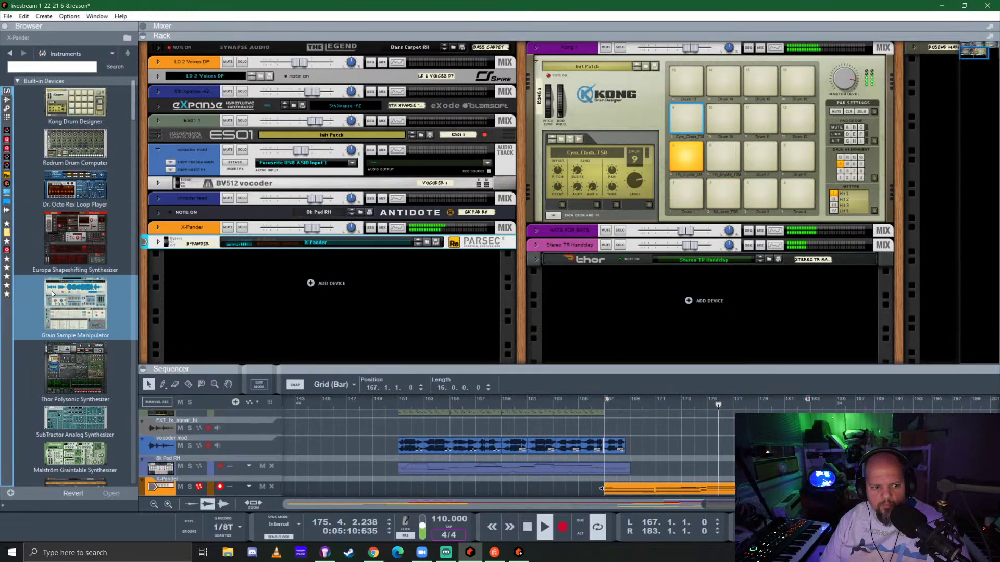
pyautogui.scroll(-10, 63, 286)
pyautogui.scroll(5, 63, 286)
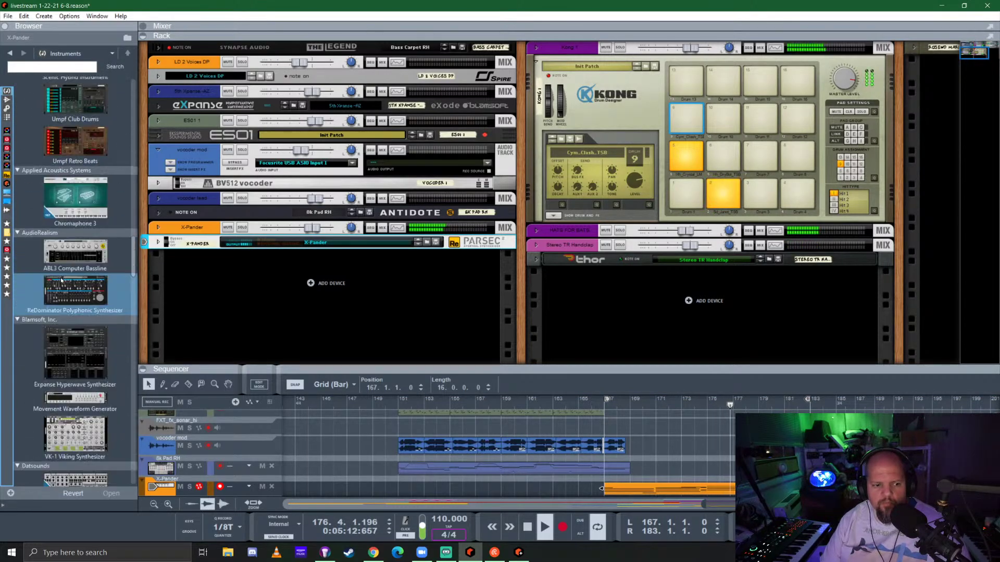
pyautogui.scroll(2, 58, 268)
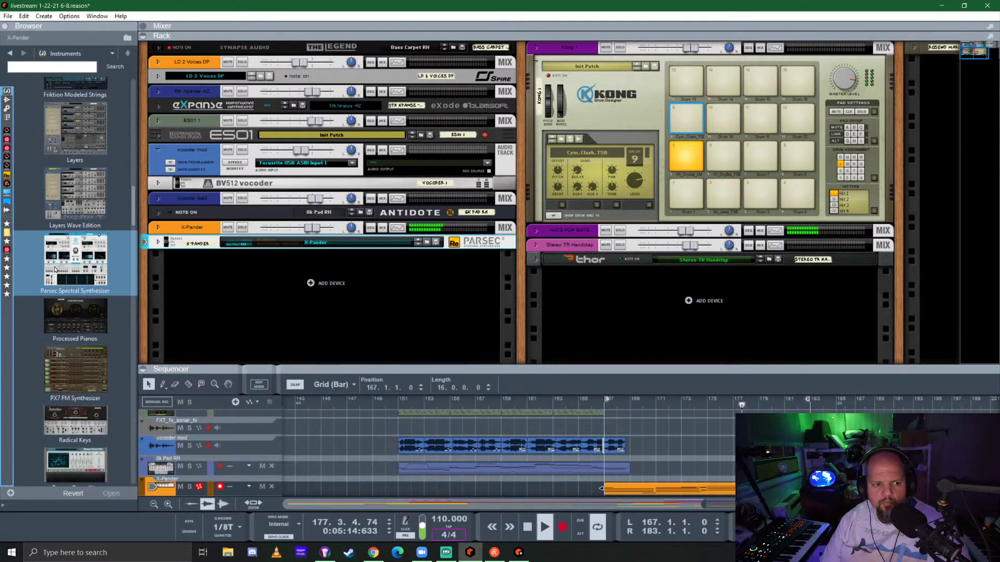
pyautogui.moveTo(76, 219); pyautogui.dragTo(353, 307)
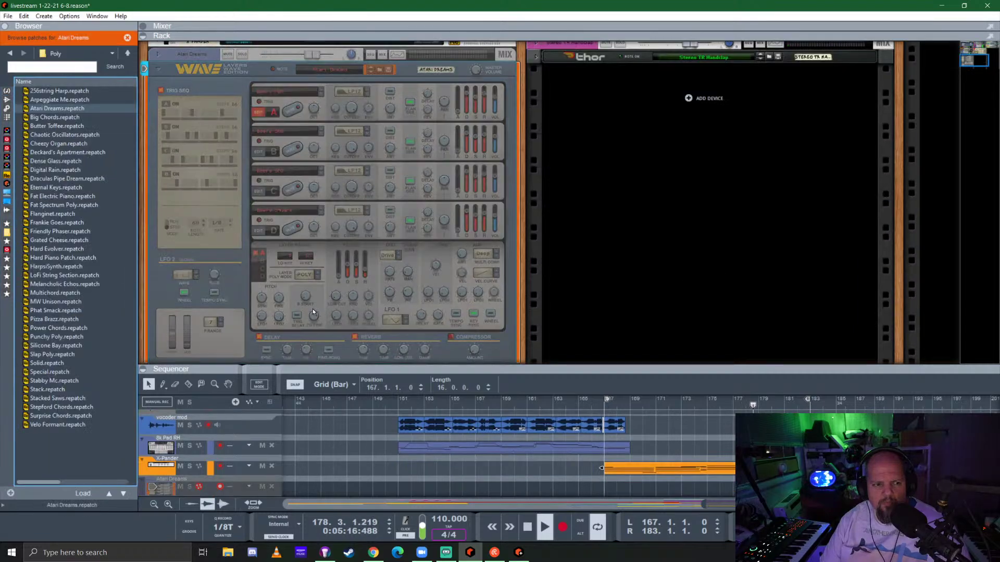
pyautogui.click(126, 53)
pyautogui.doubleClick(40, 93)
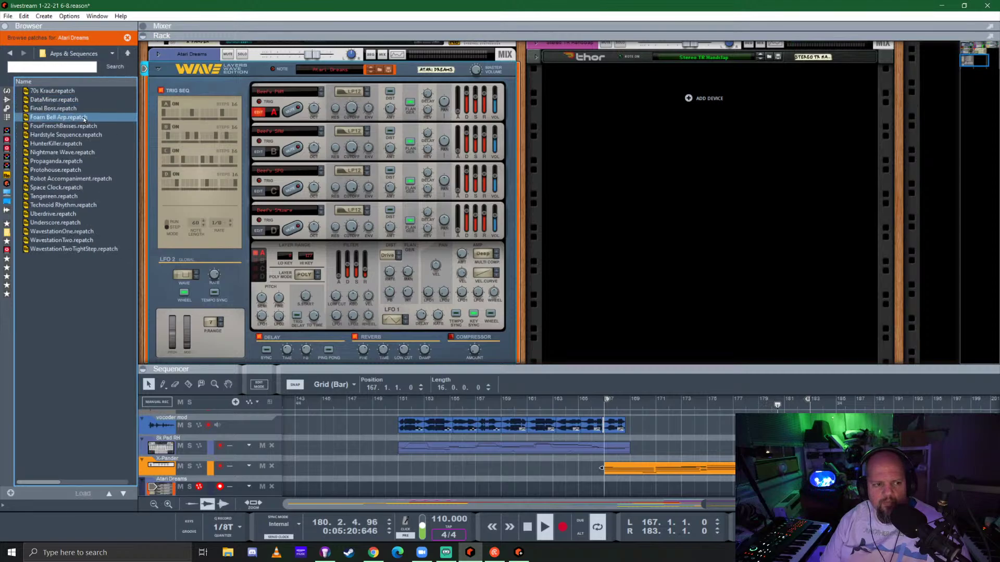
# Look through the Arps & Sequences patches and try WavestationOne.repatch on Layers Wave Edition
pyautogui.click(94, 102)
pyautogui.press('Up')
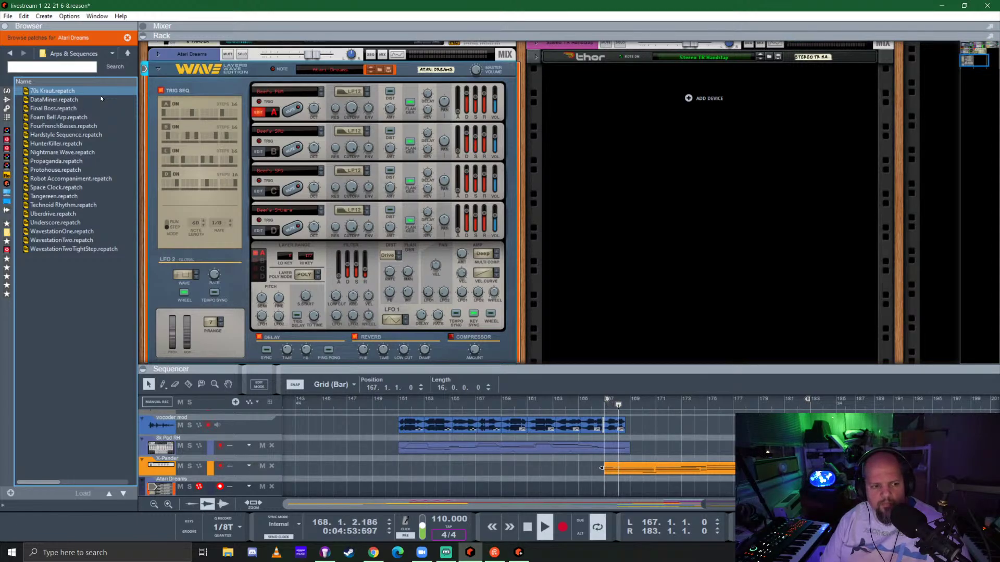
pyautogui.click(105, 108)
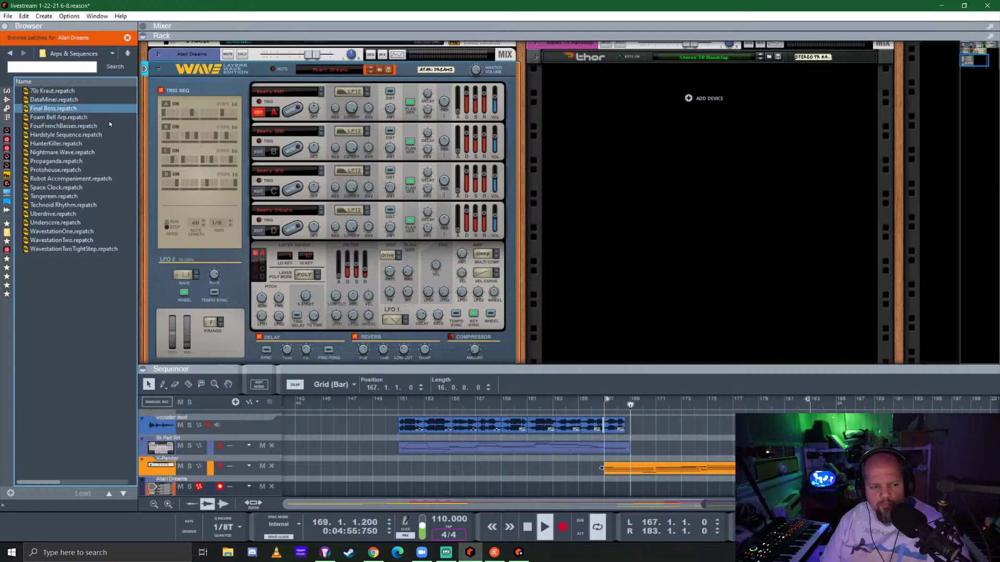
pyautogui.click(115, 223)
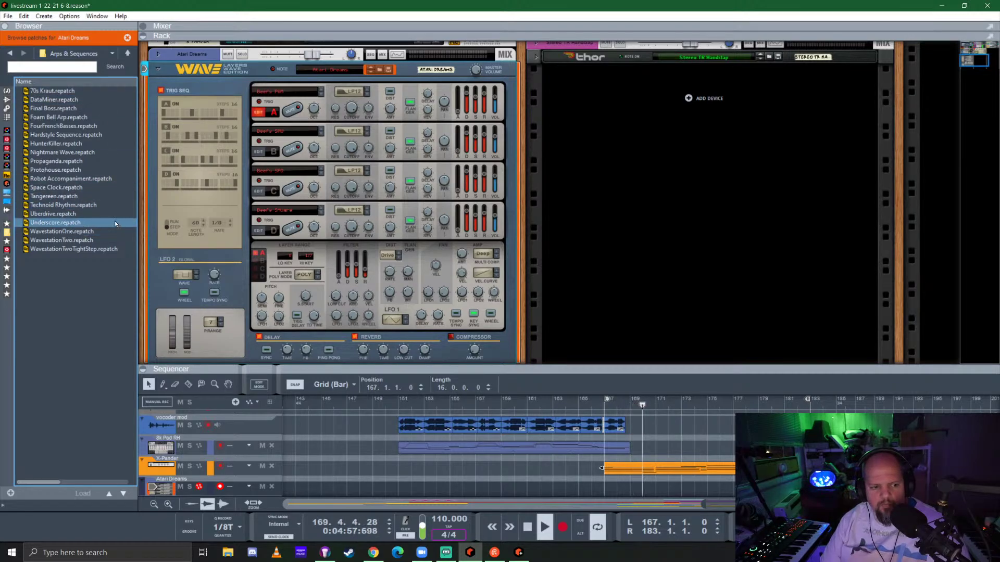
pyautogui.click(71, 233)
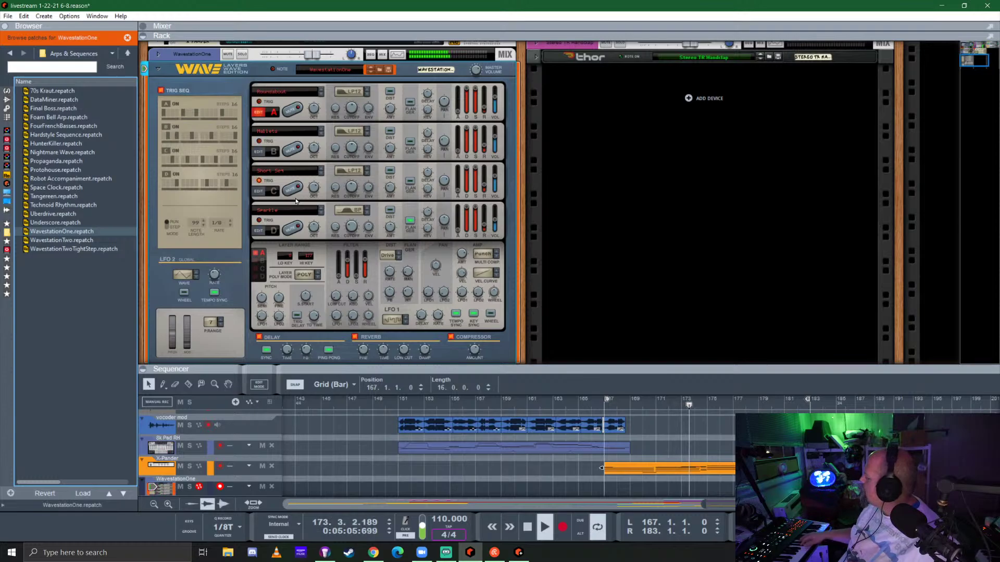
# Try Underscore.repatch with its trigger sequencer rate set to 1/8
pyautogui.press('Up')
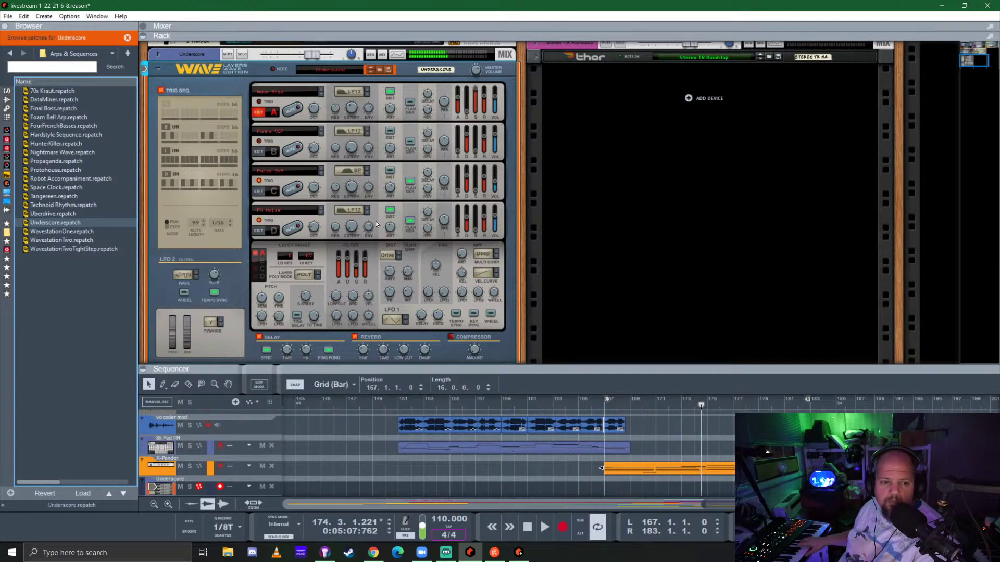
pyautogui.click(231, 221)
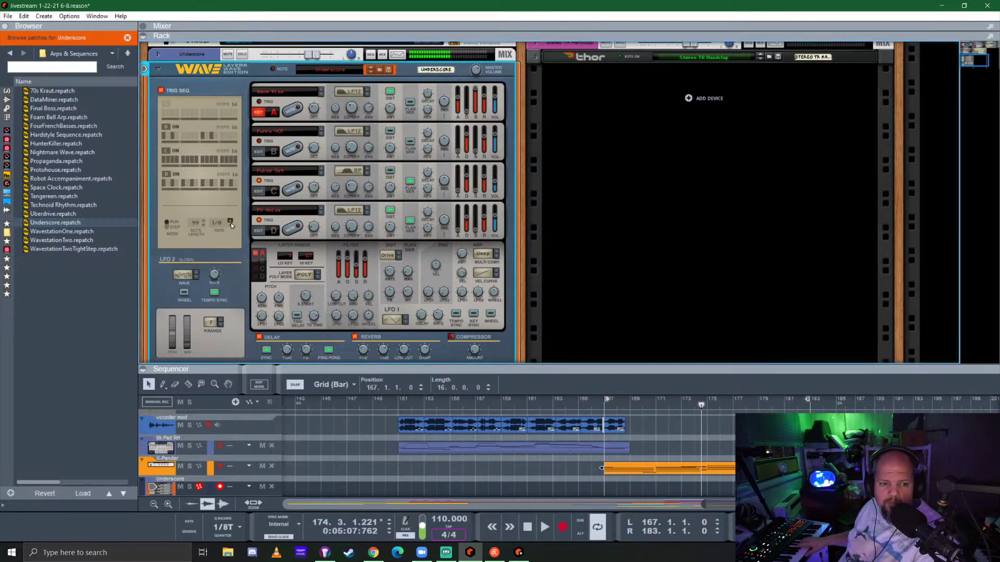
pyautogui.click(217, 223)
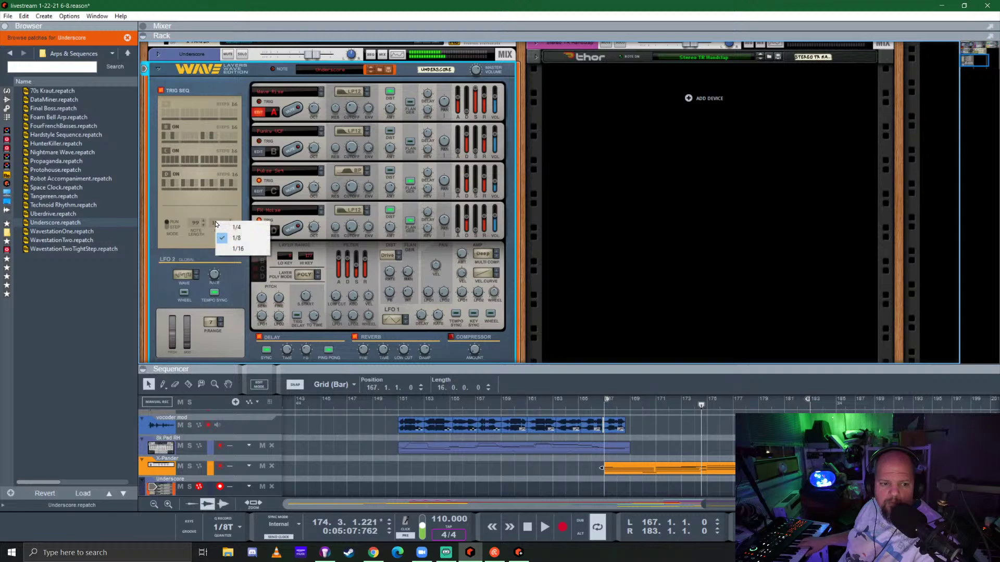
pyautogui.click(226, 207)
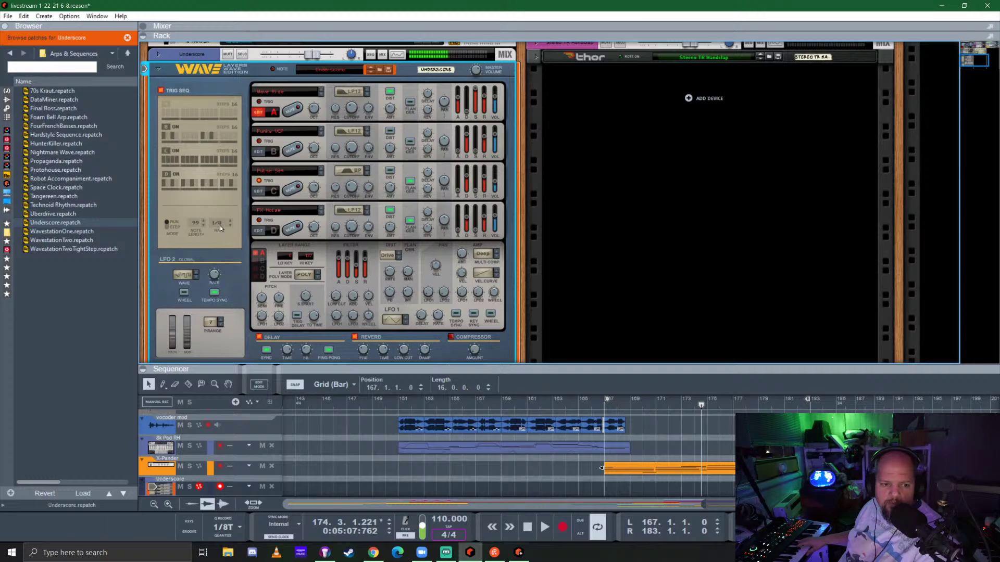
pyautogui.click(219, 224)
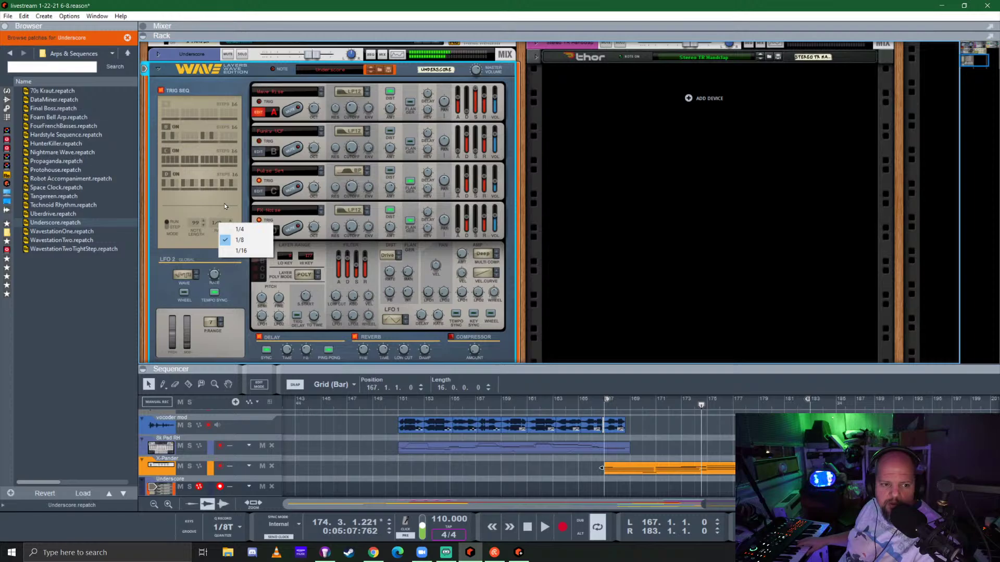
pyautogui.click(224, 203)
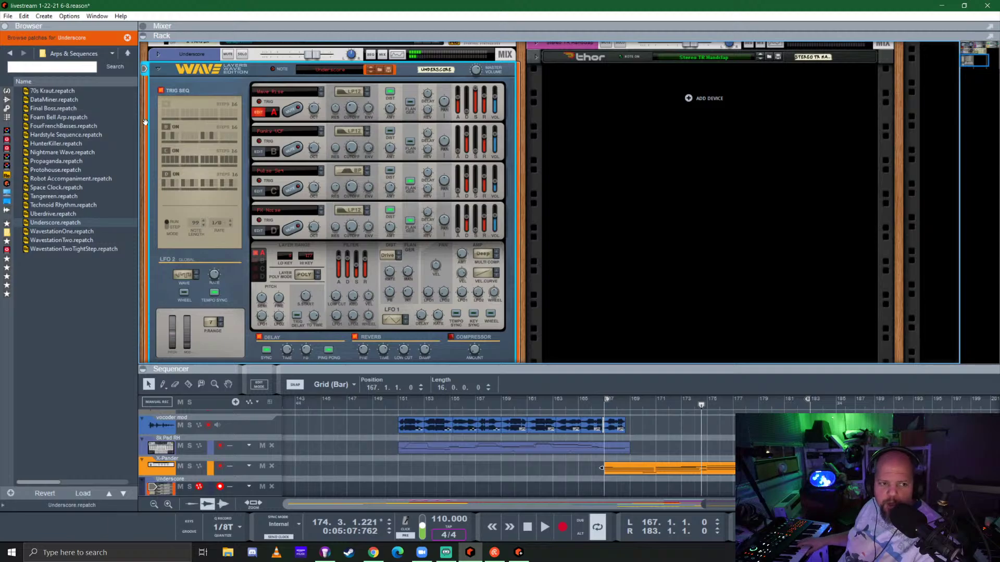
# Load DataMiner.repatch from the Arps & Sequences patches into Layers Wave Edition
pyautogui.press('Up')
pyautogui.press('Up')
pyautogui.press('Up')
pyautogui.press('Up')
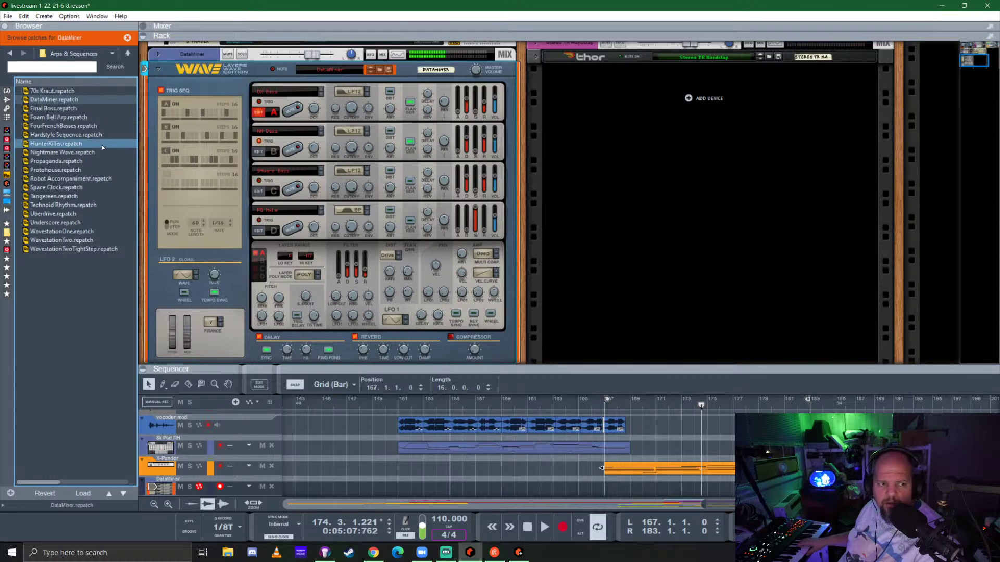
# Load Docile Pad.repatch from the Lead patches into Layers Wave Edition
pyautogui.click(127, 53)
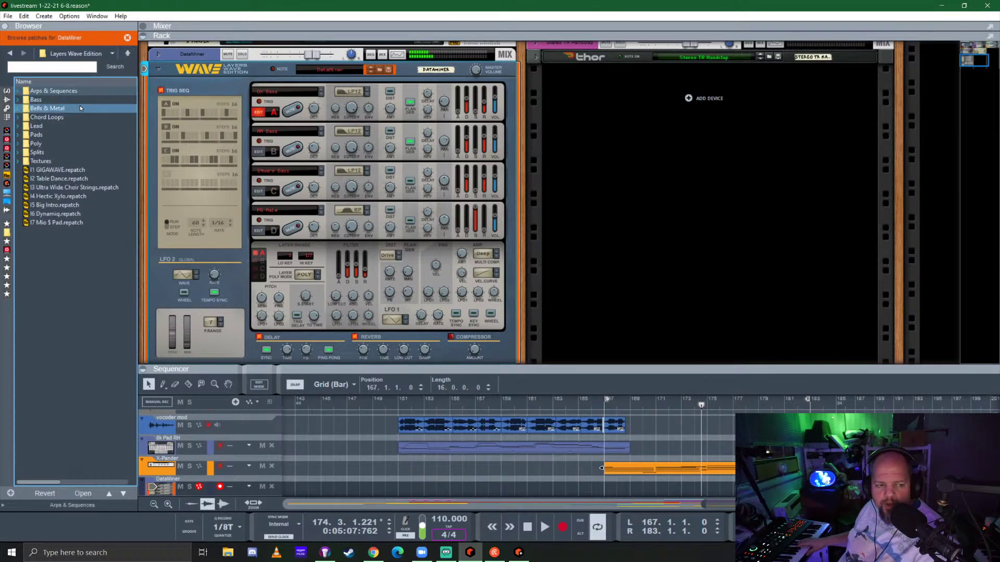
pyautogui.press('Down')
pyautogui.press('Down')
pyautogui.press('Down')
pyautogui.press('Down')
pyautogui.press('Down')
pyautogui.press('Down')
pyautogui.press('Down')
pyautogui.press('Down')
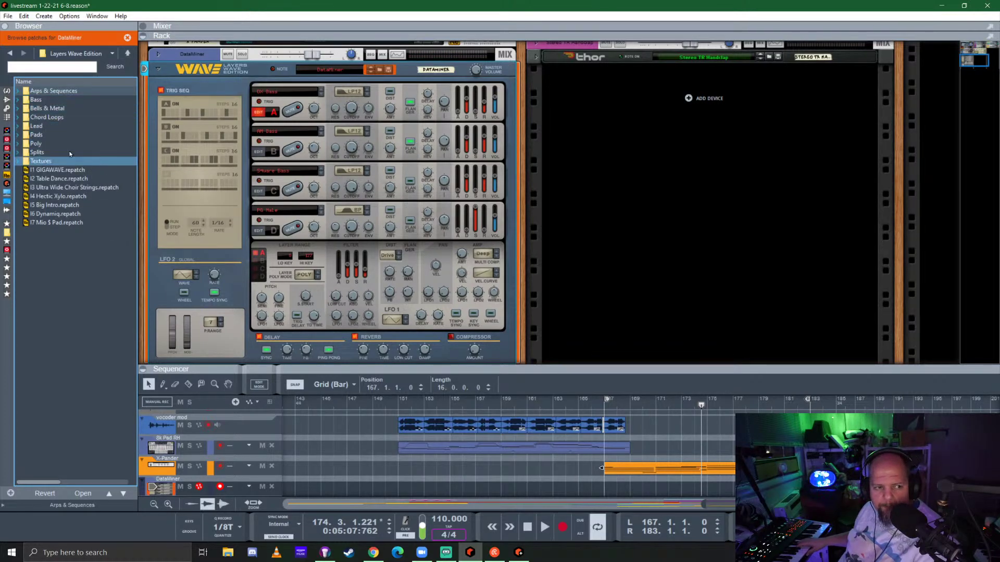
pyautogui.click(61, 135)
pyautogui.click(60, 129)
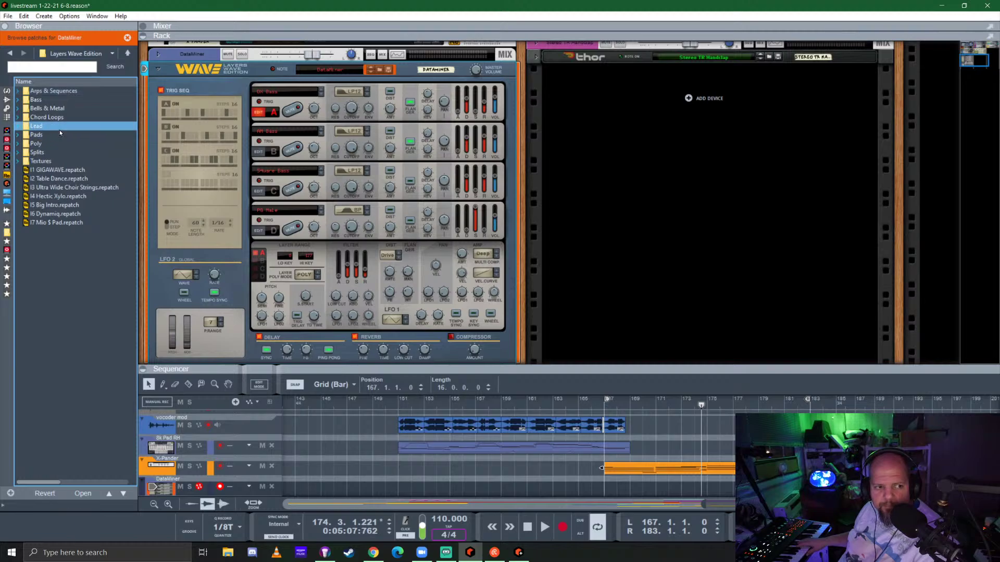
pyautogui.doubleClick(59, 130)
pyautogui.moveTo(60, 127); pyautogui.dragTo(239, 182)
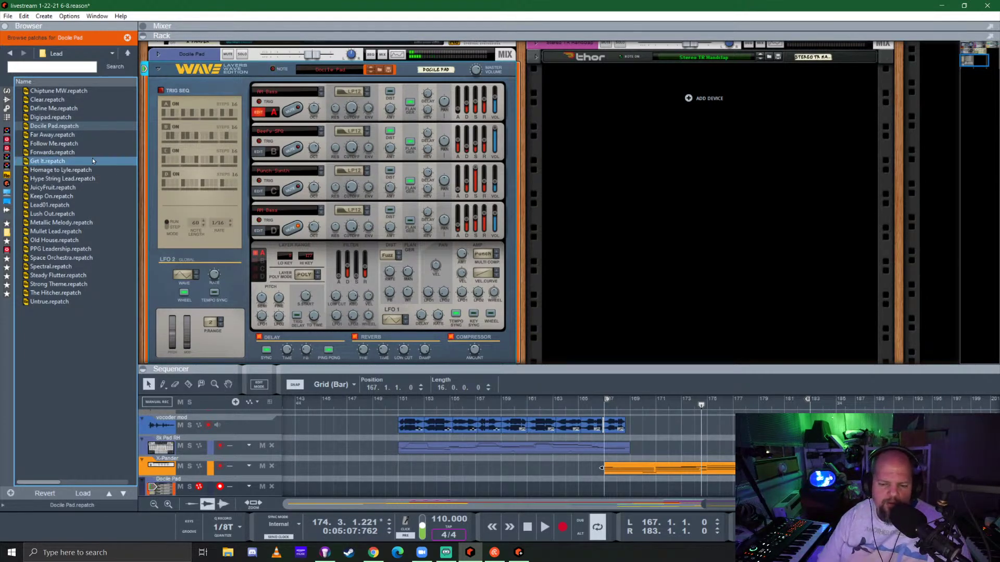
# Play the song from bar 151 and look through the available instrument devices
pyautogui.click(395, 405)
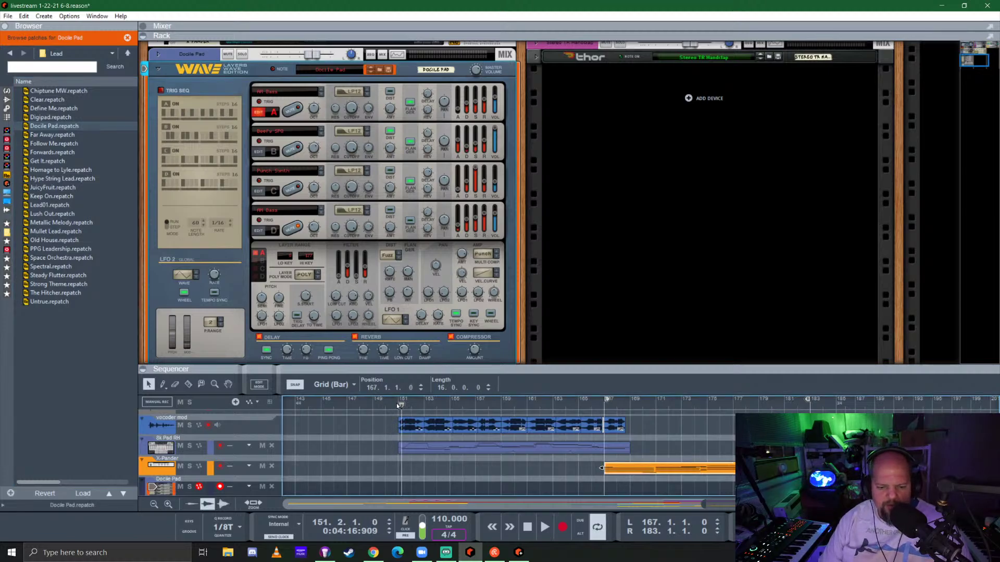
pyautogui.press('space')
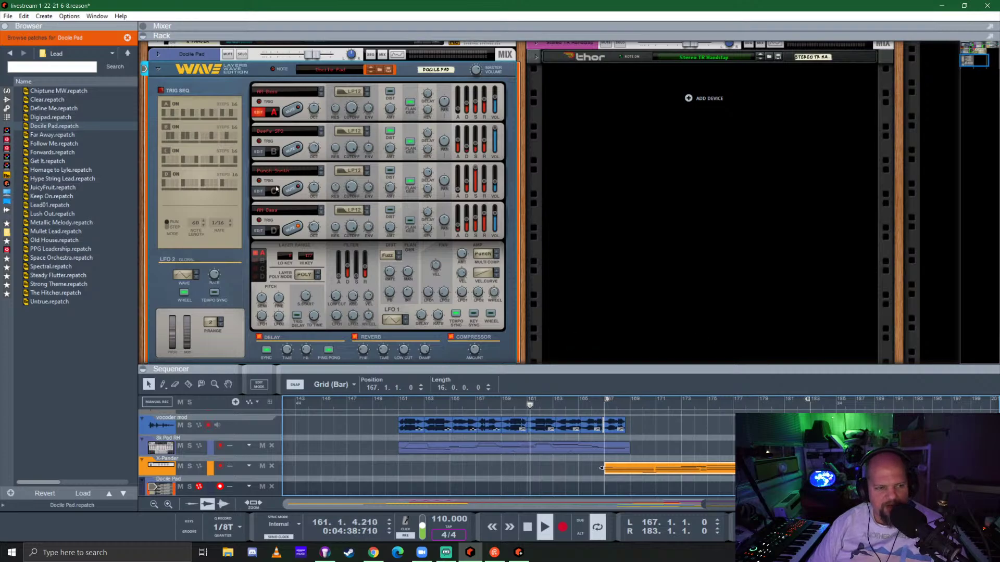
pyautogui.click(7, 90)
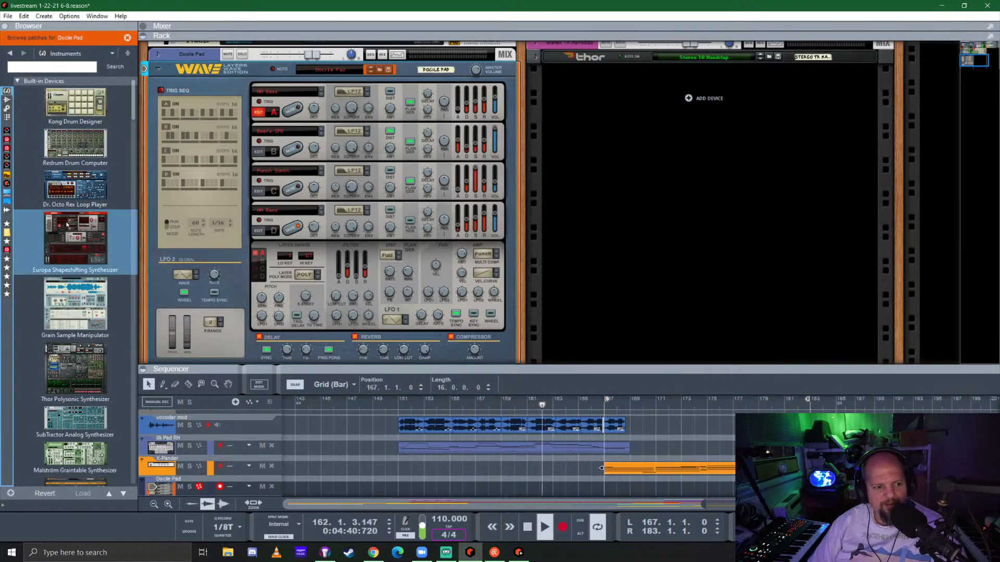
pyautogui.scroll(-15, 64, 224)
pyautogui.scroll(-1, 64, 223)
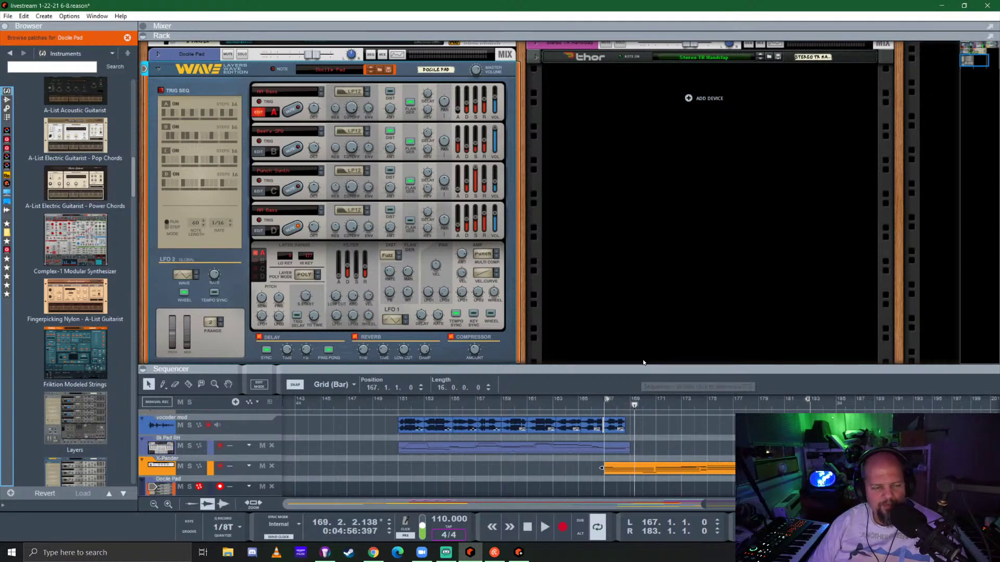
# Delete the PACKS favorites list from the browser
pyautogui.click(7, 185)
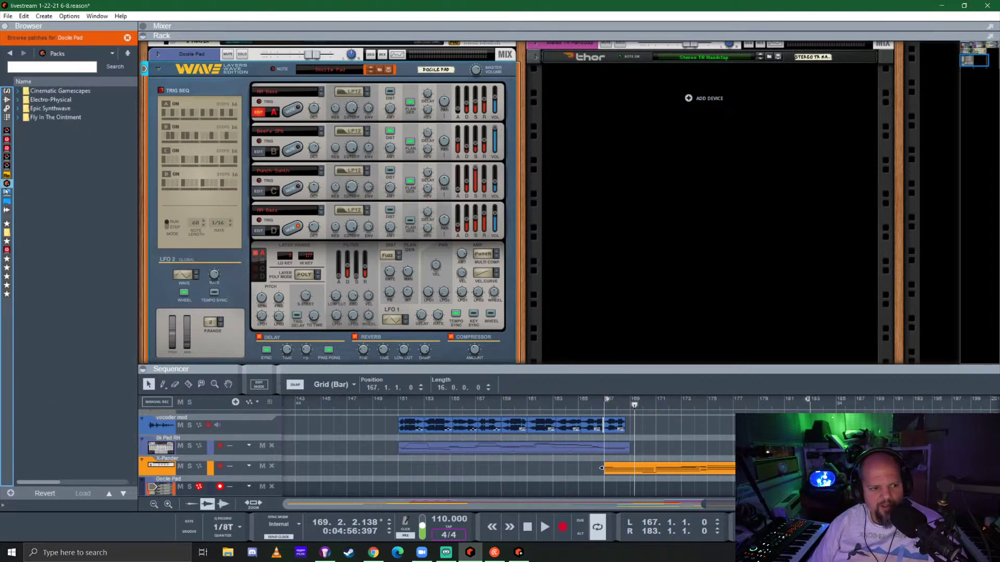
pyautogui.click(7, 241)
pyautogui.rightClick(7, 242)
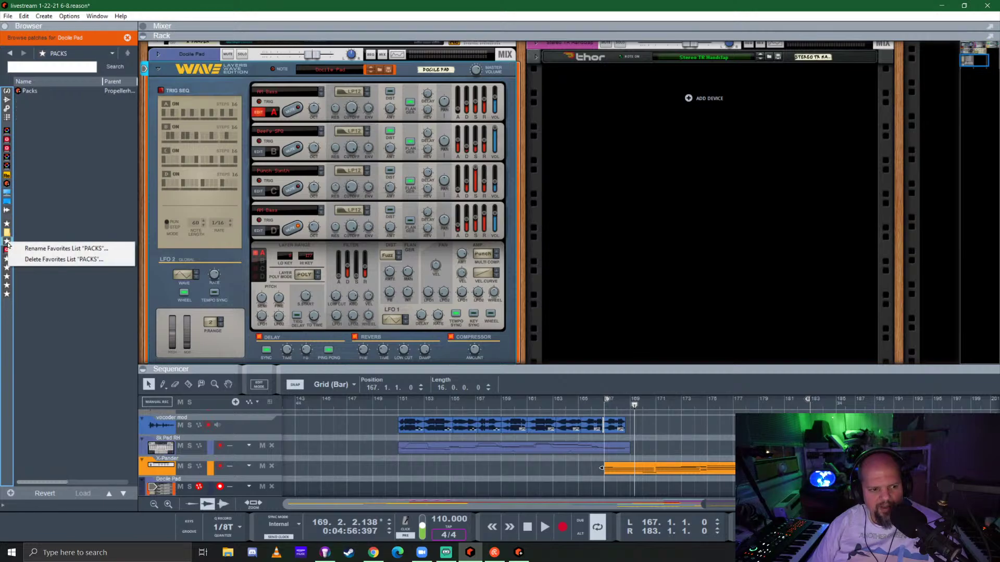
pyautogui.click(44, 260)
pyautogui.click(475, 288)
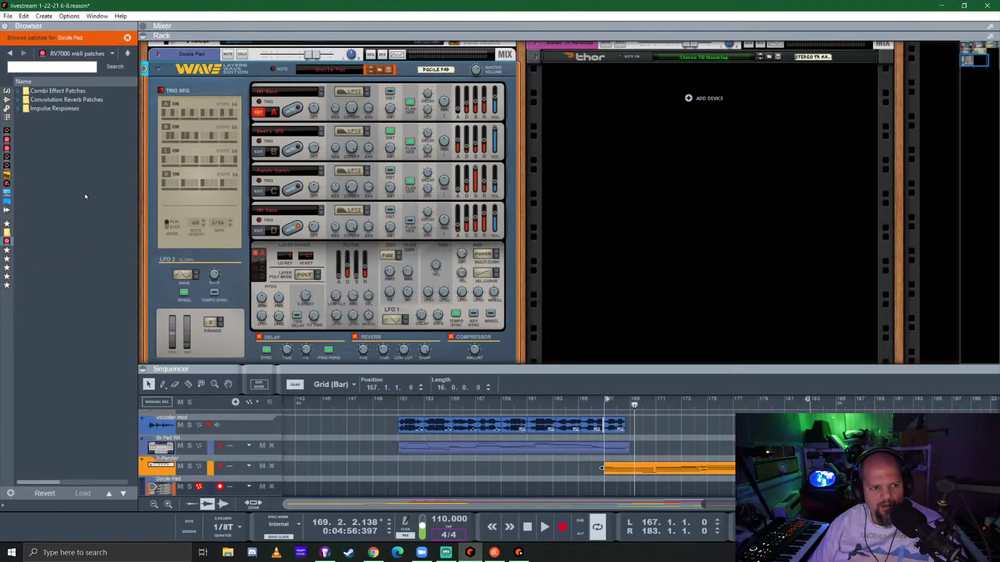
# Add Granular String Pad.repatch from the Cinematic Gamescapes pack as a new instrument below Layers Wave Edition
pyautogui.click(7, 185)
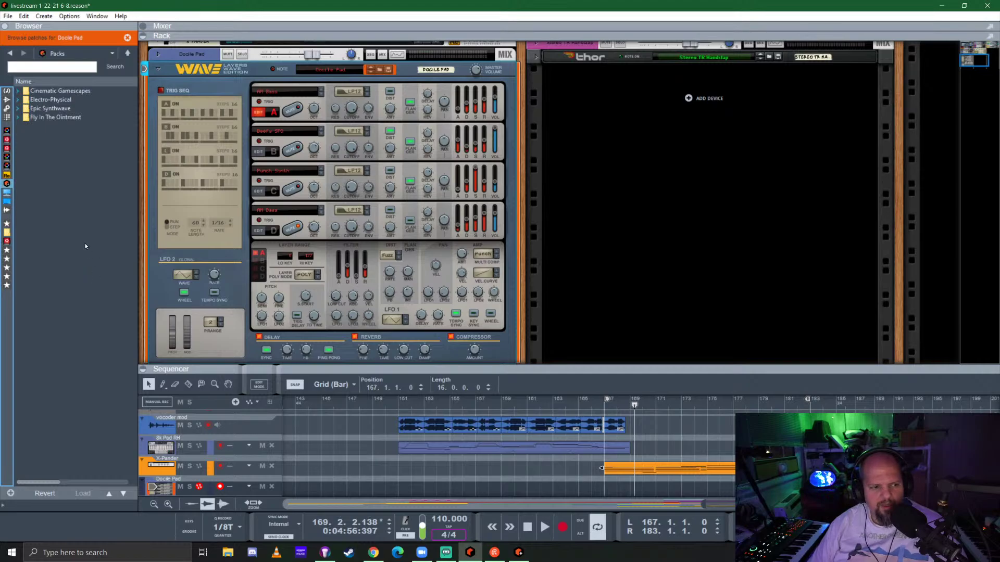
pyautogui.doubleClick(58, 91)
pyautogui.doubleClick(57, 92)
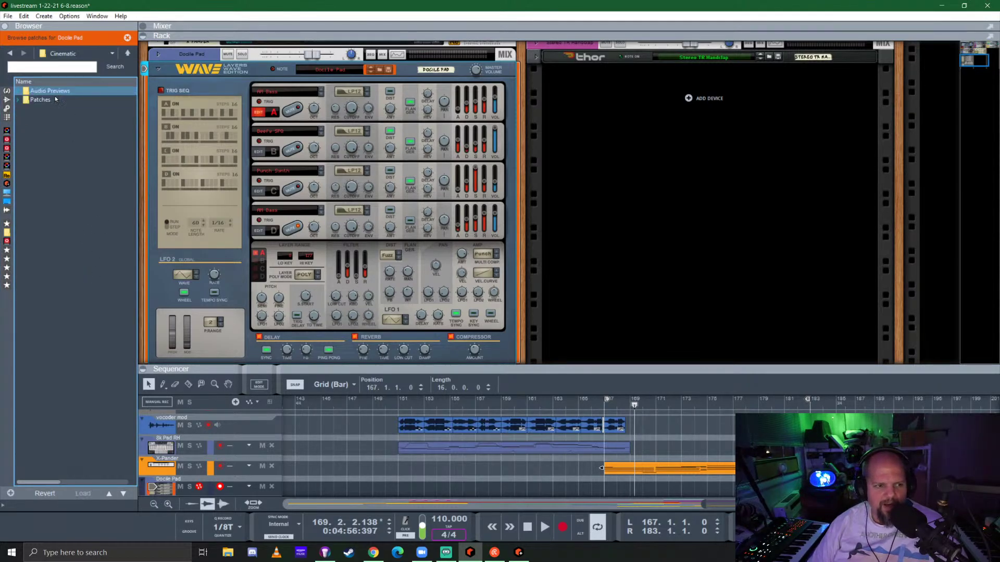
pyautogui.doubleClick(49, 101)
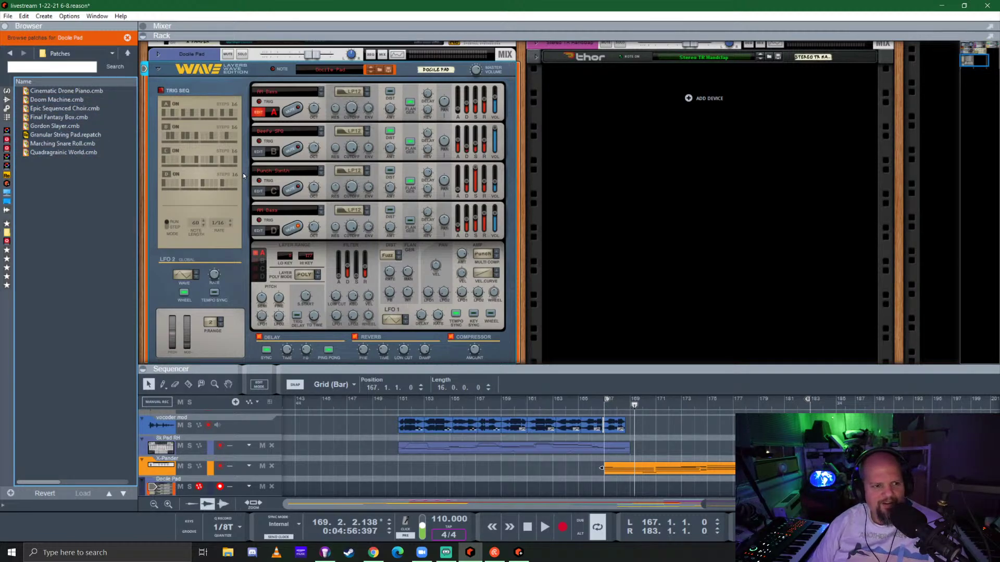
pyautogui.scroll(-3, 242, 174)
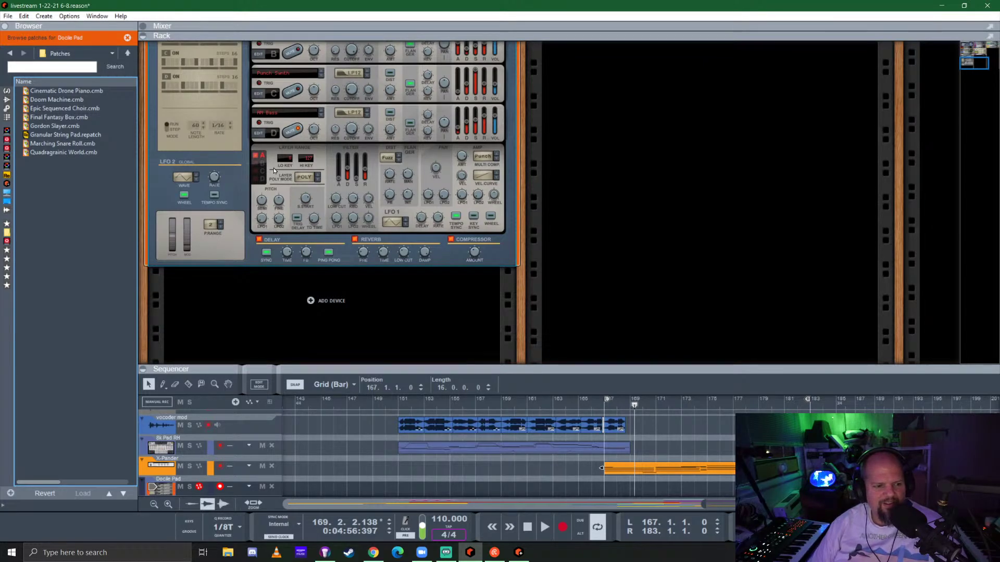
pyautogui.moveTo(65, 134); pyautogui.dragTo(315, 310)
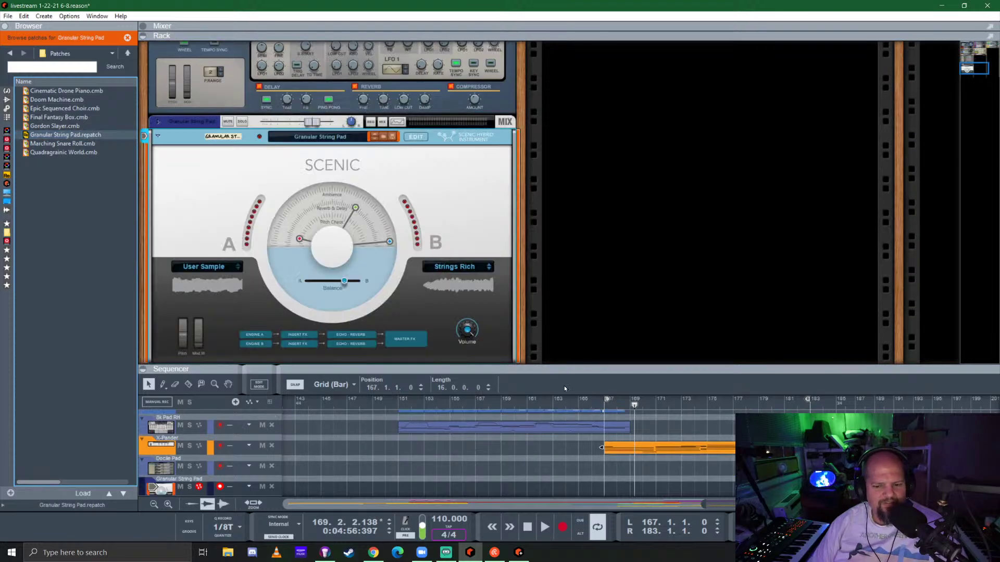
# Copy the X-Pander clip at bar 167 onto the Granular String Pad track and audition it briefly in solo
pyautogui.moveTo(584, 373); pyautogui.dragTo(620, 191)
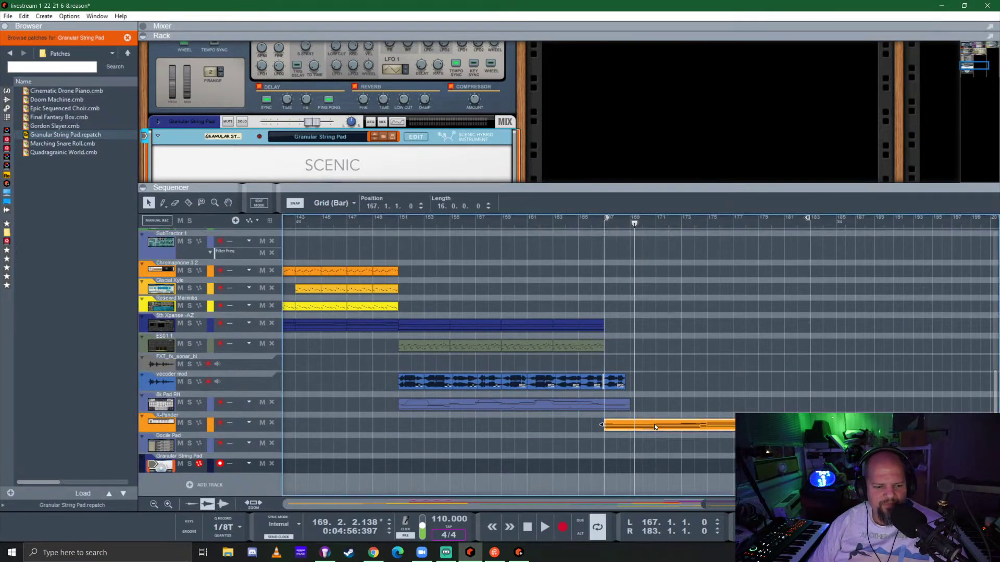
pyautogui.moveTo(653, 424); pyautogui.dragTo(655, 466)
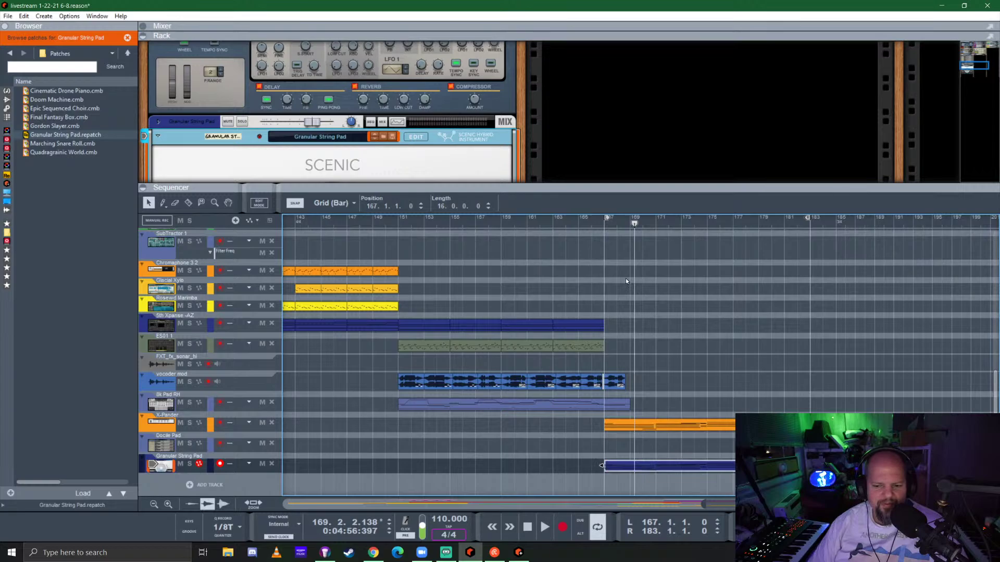
pyautogui.click(605, 224)
pyautogui.click(190, 464)
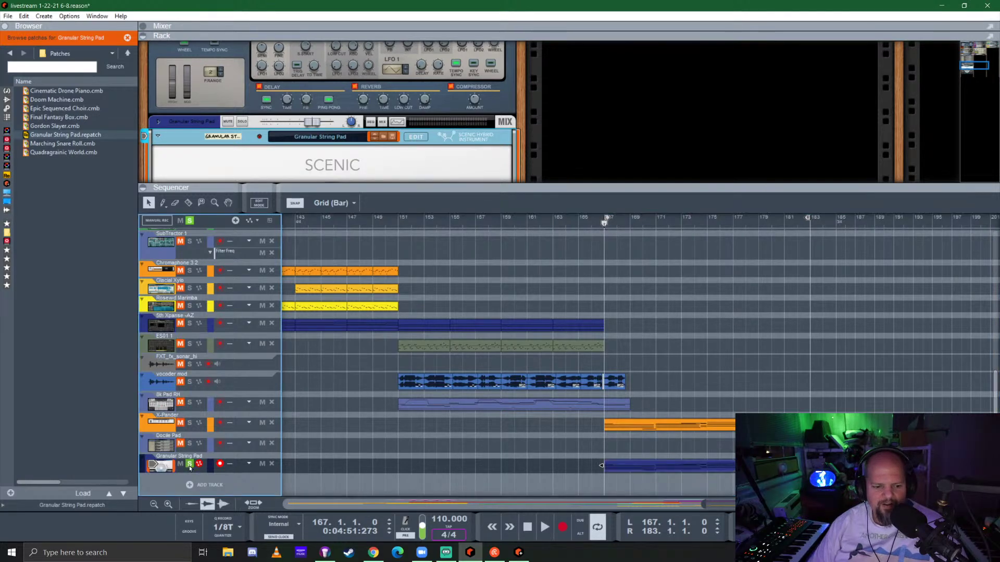
pyautogui.press('space')
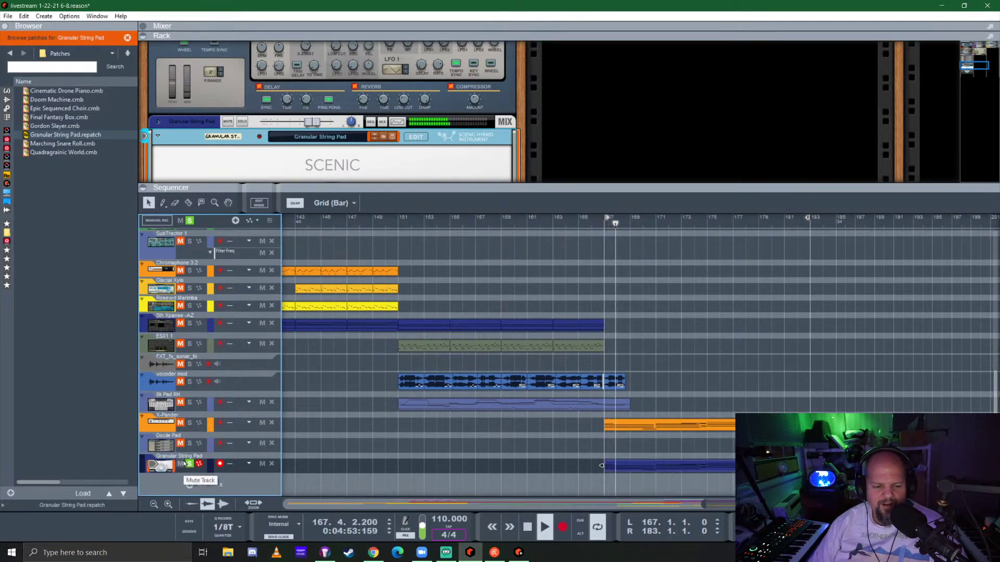
pyautogui.click(189, 464)
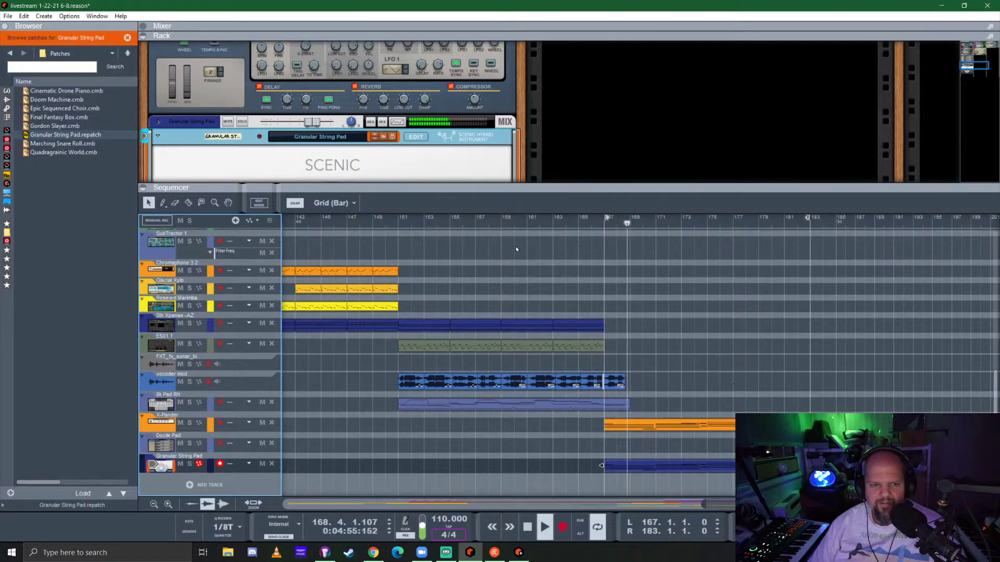
# Lower the Granular String Pad's mixer level slightly, fold its Scenic device and stop playback
pyautogui.moveTo(516, 184); pyautogui.dragTo(516, 295)
pyautogui.moveTo(313, 126); pyautogui.dragTo(306, 126)
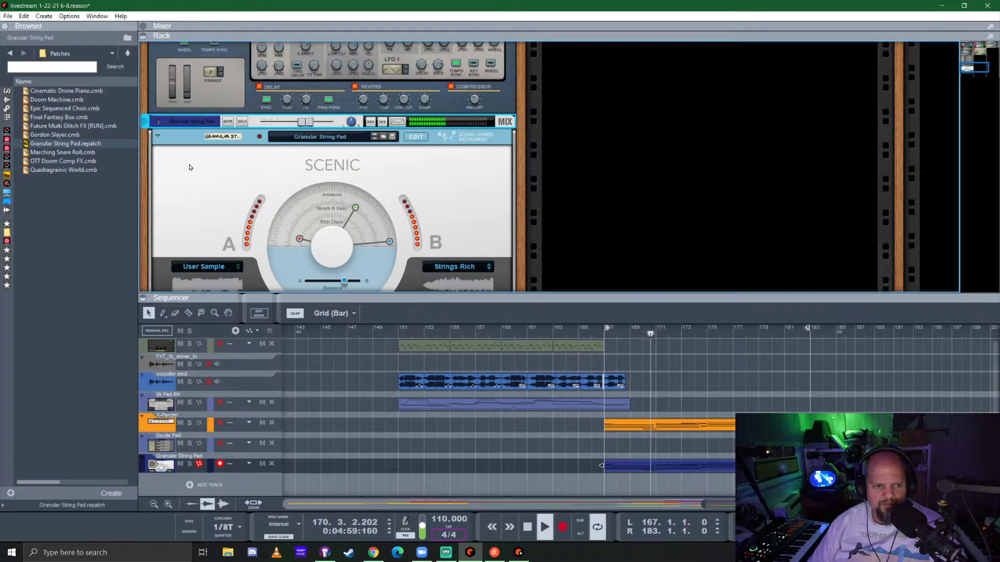
pyautogui.click(158, 137)
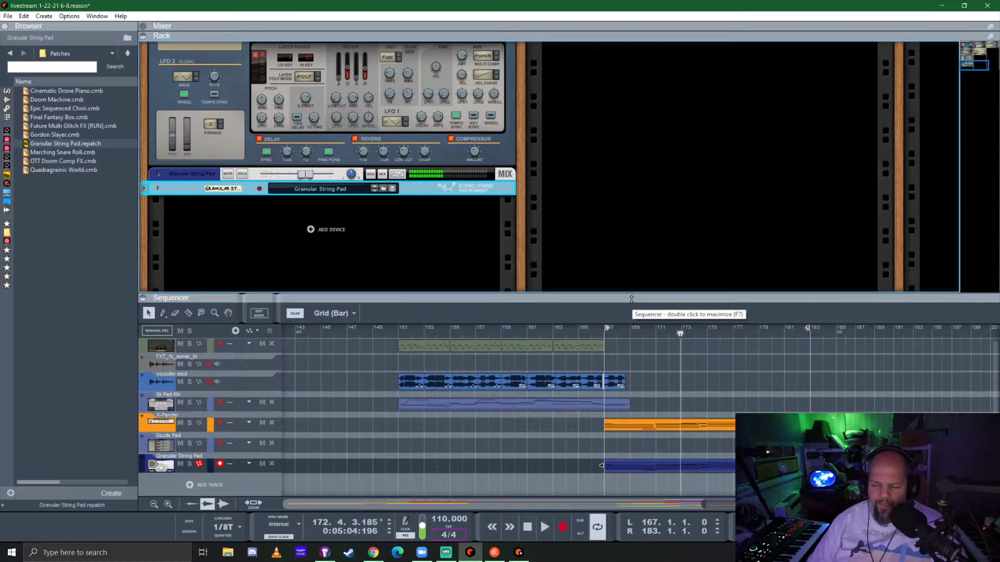
pyautogui.press('space')
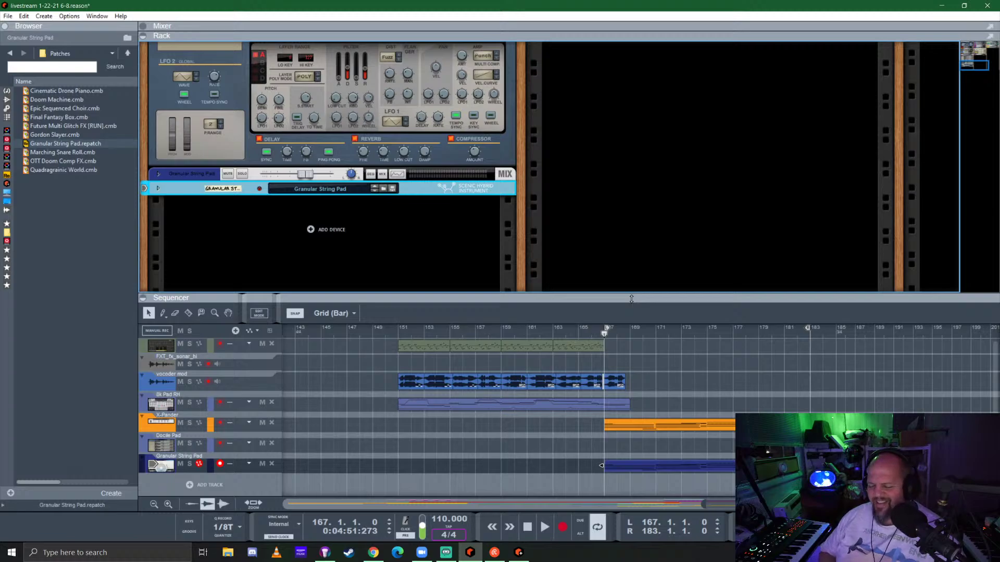
# Switch to Reason+ Companion and look over the latest sound packs
pyautogui.click(518, 552)
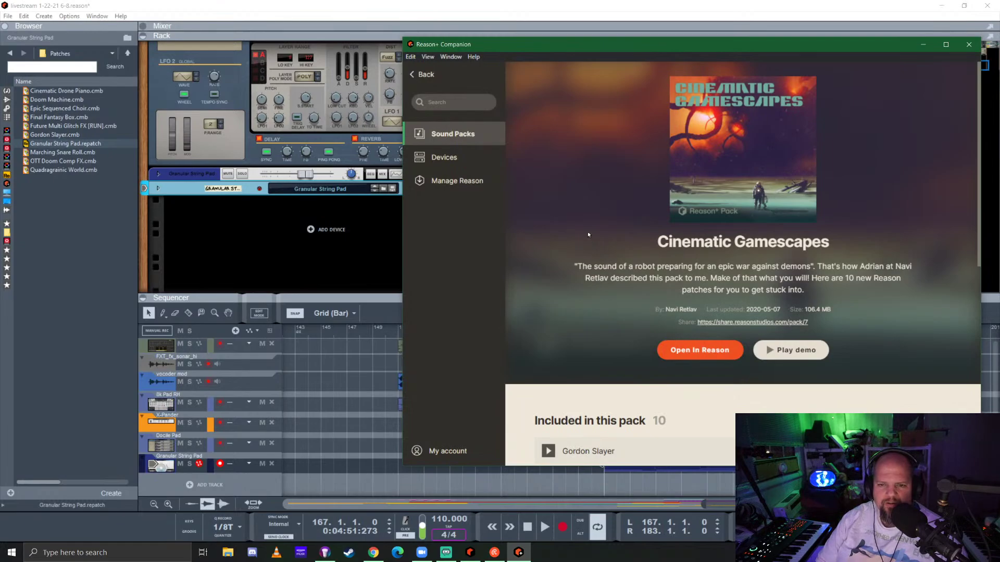
pyautogui.click(423, 74)
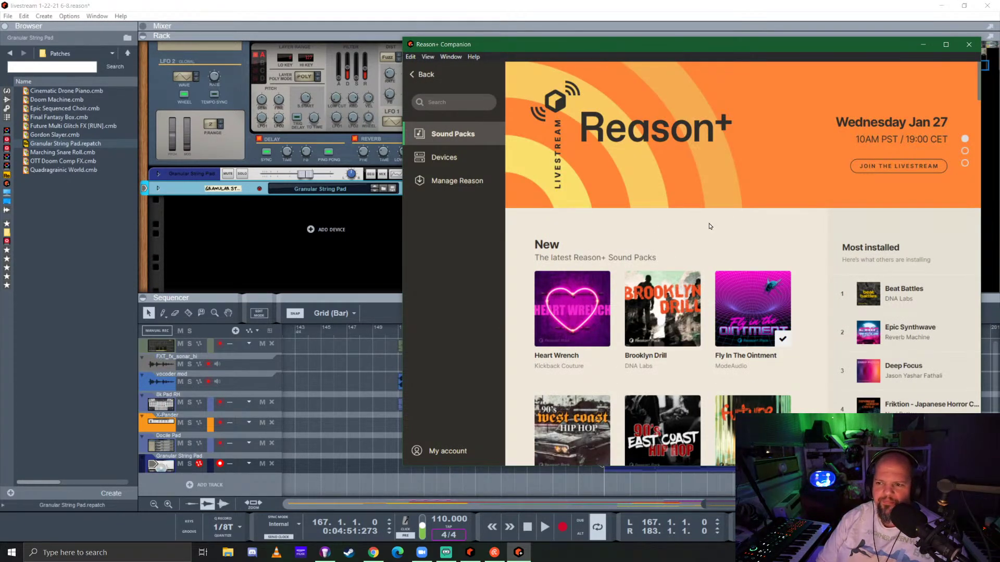
pyautogui.scroll(-6, 747, 252)
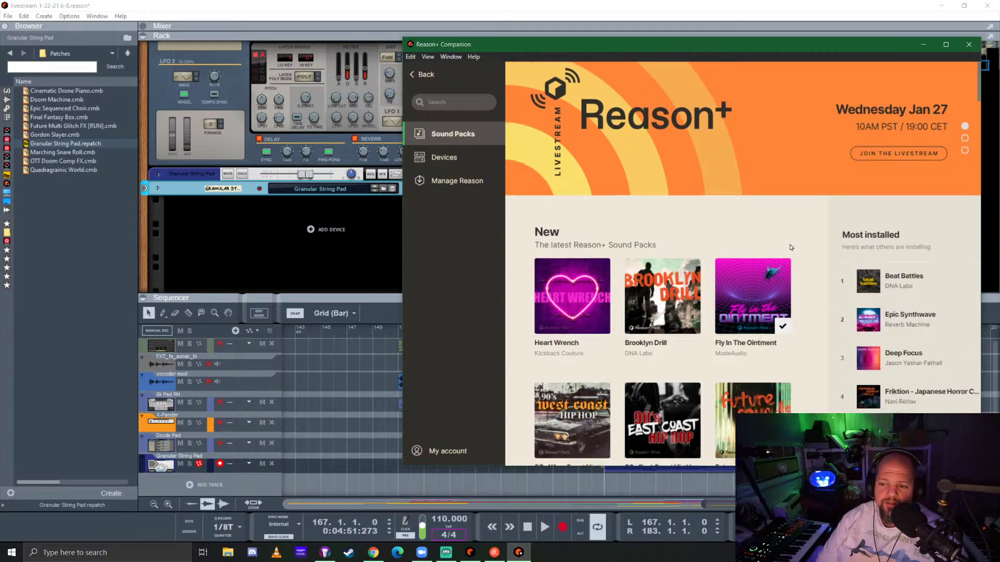
pyautogui.scroll(6, 788, 242)
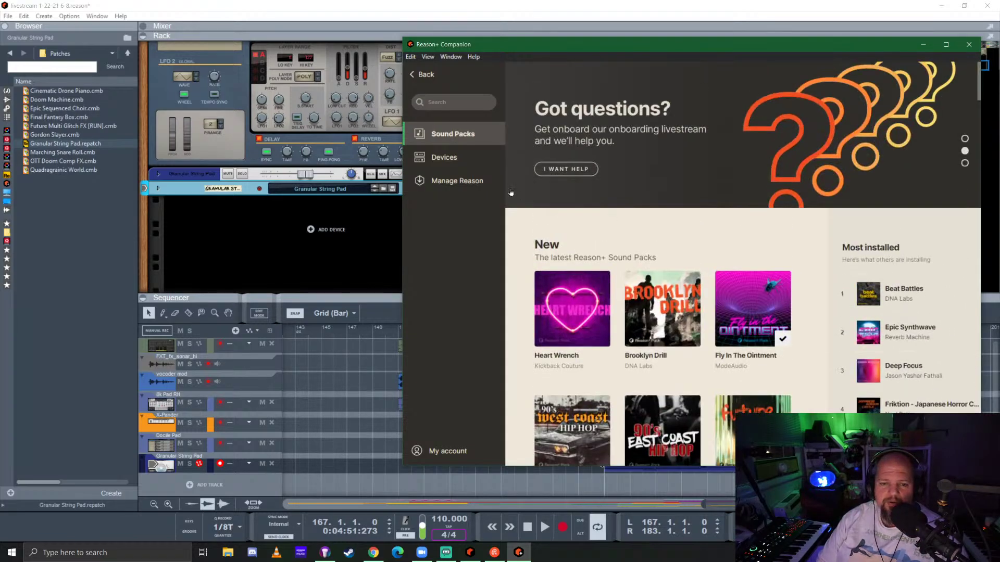
# Check the Rack Extensions list and the installed Reason versions, and return to the song in Reason
pyautogui.click(444, 157)
pyautogui.scroll(-6, 690, 263)
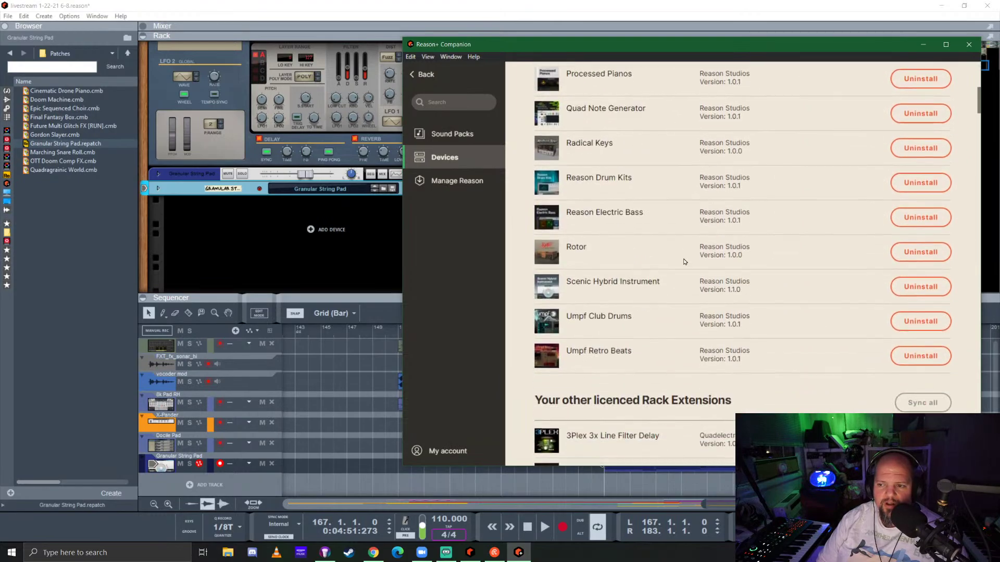
pyautogui.moveTo(977, 101); pyautogui.dragTo(980, 73)
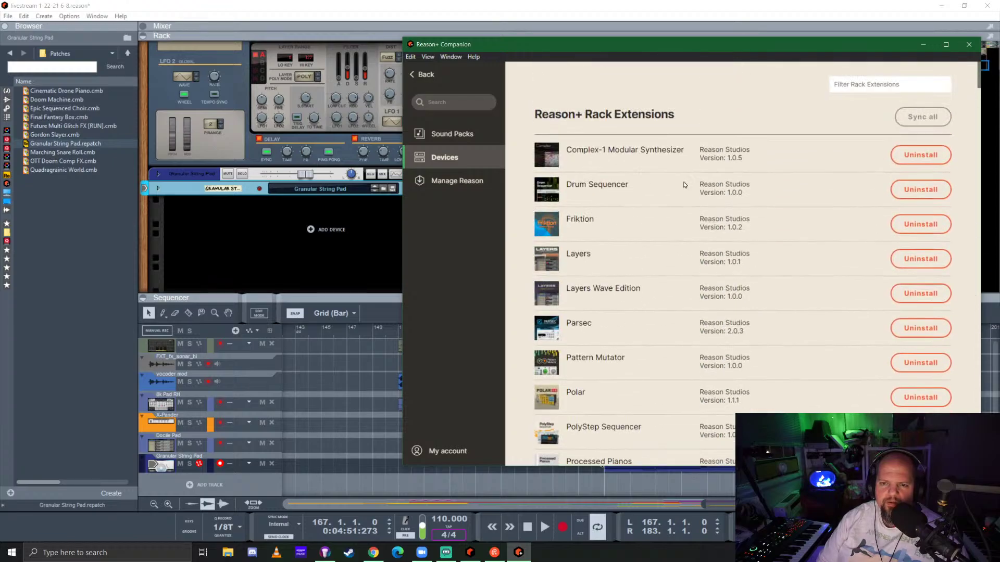
pyautogui.click(451, 180)
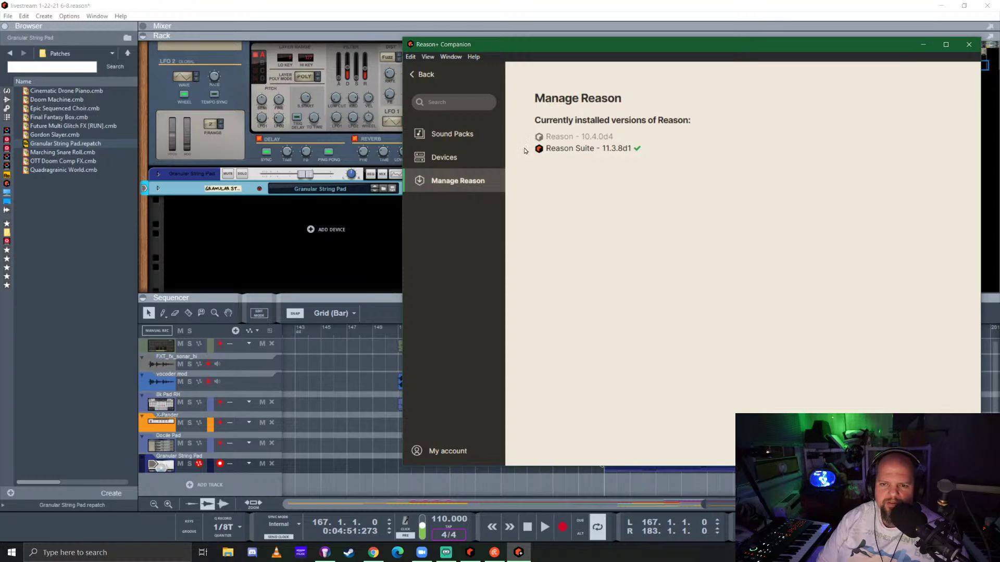
pyautogui.click(443, 135)
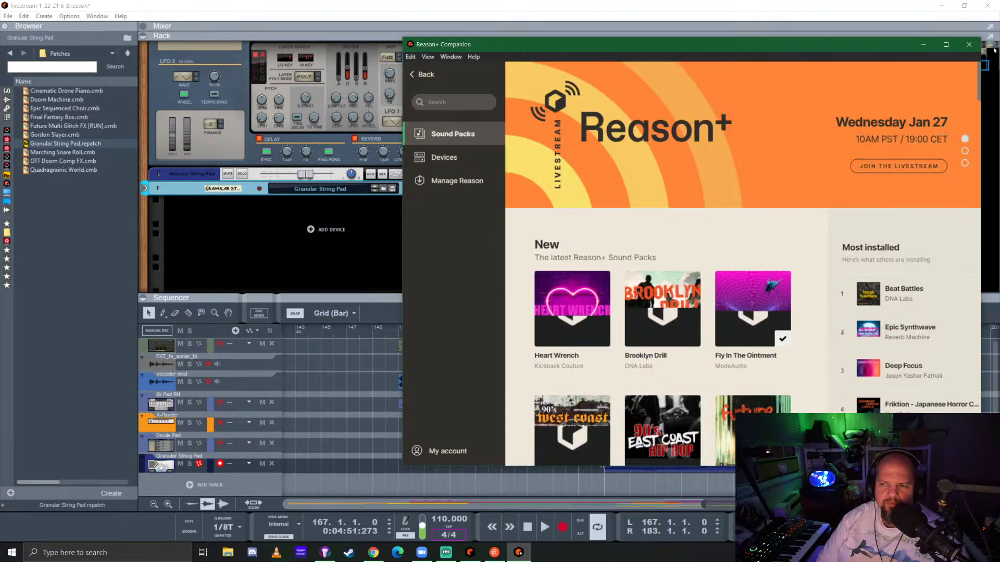
pyautogui.click(443, 181)
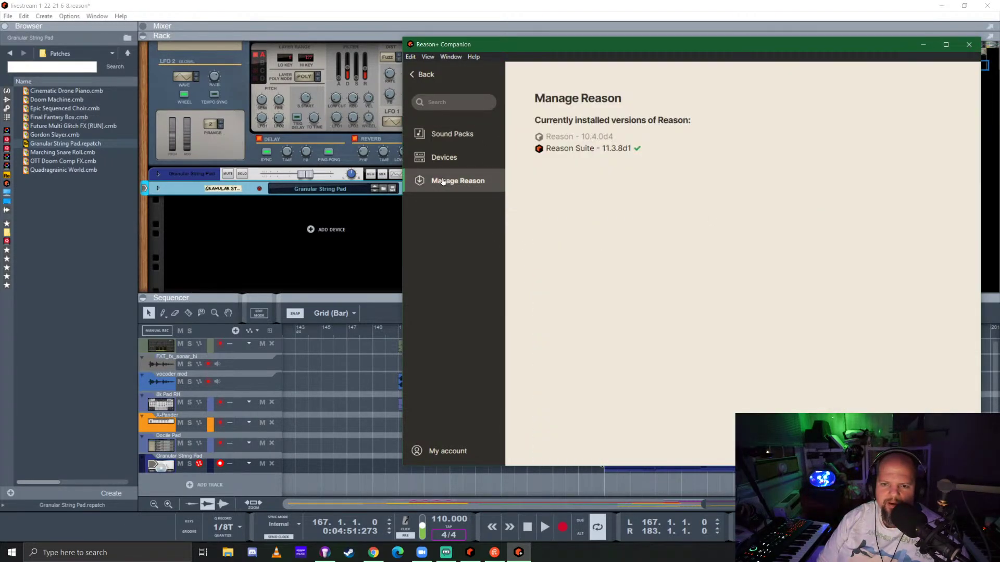
pyautogui.click(454, 135)
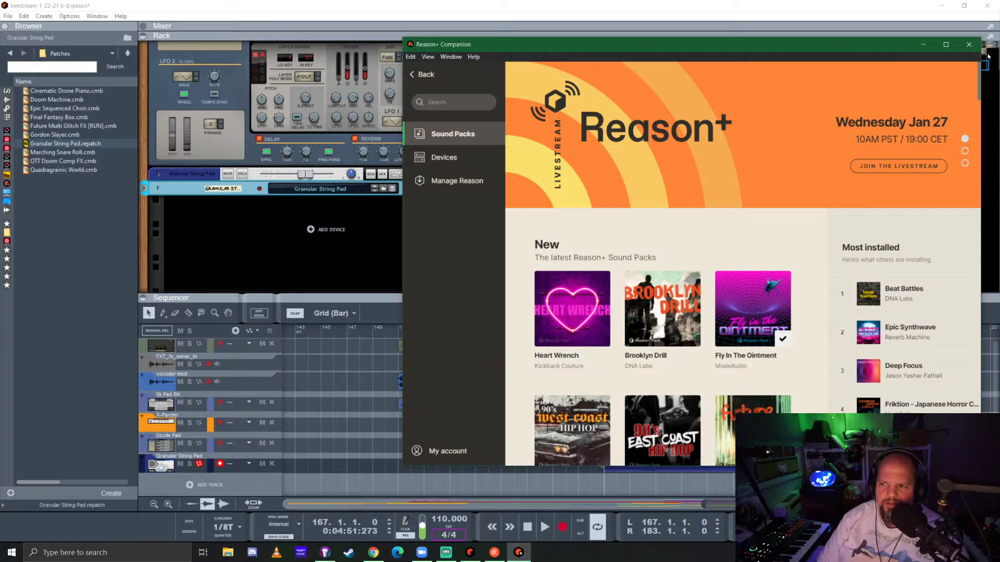
pyautogui.click(925, 46)
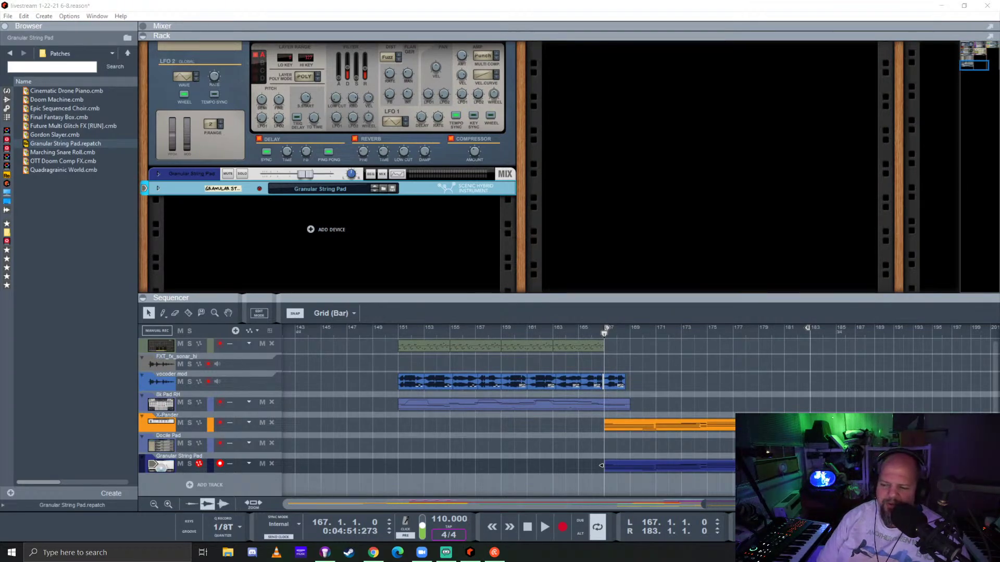
# Fold the Docile Pad's Layers Wave Edition device and replace it with The Legend from the instrument devices
pyautogui.moveTo(596, 297); pyautogui.dragTo(526, 151)
pyautogui.moveTo(524, 116); pyautogui.dragTo(534, 208)
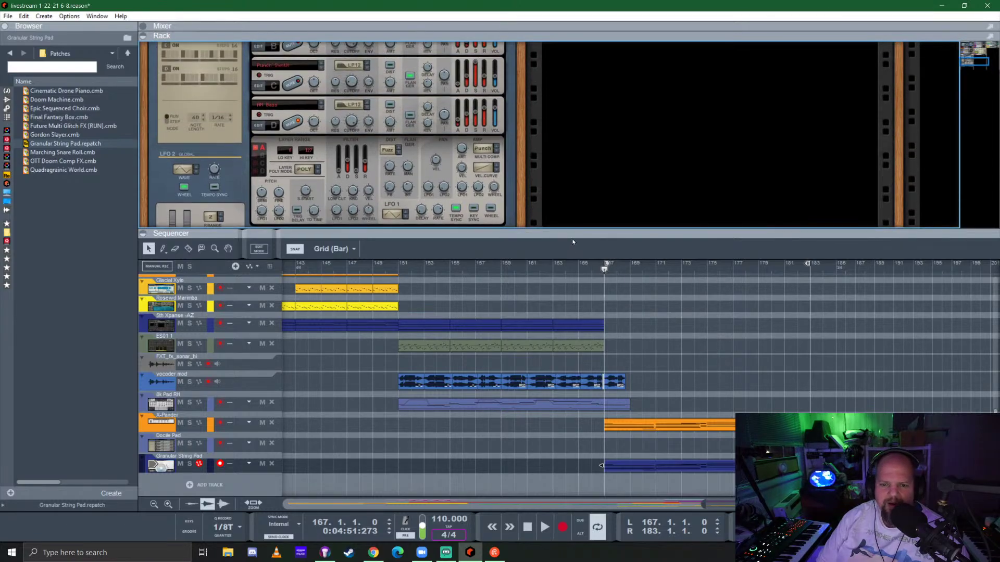
pyautogui.moveTo(572, 241); pyautogui.dragTo(573, 366)
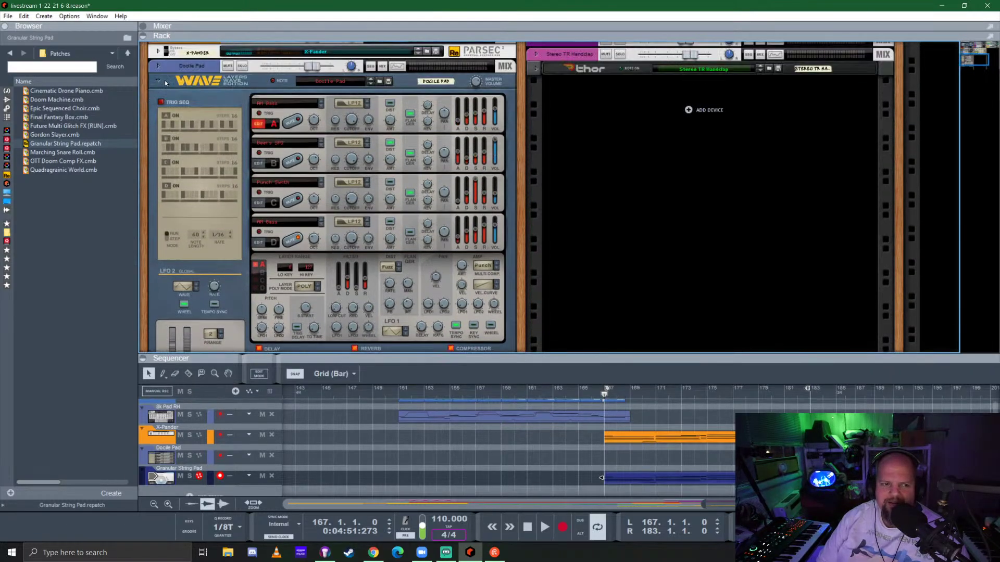
pyautogui.click(159, 82)
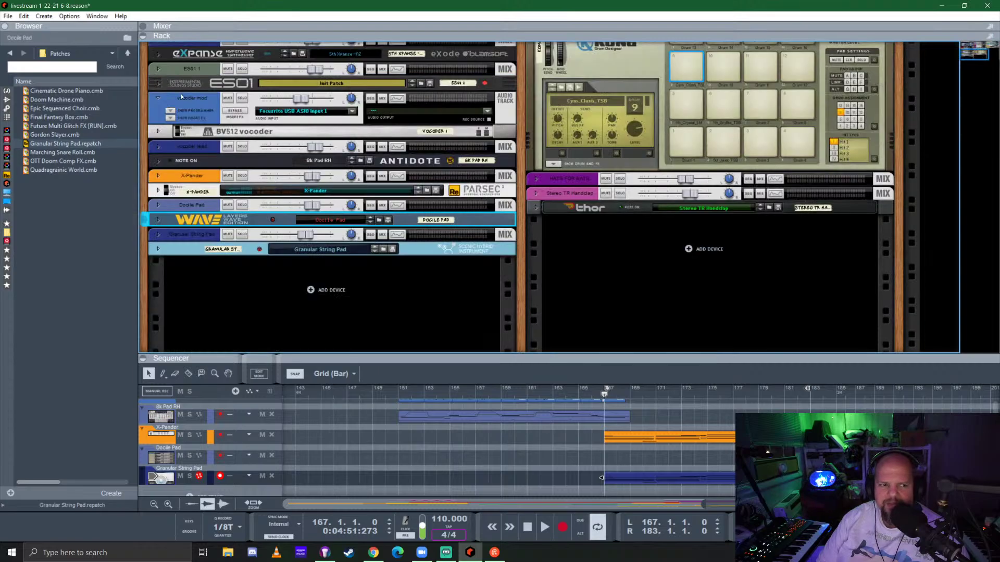
pyautogui.click(8, 91)
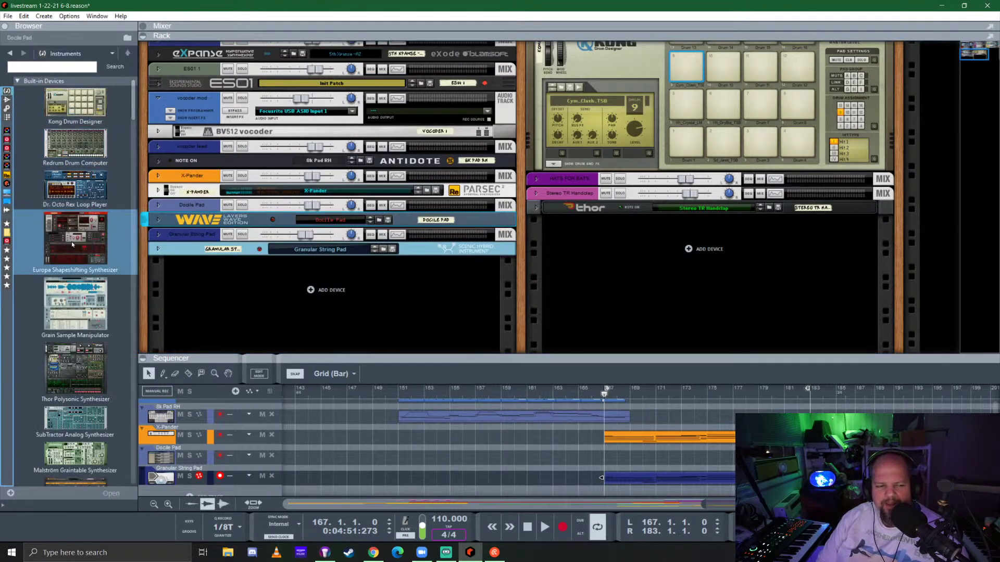
pyautogui.scroll(-10, 72, 241)
pyautogui.scroll(-8, 72, 241)
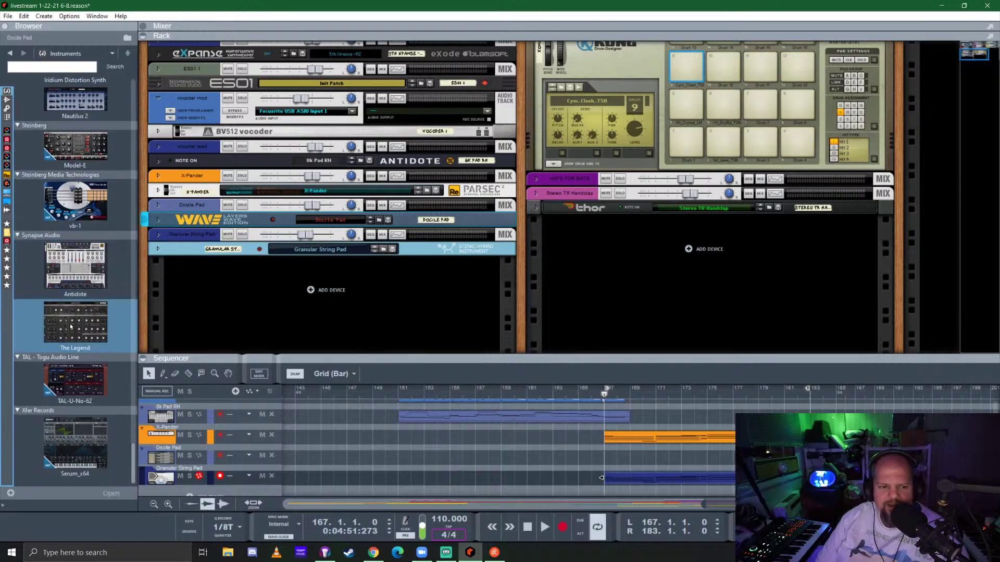
pyautogui.moveTo(70, 327); pyautogui.dragTo(271, 216)
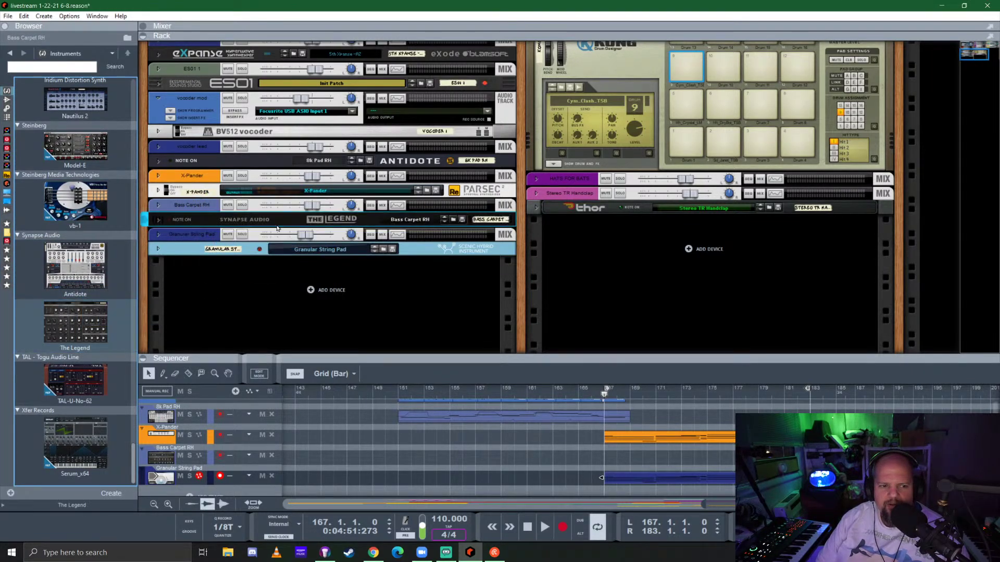
# Unfold The Legend and reset the device to its initial patch
pyautogui.click(156, 219)
pyautogui.scroll(-1, 450, 234)
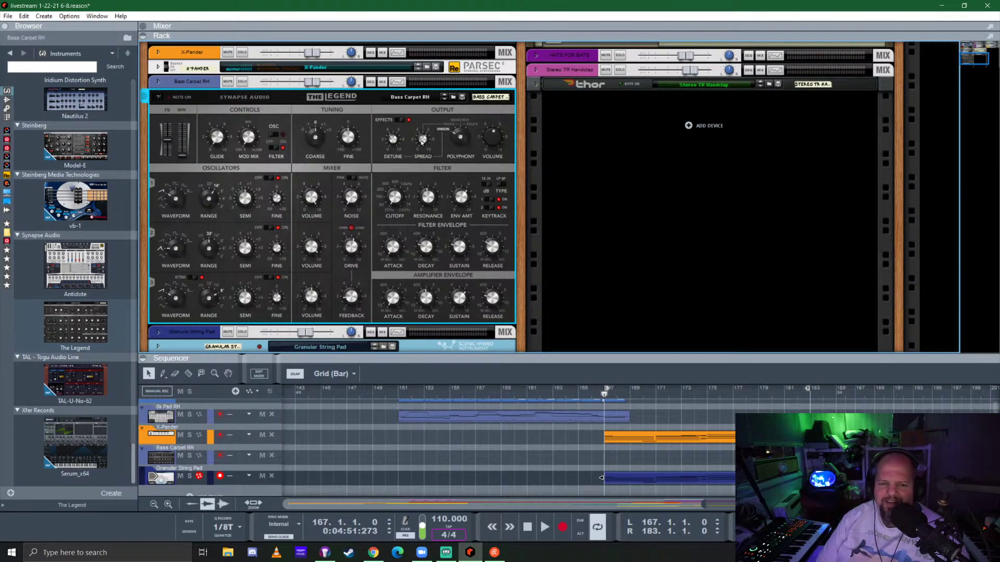
pyautogui.rightClick(284, 120)
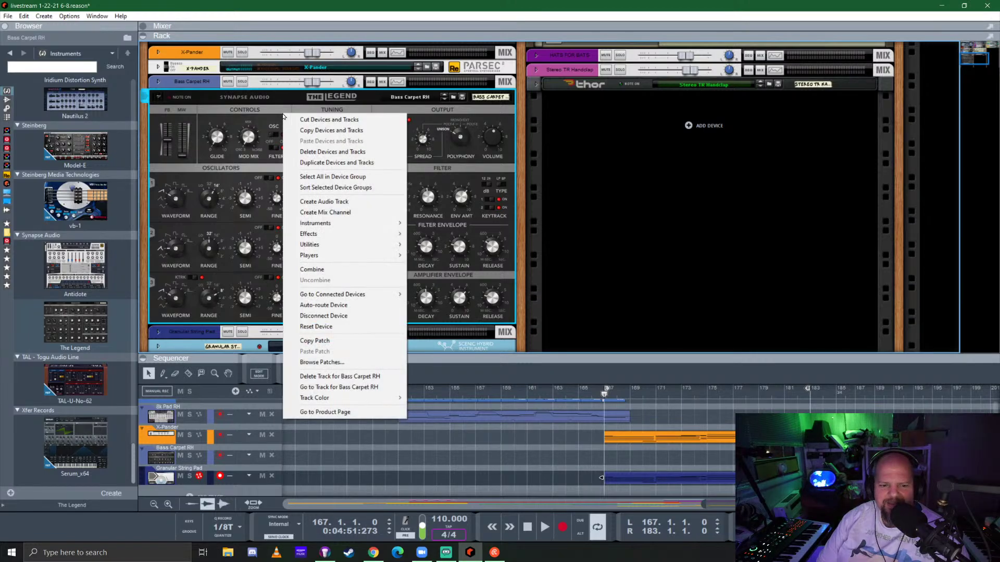
pyautogui.click(333, 326)
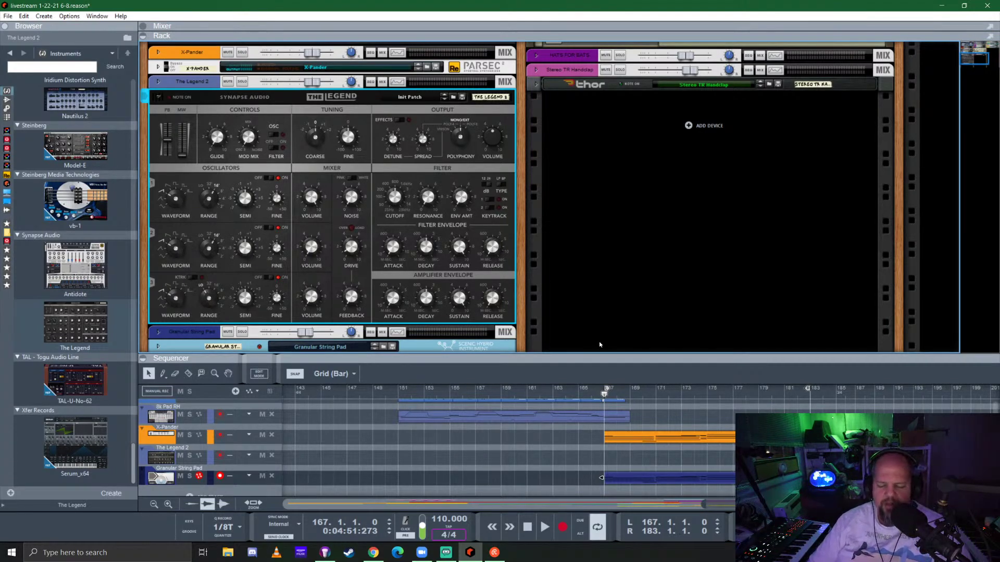
# Look over the simulation options and cabling on the rear of The Legend, and return to its front
pyautogui.click(631, 315)
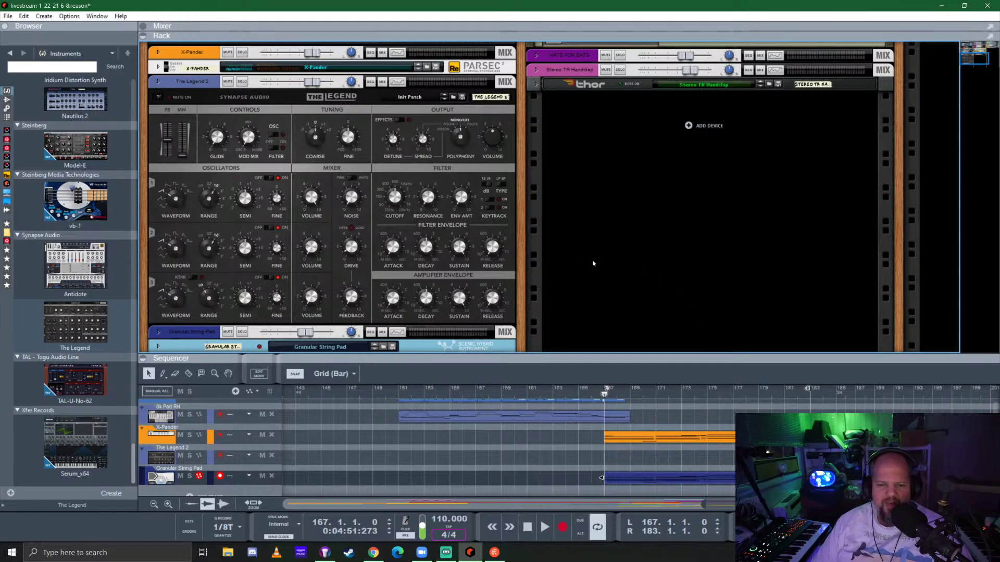
pyautogui.scroll(-1, 518, 276)
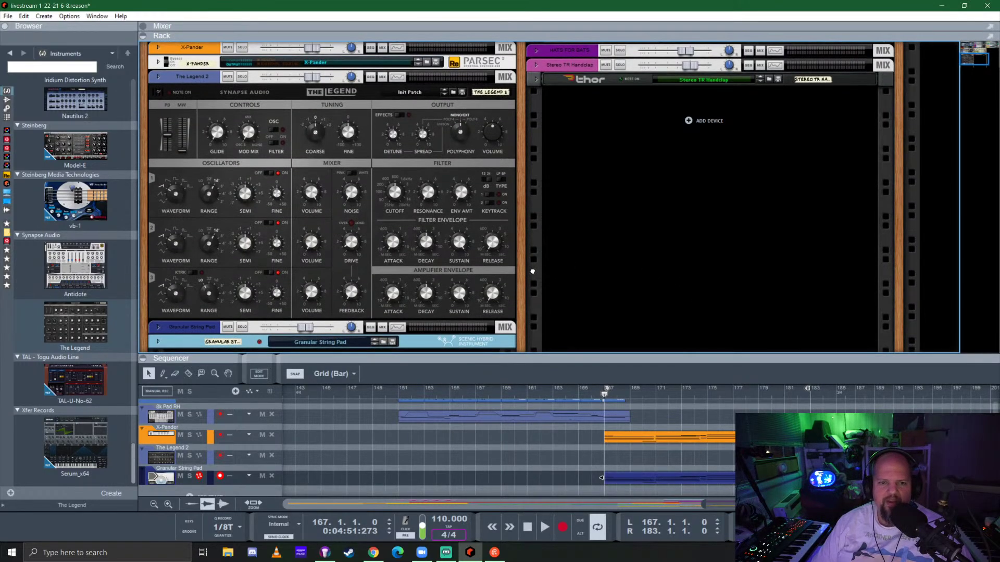
pyautogui.press('Tab')
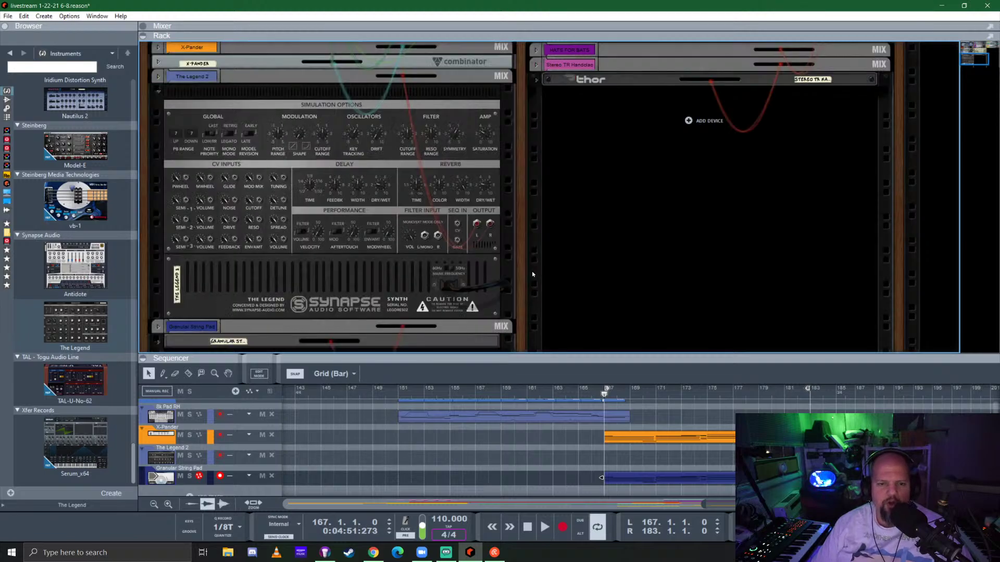
pyautogui.press('Tab')
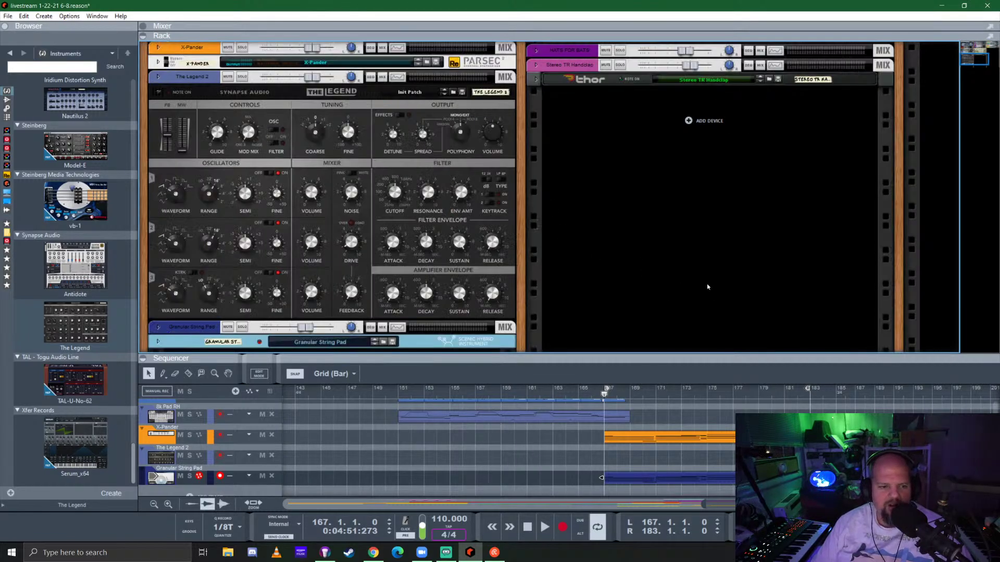
# Narrow the browser pane and give the sequencer more height while keeping The Legend in view
pyautogui.moveTo(138, 282); pyautogui.dragTo(117, 285)
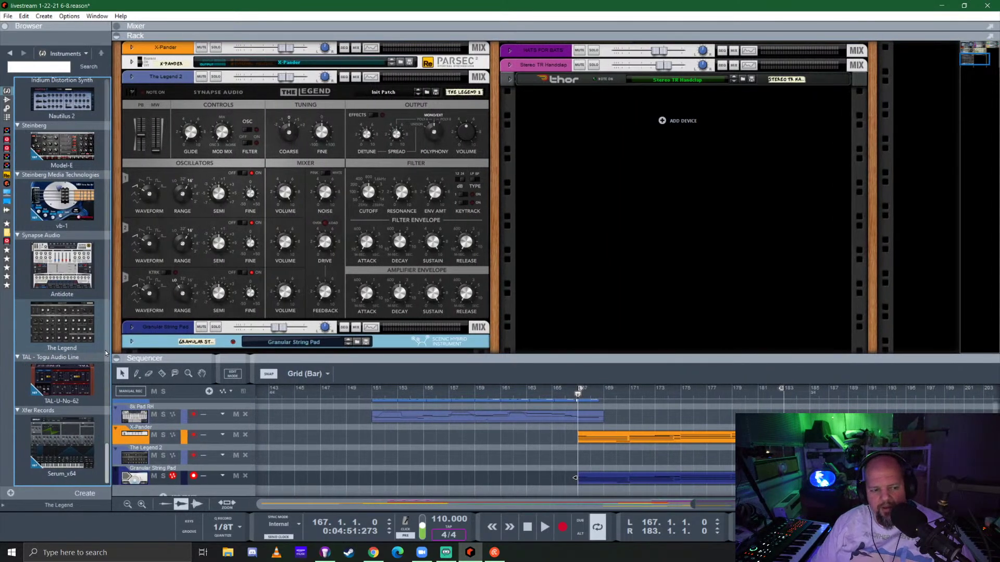
pyautogui.click(99, 340)
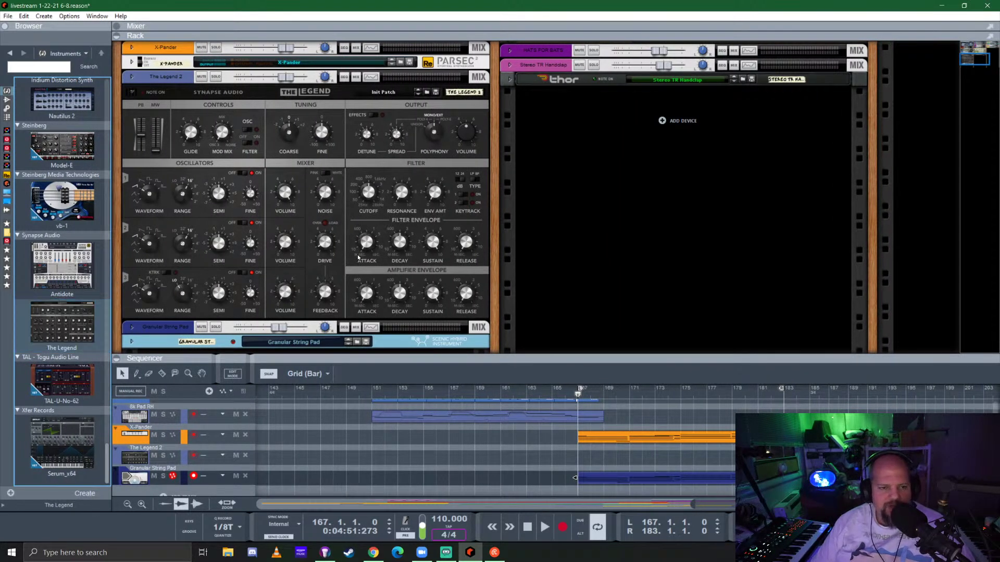
pyautogui.moveTo(616, 362); pyautogui.dragTo(609, 339)
pyautogui.scroll(-2, 396, 207)
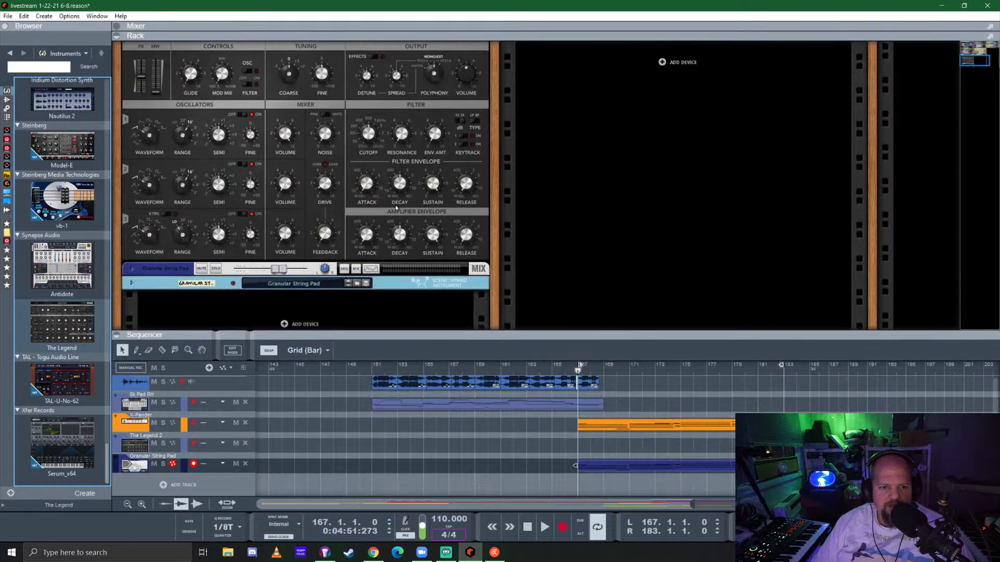
pyautogui.scroll(1, 396, 208)
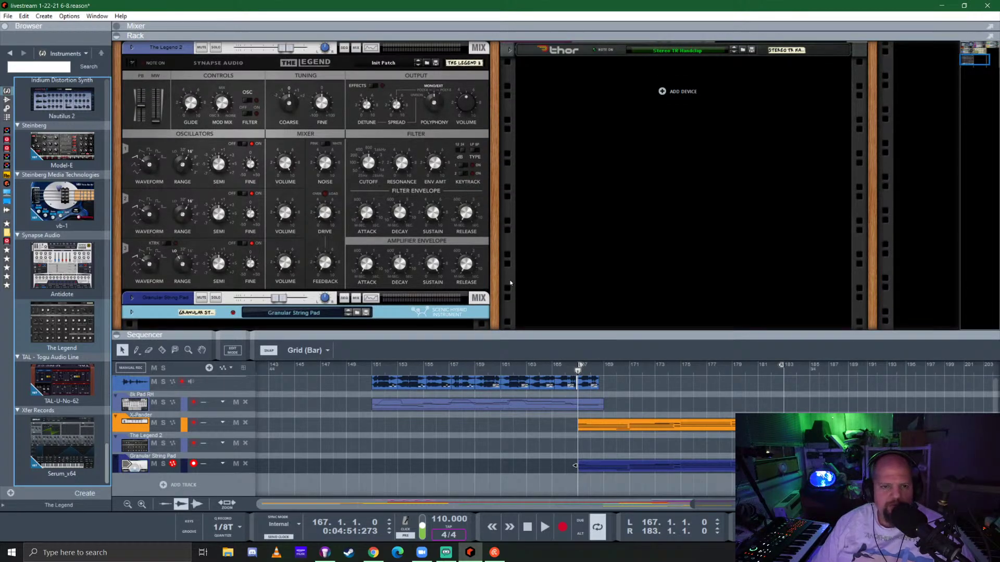
pyautogui.click(266, 78)
pyautogui.rightClick(266, 79)
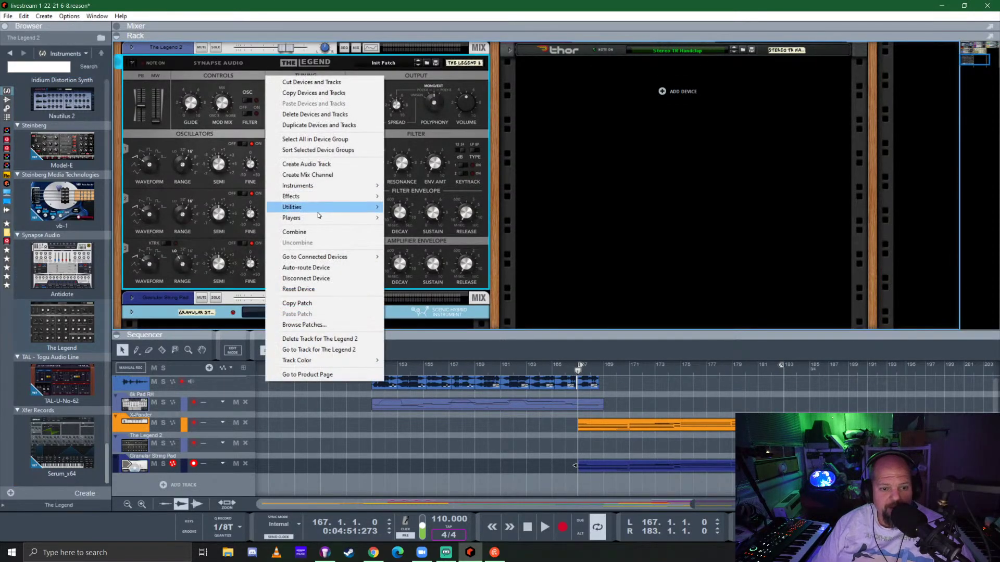
pyautogui.click(266, 79)
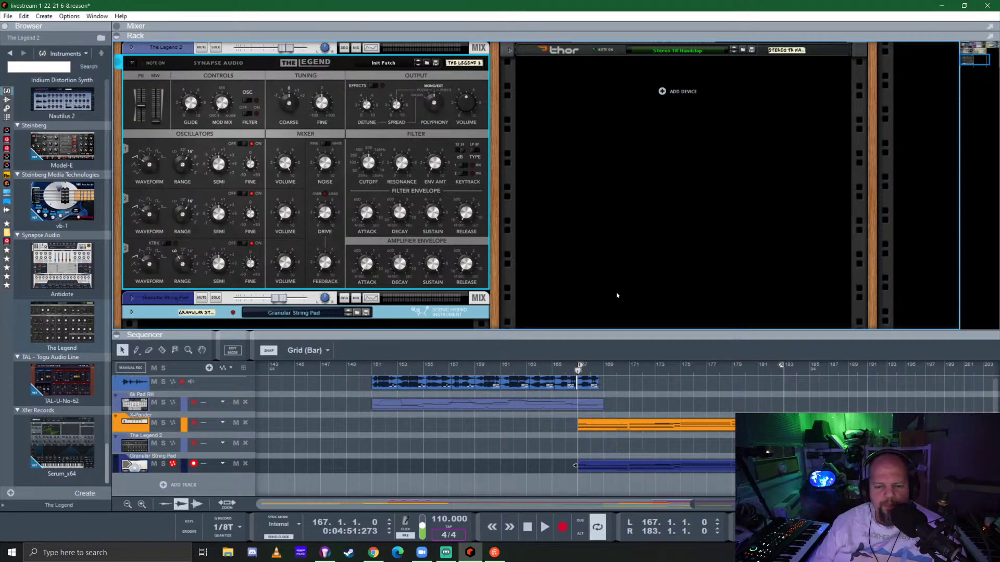
# Add a Dual Arpeggio player to The Legend and reset the player to its initial patch
pyautogui.moveTo(646, 333); pyautogui.dragTo(650, 365)
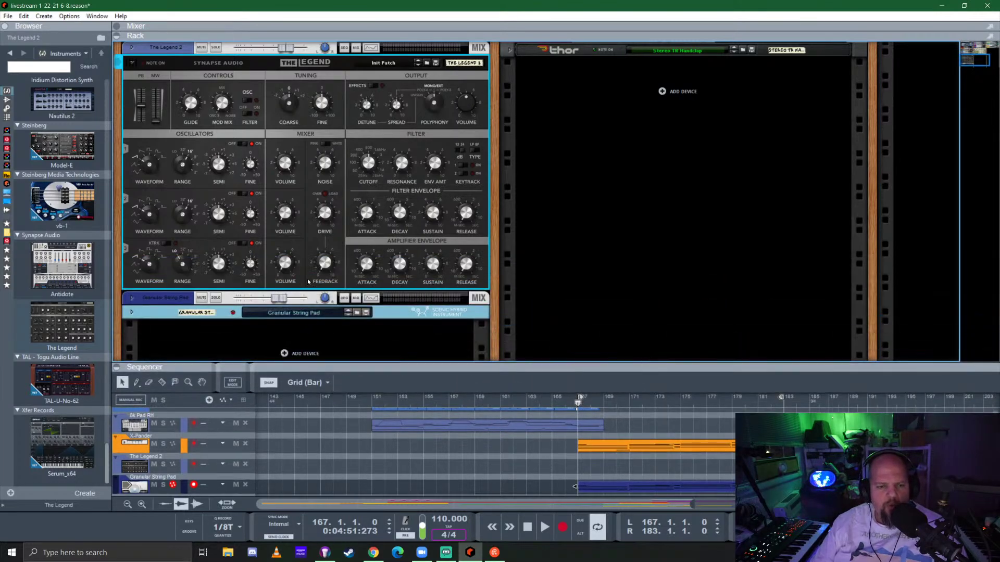
pyautogui.click(8, 116)
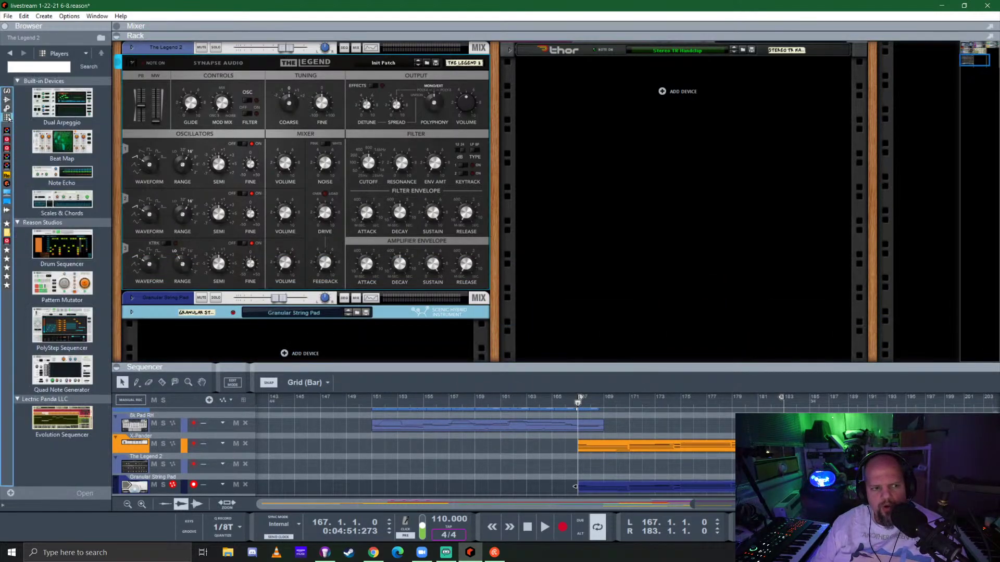
pyautogui.moveTo(62, 102); pyautogui.dragTo(253, 83)
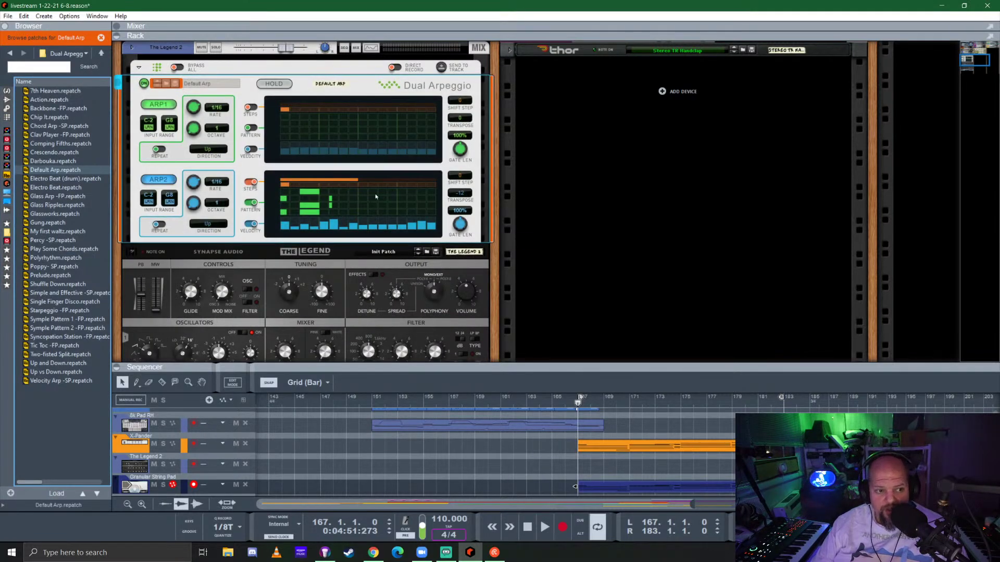
pyautogui.click(248, 95)
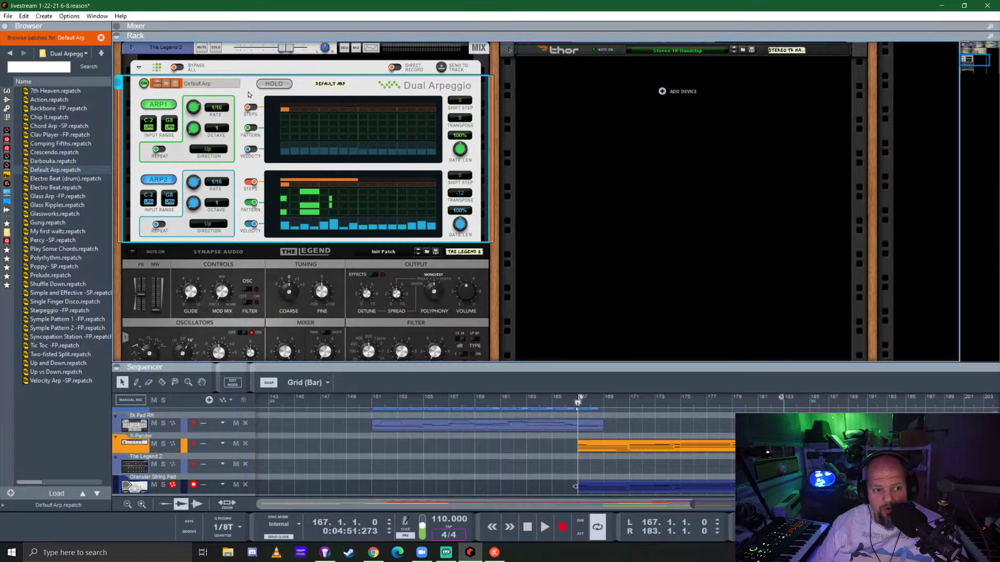
pyautogui.rightClick(249, 94)
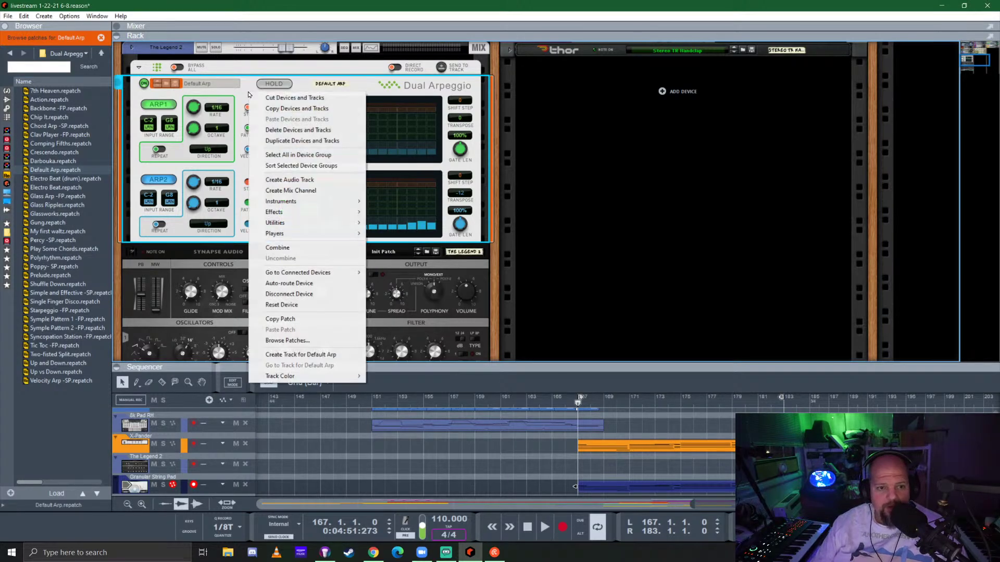
pyautogui.click(306, 305)
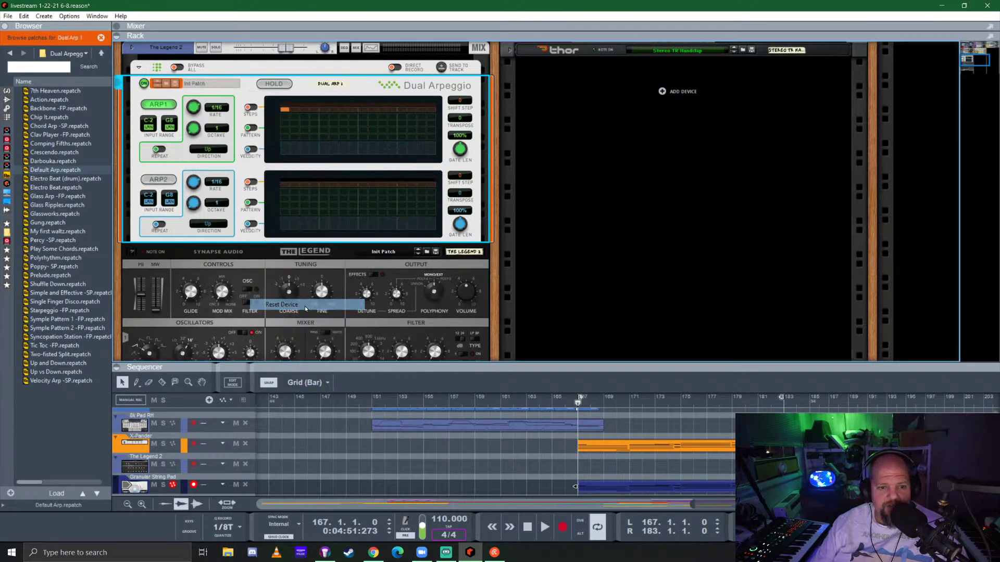
# Copy the Granular String Pad clip at bar 167 onto The Legend's track, keeping its start position
pyautogui.moveTo(575, 363); pyautogui.dragTo(579, 186)
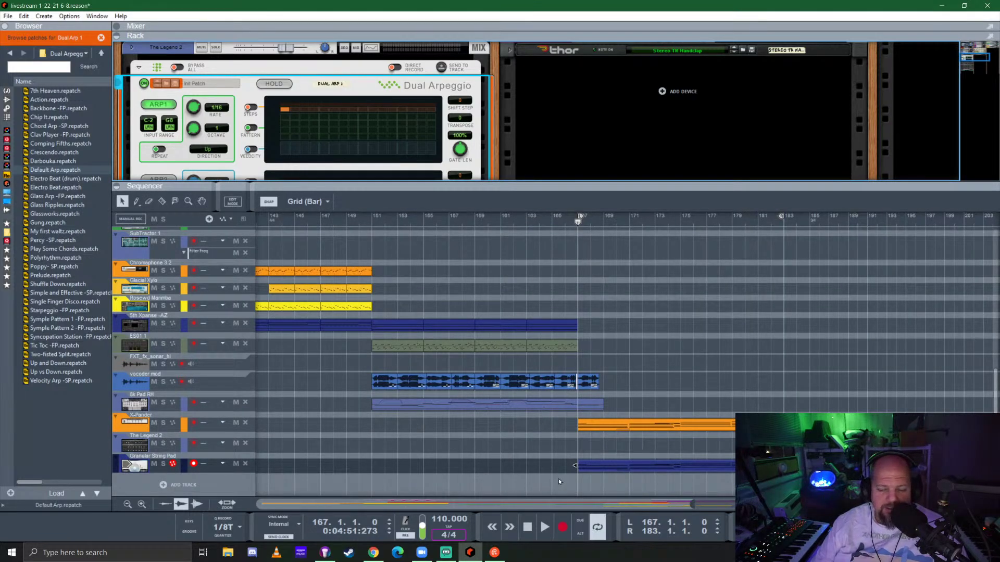
pyautogui.moveTo(612, 467); pyautogui.dragTo(611, 448)
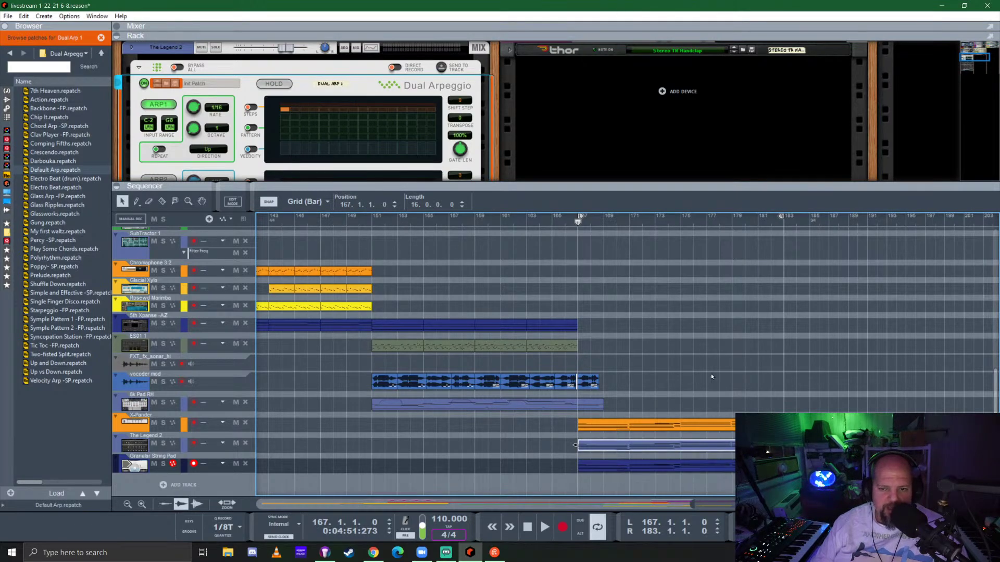
pyautogui.moveTo(425, 187); pyautogui.dragTo(424, 297)
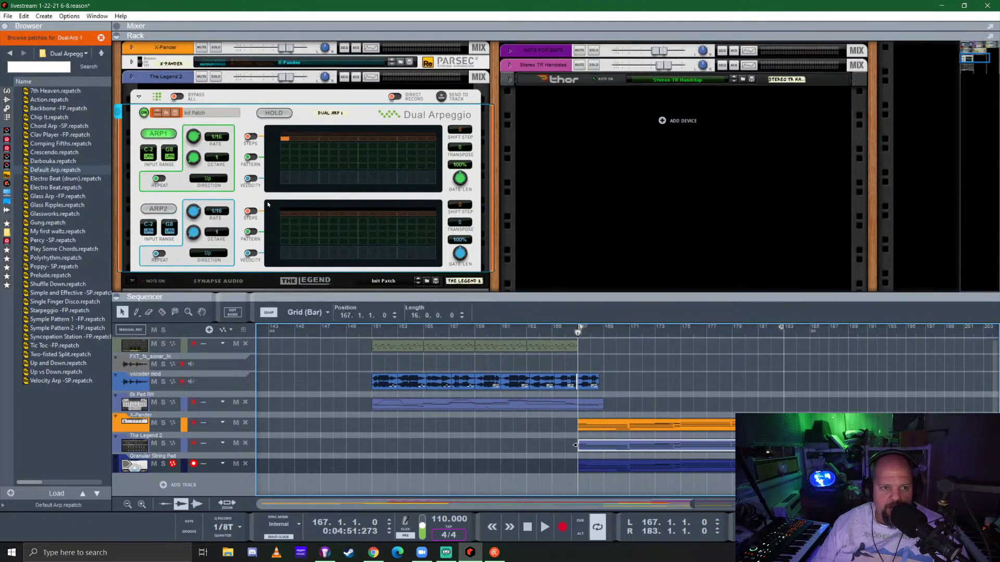
pyautogui.click(215, 77)
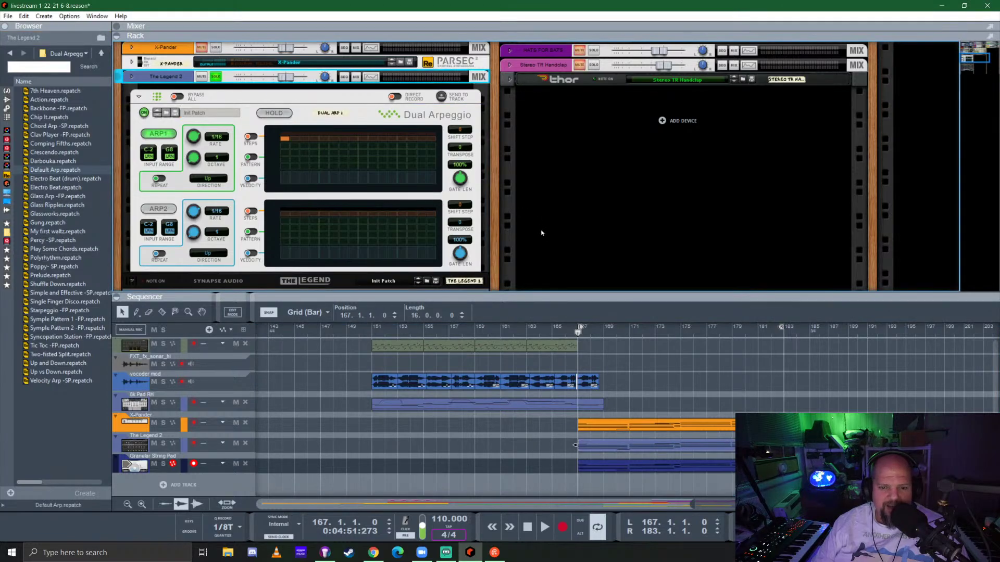
pyautogui.moveTo(542, 299); pyautogui.dragTo(544, 310)
pyautogui.press('space')
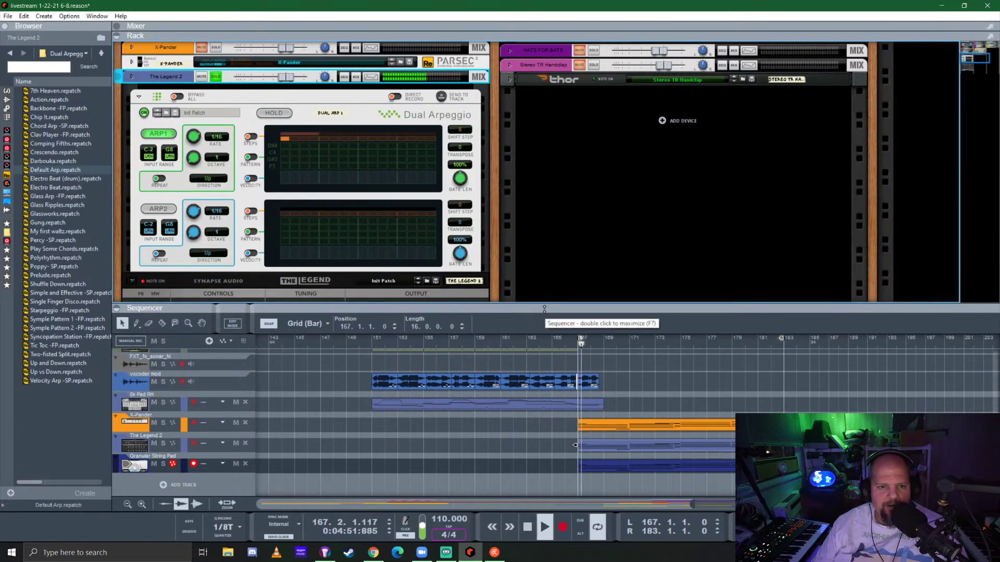
# Lower the rate of Arp 1 in the Dual Arpeggio and replay the part from bar 167
pyautogui.click(217, 140)
pyautogui.moveTo(196, 138); pyautogui.dragTo(201, 154)
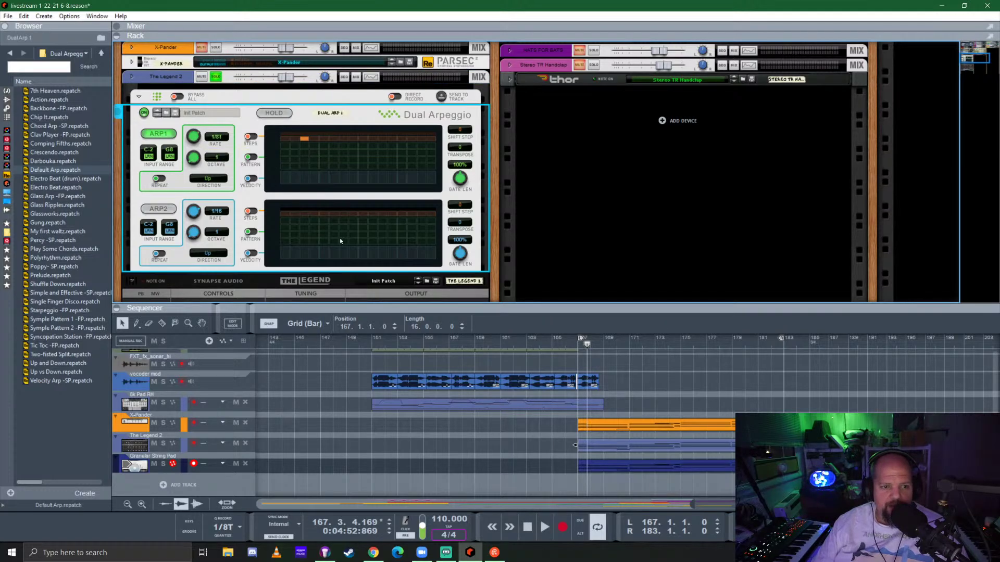
pyautogui.click(576, 345)
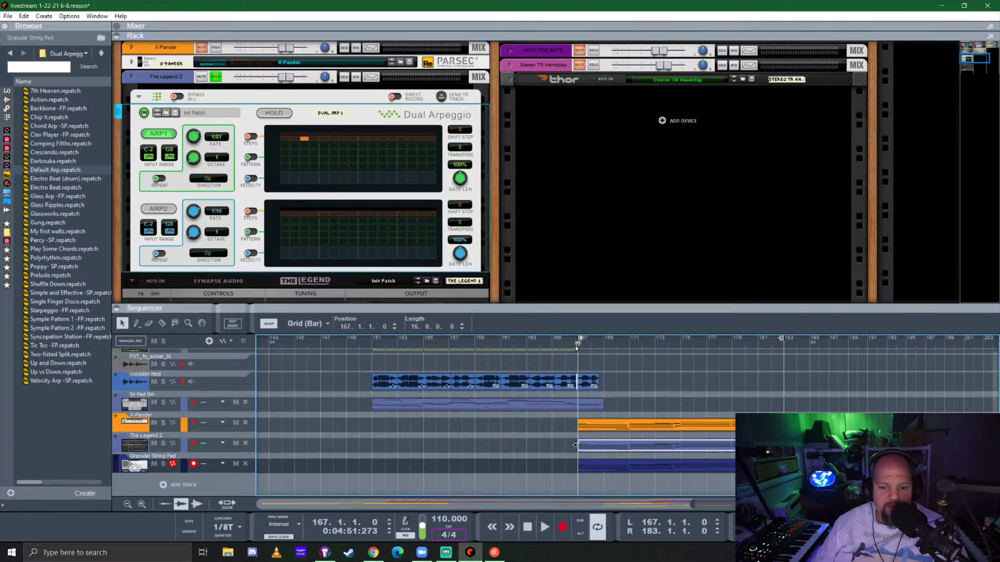
pyautogui.press('space')
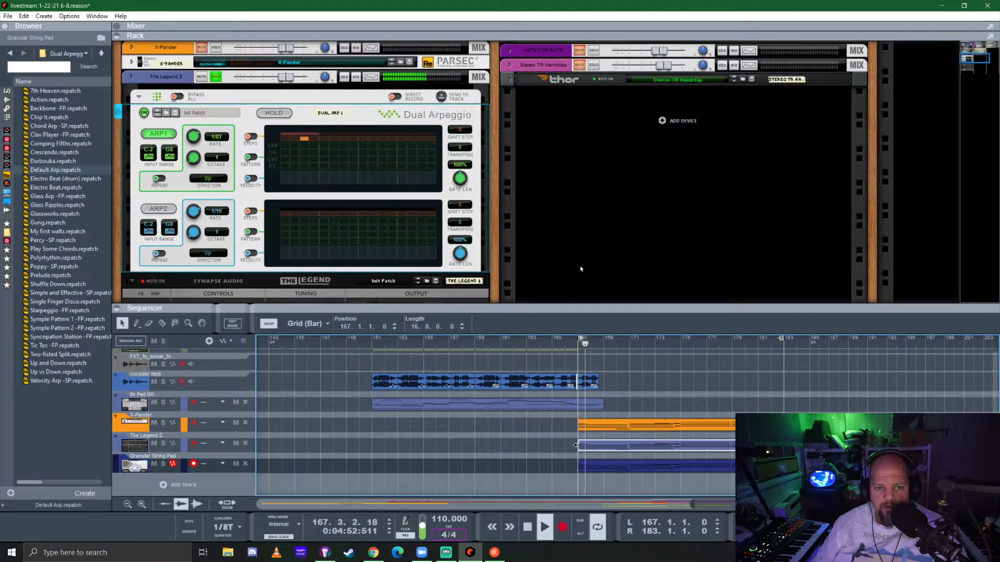
# Set Arp 1's step length to 7 and switch its Steps option on
pyautogui.click(343, 134)
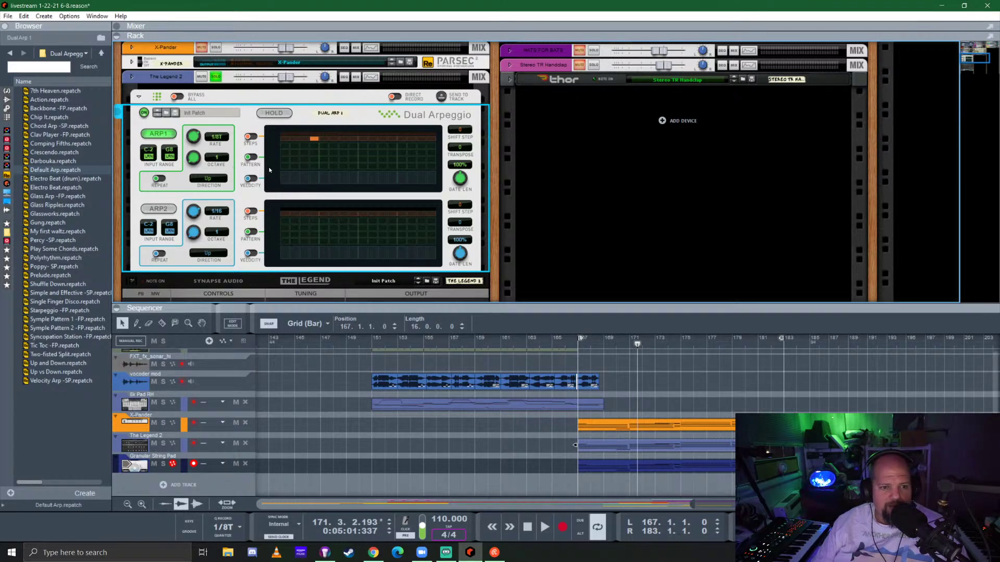
pyautogui.click(251, 136)
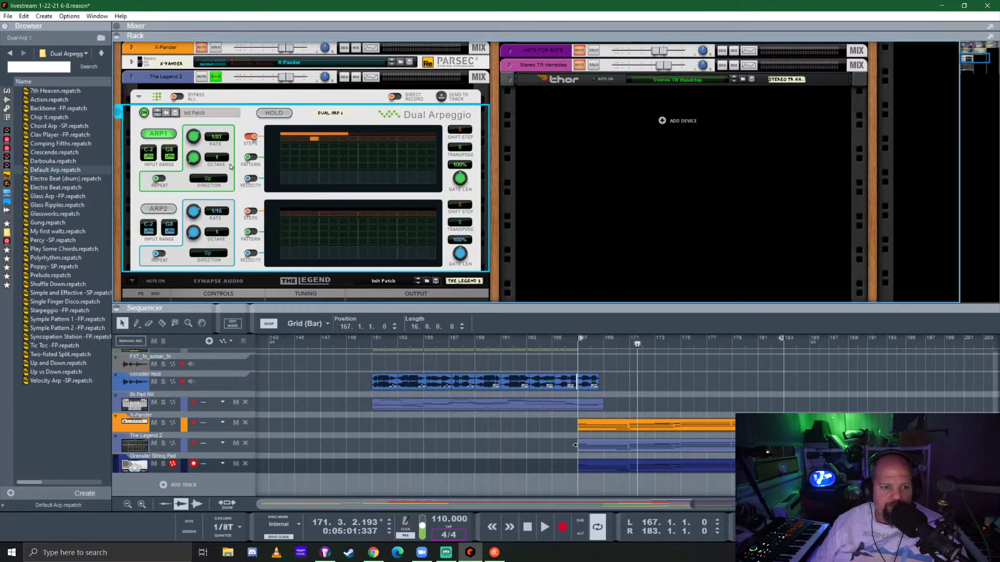
# Set Arp 1's direction to Down and its octave range to 2, and replay the part from bar 167
pyautogui.click(207, 181)
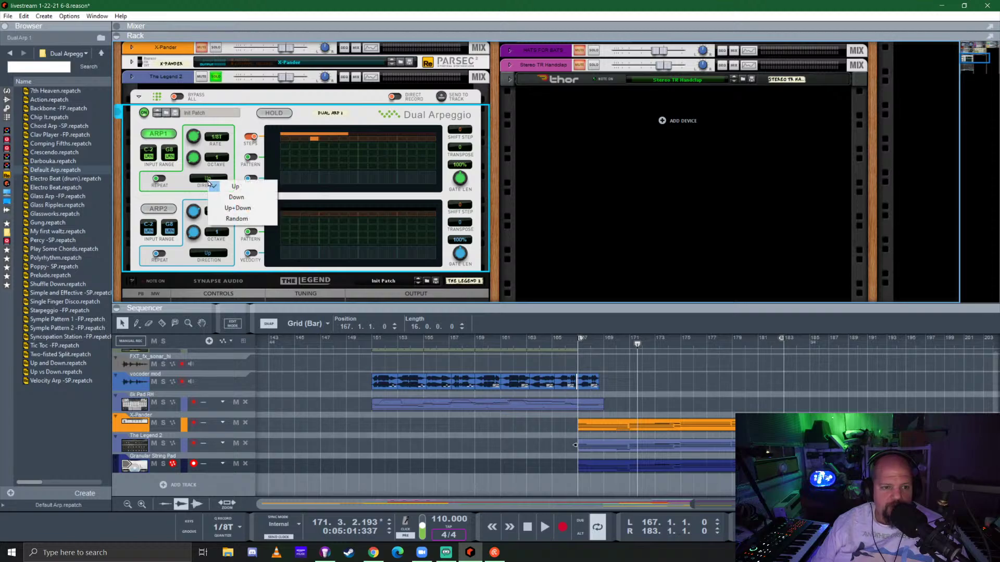
pyautogui.click(239, 200)
pyautogui.moveTo(193, 165); pyautogui.dragTo(199, 134)
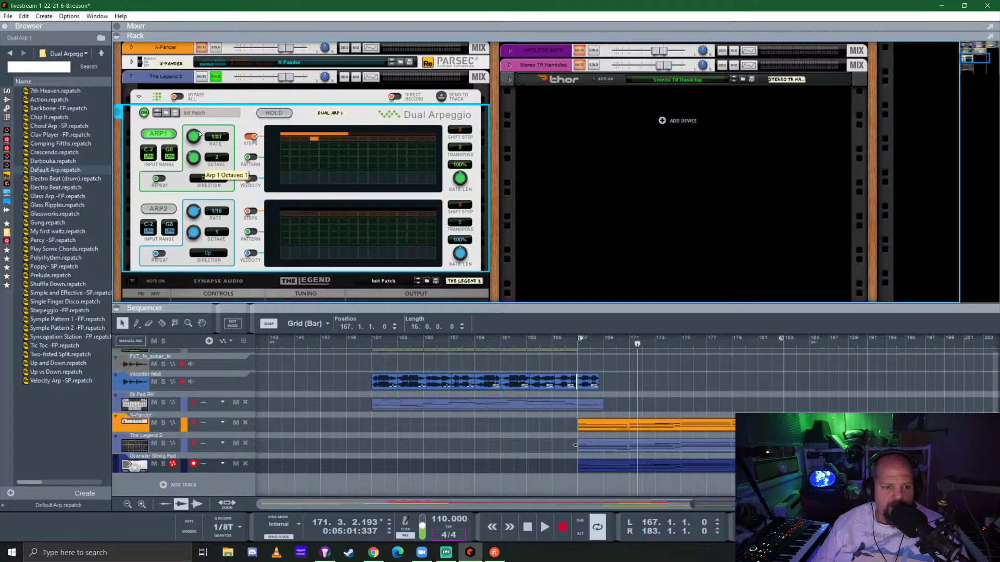
pyautogui.click(578, 344)
pyautogui.press('space')
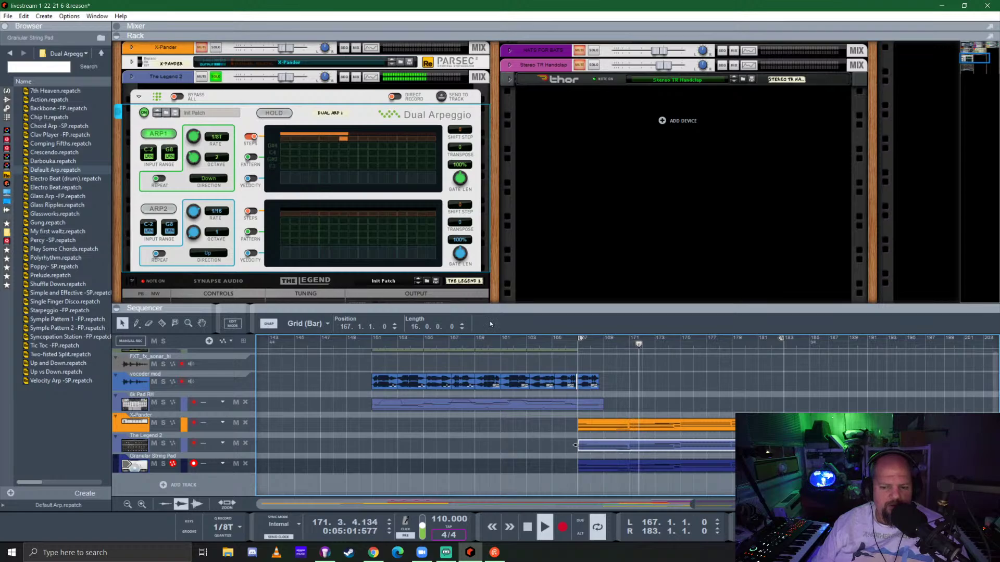
# In The Legend's clip, delete the C#3 note at bar 170 and move the short D#4 note from bar 167 to bar 169
pyautogui.moveTo(580, 307); pyautogui.dragTo(579, 93)
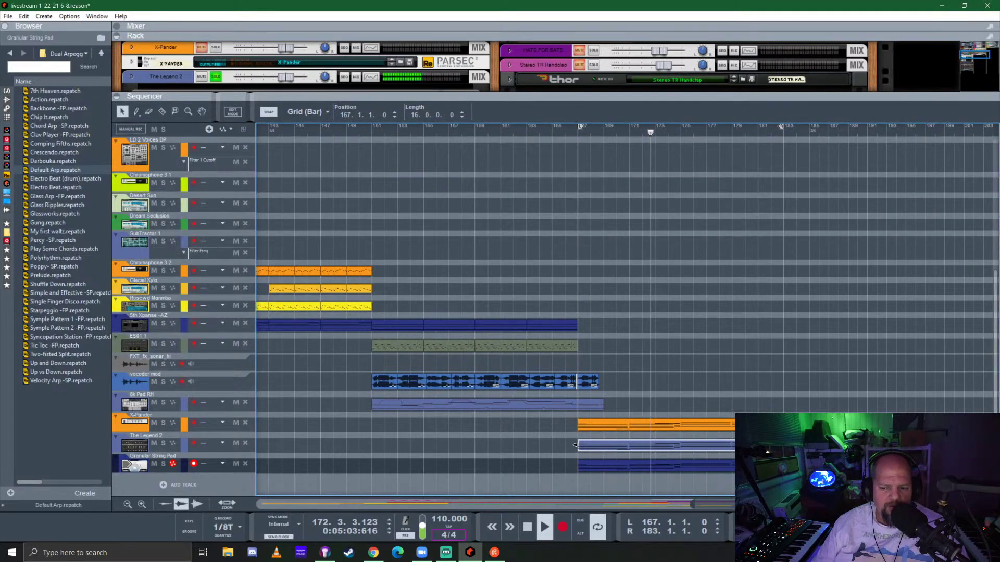
pyautogui.doubleClick(658, 449)
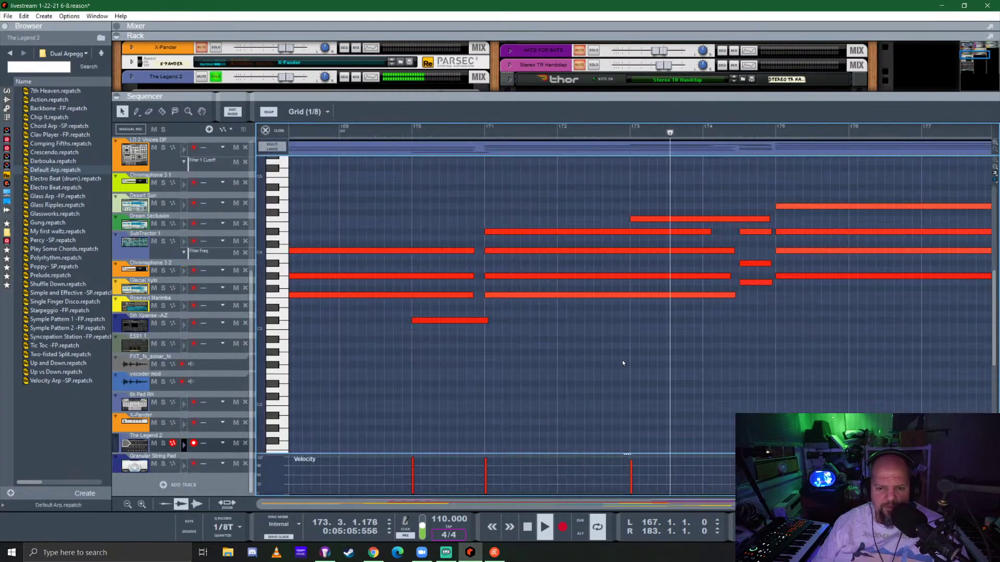
pyautogui.click(646, 321)
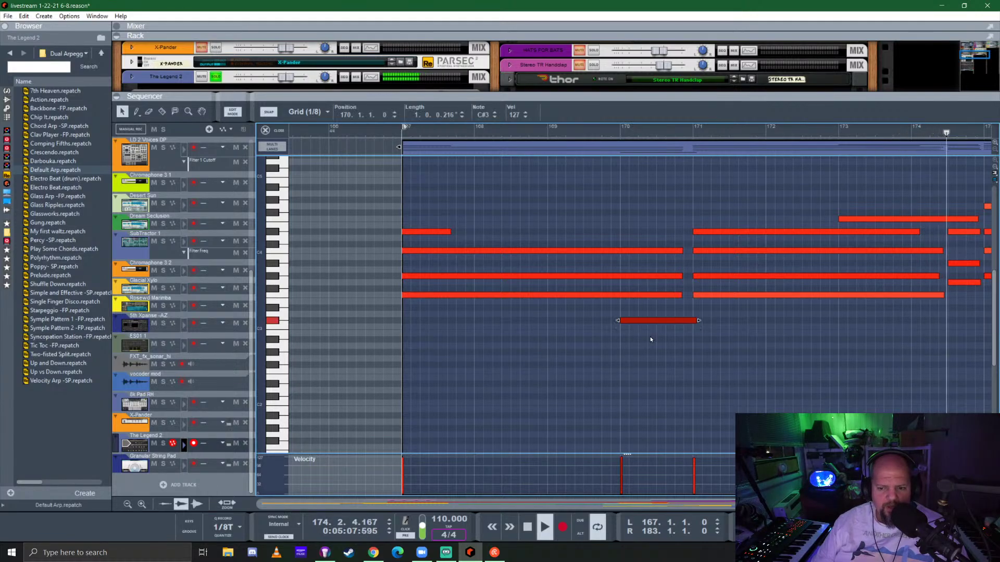
pyautogui.press('Delete')
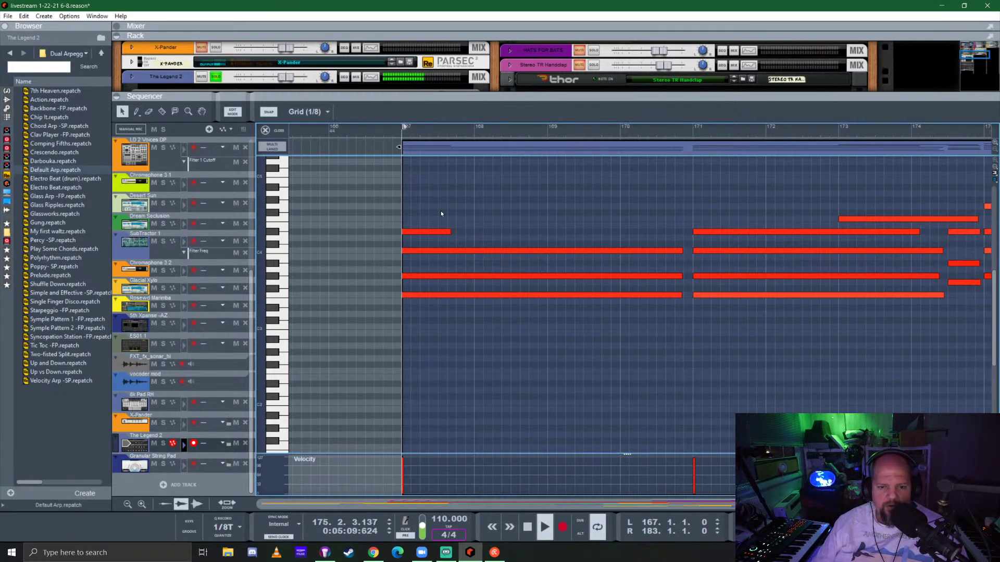
pyautogui.click(451, 232)
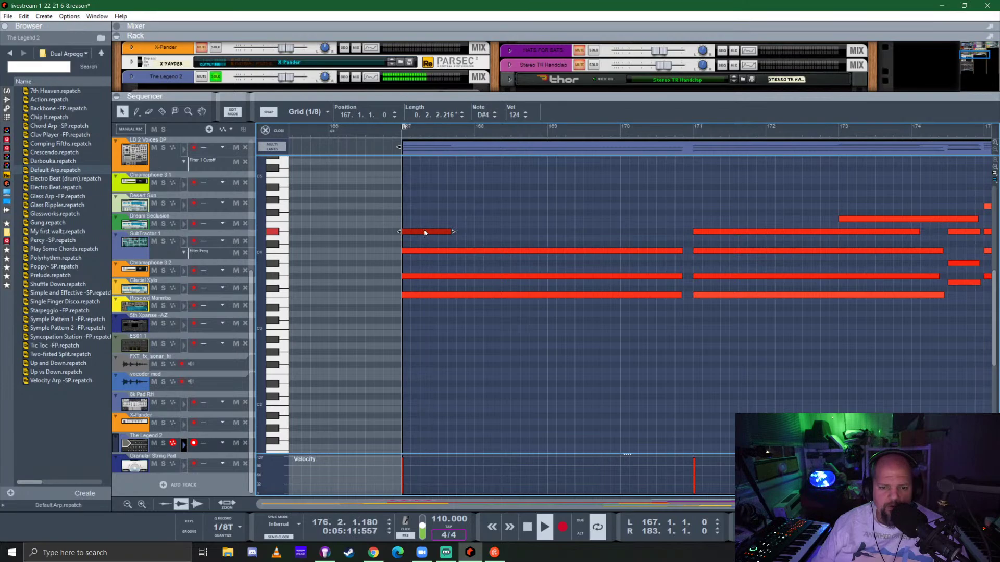
pyautogui.moveTo(425, 233); pyautogui.dragTo(575, 234)
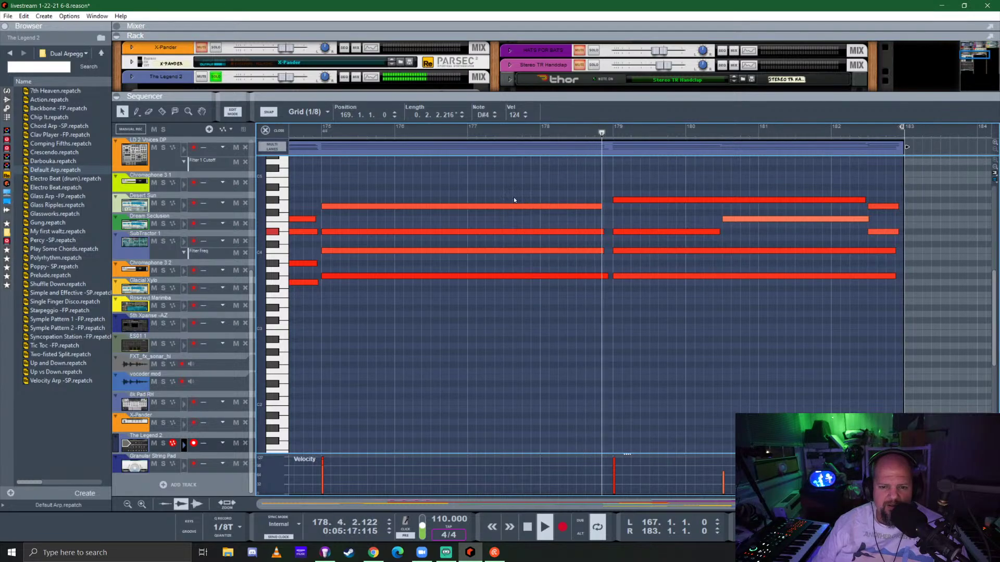
# Split the long G4 note at bar 177, raise its second half to G#4 and close the clip editor
pyautogui.press('r')
pyautogui.click(471, 208)
pyautogui.press('q')
pyautogui.click(489, 207)
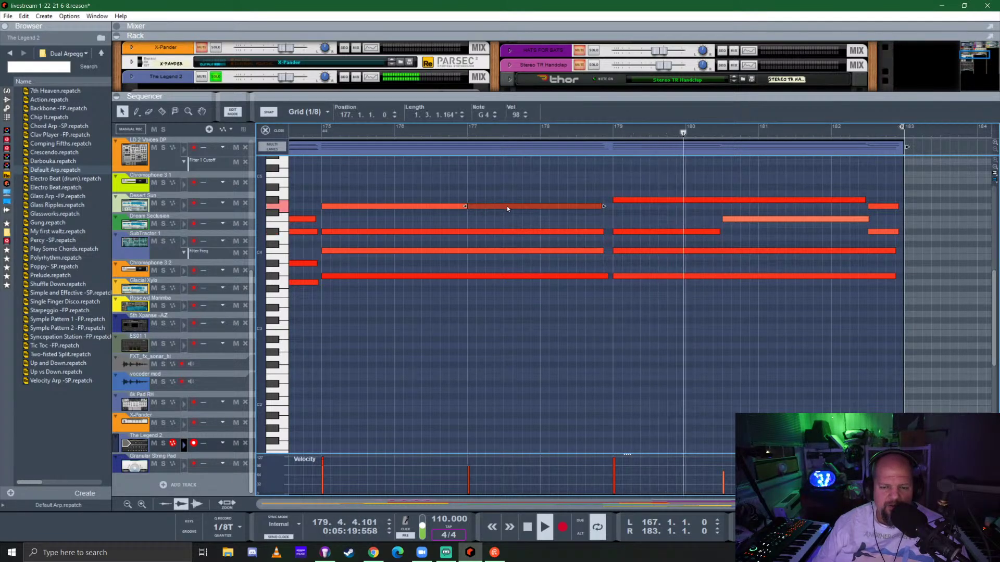
pyautogui.moveTo(507, 205); pyautogui.dragTo(508, 201)
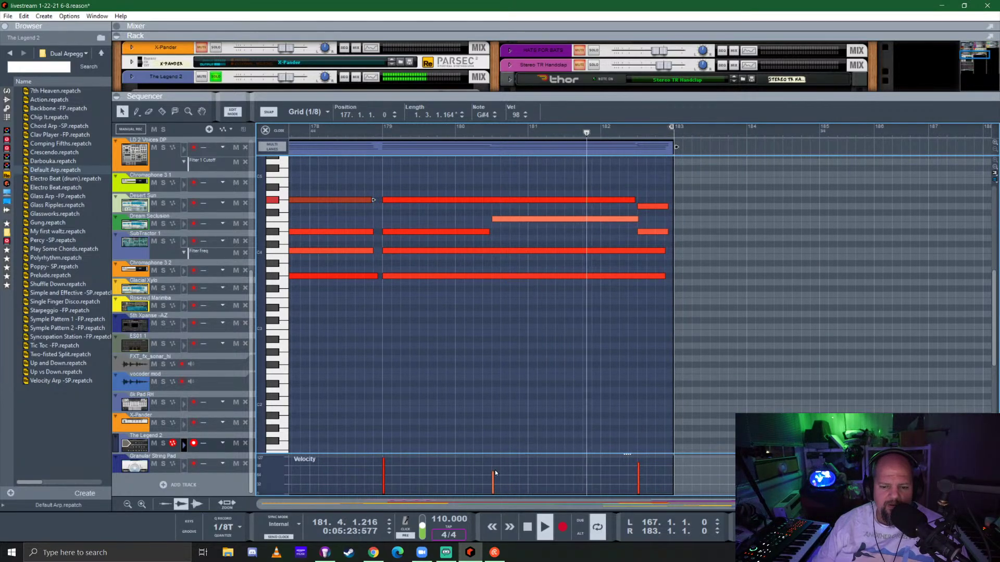
pyautogui.click(274, 133)
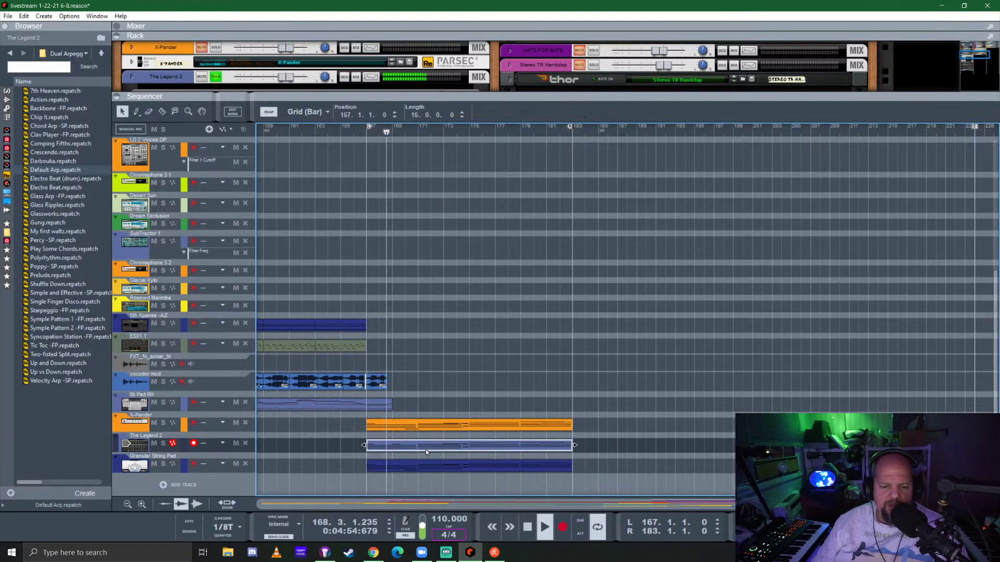
# Switch on Arp 1's Velocity option, lower its gate length to 66% and draw varied velocities across the active steps
pyautogui.moveTo(450, 96); pyautogui.dragTo(450, 402)
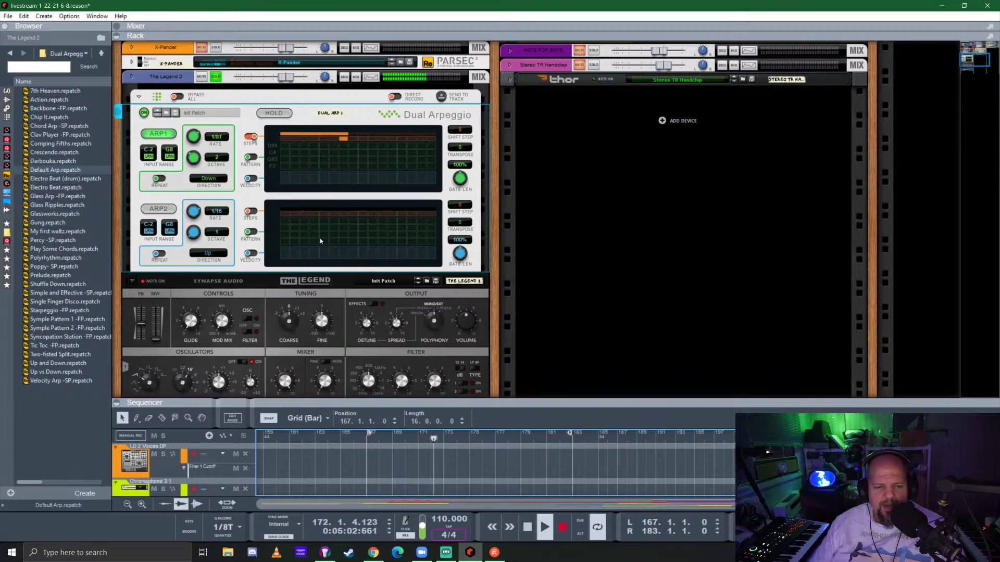
pyautogui.click(251, 178)
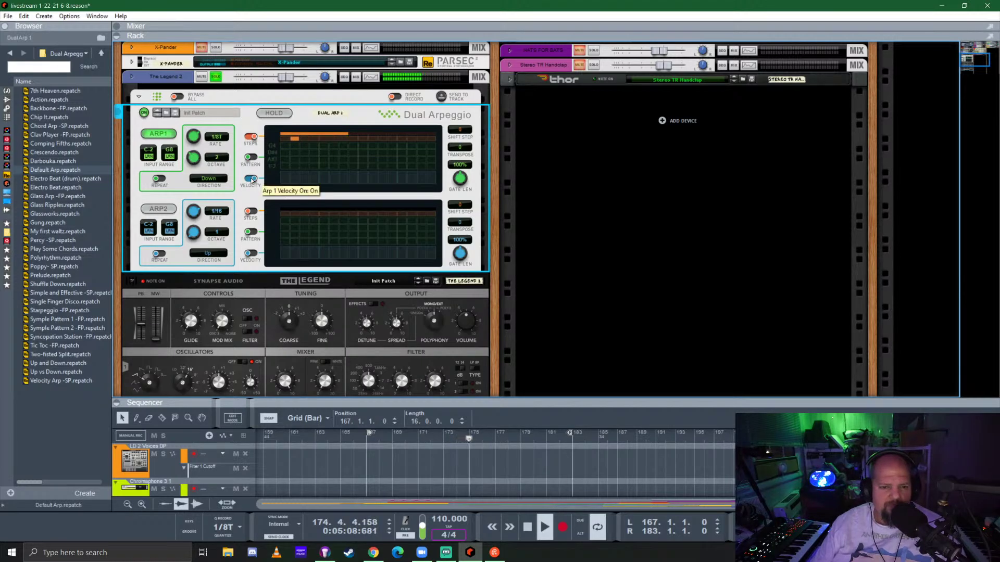
pyautogui.moveTo(462, 185); pyautogui.dragTo(463, 198)
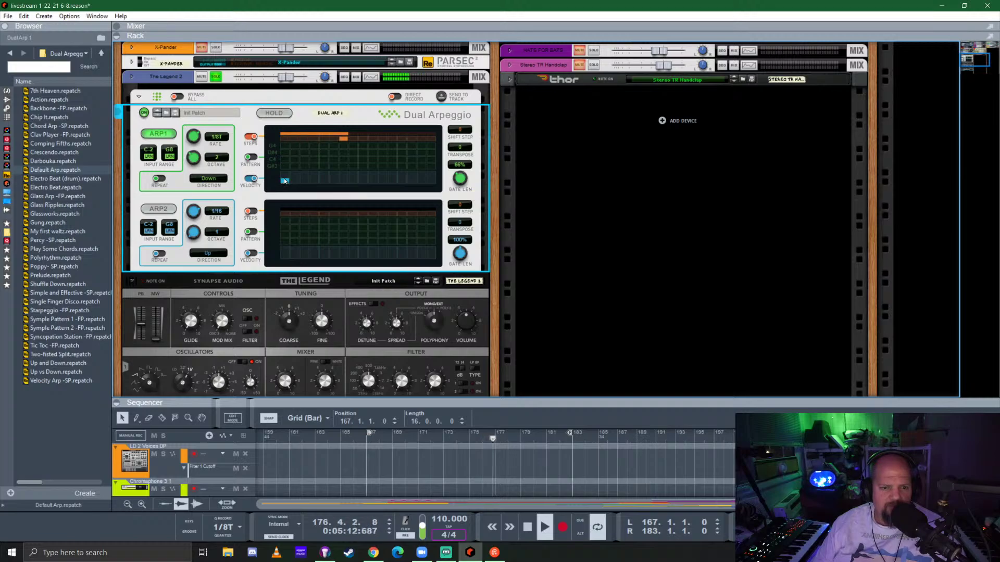
pyautogui.moveTo(282, 179); pyautogui.dragTo(348, 181)
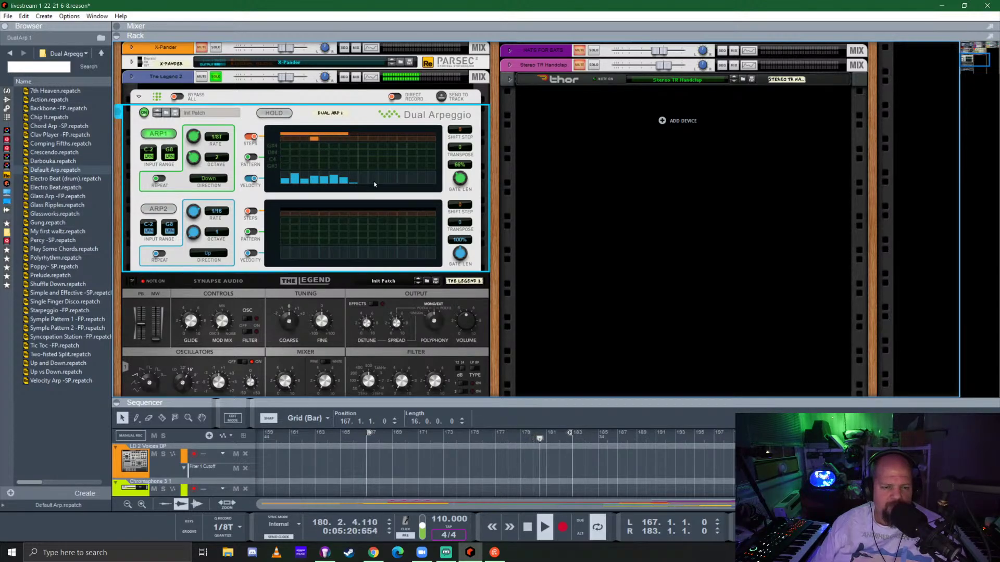
# Adjust The Legend's oscillator 2 range and waveform, and balance oscillator 1's volume at about 7.27 against oscillator 2's at about 4.92
pyautogui.scroll(-3, 265, 188)
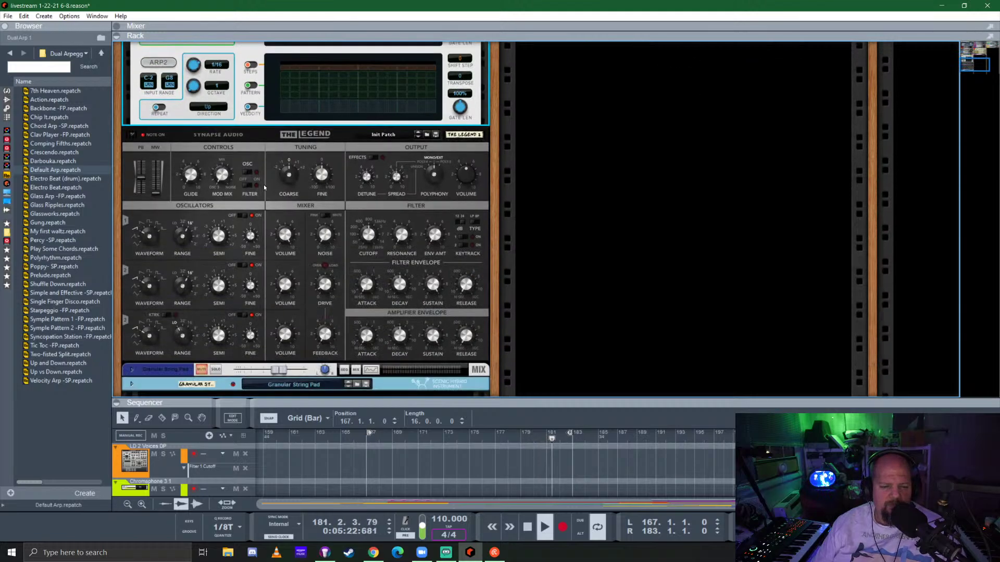
pyautogui.click(423, 301)
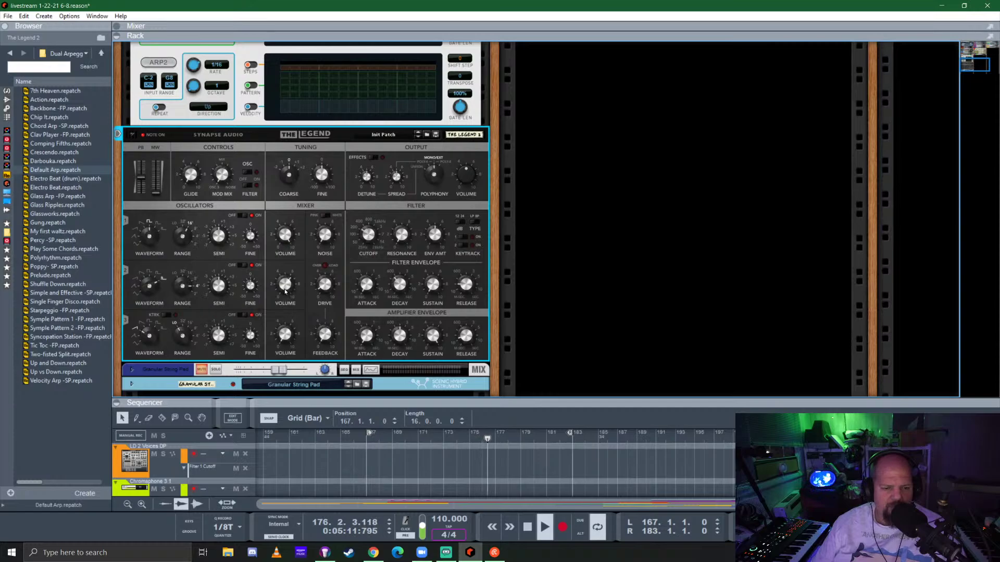
pyautogui.moveTo(281, 225); pyautogui.dragTo(288, 289)
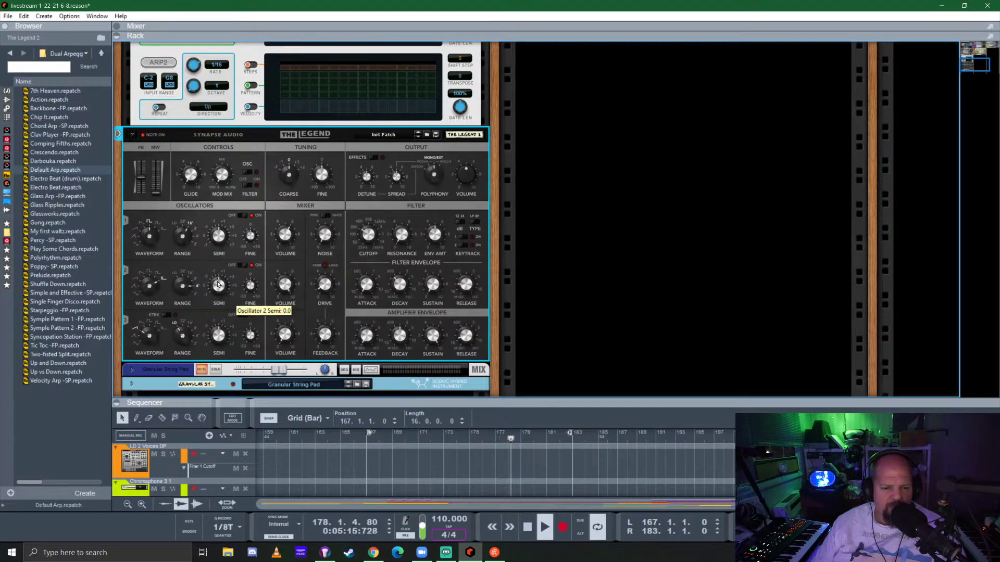
pyautogui.moveTo(218, 287); pyautogui.dragTo(228, 324)
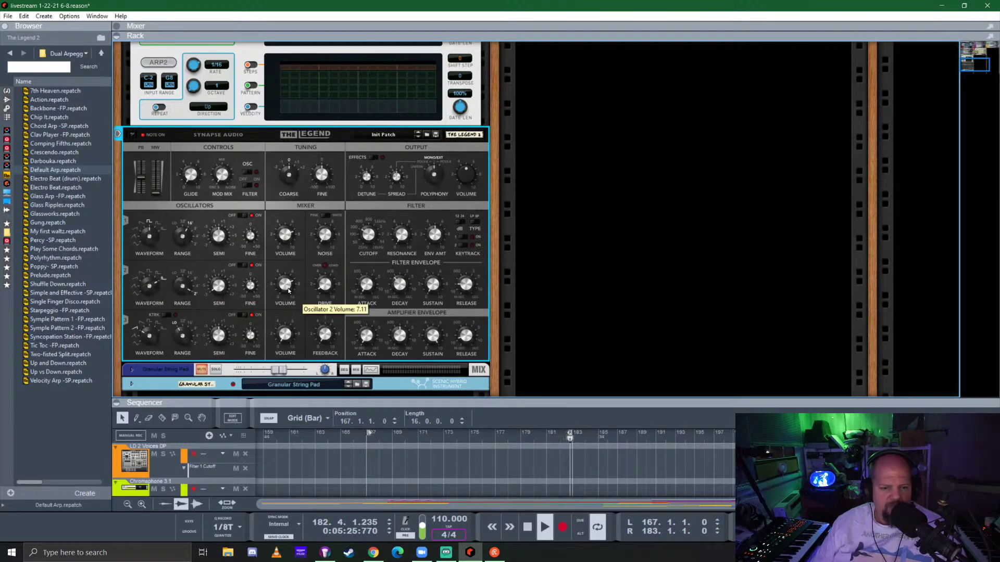
pyautogui.moveTo(289, 290); pyautogui.dragTo(291, 296)
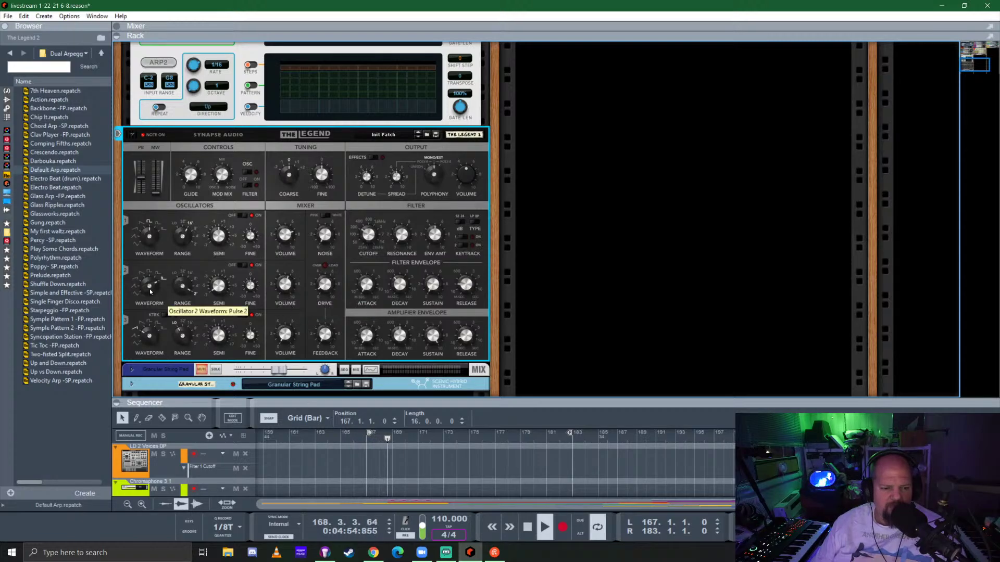
pyautogui.moveTo(152, 310)
pyautogui.mouseDown()
pyautogui.moveTo(159, 335)
pyautogui.moveTo(156, 301)
pyautogui.mouseUp()
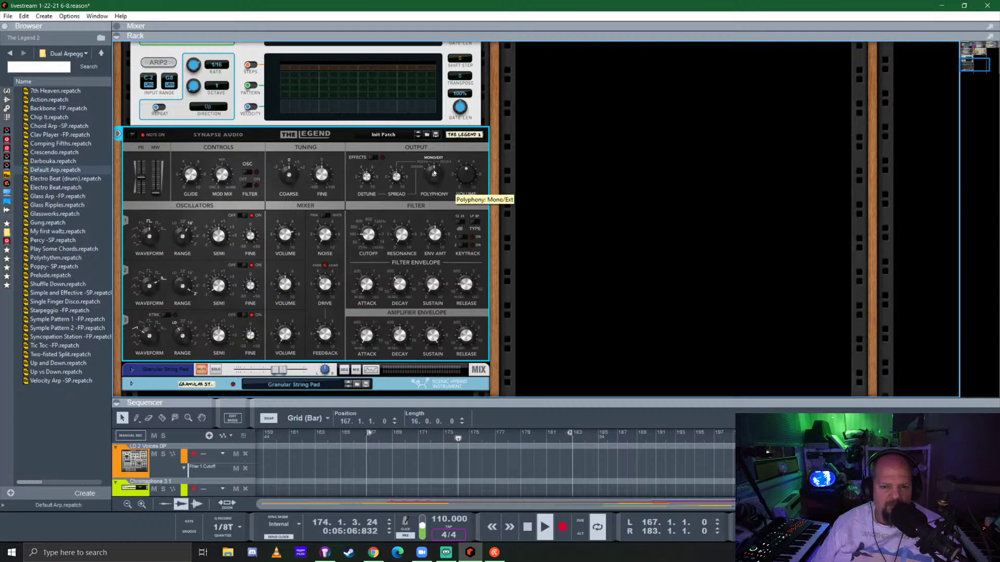
# Audition The Legend's Unison polyphony mode, return to Mono/Ext and switch the synth's effects on
pyautogui.moveTo(433, 173); pyautogui.dragTo(433, 182)
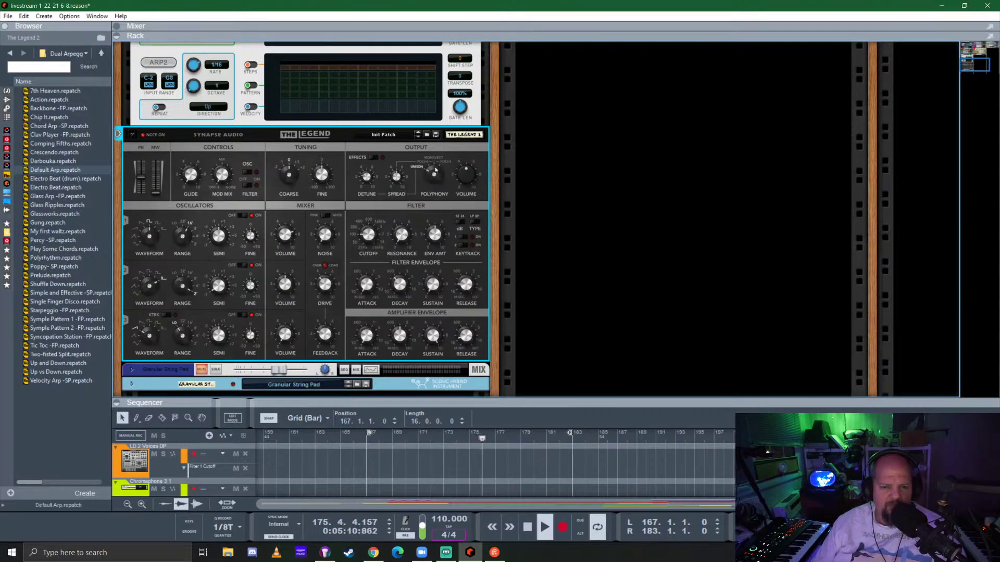
pyautogui.moveTo(433, 175); pyautogui.dragTo(449, 199)
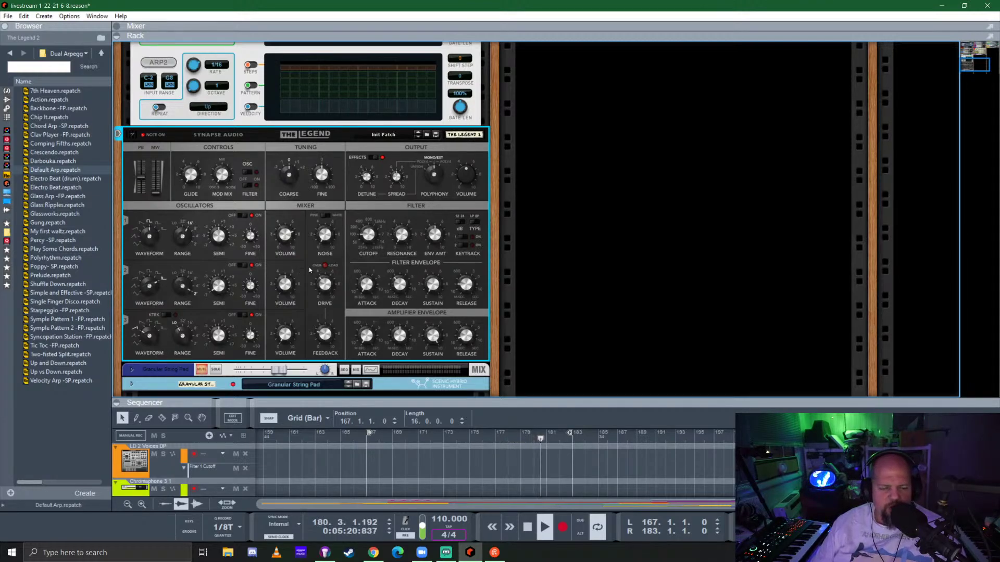
# Examine the delay and reverb settings on The Legend's rear panel
pyautogui.press('Tab')
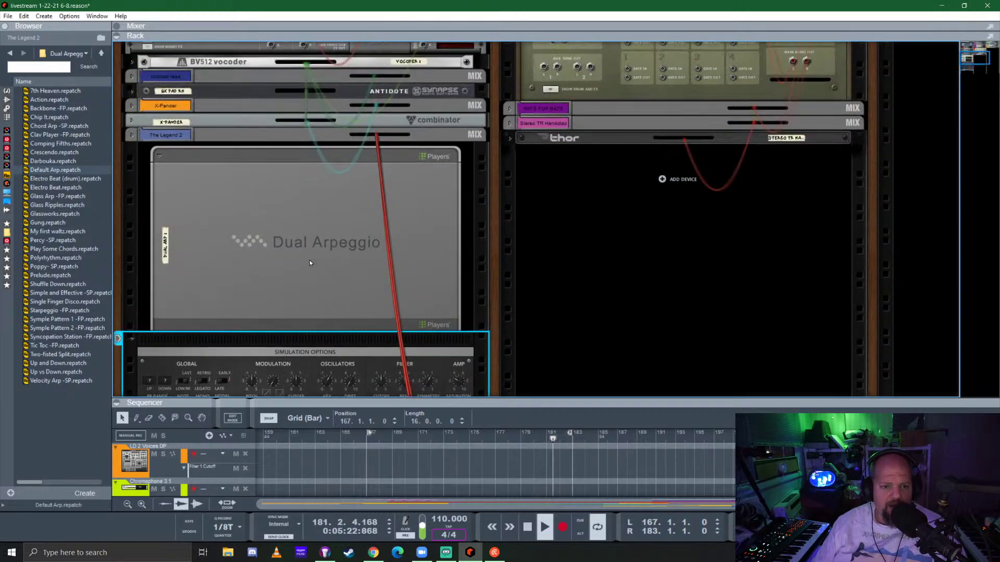
pyautogui.scroll(5, 309, 262)
pyautogui.scroll(-10, 311, 252)
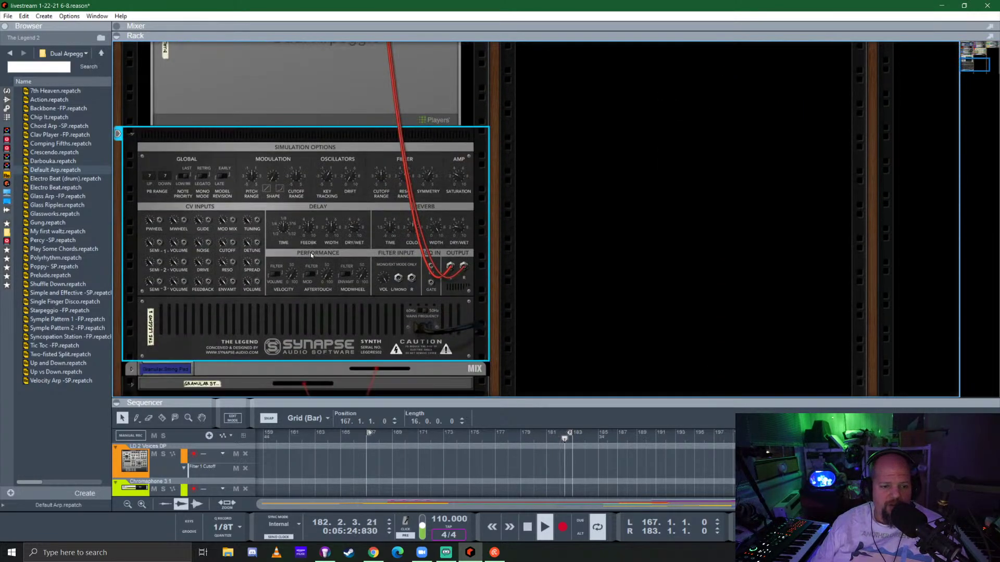
pyautogui.press('Tab')
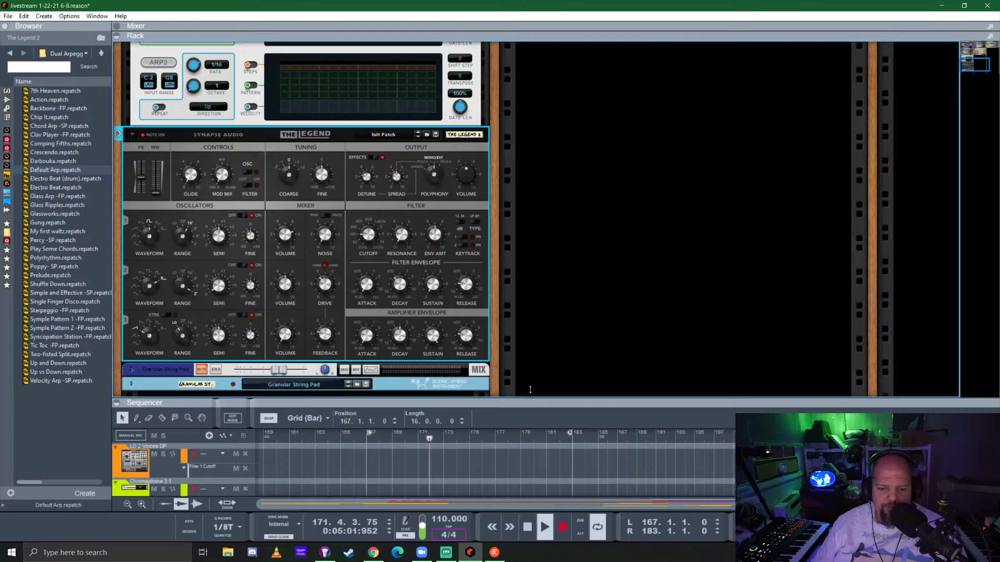
# Lower The Legend's filter cutoff, set its filter envelope amount to 8.16 and fold the synth in the rack
pyautogui.moveTo(492, 400)
pyautogui.mouseDown()
pyautogui.moveTo(492, 197)
pyautogui.moveTo(492, 412)
pyautogui.mouseUp()
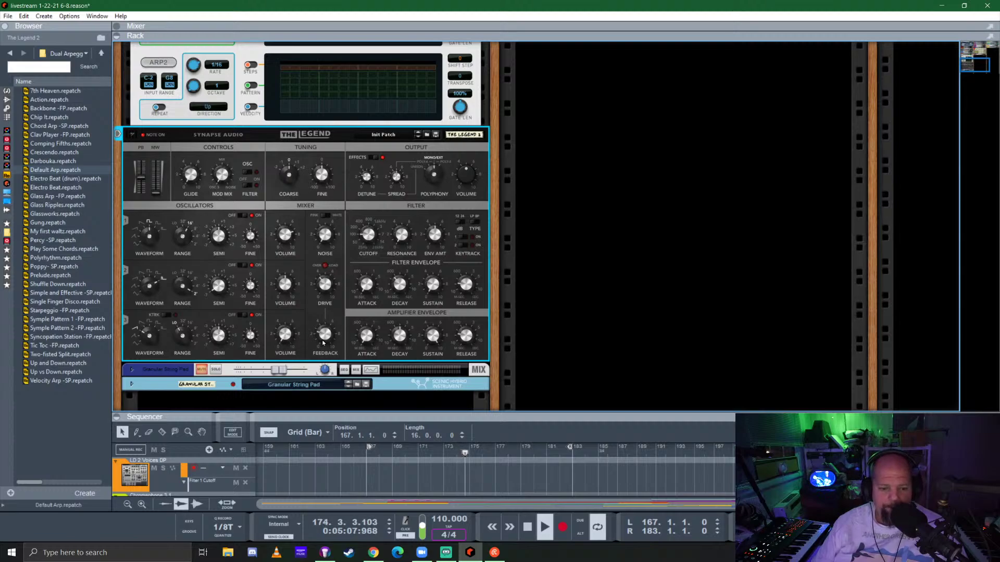
pyautogui.moveTo(328, 296)
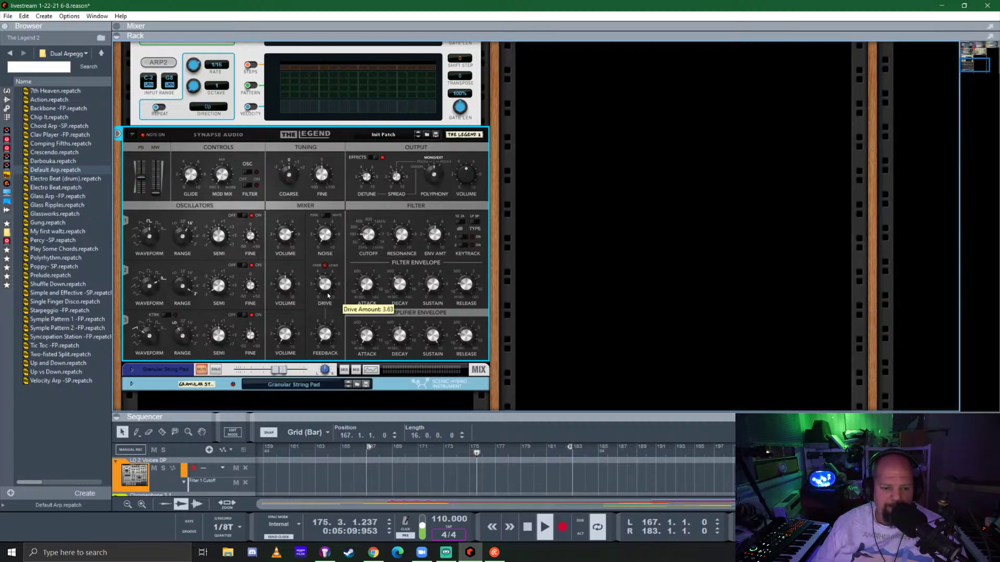
pyautogui.moveTo(285, 237)
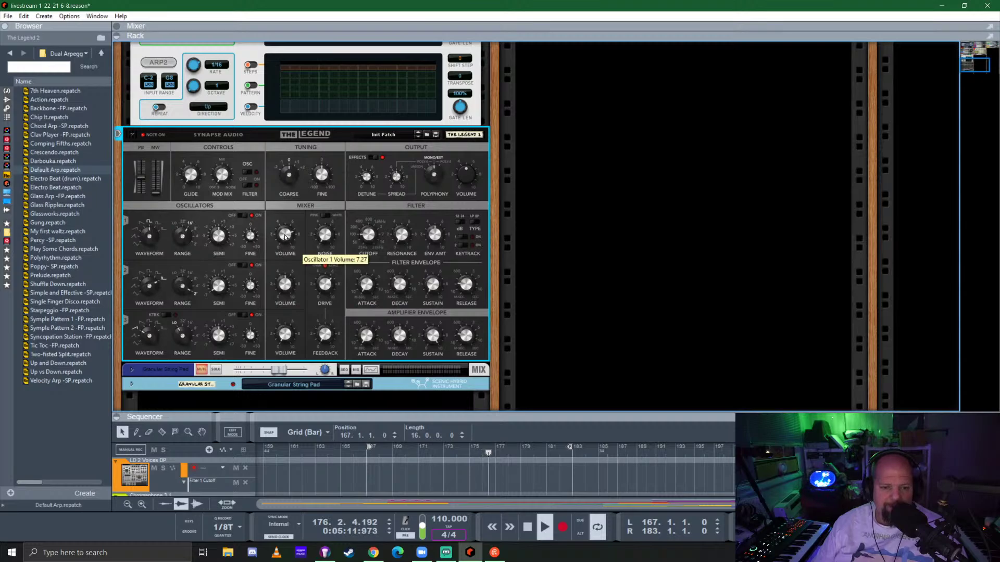
pyautogui.moveTo(285, 287)
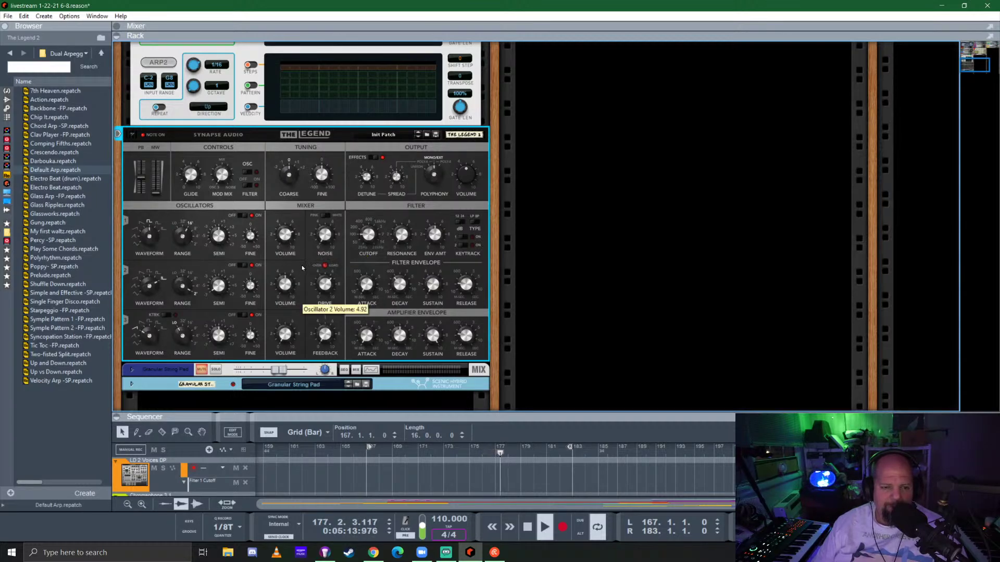
pyautogui.moveTo(373, 223)
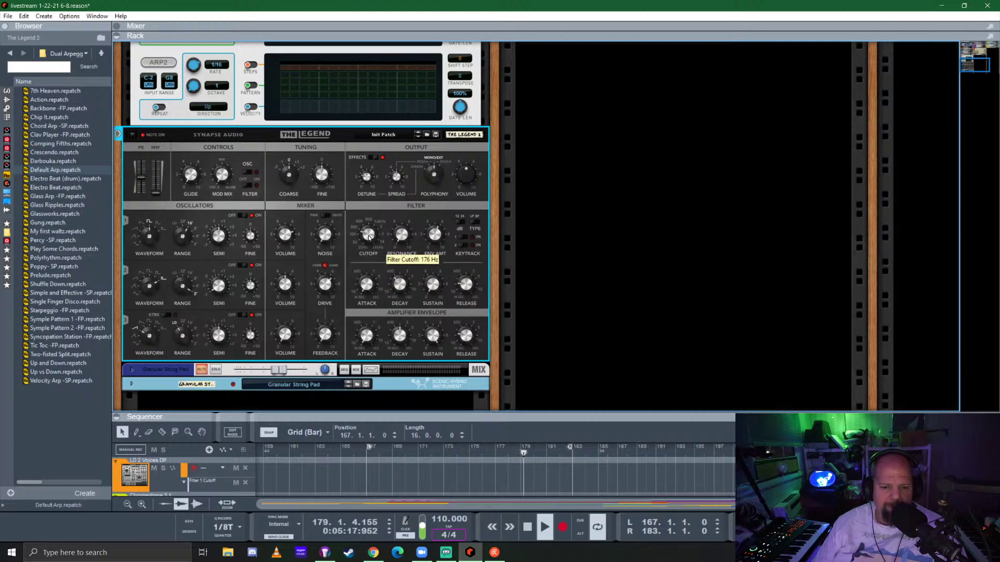
pyautogui.moveTo(368, 238); pyautogui.dragTo(368, 249)
pyautogui.moveTo(436, 237); pyautogui.dragTo(444, 216)
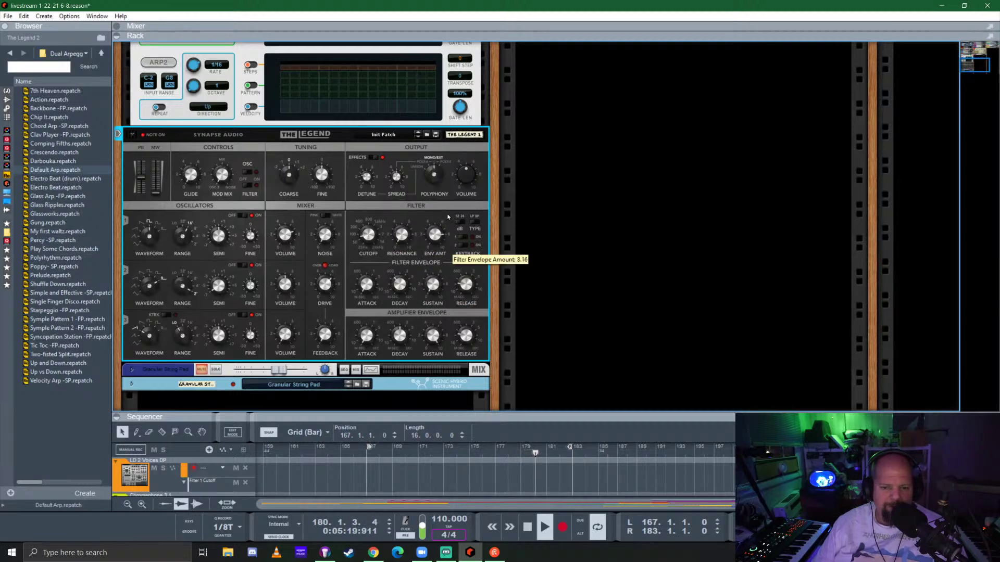
pyautogui.moveTo(405, 299)
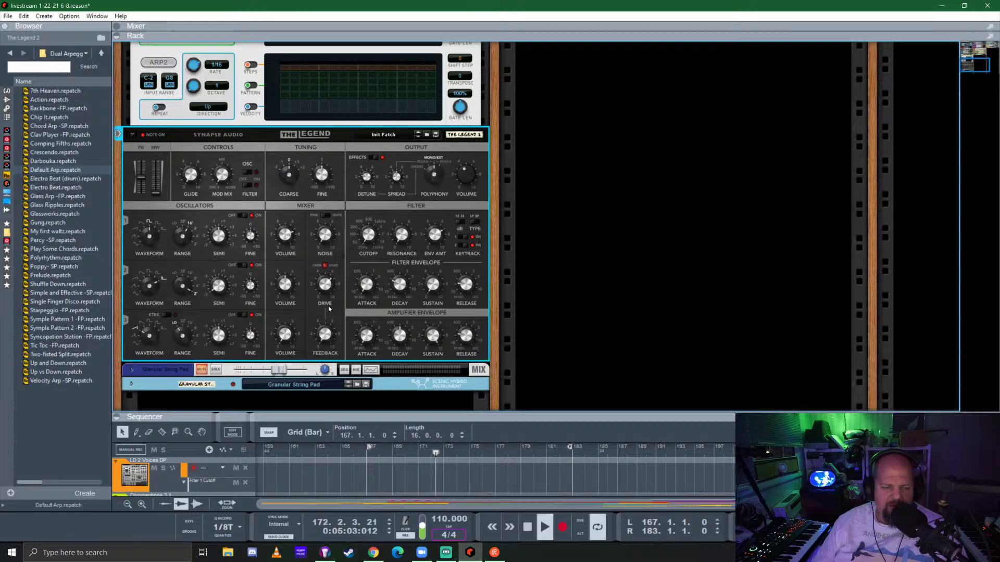
pyautogui.click(132, 134)
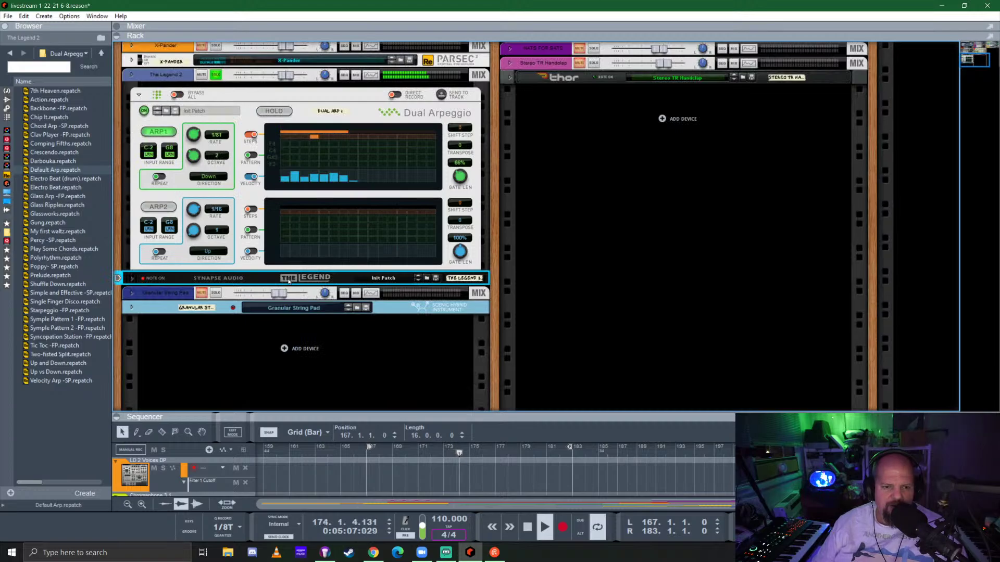
# Render the Dual Arpeggio's output as notes onto The Legend 2 track from bar 167
pyautogui.moveTo(441, 416); pyautogui.dragTo(406, 308)
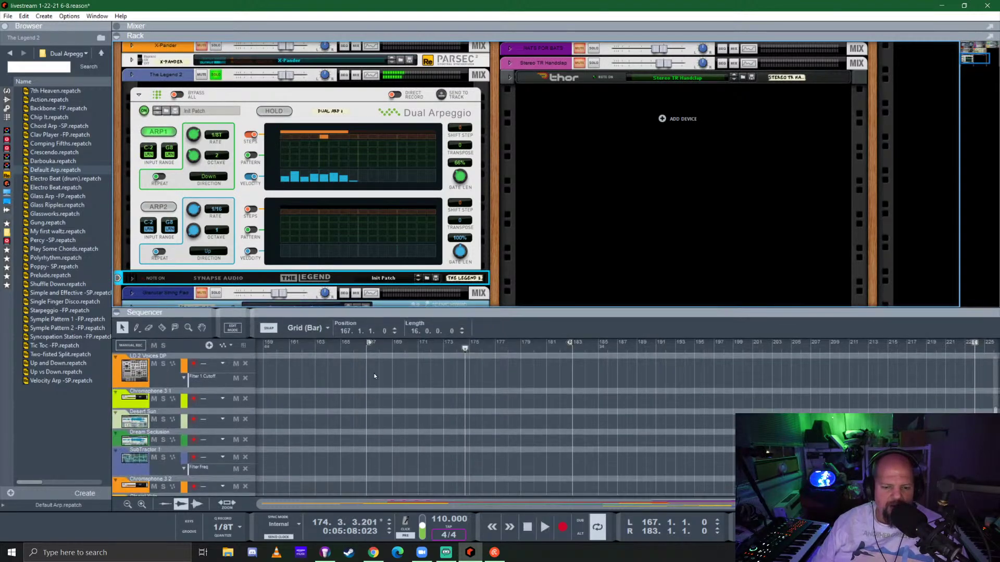
pyautogui.click(363, 352)
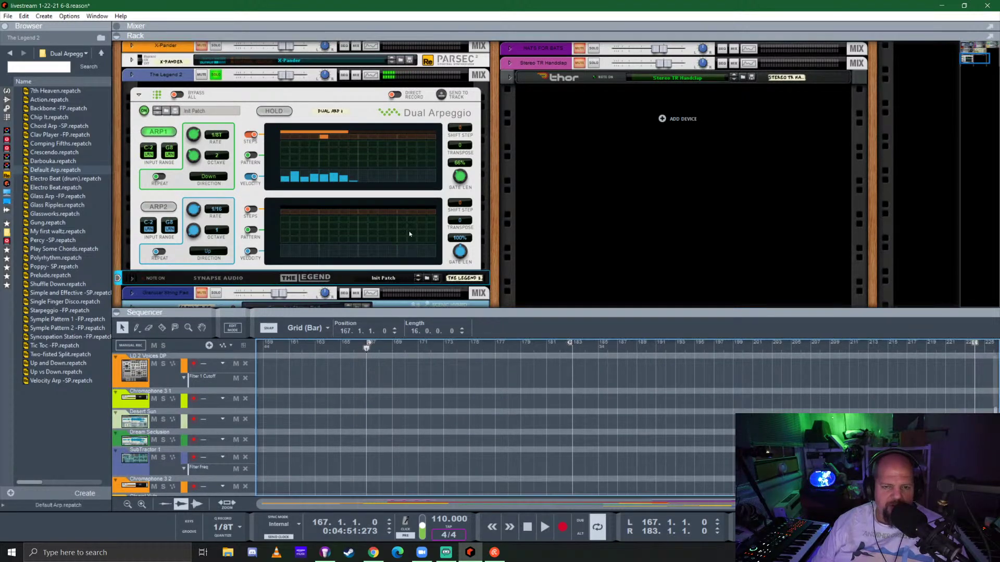
pyautogui.click(440, 98)
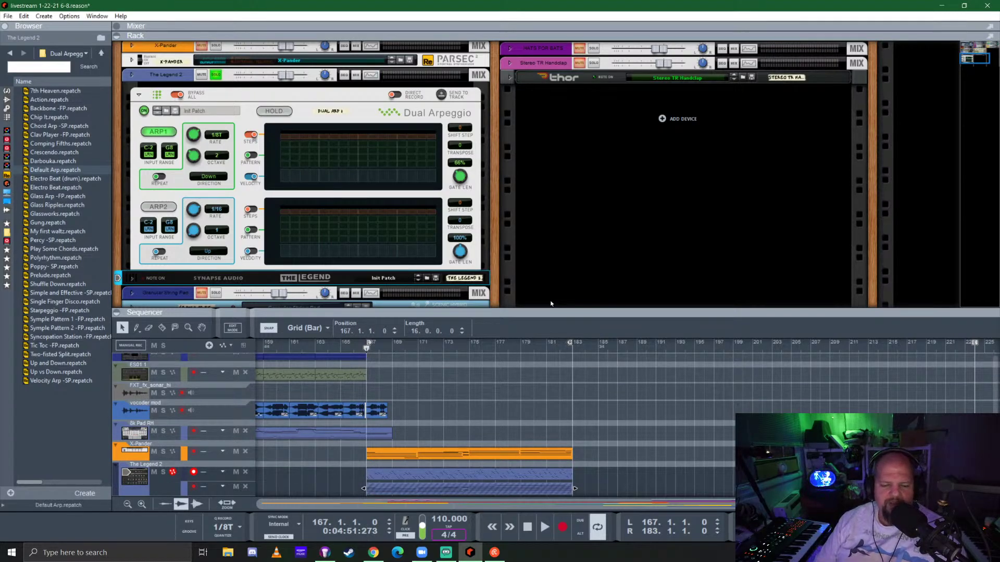
# Delete the original note clip in The Legend 2's second lane and remove the emptied lane
pyautogui.moveTo(600, 314); pyautogui.dragTo(600, 211)
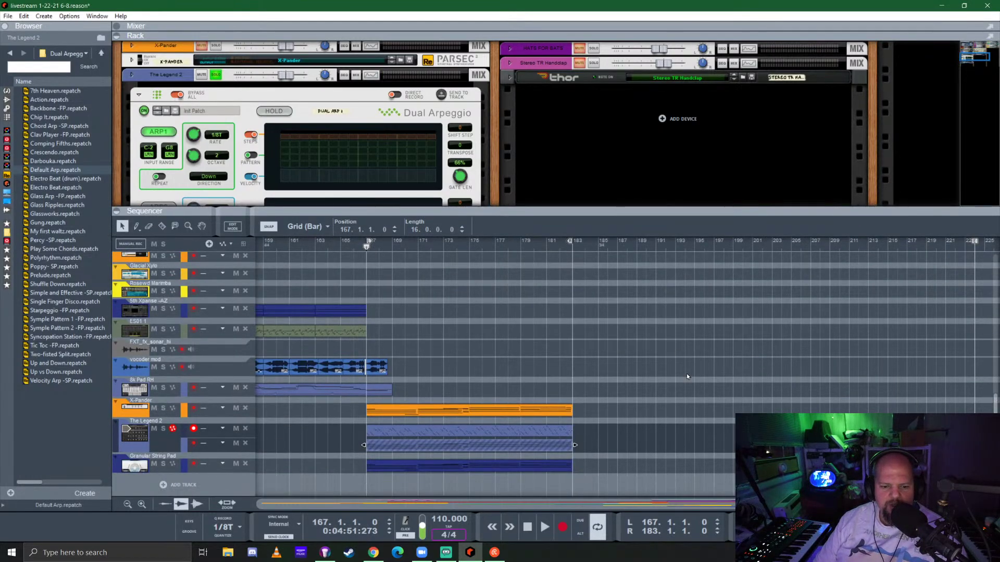
pyautogui.click(514, 445)
pyautogui.press('Delete')
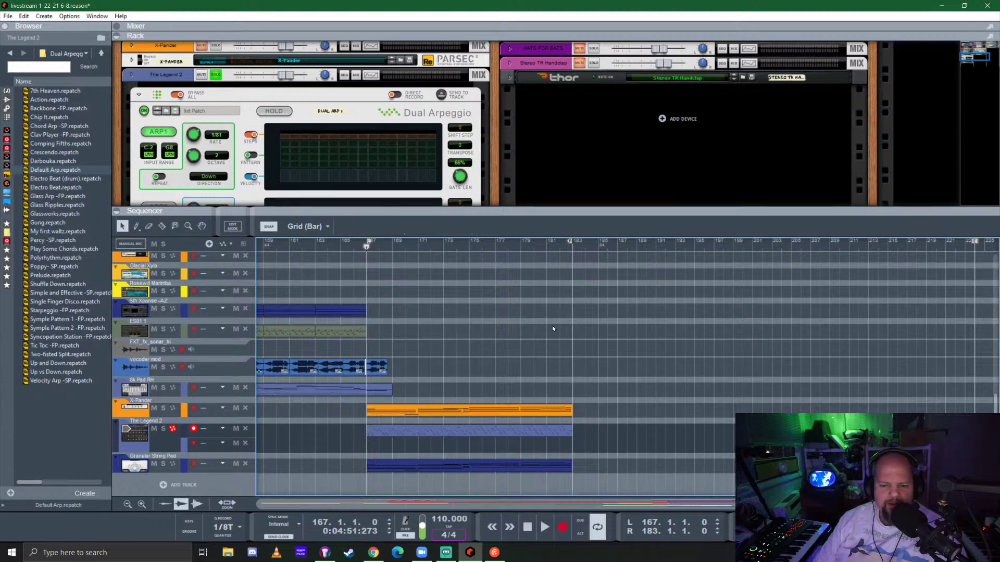
pyautogui.click(245, 444)
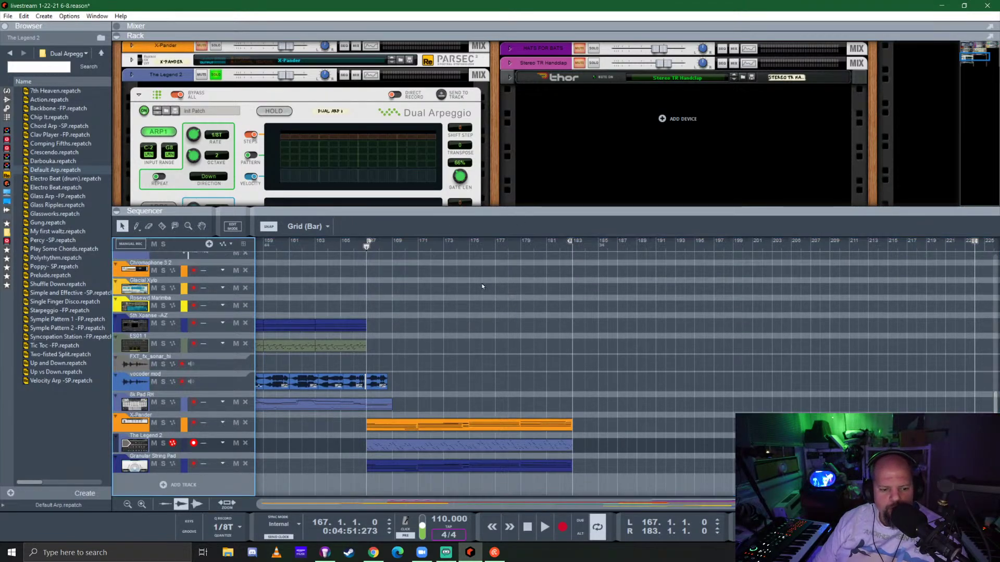
# Delete the Dual Arpeggio player from The Legend 2 in the rack
pyautogui.moveTo(536, 213); pyautogui.dragTo(532, 335)
pyautogui.click(249, 105)
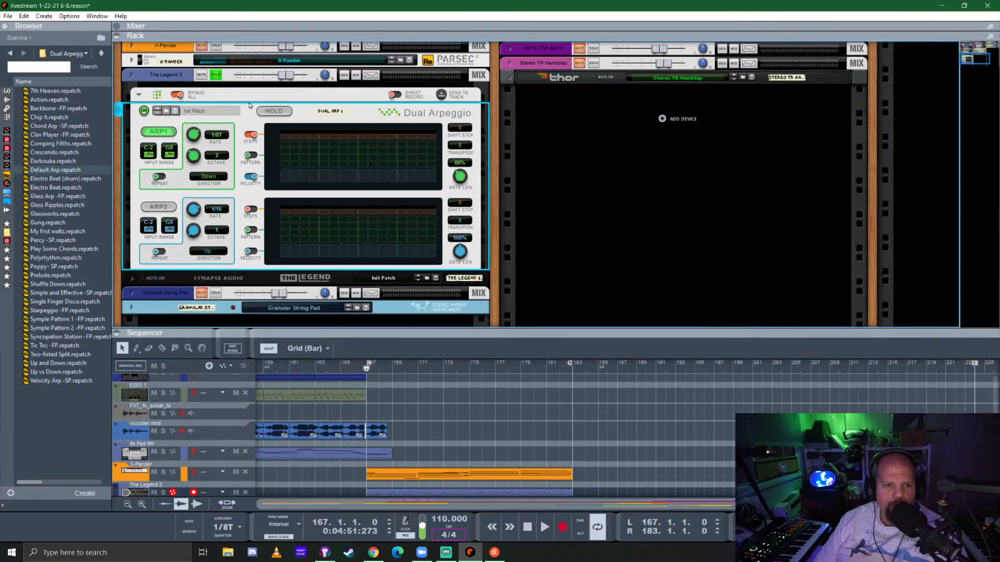
pyautogui.press('Delete')
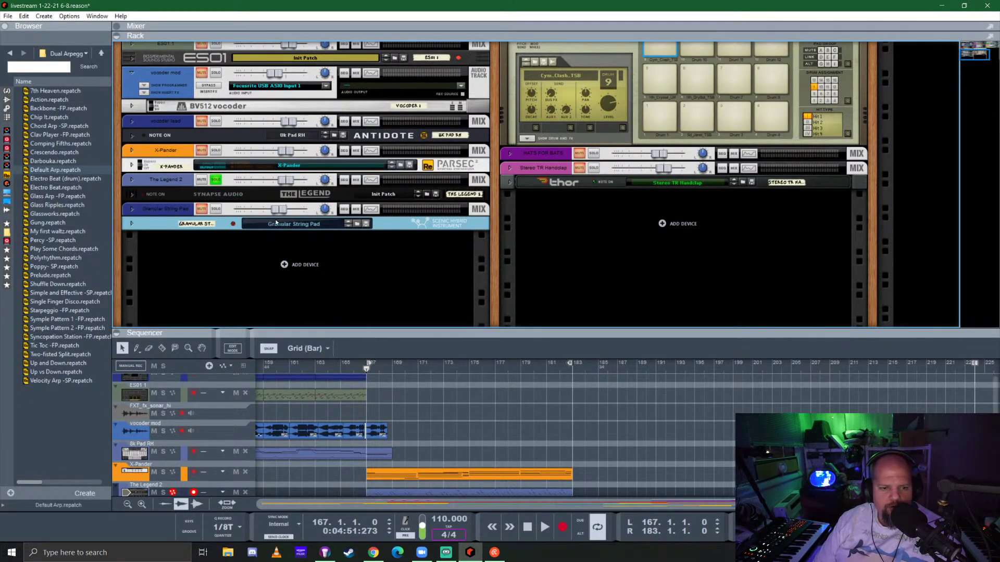
# Turn off The Legend 2's solo and play all tracks together from bar 167
pyautogui.click(216, 181)
pyautogui.moveTo(435, 314); pyautogui.dragTo(375, 162)
pyautogui.click(366, 218)
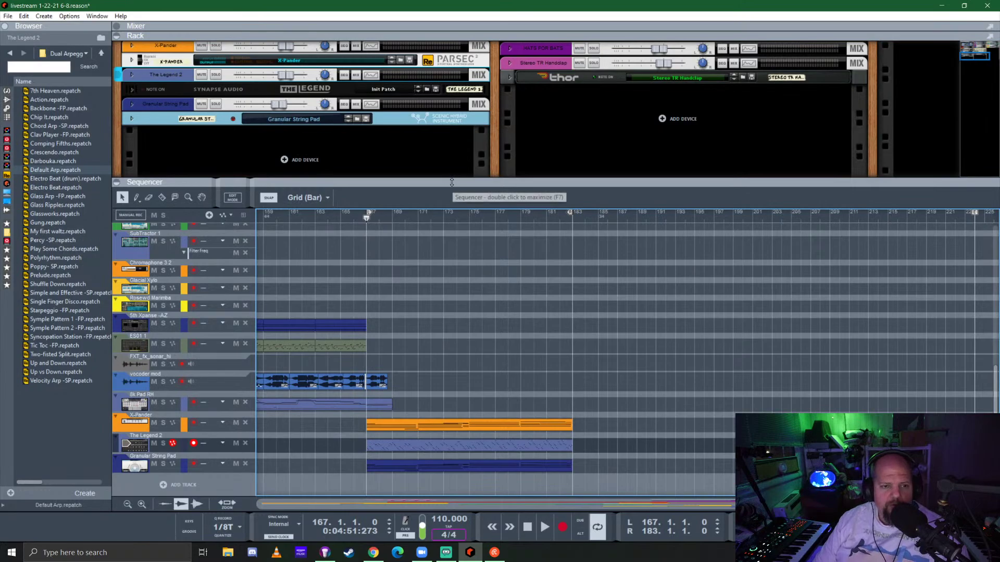
pyautogui.press('space')
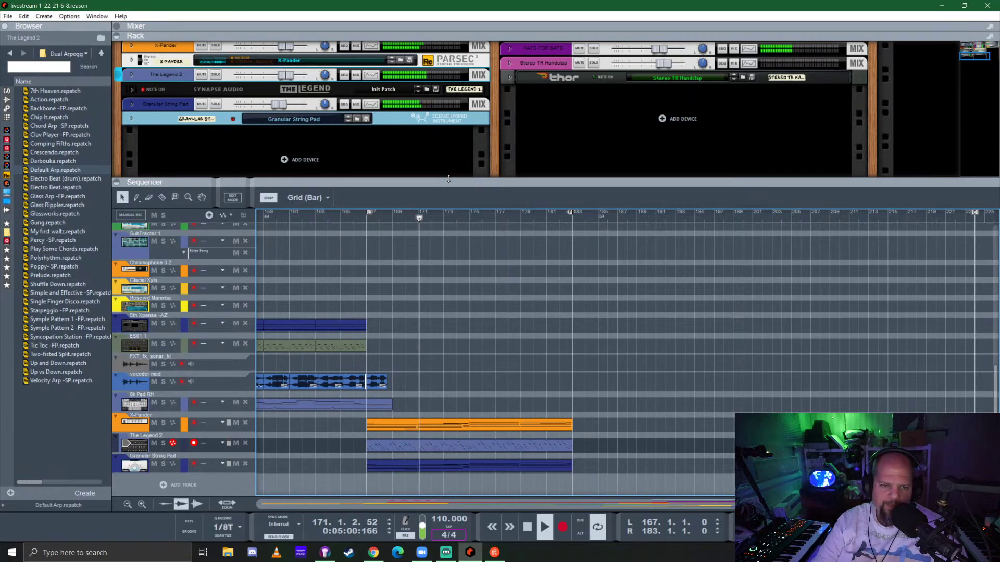
# Unfold The Legend in the rack and adjust its filter cutoff to 447 Hz
pyautogui.click(132, 90)
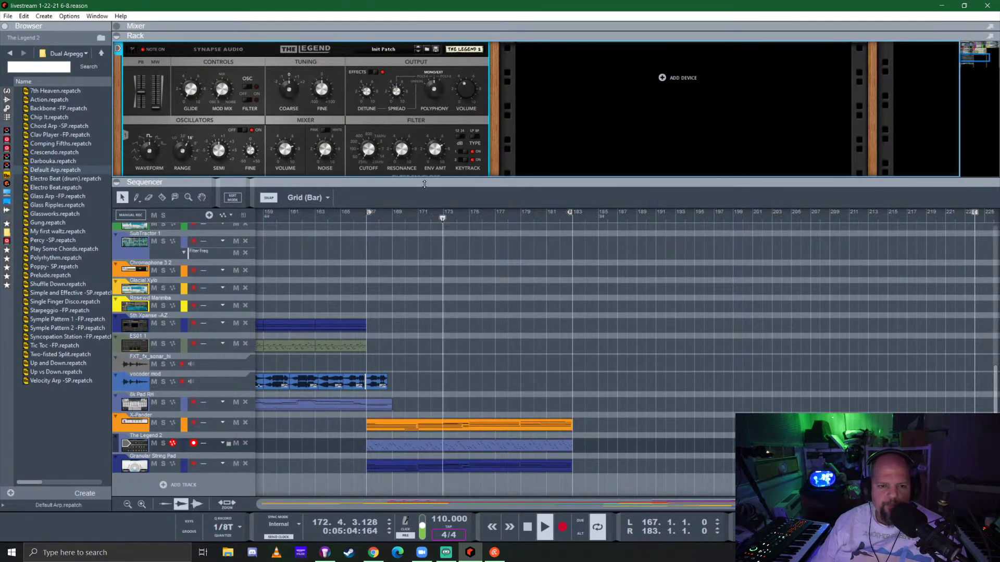
pyautogui.moveTo(418, 179); pyautogui.dragTo(418, 258)
pyautogui.moveTo(378, 168); pyautogui.dragTo(382, 111)
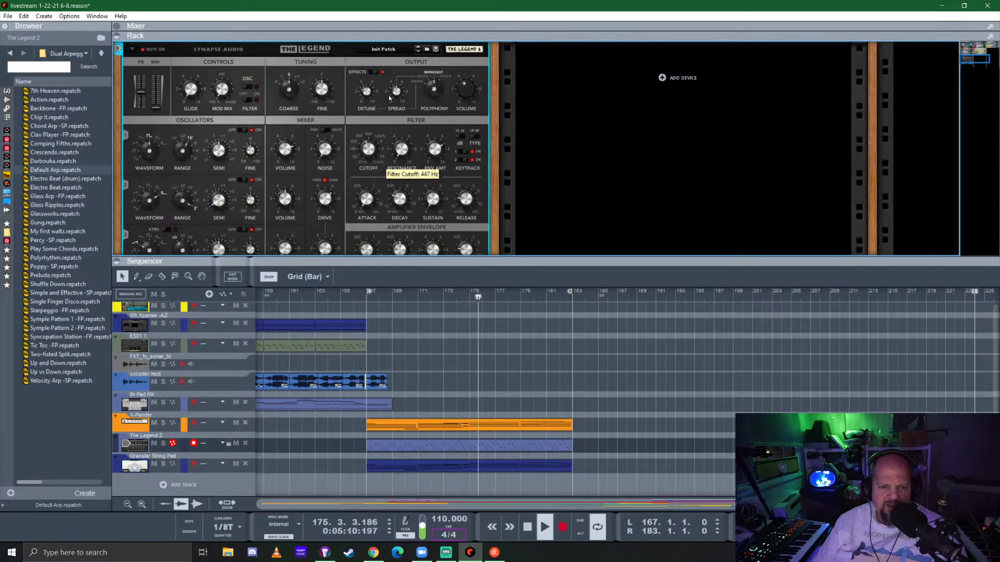
pyautogui.scroll(1, 364, 89)
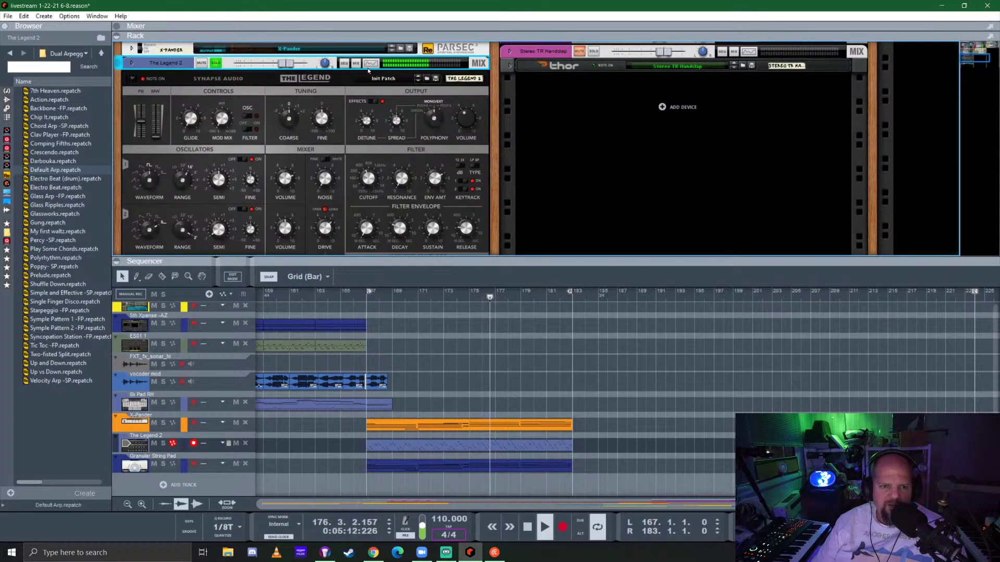
# Listen to The Legend 2 within the full mix, open its Spectrum EQ and solo the channel again
pyautogui.press('F5')
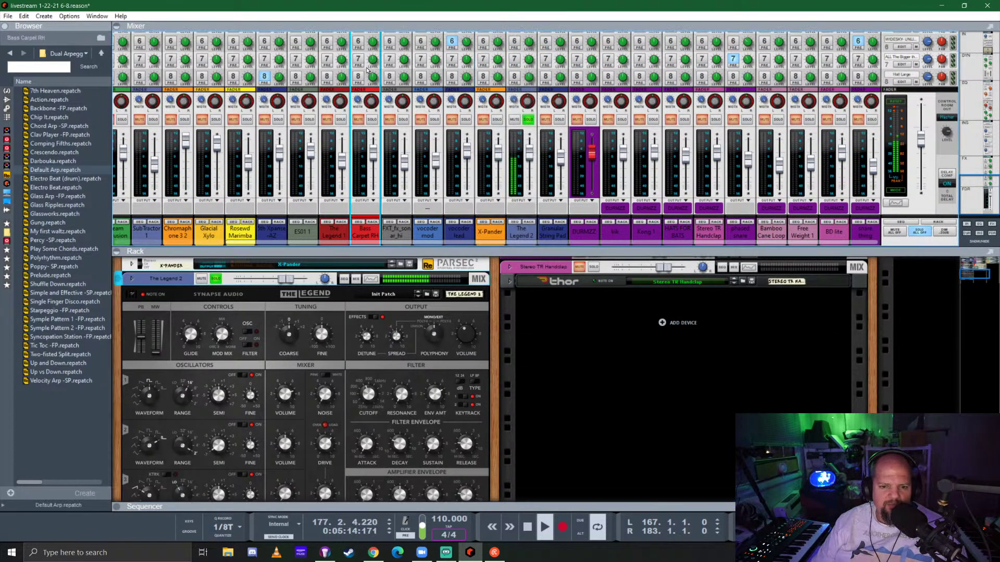
pyautogui.click(528, 119)
pyautogui.click(490, 156)
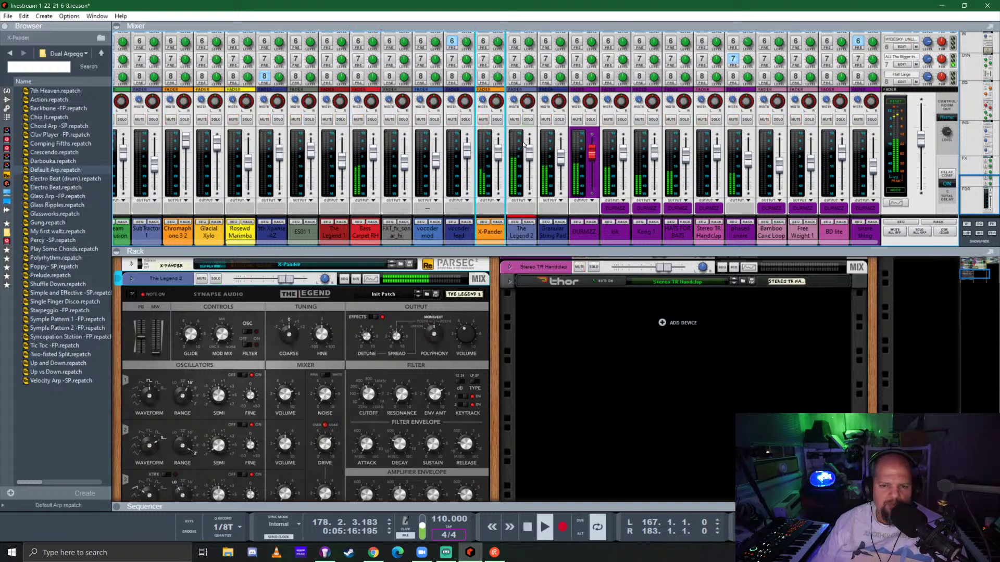
pyautogui.click(371, 279)
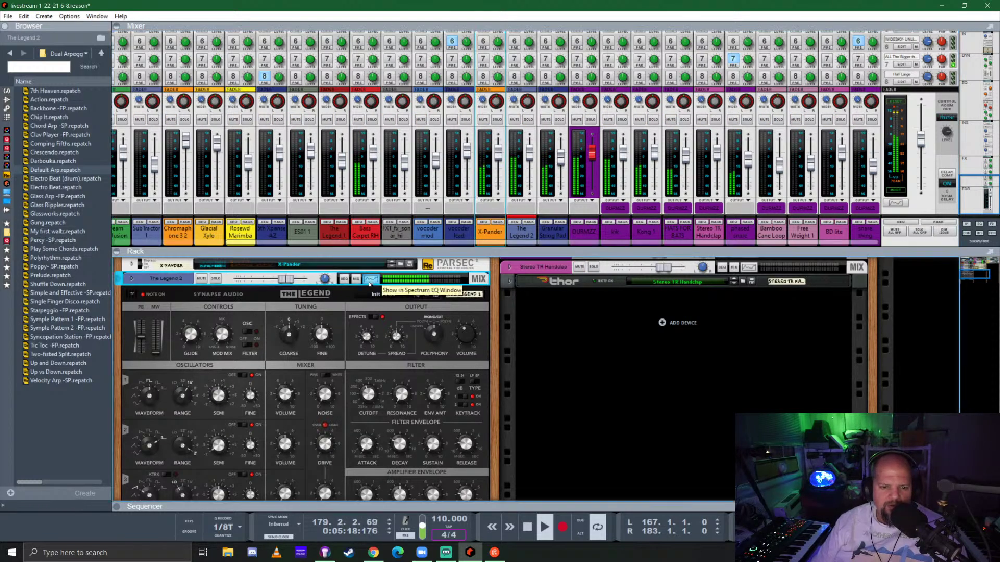
pyautogui.click(528, 119)
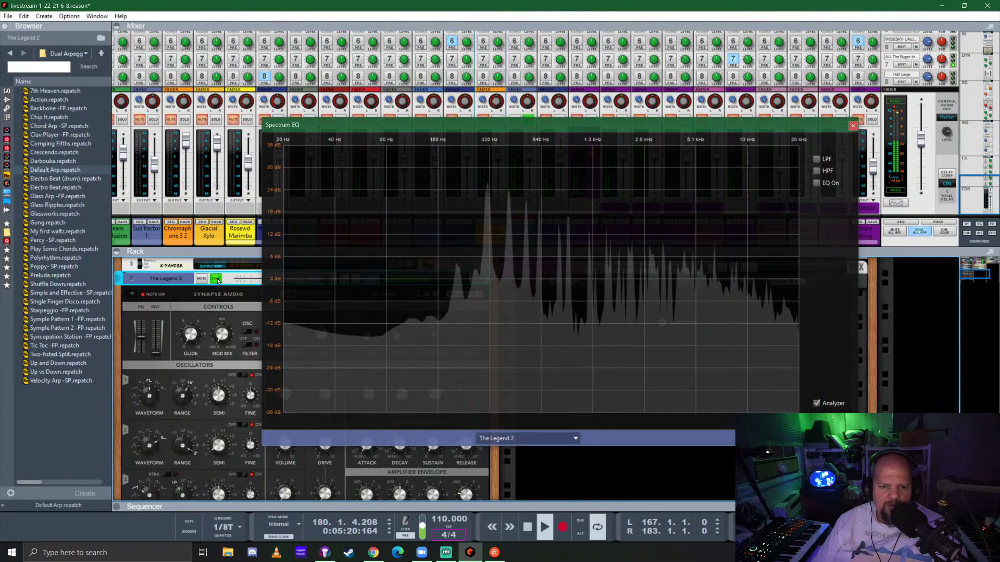
# Enable a low-pass filter at 1.33 kHz and a high-pass filter at 179.3 Hz in The Legend 2's Spectrum EQ
pyautogui.click(817, 159)
pyautogui.moveTo(665, 277); pyautogui.dragTo(595, 267)
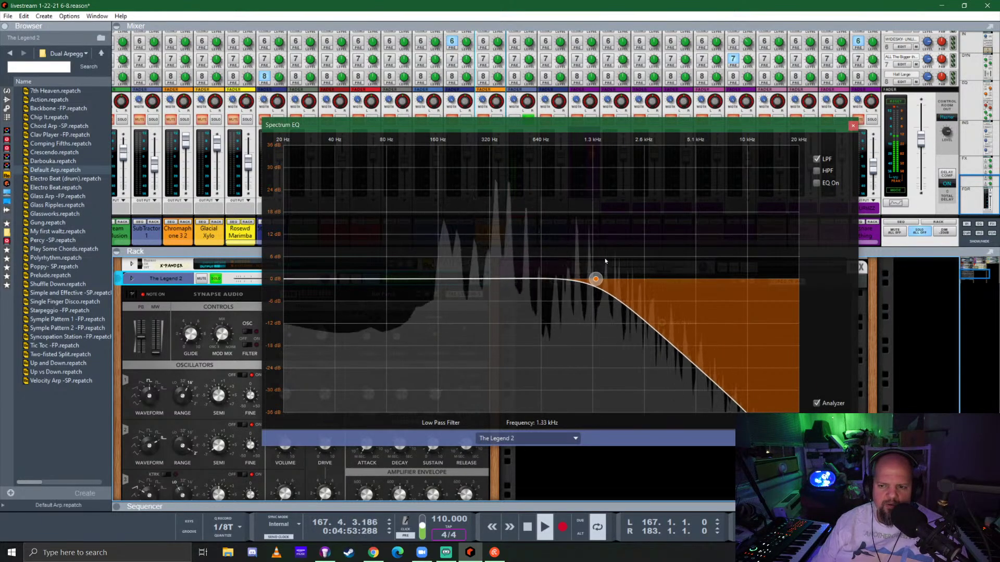
pyautogui.click(815, 171)
pyautogui.moveTo(448, 279)
pyautogui.mouseDown()
pyautogui.moveTo(435, 279)
pyautogui.moveTo(446, 279)
pyautogui.mouseUp()
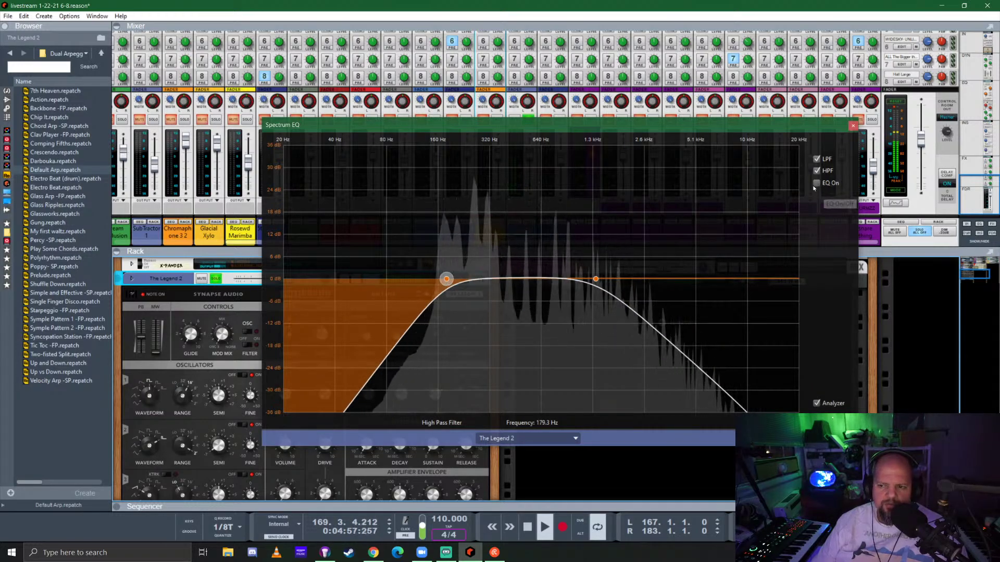
pyautogui.click(853, 126)
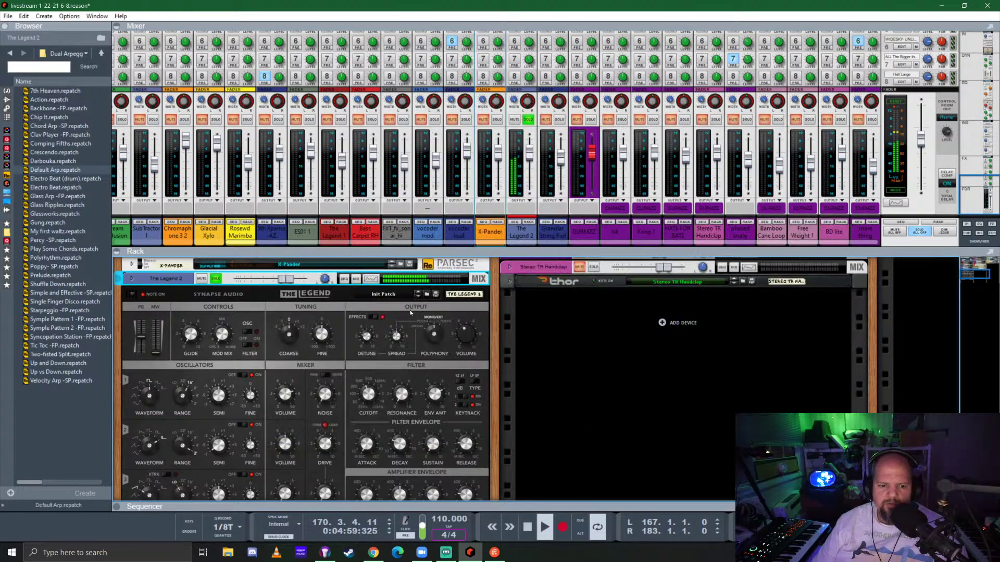
# Readjust The Legend's filter cutoff and filter envelope decay with resonance at 0.00, and raise the channel's Spectrum EQ low-pass frequency
pyautogui.click(363, 401)
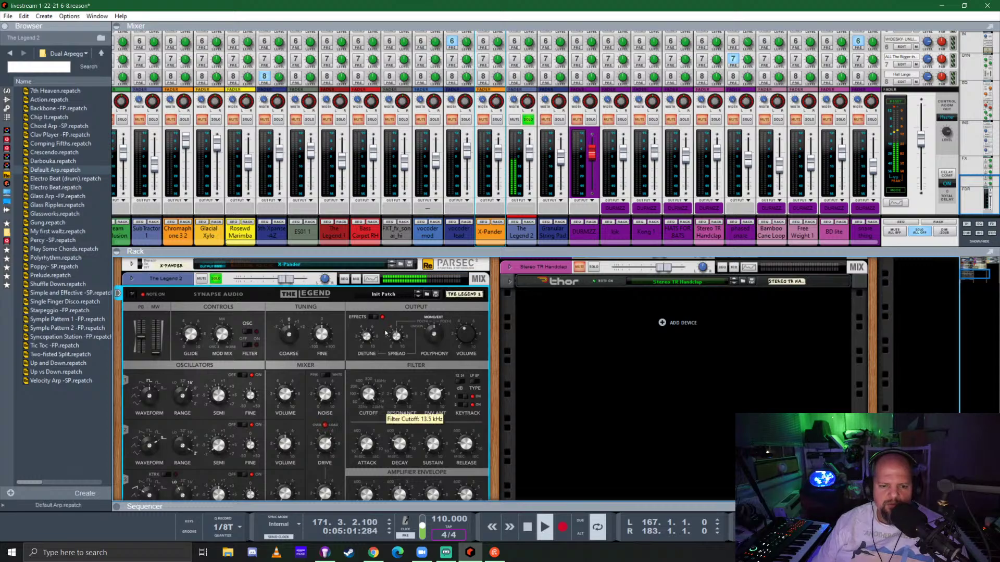
pyautogui.moveTo(377, 376); pyautogui.dragTo(401, 449)
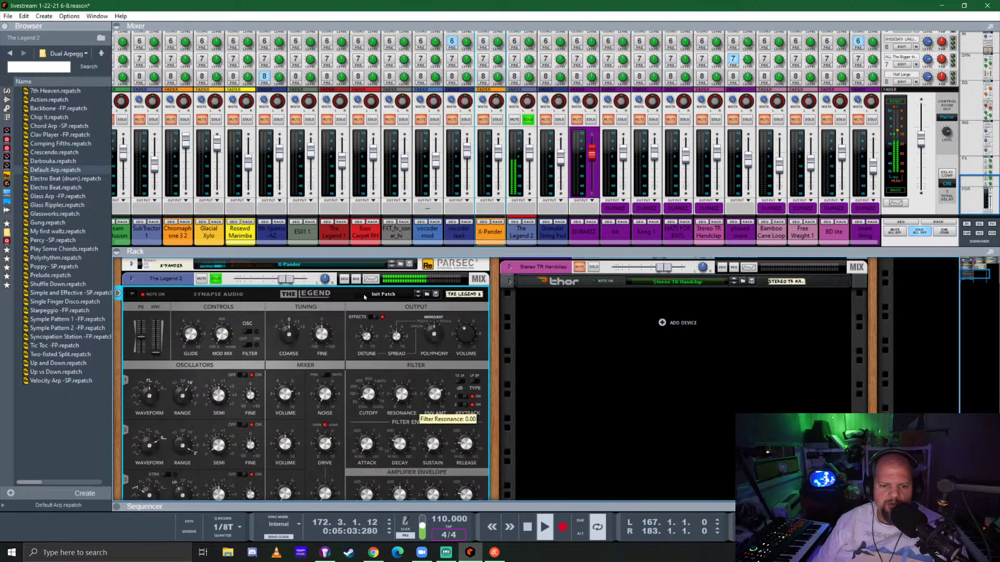
pyautogui.click(371, 279)
pyautogui.moveTo(596, 281); pyautogui.dragTo(632, 279)
pyautogui.click(853, 126)
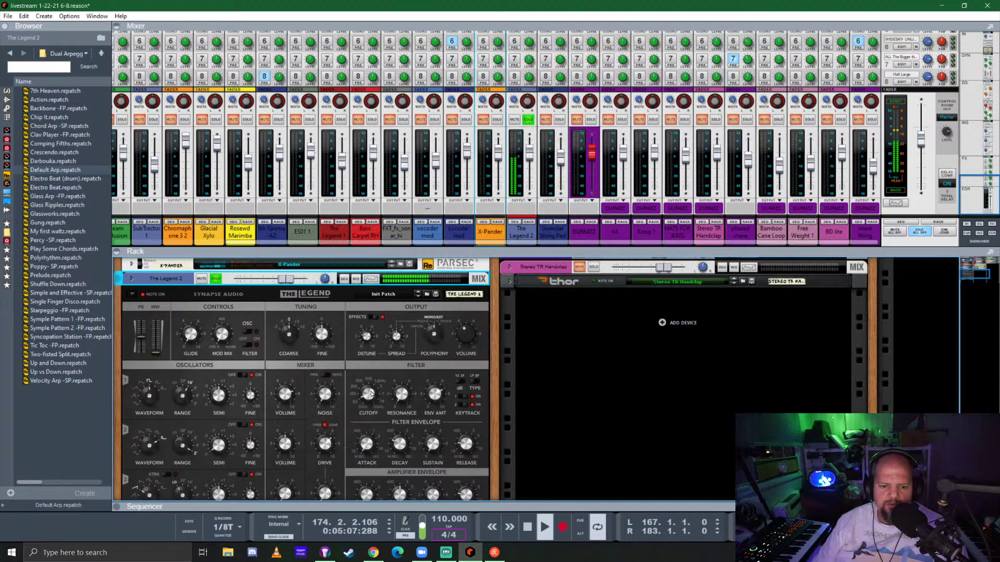
pyautogui.moveTo(371, 394); pyautogui.dragTo(415, 303)
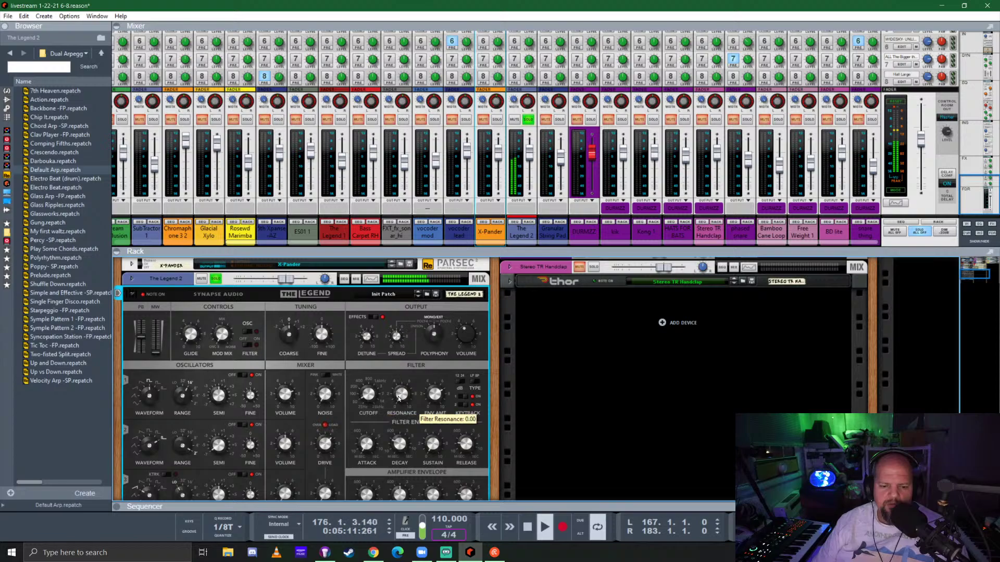
pyautogui.moveTo(410, 443)
pyautogui.mouseDown()
pyautogui.moveTo(415, 430)
pyautogui.moveTo(413, 463)
pyautogui.mouseUp()
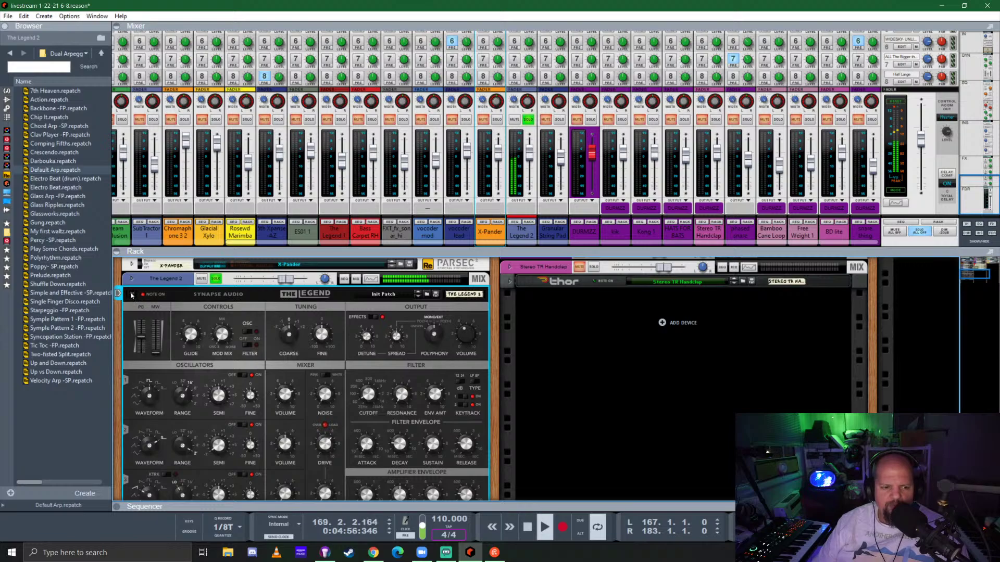
# Check the delay time on The Legend's rear panel and fold the synth in the rack
pyautogui.press('Tab')
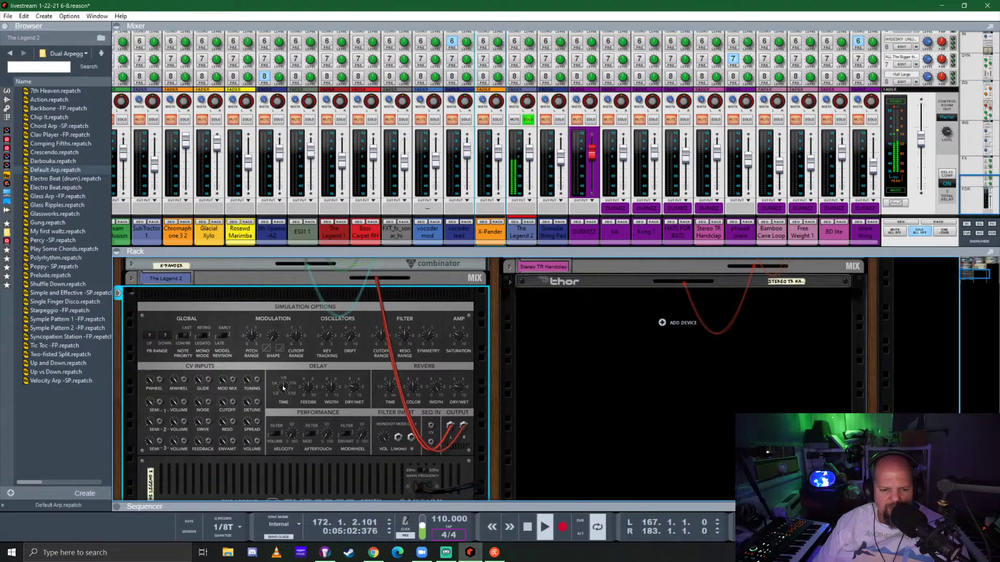
pyautogui.moveTo(283, 386)
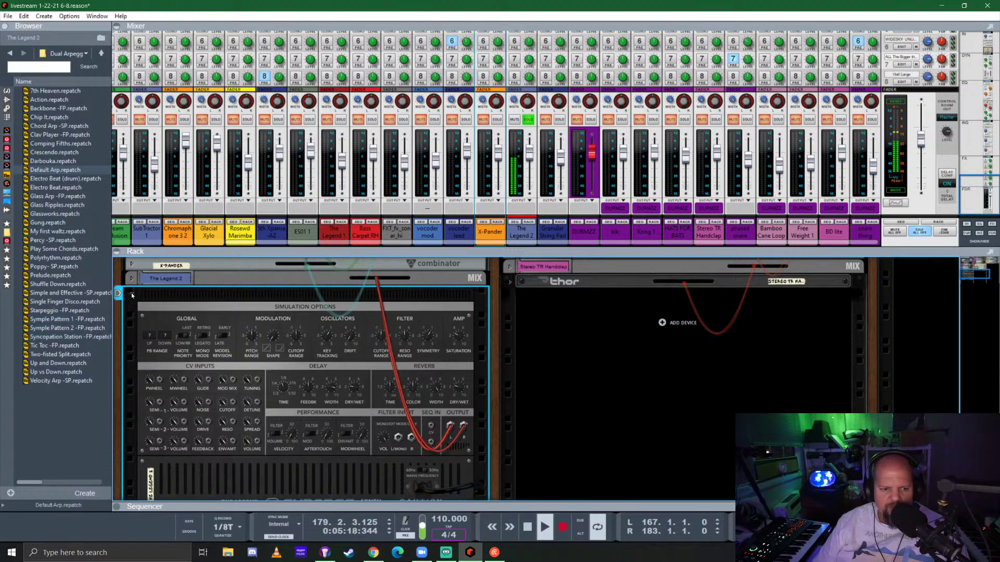
pyautogui.click(132, 295)
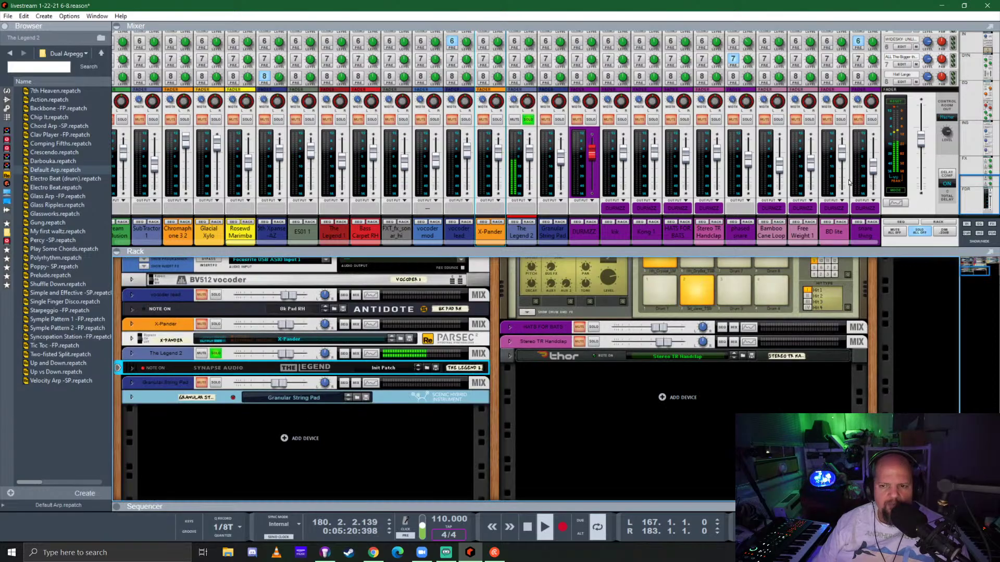
# Show The Legend 2's FX sends in the mixer, stop playback and turn off the channel's solo
pyautogui.scroll(5, 557, 114)
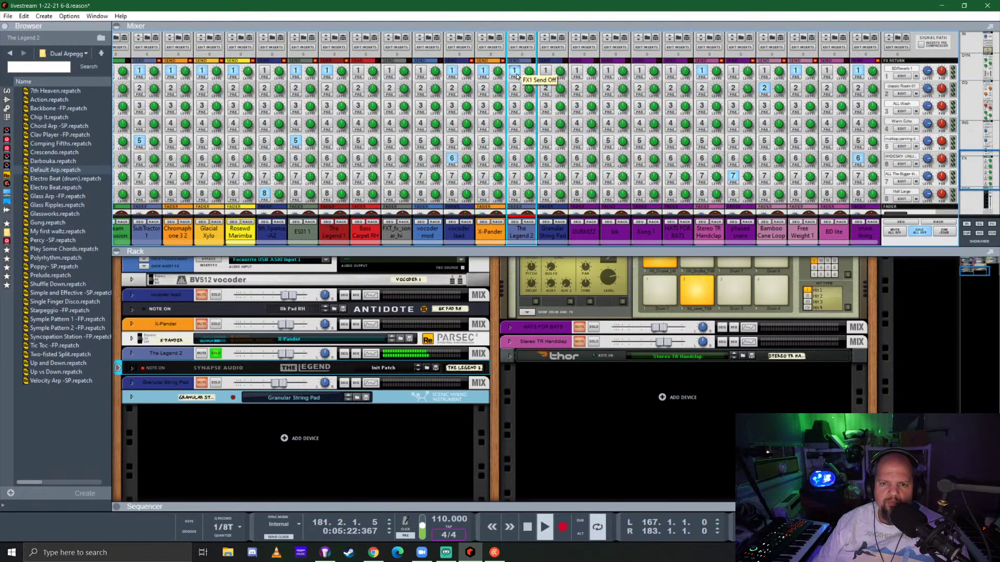
pyautogui.press('space')
pyautogui.click(217, 355)
# Save the song and play the arrangement from bar 151 with the sequencer enlarged
pyautogui.moveTo(545, 503); pyautogui.dragTo(570, 64)
pyautogui.scroll(-2, 358, 299)
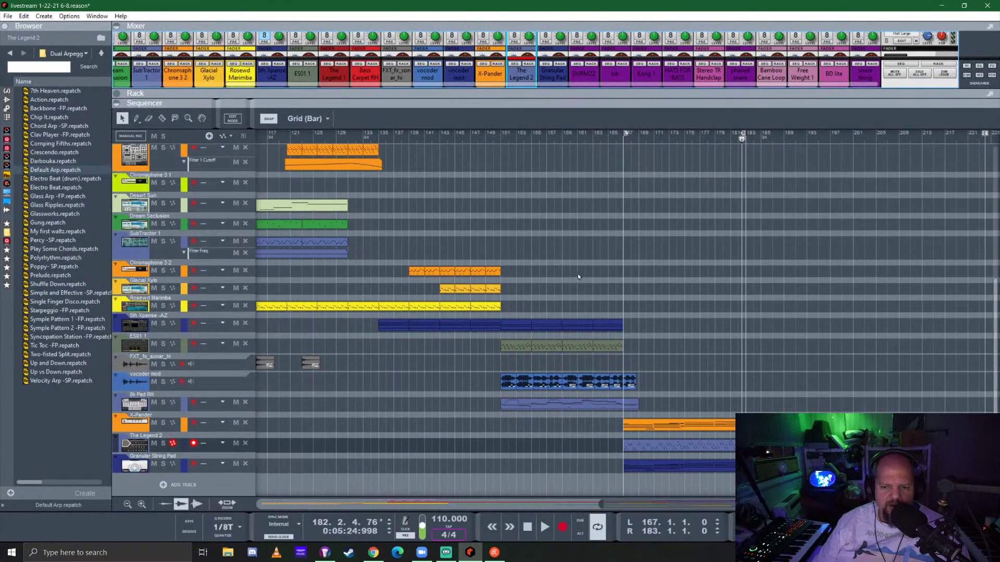
pyautogui.click(500, 135)
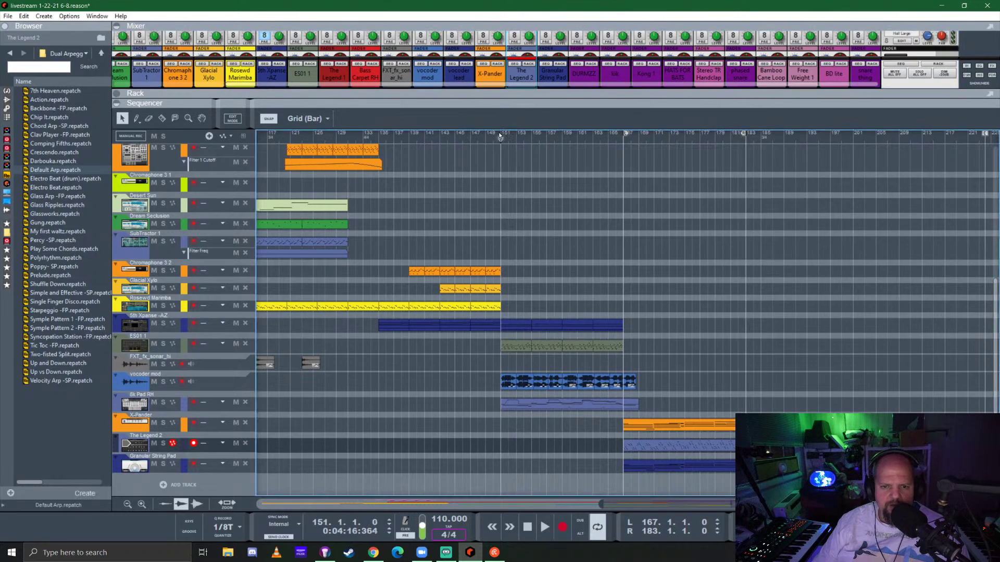
pyautogui.hotkey('ctrl', 's')
pyautogui.press('space')
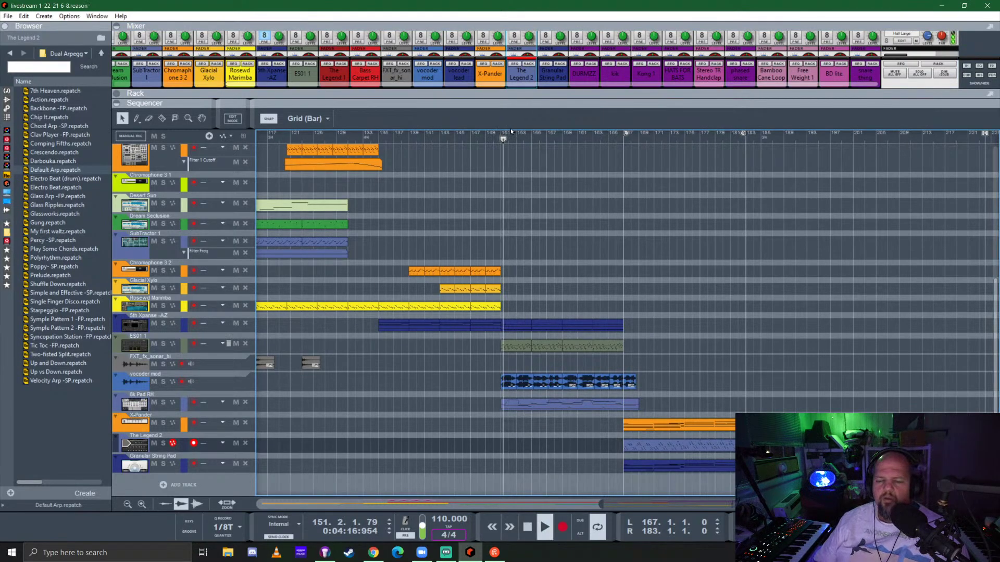
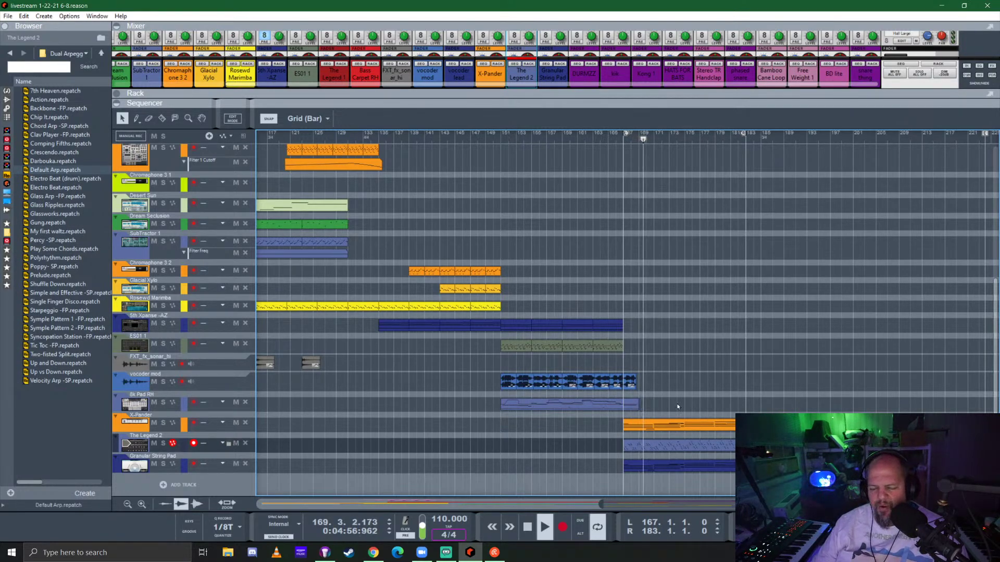
# Raise the last note of the Bk Pad RH clip, near bar 167, to C4 and return to the arrangement
pyautogui.doubleClick(625, 404)
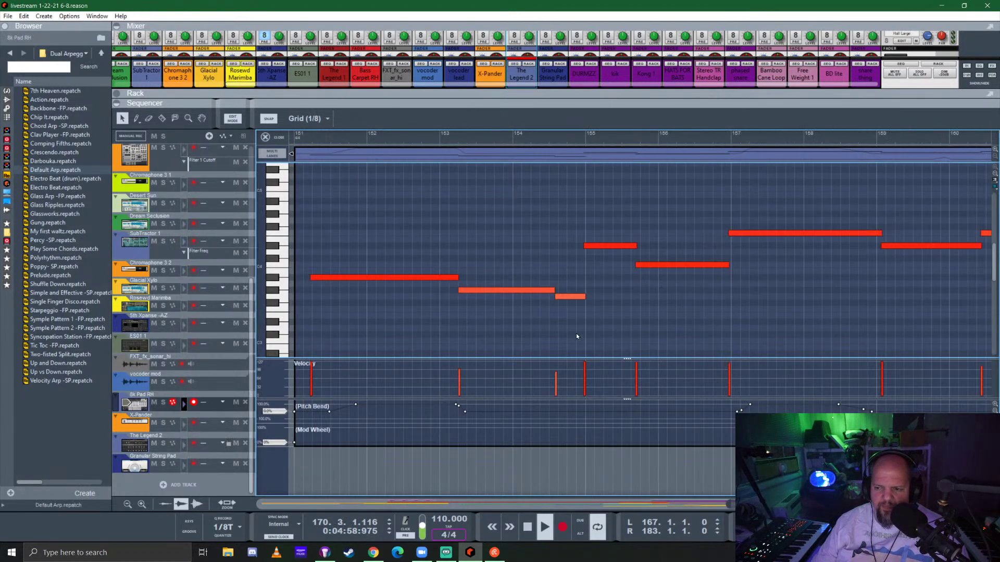
pyautogui.hscroll(10, 576, 335)
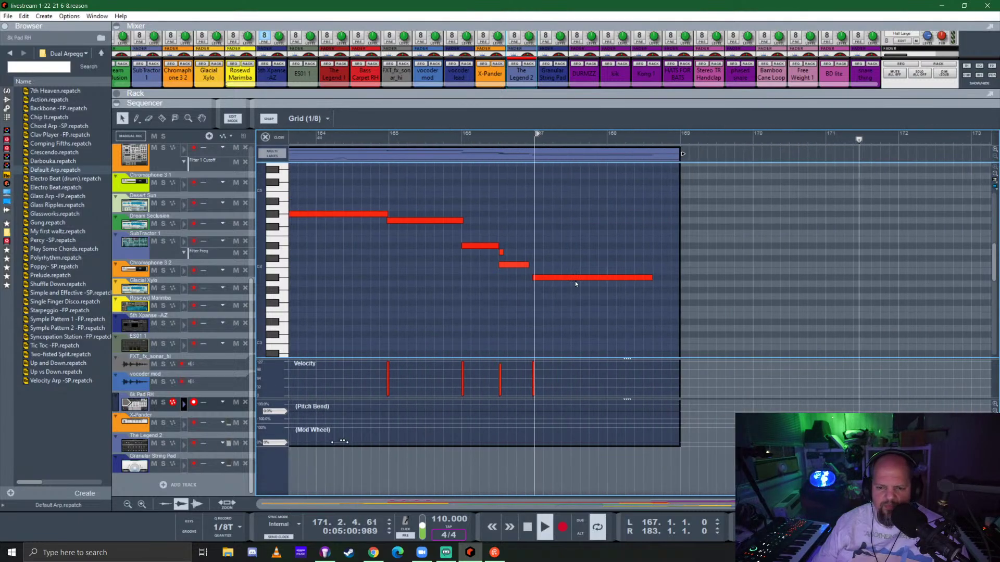
pyautogui.moveTo(575, 281); pyautogui.dragTo(568, 265)
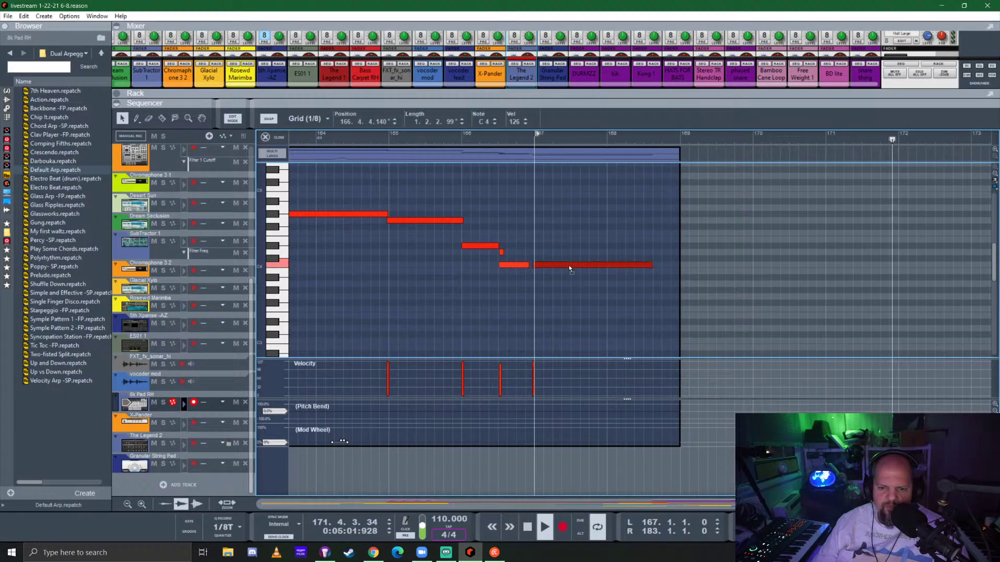
pyautogui.click(278, 140)
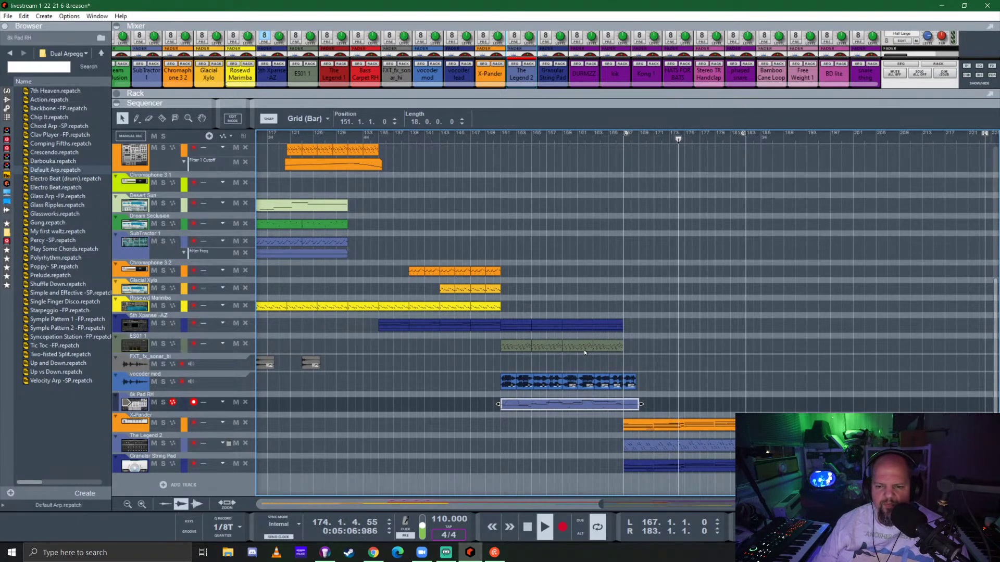
# Add a new track below Granular String Pad using the noise sweep modwhl ML patch from the ReFill folder
pyautogui.scroll(5, 737, 322)
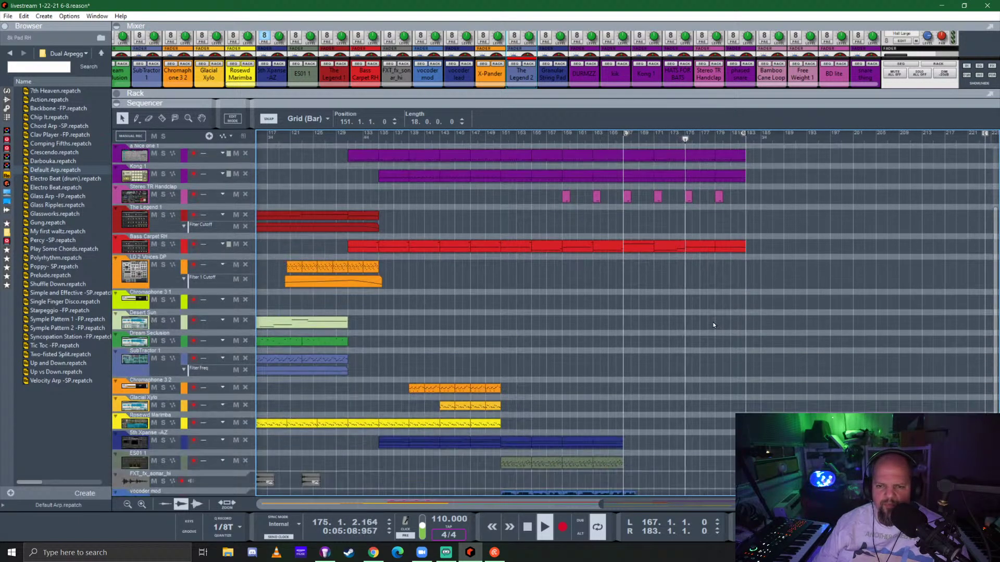
pyautogui.scroll(-5, 655, 342)
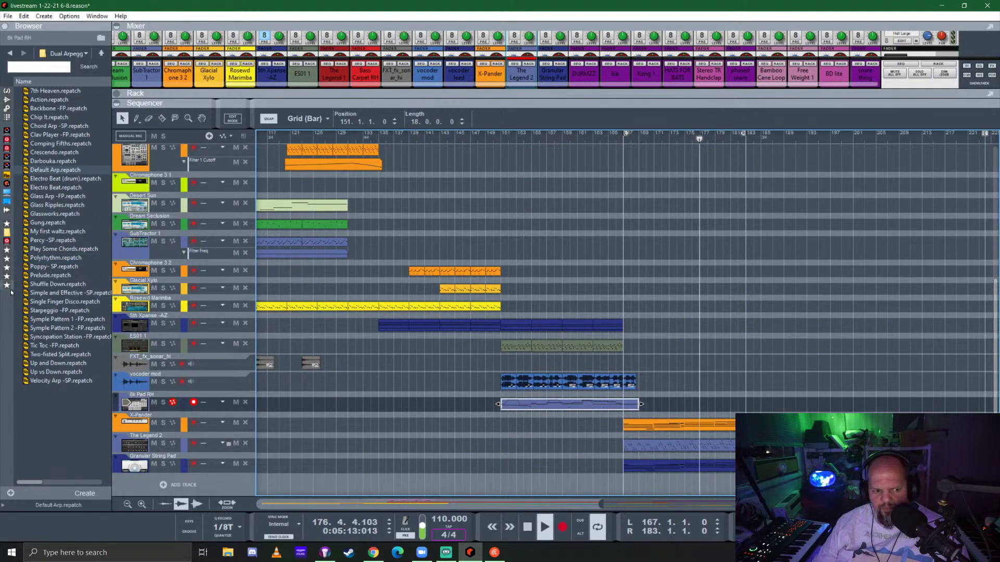
pyautogui.click(7, 251)
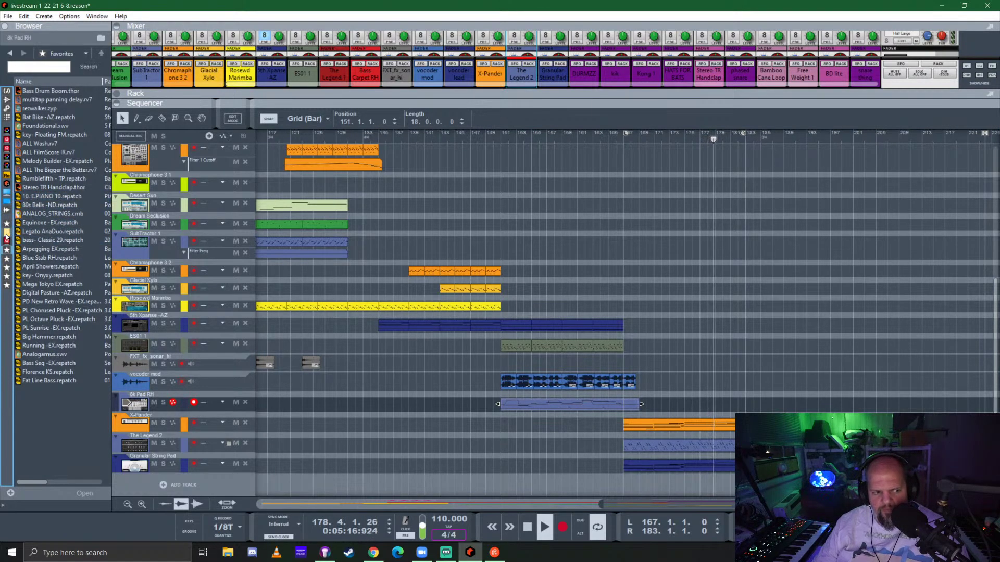
pyautogui.click(6, 236)
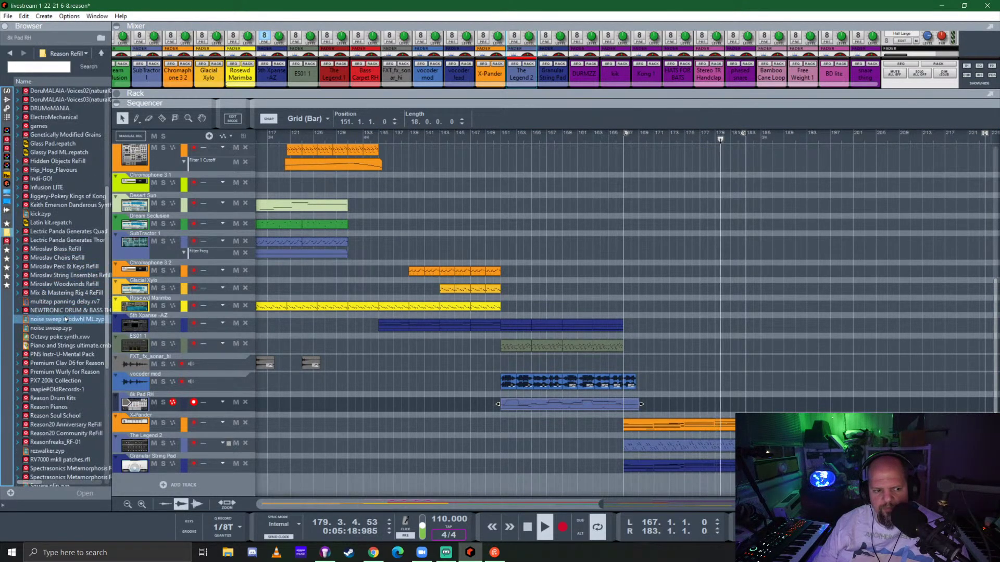
pyautogui.moveTo(65, 318); pyautogui.dragTo(182, 474)
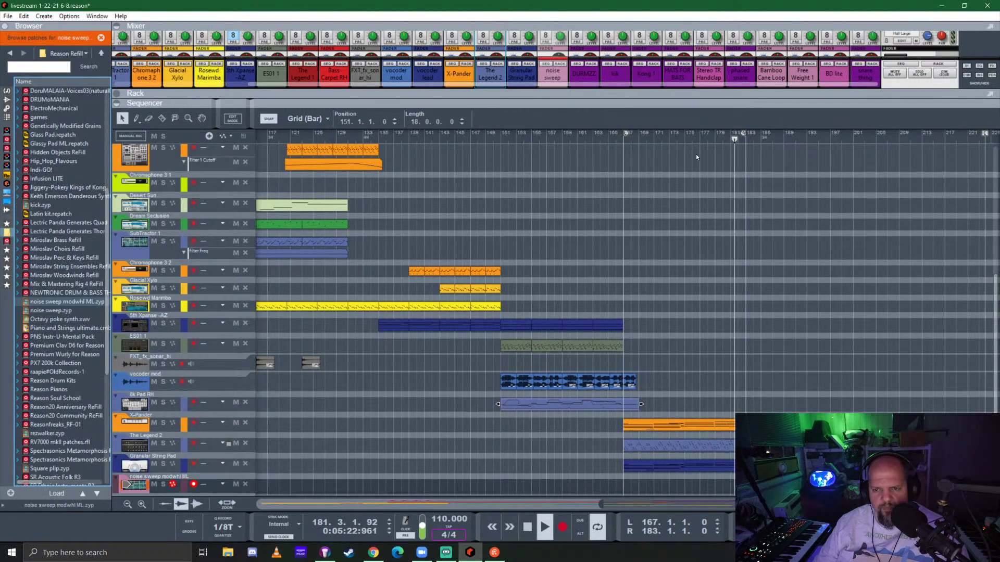
# Enlarge the mixer and route all channels from noise sweep through the last drum channel to a new bus
pyautogui.moveTo(666, 96); pyautogui.dragTo(662, 315)
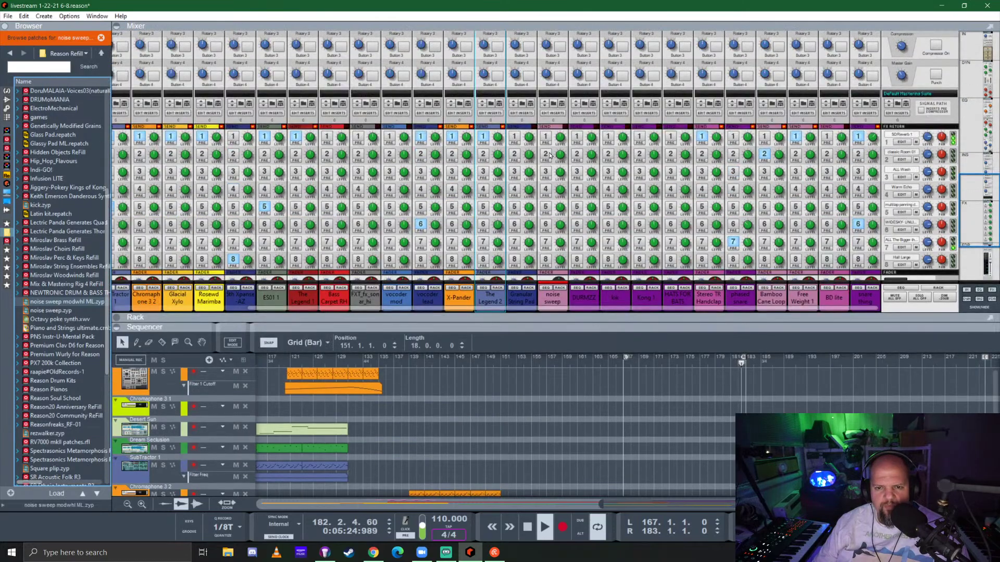
pyautogui.click(549, 140)
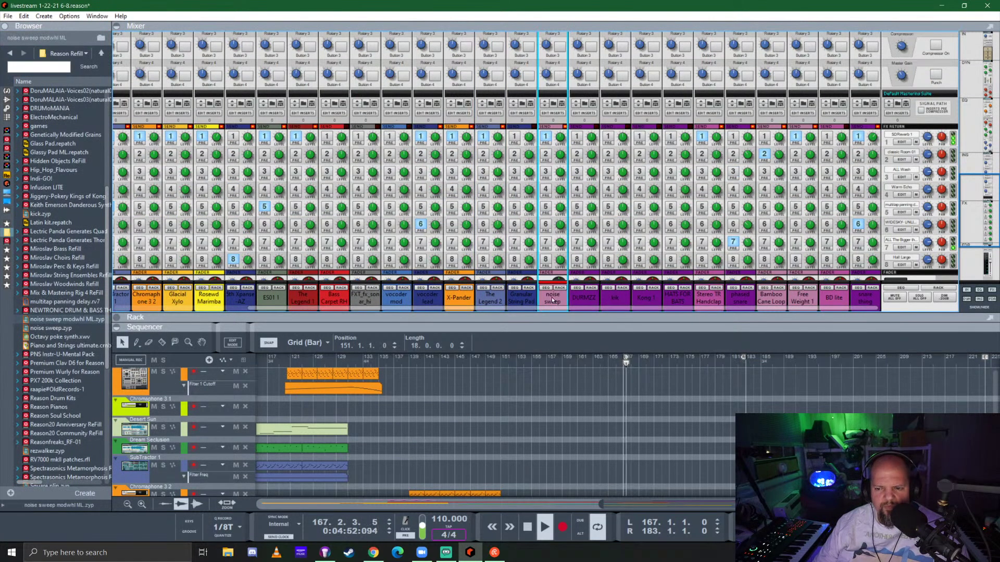
pyautogui.keyDown('shift'); pyautogui.click(859, 301); pyautogui.keyUp('shift')
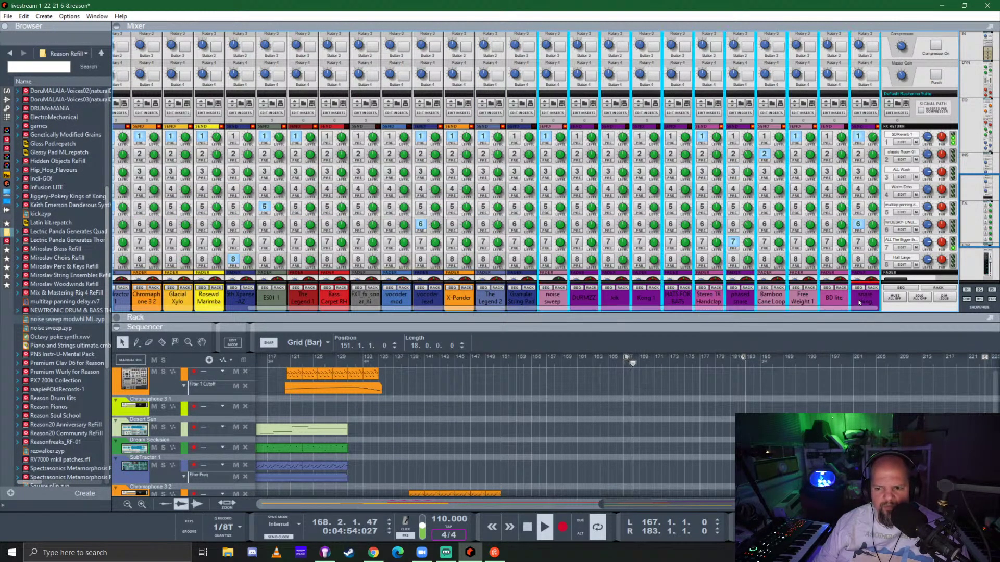
pyautogui.rightClick(615, 297)
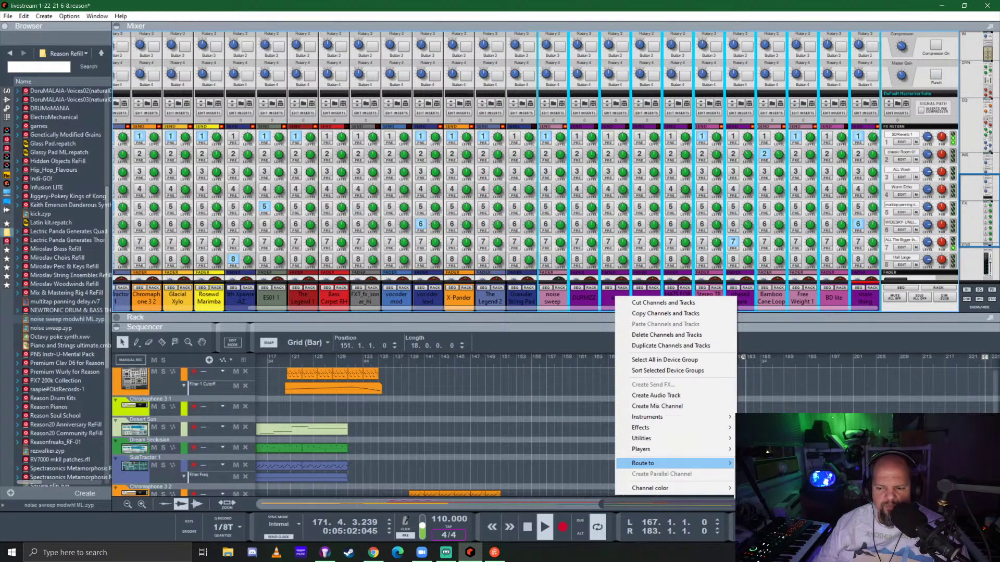
pyautogui.click(760, 463)
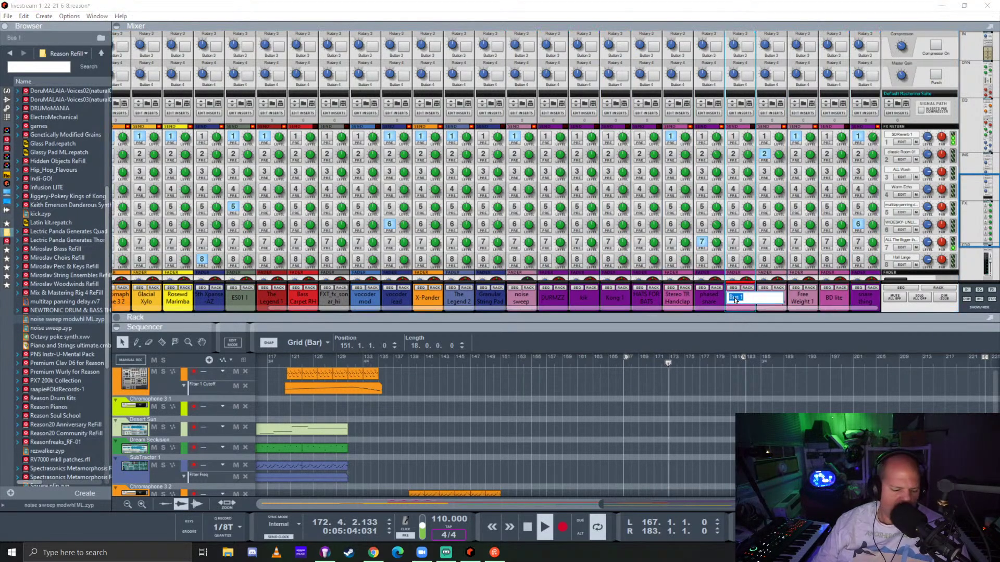
# Name the new bus DURMZZ, place it directly before the noise sweep channel, and enlarge the sequencer again
pyautogui.write('DURMZZ')
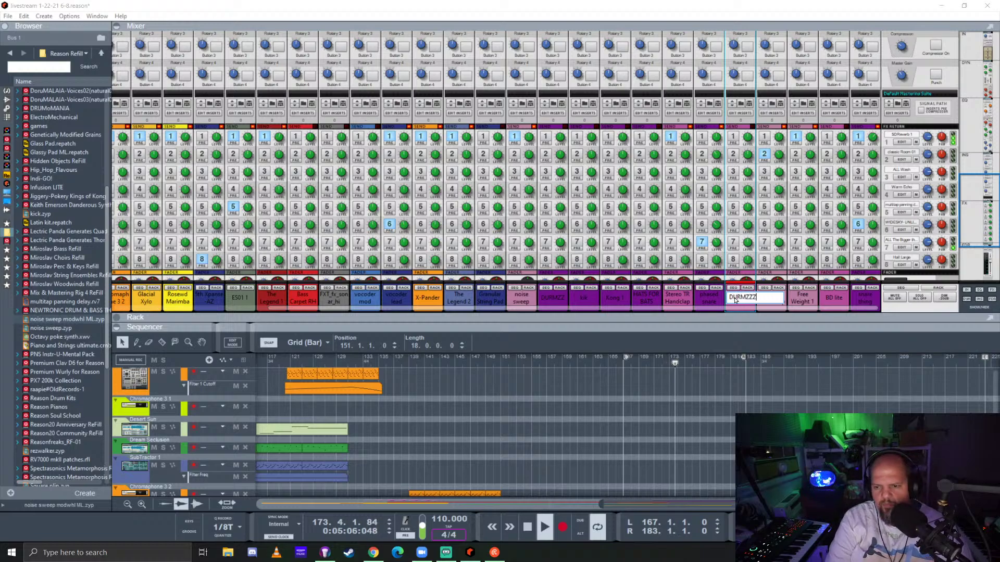
pyautogui.press('Return')
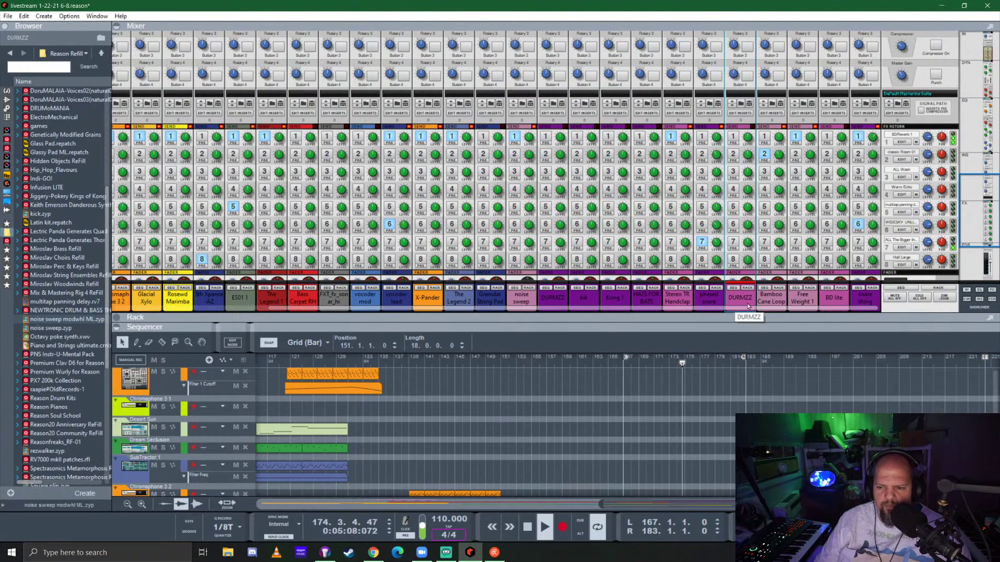
pyautogui.moveTo(734, 298); pyautogui.dragTo(521, 299)
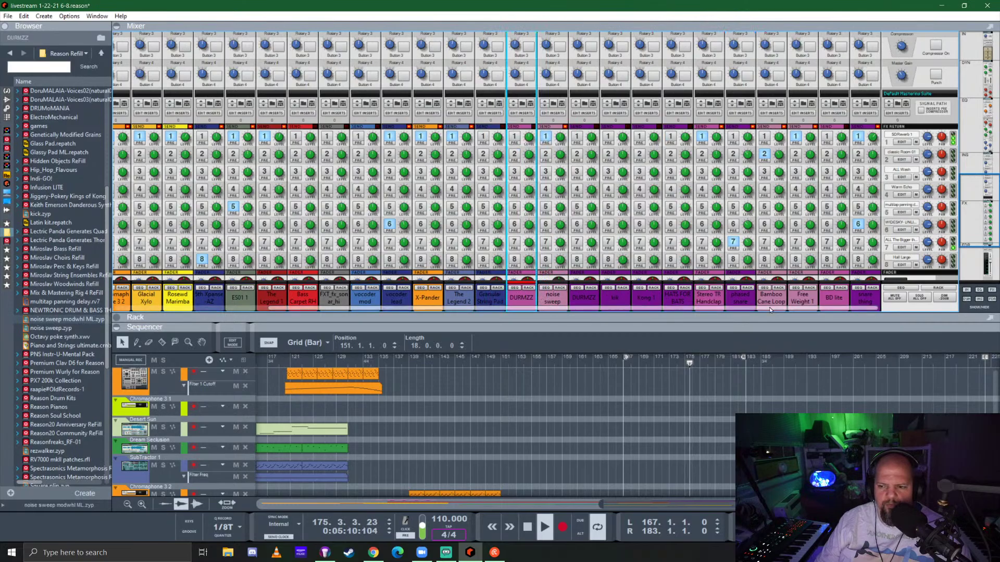
pyautogui.scroll(-3, 692, 310)
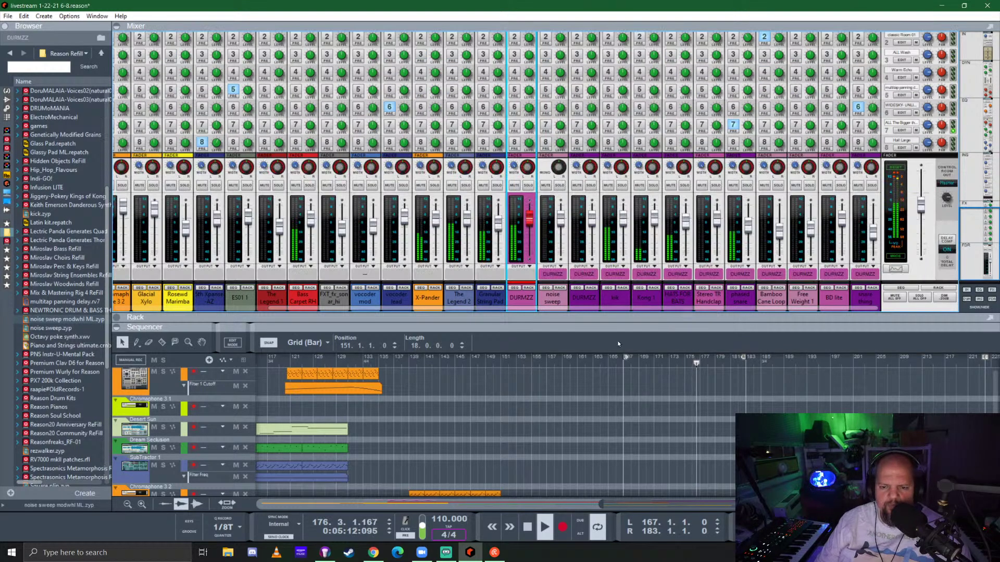
pyautogui.moveTo(624, 323); pyautogui.dragTo(624, 113)
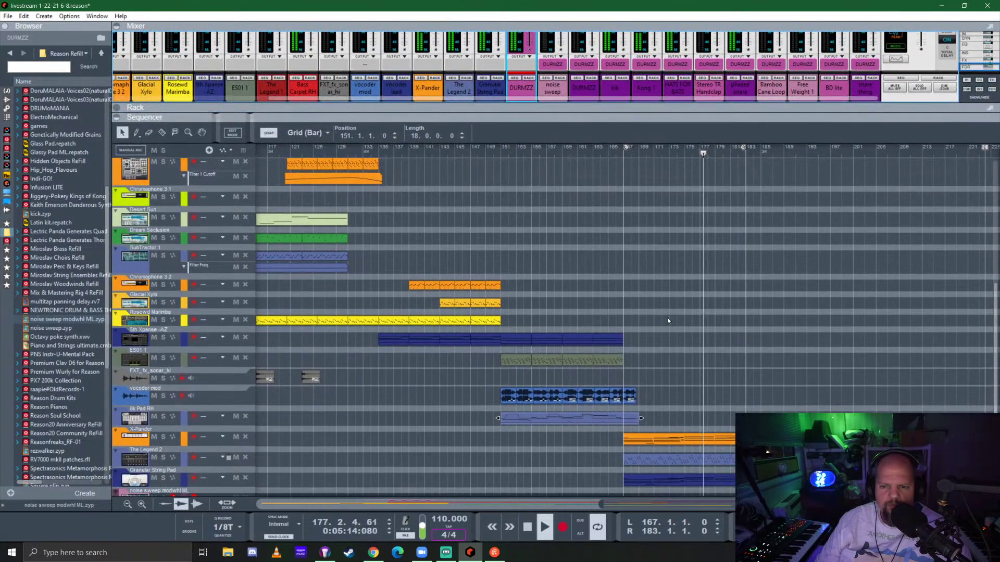
pyautogui.scroll(-2, 672, 315)
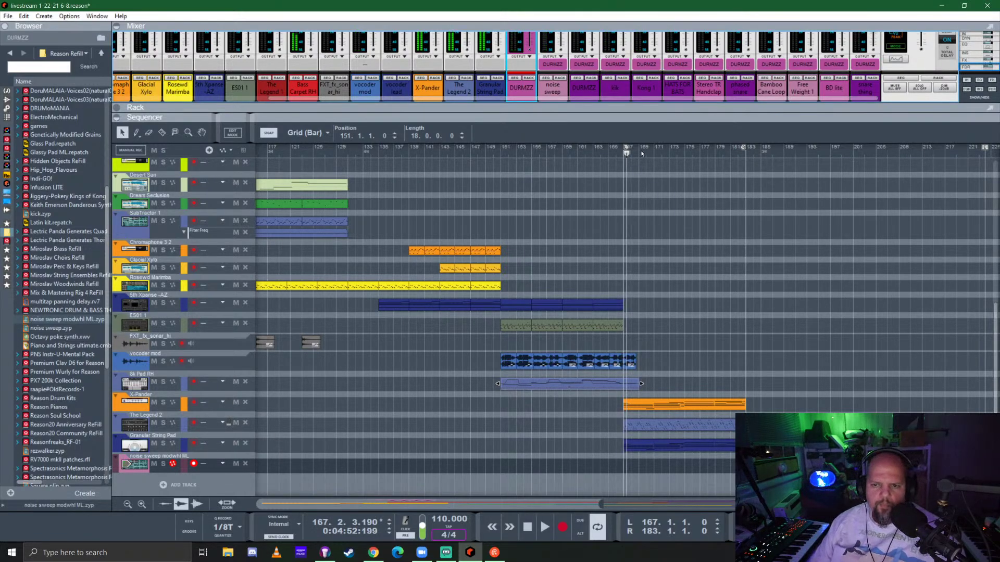
# Insert a TAL-Chorus-LX-64 from the effects into the noise sweep channel's insert section in the rack and close its plugin window
pyautogui.moveTo(643, 125); pyautogui.dragTo(583, 415)
pyautogui.click(132, 170)
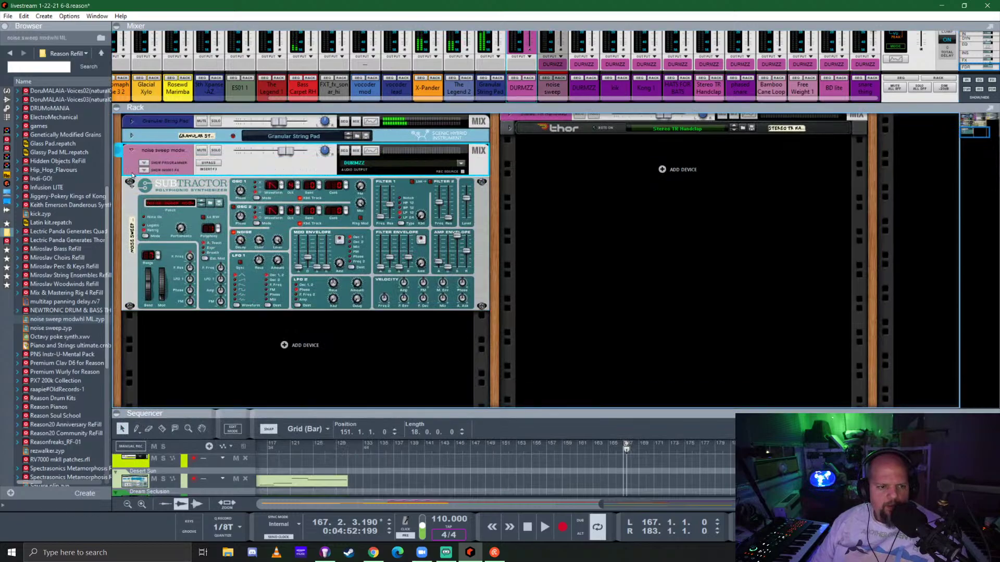
pyautogui.click(6, 100)
pyautogui.scroll(-5, 53, 235)
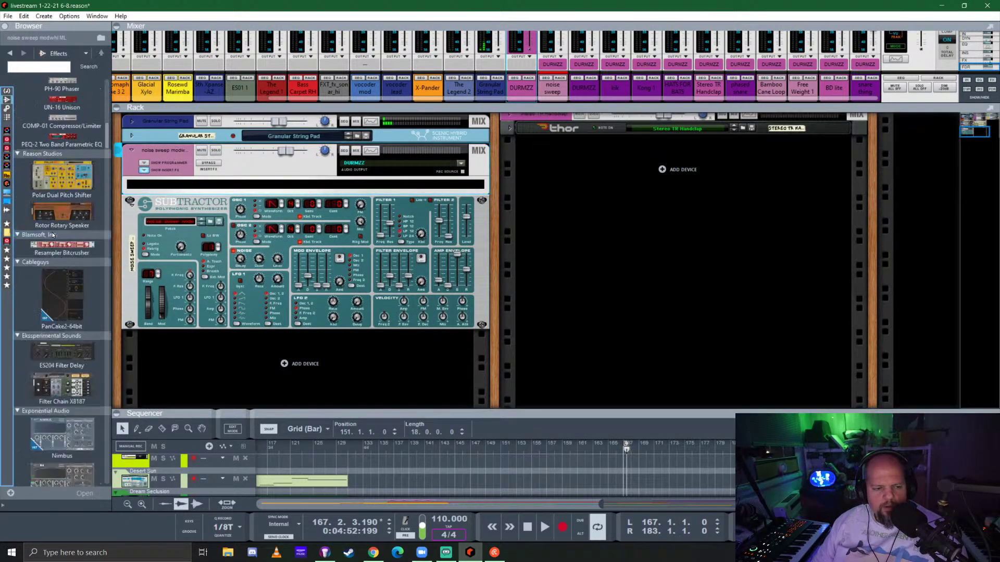
pyautogui.scroll(-10, 53, 235)
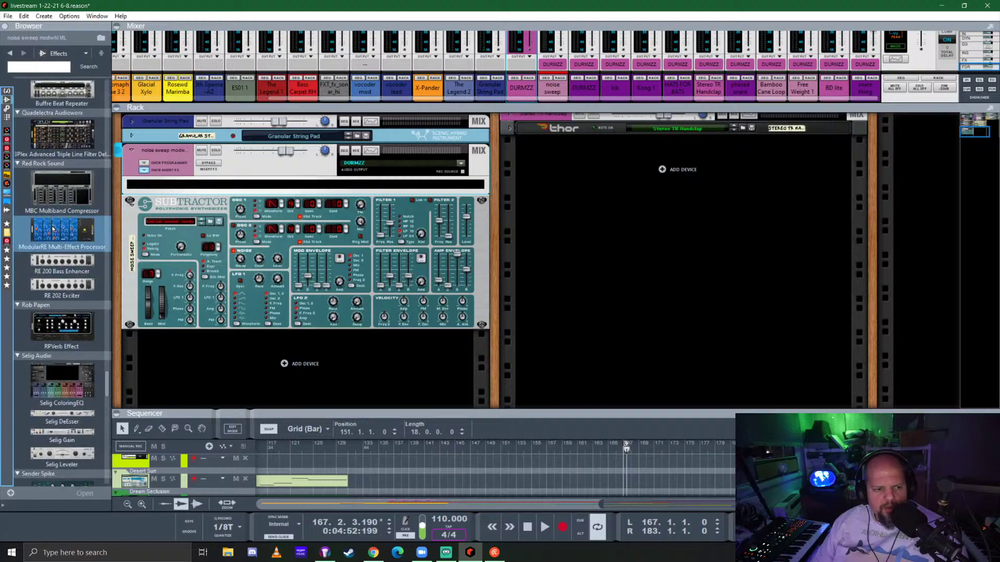
pyautogui.scroll(3, 52, 224)
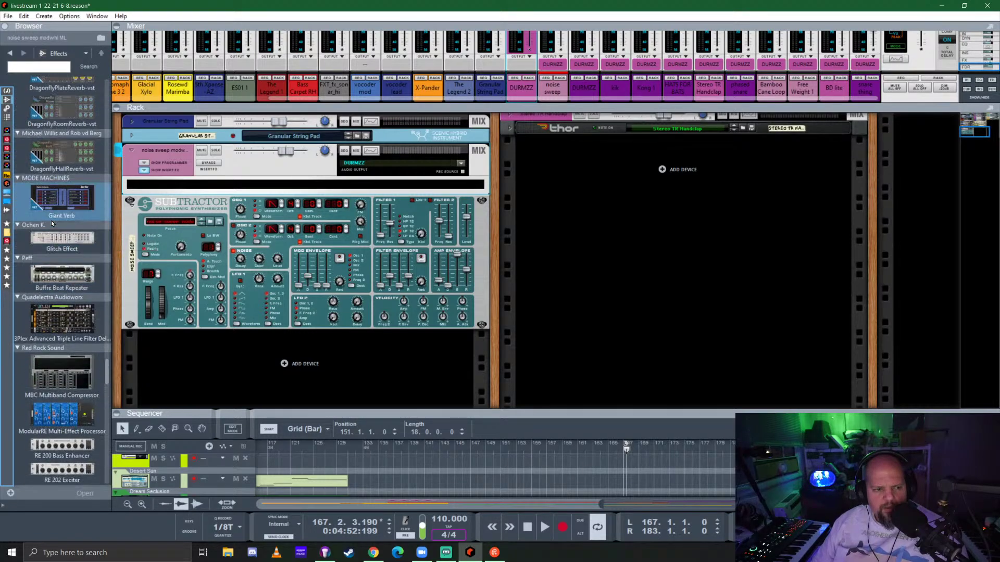
pyautogui.scroll(-5, 52, 223)
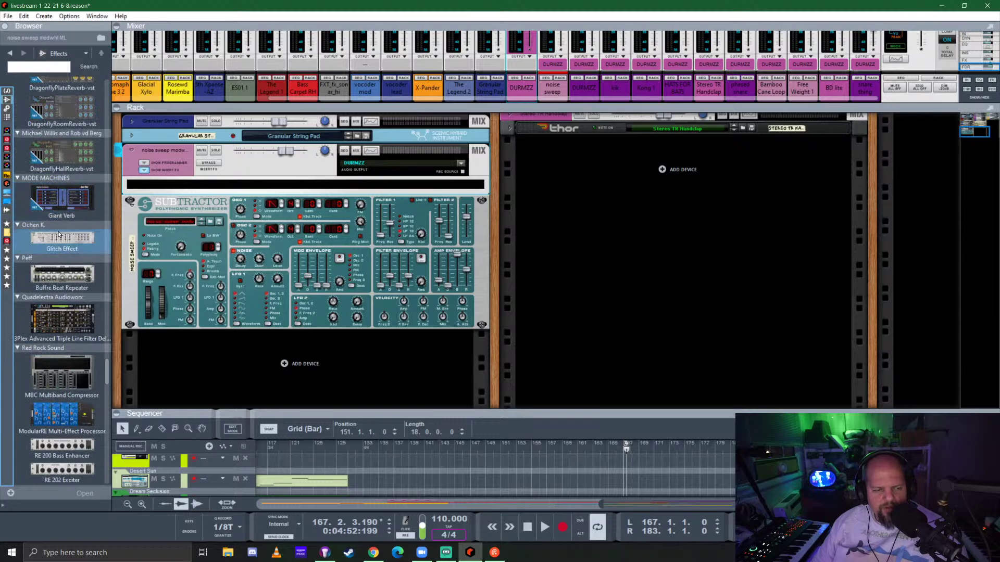
pyautogui.scroll(-5, 61, 237)
pyautogui.scroll(-12, 62, 237)
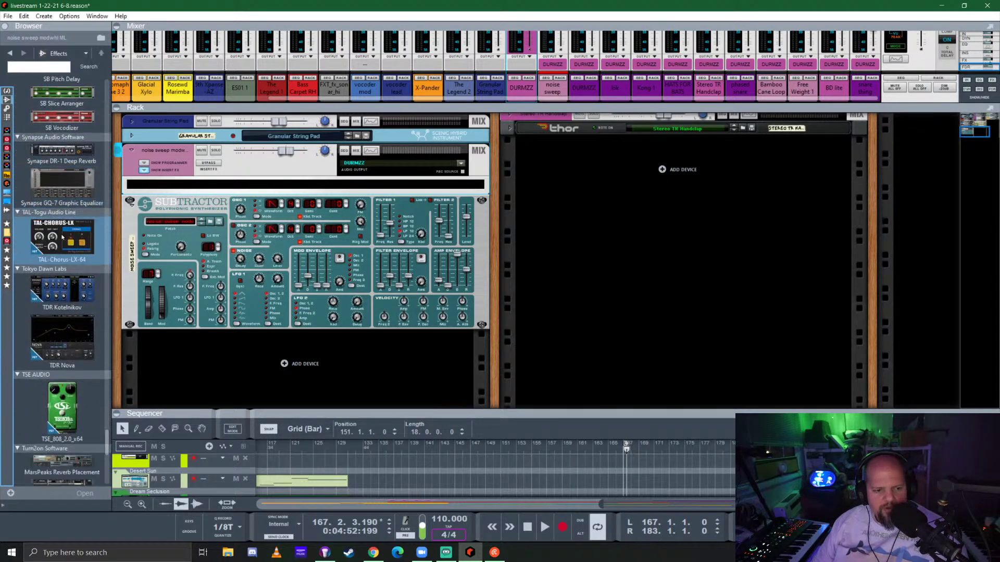
pyautogui.moveTo(62, 237); pyautogui.dragTo(258, 193)
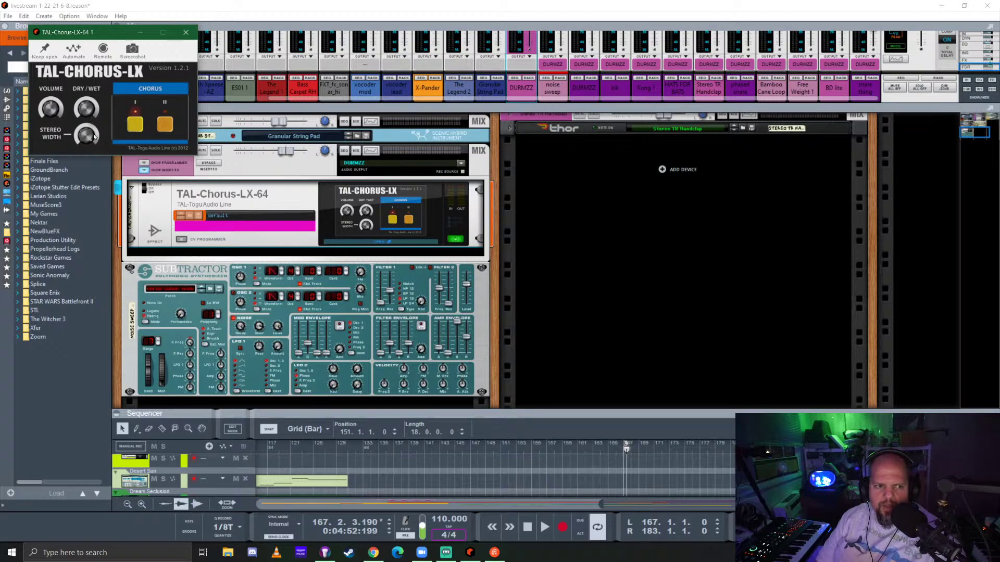
pyautogui.click(186, 32)
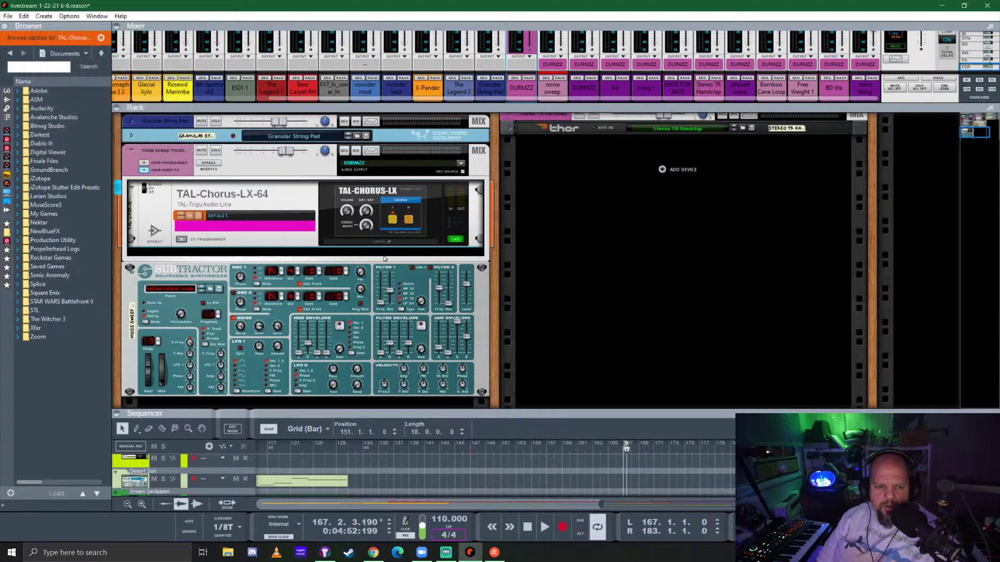
# Recheck the chorus in the noise sweep's inserts, then hide the inserts and fold the mix channel and SubTractor
pyautogui.click(144, 170)
pyautogui.click(132, 150)
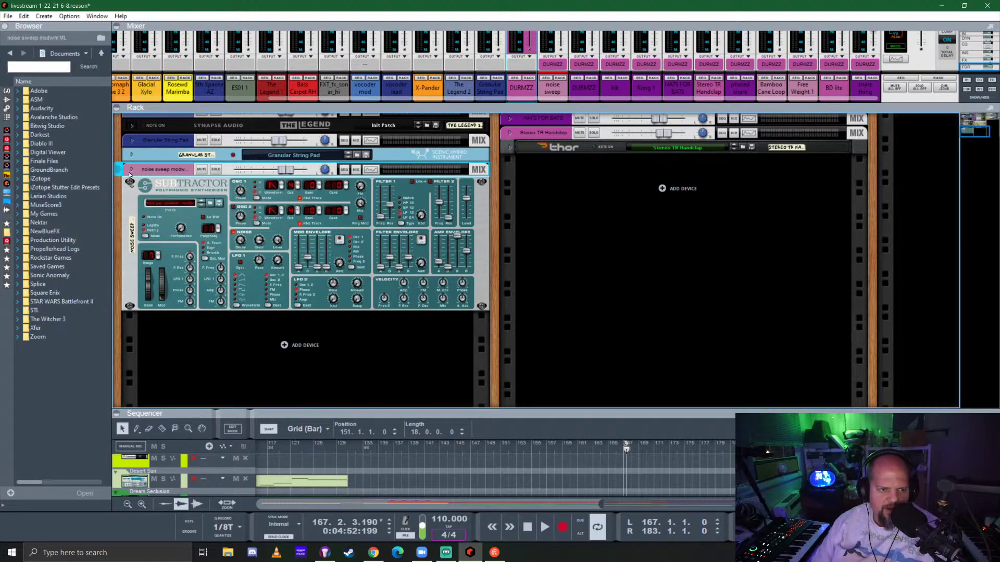
pyautogui.click(132, 169)
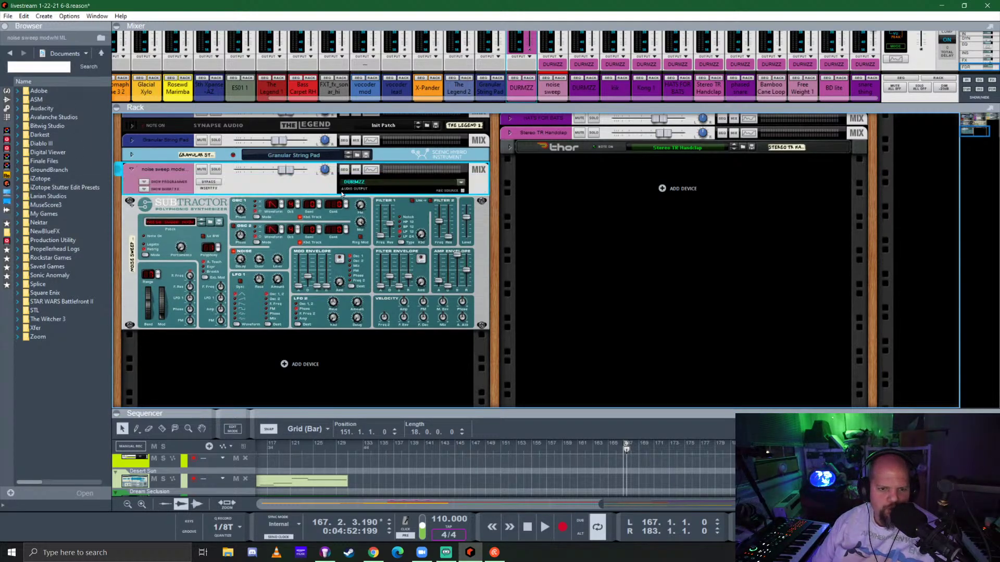
pyautogui.click(154, 188)
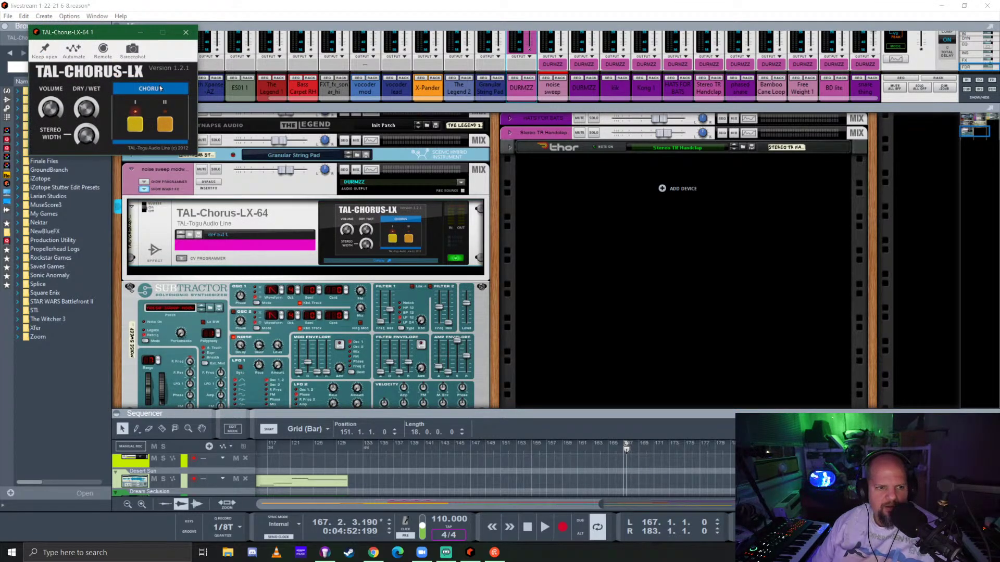
pyautogui.click(185, 33)
pyautogui.click(143, 189)
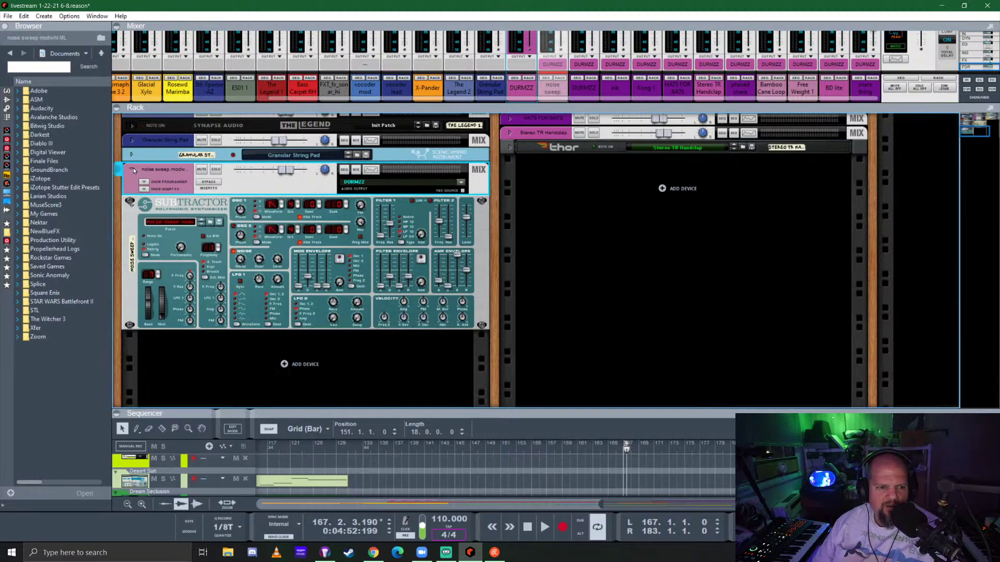
pyautogui.click(130, 170)
pyautogui.click(117, 184)
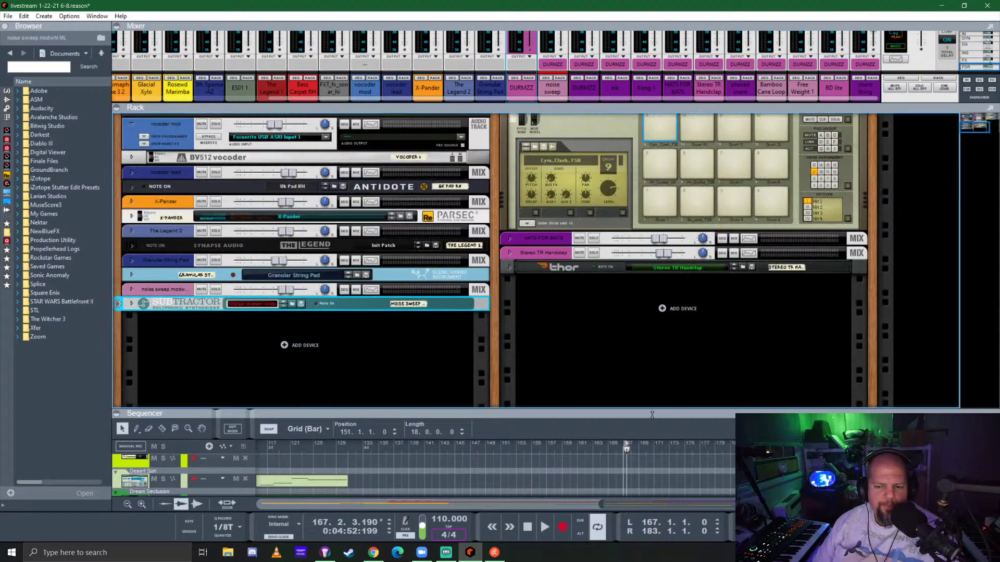
# Enlarge the sequencer and move the song position to bar 159
pyautogui.moveTo(650, 413); pyautogui.dragTo(687, 113)
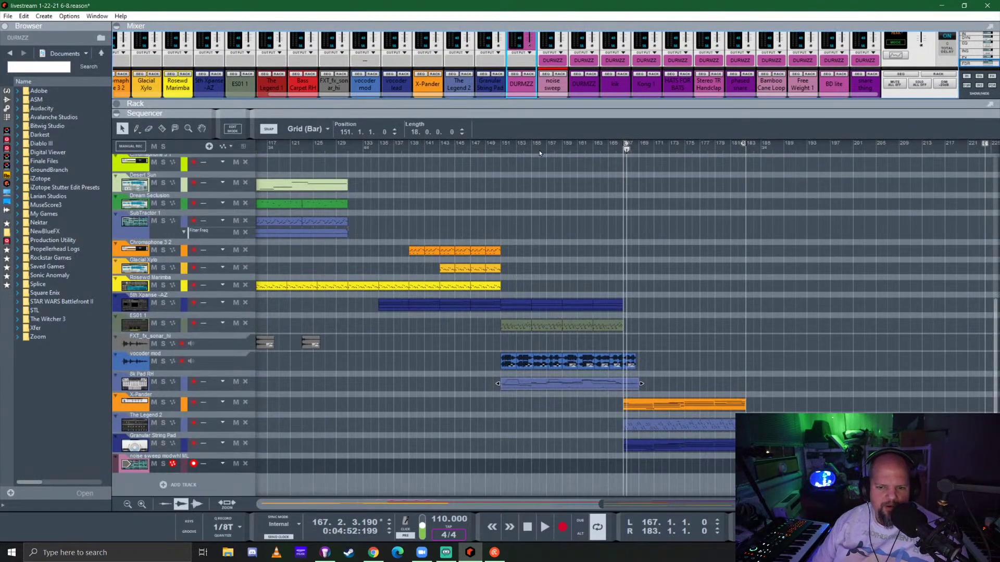
pyautogui.click(560, 147)
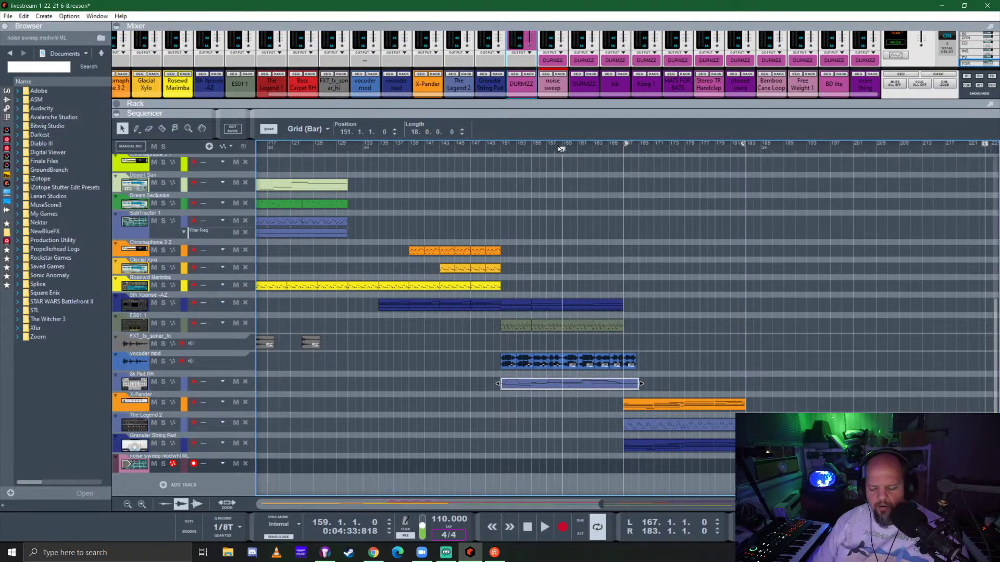
# Record a noise sweep take with a mod wheel ramp from bar 159 into bar 169
pyautogui.hotkey('ctrl', 'Return')
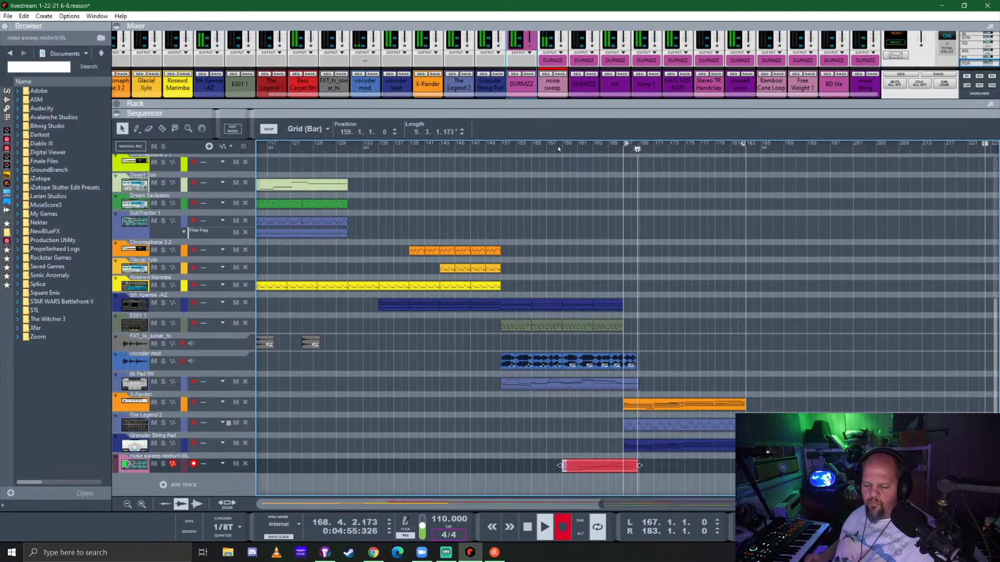
pyautogui.hotkey('ctrl', 'Return')
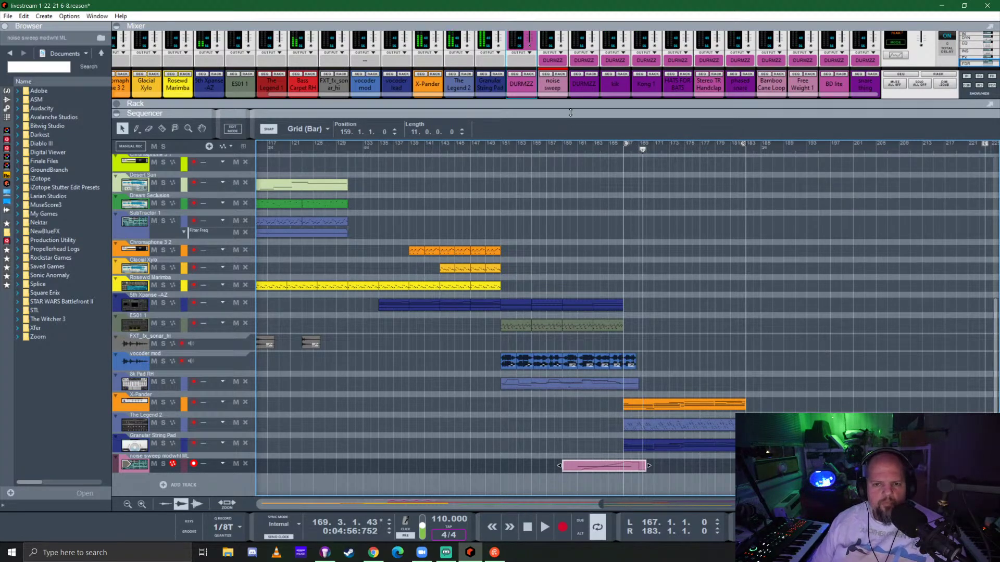
# Unfold the noise sweep SubTractor, set its amp envelope release to 84, and enlarge the sequencer again
pyautogui.moveTo(570, 113); pyautogui.dragTo(547, 417)
pyautogui.click(131, 307)
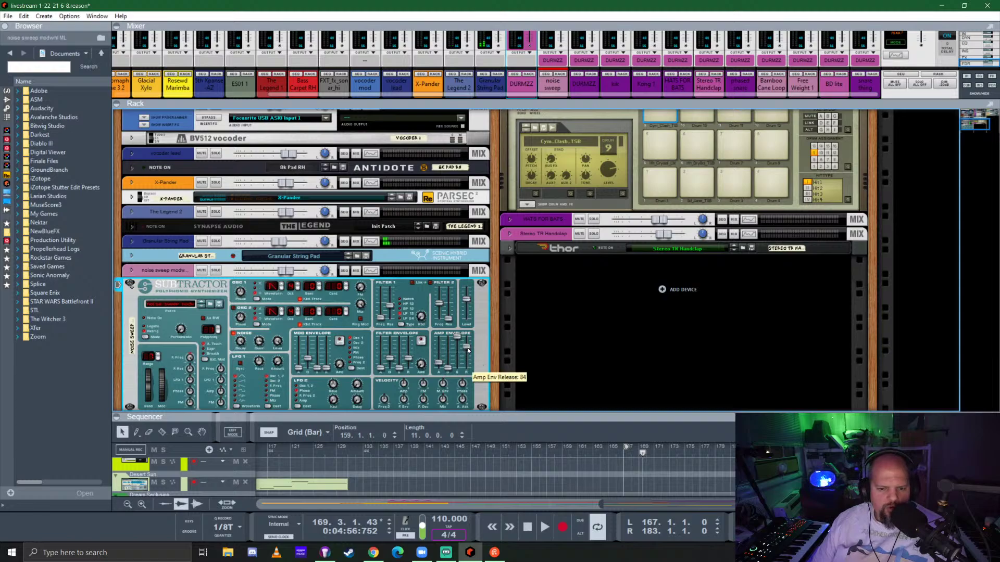
pyautogui.moveTo(639, 417); pyautogui.dragTo(651, 162)
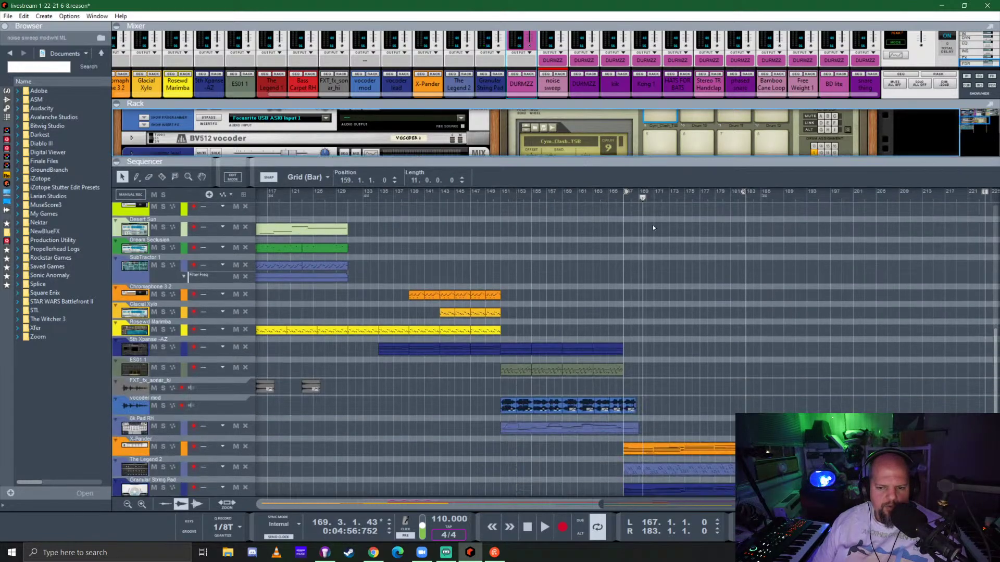
# Open the recorded noise sweep clip and delete the surplus mod wheel points early in the ramp
pyautogui.scroll(-3, 589, 417)
pyautogui.doubleClick(607, 466)
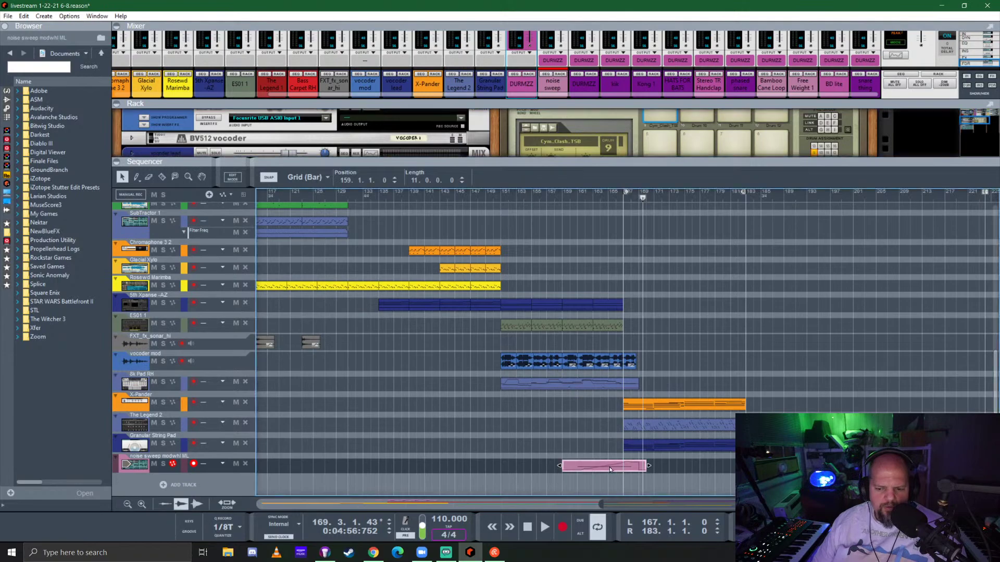
pyautogui.hscroll(-3, 542, 447)
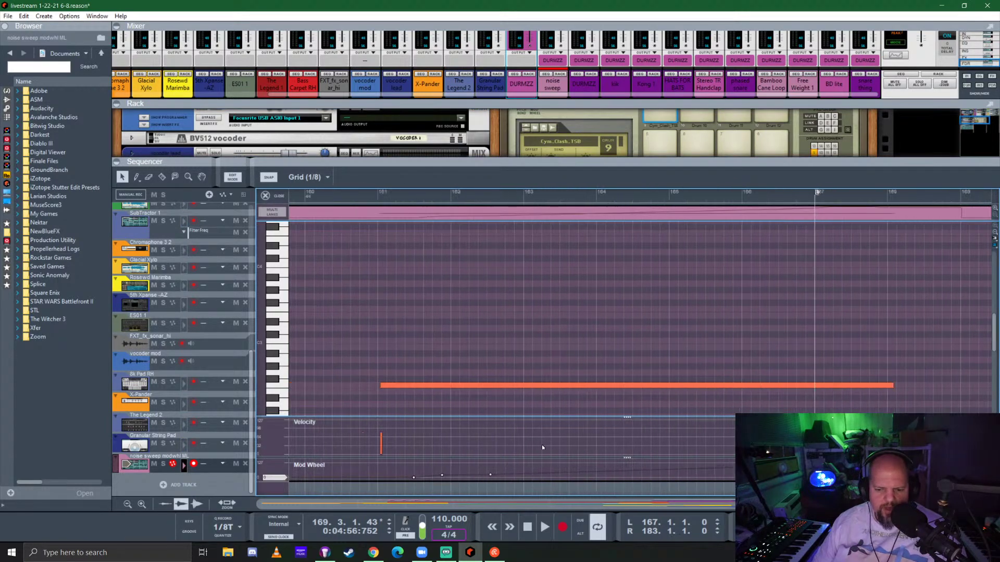
pyautogui.hscroll(-2, 550, 455)
pyautogui.hscroll(1, 504, 476)
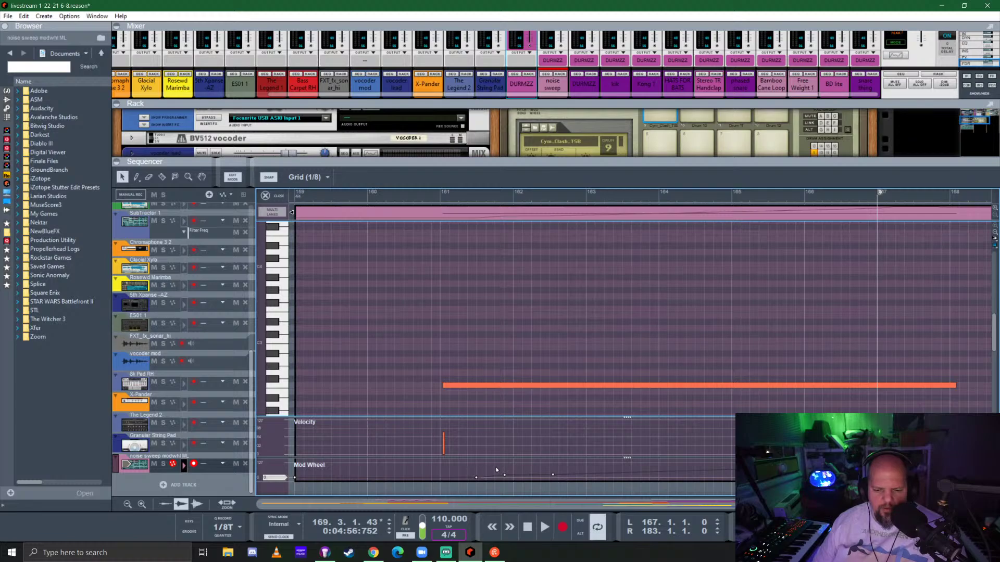
pyautogui.moveTo(585, 480); pyautogui.dragTo(585, 479)
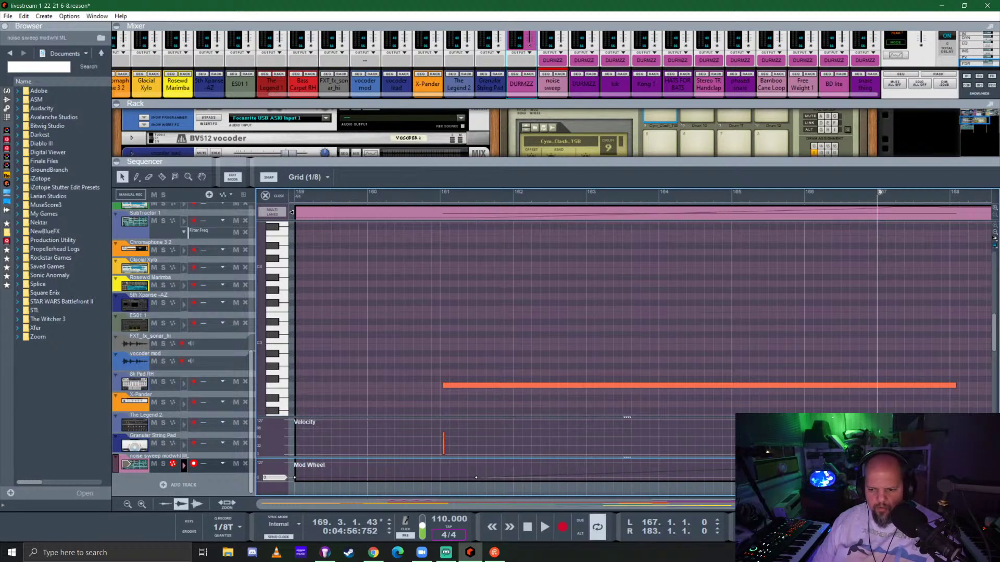
# During playback from bar 161, trim the clip's start to bar 161, delete the leftover mod wheel point before it, and close the editor
pyautogui.click(440, 197)
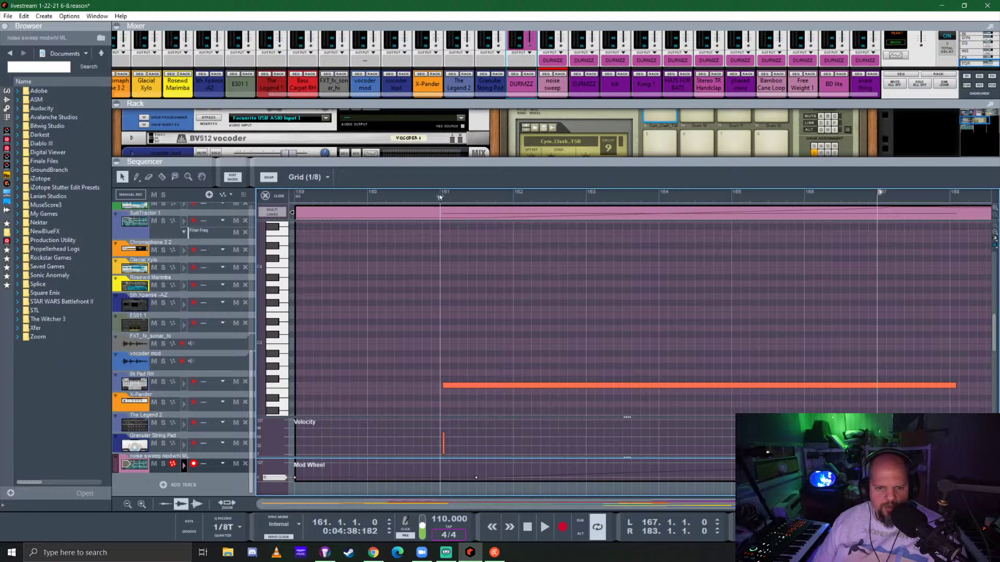
pyautogui.press('space')
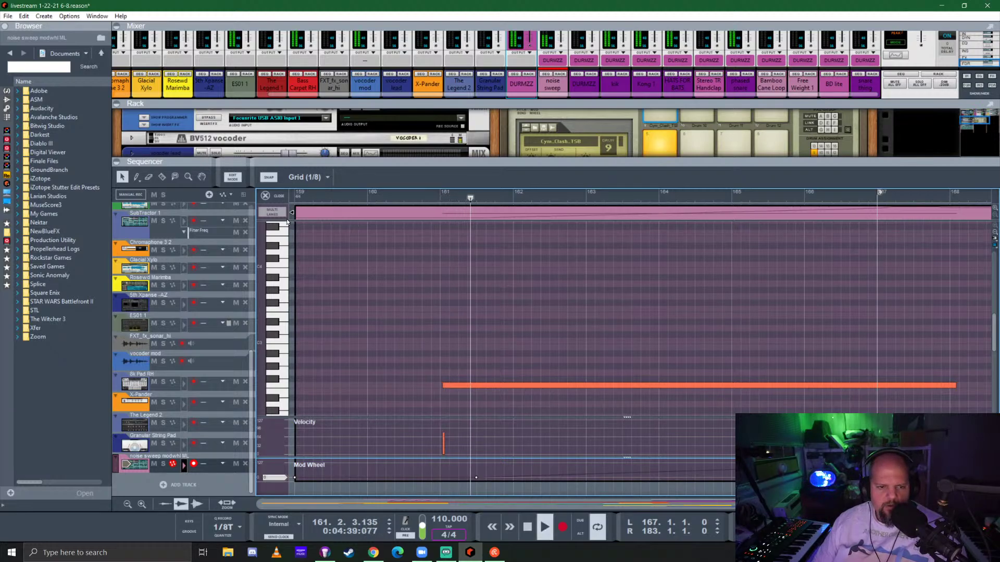
pyautogui.moveTo(293, 219); pyautogui.dragTo(443, 219)
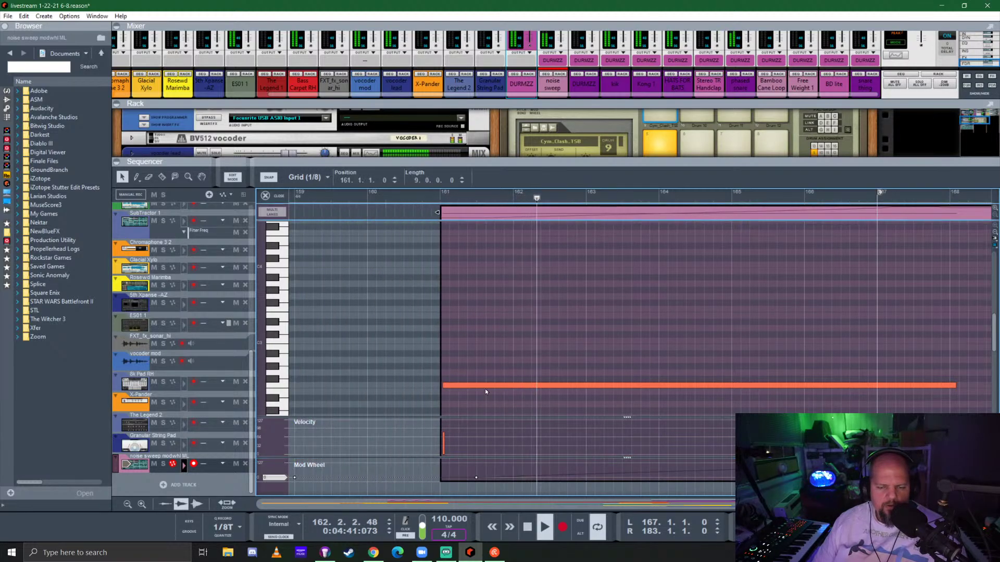
pyautogui.scroll(-4, 522, 379)
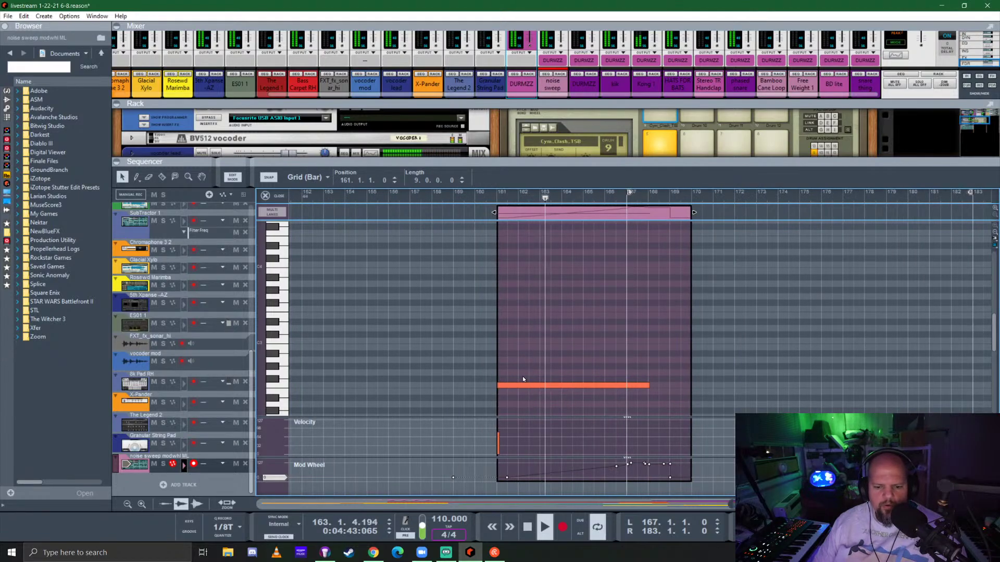
pyautogui.click(449, 470)
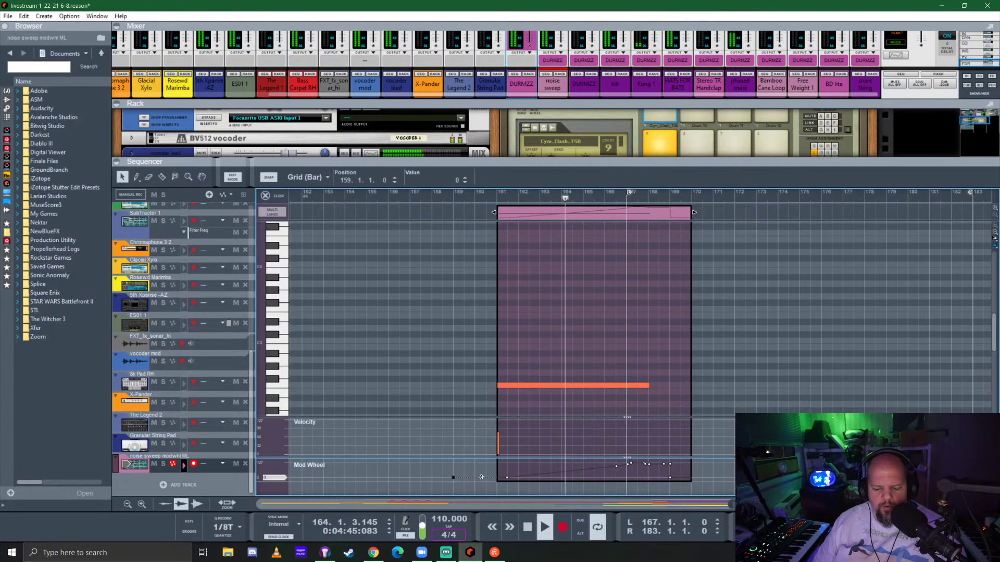
pyautogui.click(275, 197)
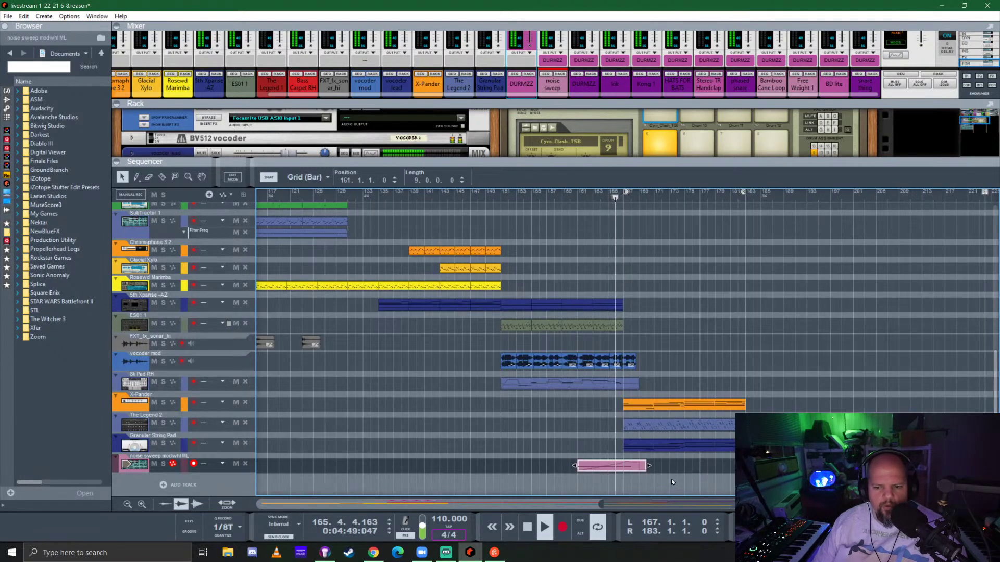
# Enlarge the mixer and lower the noise sweep channel's fader slightly
pyautogui.moveTo(664, 102); pyautogui.dragTo(663, 277)
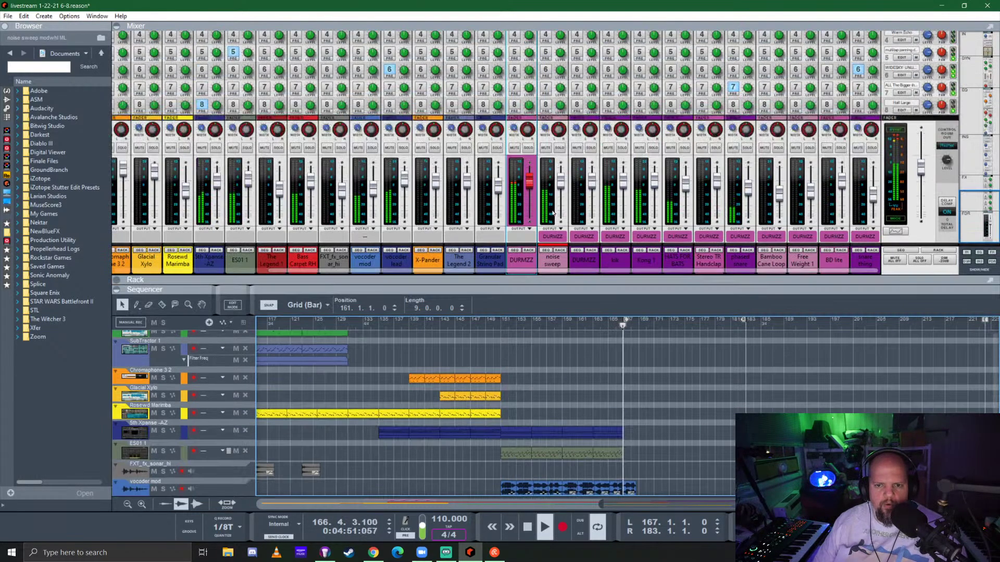
pyautogui.moveTo(565, 189); pyautogui.dragTo(565, 194)
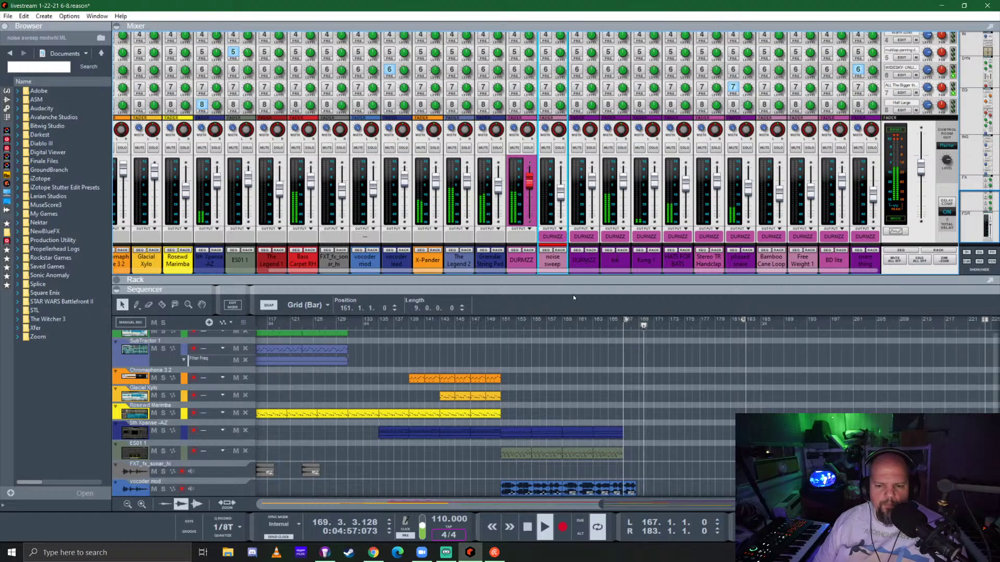
# Set the noise sweep SubTractor's amp envelope release to 96 and fold the device
pyautogui.moveTo(582, 276); pyautogui.dragTo(537, 417)
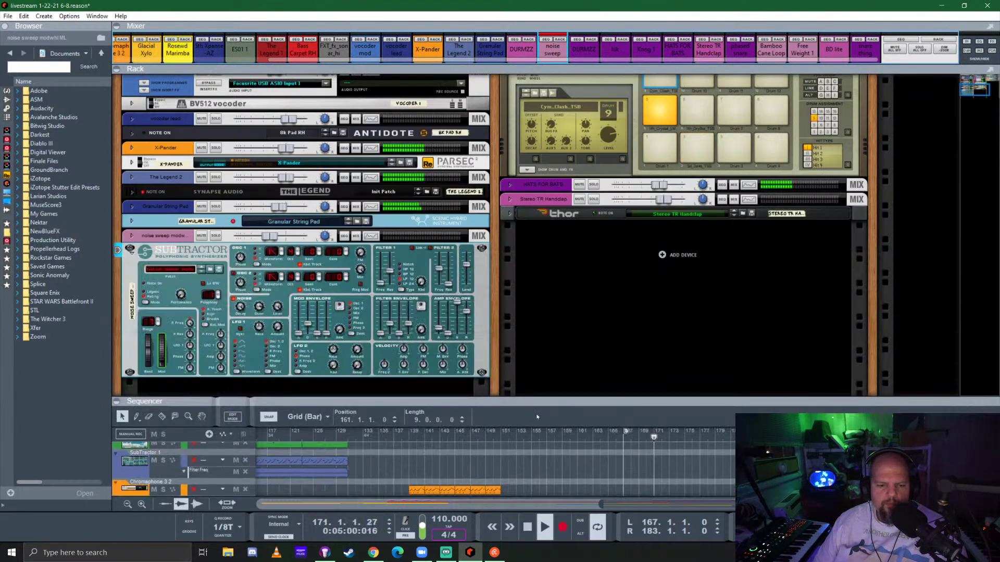
pyautogui.click(467, 315)
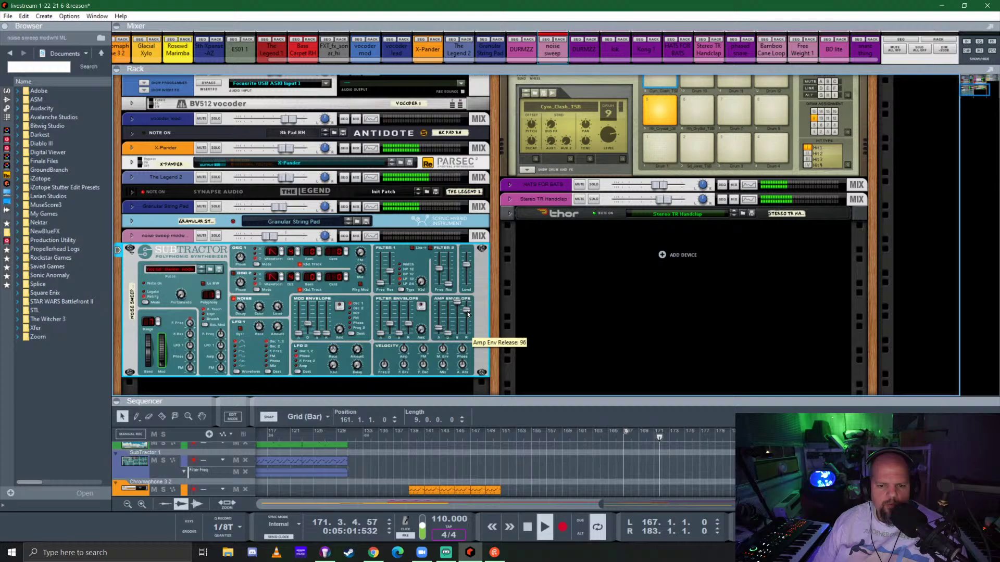
pyautogui.click(131, 255)
# Enlarge the sequencer, play the transition from bar 161, and save the song
pyautogui.moveTo(517, 408); pyautogui.dragTo(521, 204)
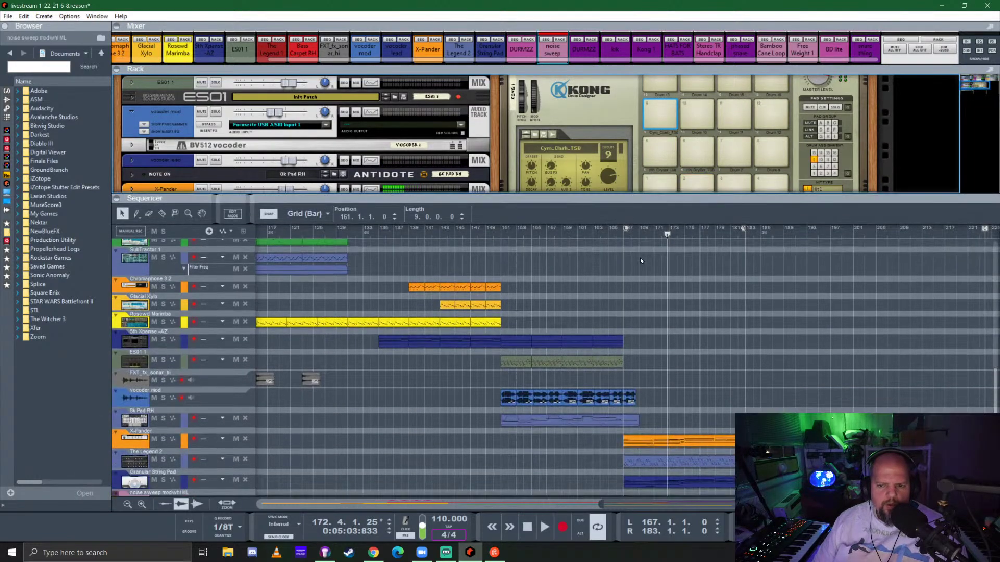
pyautogui.scroll(-2, 610, 340)
pyautogui.click(578, 233)
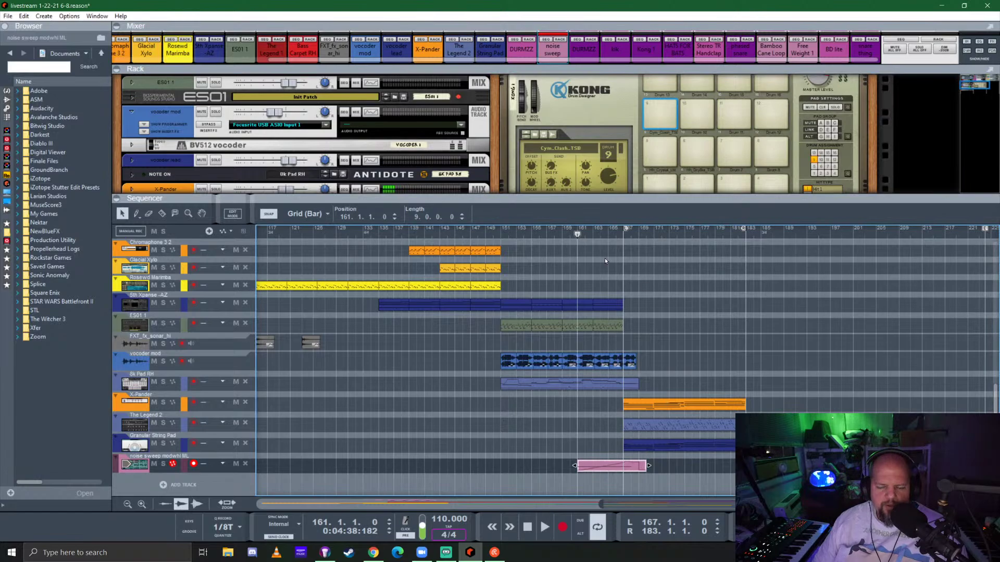
pyautogui.press('space')
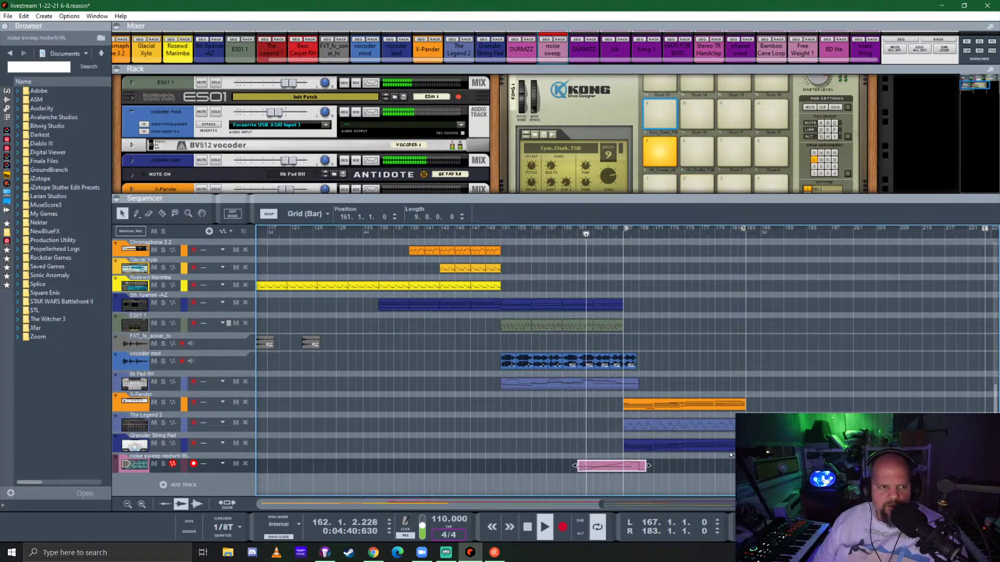
pyautogui.hotkey('ctrl', 's')
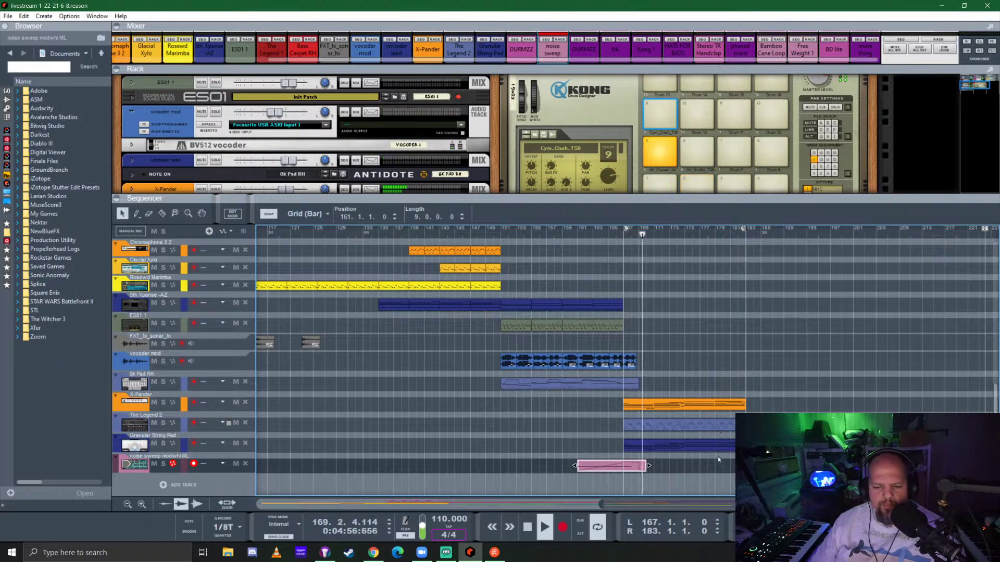
# Enlarge the noise sweep clip's mod wheel lane, move the final zero point to 169.4.1.73, and audition from bar 161 before closing the editor
pyautogui.doubleClick(639, 467)
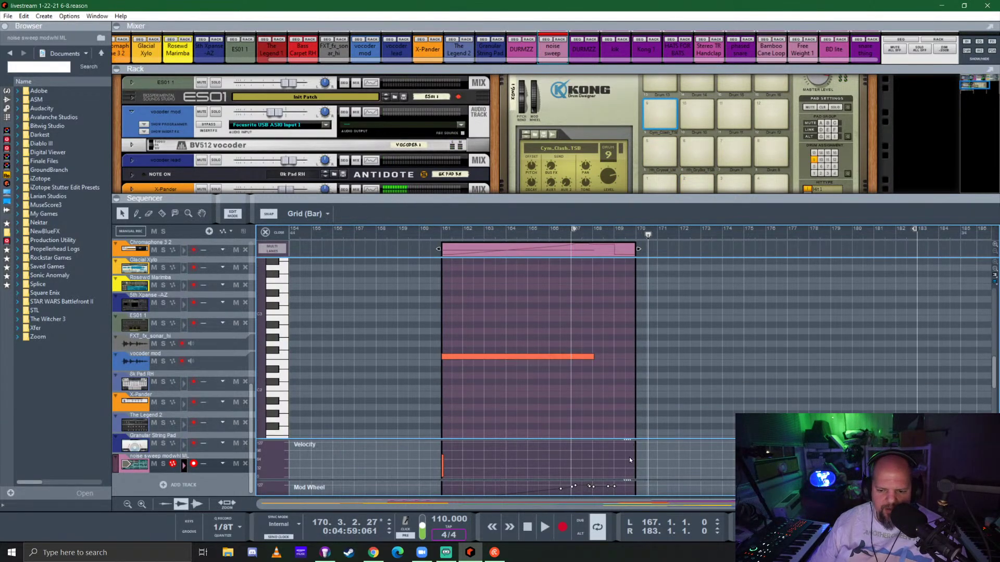
pyautogui.moveTo(628, 442); pyautogui.dragTo(628, 404)
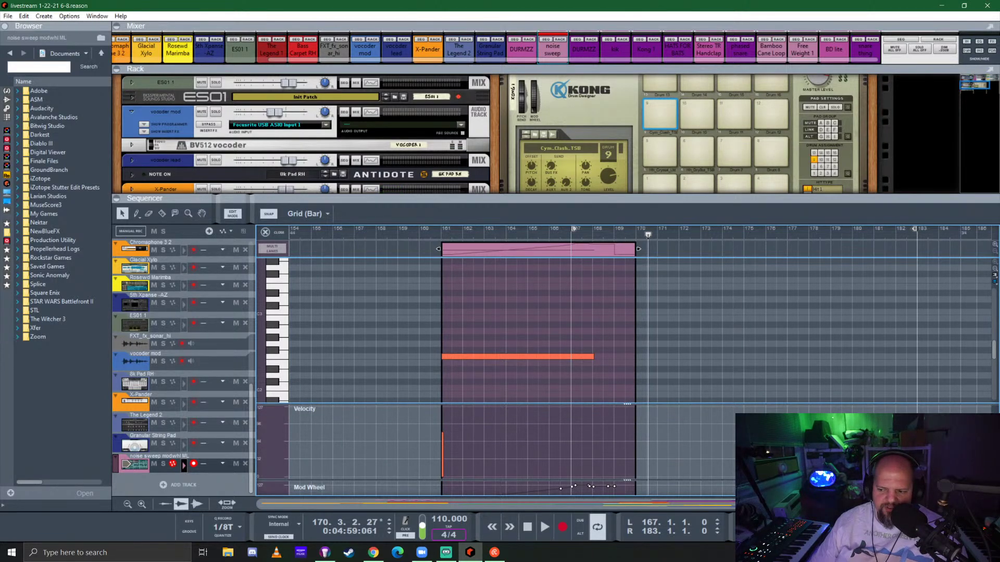
pyautogui.moveTo(627, 480); pyautogui.dragTo(630, 443)
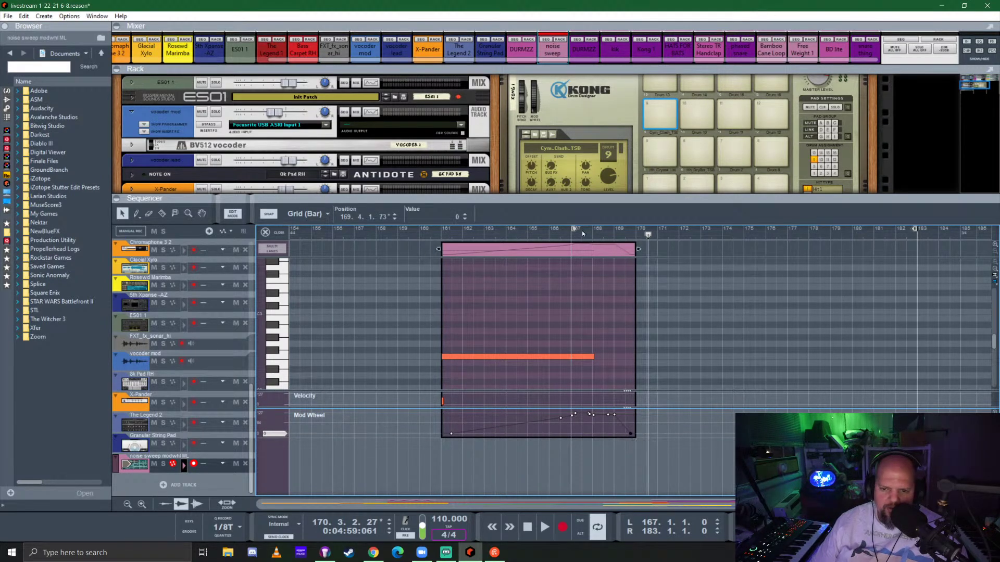
pyautogui.click(435, 232)
pyautogui.press('space')
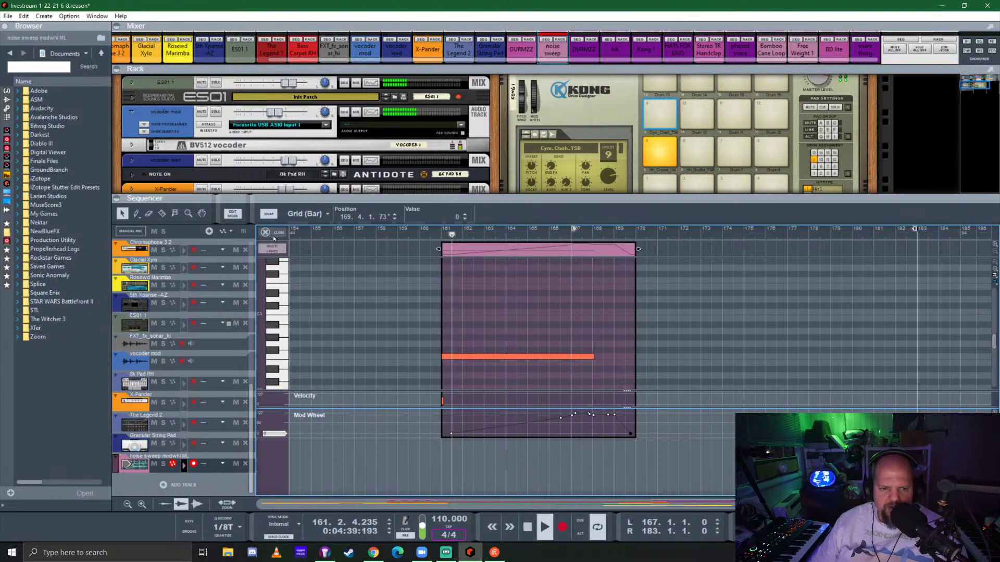
pyautogui.press('Escape')
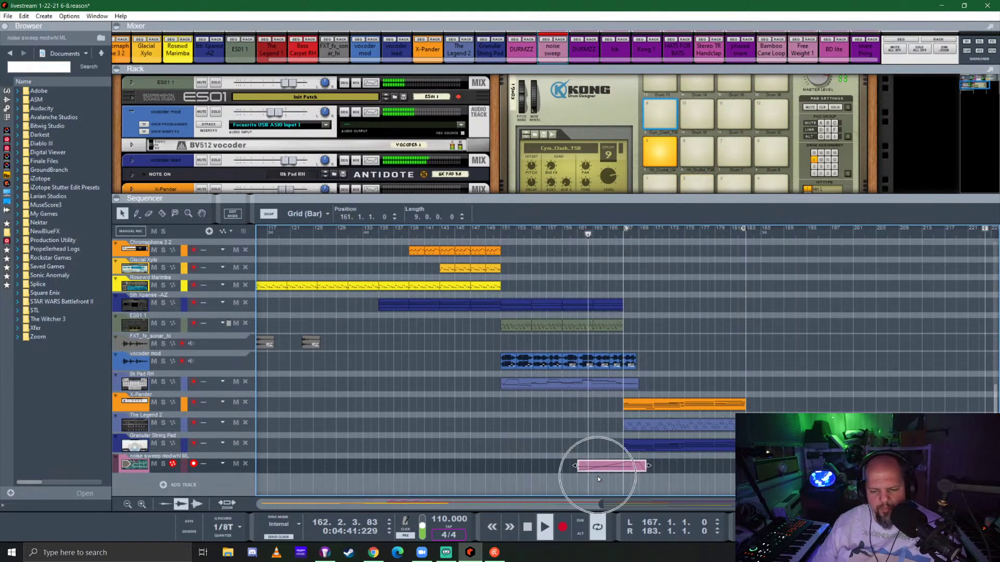
# Reopen the noise sweep clip, delete the redundant mod wheel points along the peak after bar 167, and close the editor
pyautogui.doubleClick(631, 467)
pyautogui.moveTo(676, 203); pyautogui.dragTo(677, 171)
pyautogui.click(994, 381)
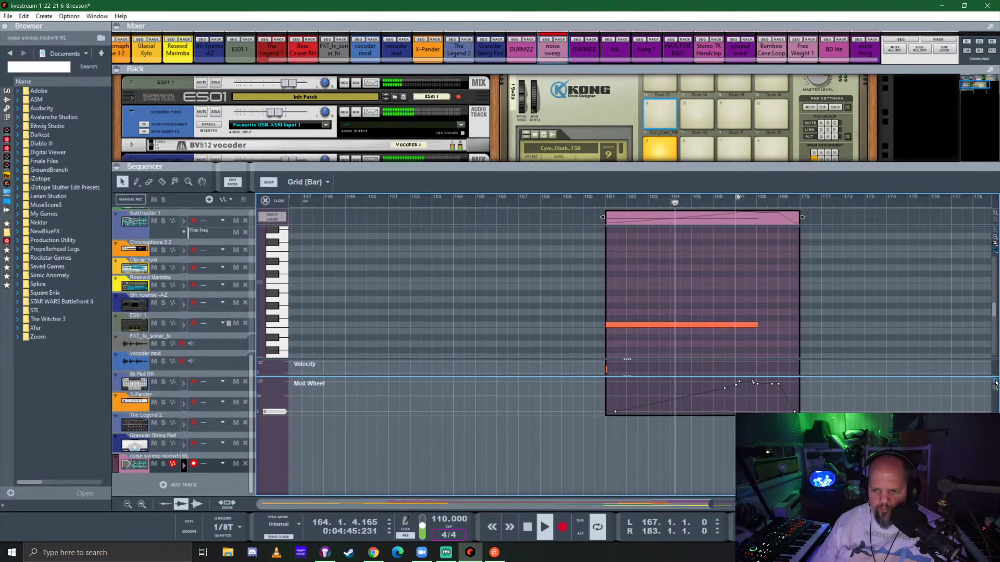
pyautogui.click(995, 381)
pyautogui.scroll(5, 821, 392)
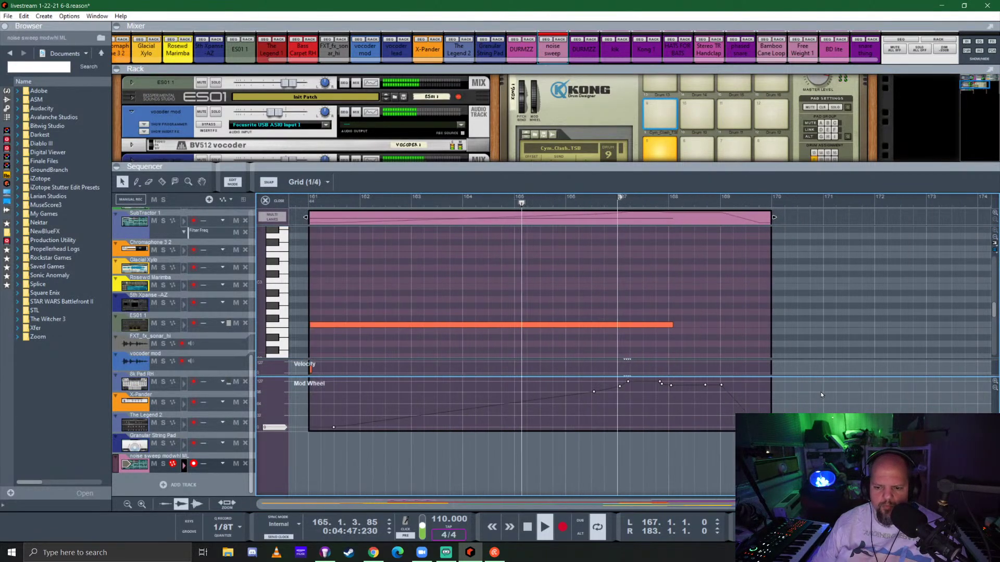
pyautogui.scroll(-1, 803, 395)
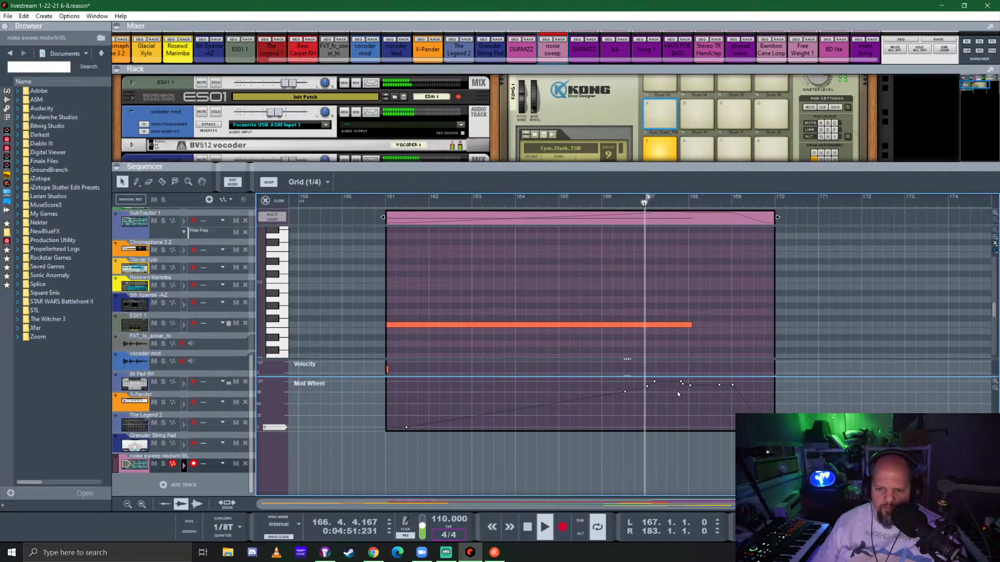
pyautogui.moveTo(727, 399); pyautogui.dragTo(682, 383)
pyautogui.press('Delete')
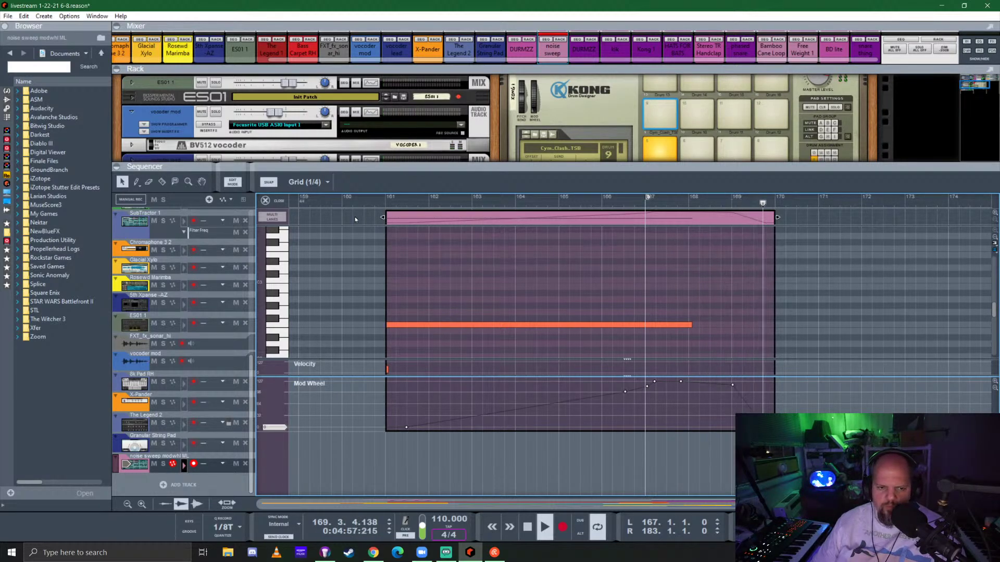
pyautogui.click(275, 204)
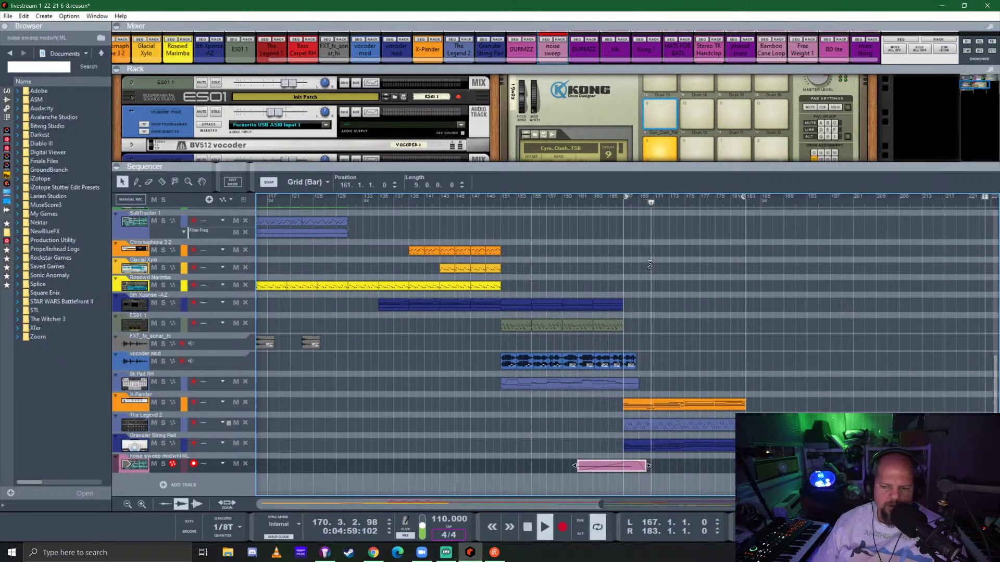
# Zoom out to the whole arrangement and play from bar 42 while reviewing the tracks
pyautogui.keyDown('ctrl'); pyautogui.scroll(-3, 585, 383); pyautogui.keyUp('ctrl')
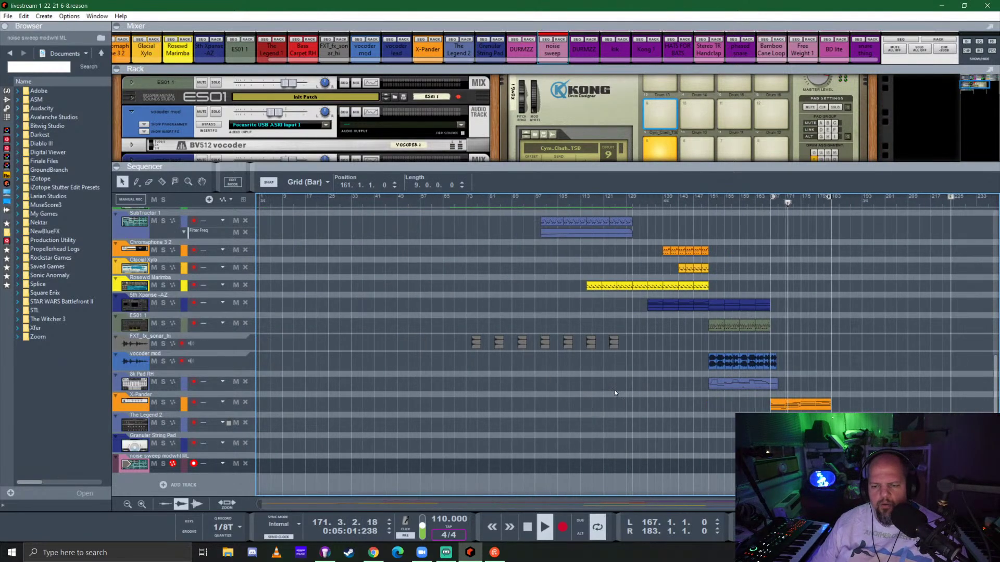
pyautogui.scroll(5, 689, 394)
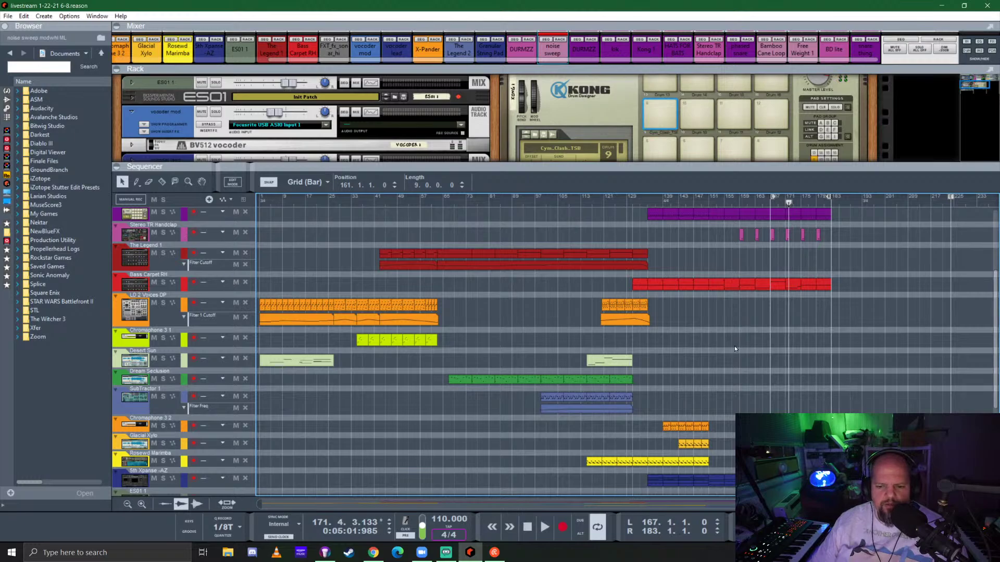
pyautogui.moveTo(543, 201); pyautogui.dragTo(379, 209)
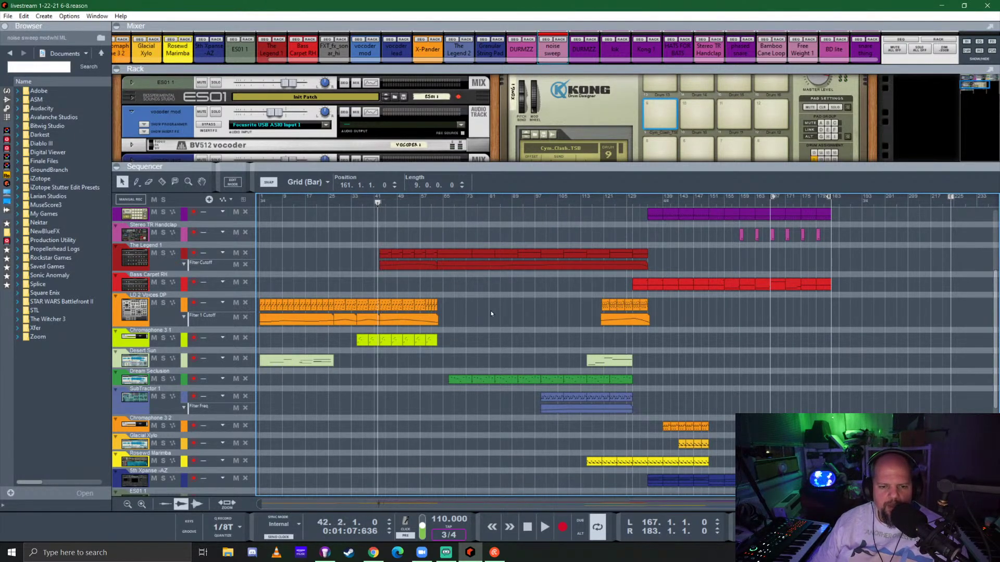
pyautogui.press('space')
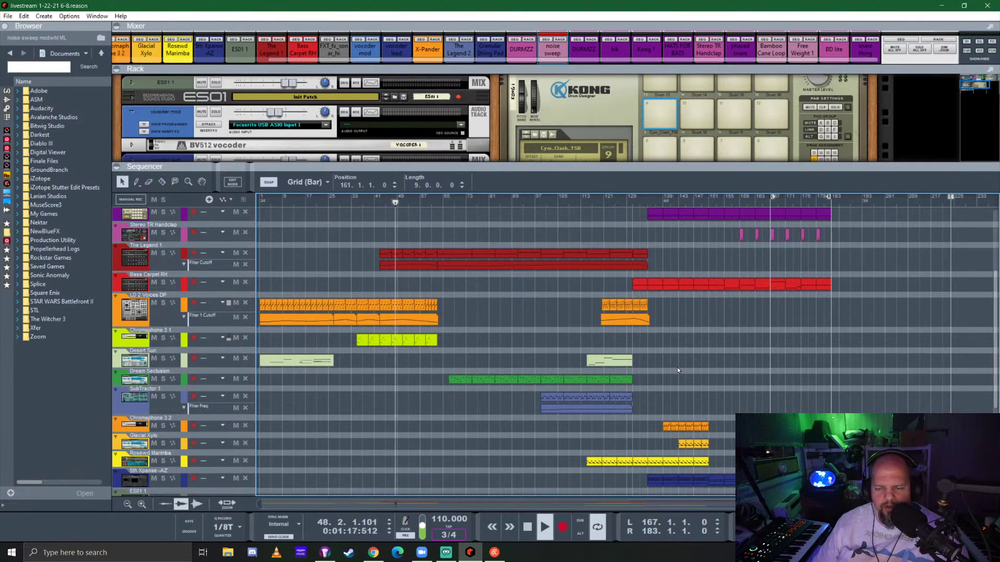
pyautogui.scroll(-3, 678, 370)
pyautogui.scroll(3, 690, 337)
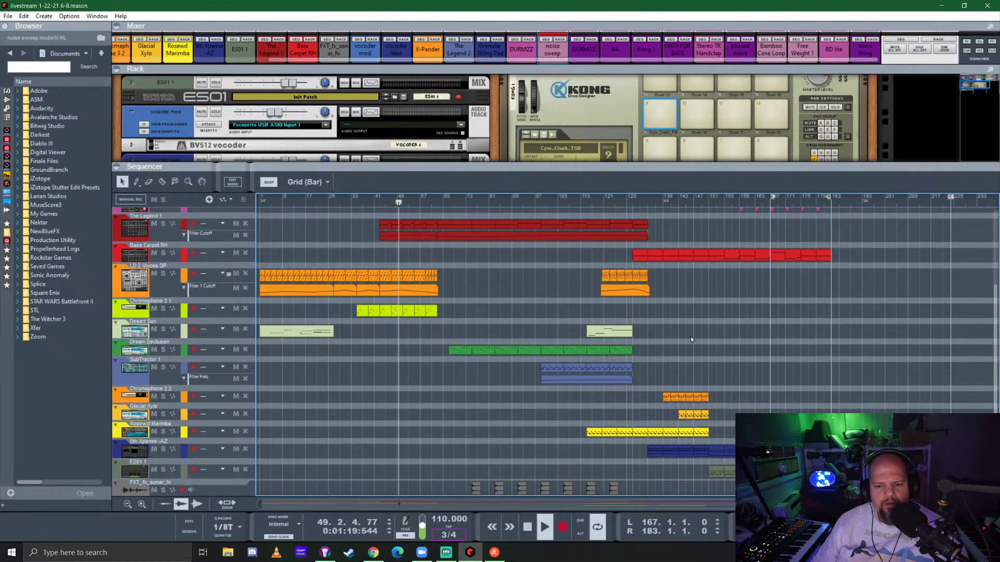
pyautogui.scroll(-3, 690, 337)
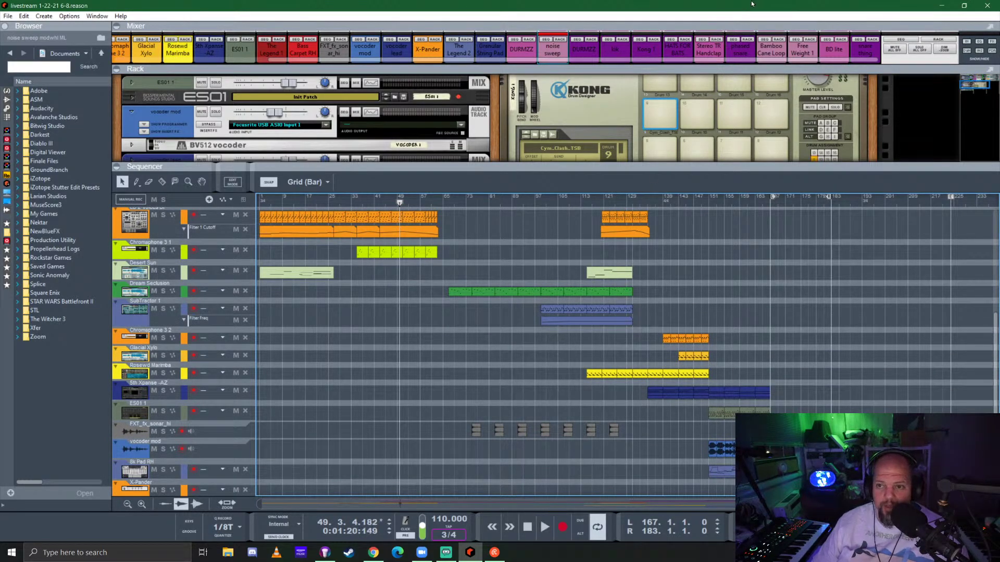